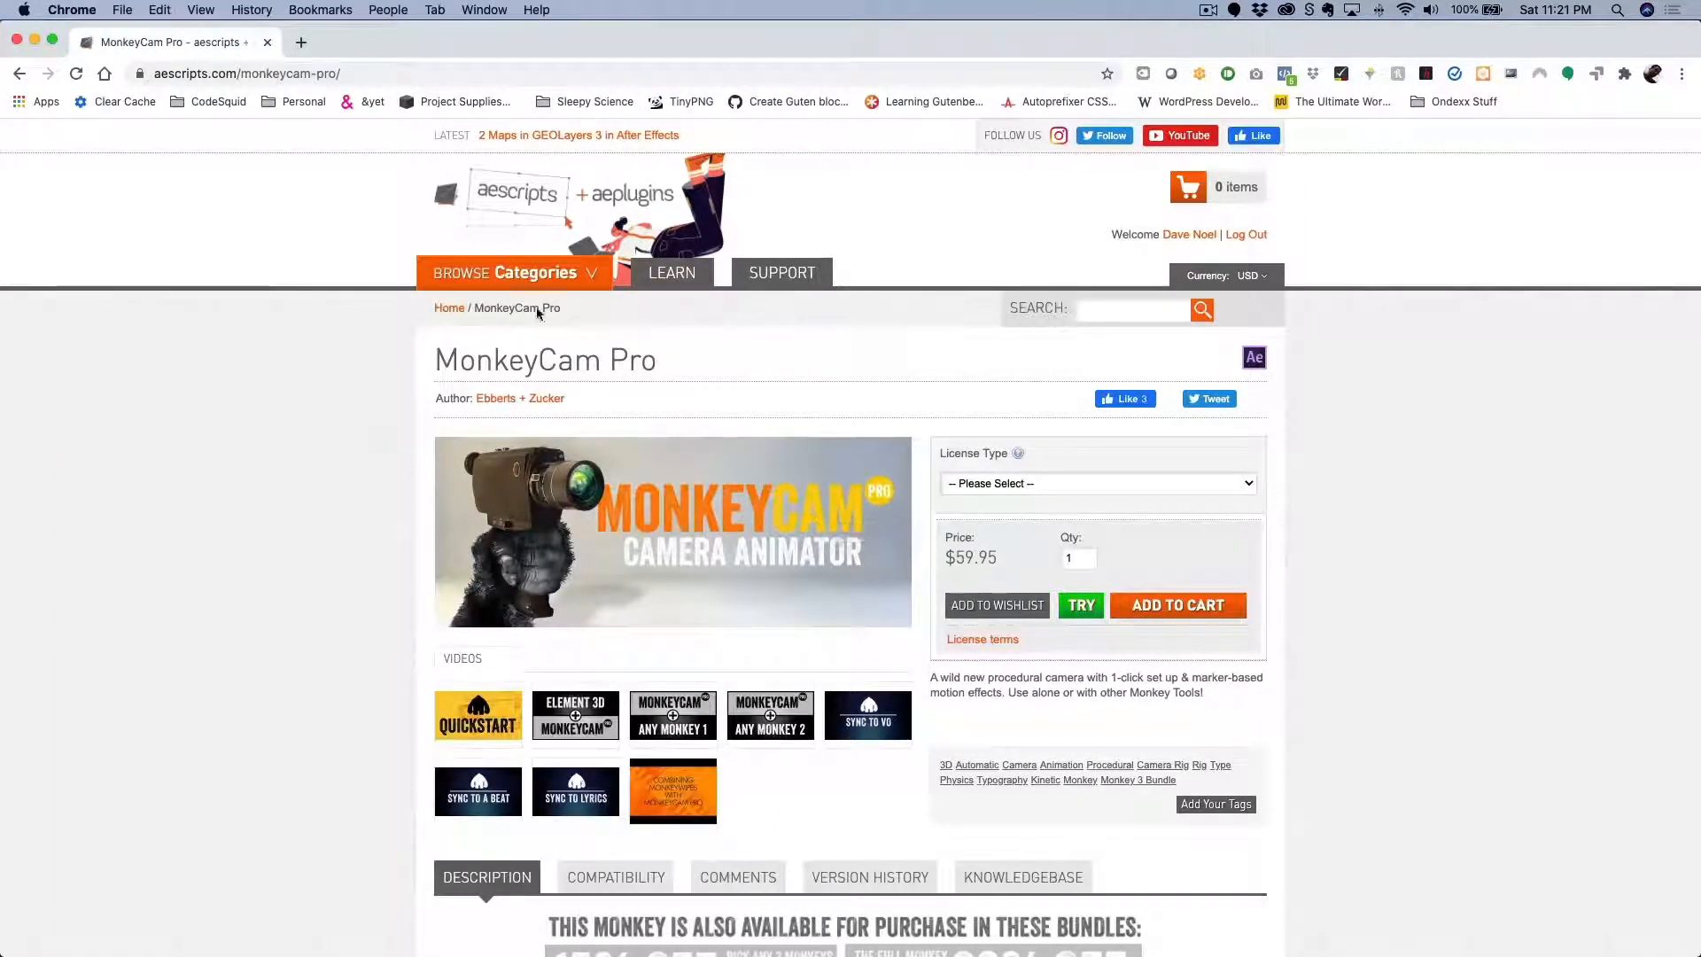
Review the MonkeyCam Pro product page, including its key features, the three setup steps and the Quickstart tutorial section.
scroll(399, 666, "down", 9)
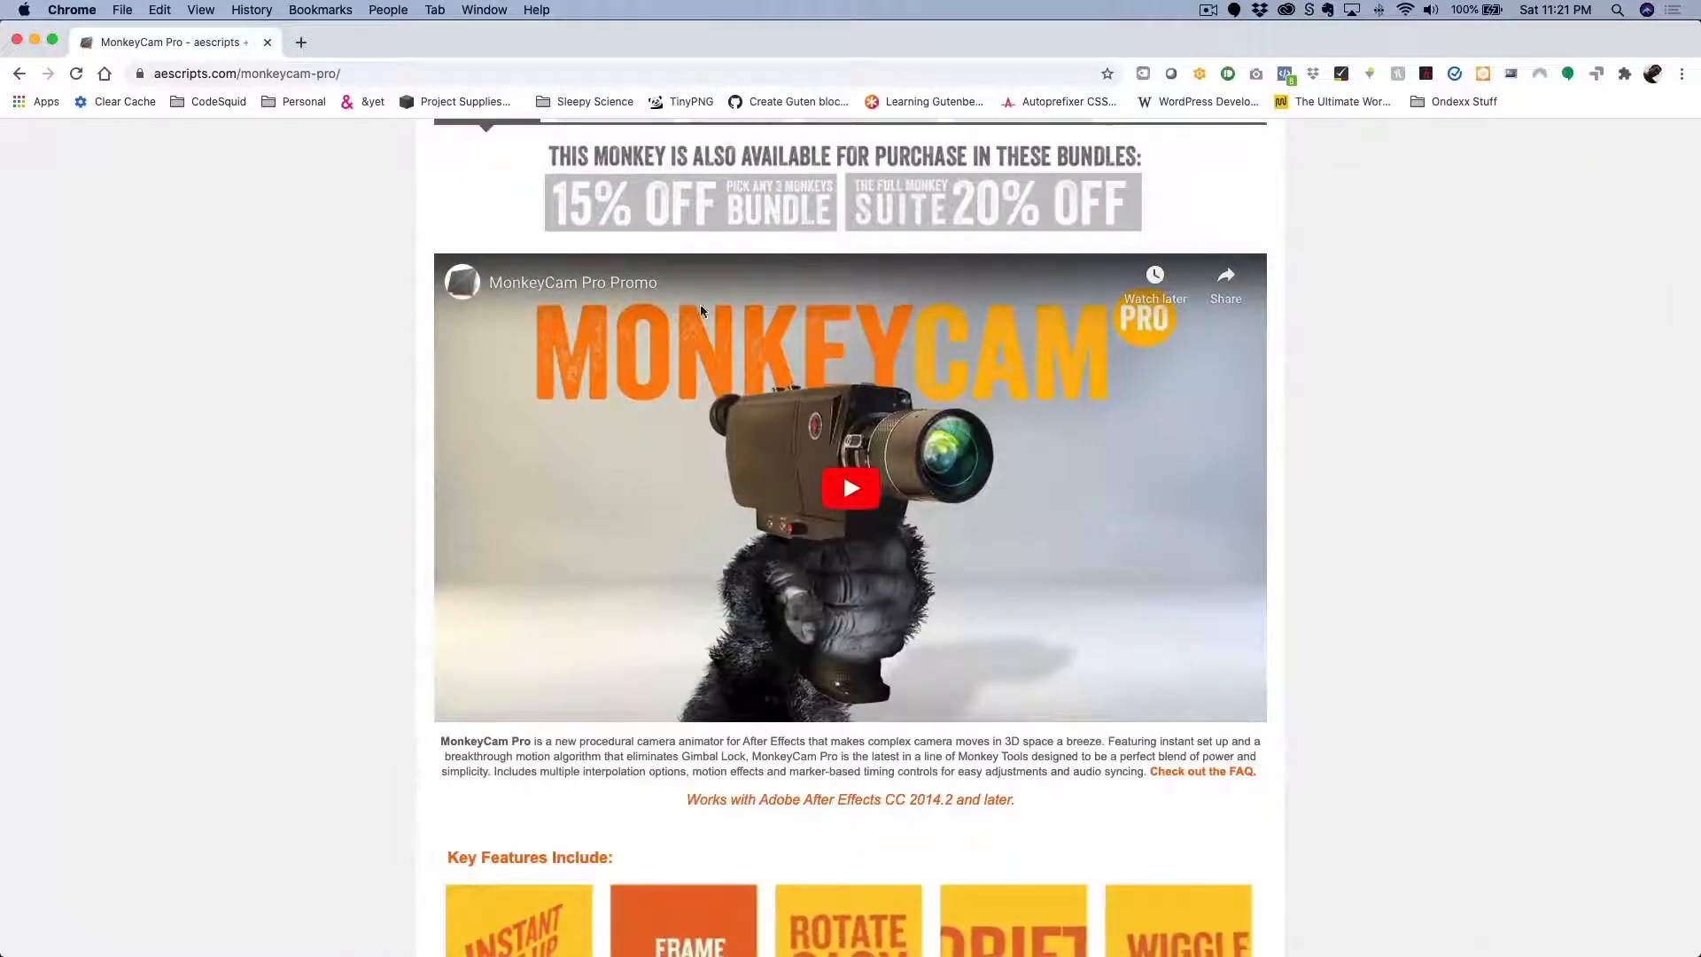
scroll(324, 733, "down", 12)
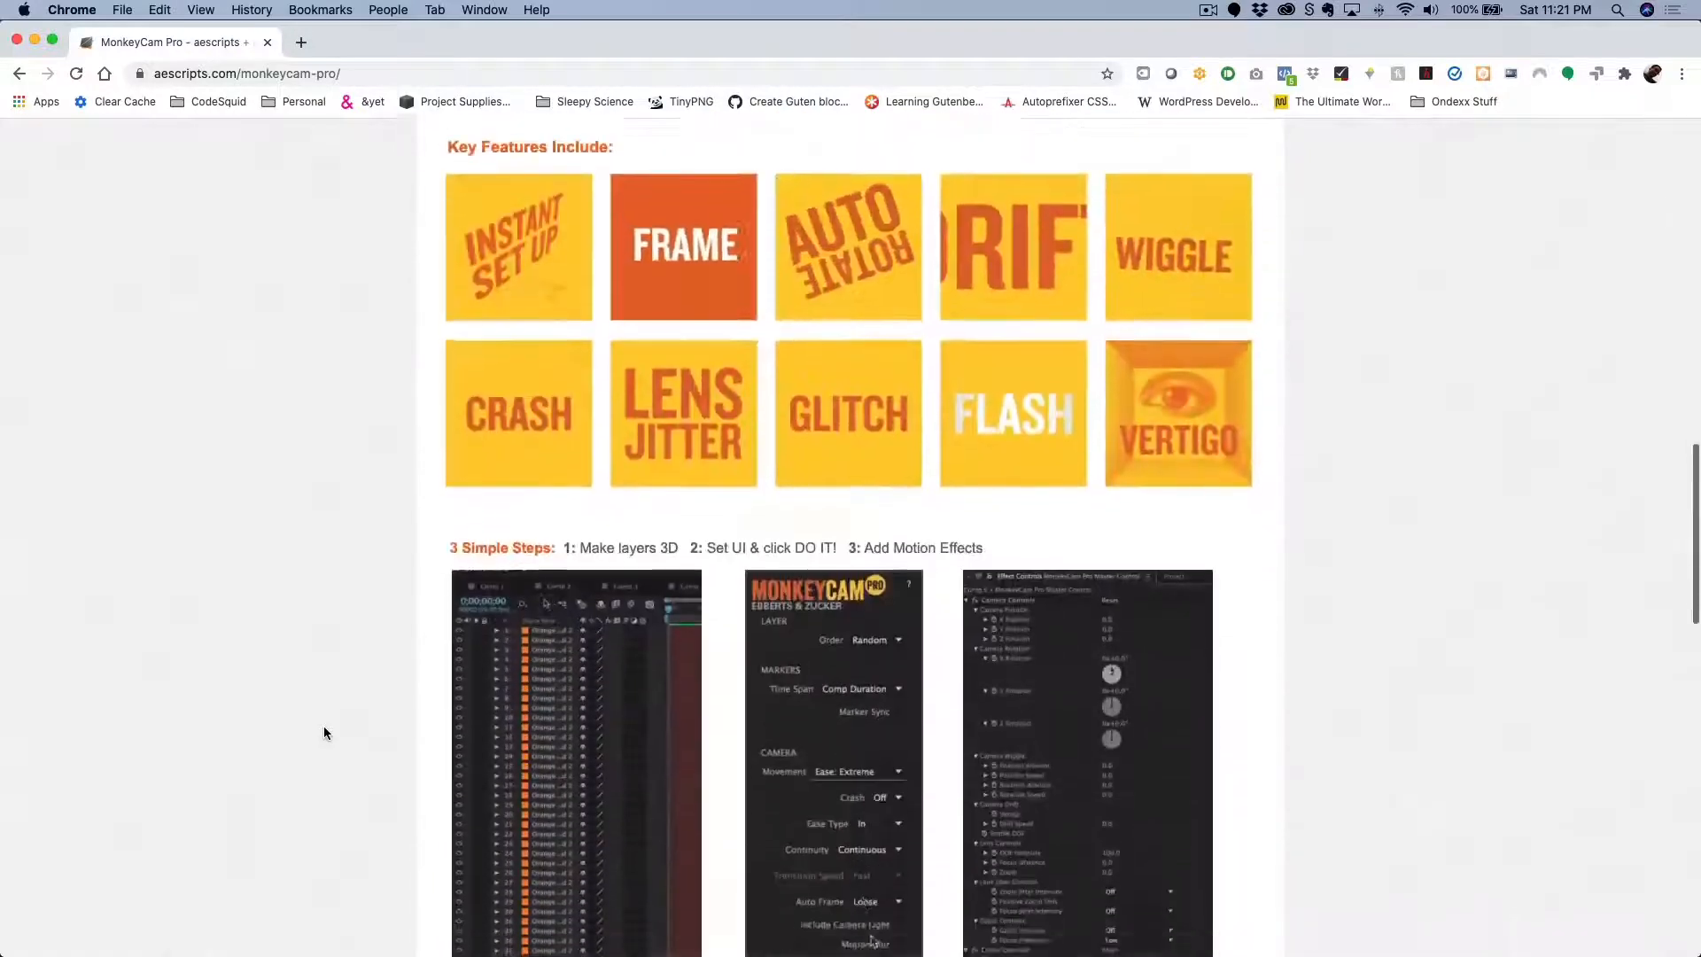
scroll(324, 733, "down", 7)
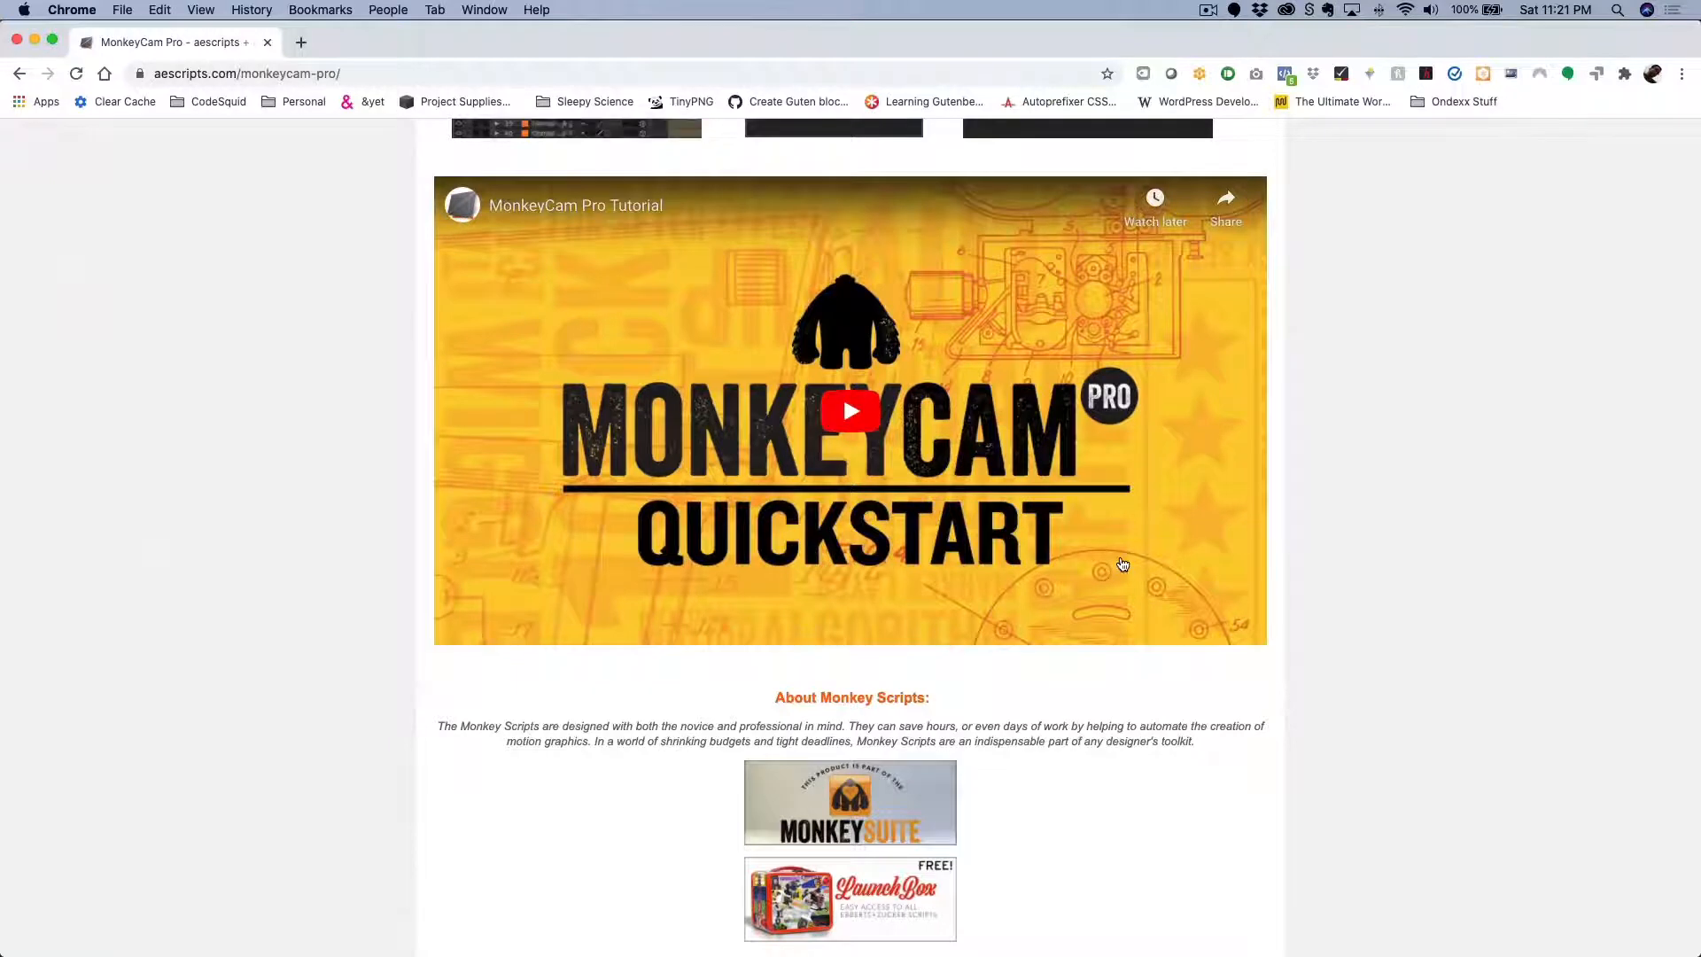
scroll(1123, 565, "up", 2)
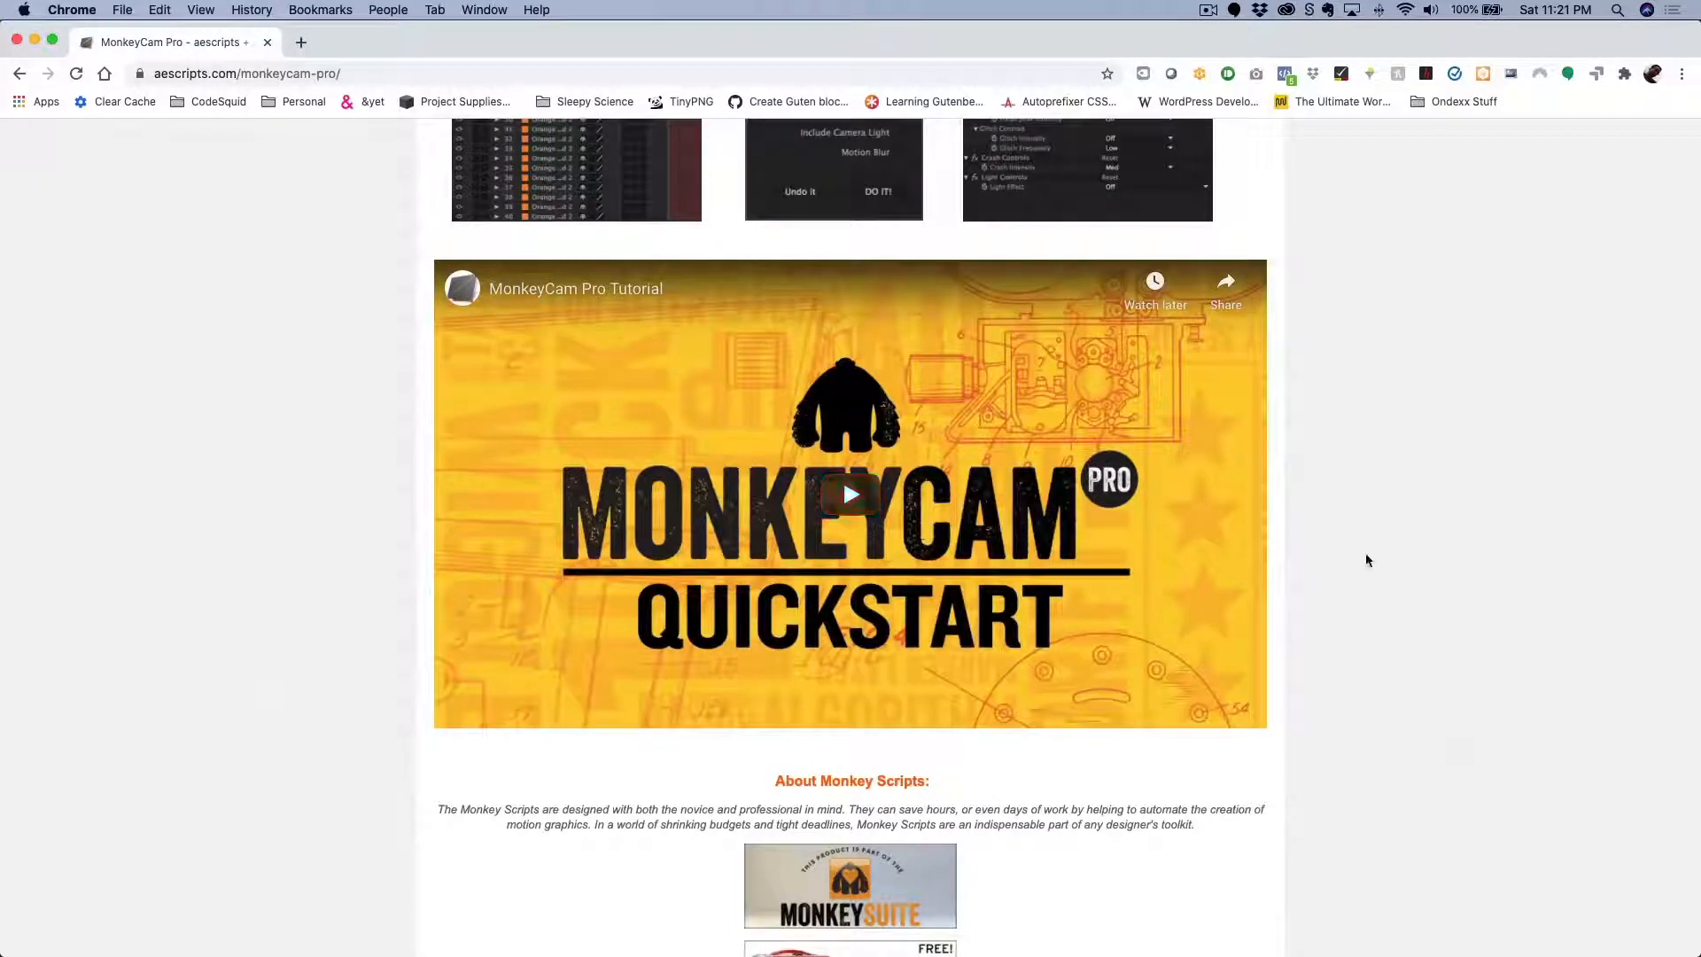
scroll(1368, 558, "up", 8)
scroll(1366, 560, "down", 3)
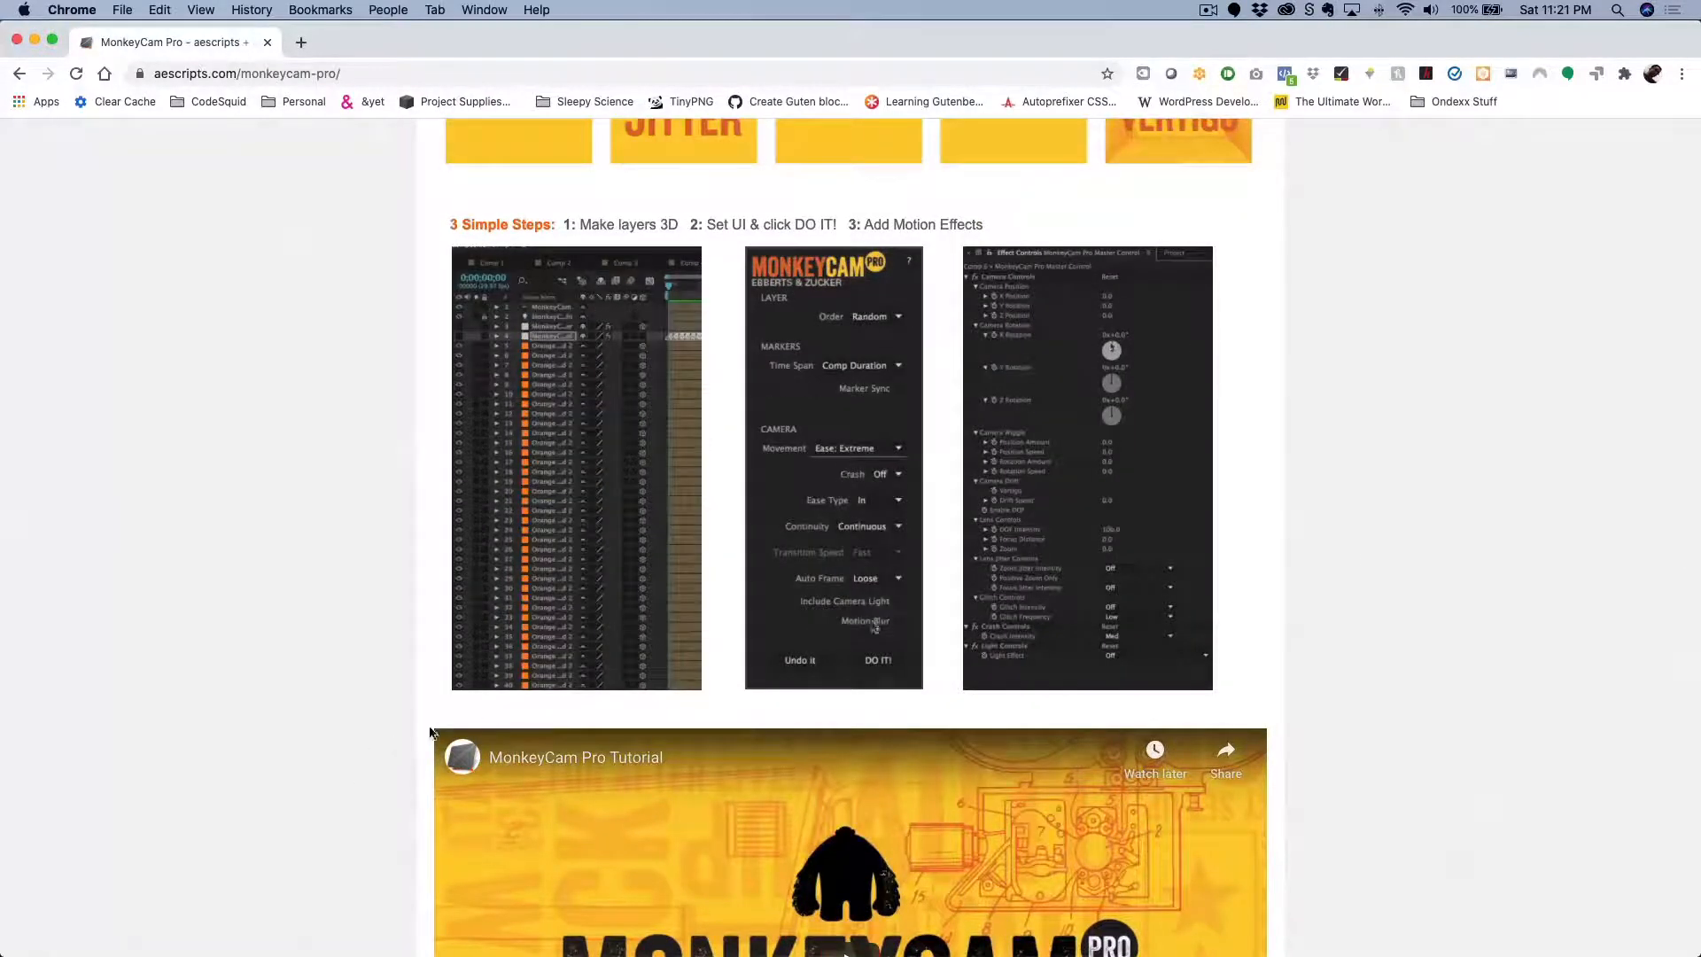
scroll(333, 540, "down", 6)
scroll(331, 541, "down", 4)
scroll(332, 541, "up", 5)
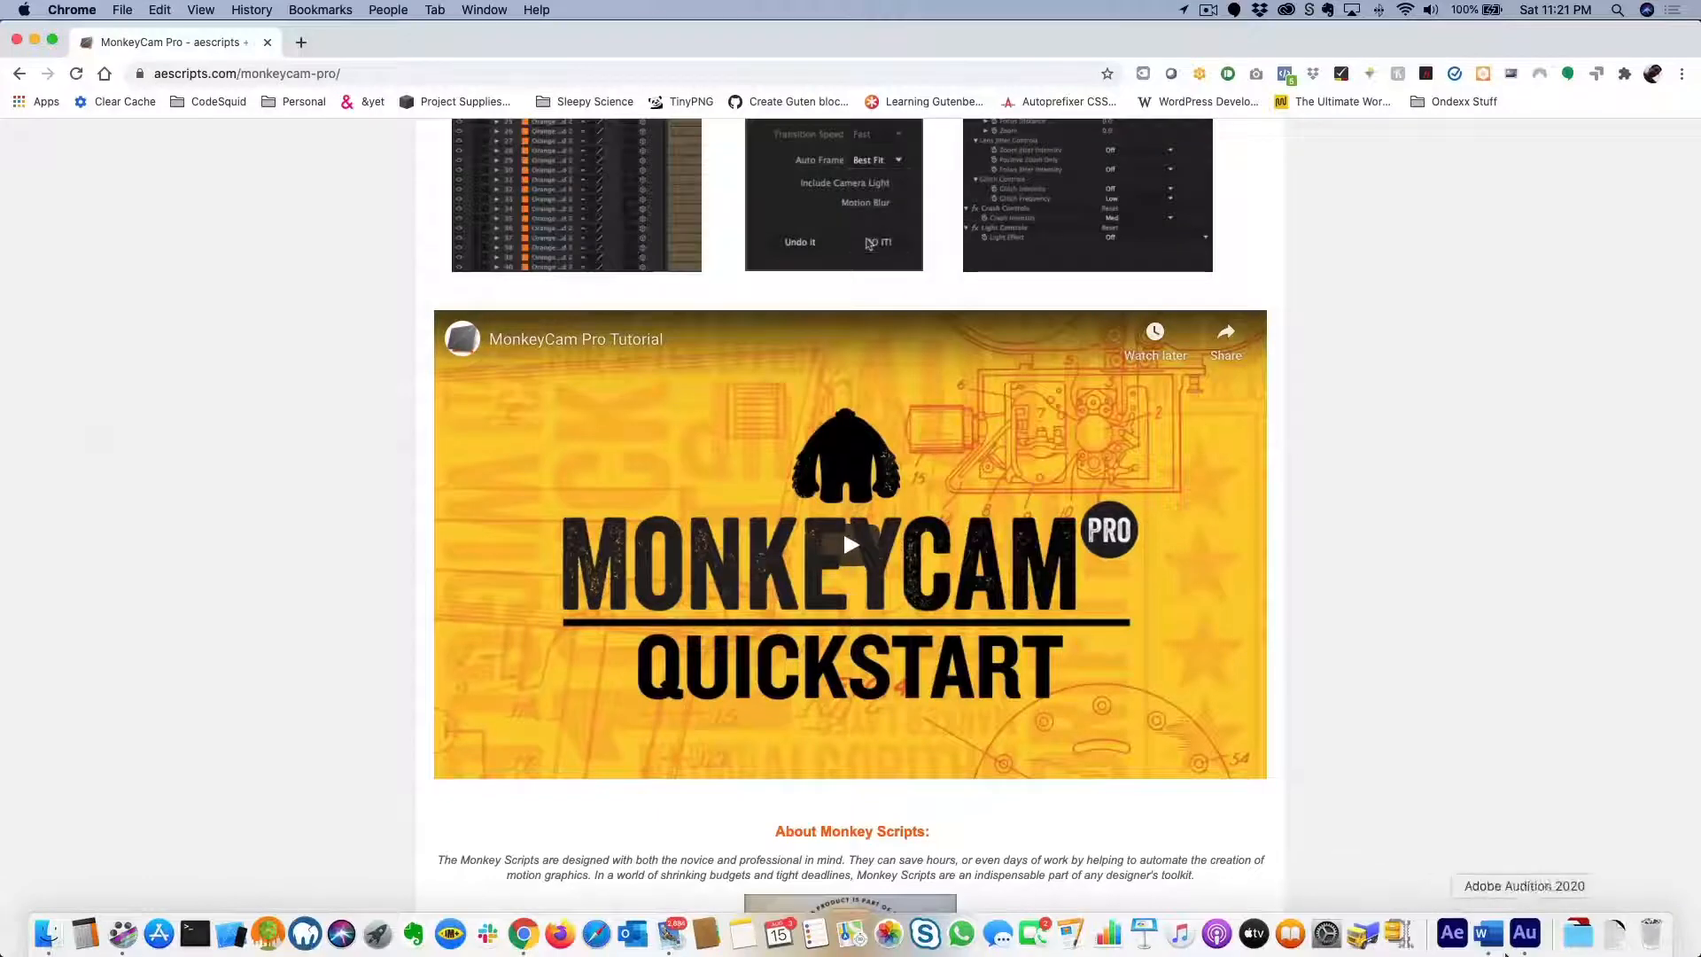
Switch to After Effects and open the recent project named tutorial.
left_click(1450, 951)
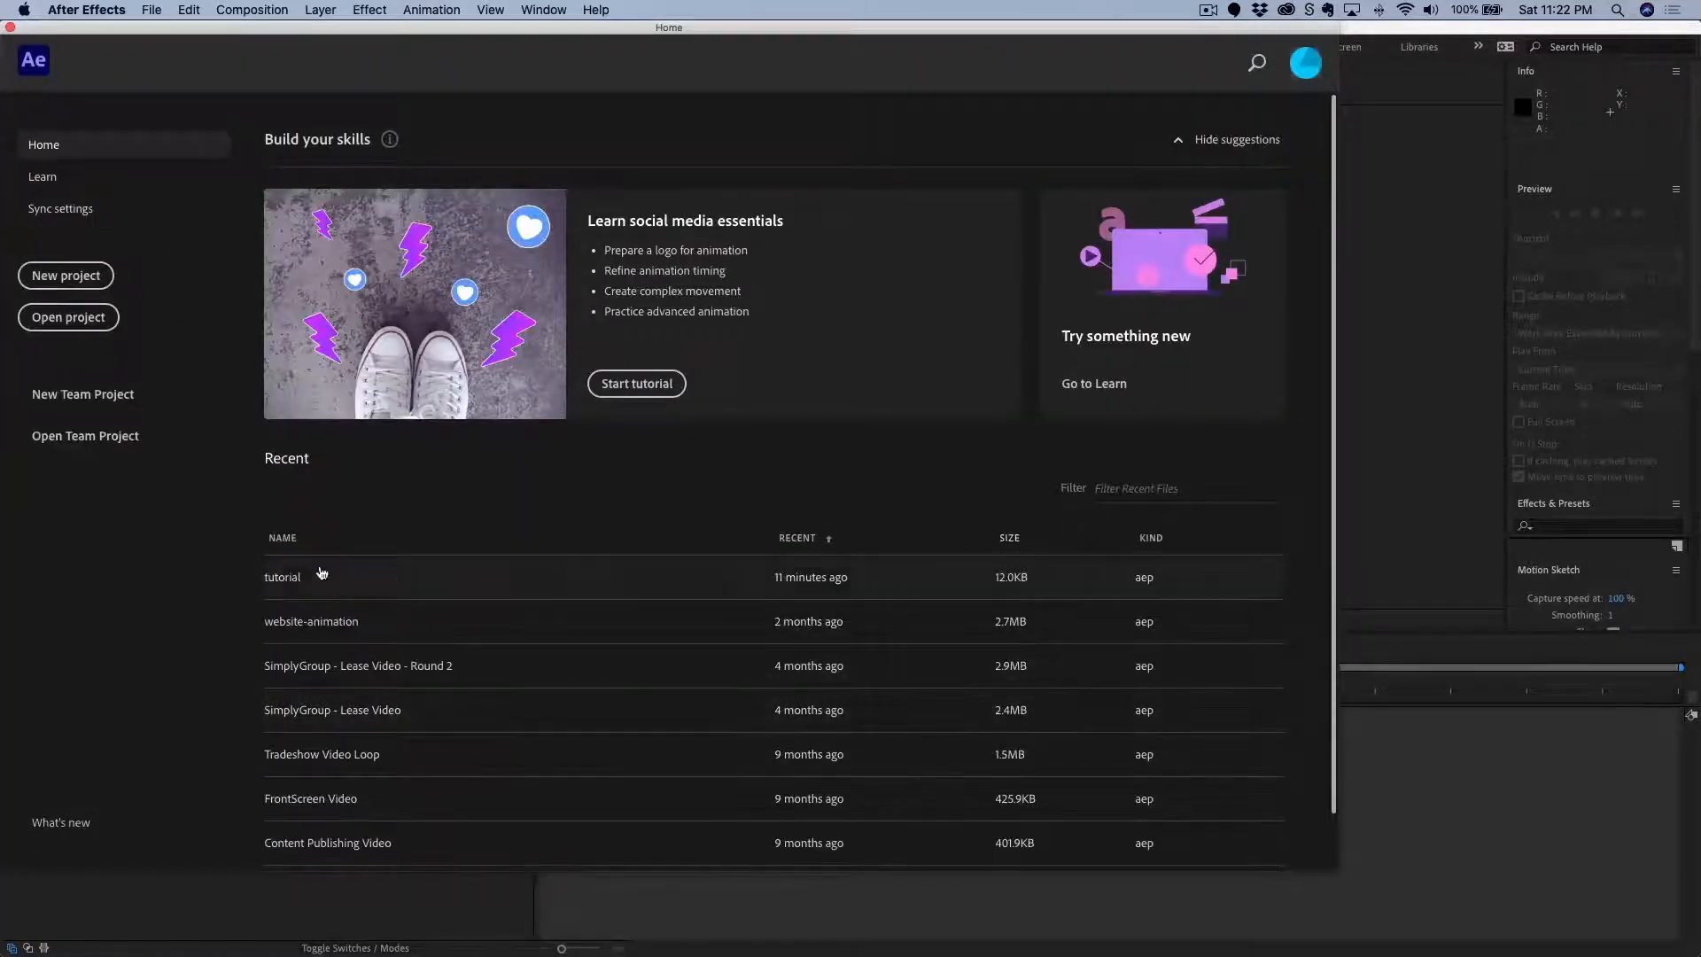
left_click(283, 578)
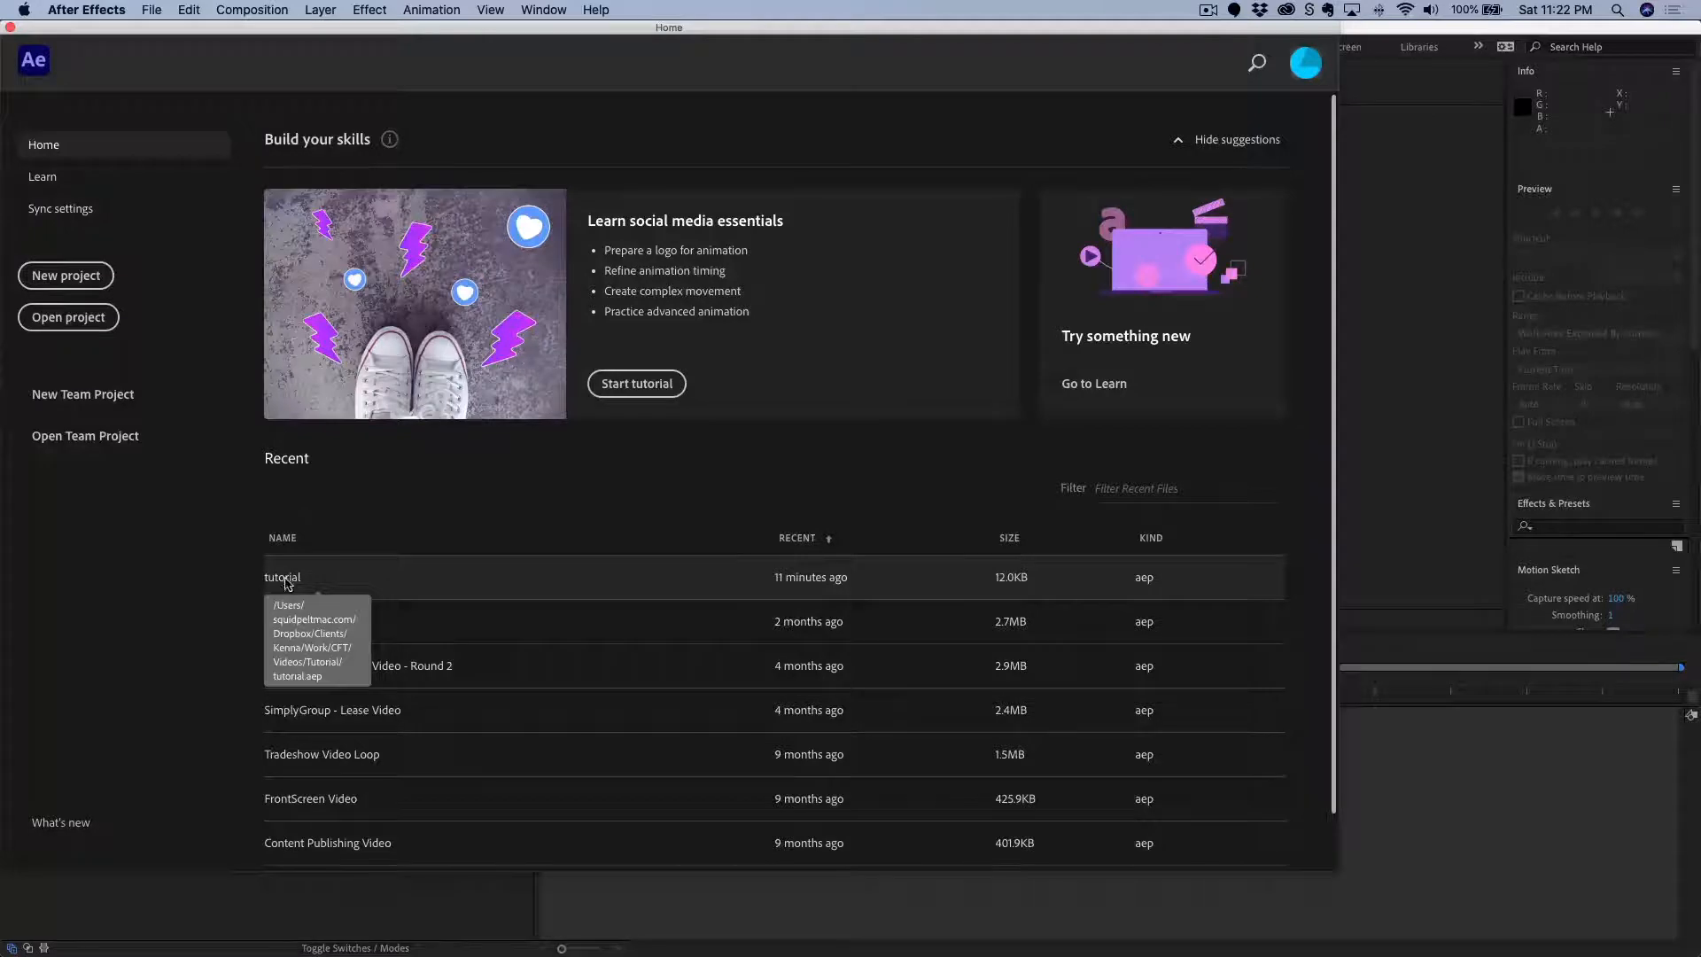
left_click(317, 865)
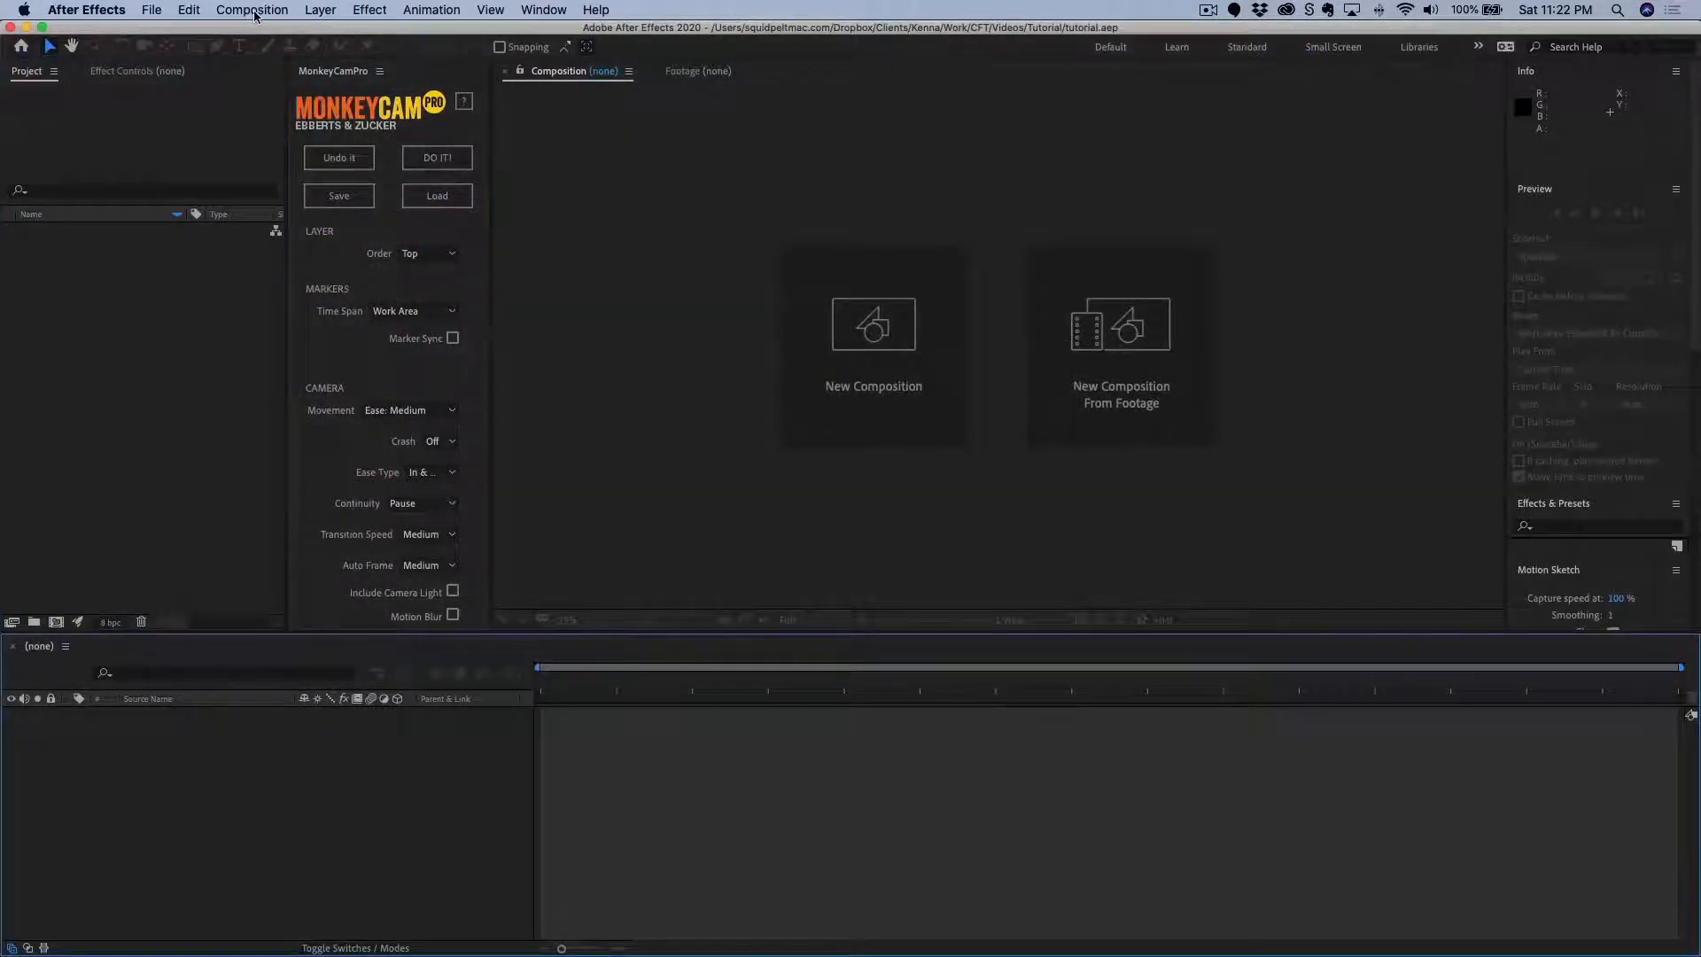
Start a new composition and name it InegratedFramework.
left_click(257, 10)
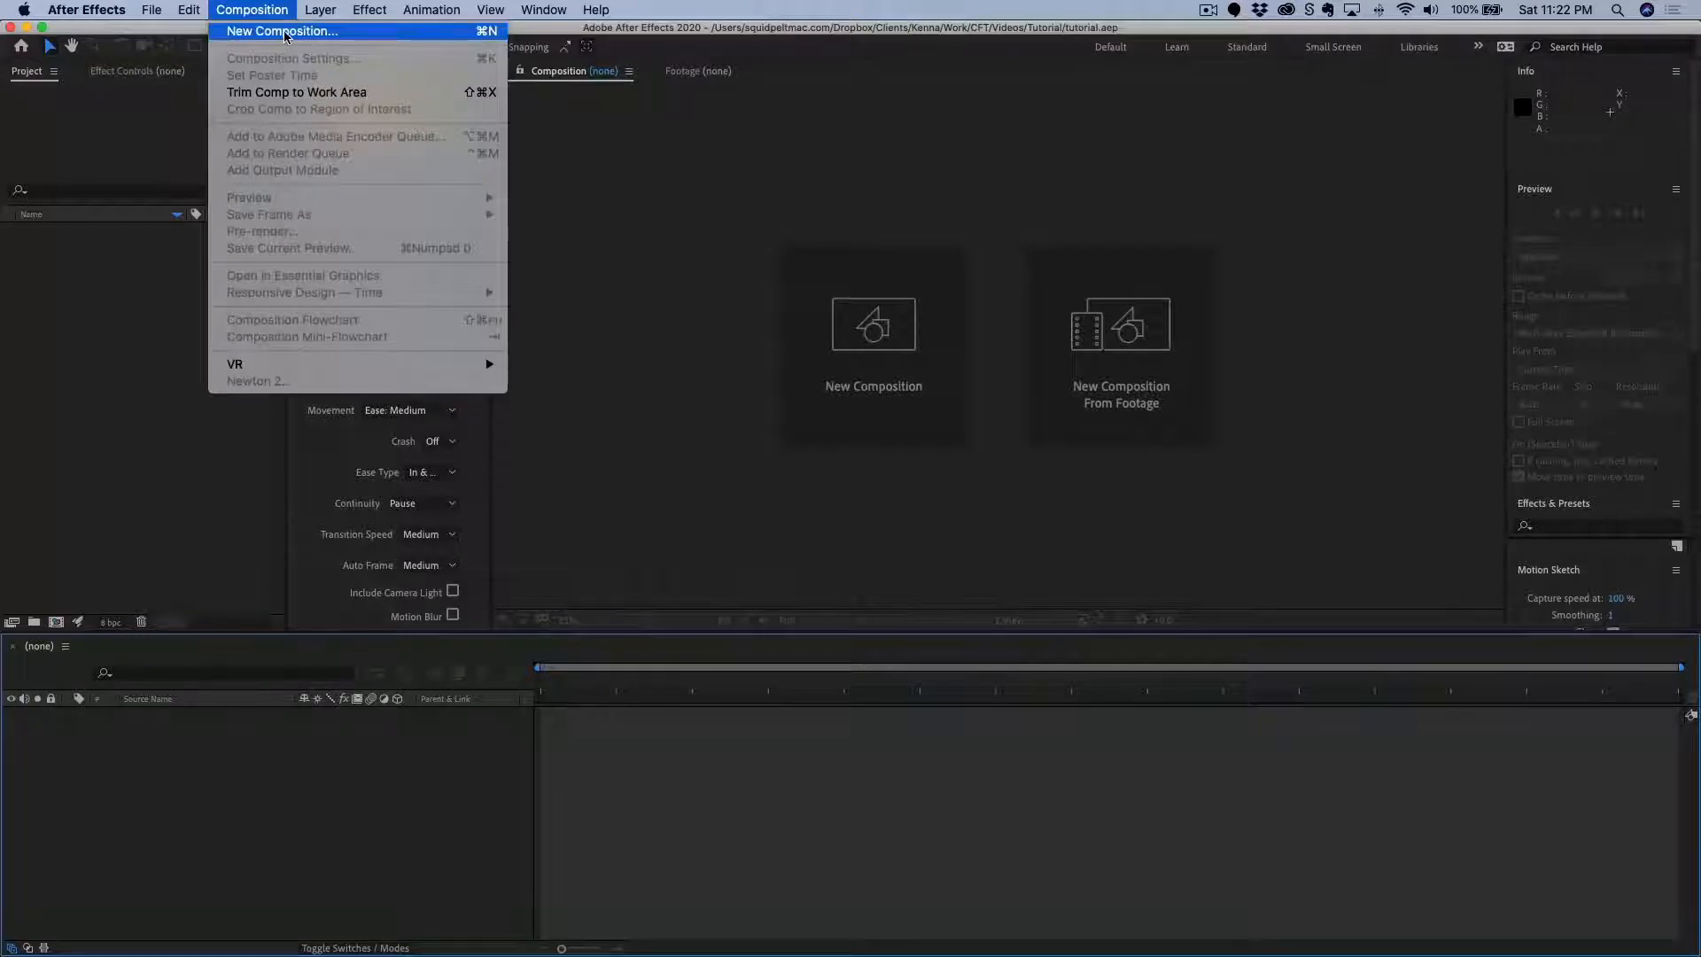
left_click(285, 33)
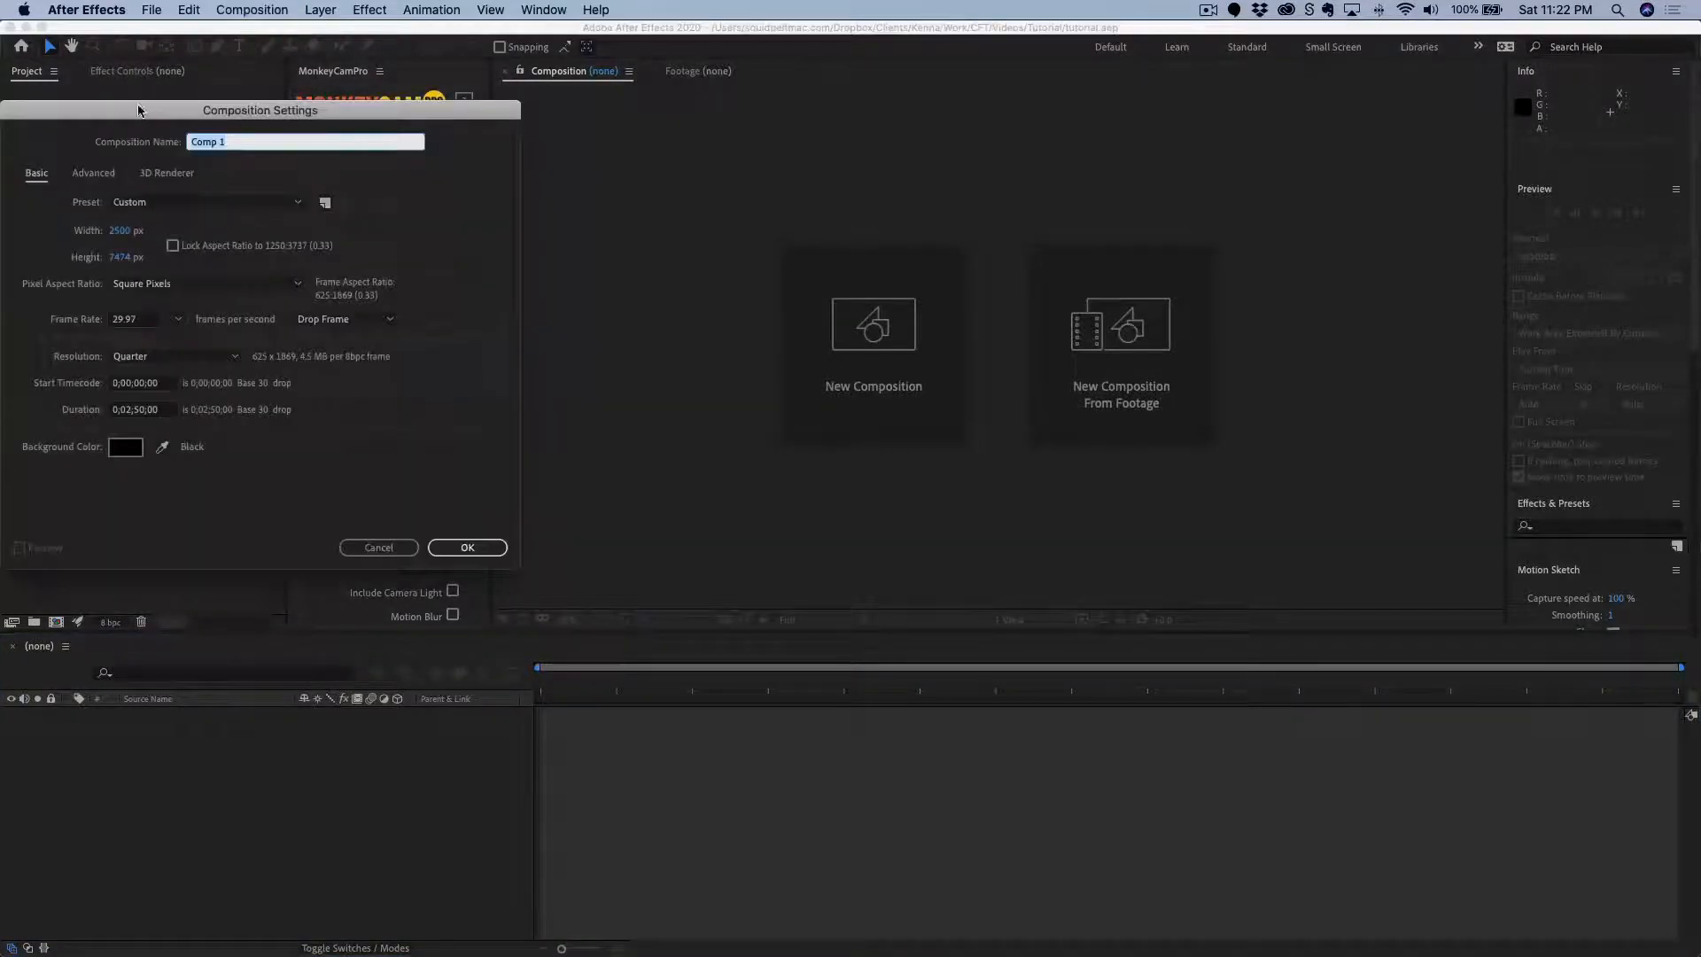
left_click_drag(137, 108, 685, 275)
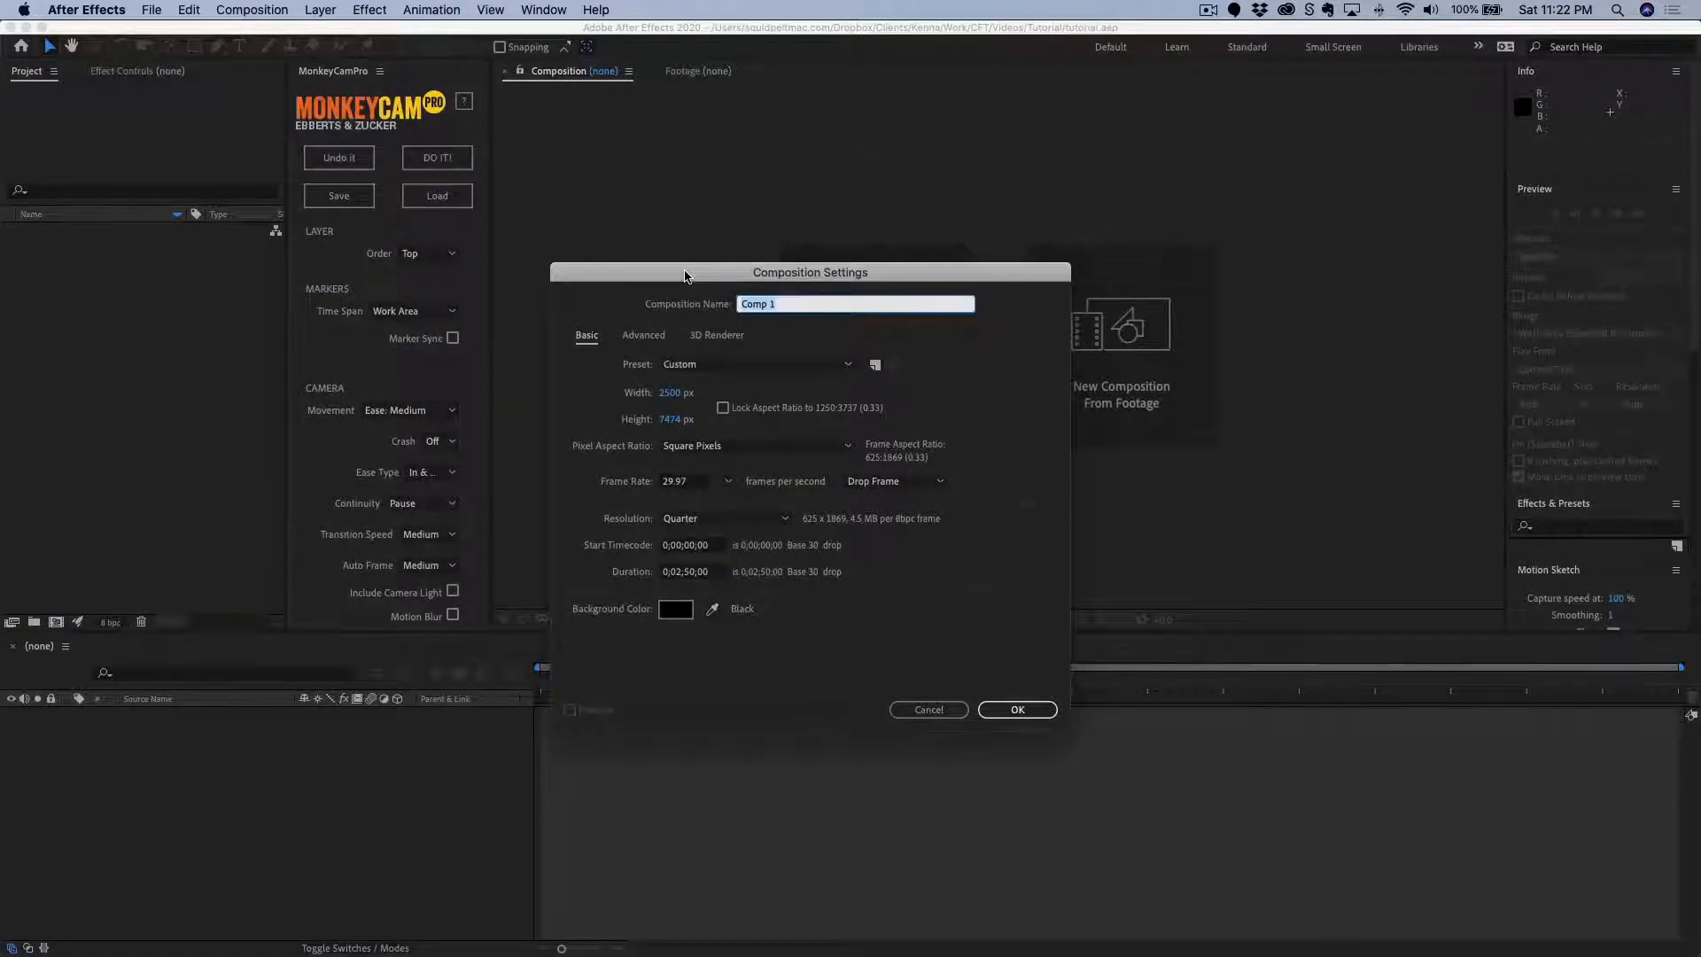
key("BackSpace")
type("Inegrate")
type("work")
Set the composition size to 1920 px wide by 1080 px high and lock its aspect ratio to 16:9.
left_click(709, 366)
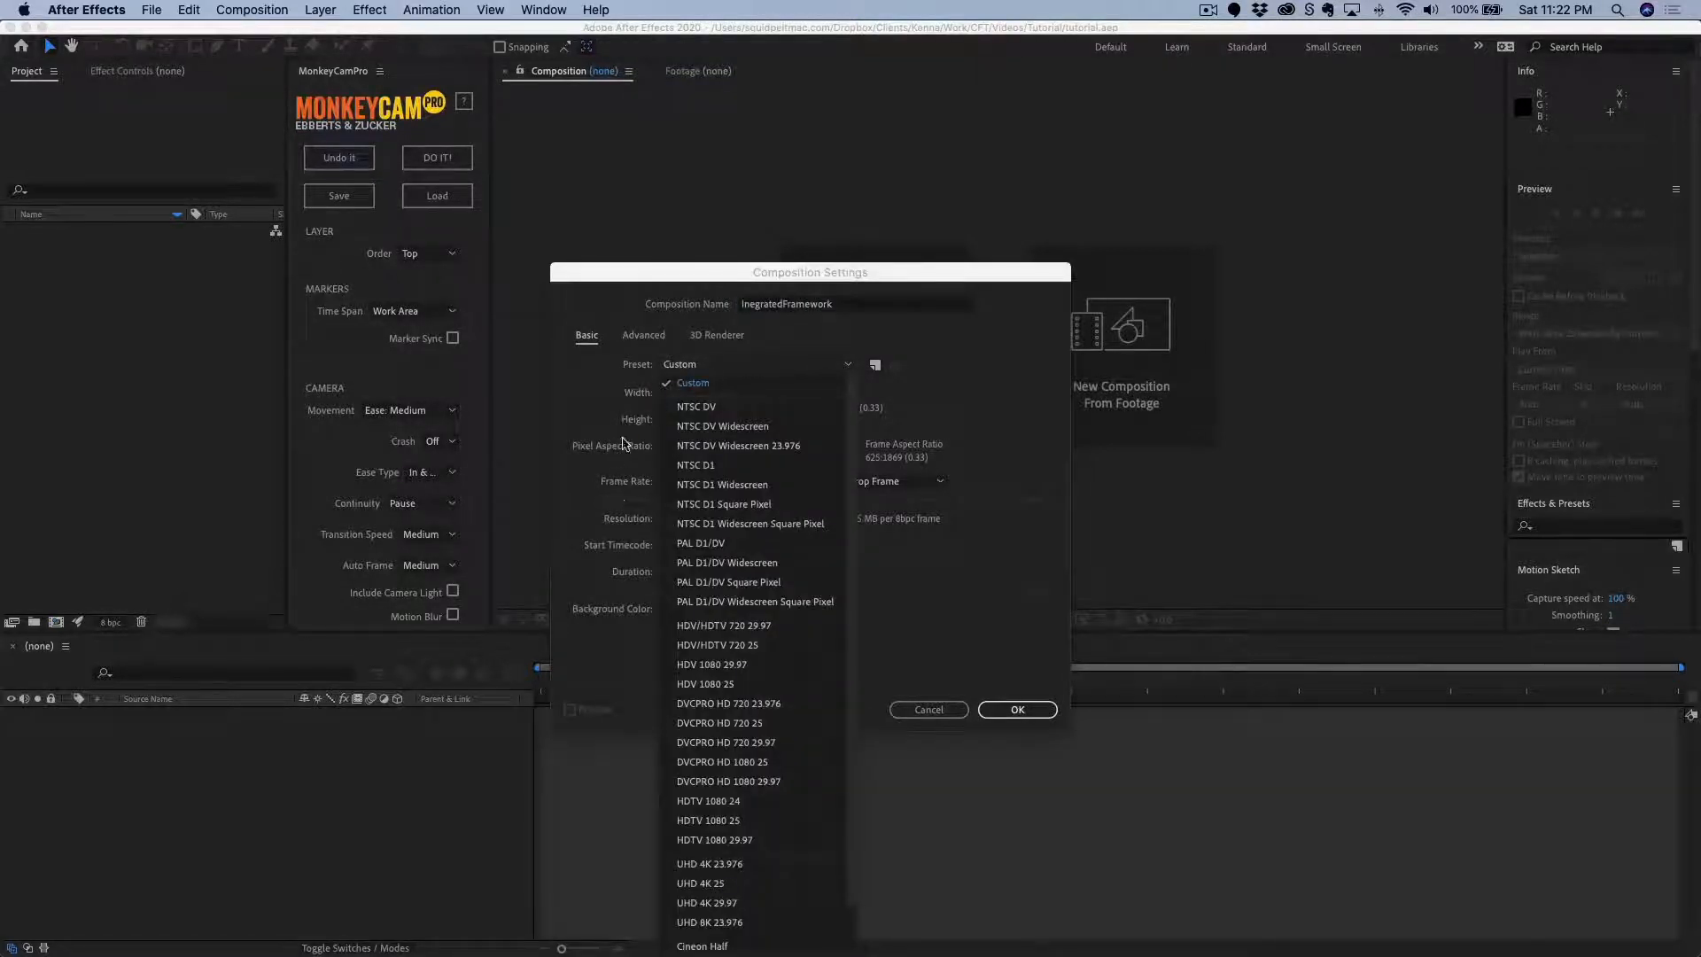
left_click(616, 435)
left_click(668, 394)
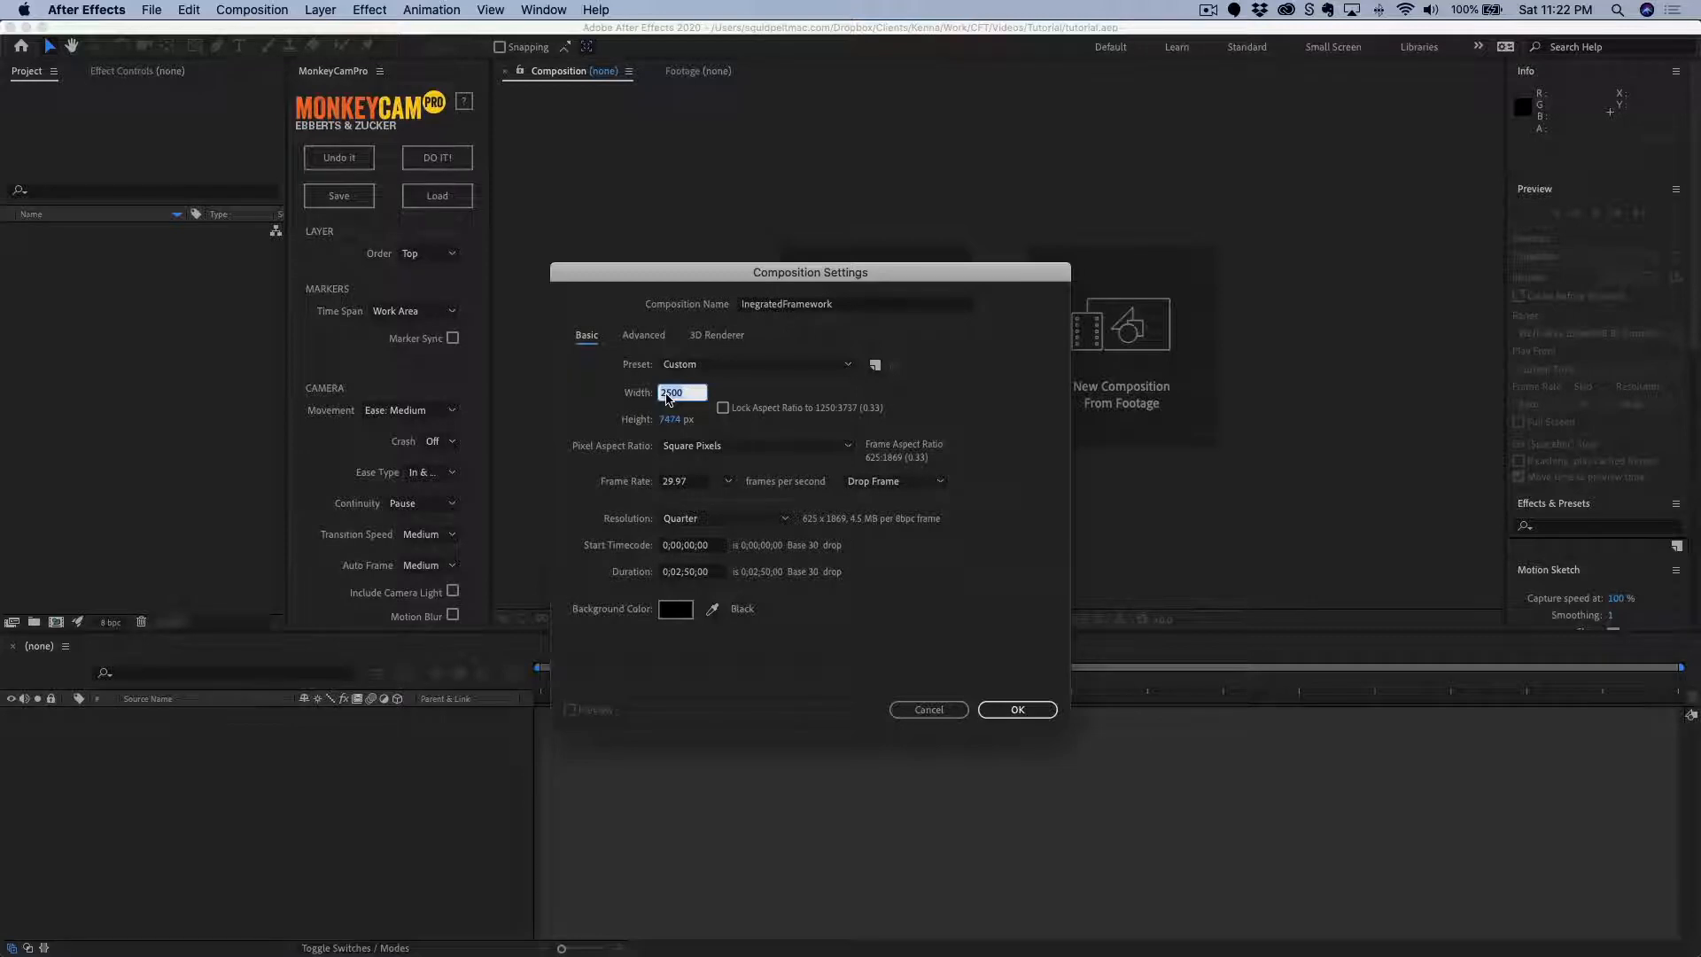
type("1920")
key("Tab")
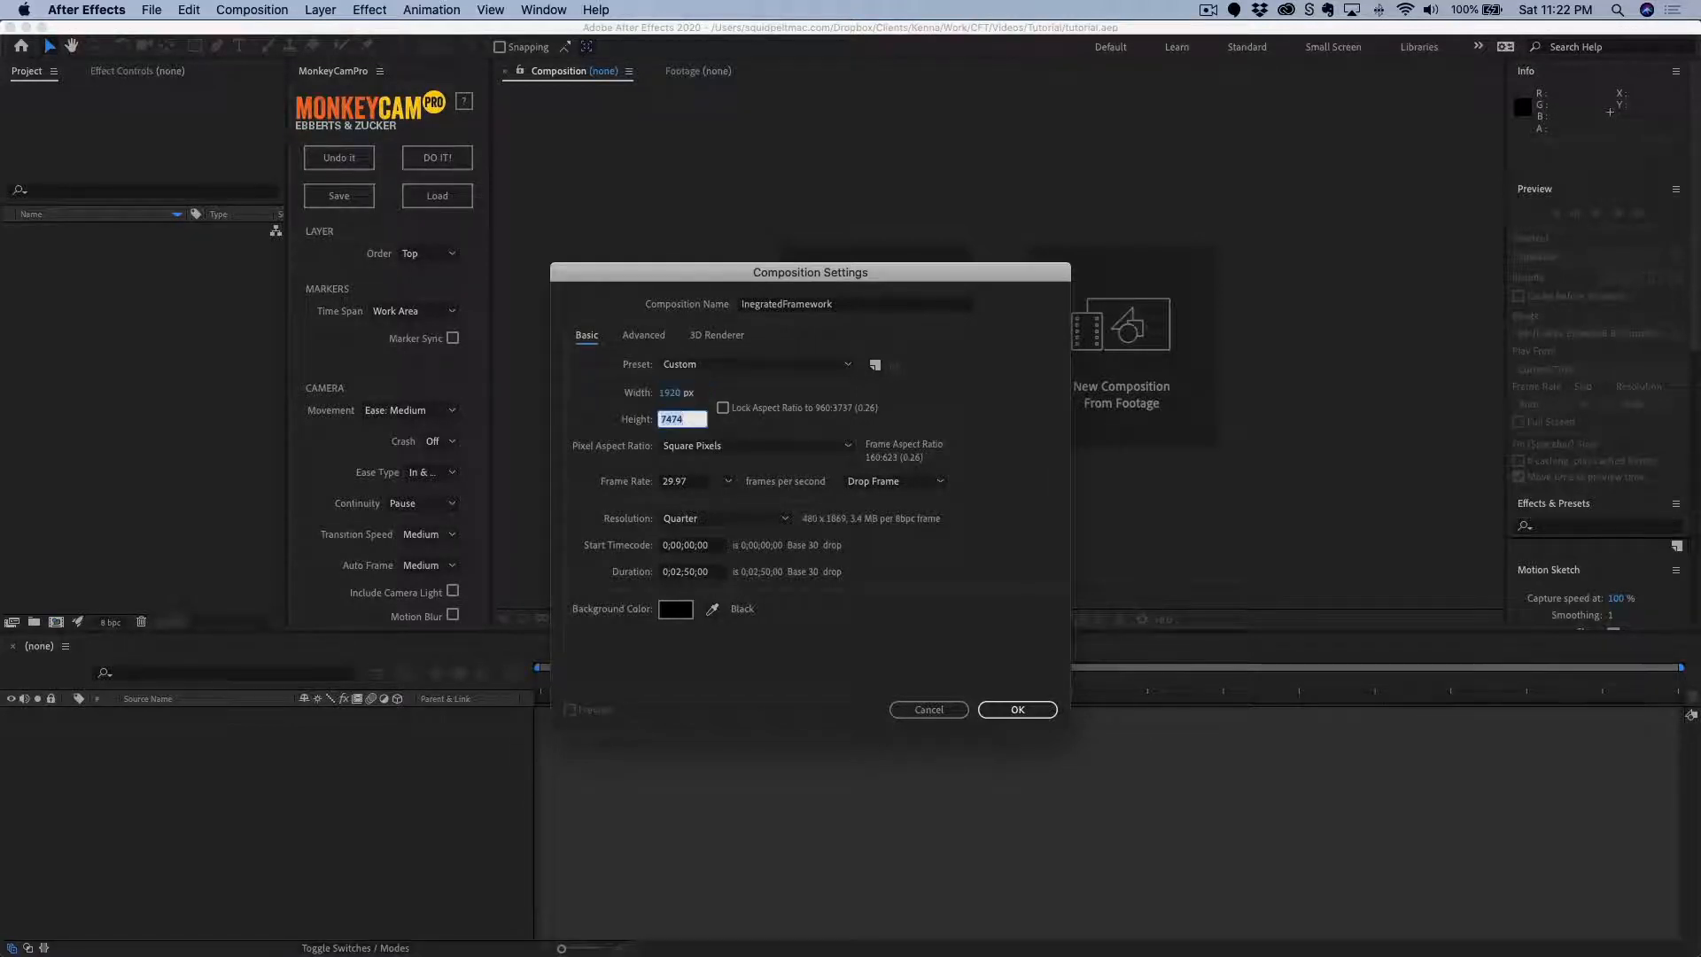
type("1080")
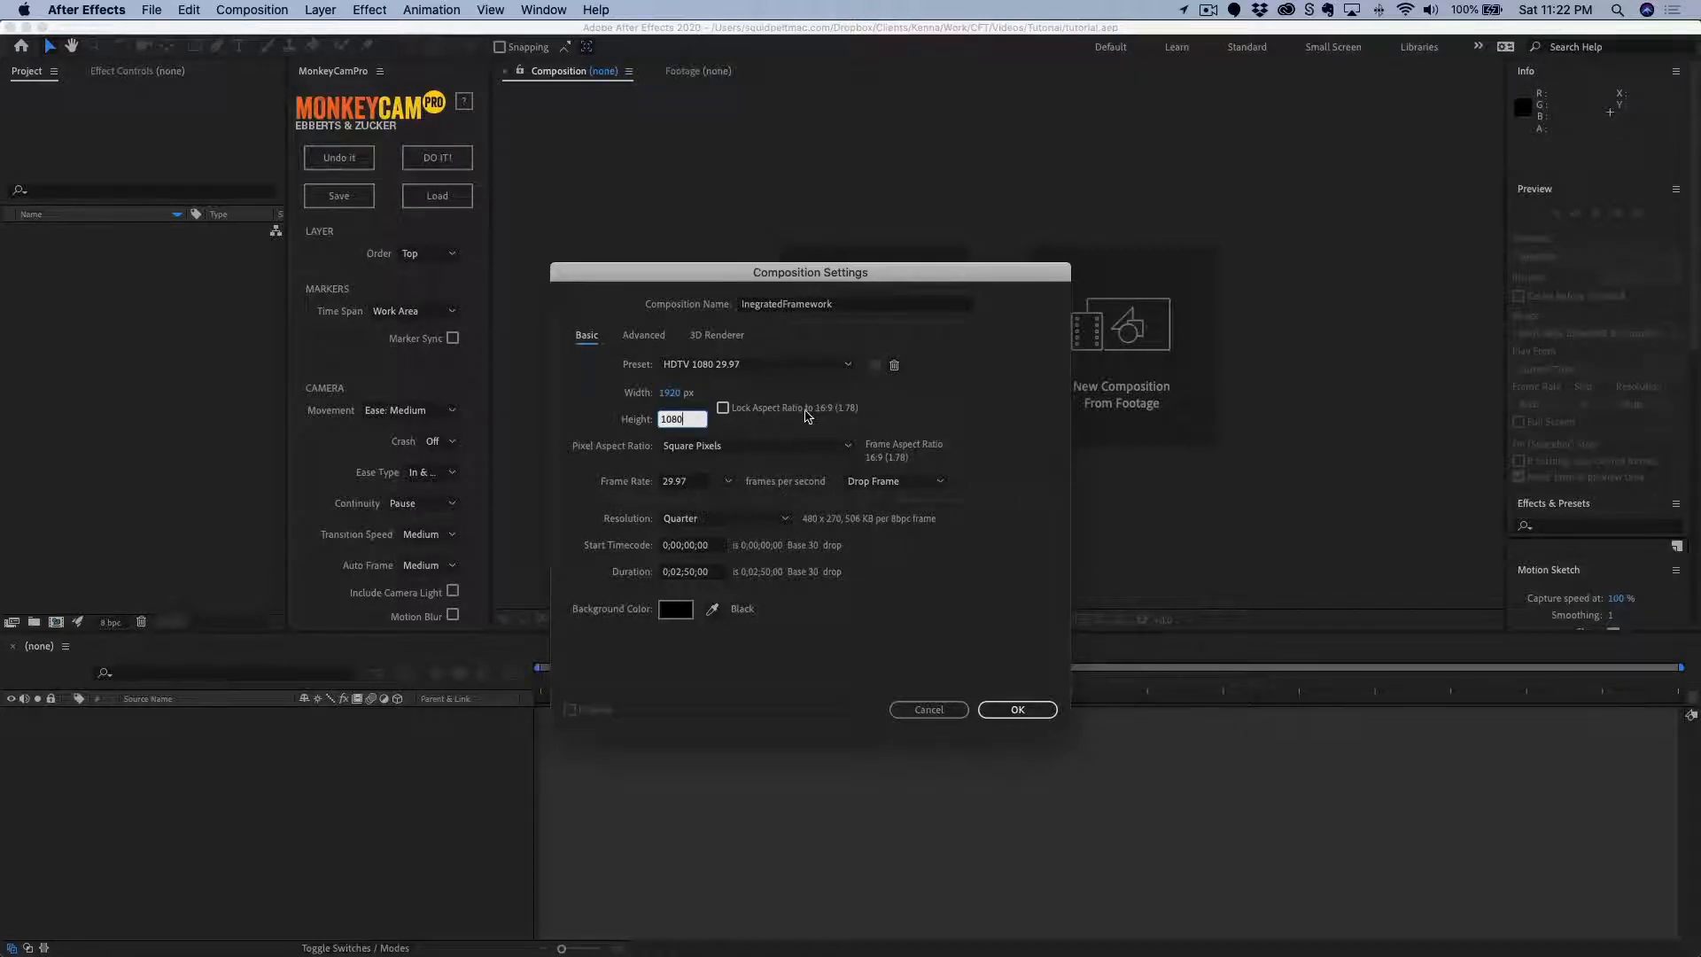
left_click(725, 409)
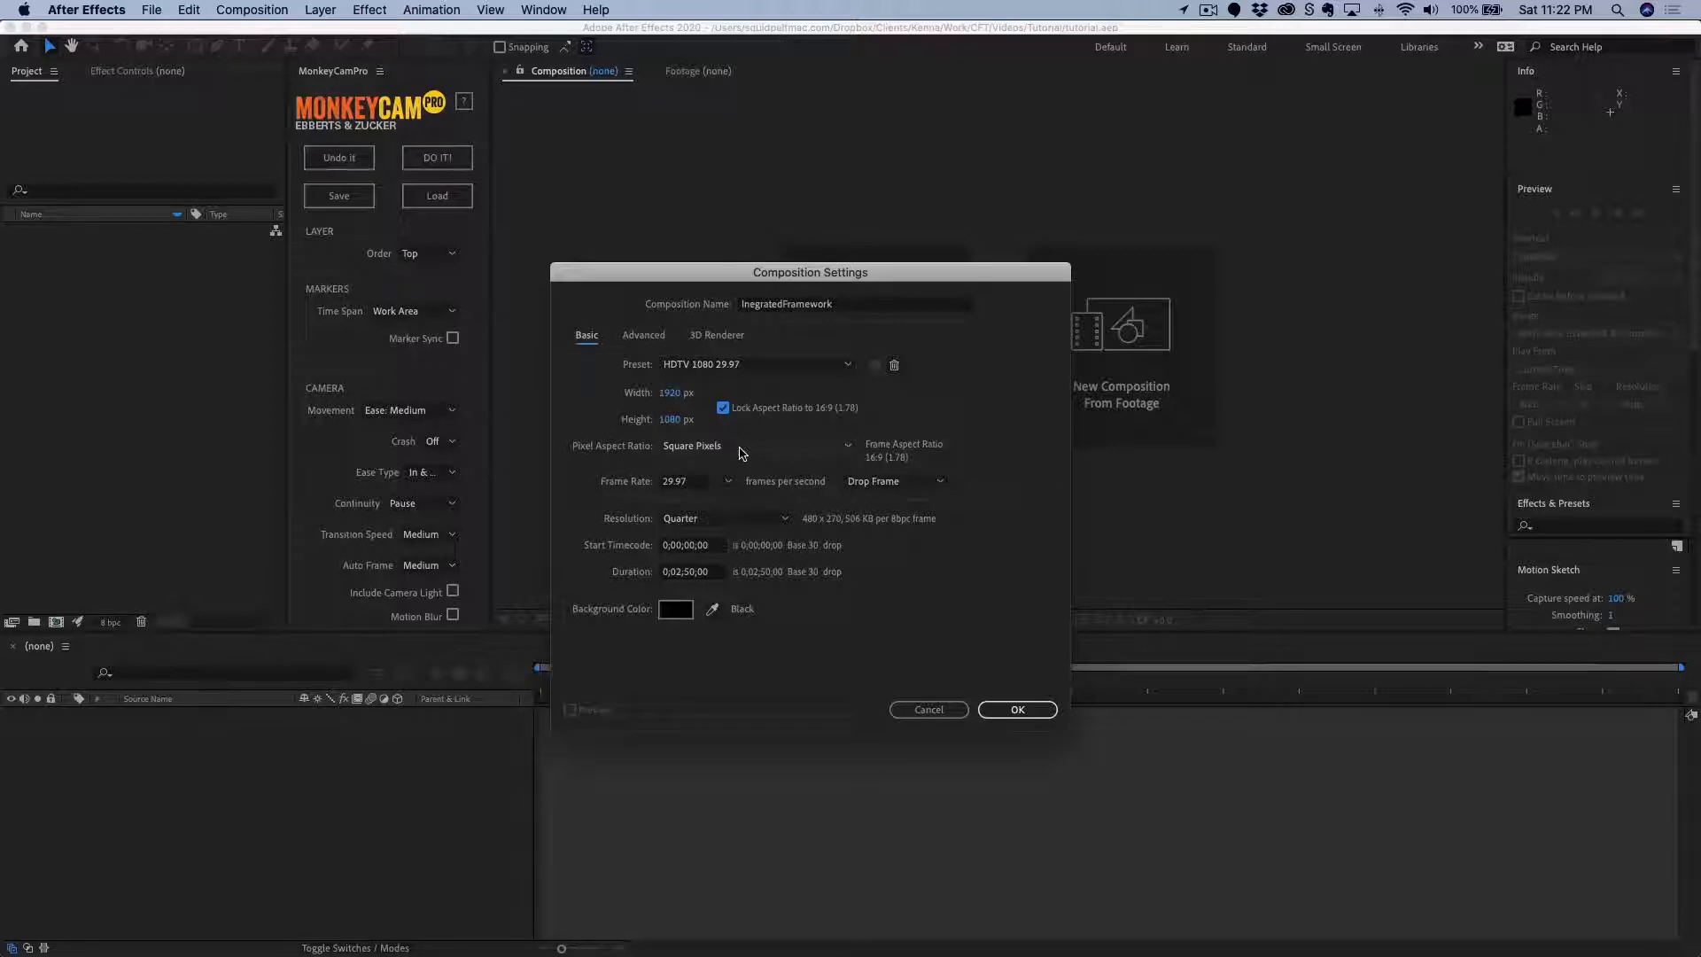
Set the frame rate to 30 frames per second and create the composition.
left_click(675, 484)
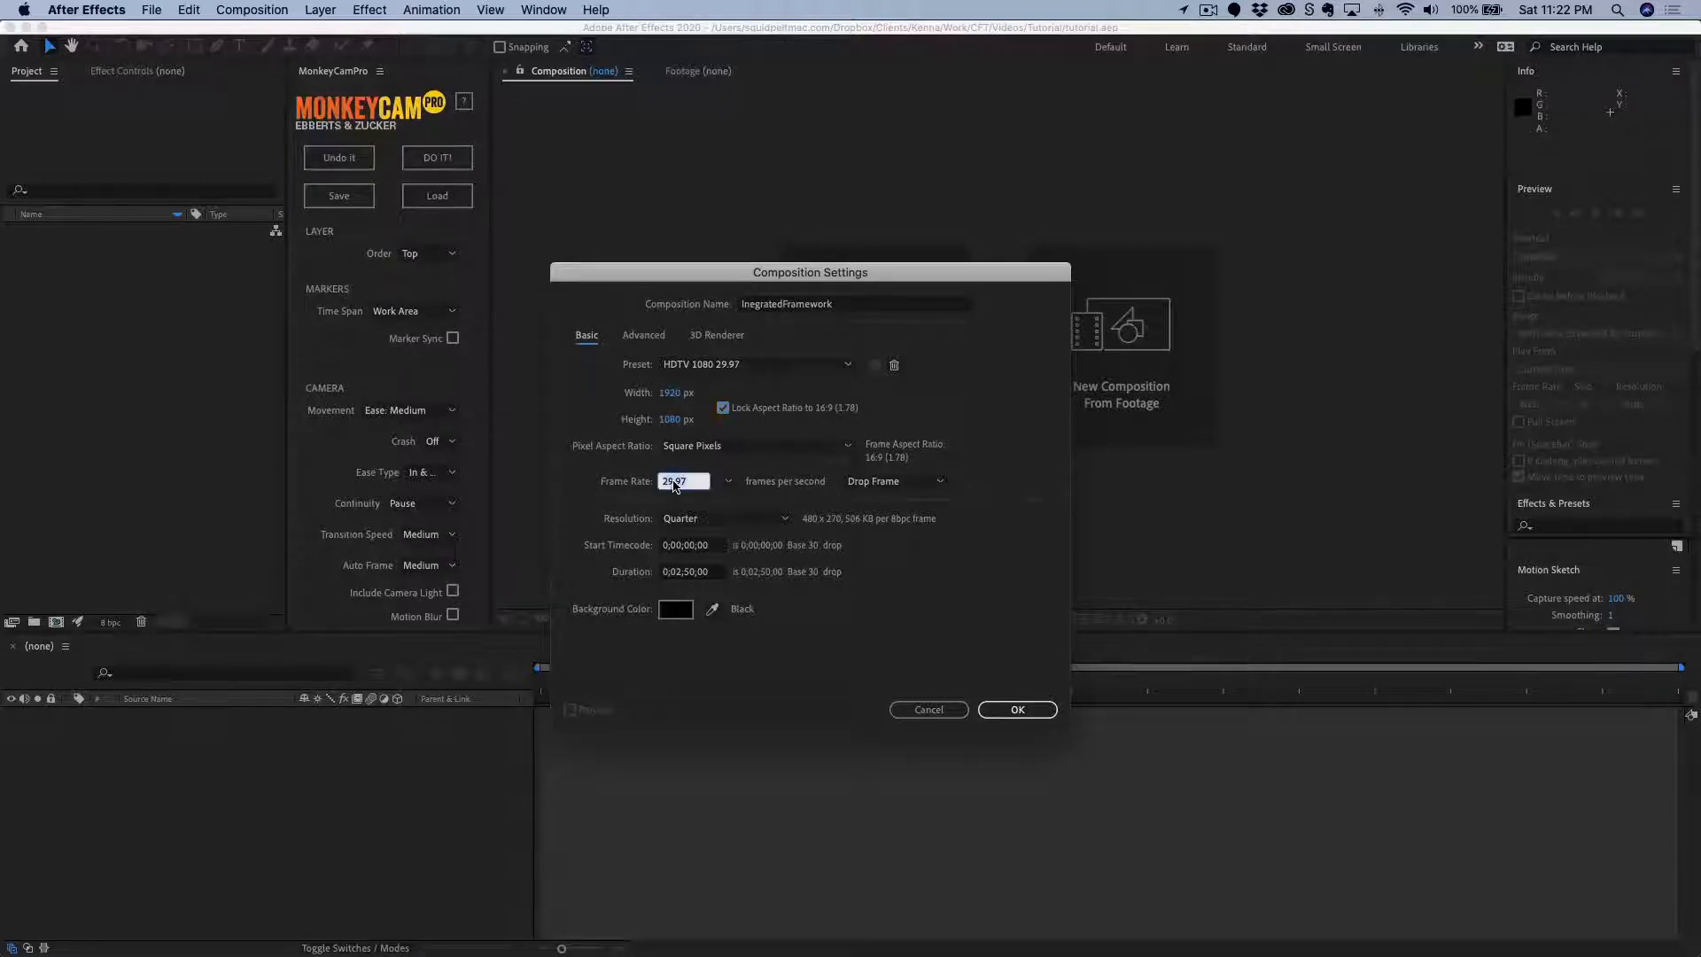
type("30")
left_click(917, 569)
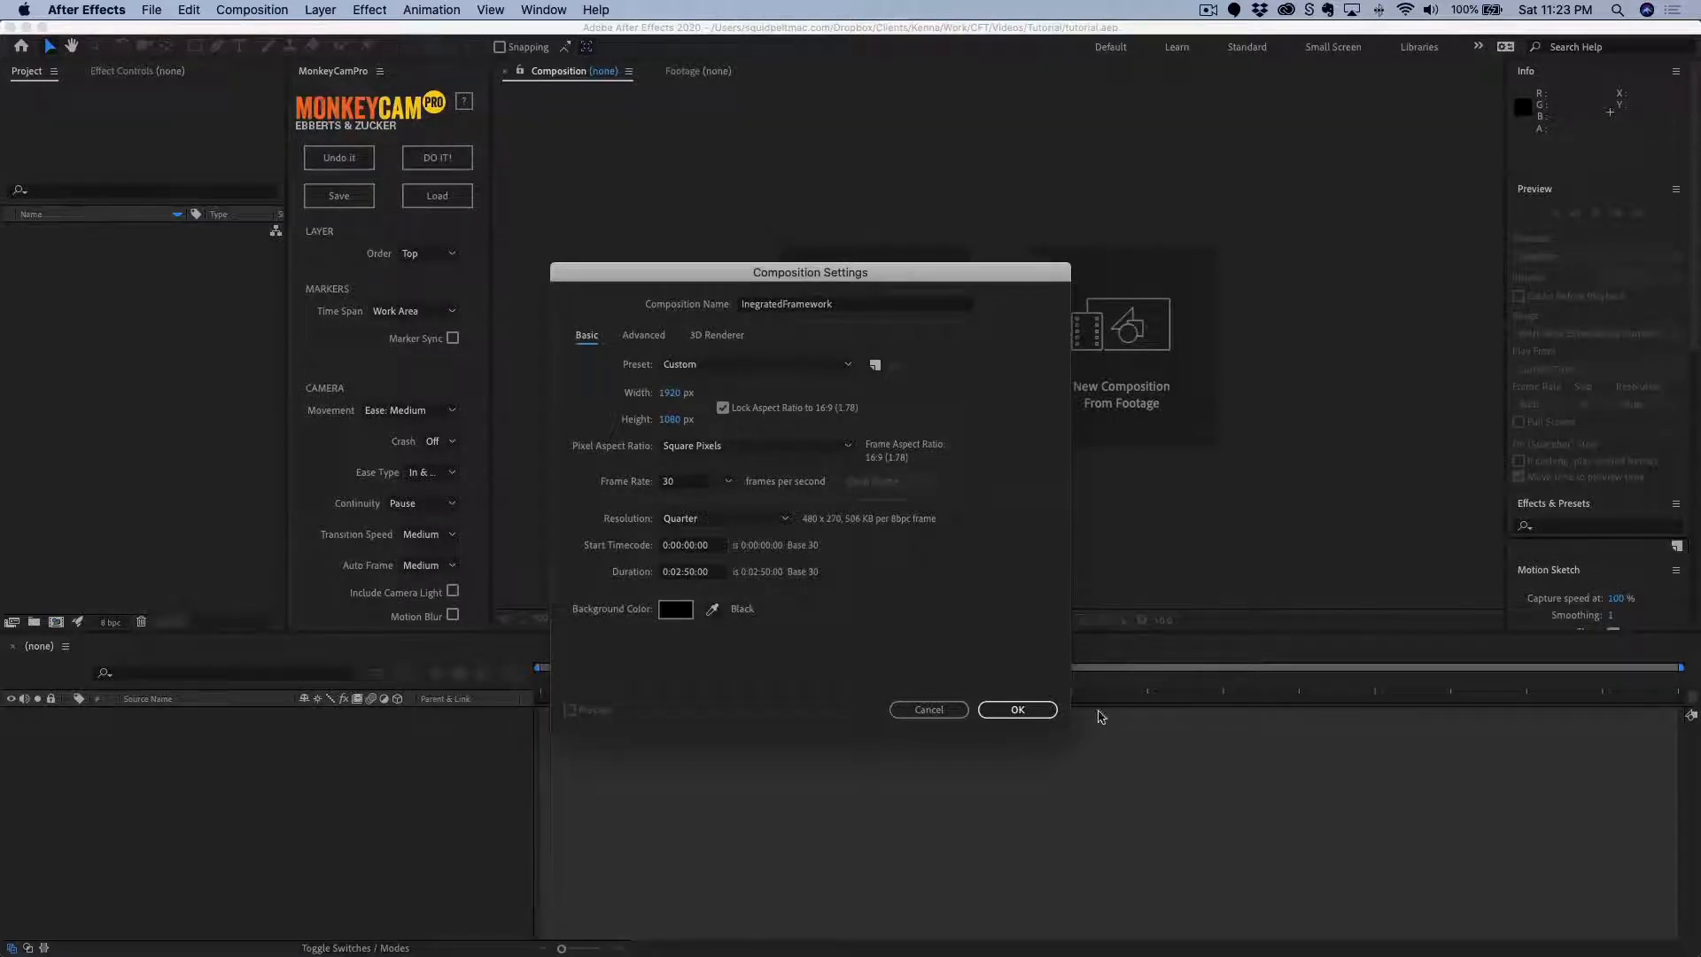
left_click(1019, 710)
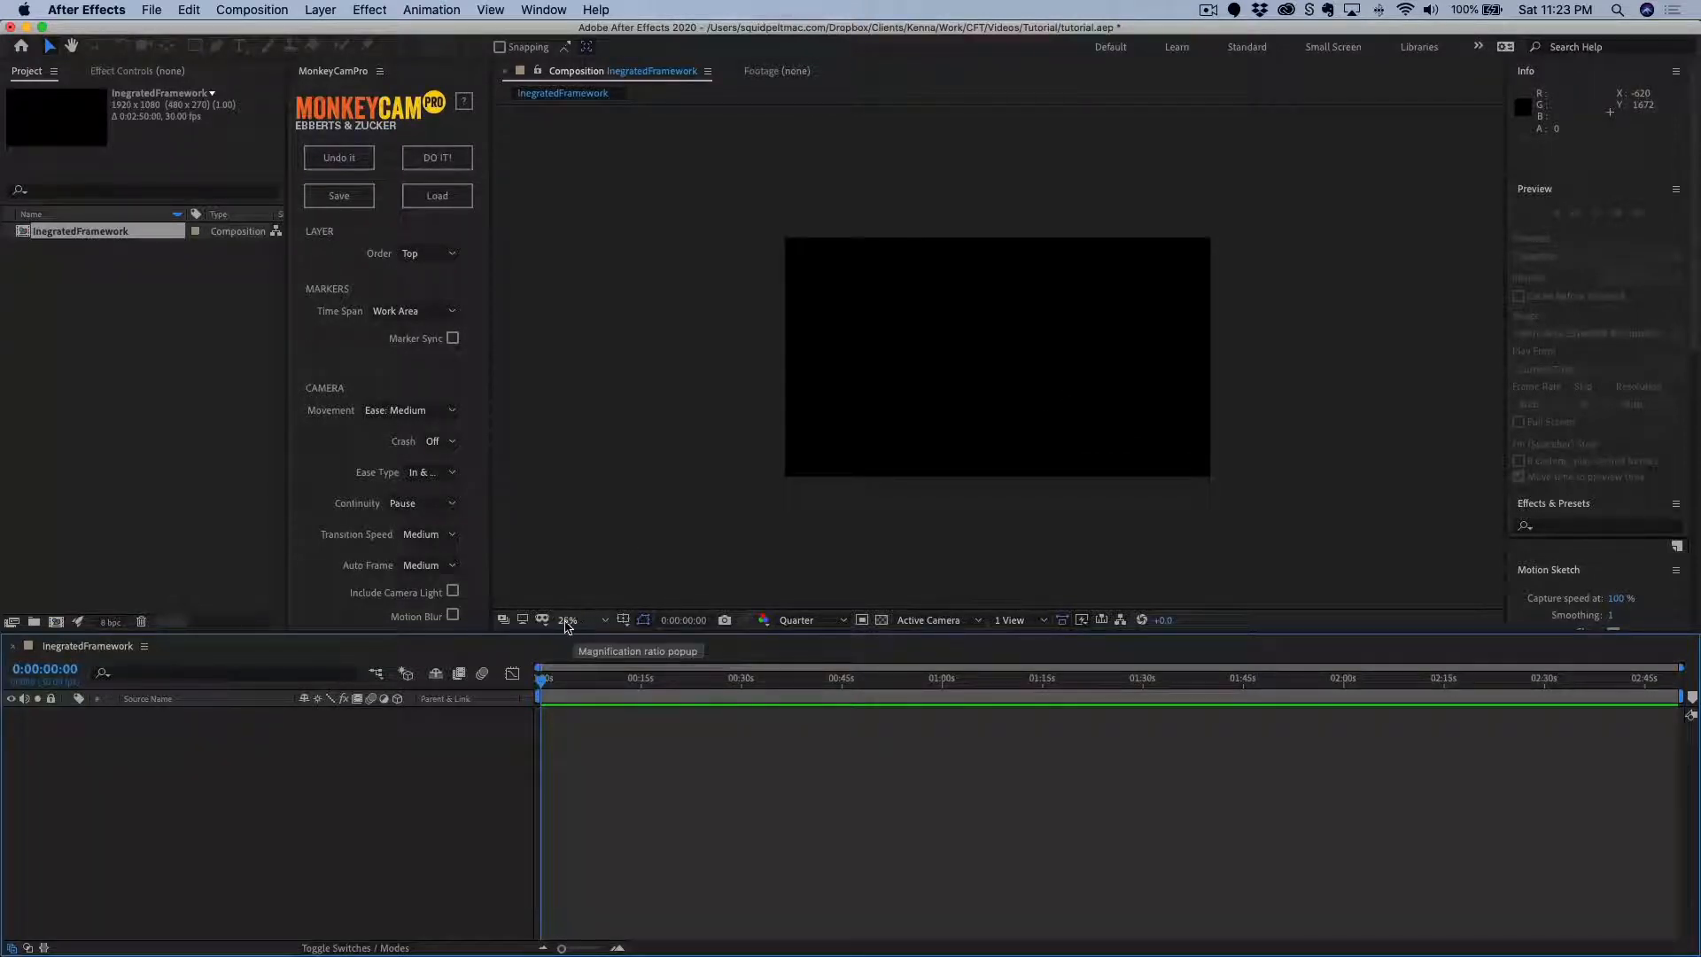
left_click(813, 623)
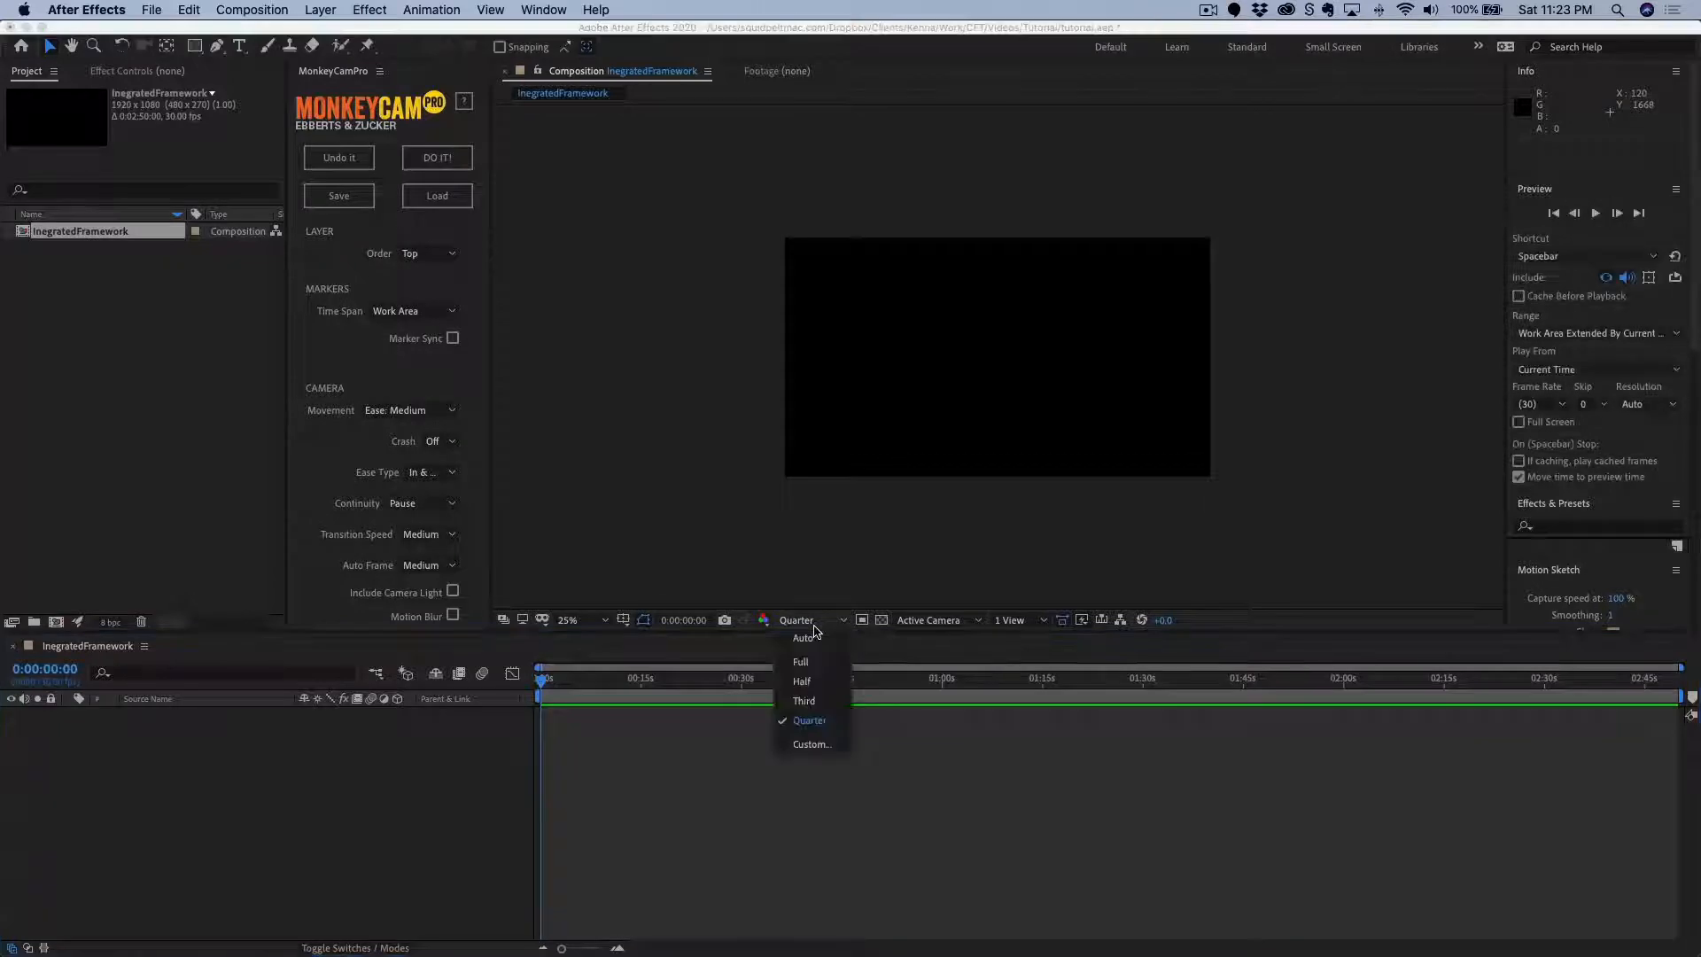
left_click(749, 556)
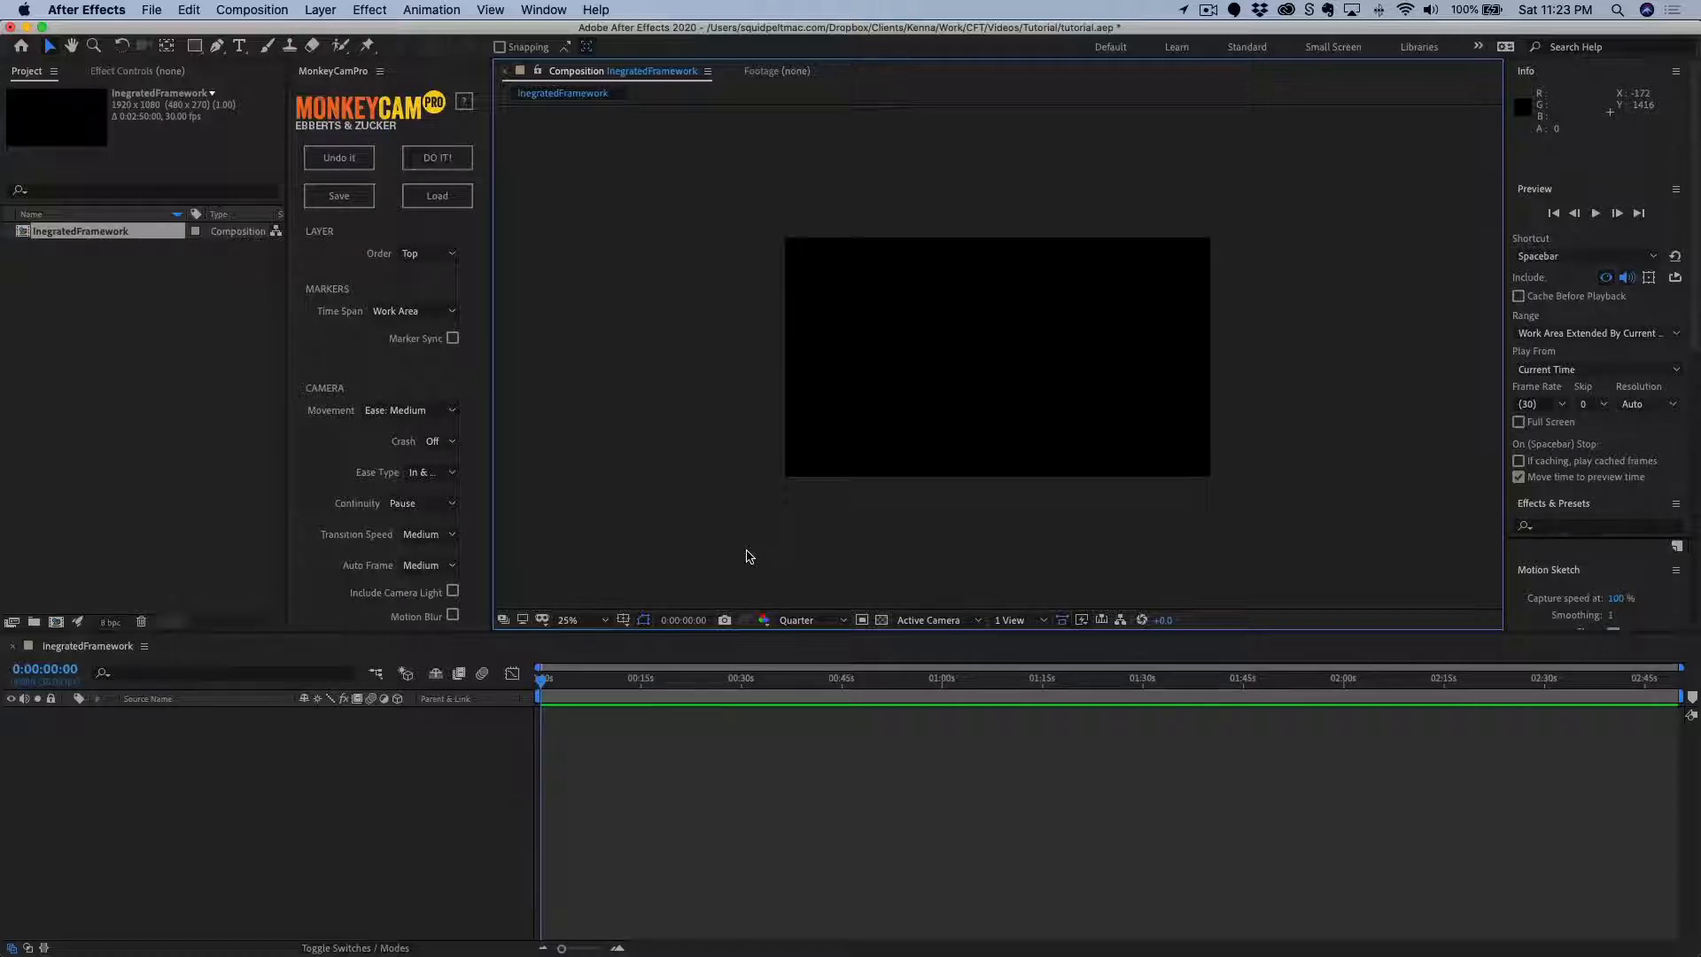
left_click(223, 875)
left_click(127, 521)
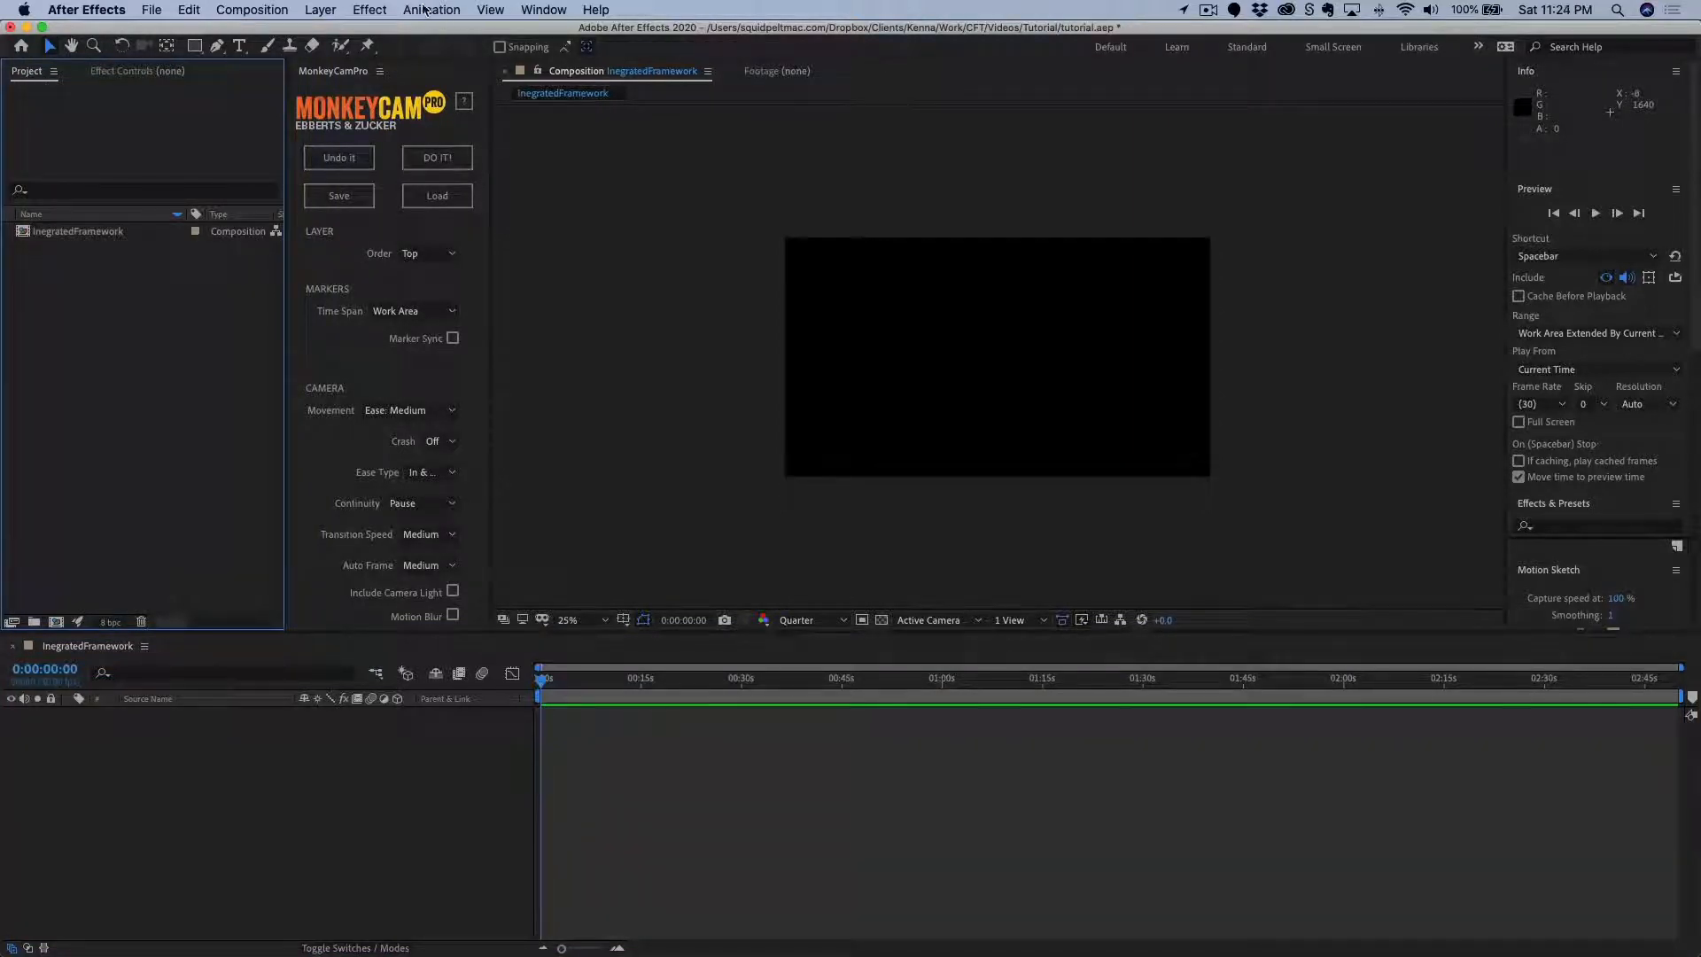
Check whether the MonkeyCamPro.jsxbin script panel is enabled in the workspace.
left_click(540, 9)
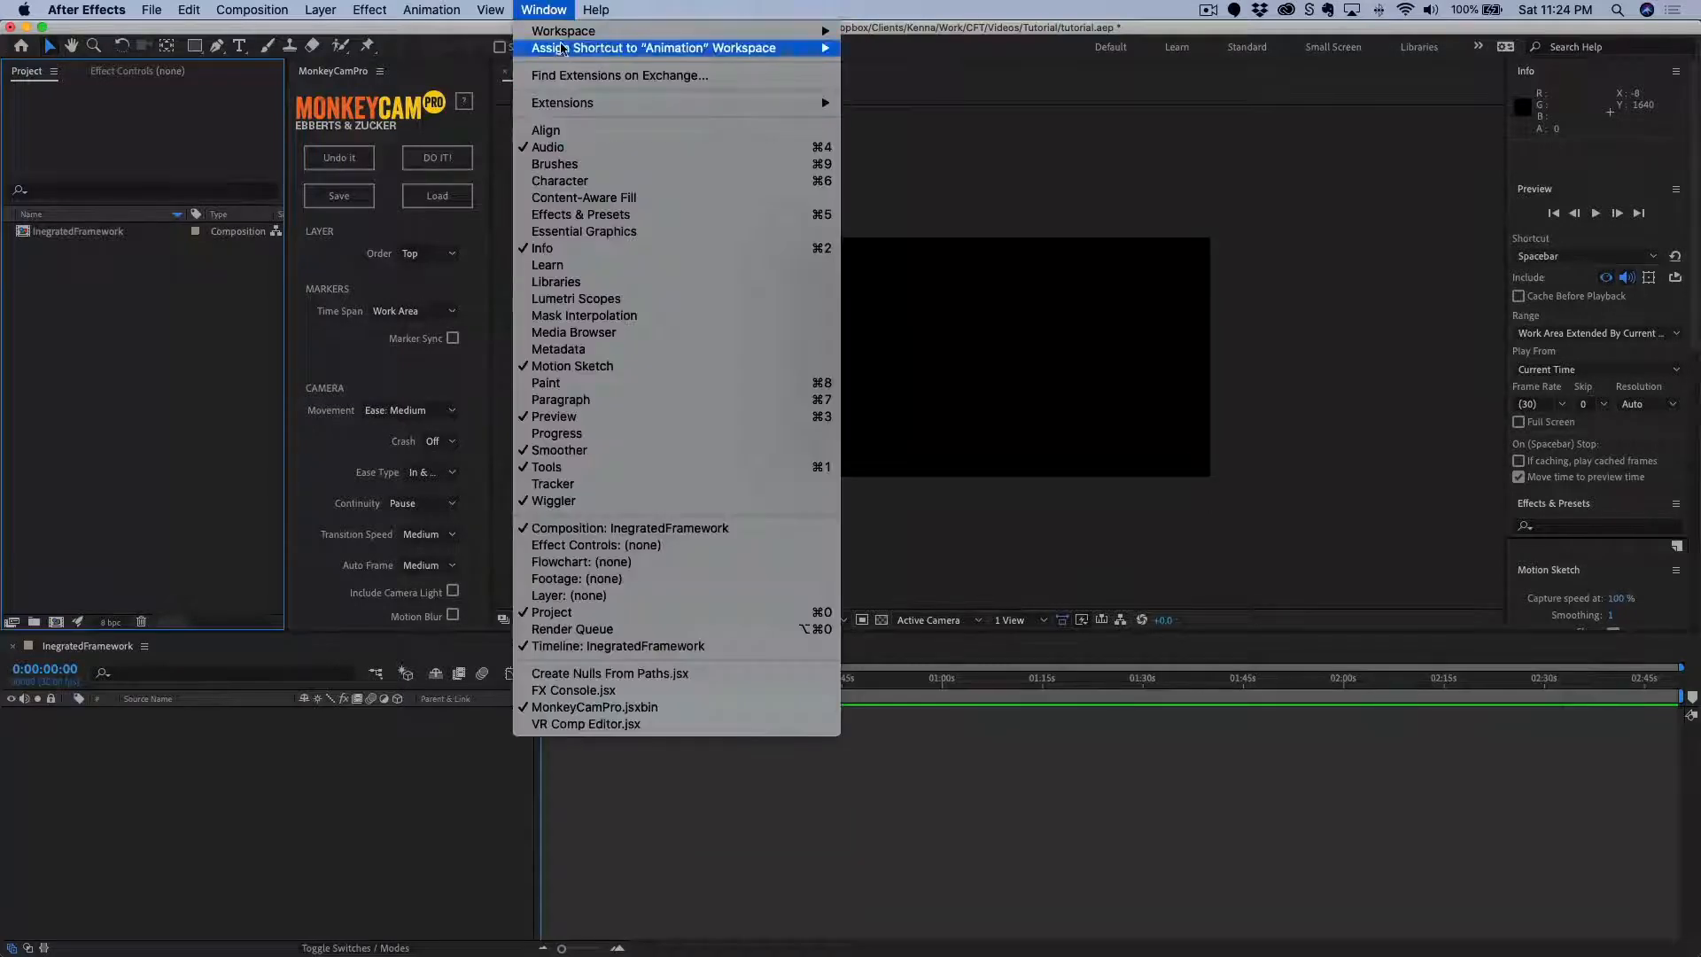
mouse_move(574, 29)
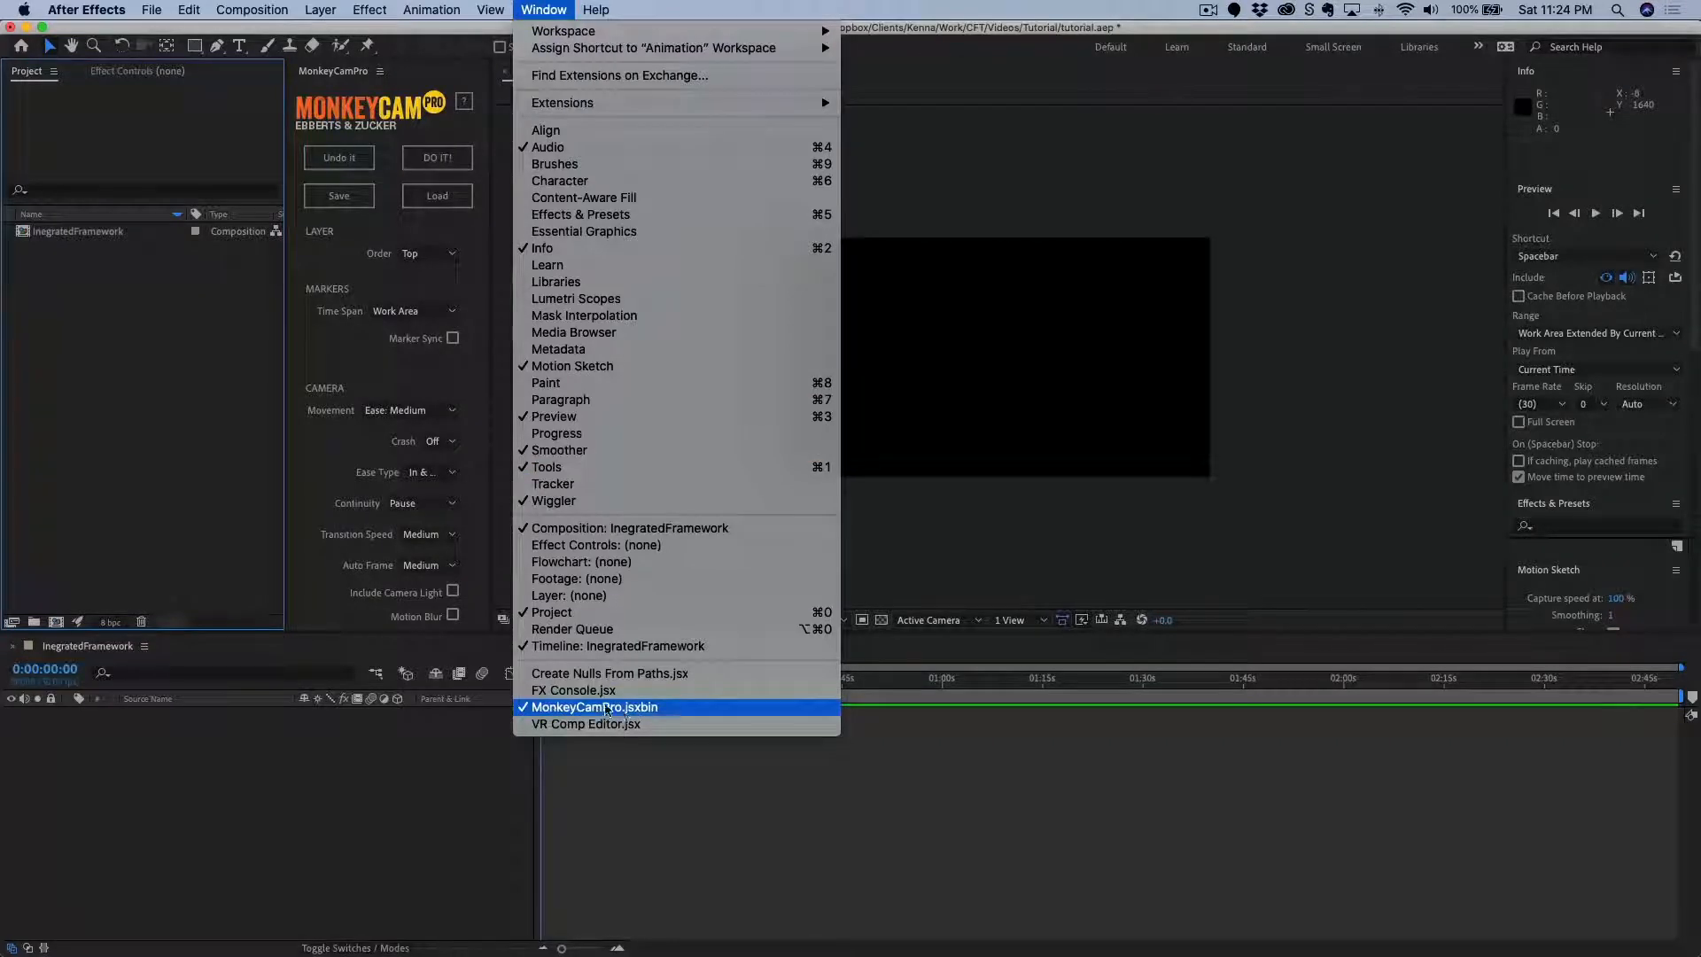
left_click(638, 707)
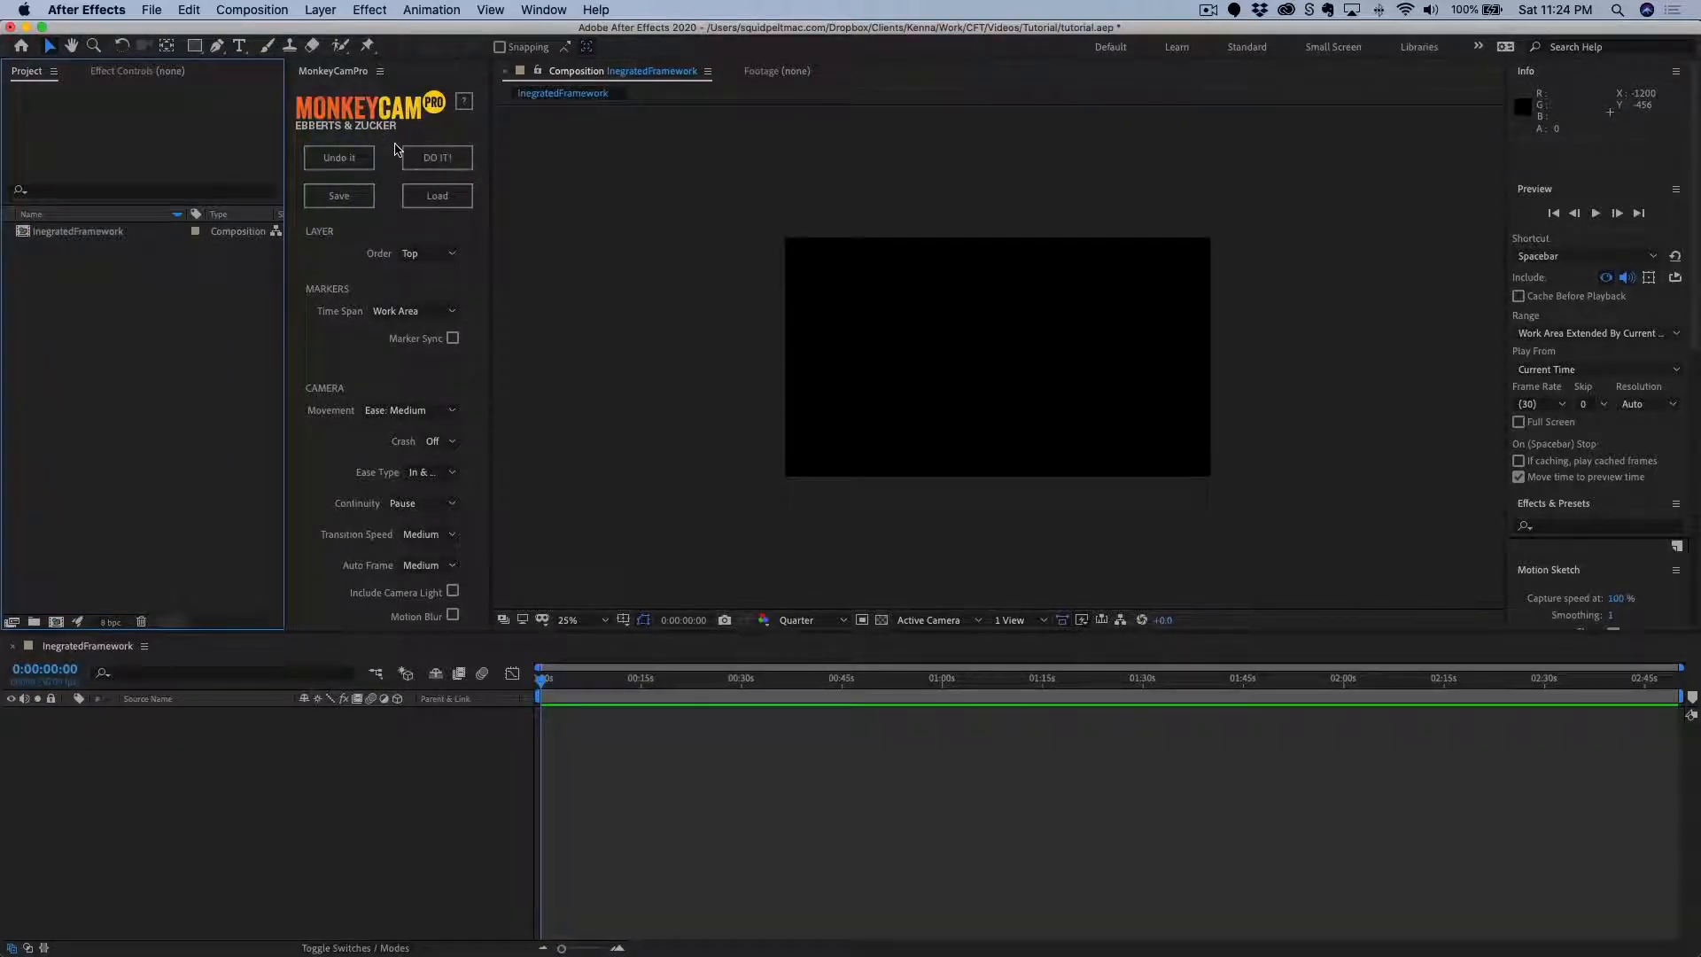
left_click(229, 801)
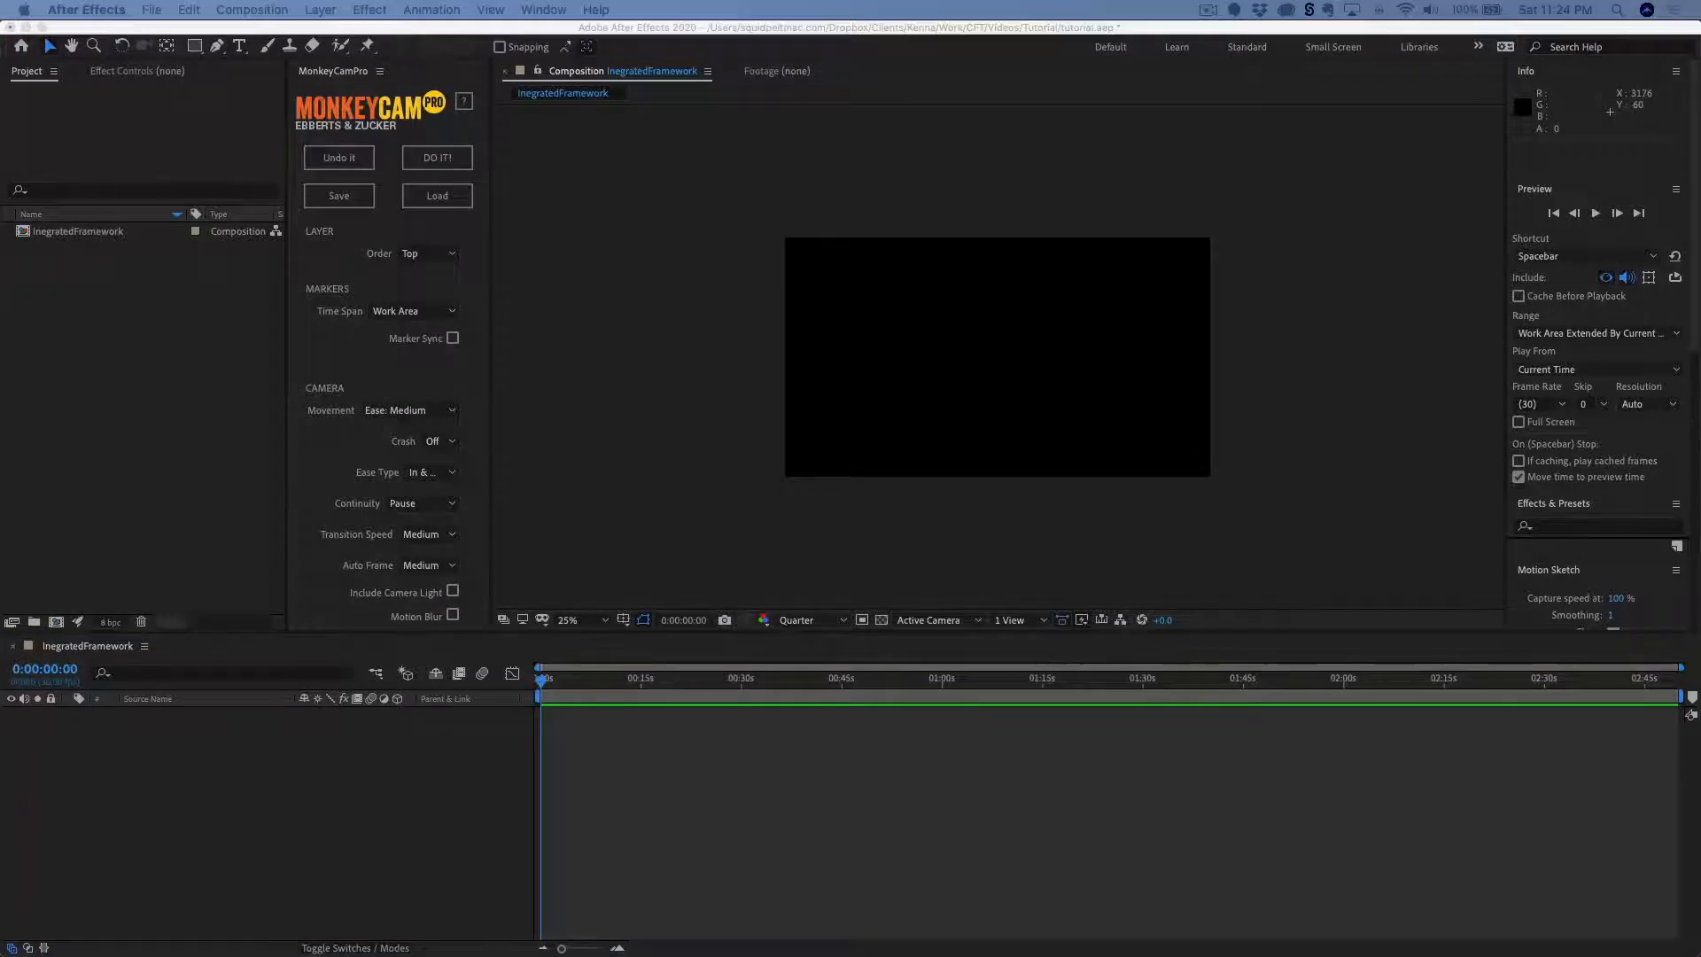
Import IntegratedCustomerMgmt_Infographic_v4.ai from Finder into the project as a Composition with footage dimensions set to Layer Size.
left_click_drag(1700, 664, 1069, 394)
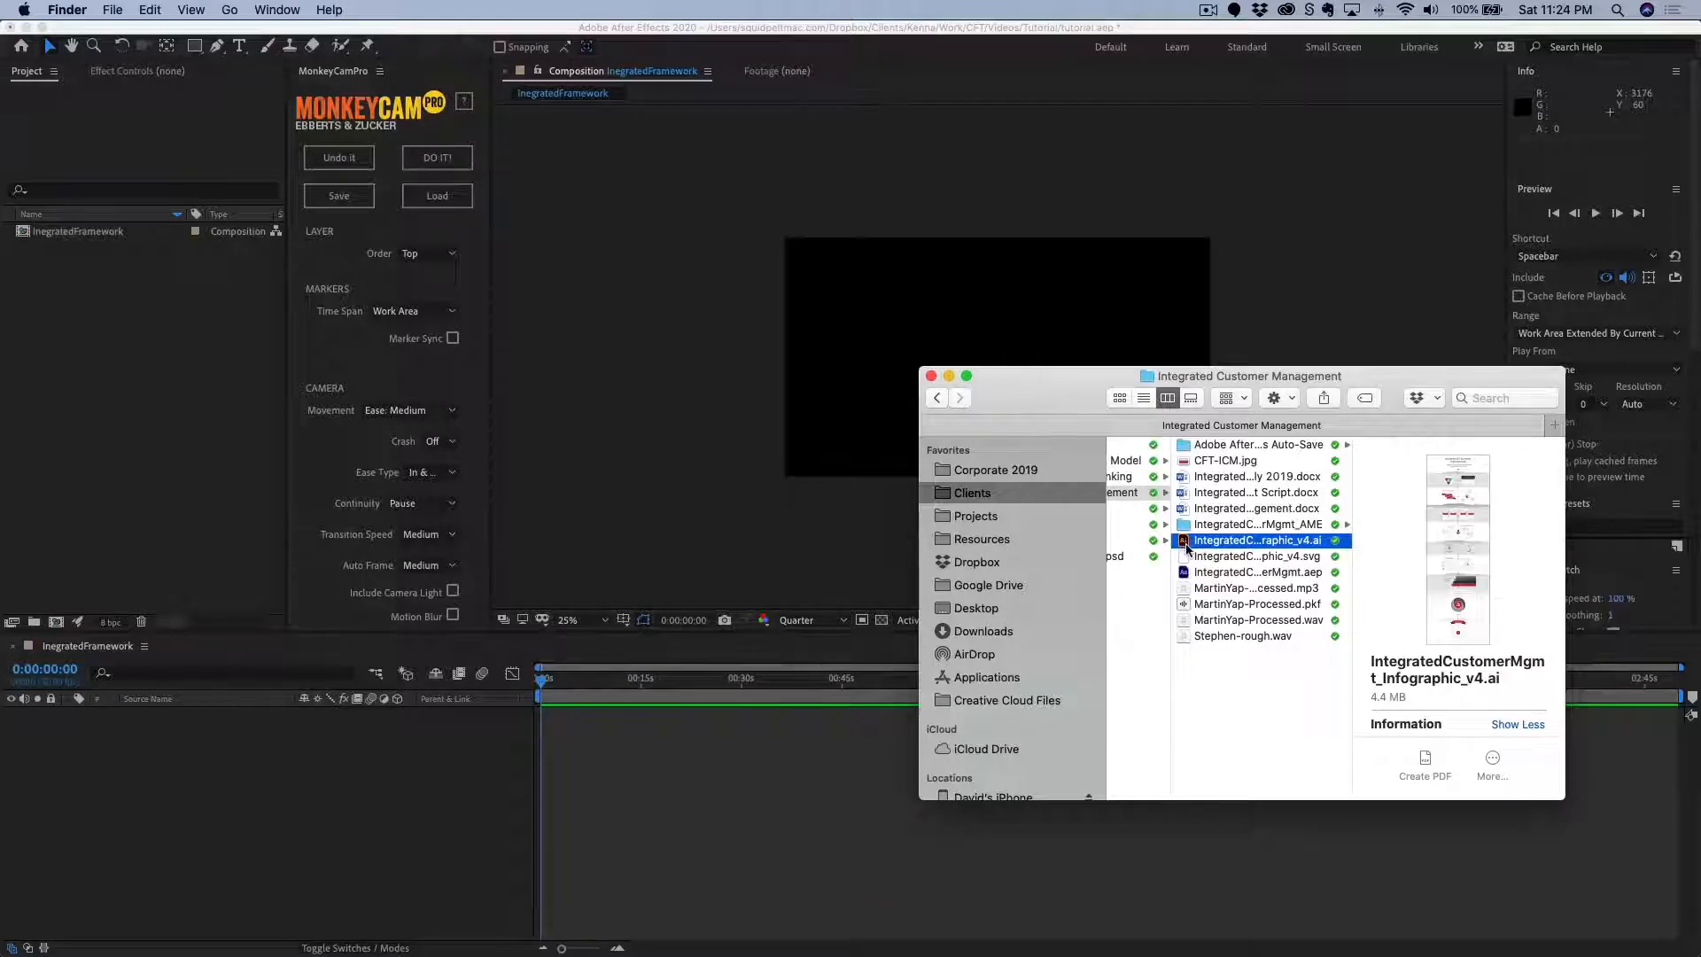
left_click_drag(1188, 548, 161, 397)
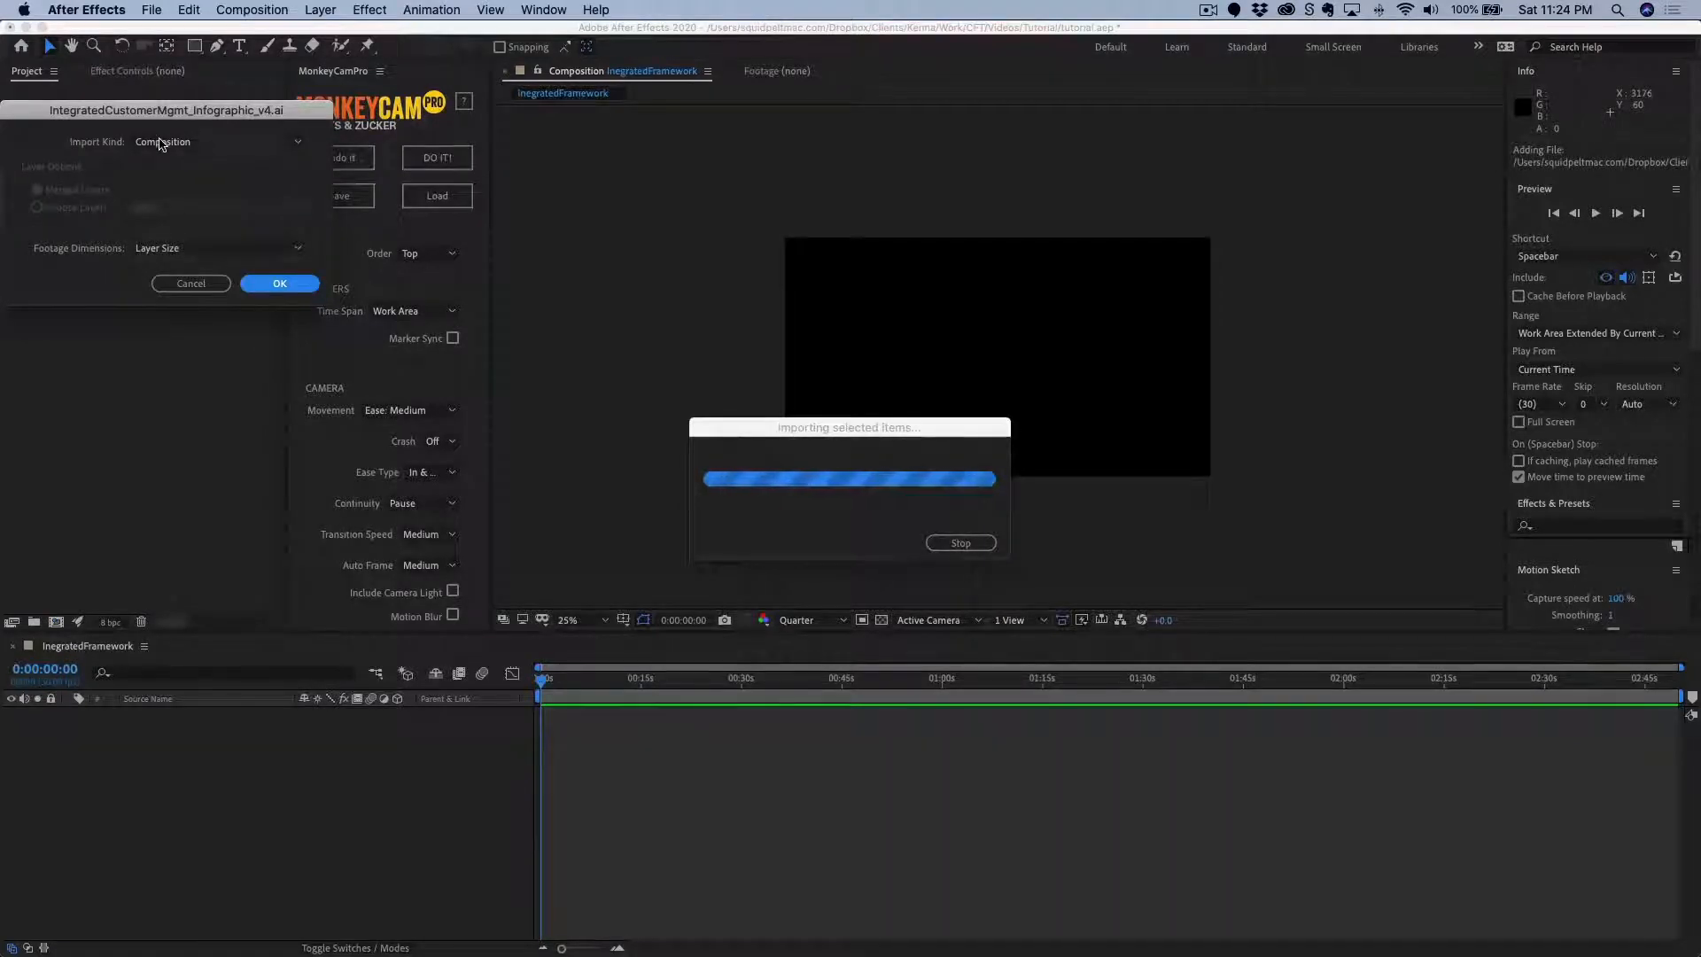
left_click(161, 144)
left_click(171, 191)
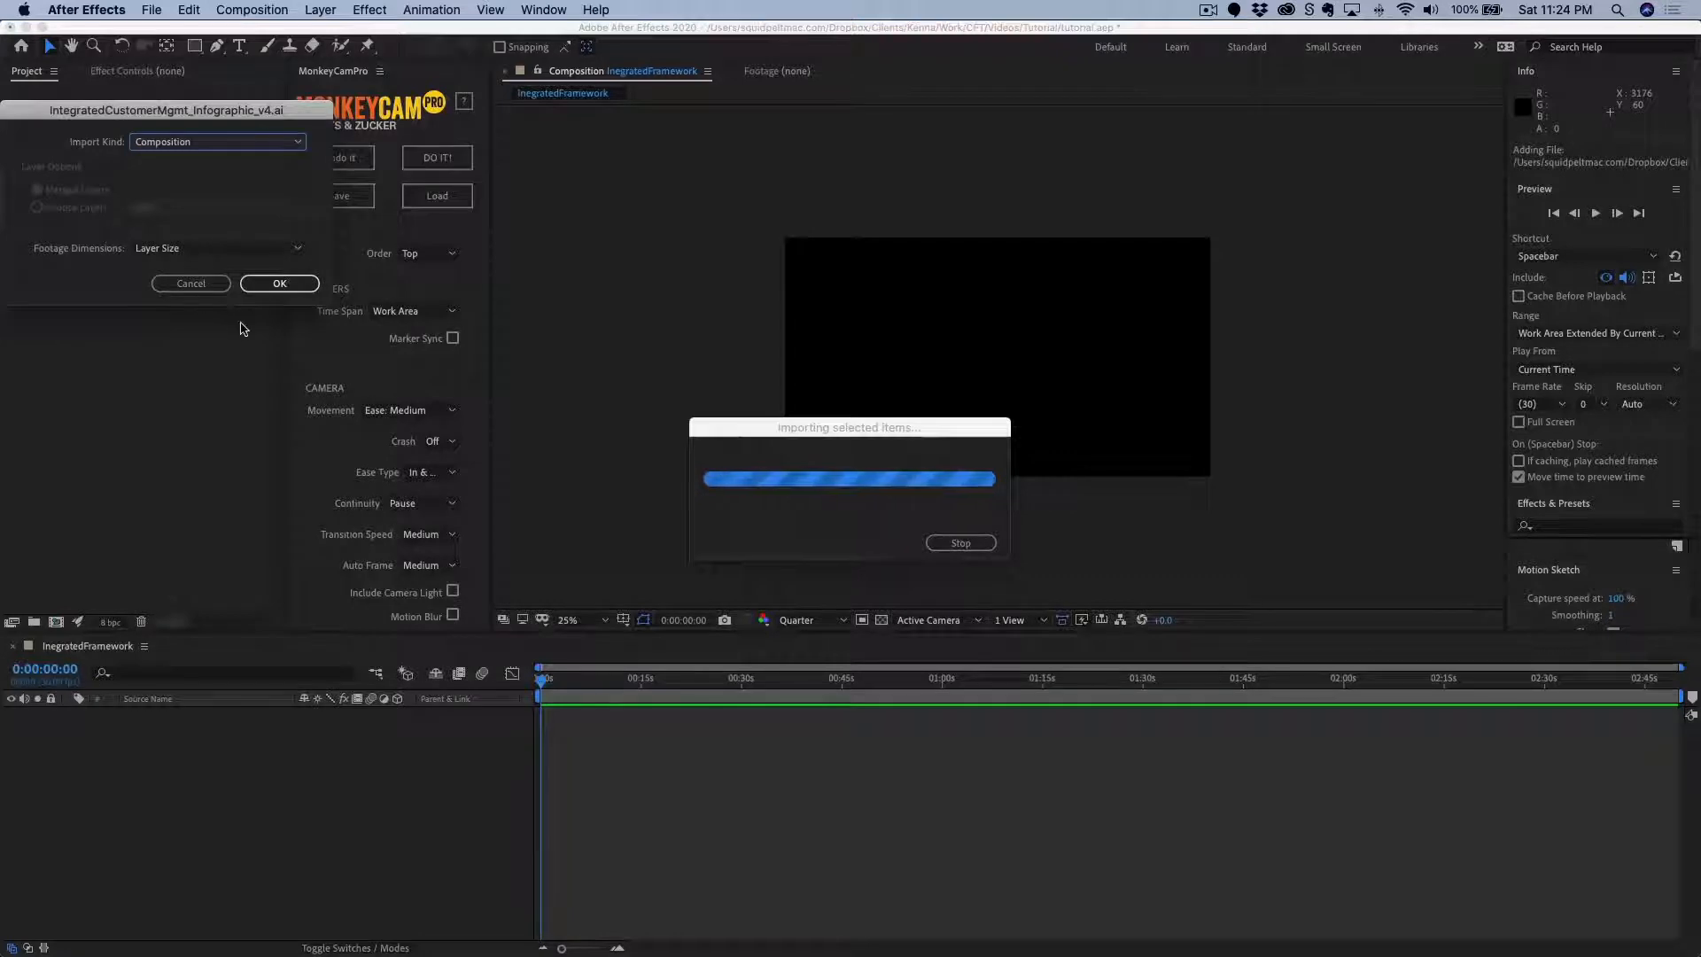
left_click(276, 286)
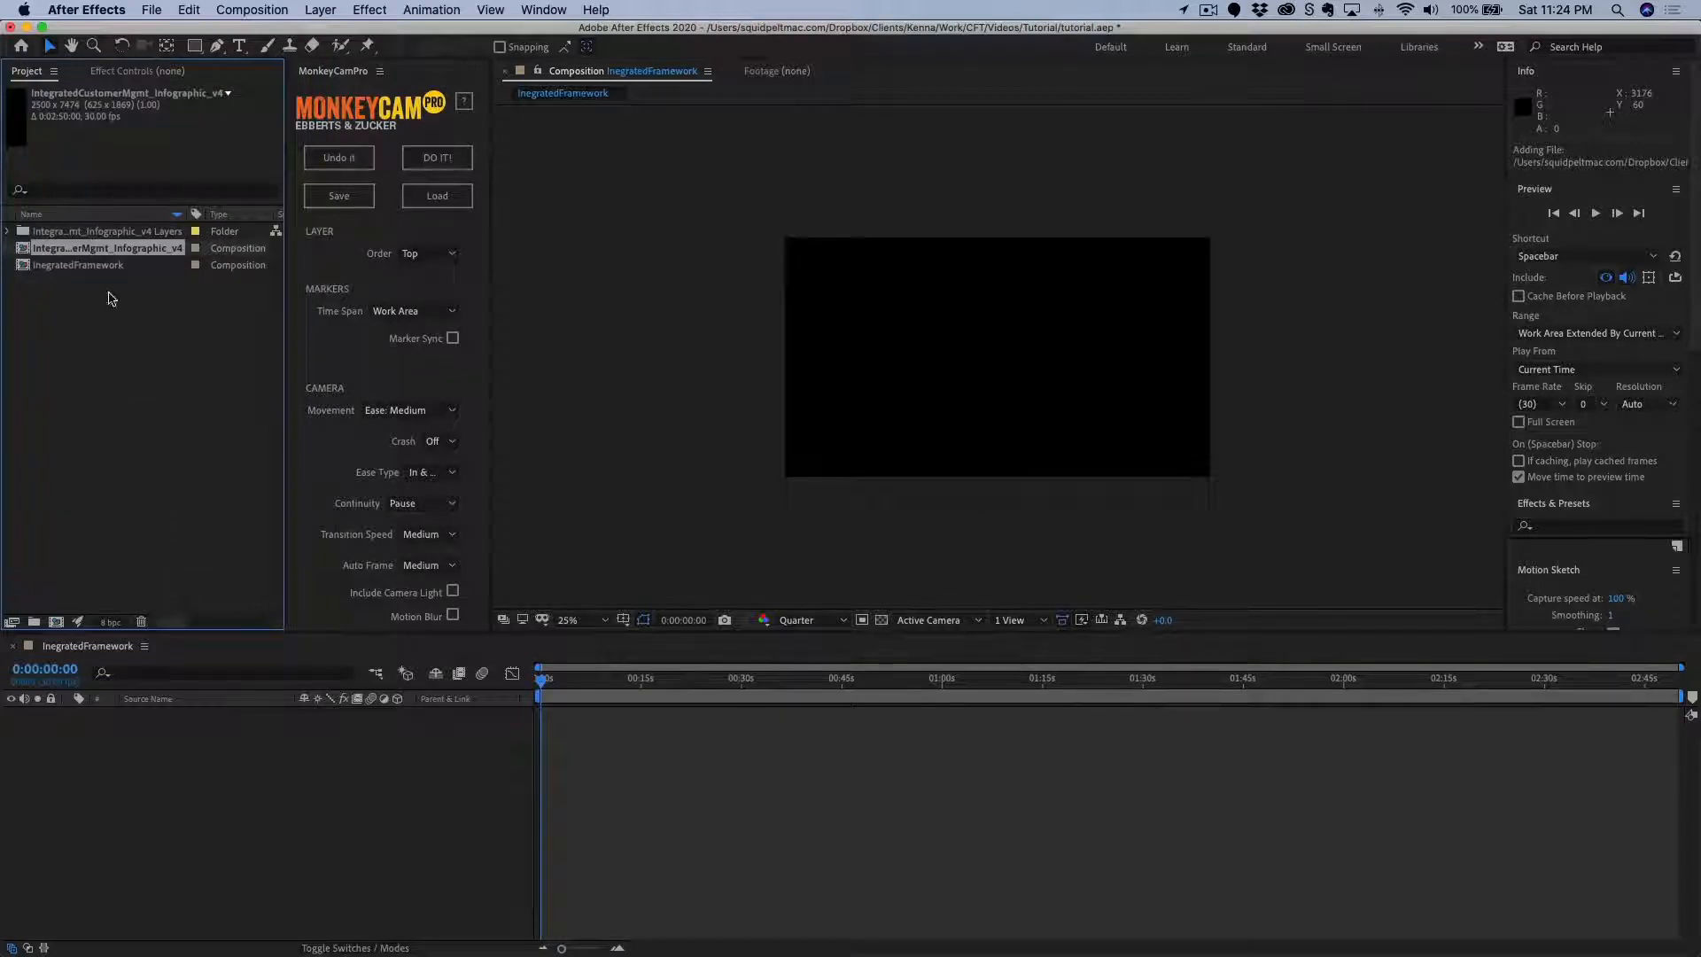
Open the imported infographic composition, compare it with the InegratedFramework composition, and select its Frame 8 layer.
double_click(23, 251)
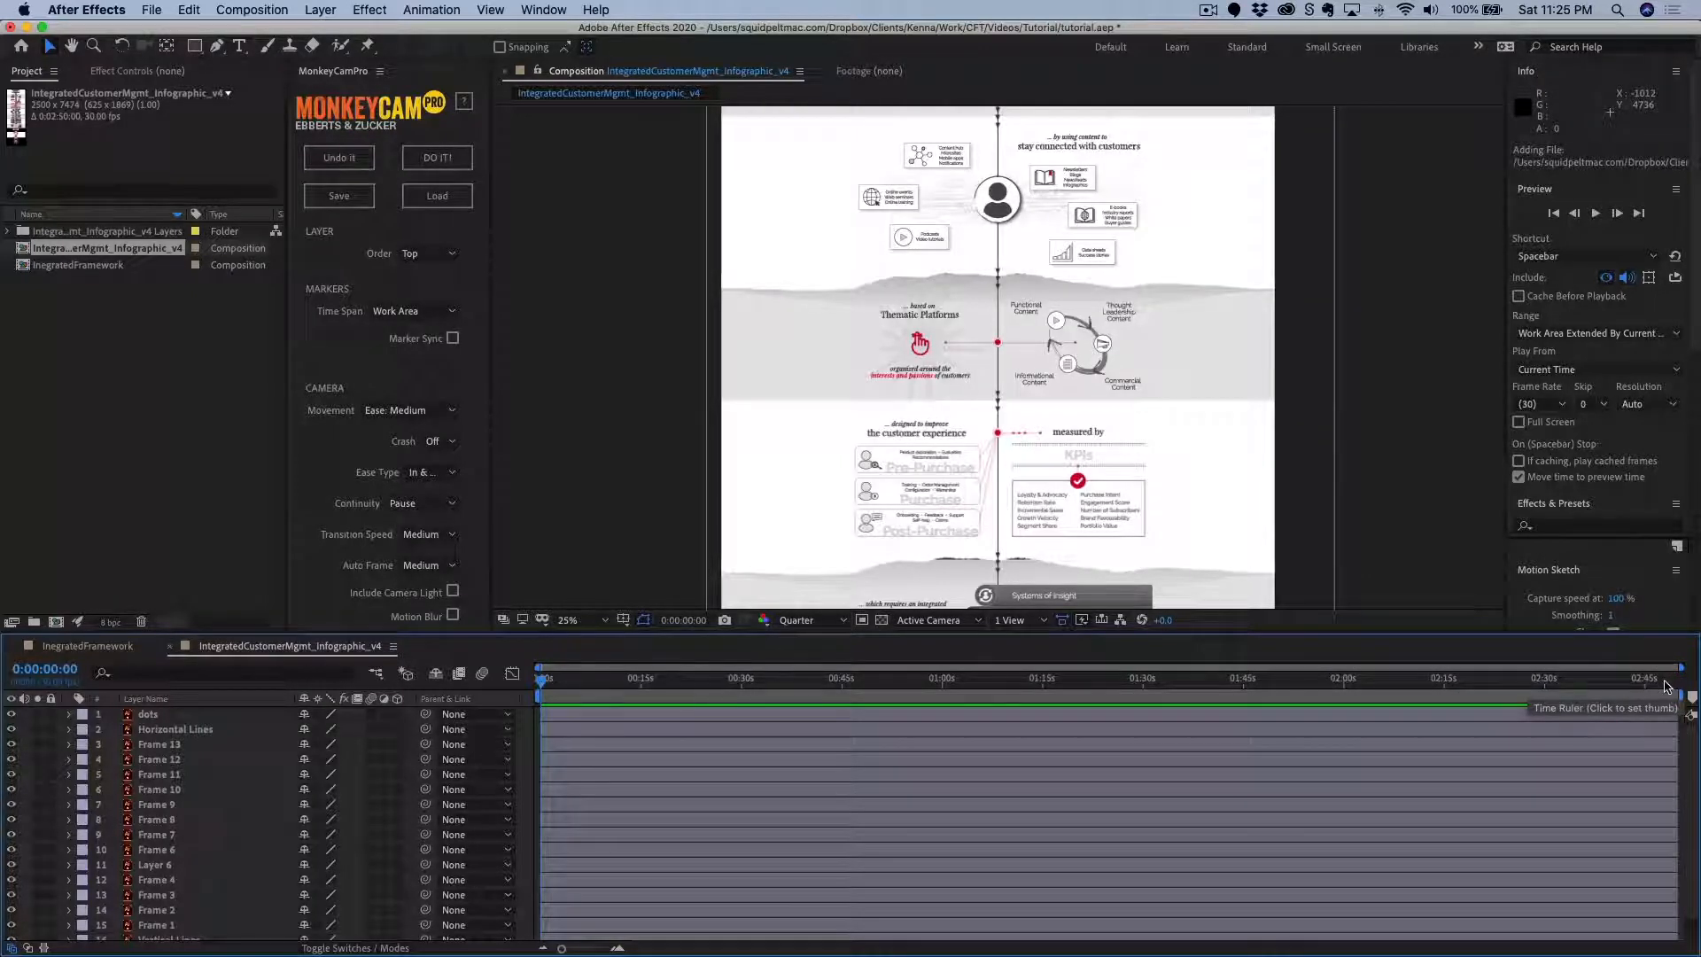
left_click(100, 647)
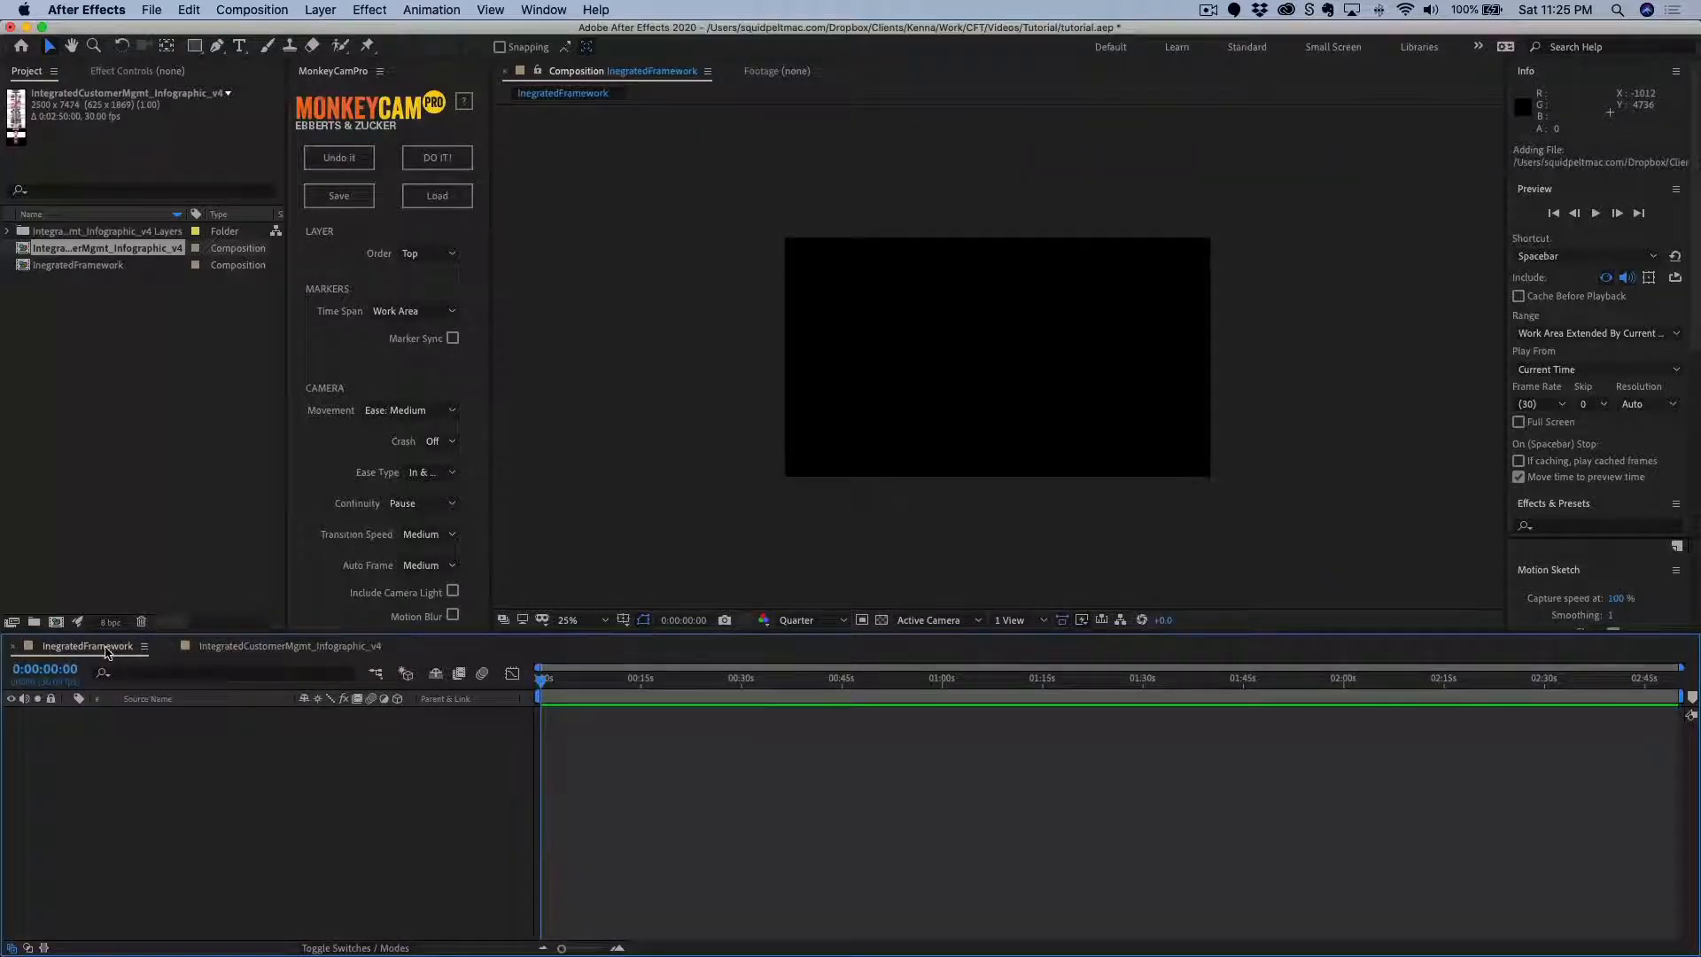
left_click(272, 648)
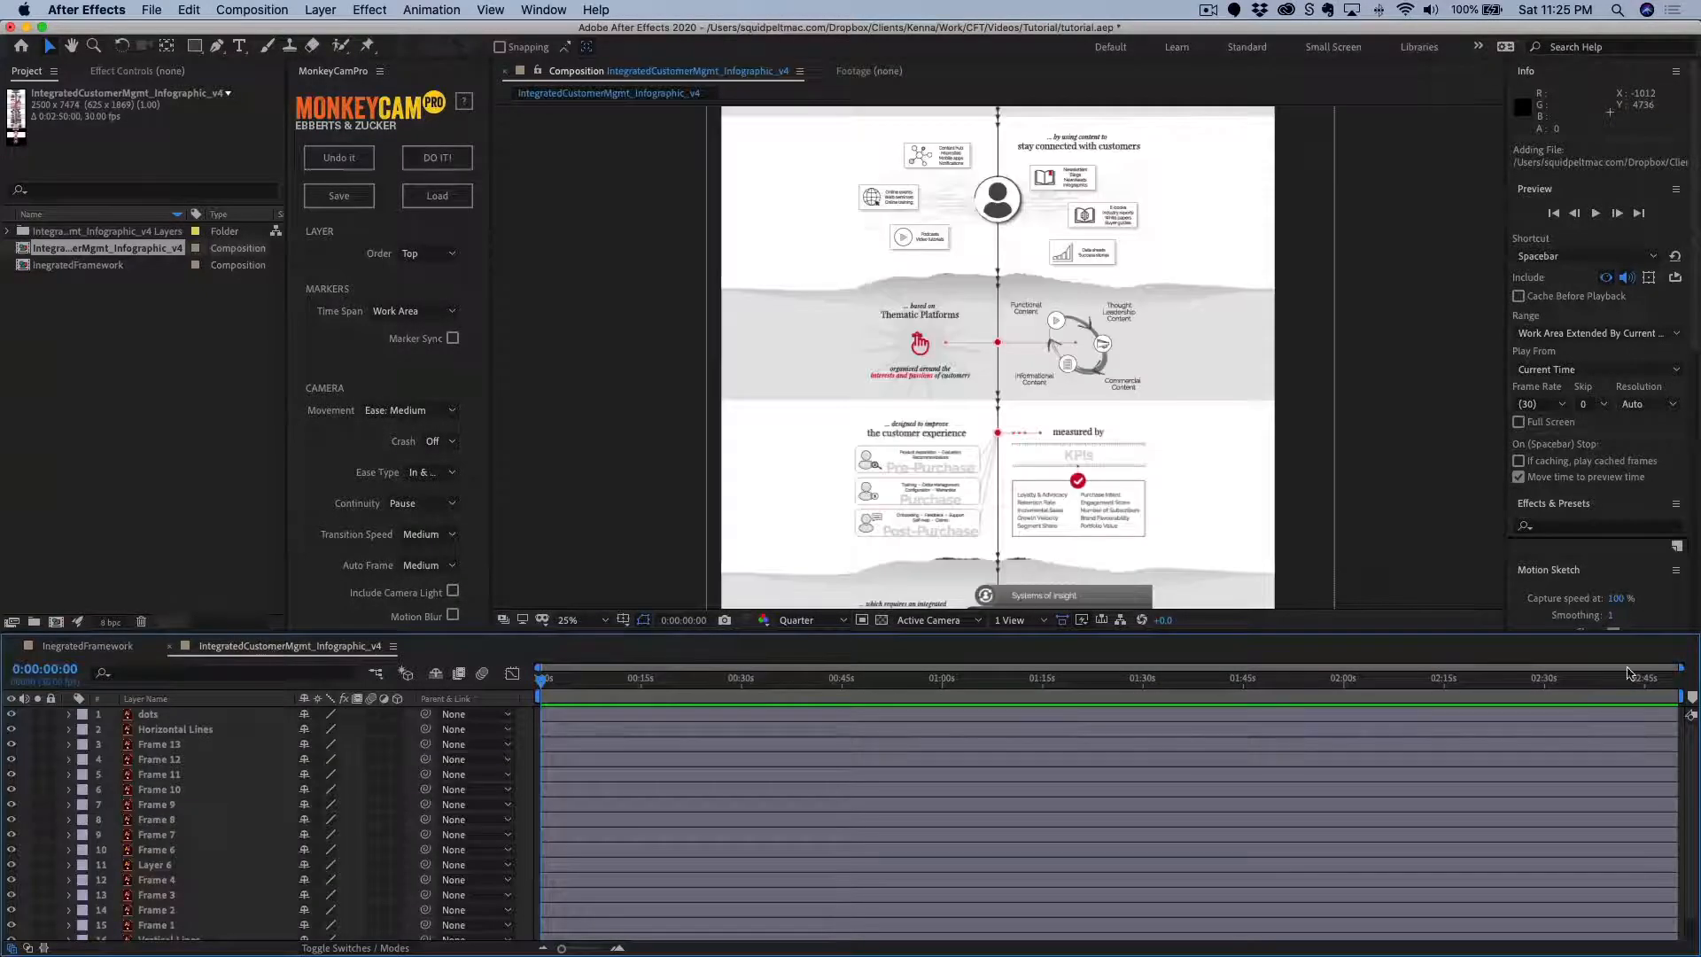
left_click(927, 345)
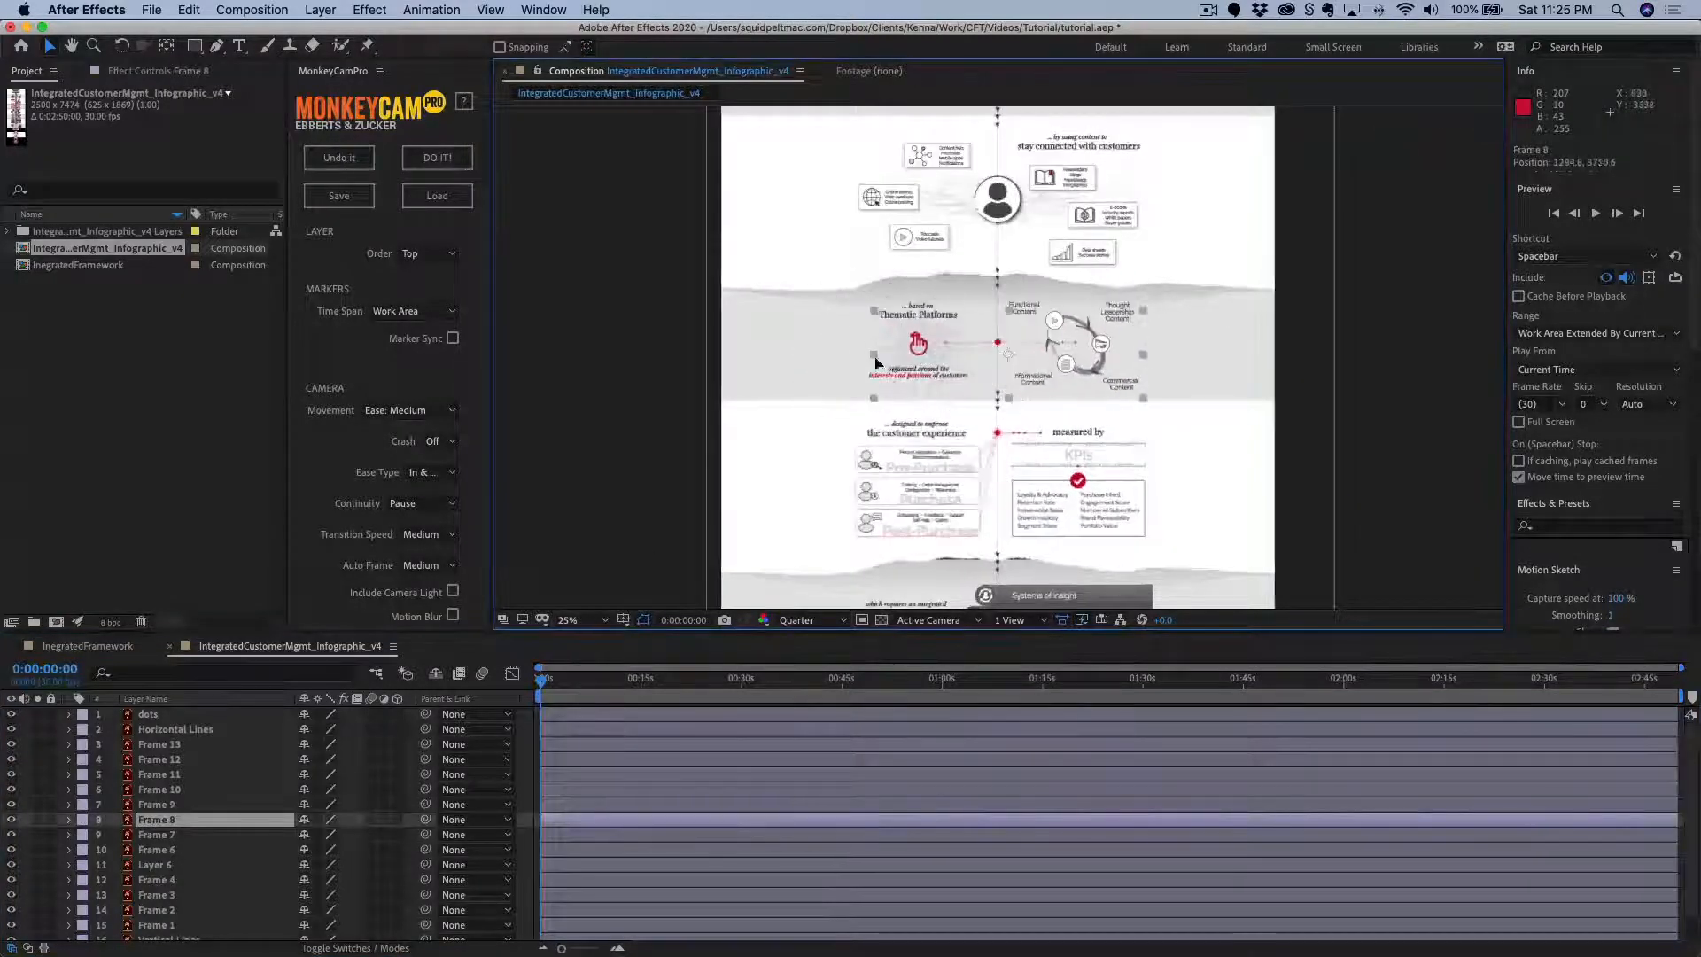
Undo the last move of Frame 8 and add the IntegratedCustomerMgmt_Infographic_v4 composition to InegratedFramework as a layer.
key("super+z")
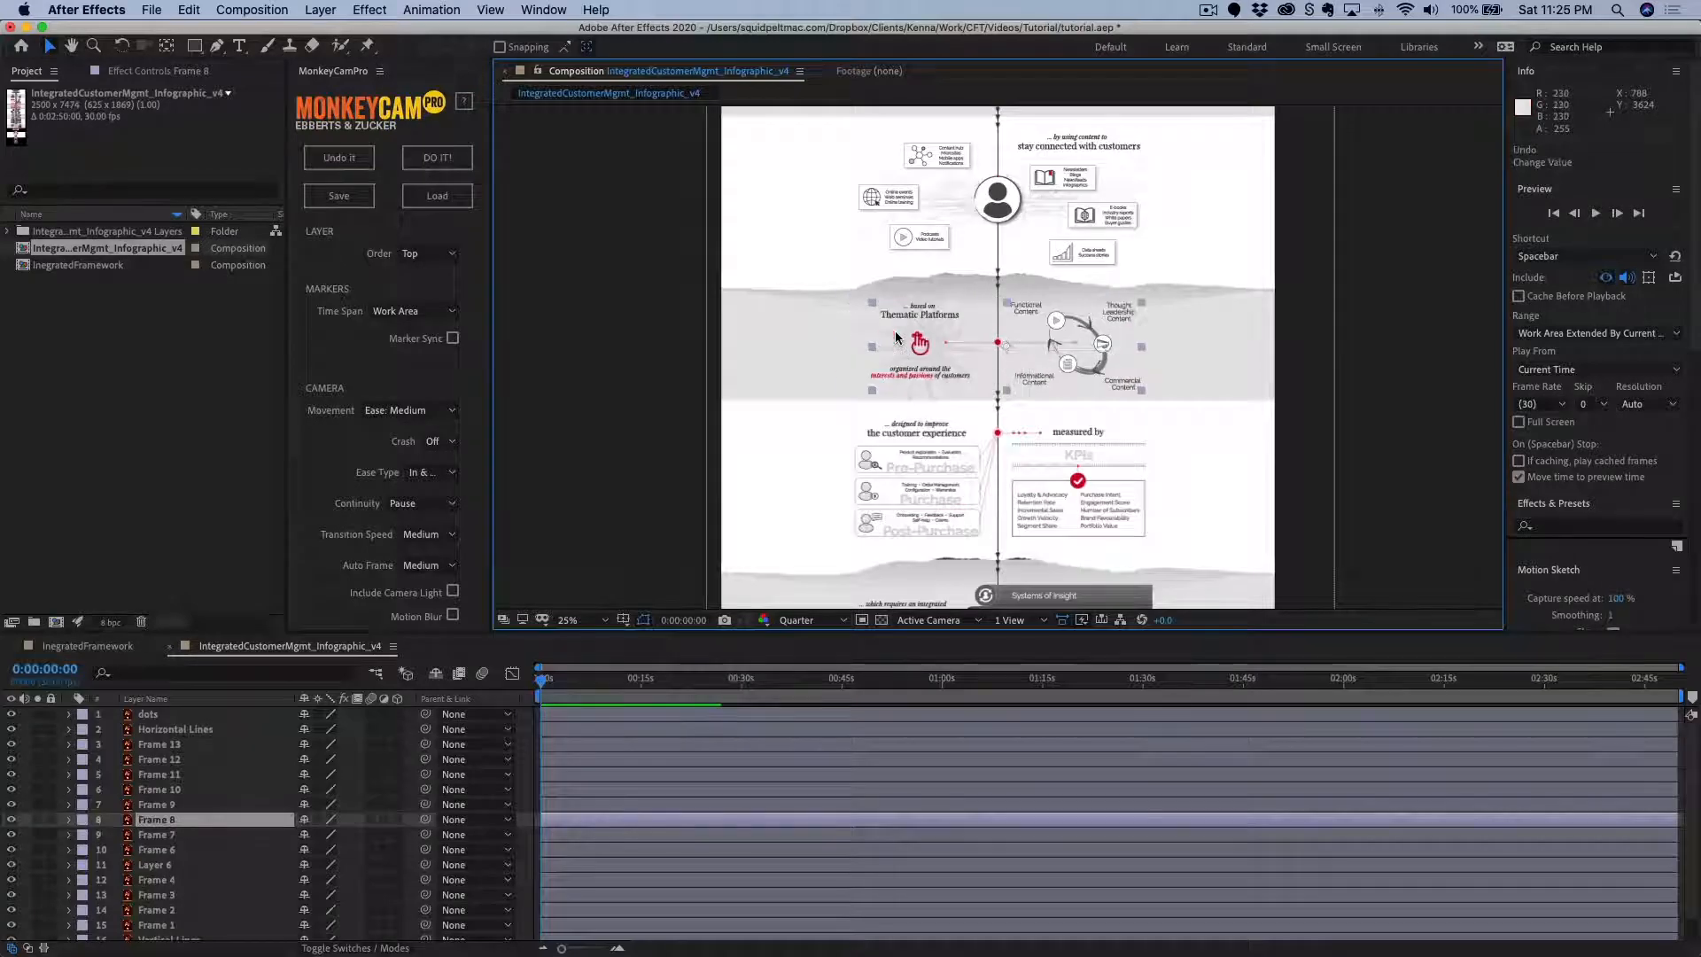
left_click(560, 511)
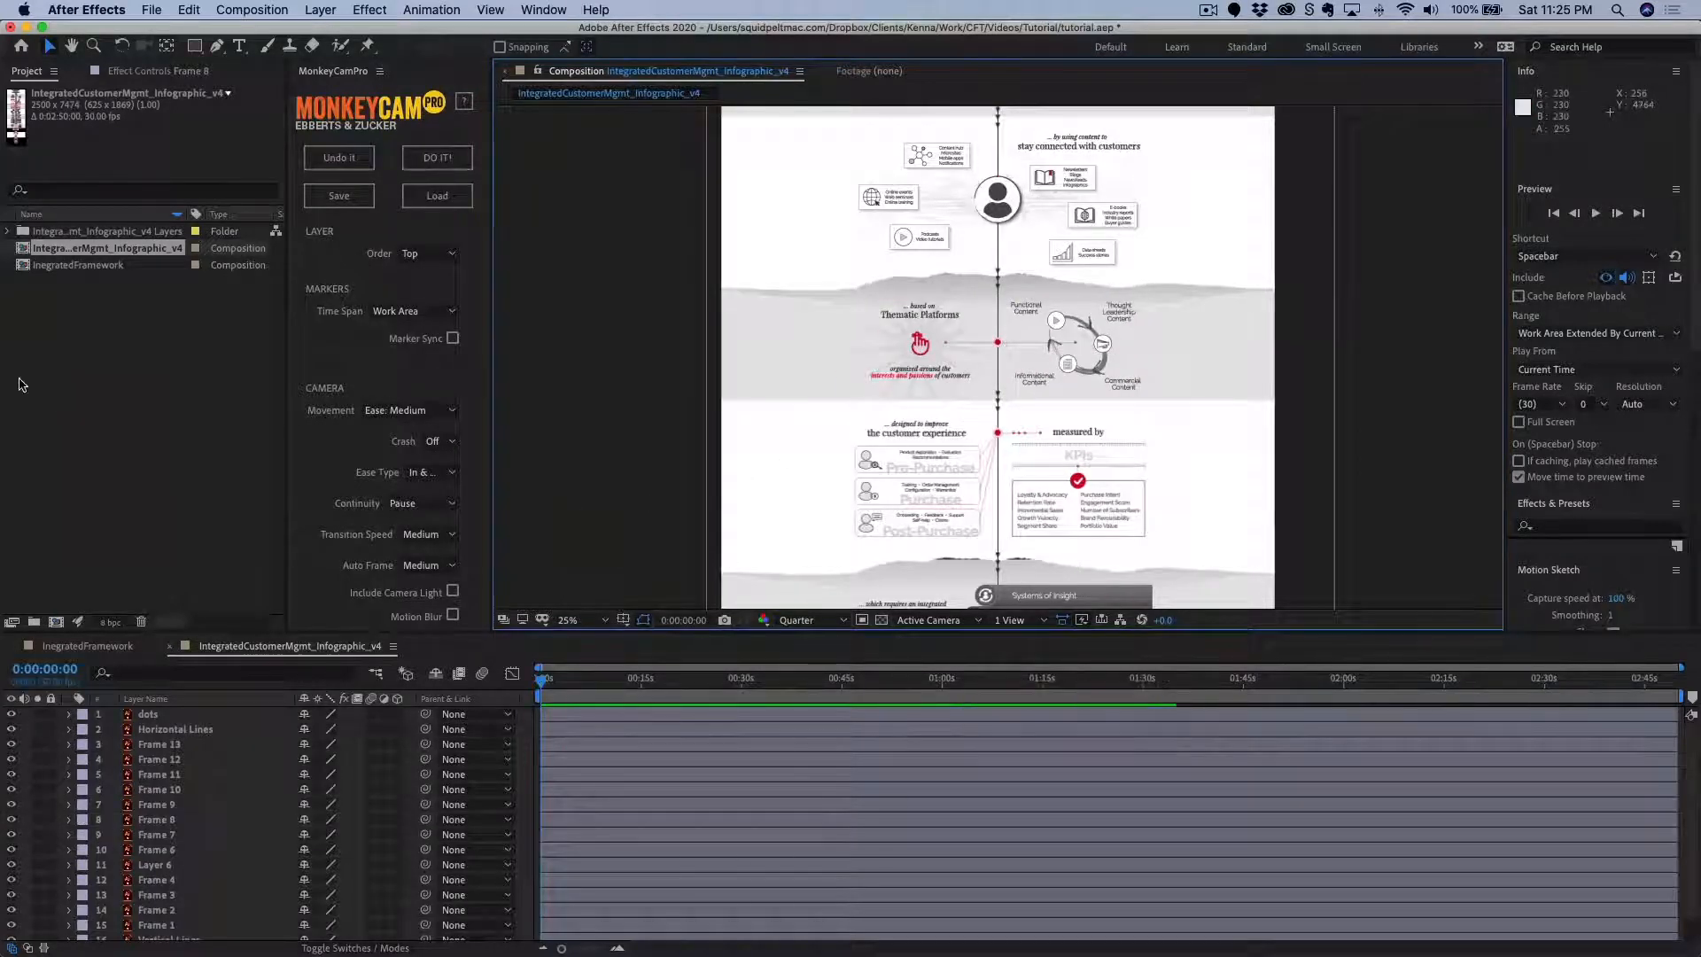
double_click(23, 269)
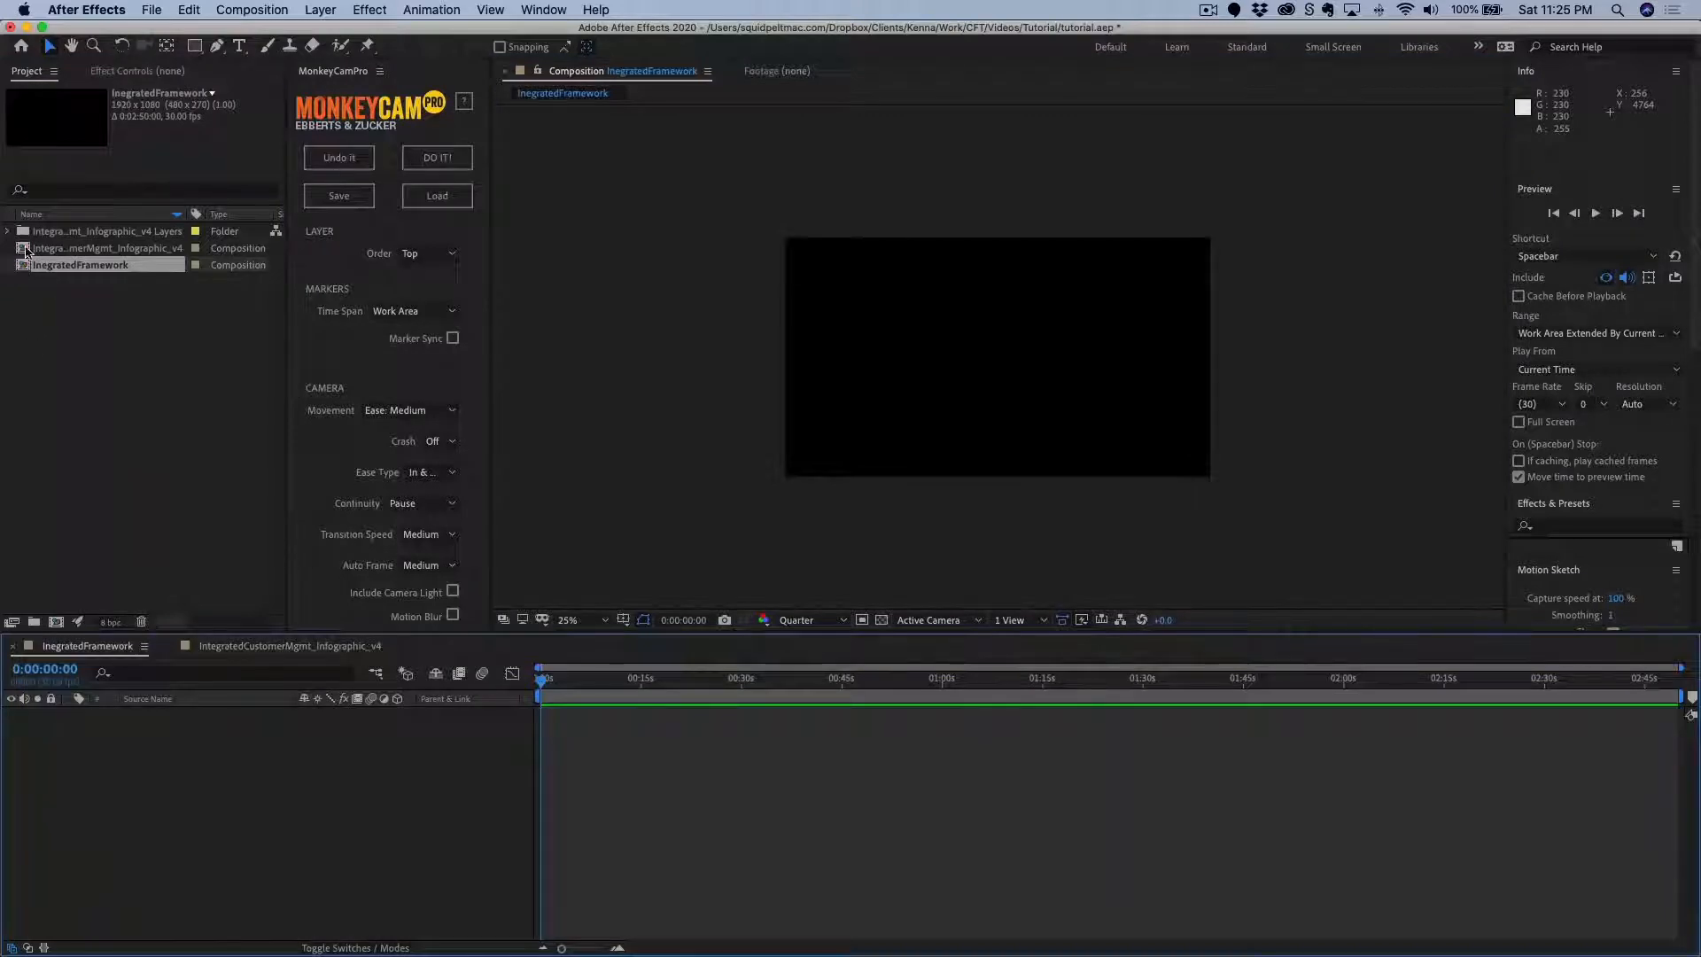
left_click_drag(25, 250, 265, 787)
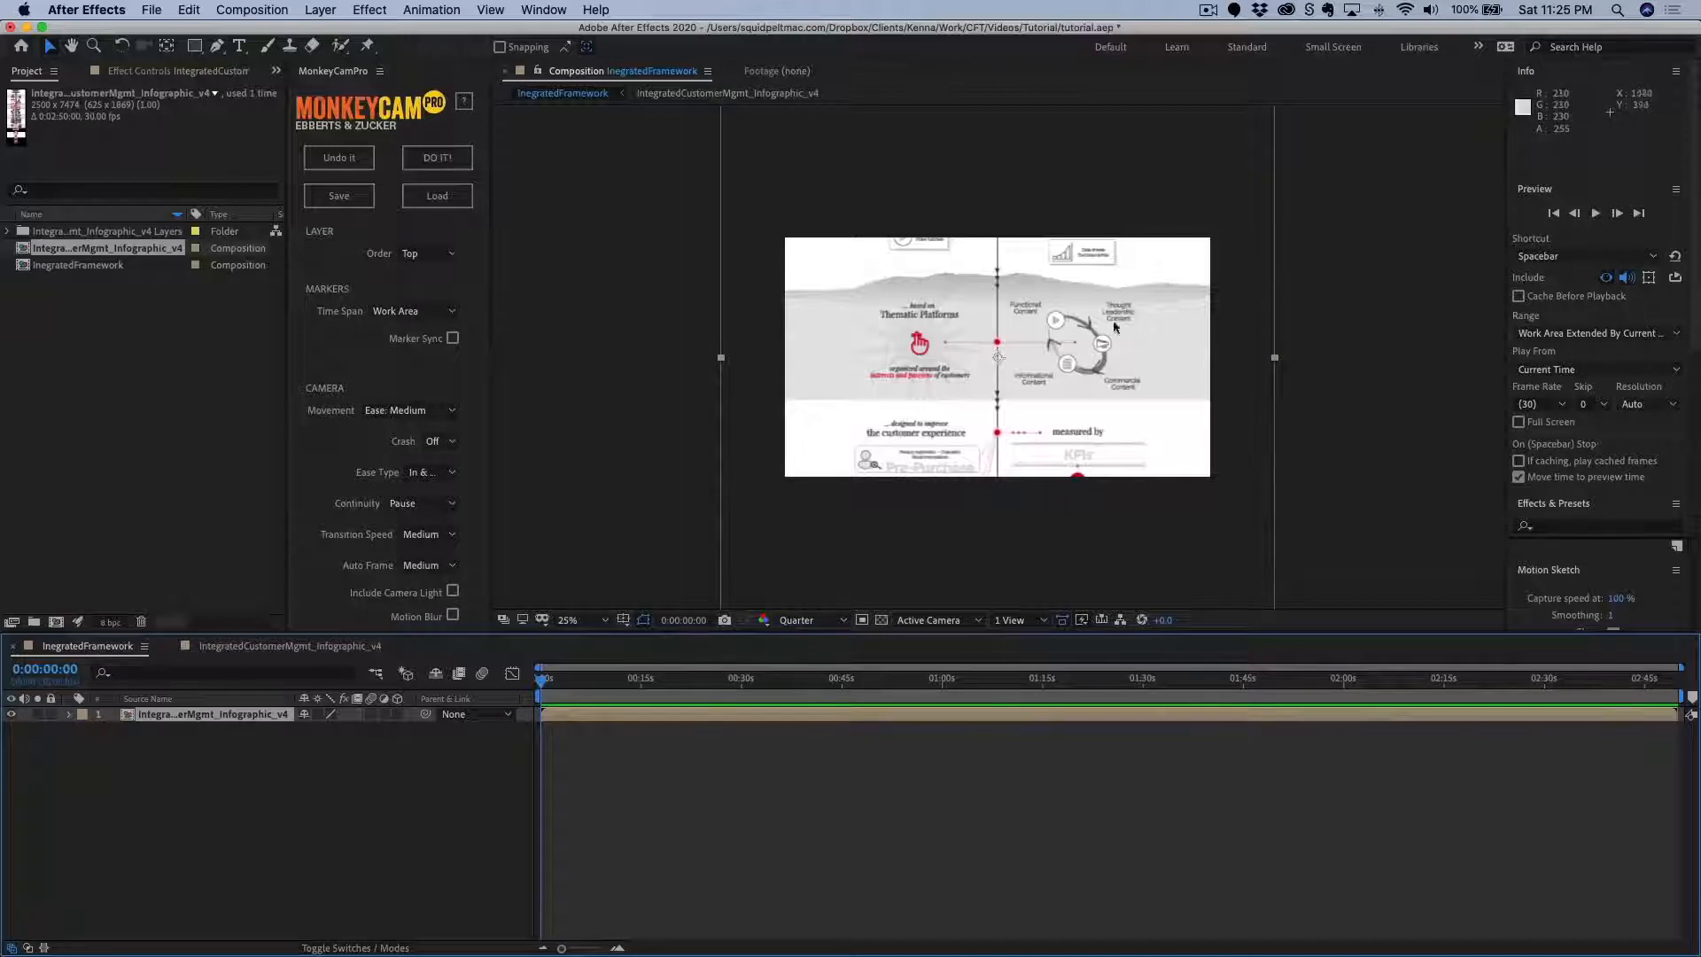
Scale the nested infographic layer down to about 14% and position it so its full height fits inside the frame.
left_click_drag(1121, 360, 1094, 537)
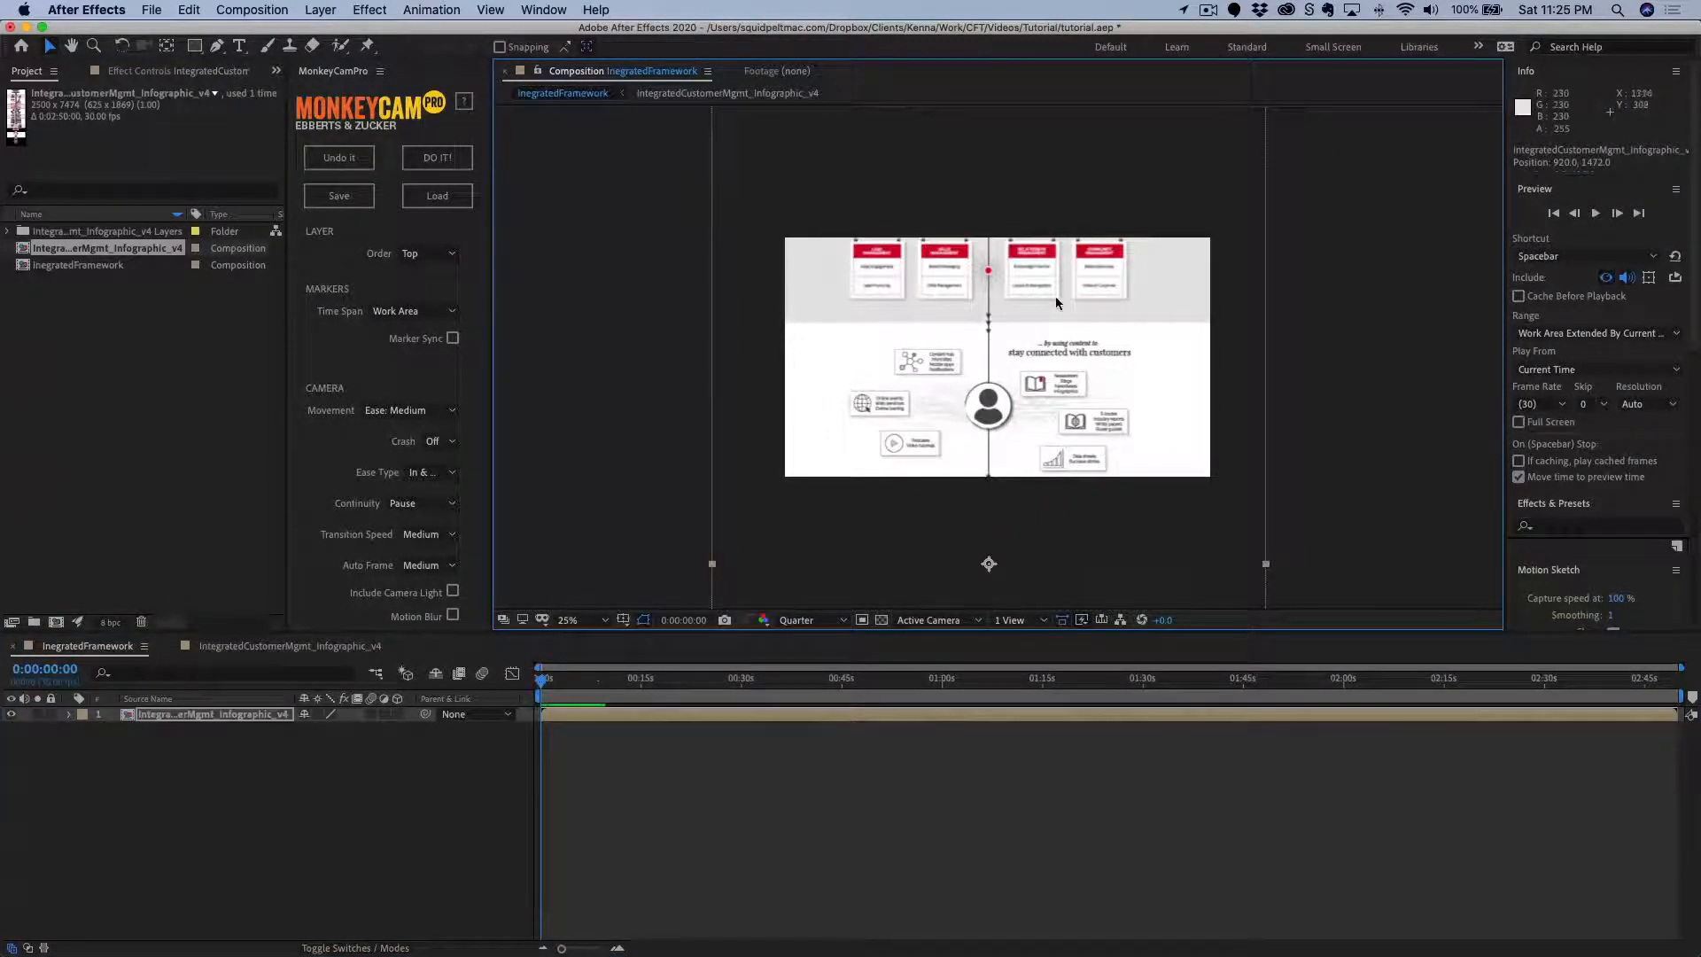
left_click_drag(1075, 323, 1106, 488)
left_click_drag(1114, 328, 1097, 436)
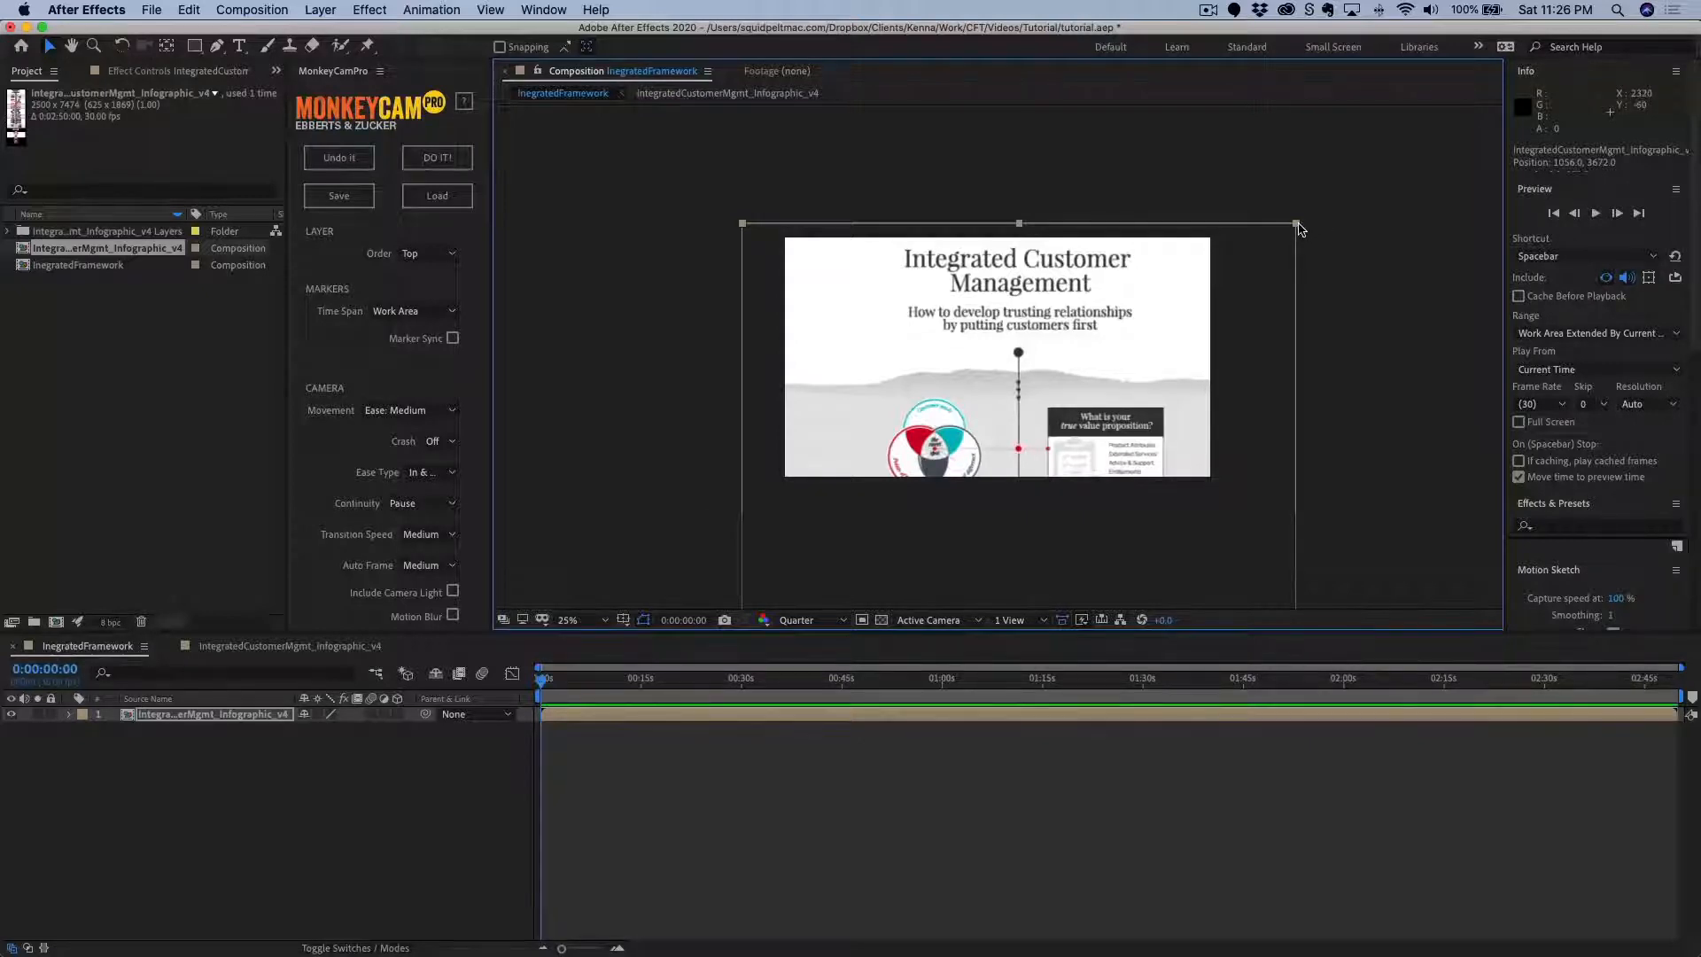
left_click_drag(1299, 226, 1156, 499)
left_click_drag(1138, 566, 1136, 206)
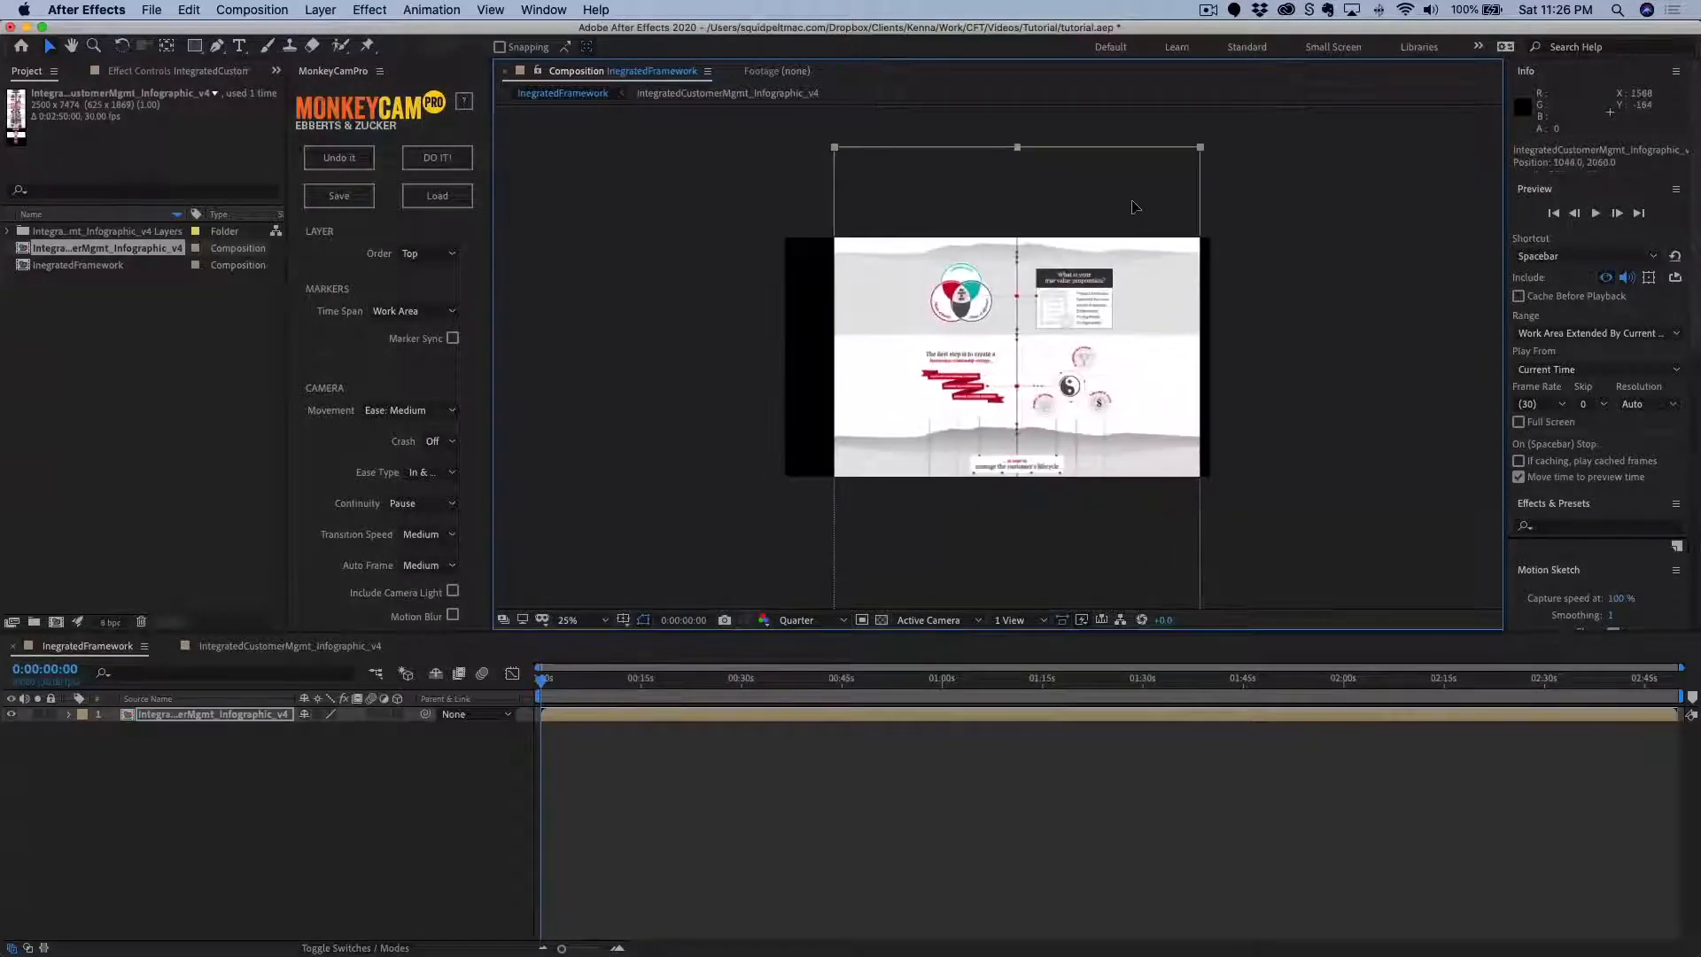
left_click_drag(1200, 147, 1123, 358)
left_click_drag(1072, 441, 1064, 106)
left_click(1107, 357)
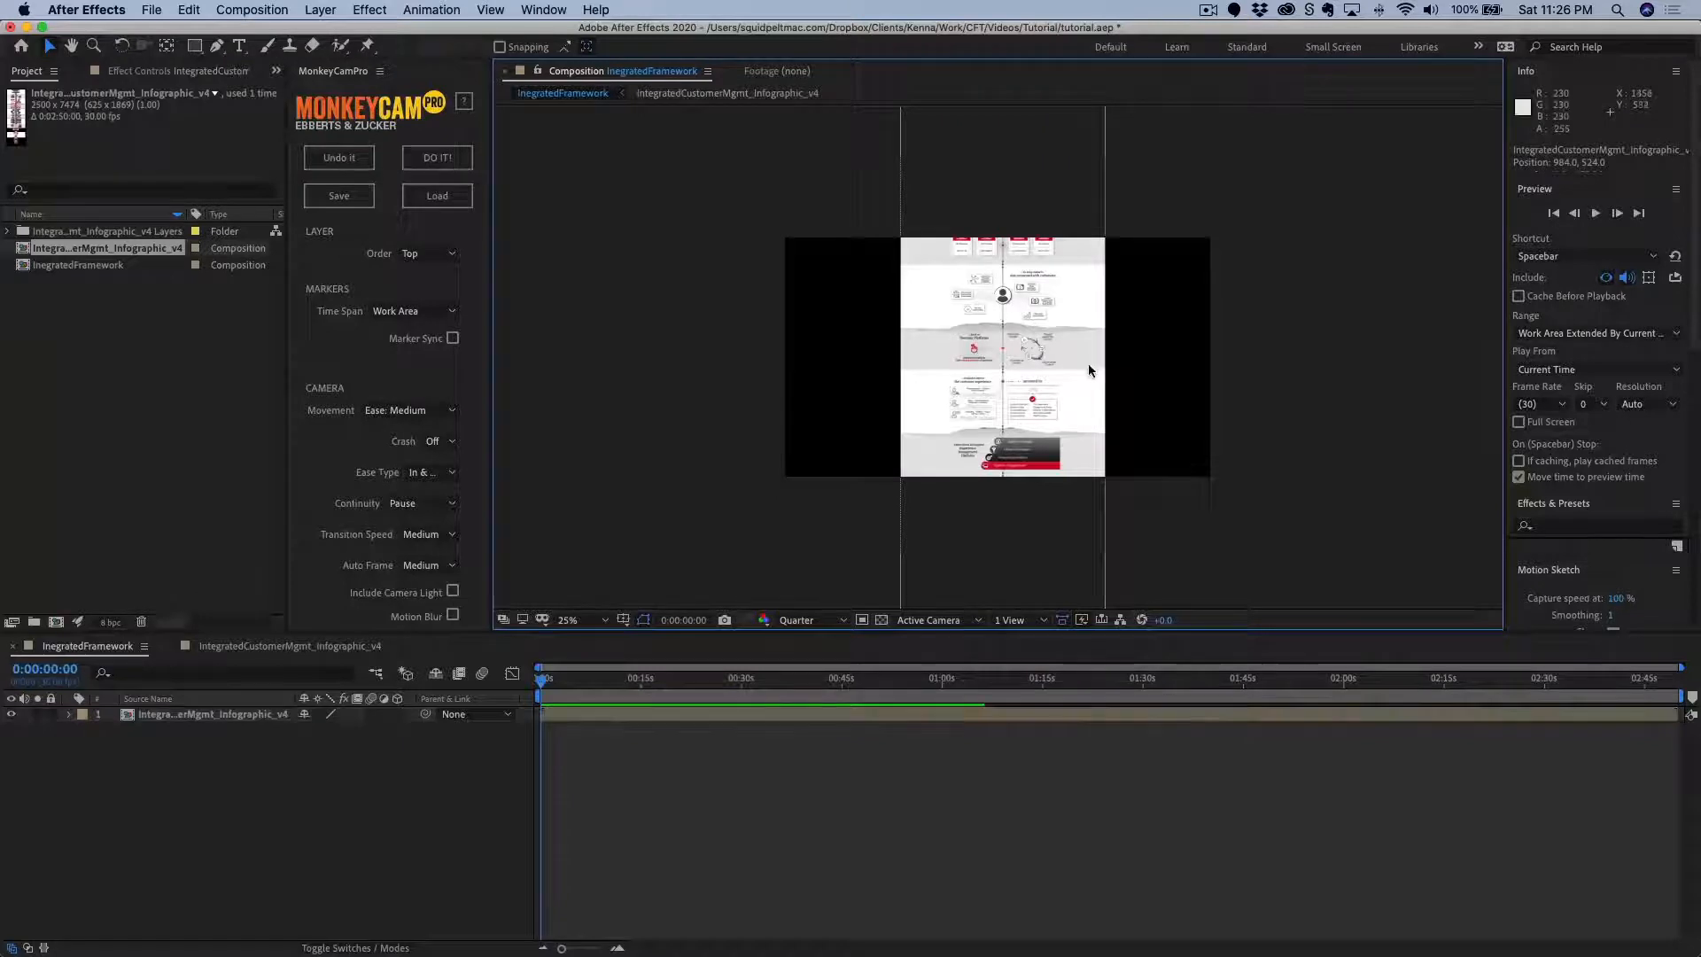
left_click(1086, 368)
left_click_drag(1106, 355, 1042, 381)
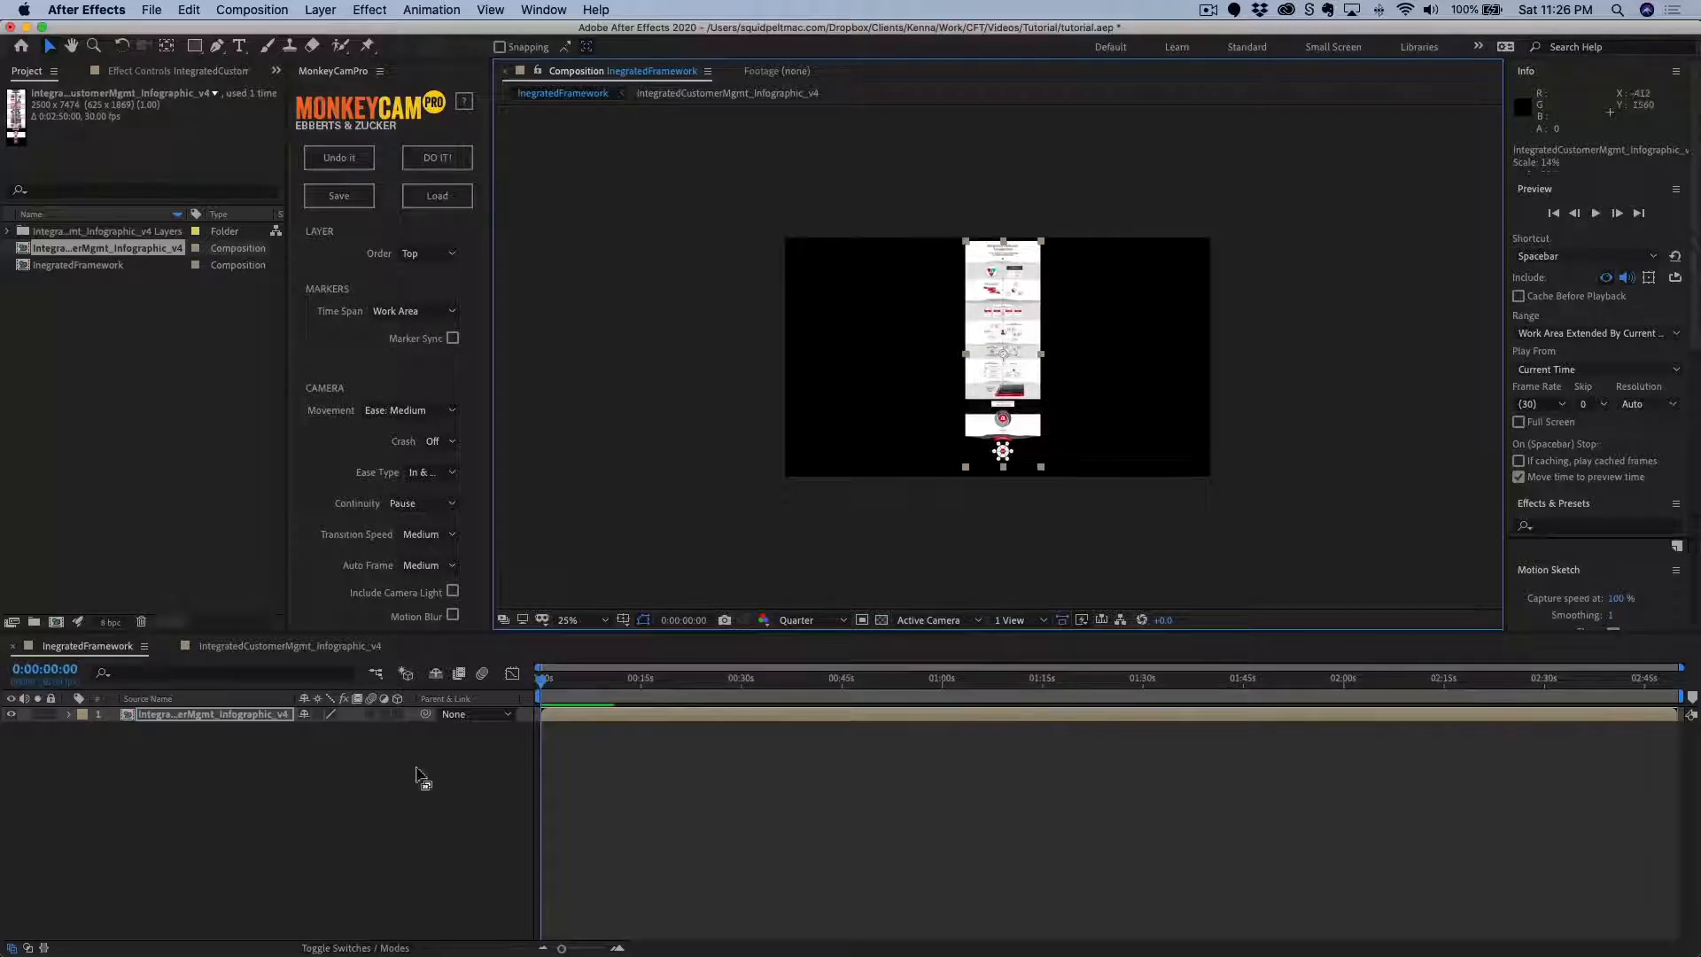
left_click(256, 808)
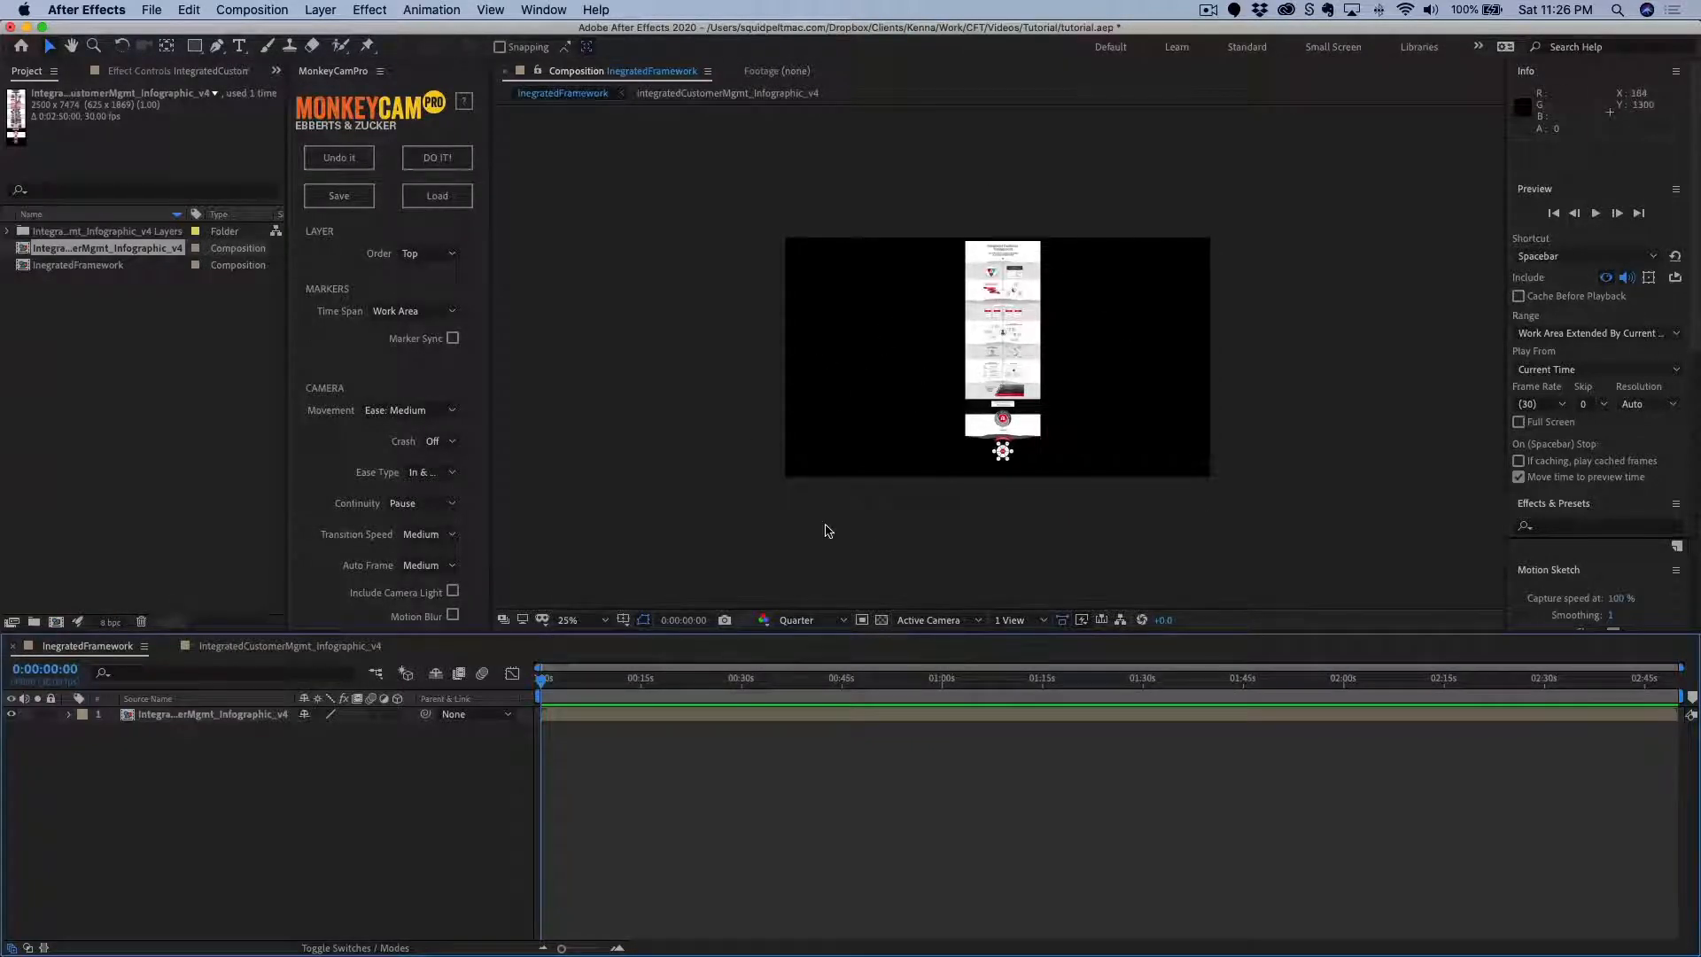
Create a white solid layer of 1920 x 1080 px in the InegratedFramework composition.
right_click(188, 834)
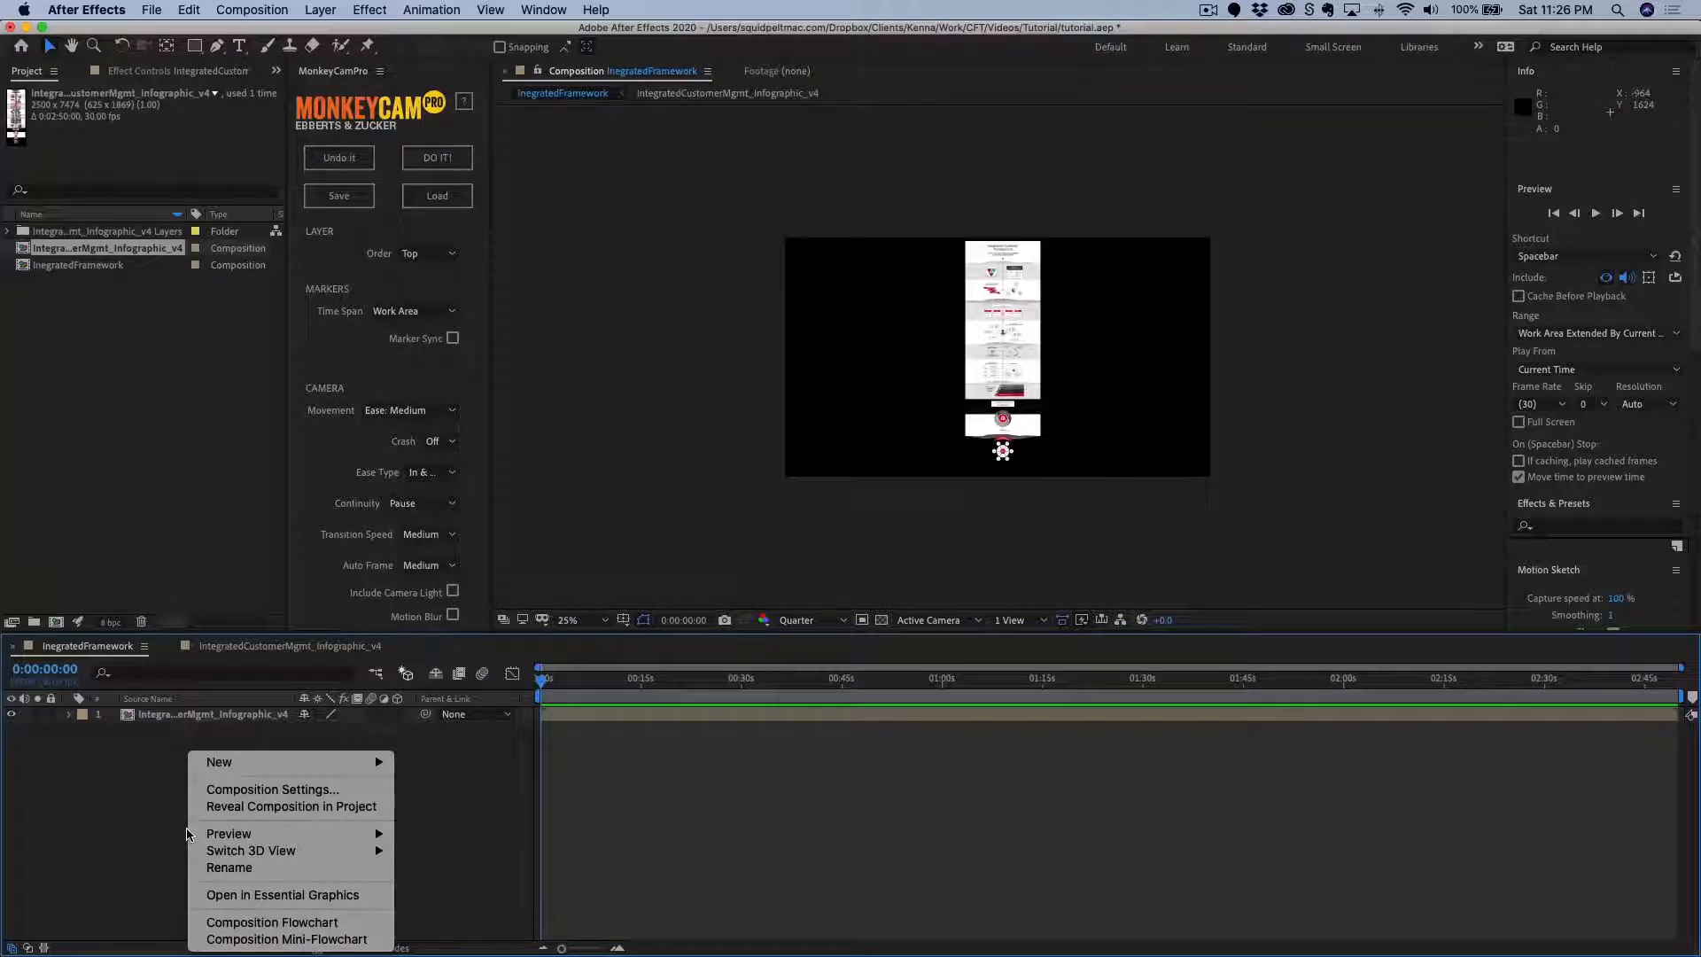
left_click(124, 763)
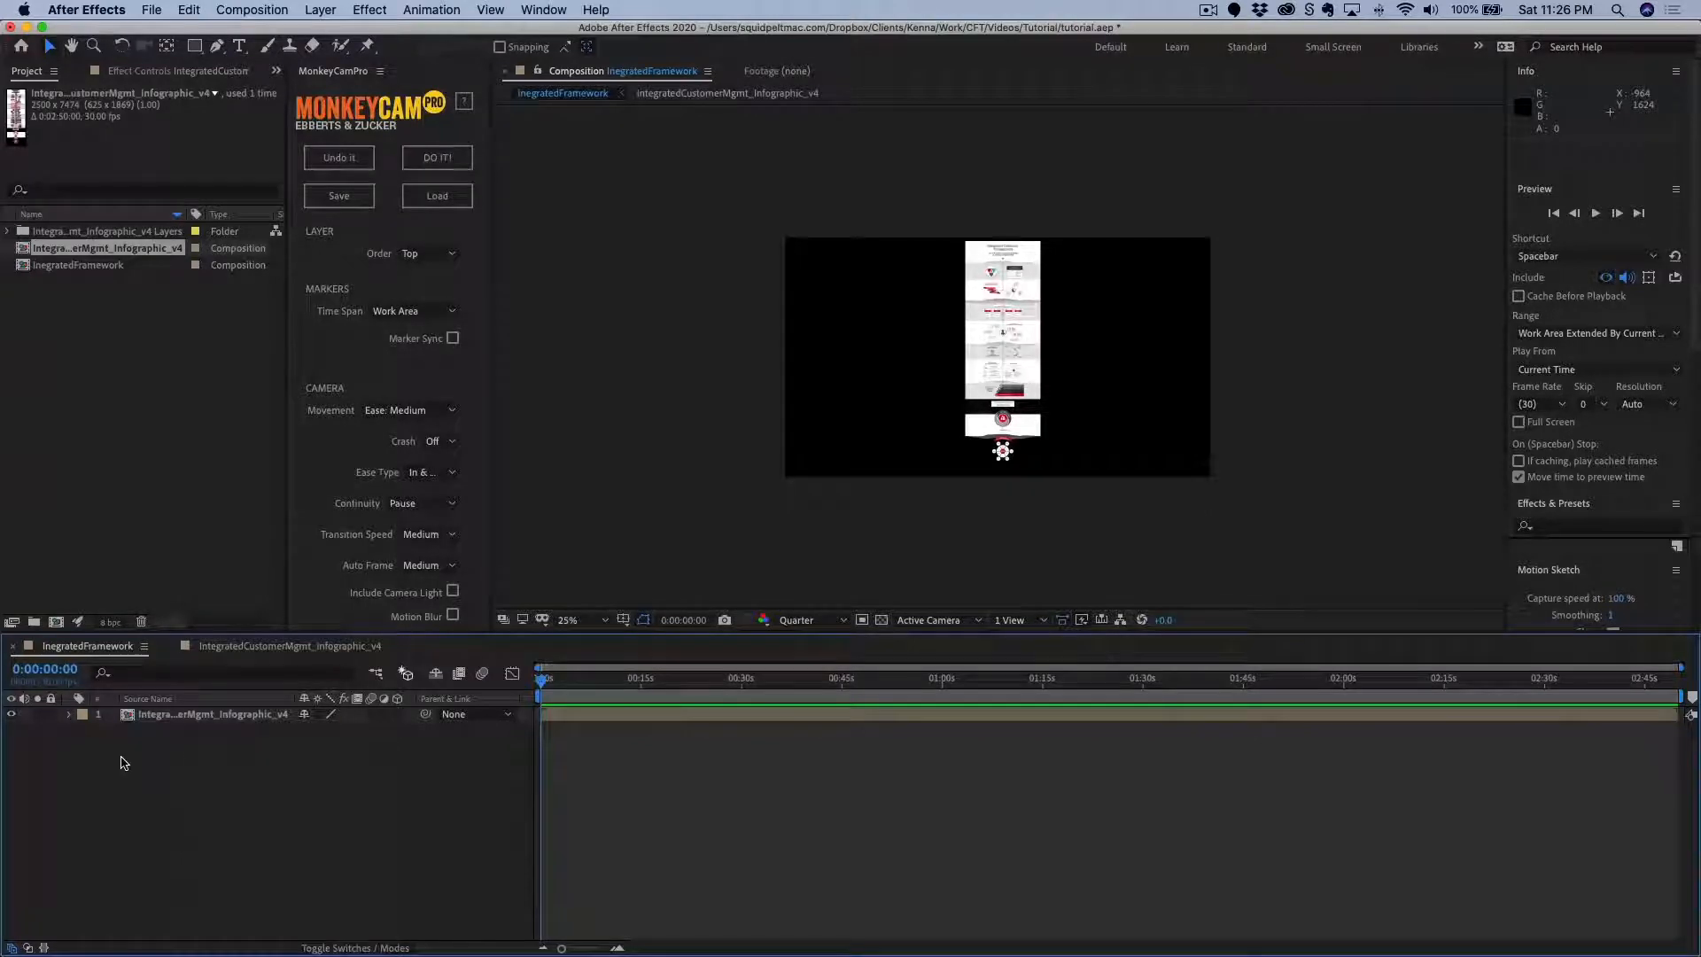
right_click(125, 763)
mouse_move(172, 769)
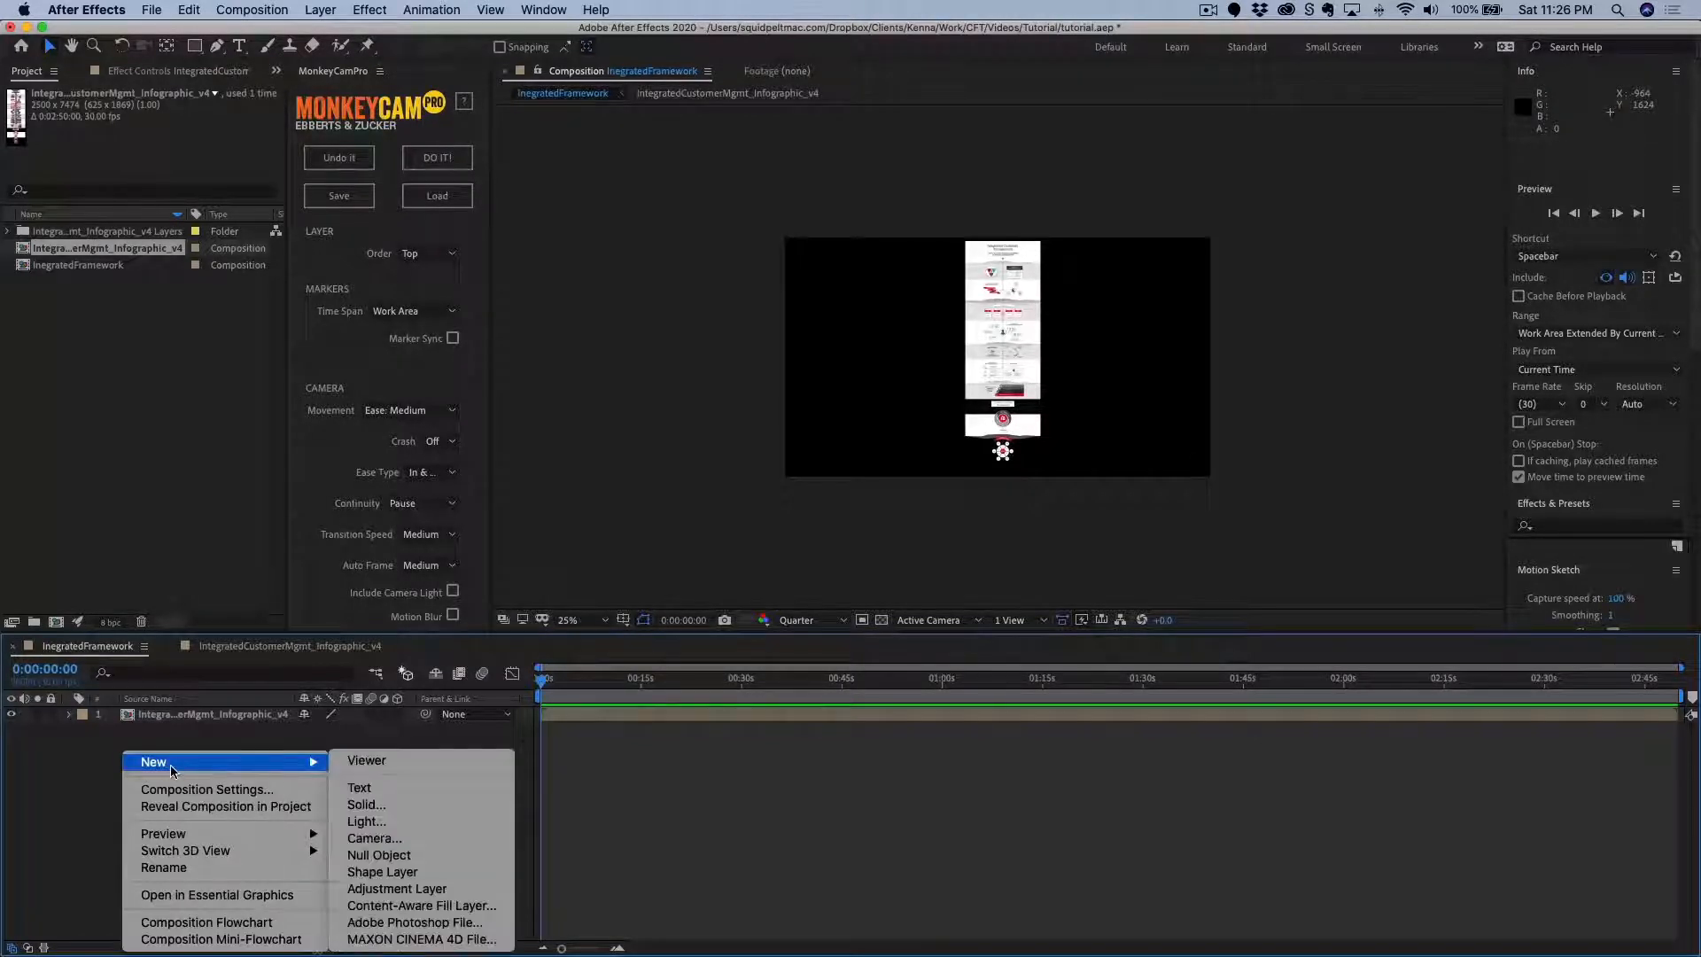
left_click(390, 804)
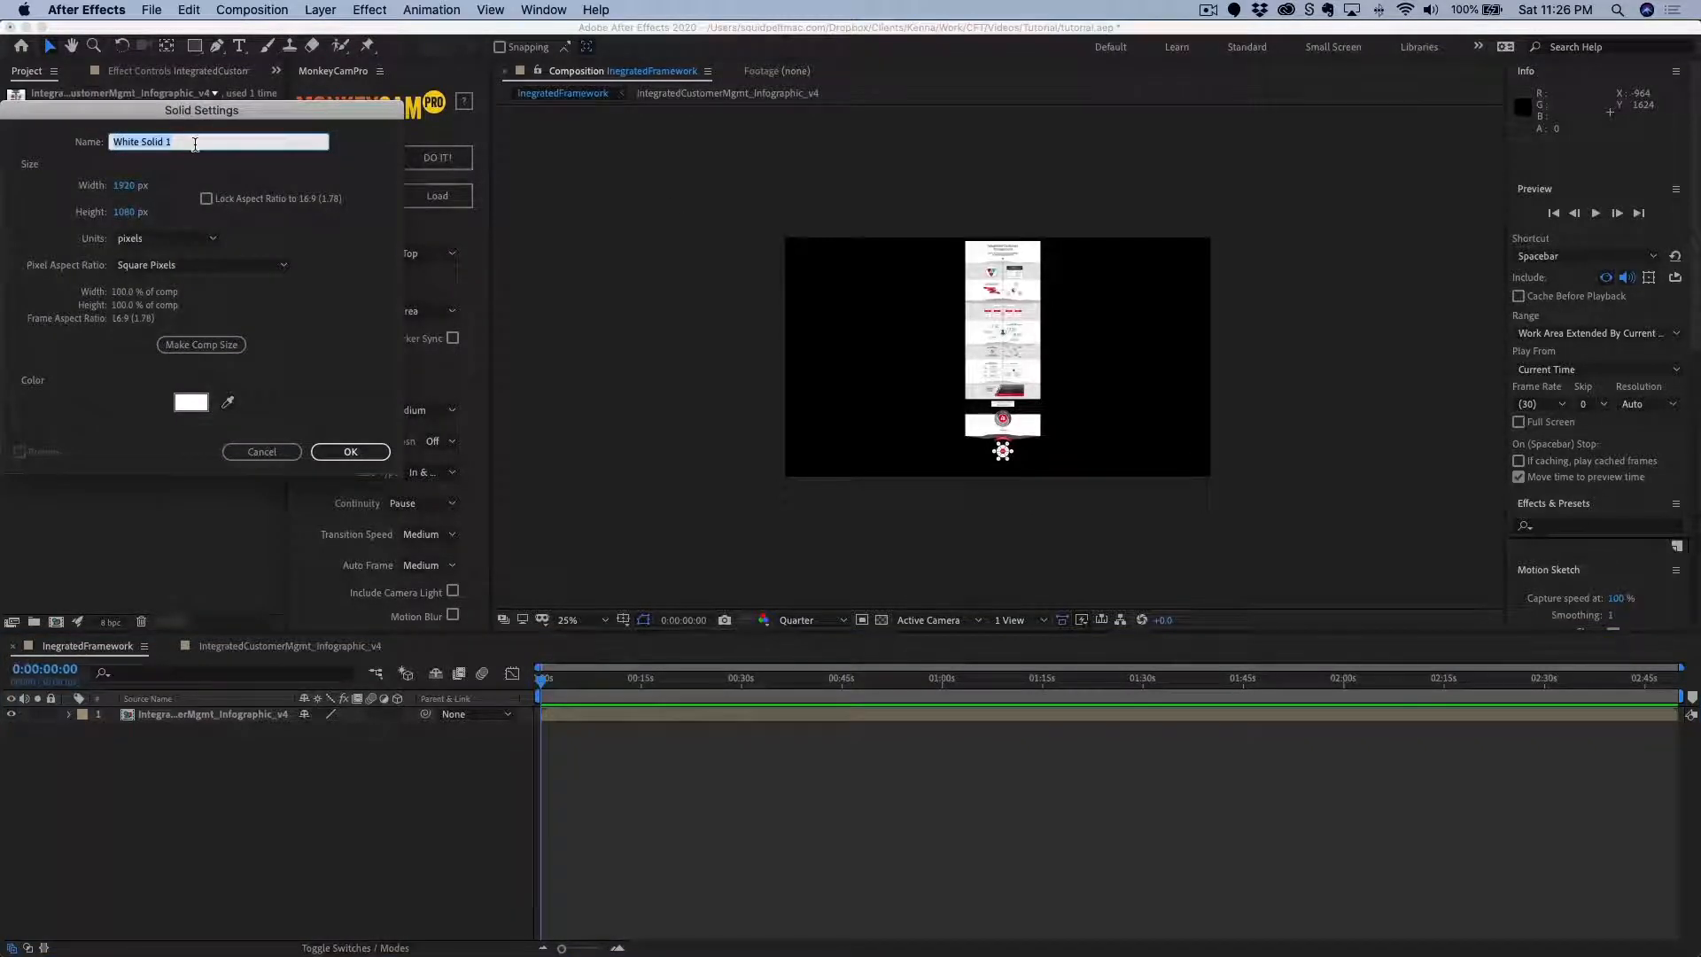
left_click(363, 454)
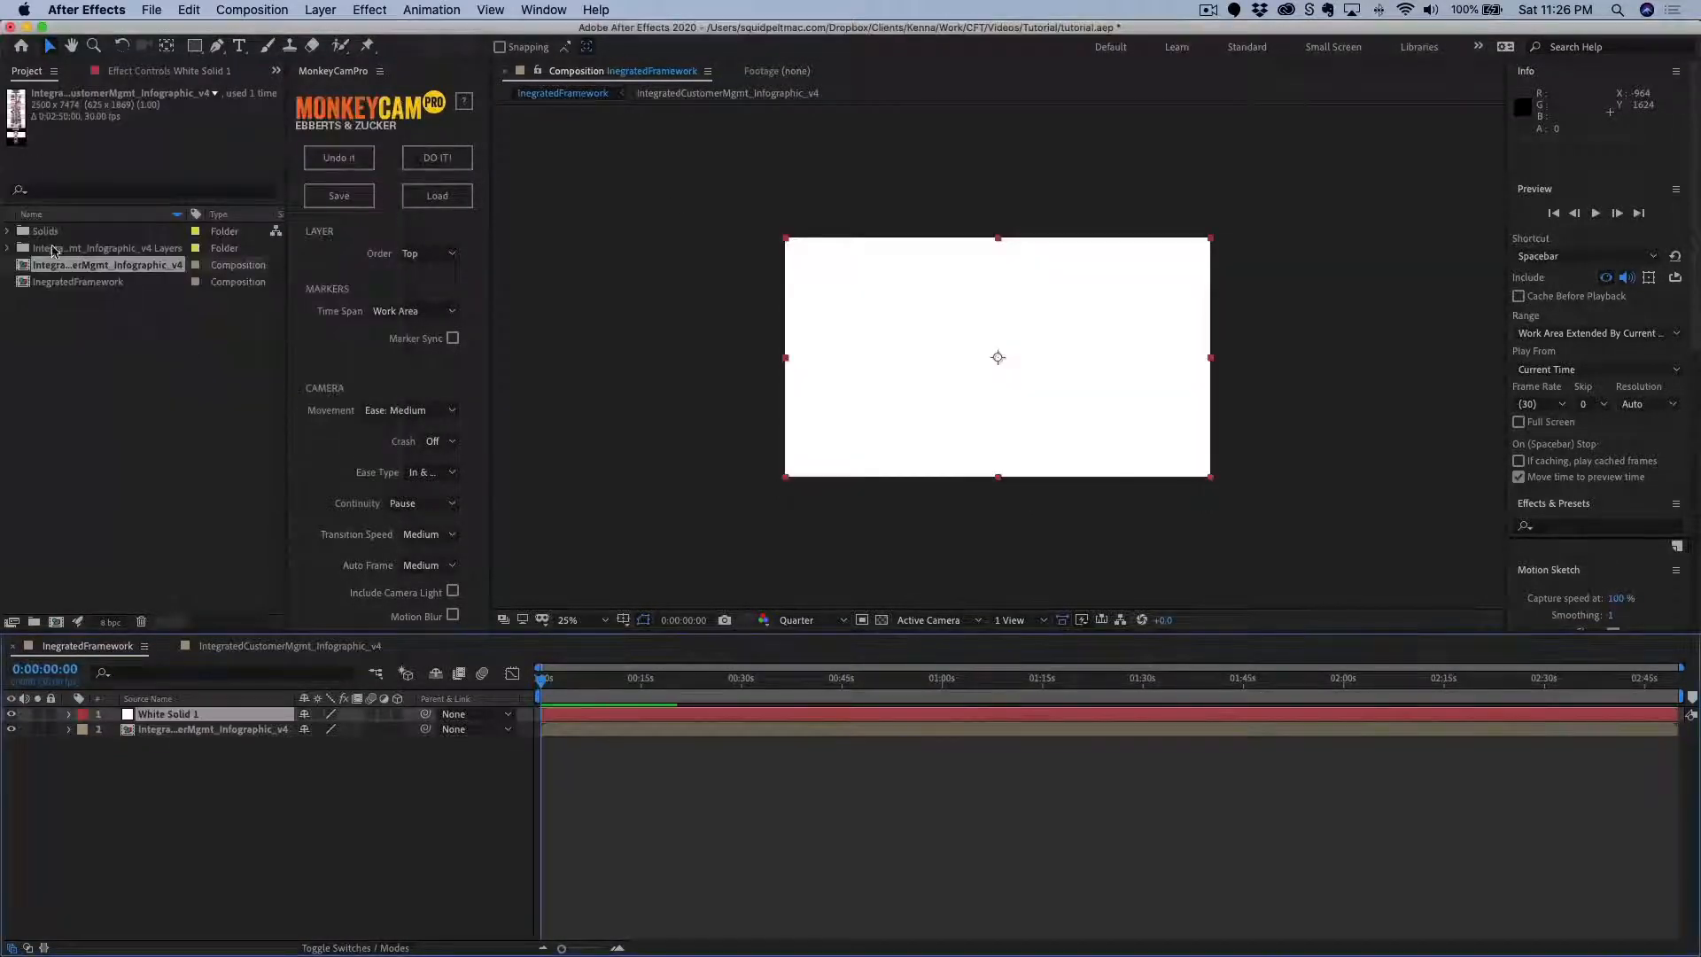
Reveal the solid in the project's Solids folder and move White Solid 1 beneath the infographic layer as a background.
left_click(8, 232)
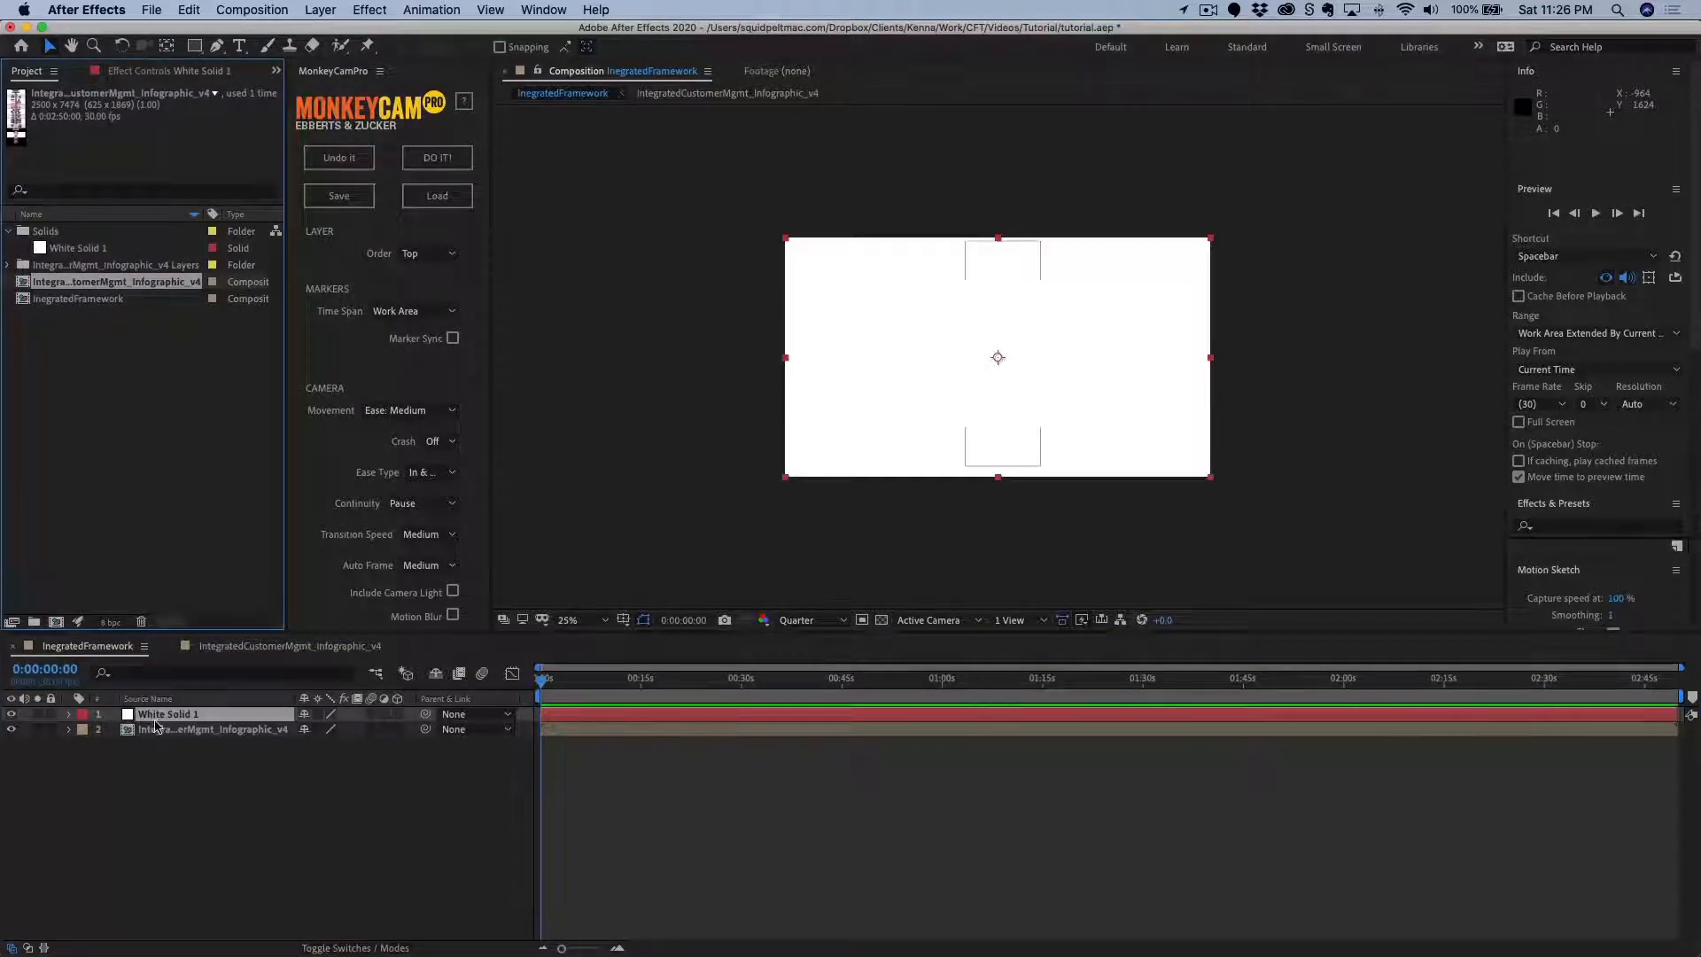
left_click_drag(158, 718, 160, 747)
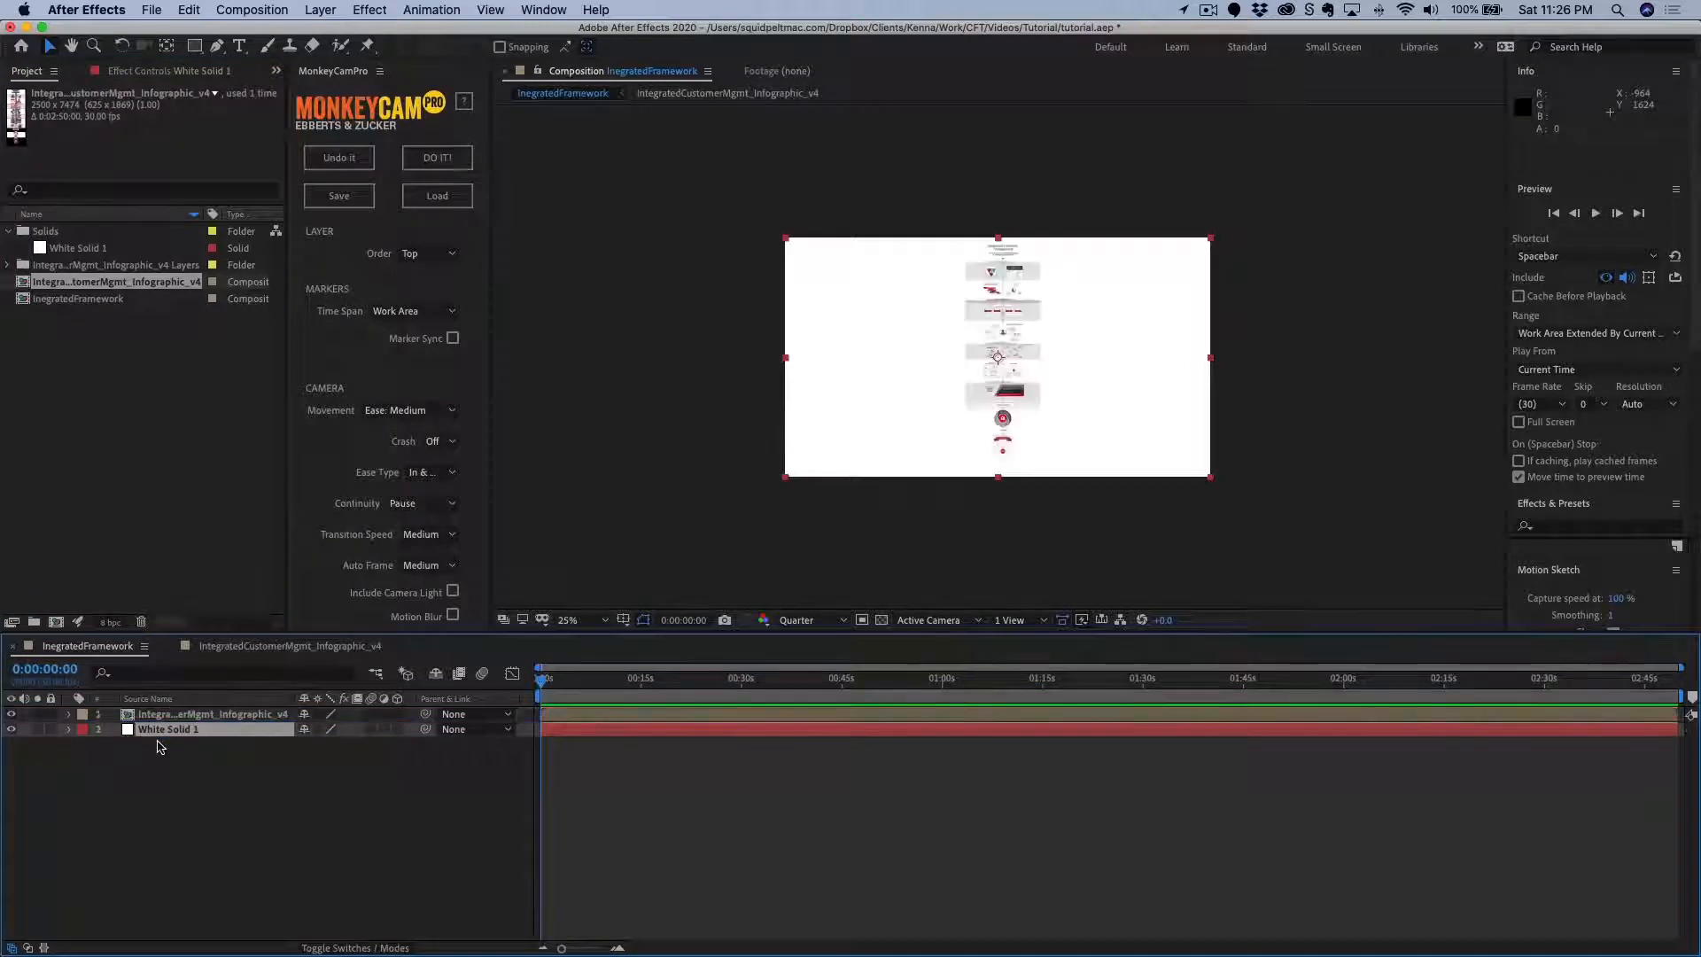
left_click(186, 772)
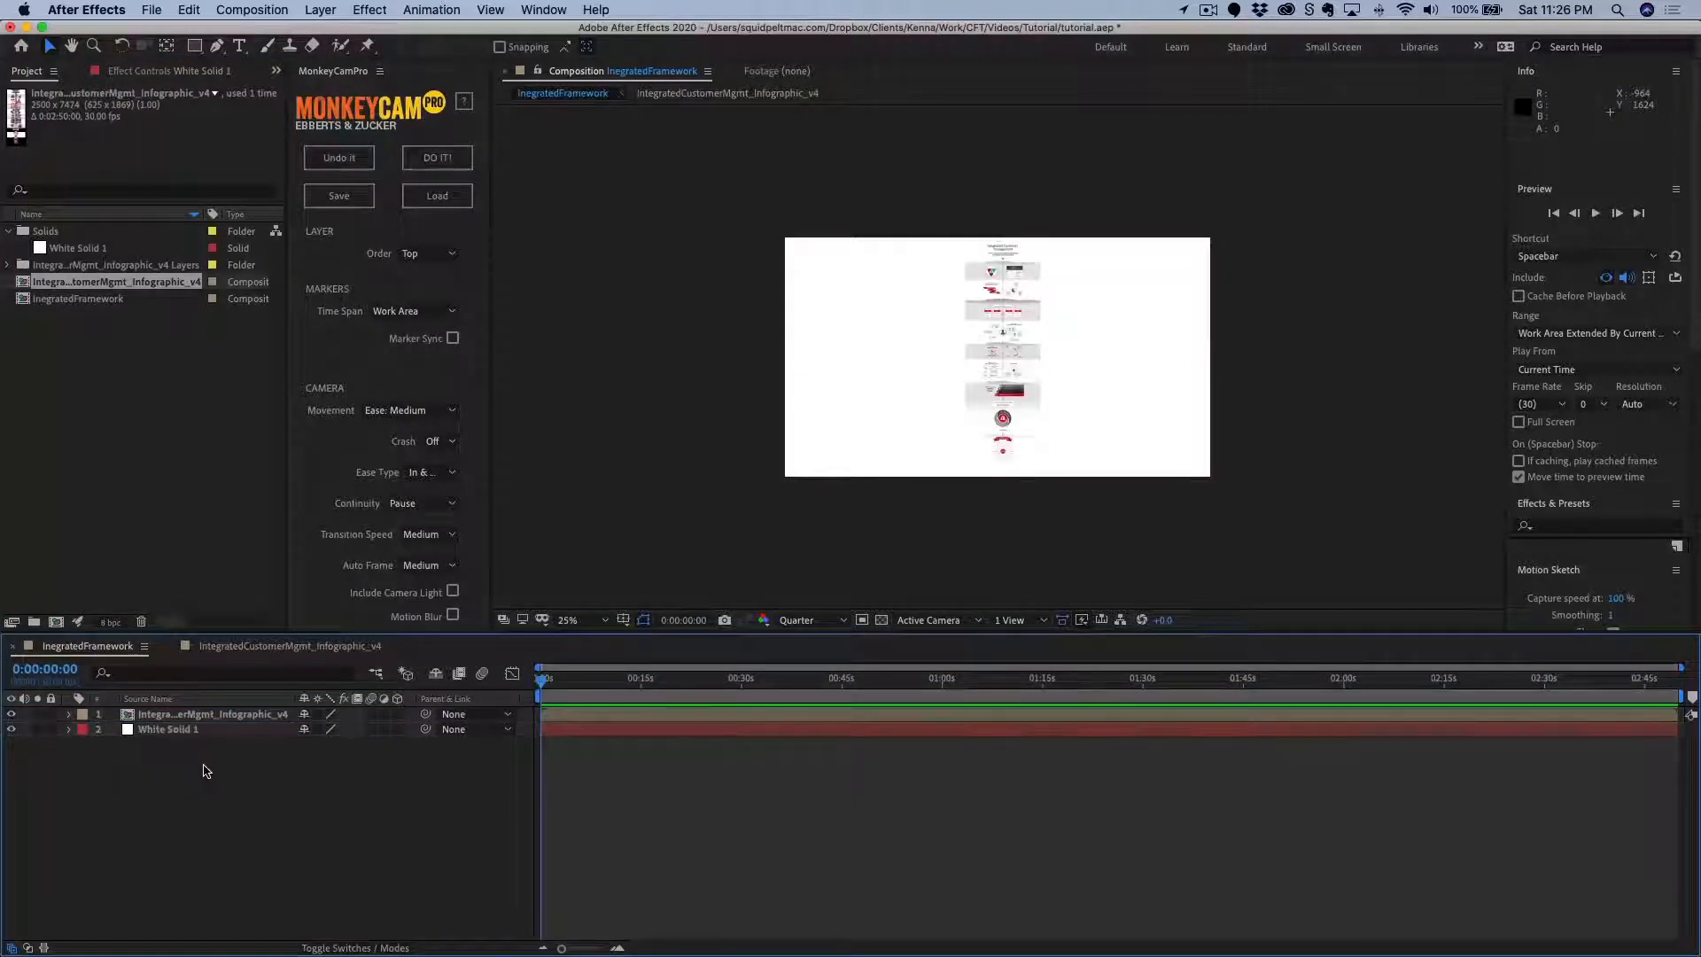
Scale the nested infographic layer down slightly and enable Collapse Transformations for it.
left_click(207, 718)
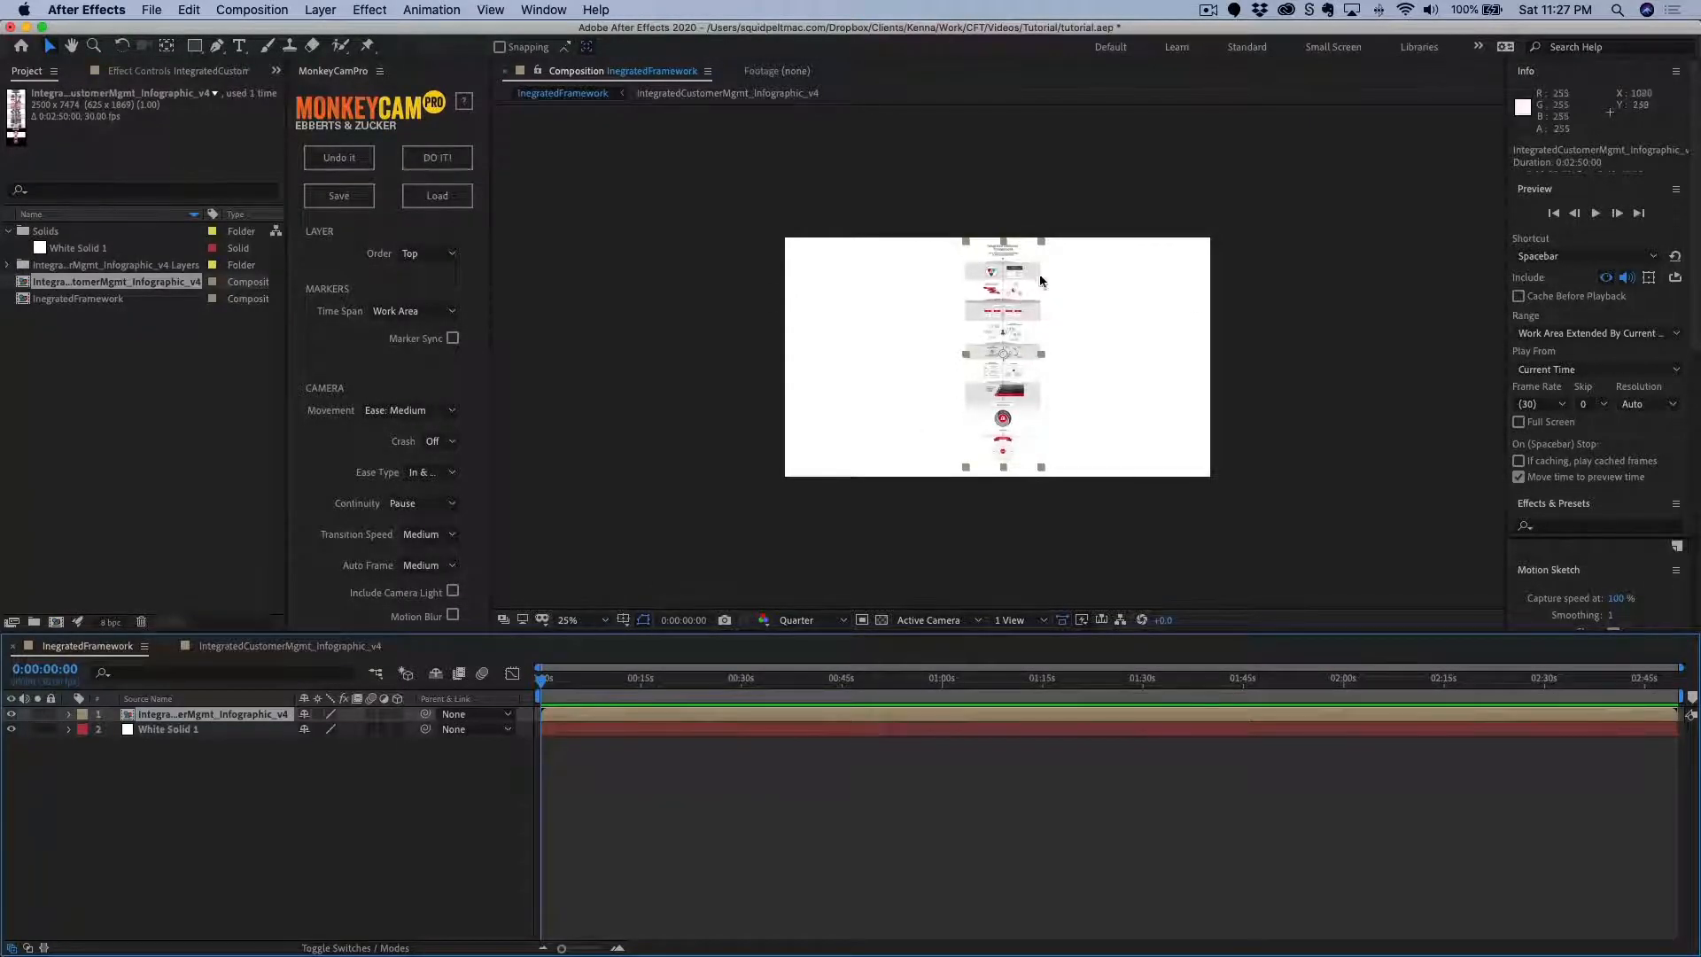
left_click_drag(1040, 242, 1035, 253)
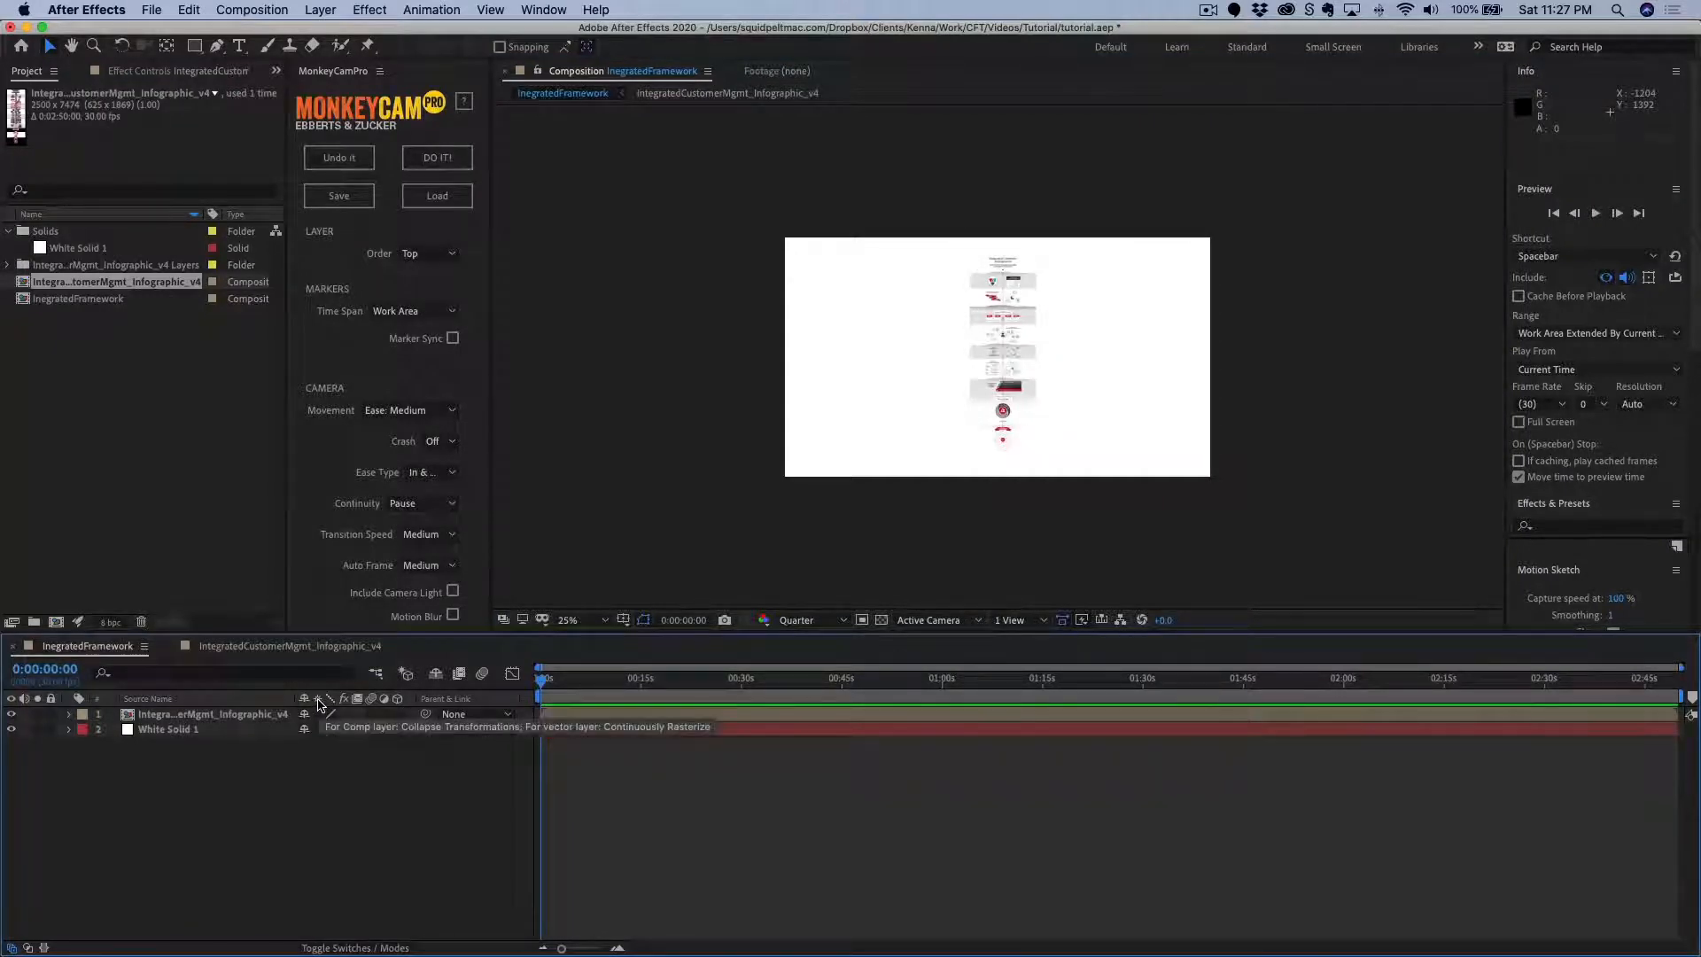
left_click(319, 714)
left_click(319, 714)
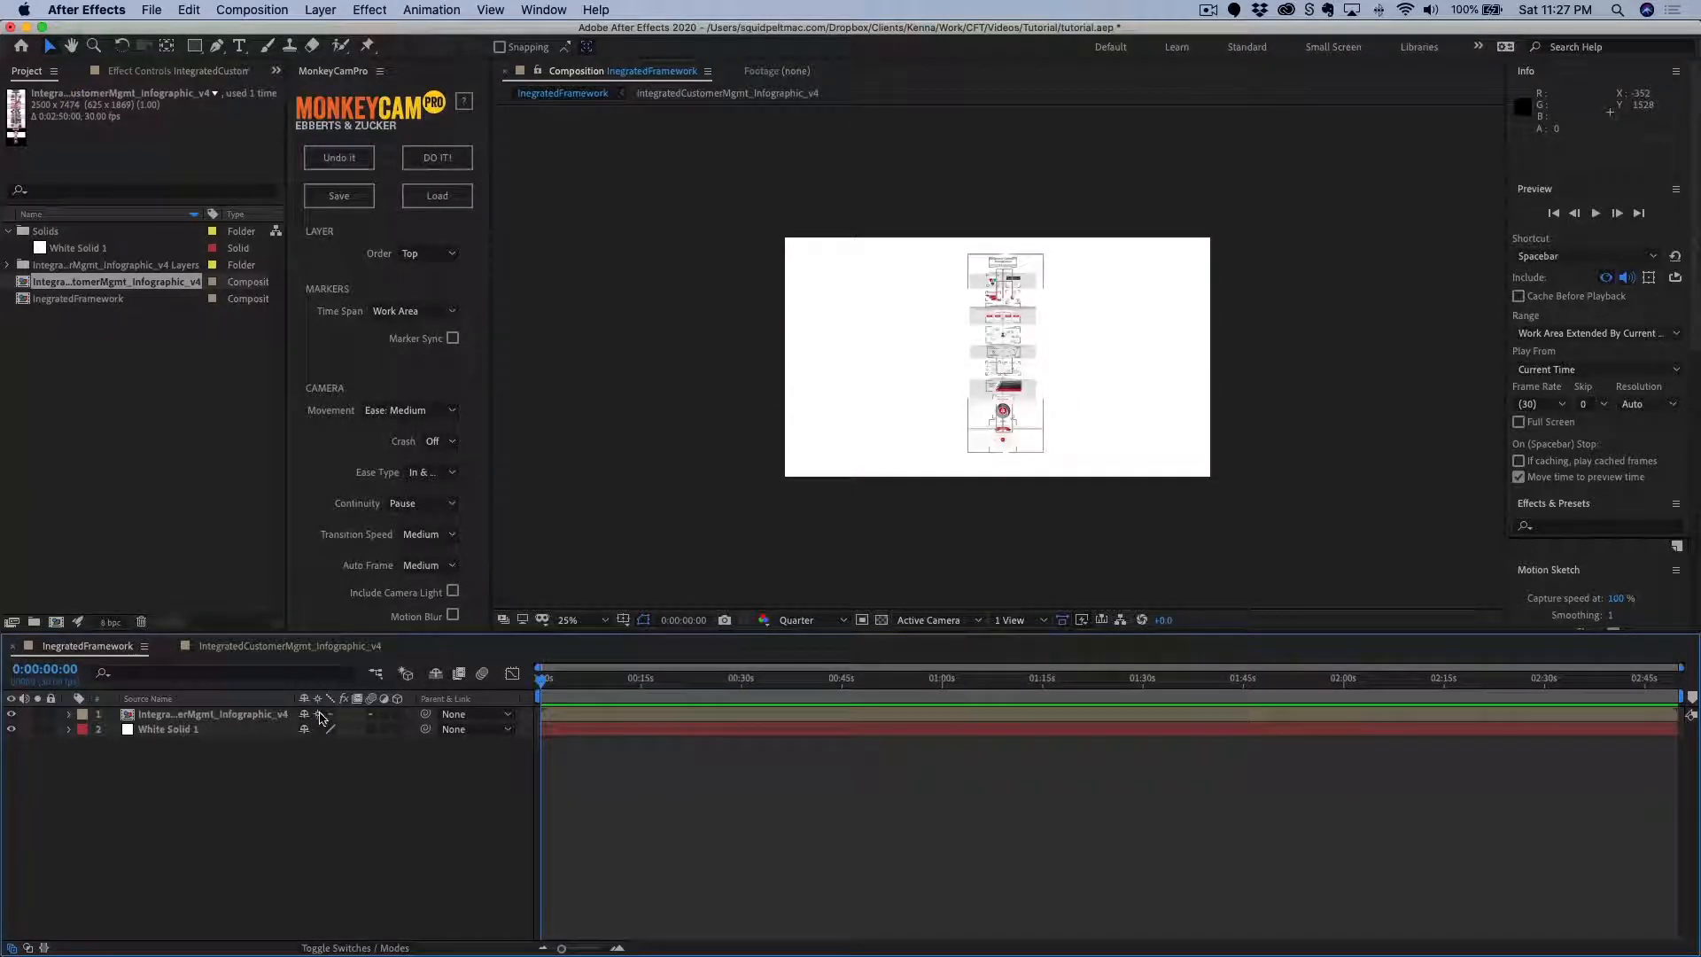
Open the nested infographic composition and enable Continuously Rasterize and 3D for all layers from dots to Background.
double_click(133, 716)
left_click(149, 716)
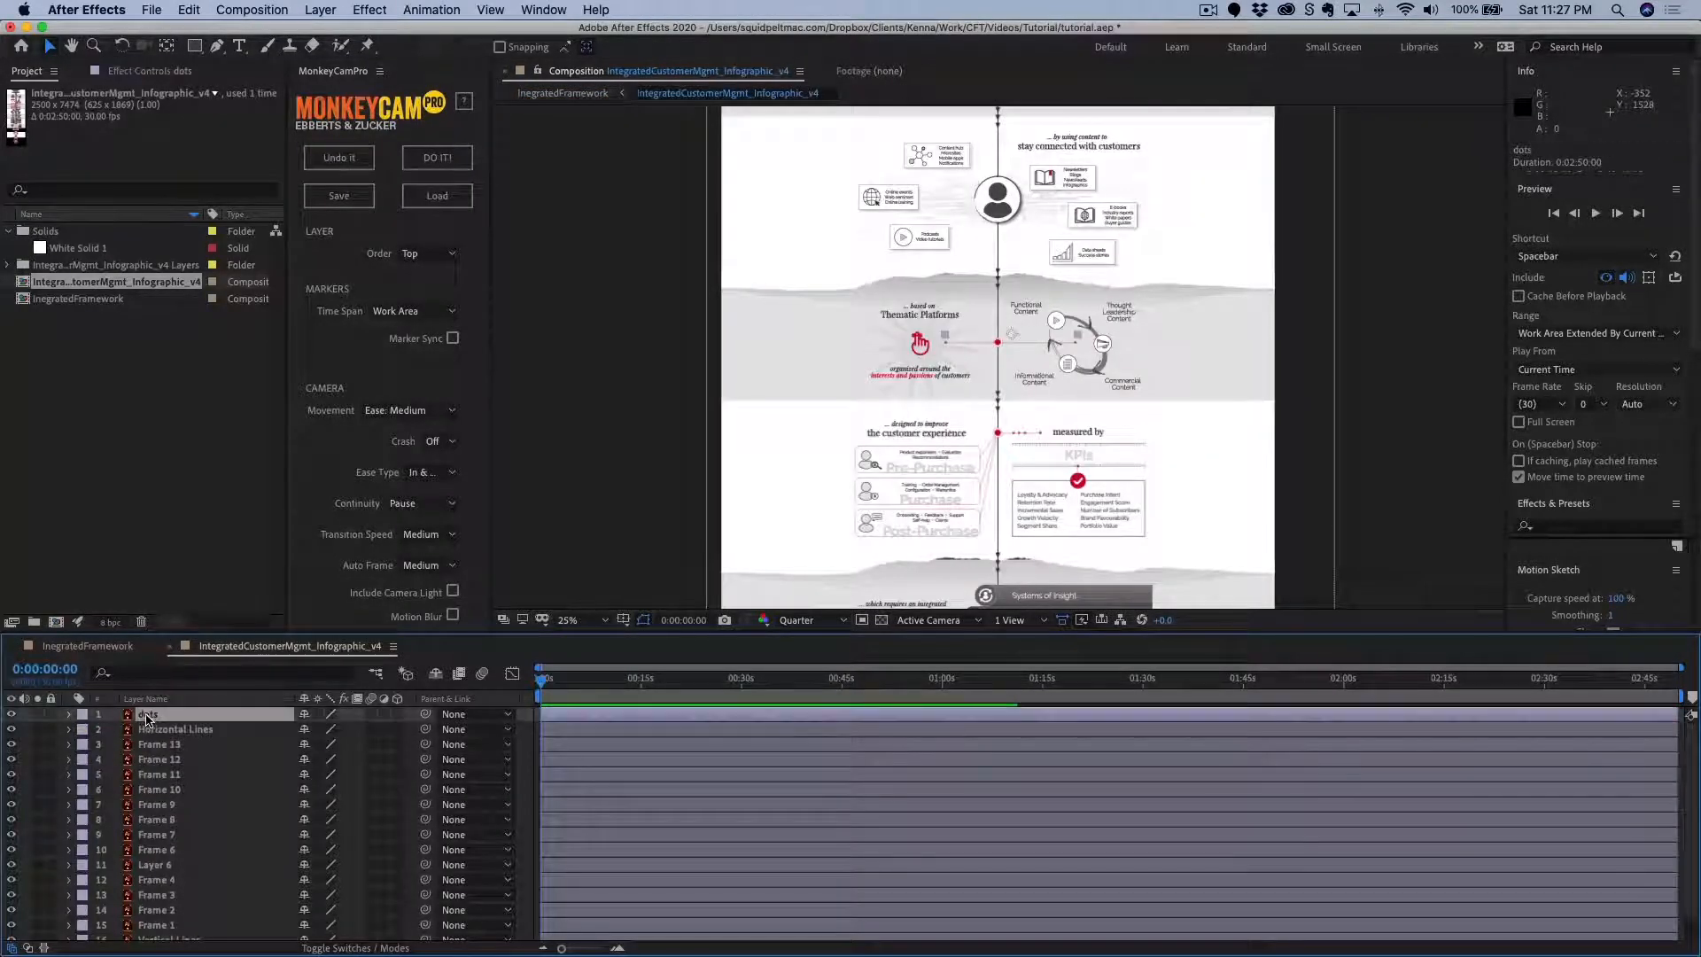
scroll(222, 793, "down", 2)
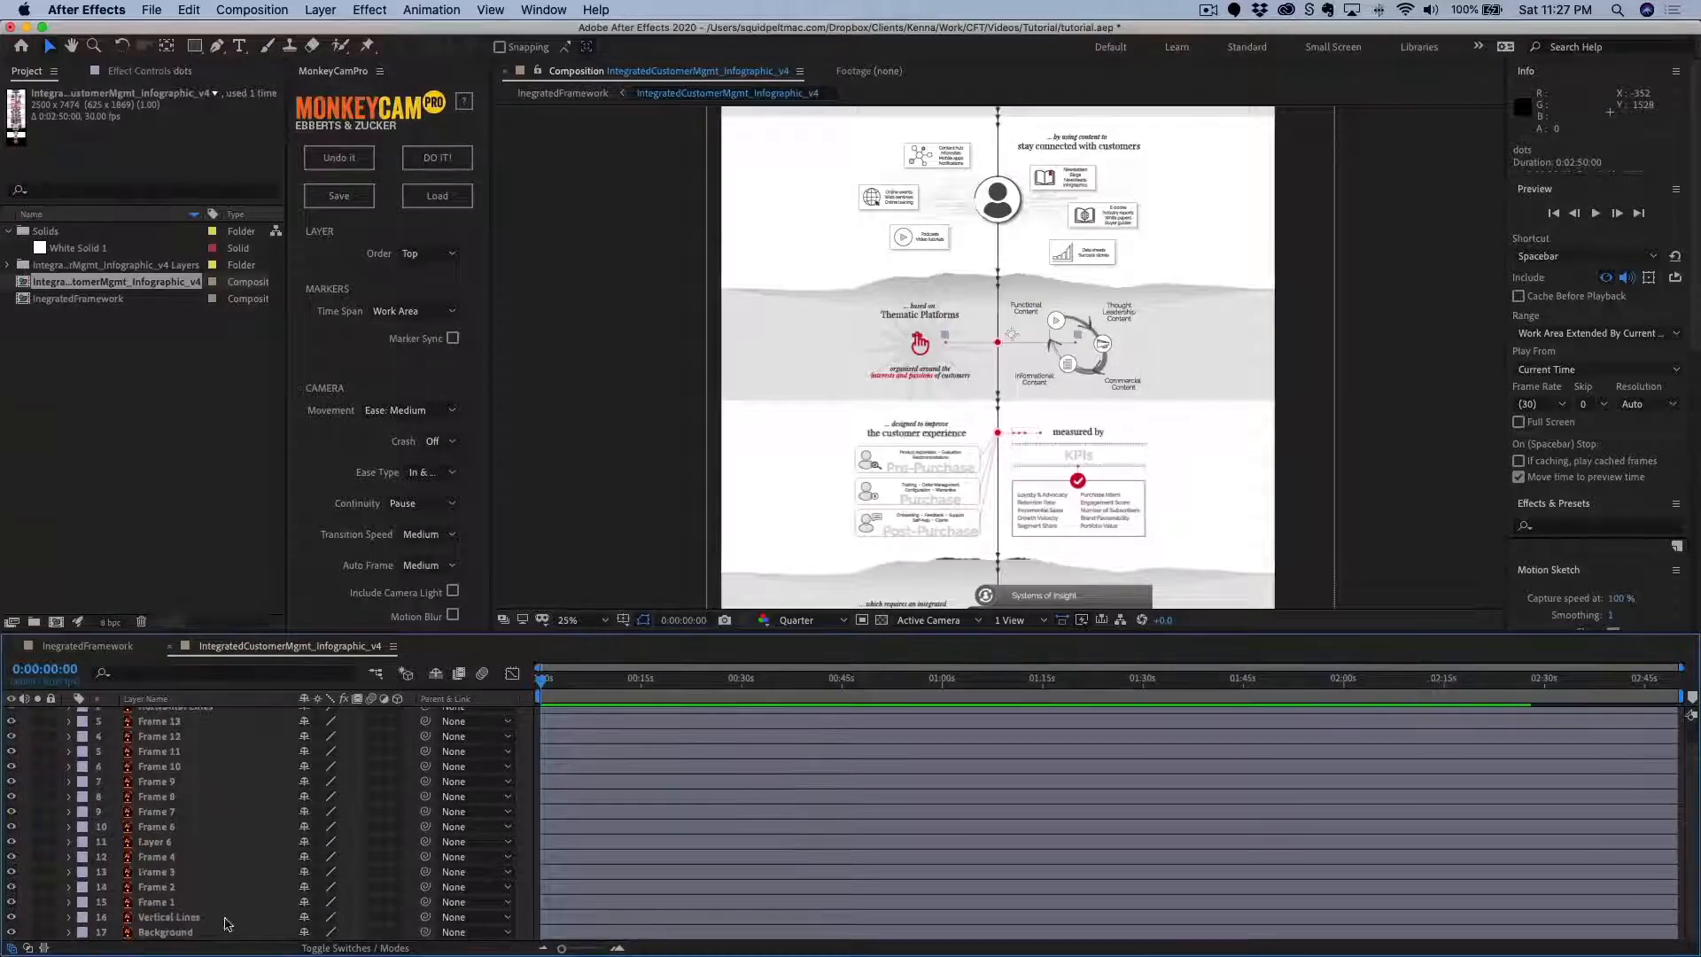
left_click(157, 932, "shift")
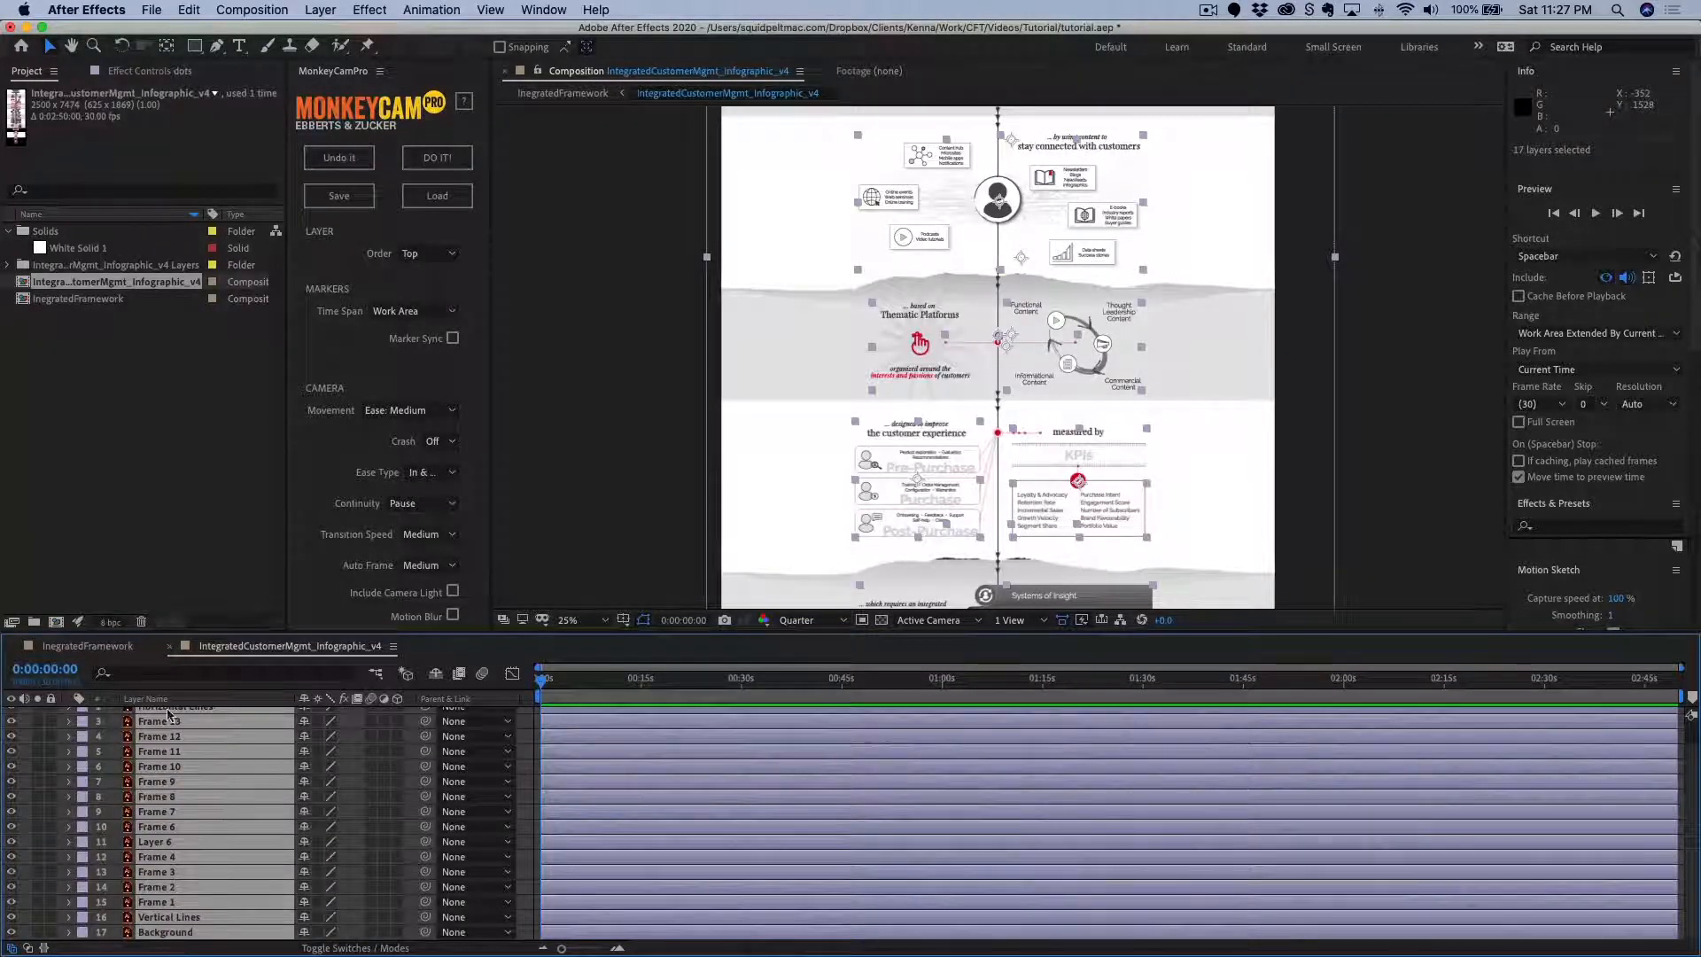
left_click(318, 721)
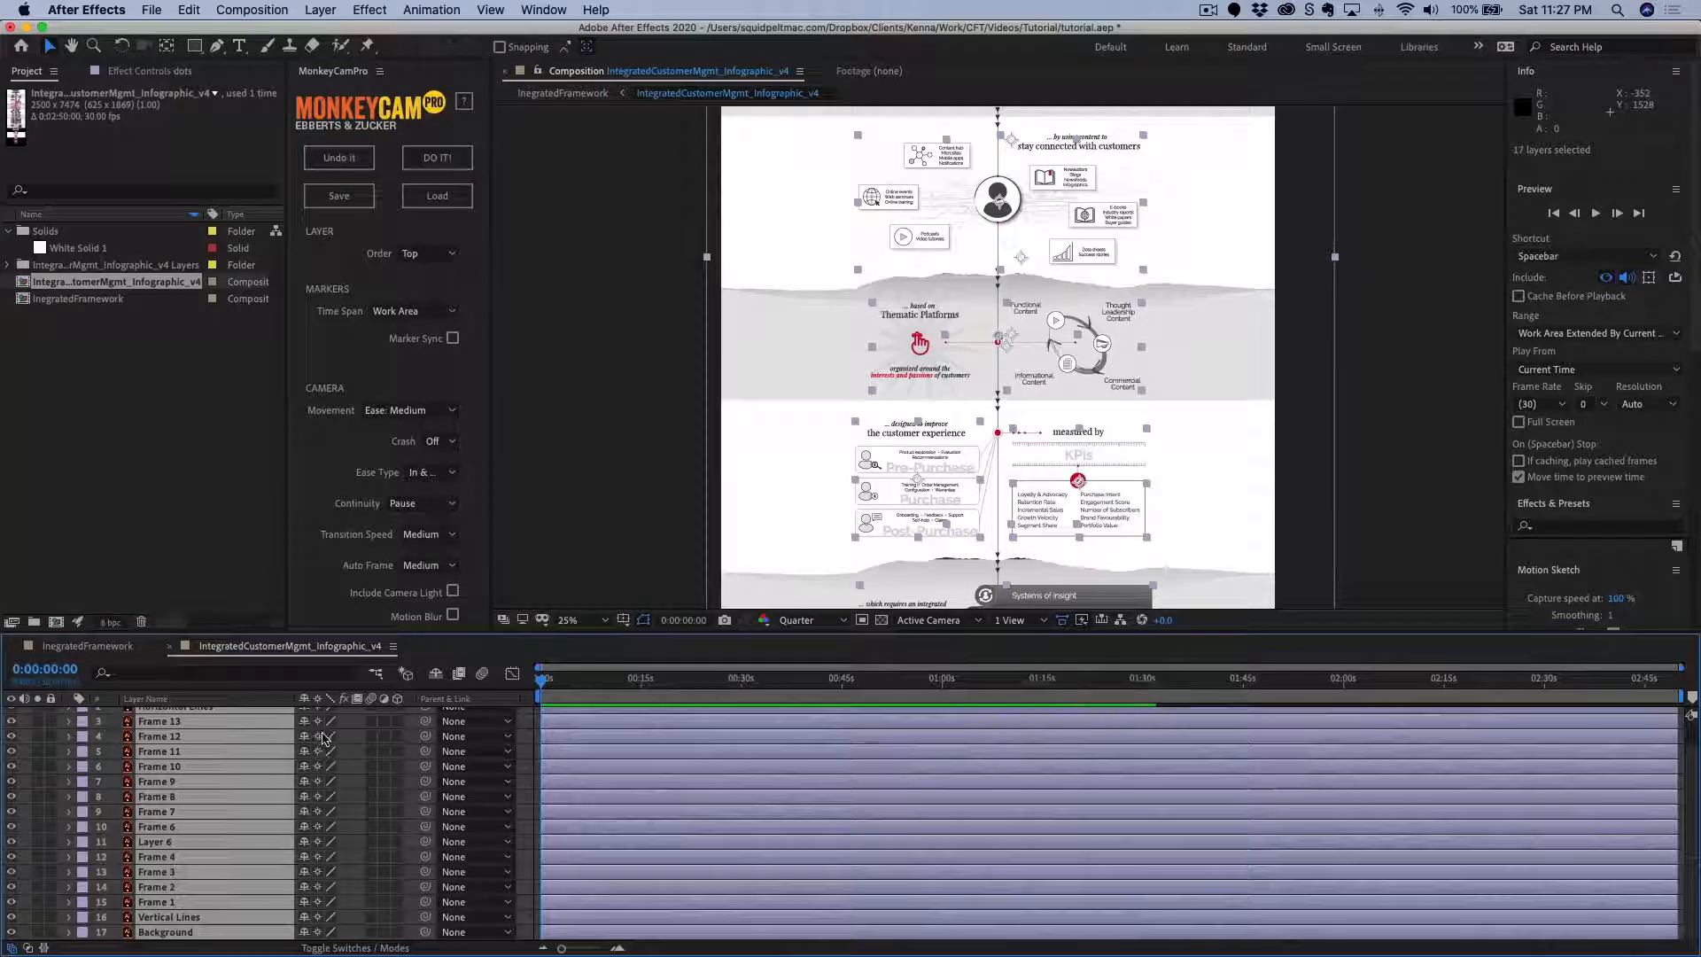
left_click(398, 722)
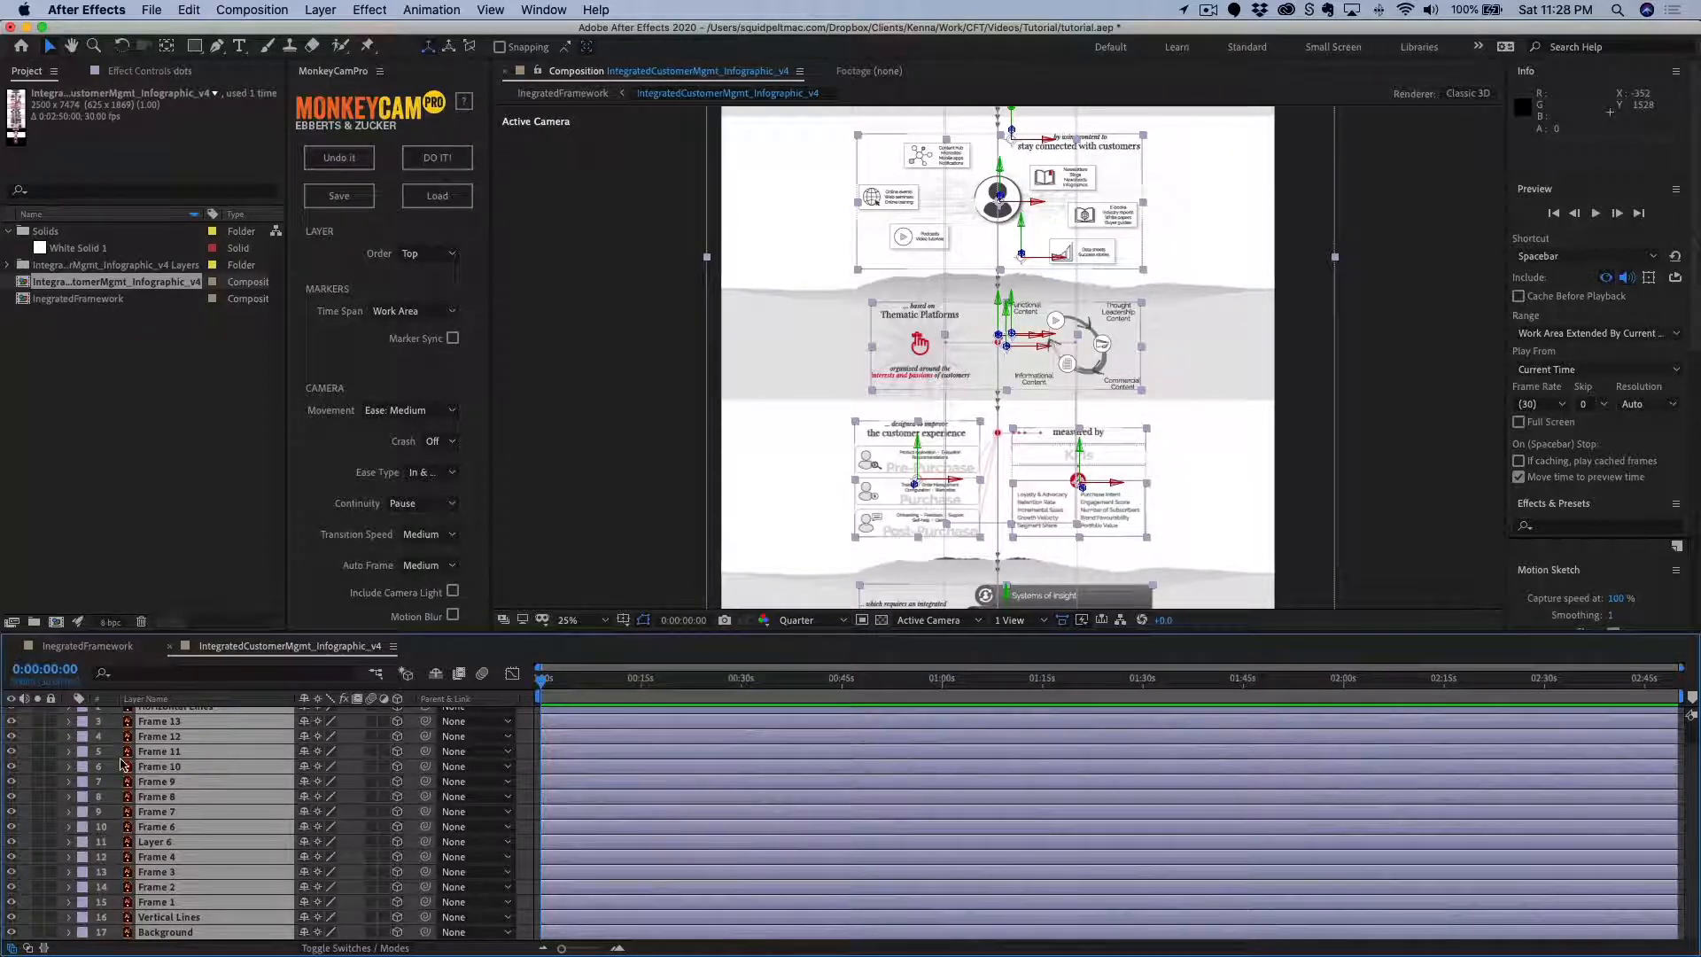
Return to the InegratedFramework composition, make the nested infographic layer 3D and lock it.
scroll(125, 765, "up", 2)
left_click(107, 653)
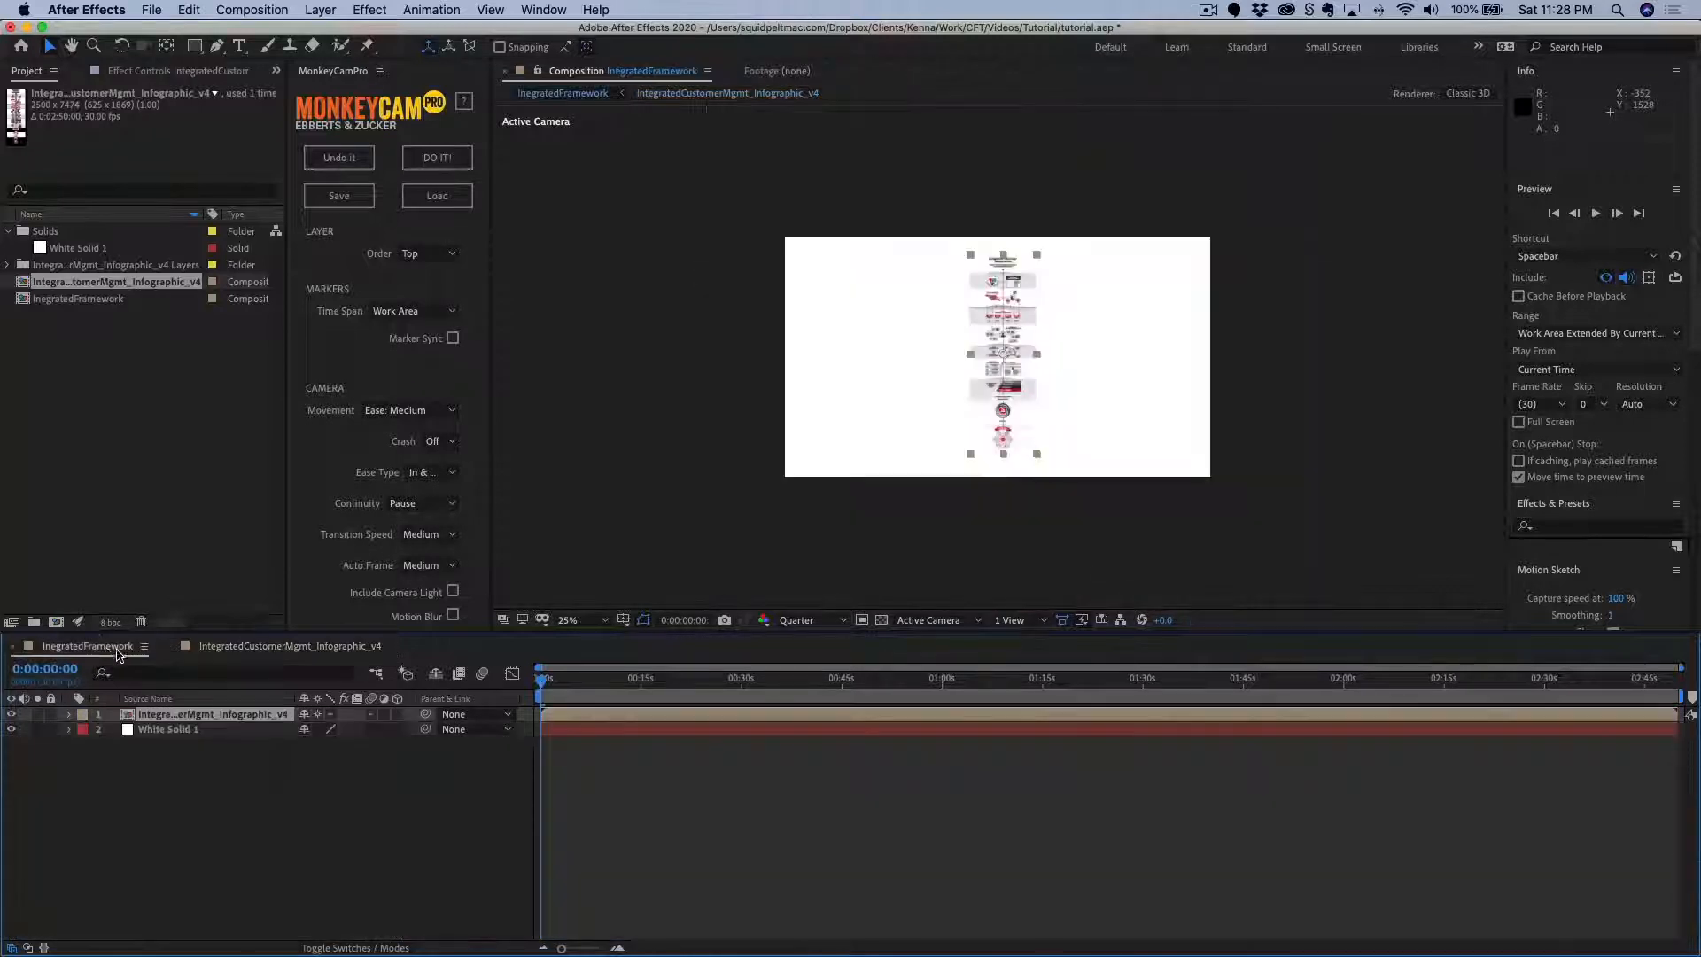
left_click(398, 714)
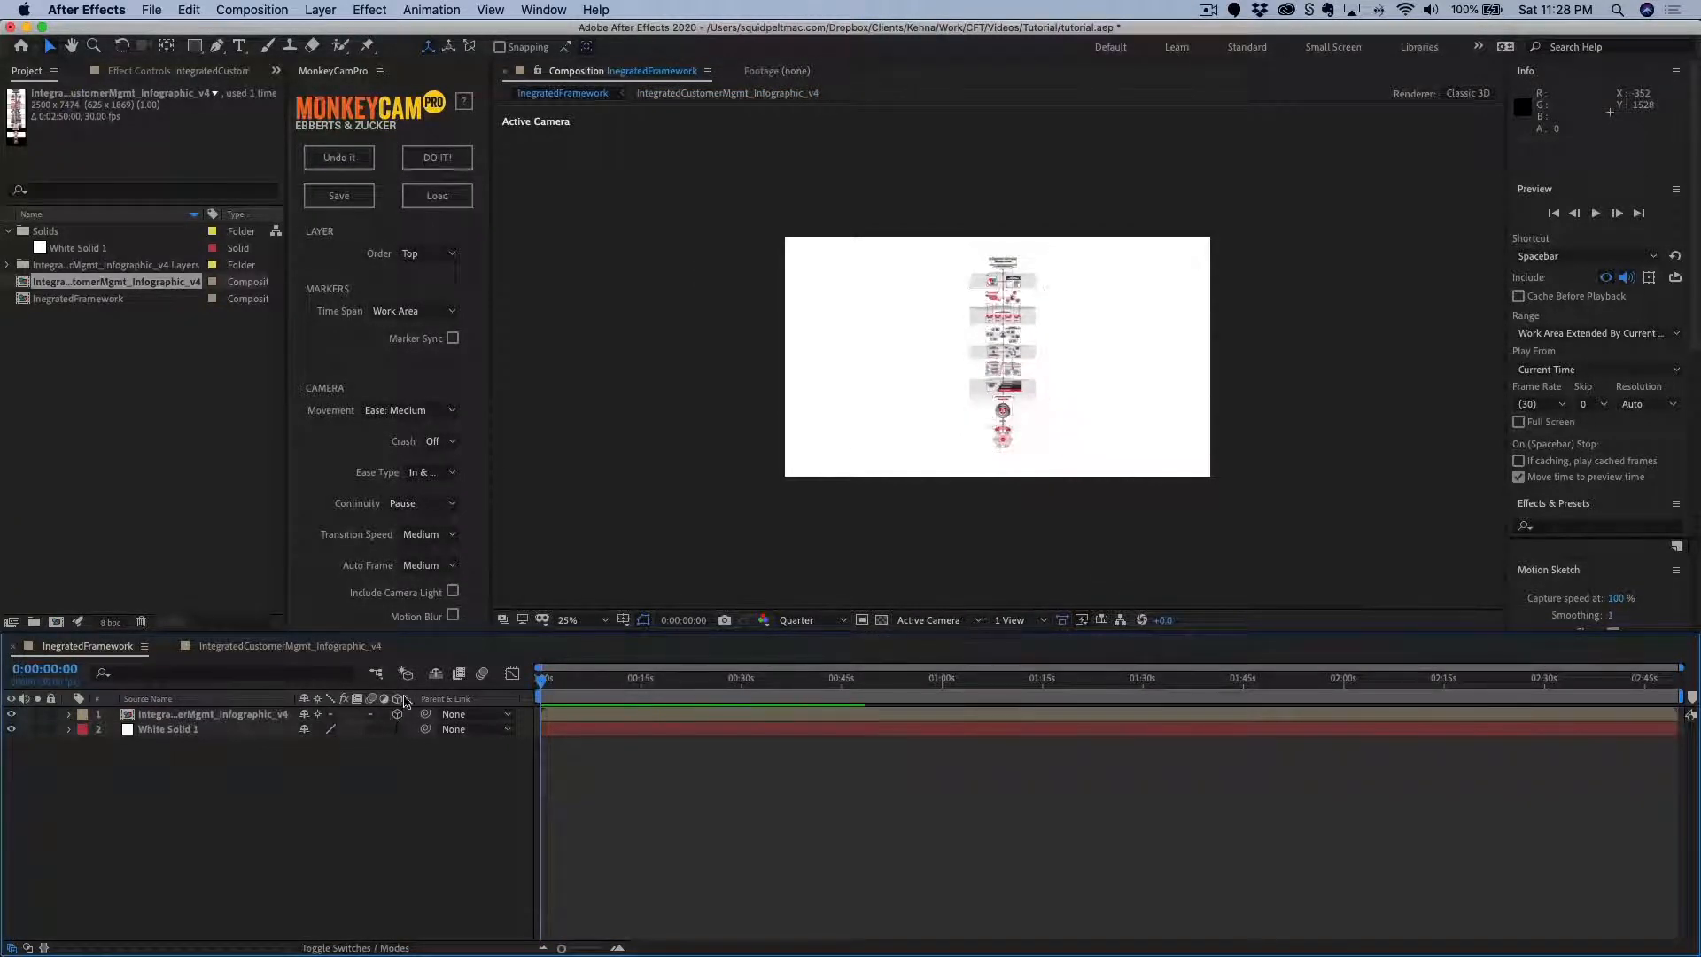
left_click(50, 714)
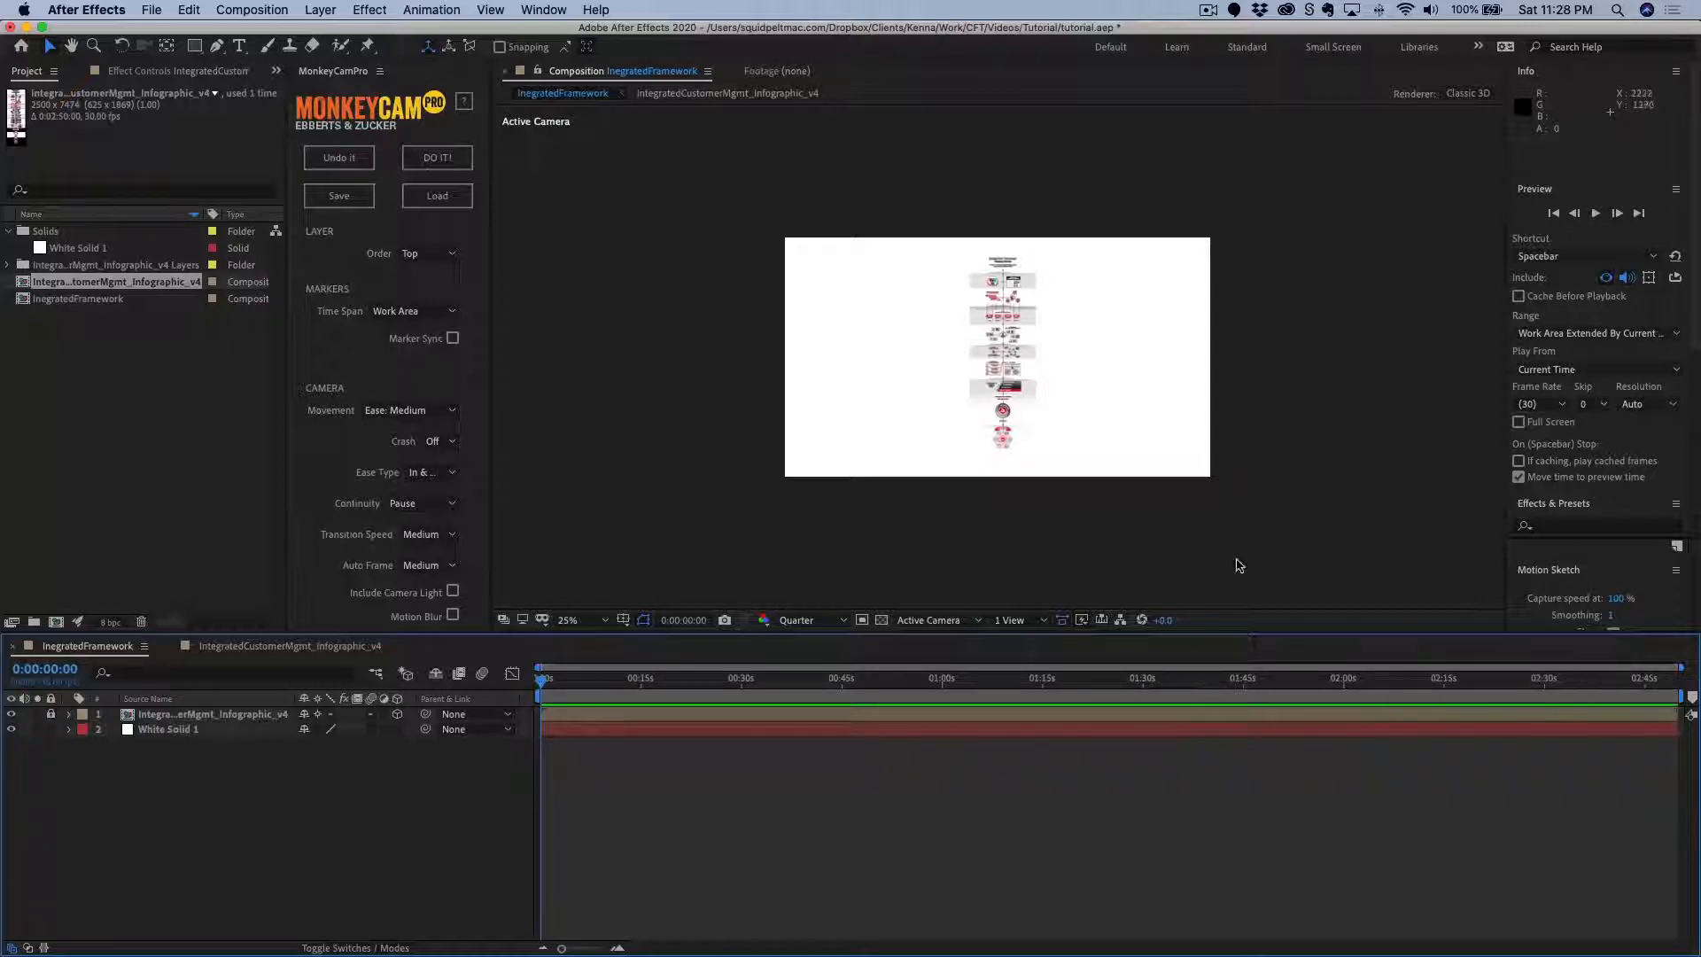
Import the processed WAV audio from Finder's Tutorial folder and add it to InegratedFramework beneath White Solid 1.
left_click(1206, 677)
key("ctrl+Up")
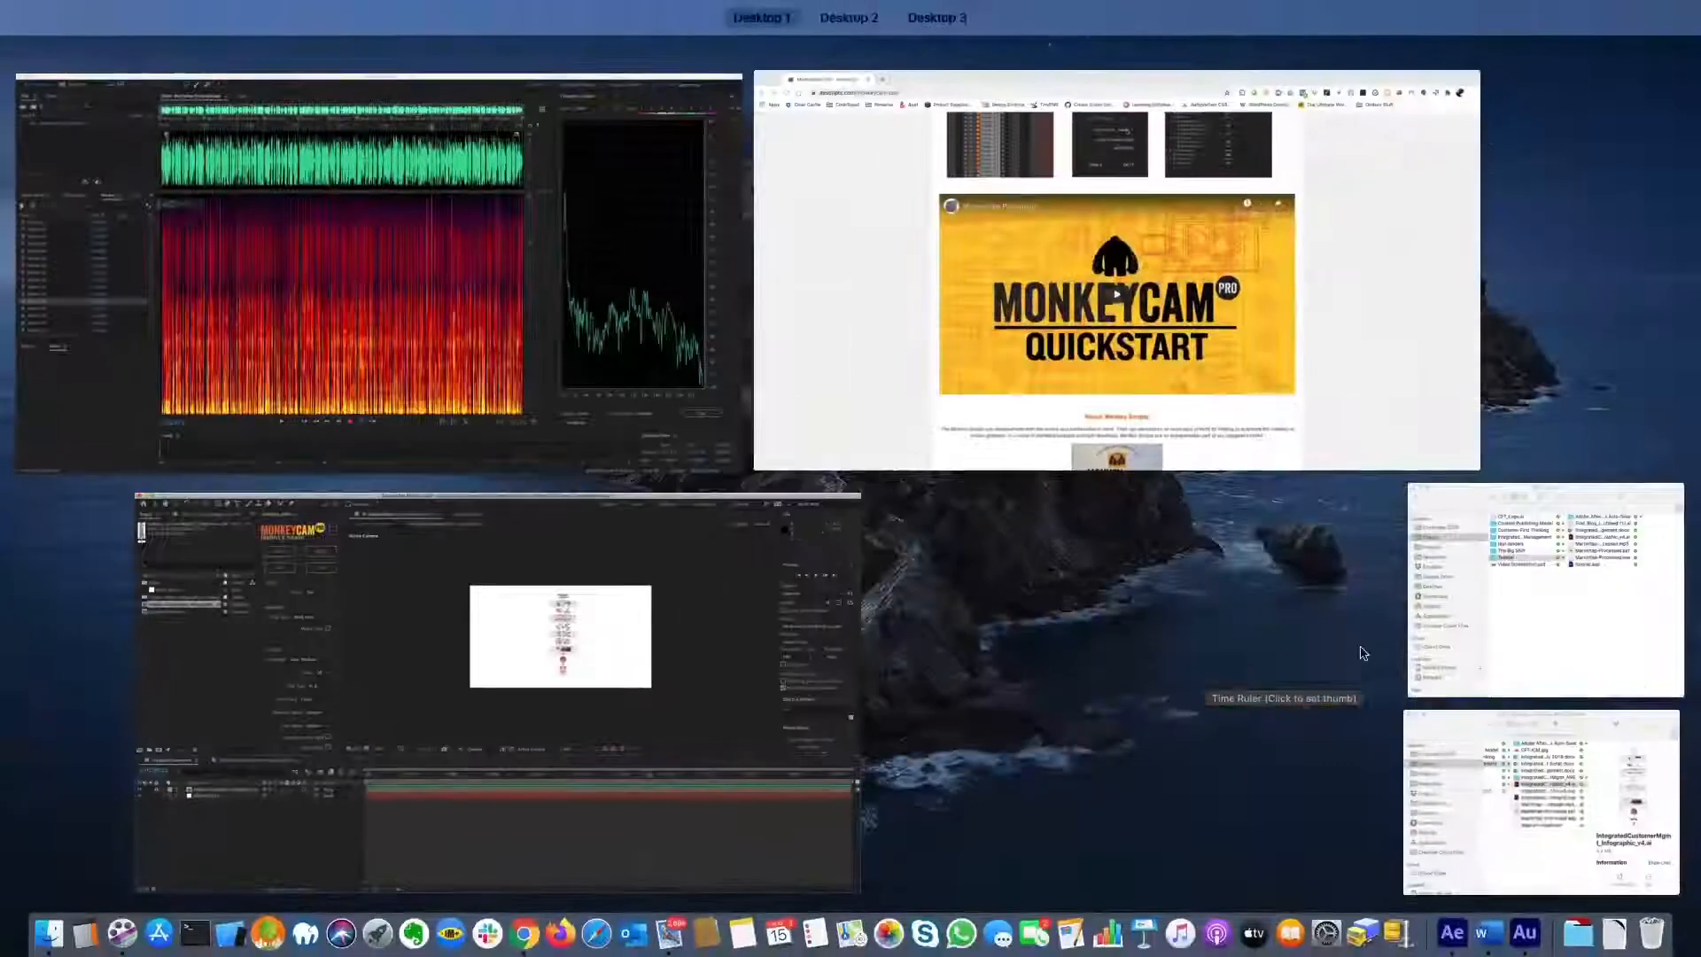
left_click(1609, 617)
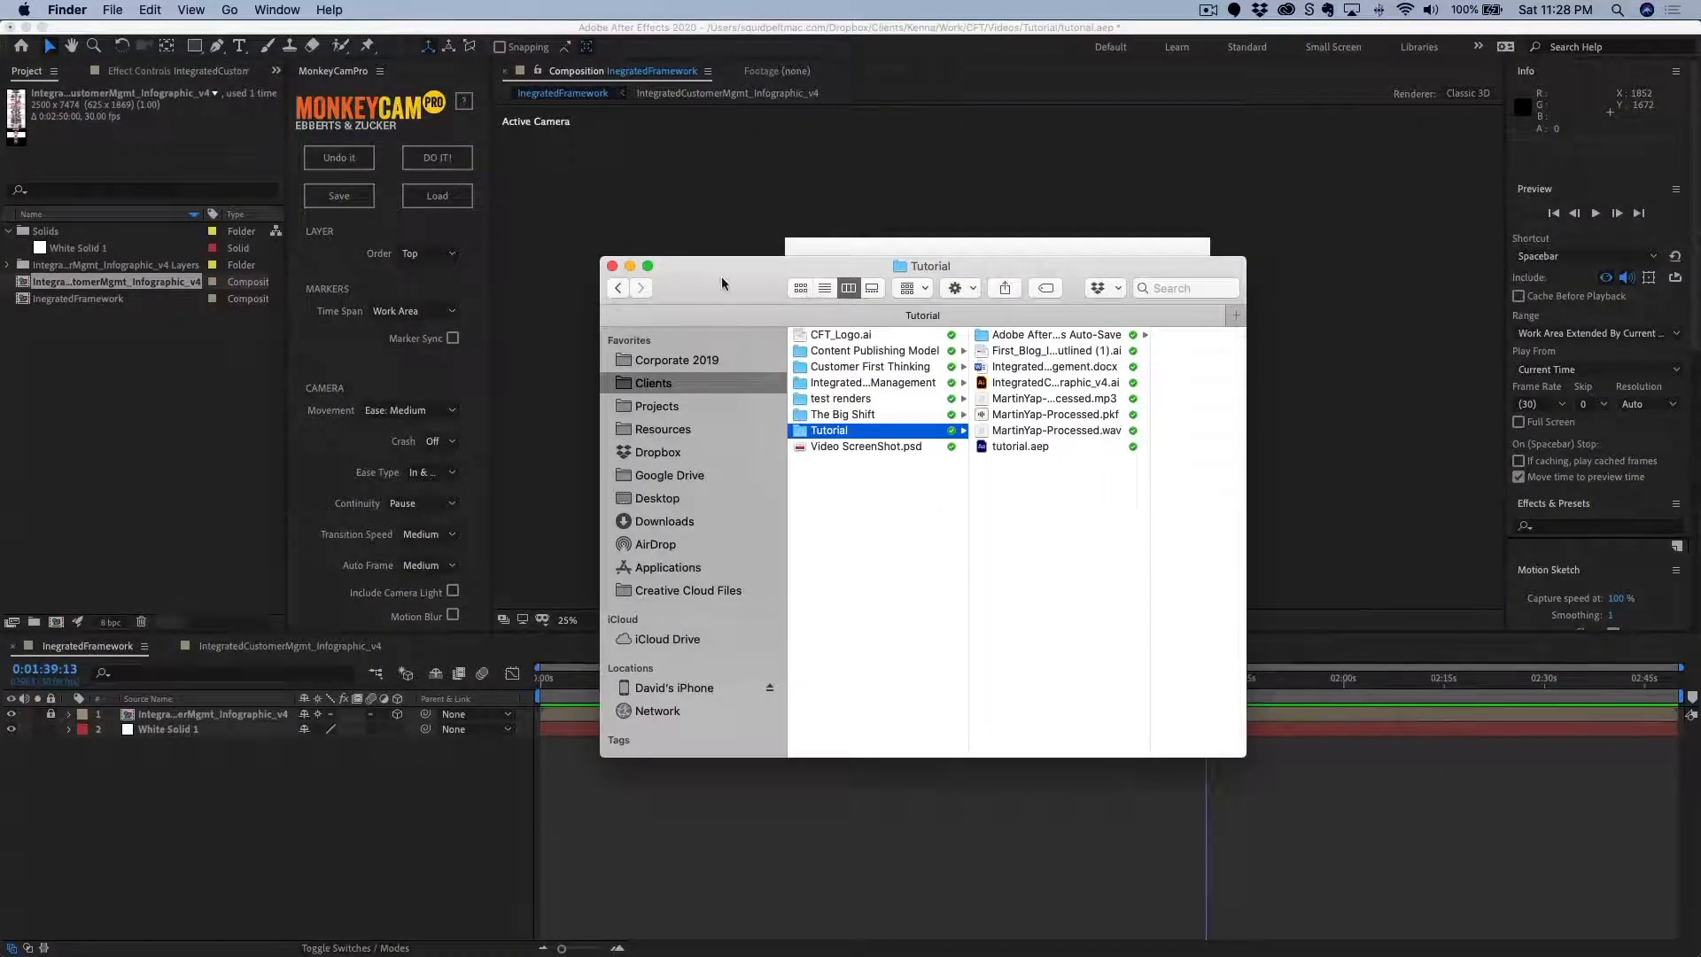
left_click_drag(716, 283, 892, 195)
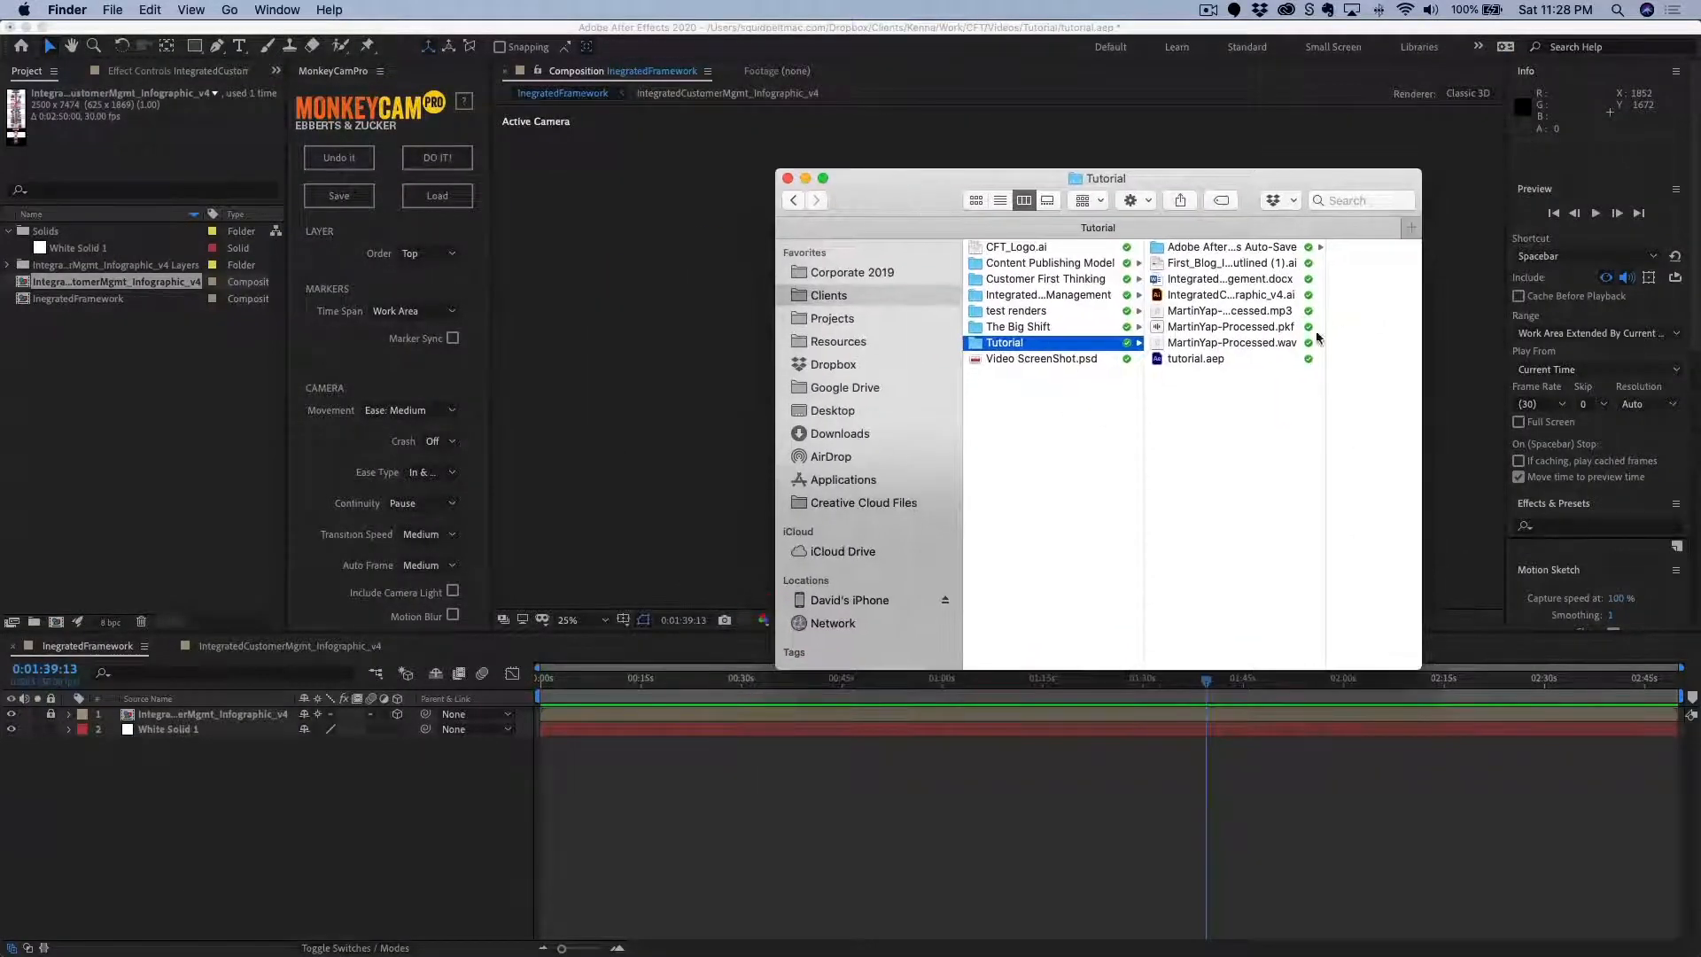
left_click(1173, 345)
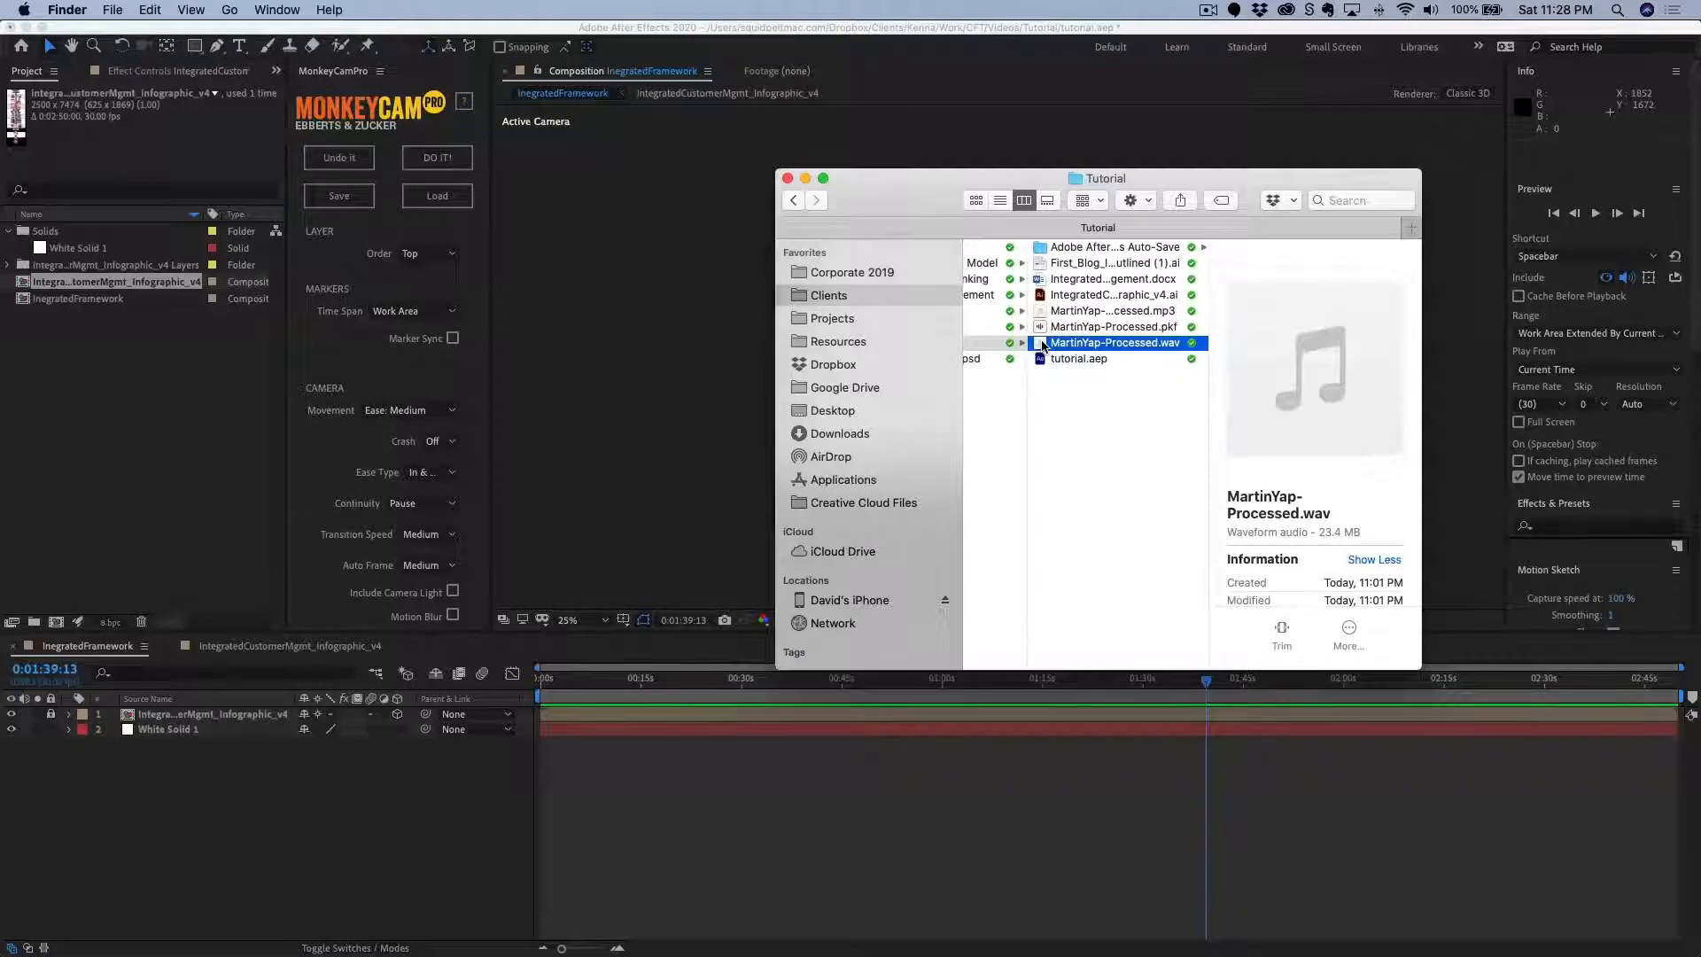
left_click_drag(1044, 346, 107, 477)
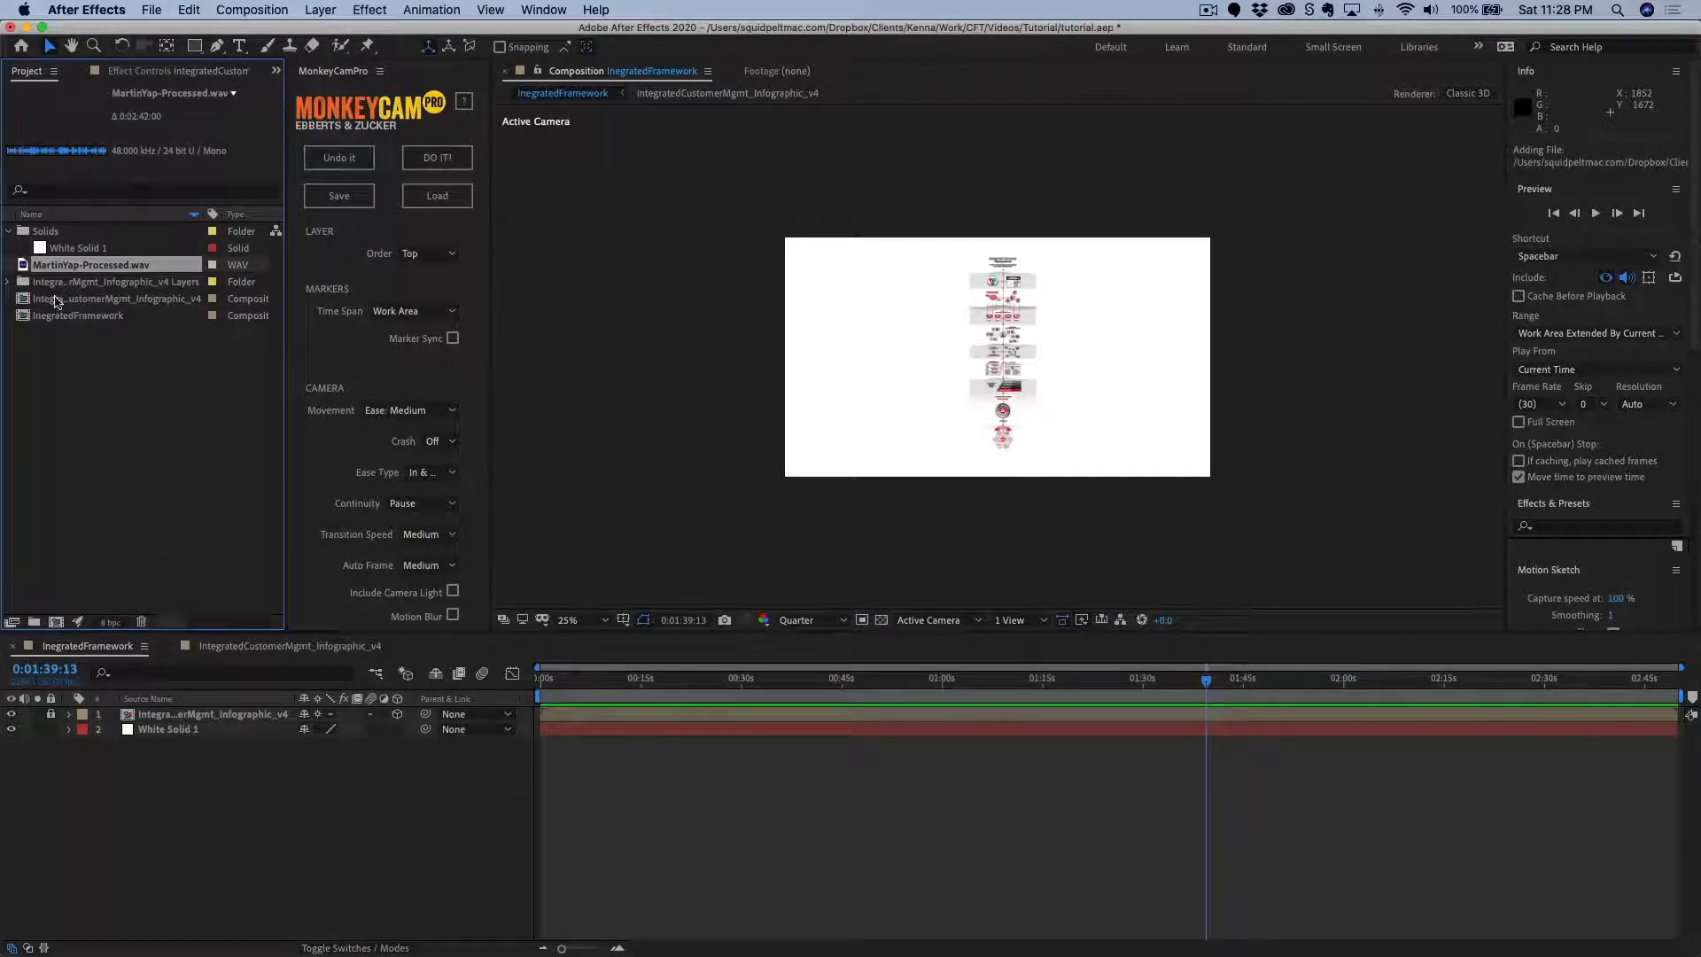
left_click_drag(22, 266, 202, 811)
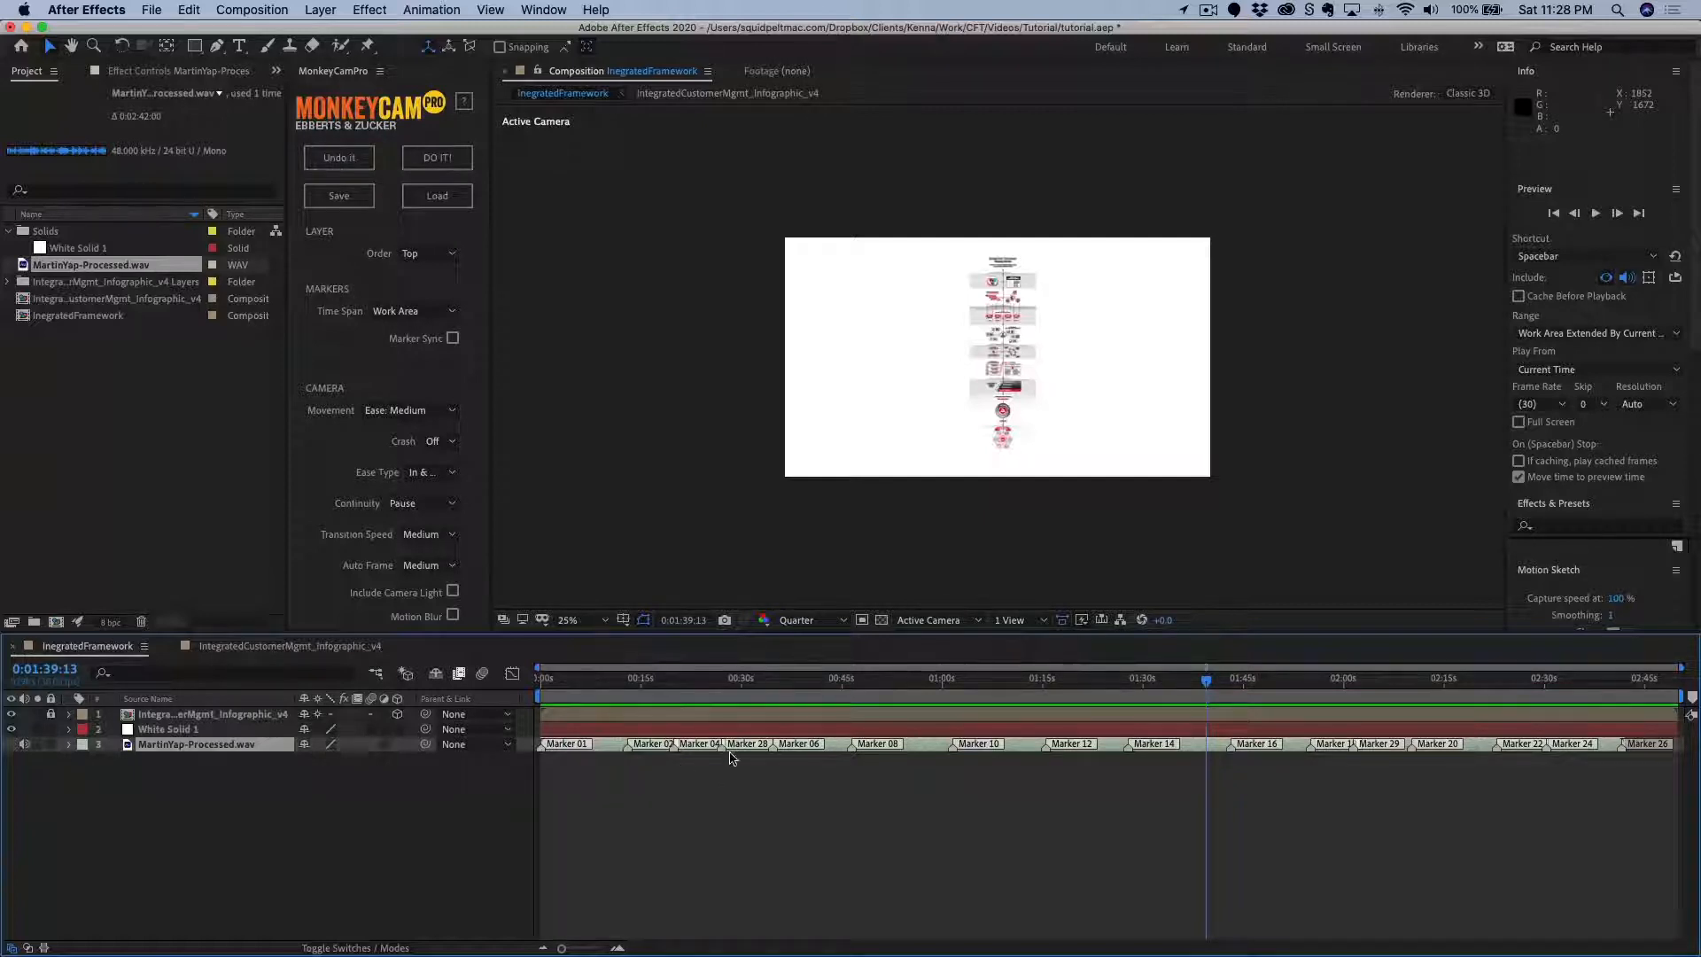
right_click(170, 749)
mouse_move(173, 745)
mouse_move(188, 784)
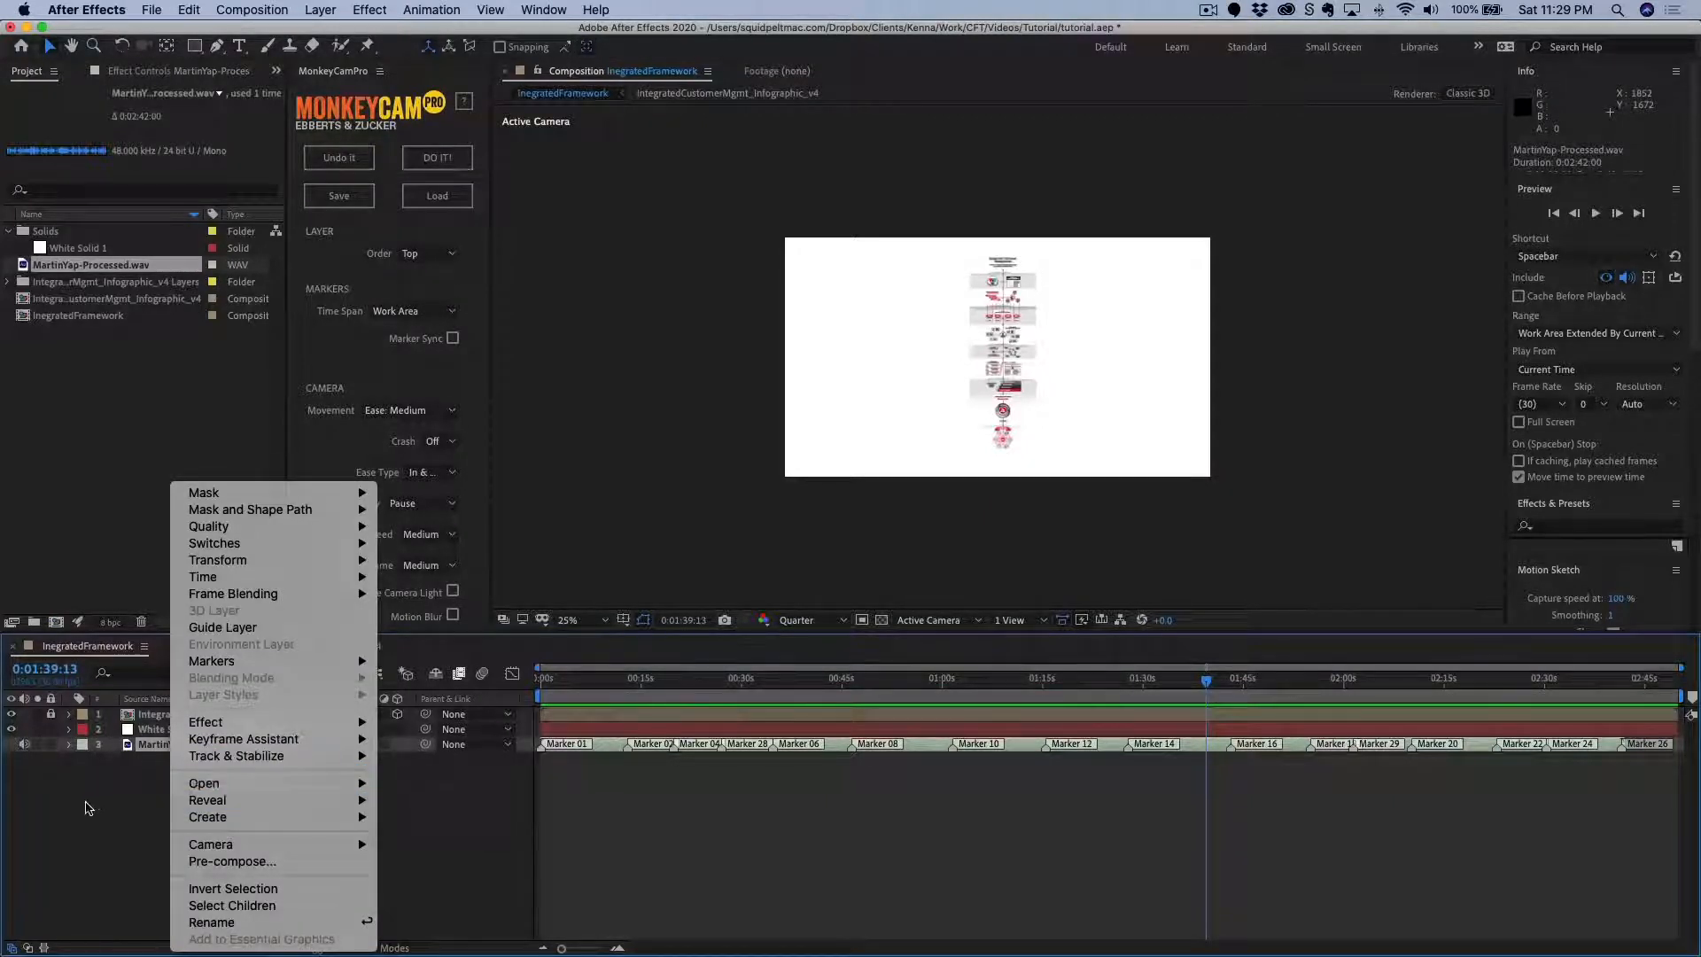
left_click(88, 802)
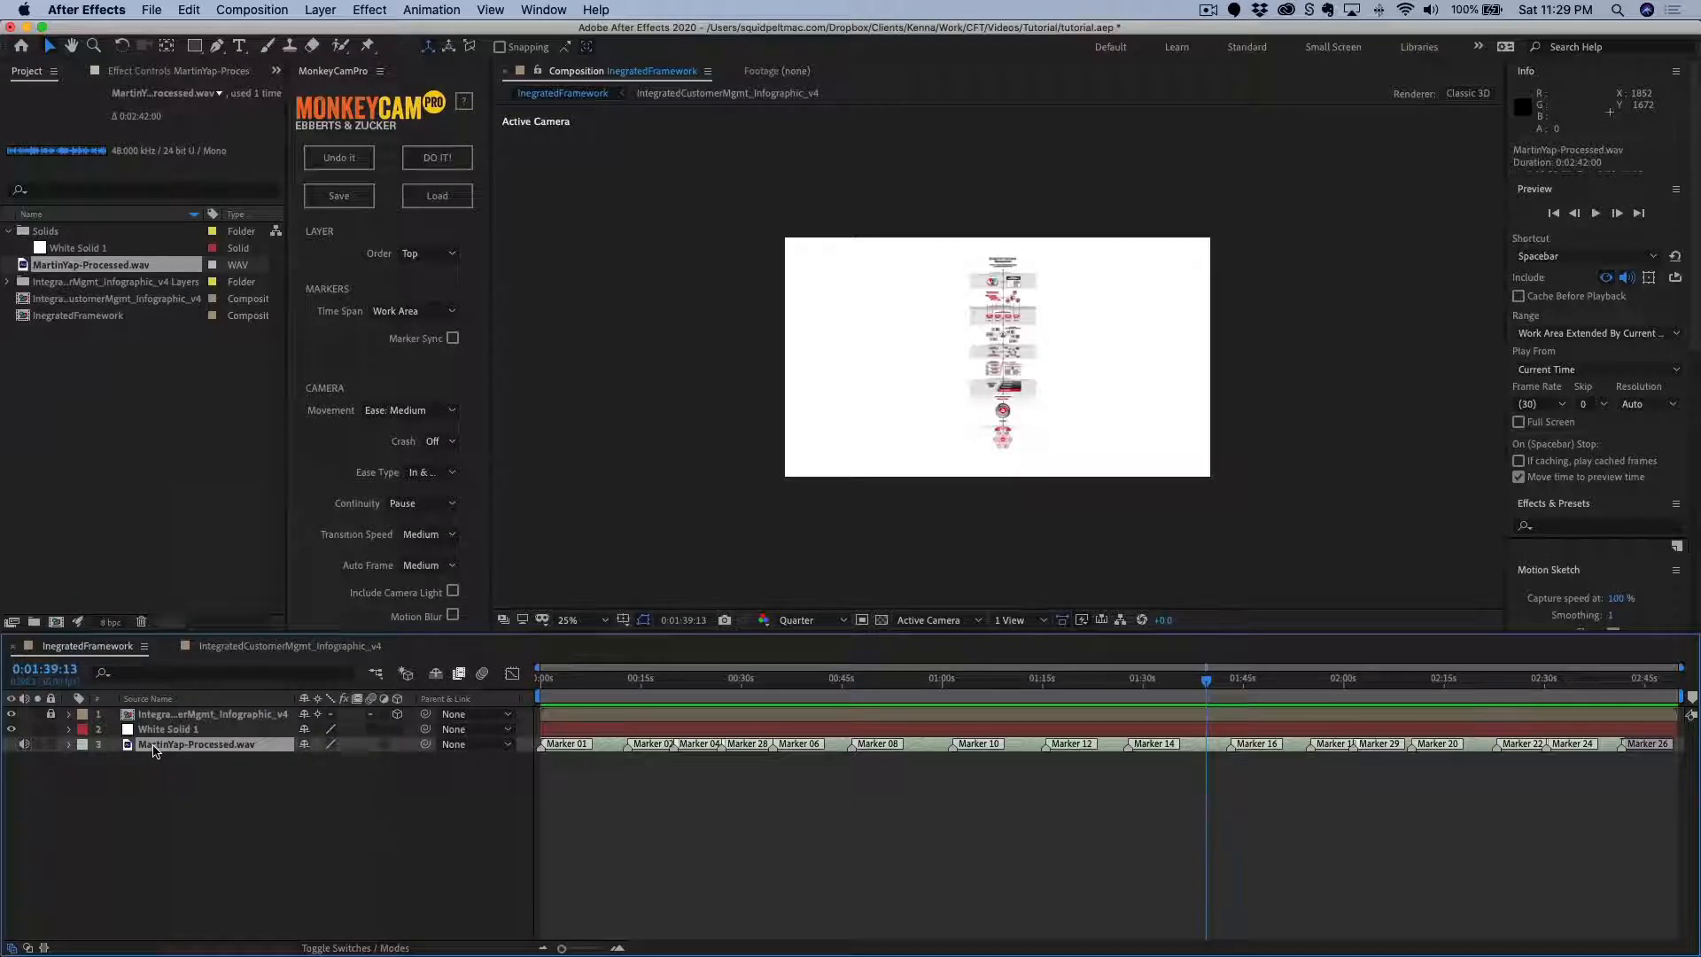
Edit the original file of the voice-over layer by opening it in Adobe Audition's Waveform Editor.
right_click(153, 750)
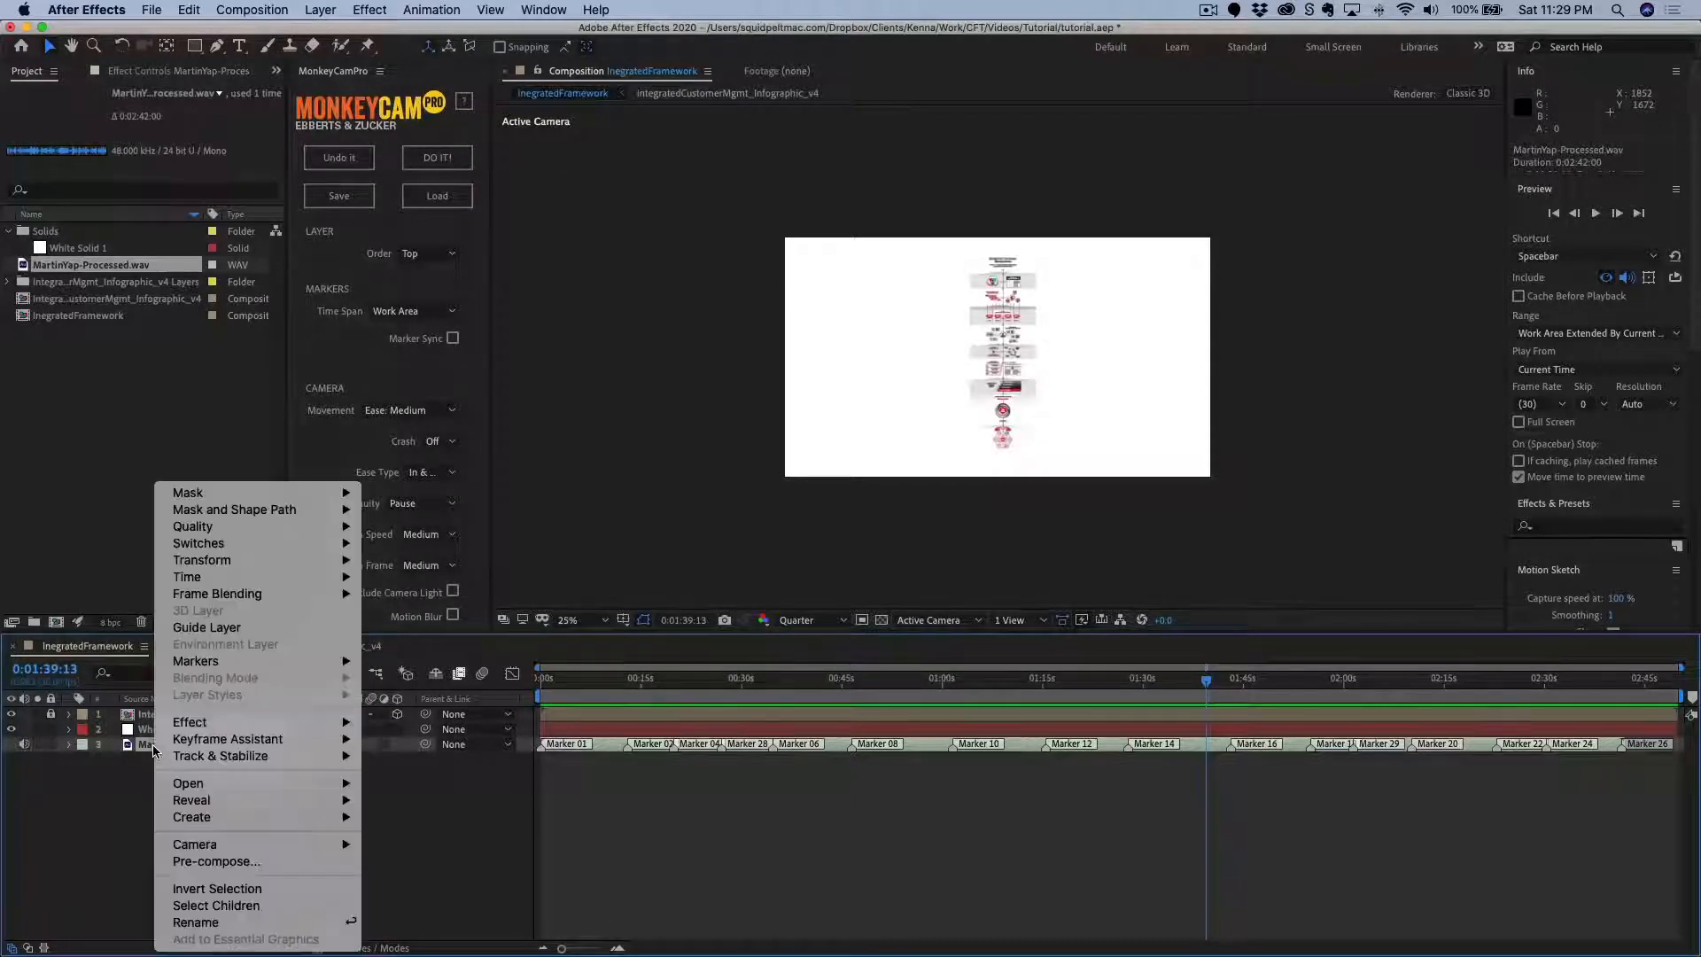
mouse_move(224, 785)
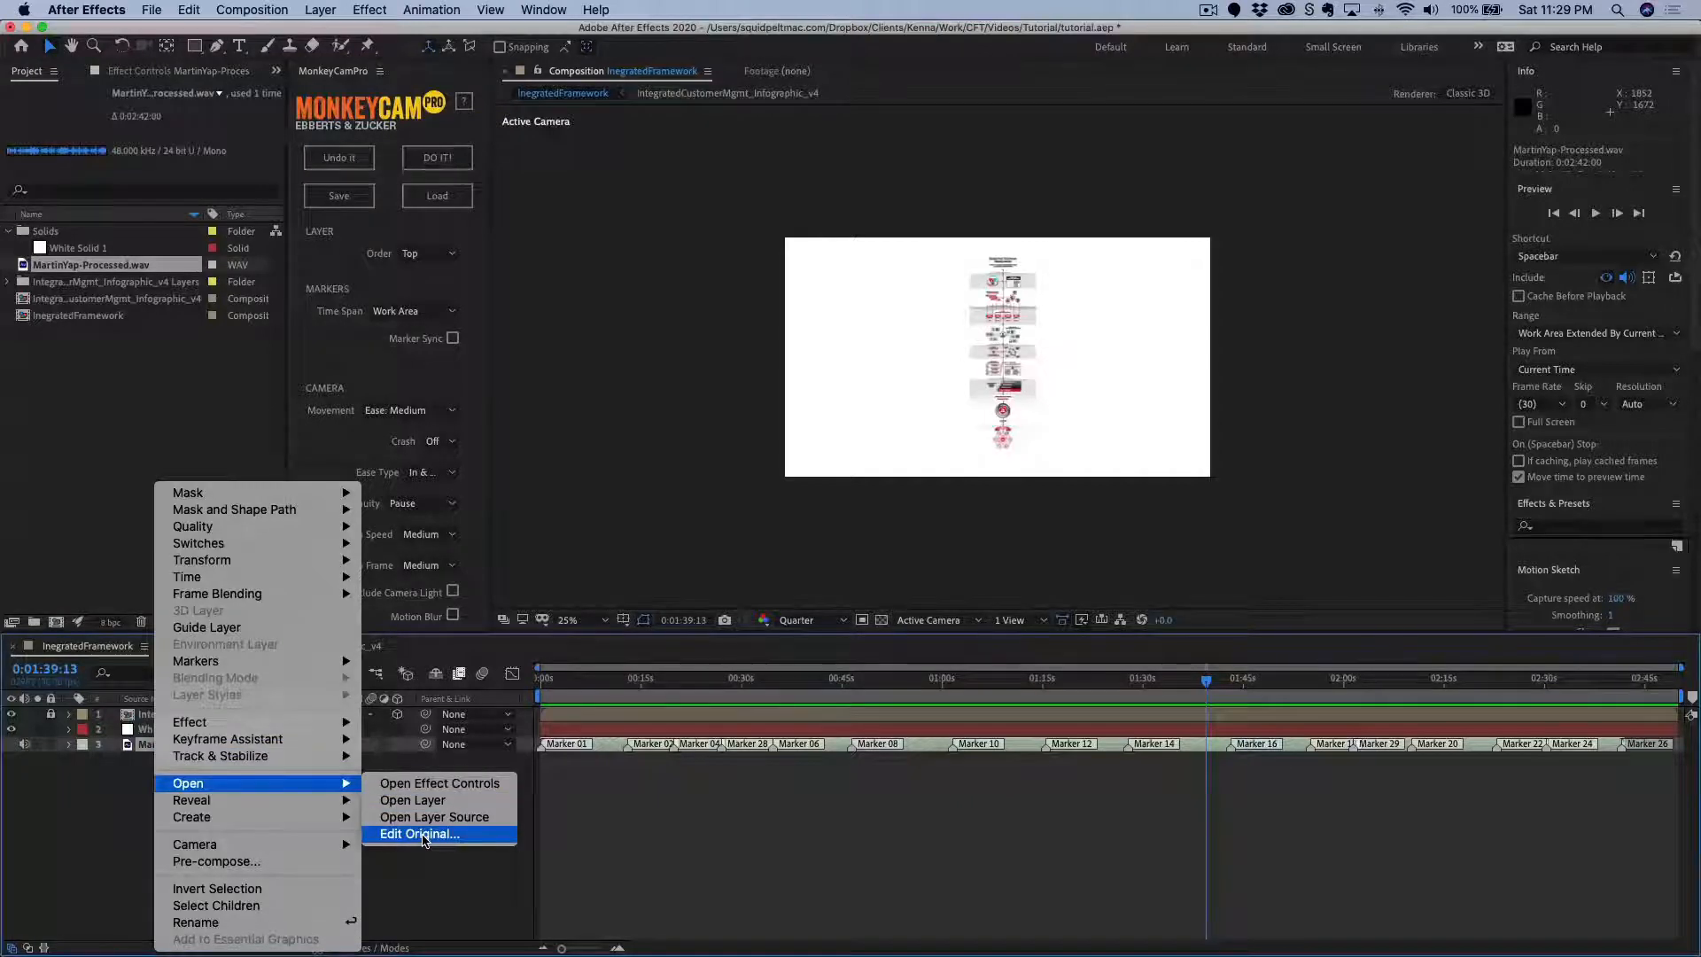
left_click(420, 835)
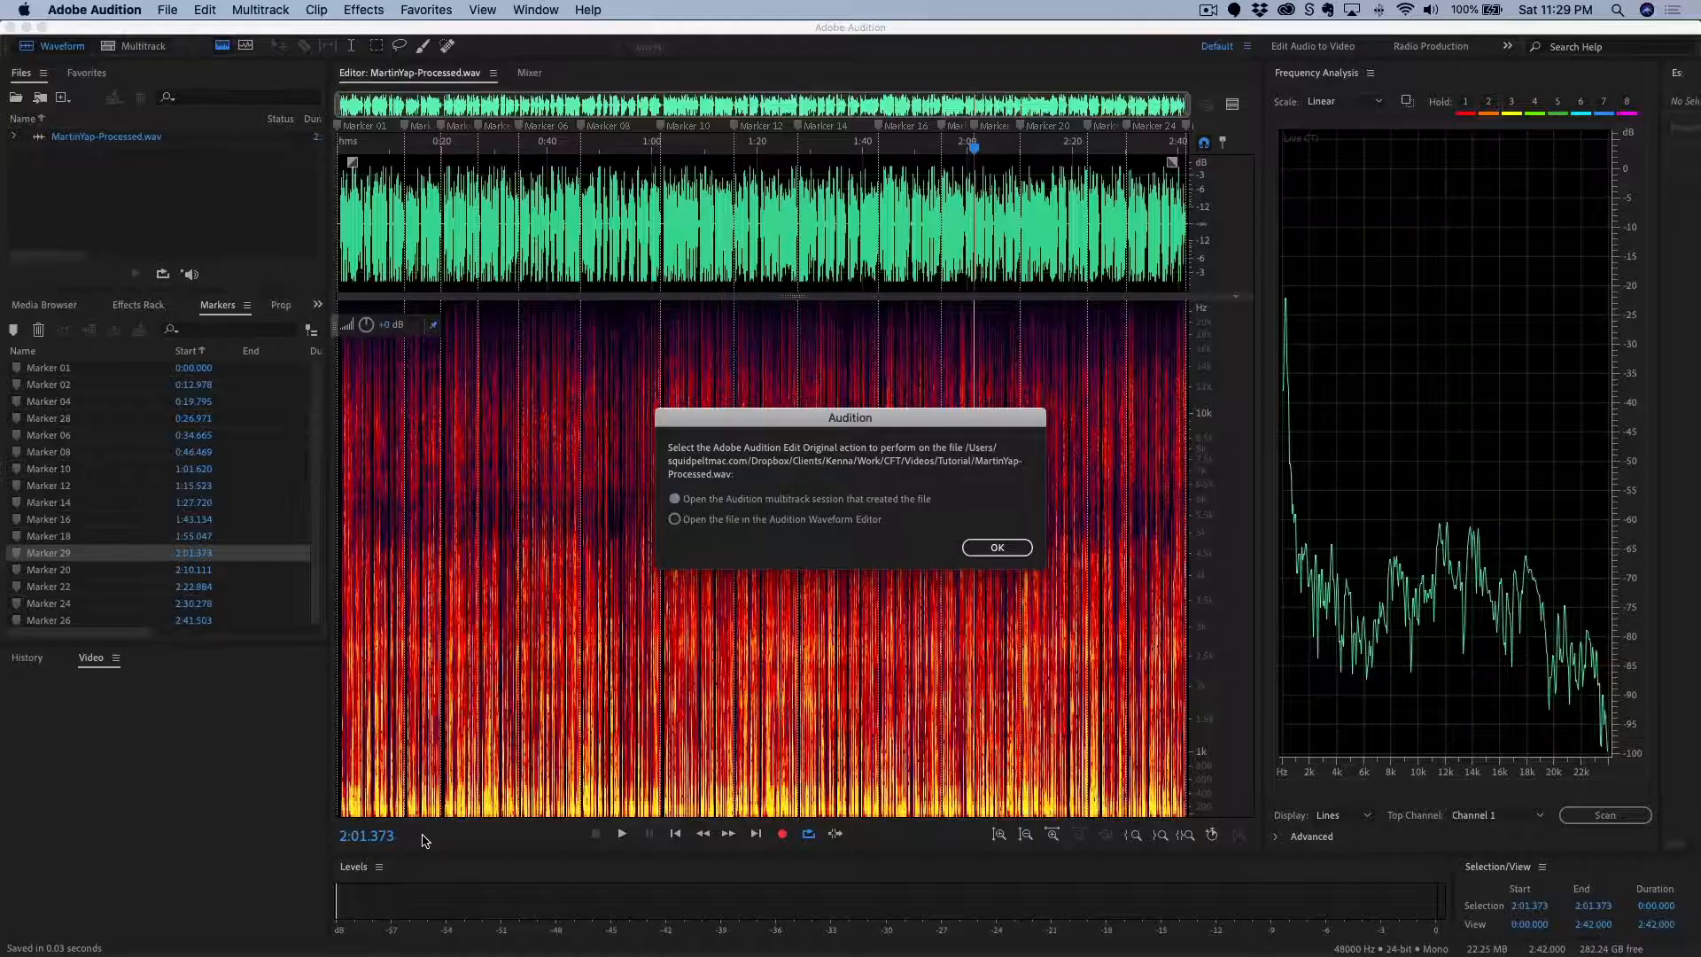
left_click(768, 523)
left_click(994, 549)
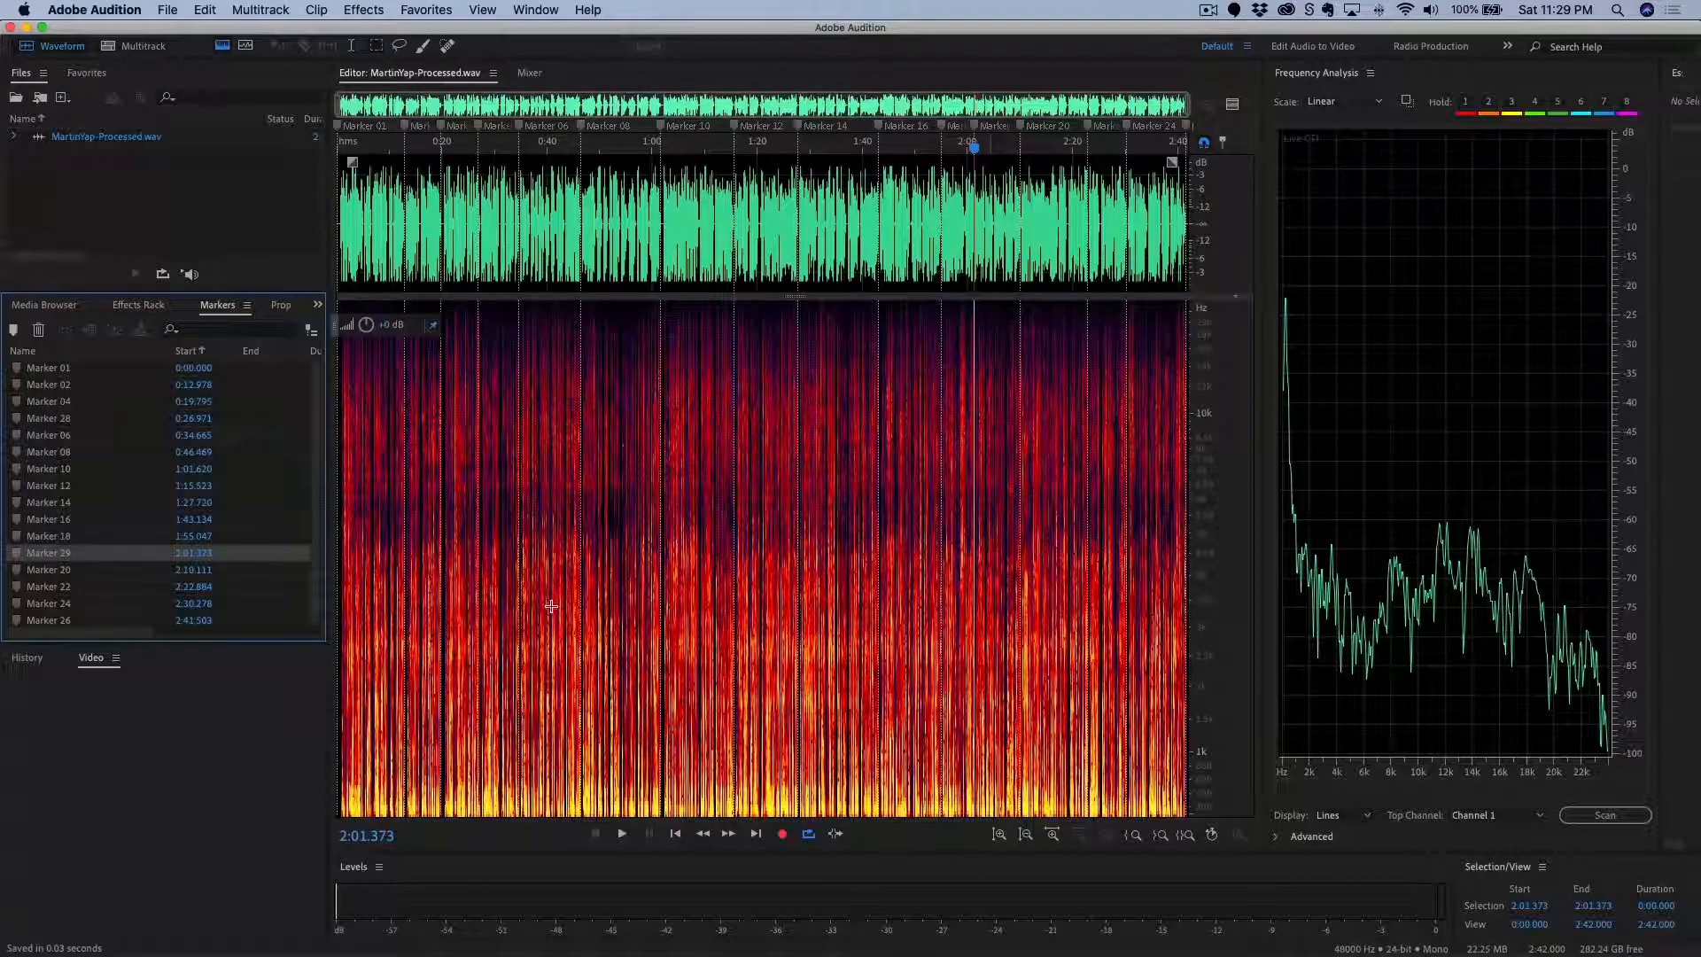
Enlarge the waveform display, highlight the spoken phrase from about 1:20.566 to 1:21.364, and clear the selection.
left_click_drag(803, 288, 820, 506)
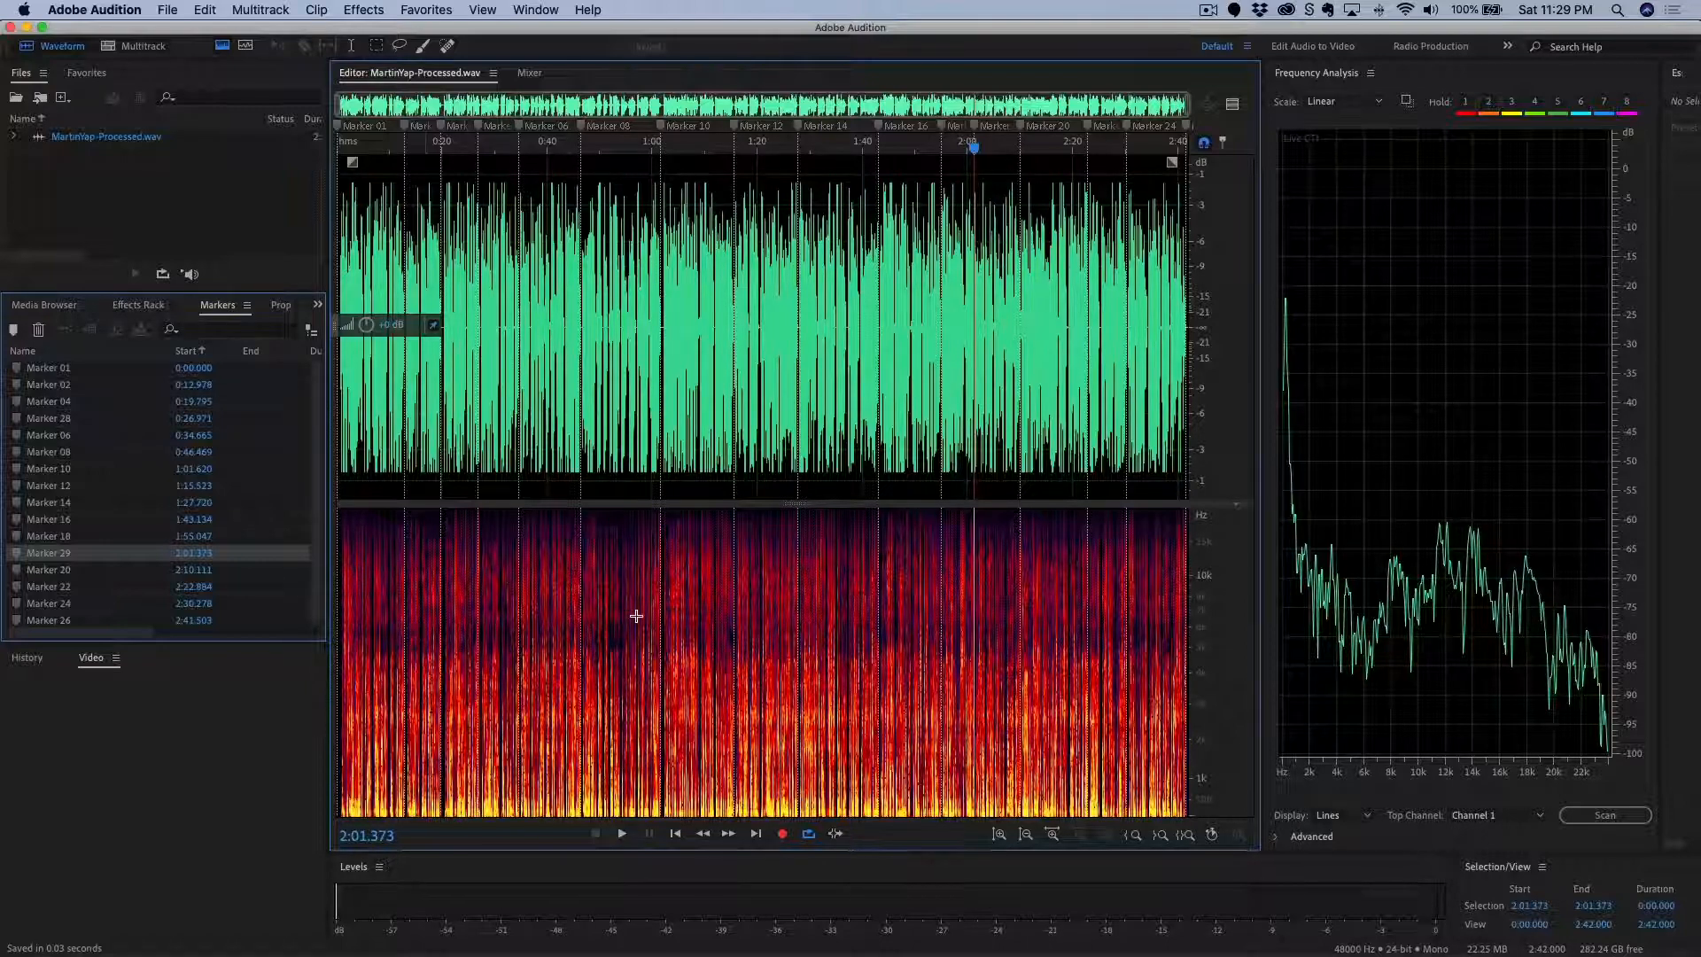
scroll(763, 617, "up", 10)
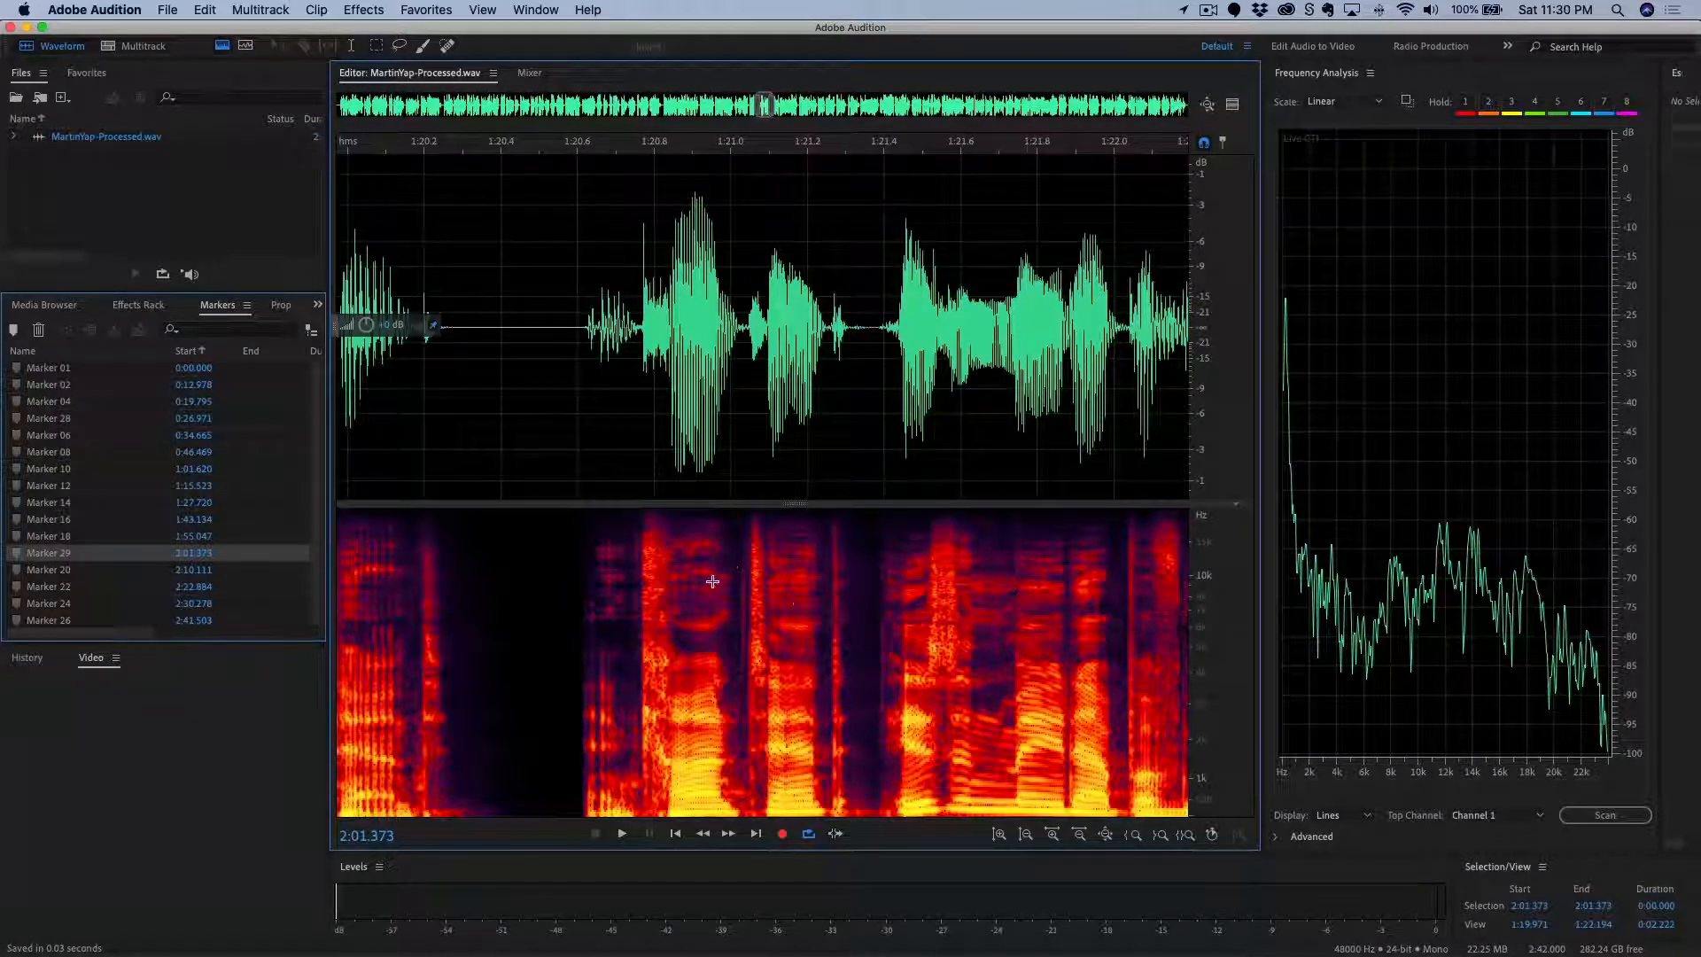
left_click_drag(739, 569, 1002, 577)
left_click(863, 636)
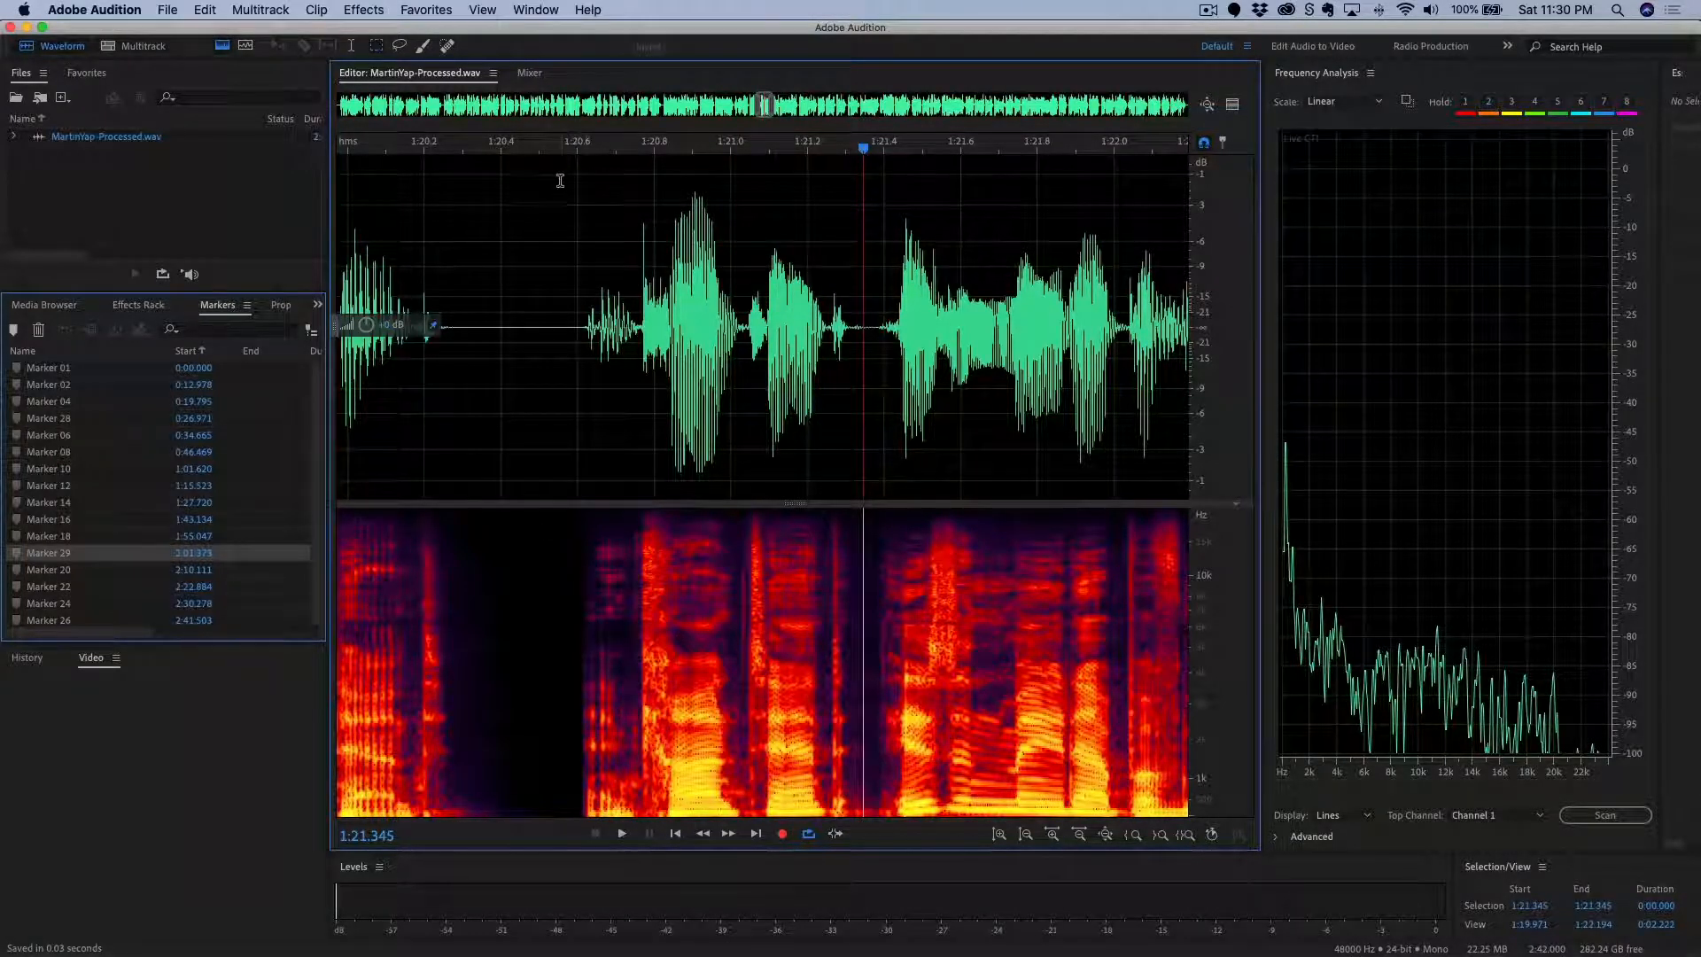
left_click_drag(564, 180, 871, 214)
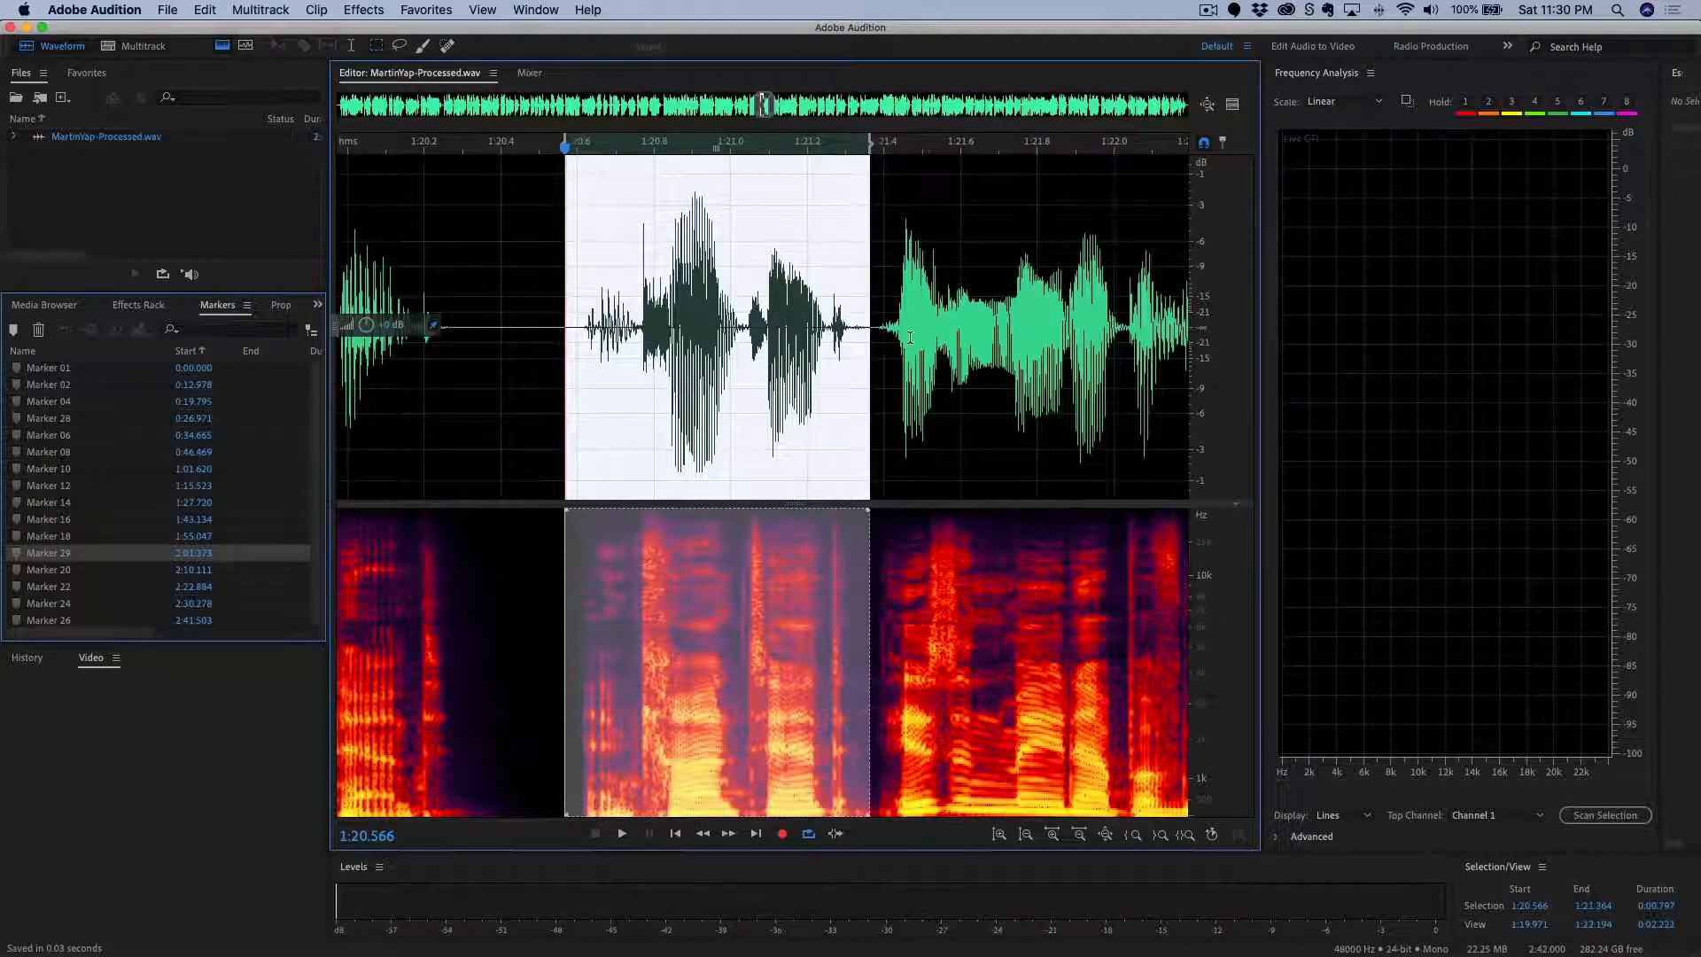
left_click(470, 394)
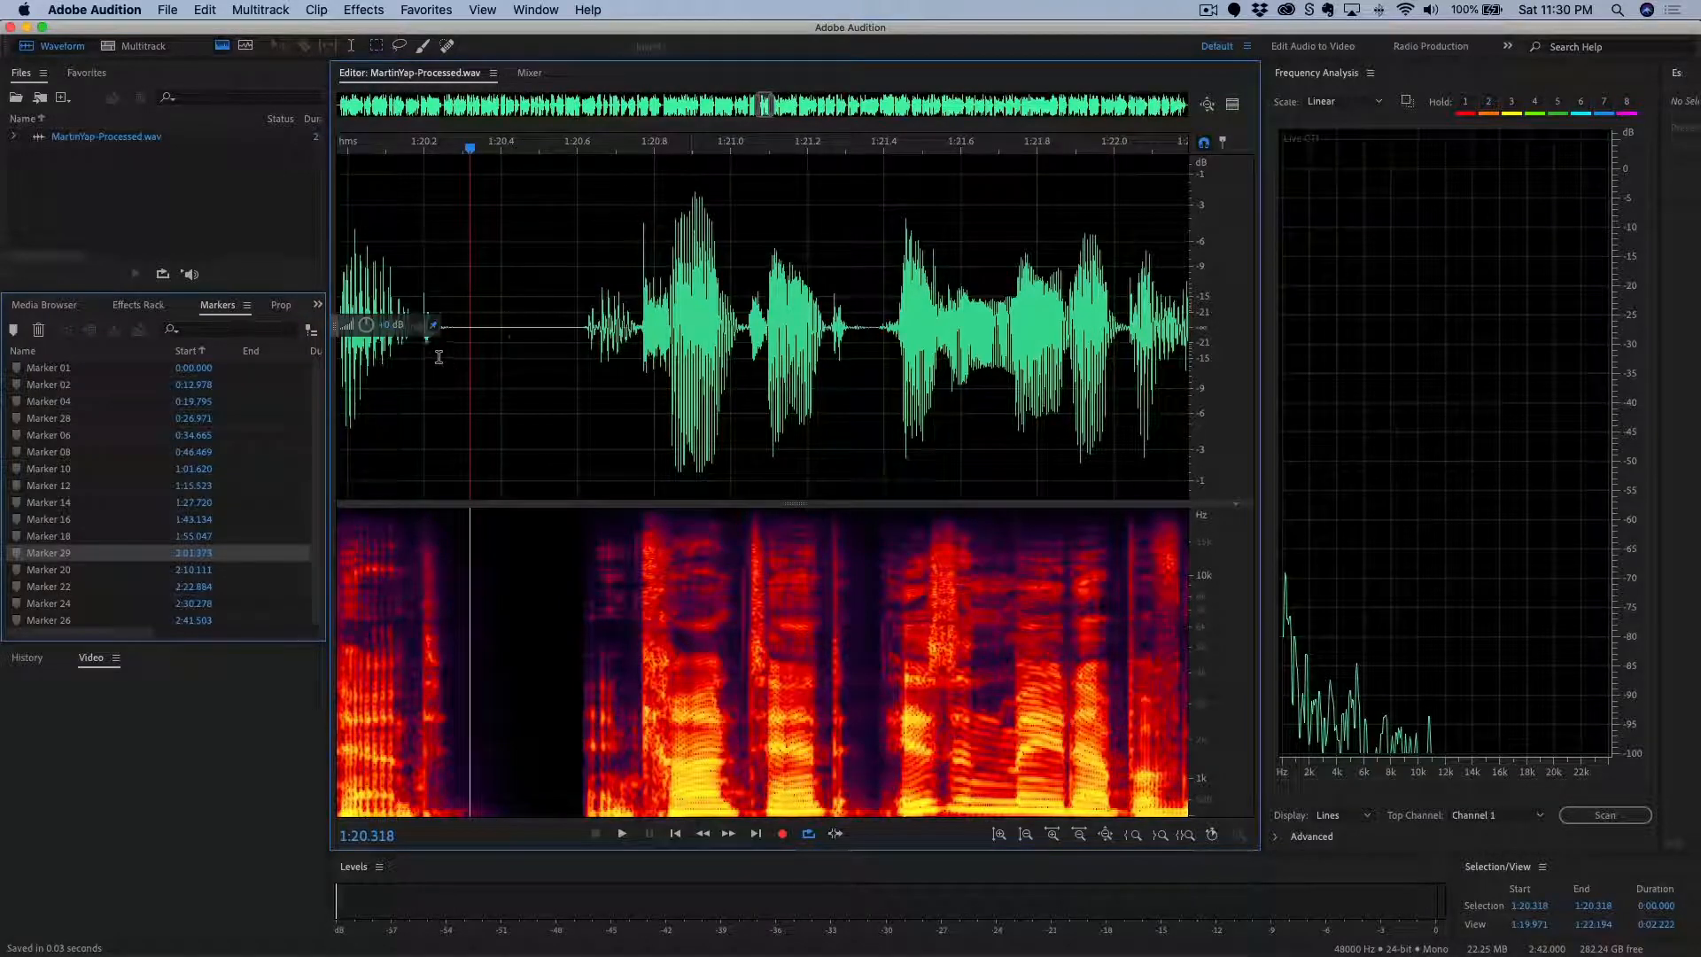
Try amplifying the whole voice-over strongly in repeated gain adjustments, then lowering its gain again.
left_click_drag(369, 332, 426, 322)
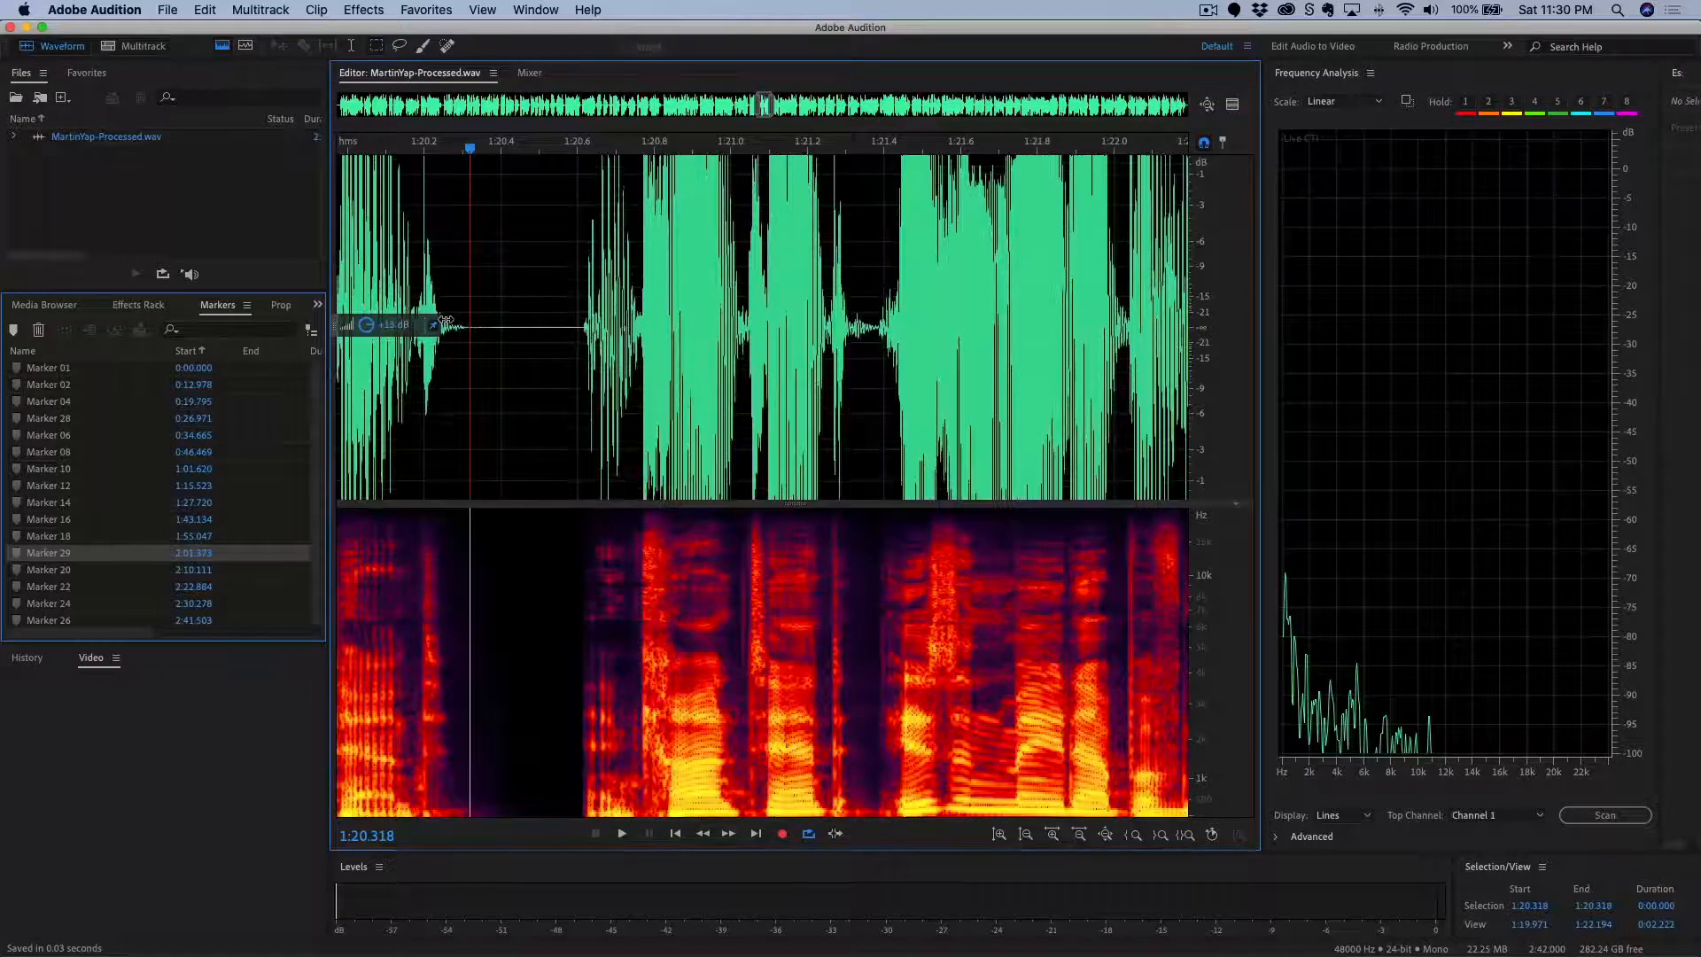
left_click_drag(446, 320, 453, 322)
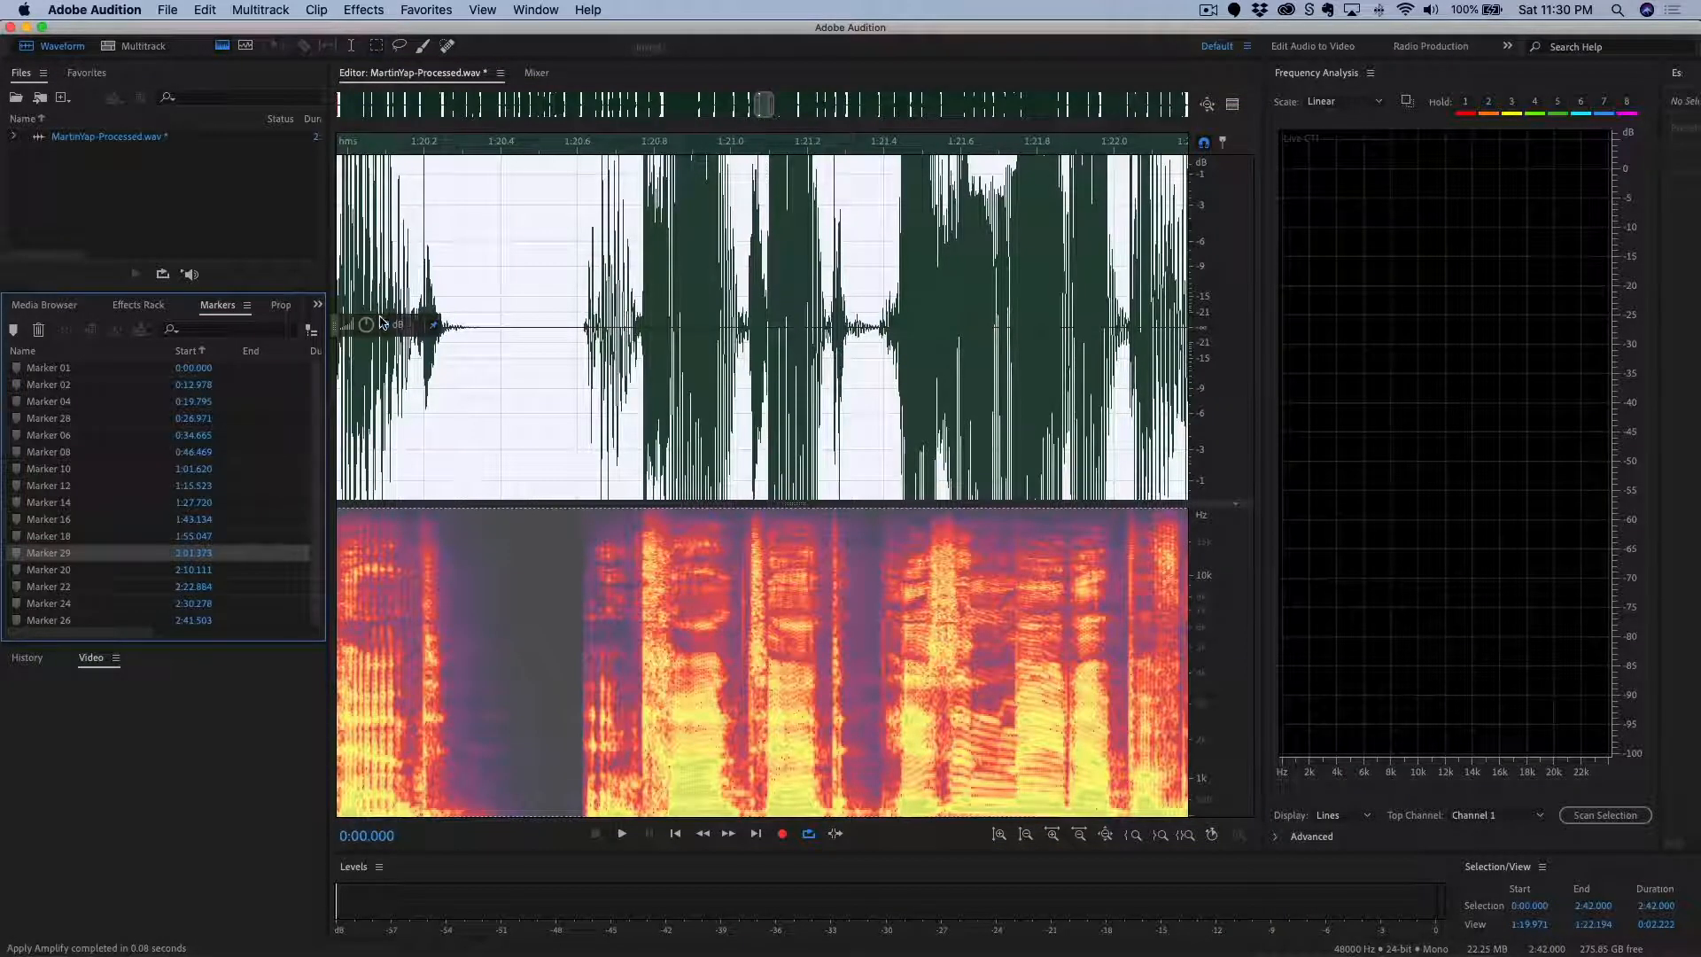
left_click_drag(369, 328, 511, 319)
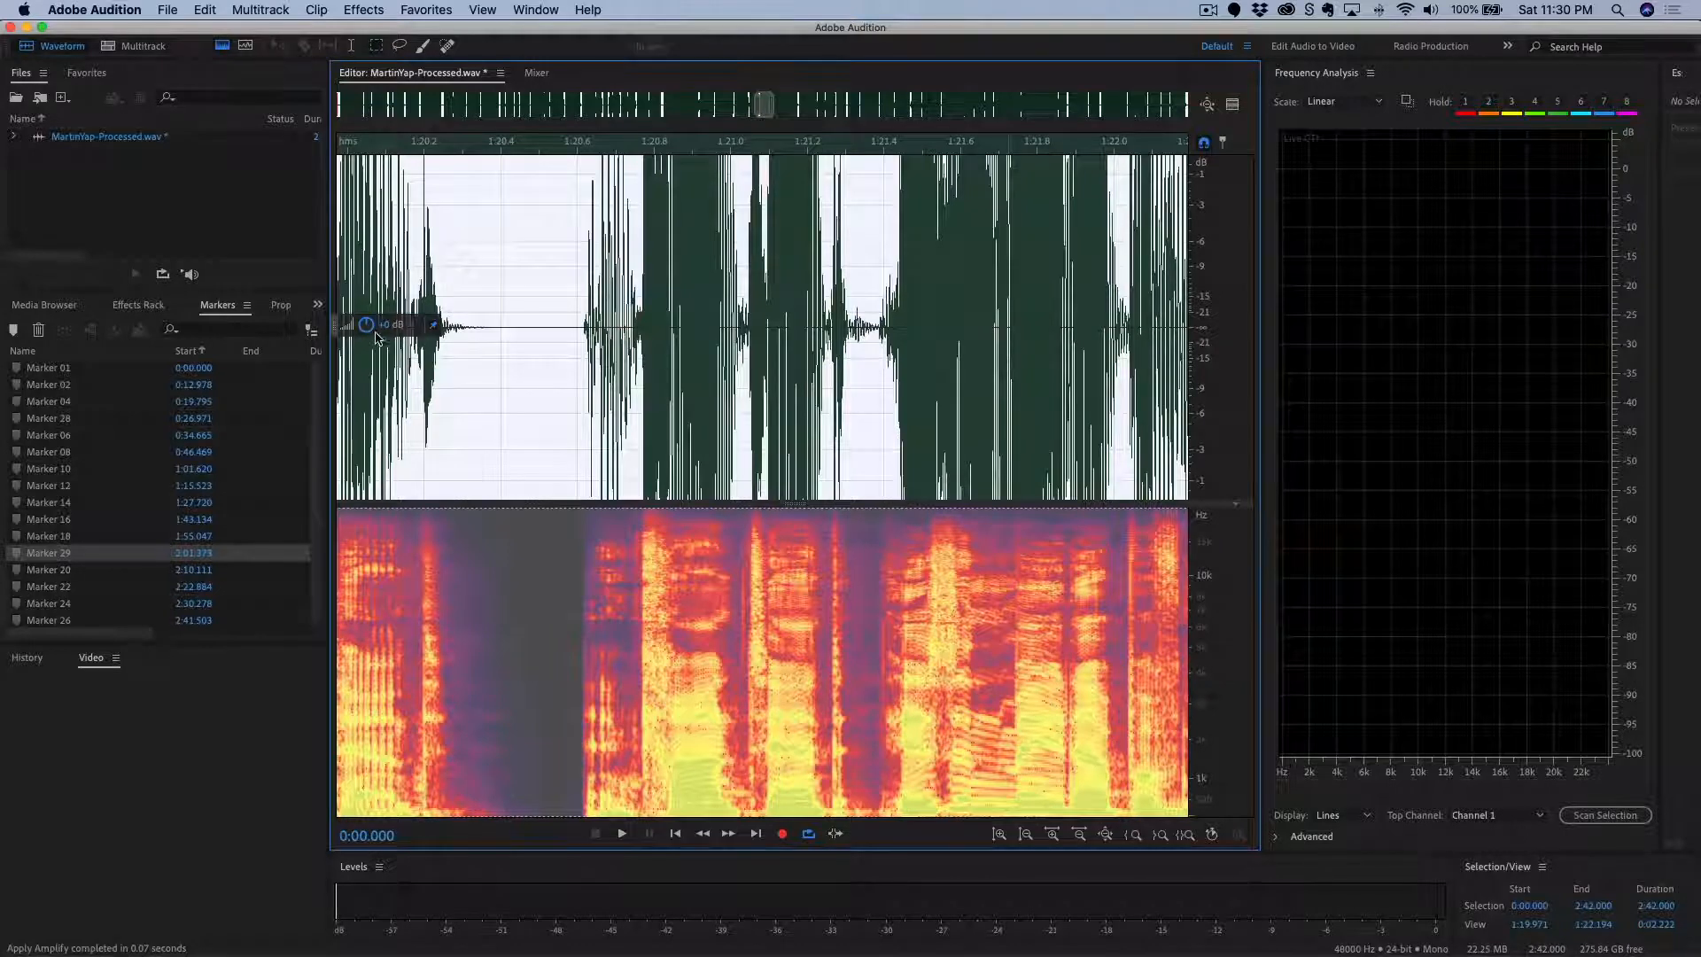
left_click_drag(369, 327, 308, 345)
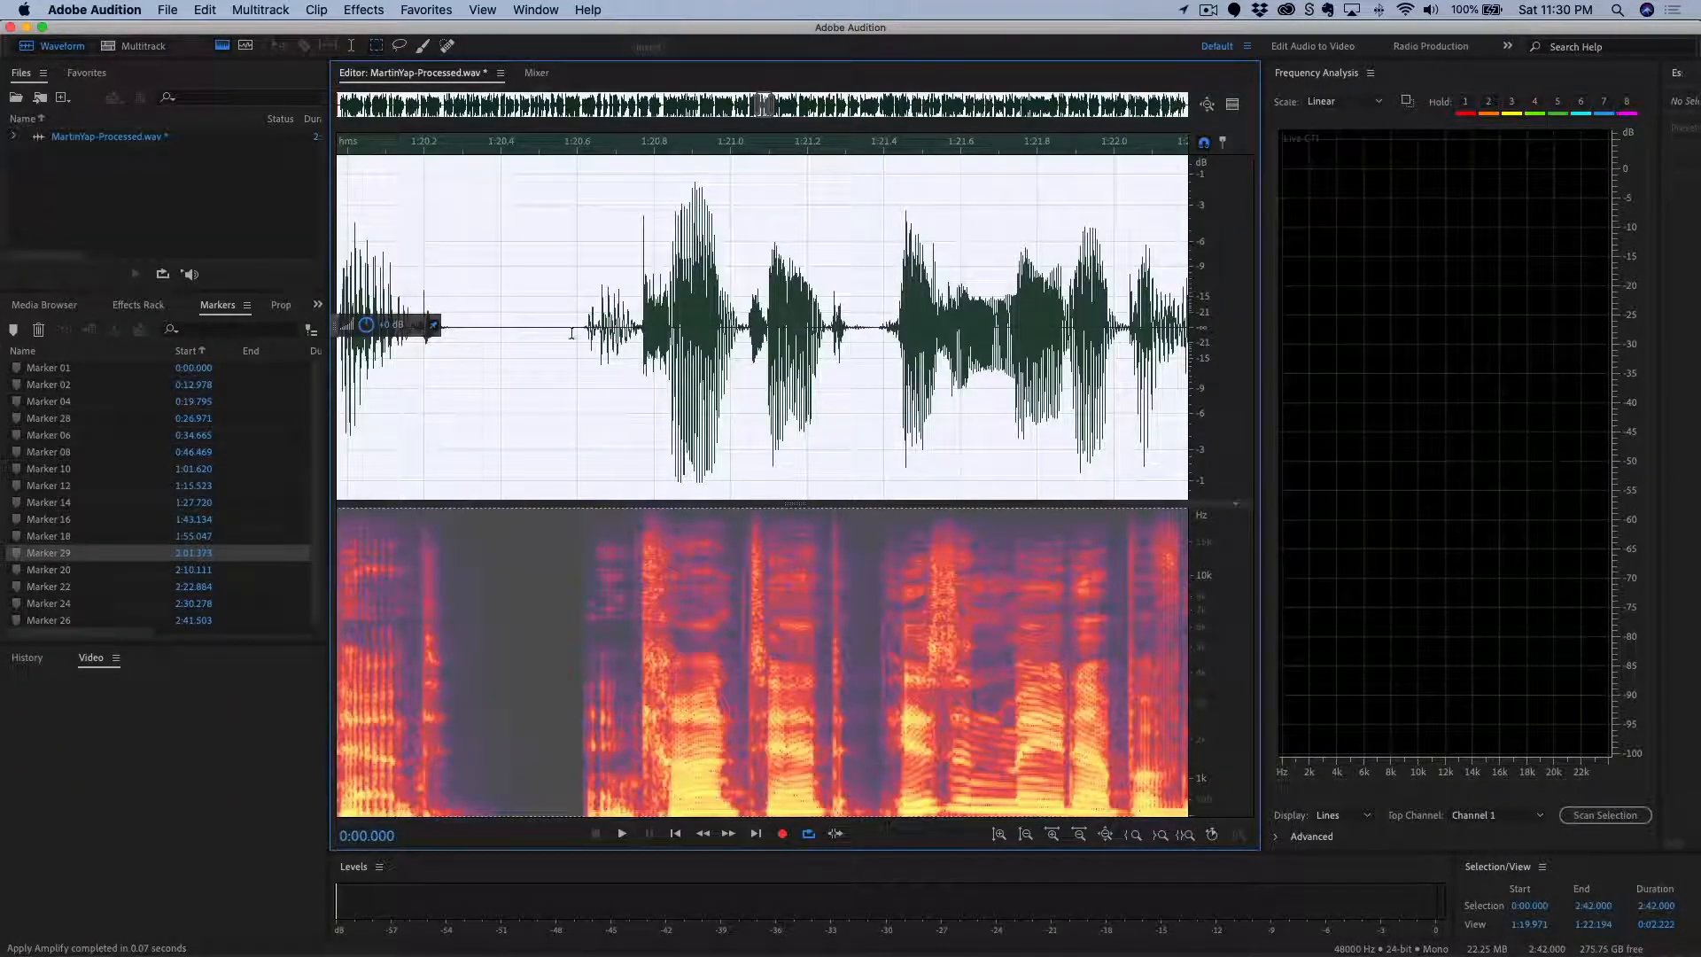
Examine the amplified waveform for distortion along the recording and undo the gain changes.
scroll(762, 487, "right", 10)
scroll(1098, 346, "right", 3)
scroll(1090, 407, "right", 8)
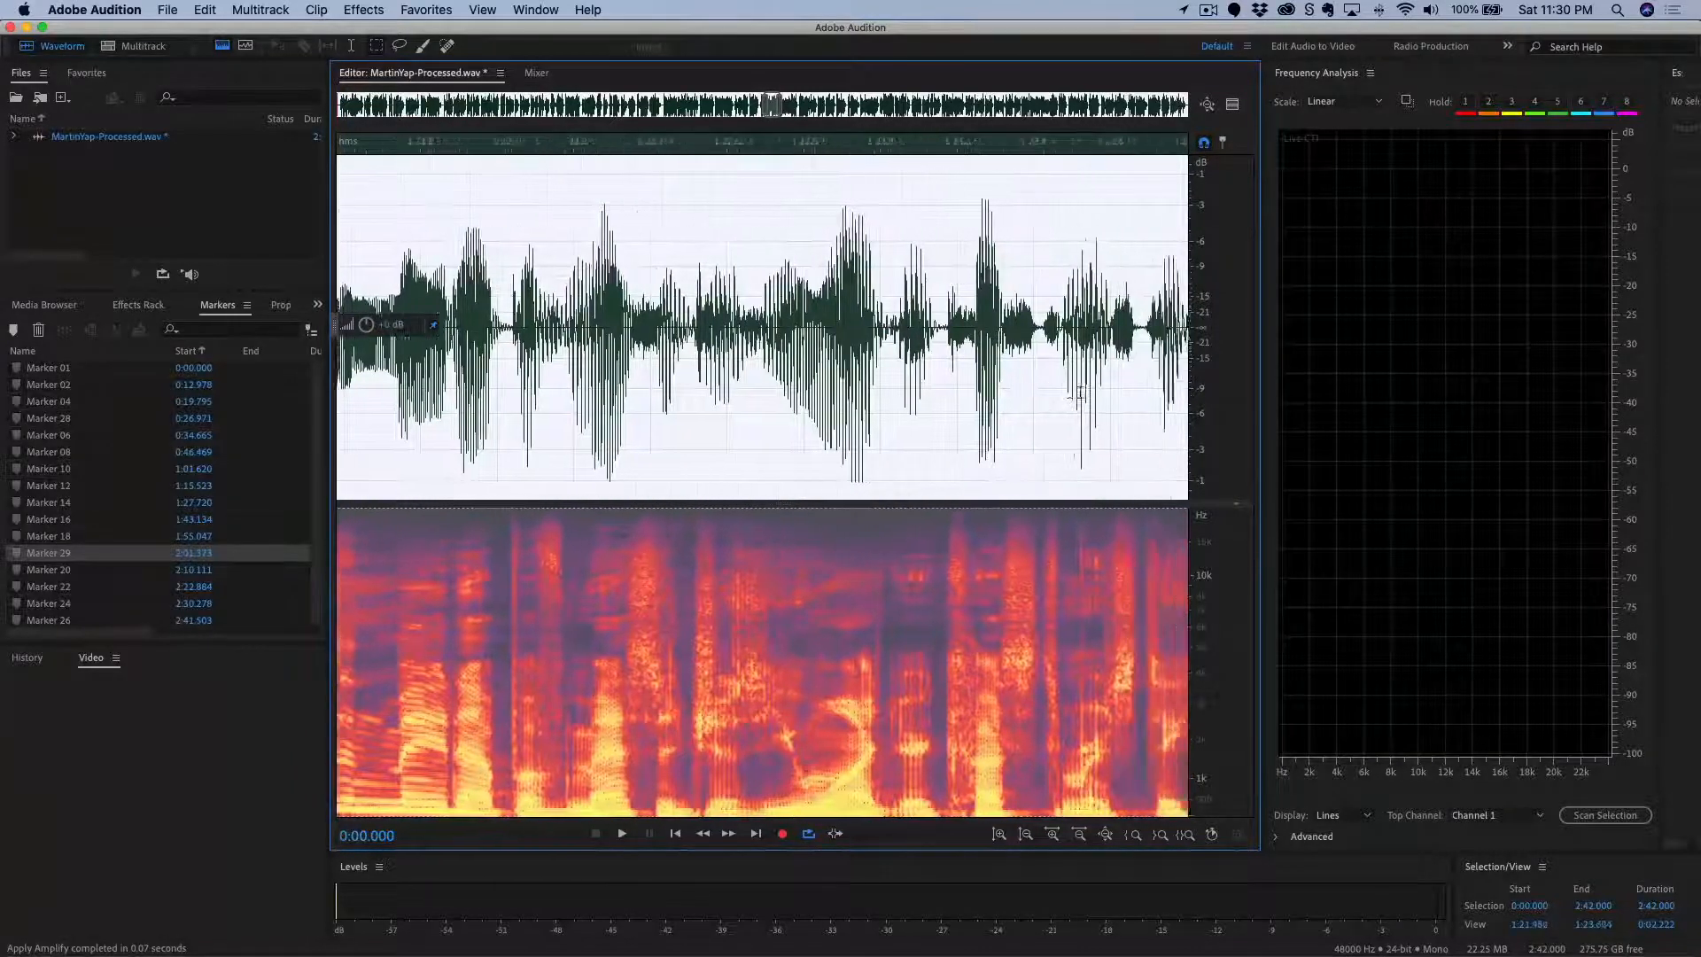
scroll(1079, 392, "right", 5)
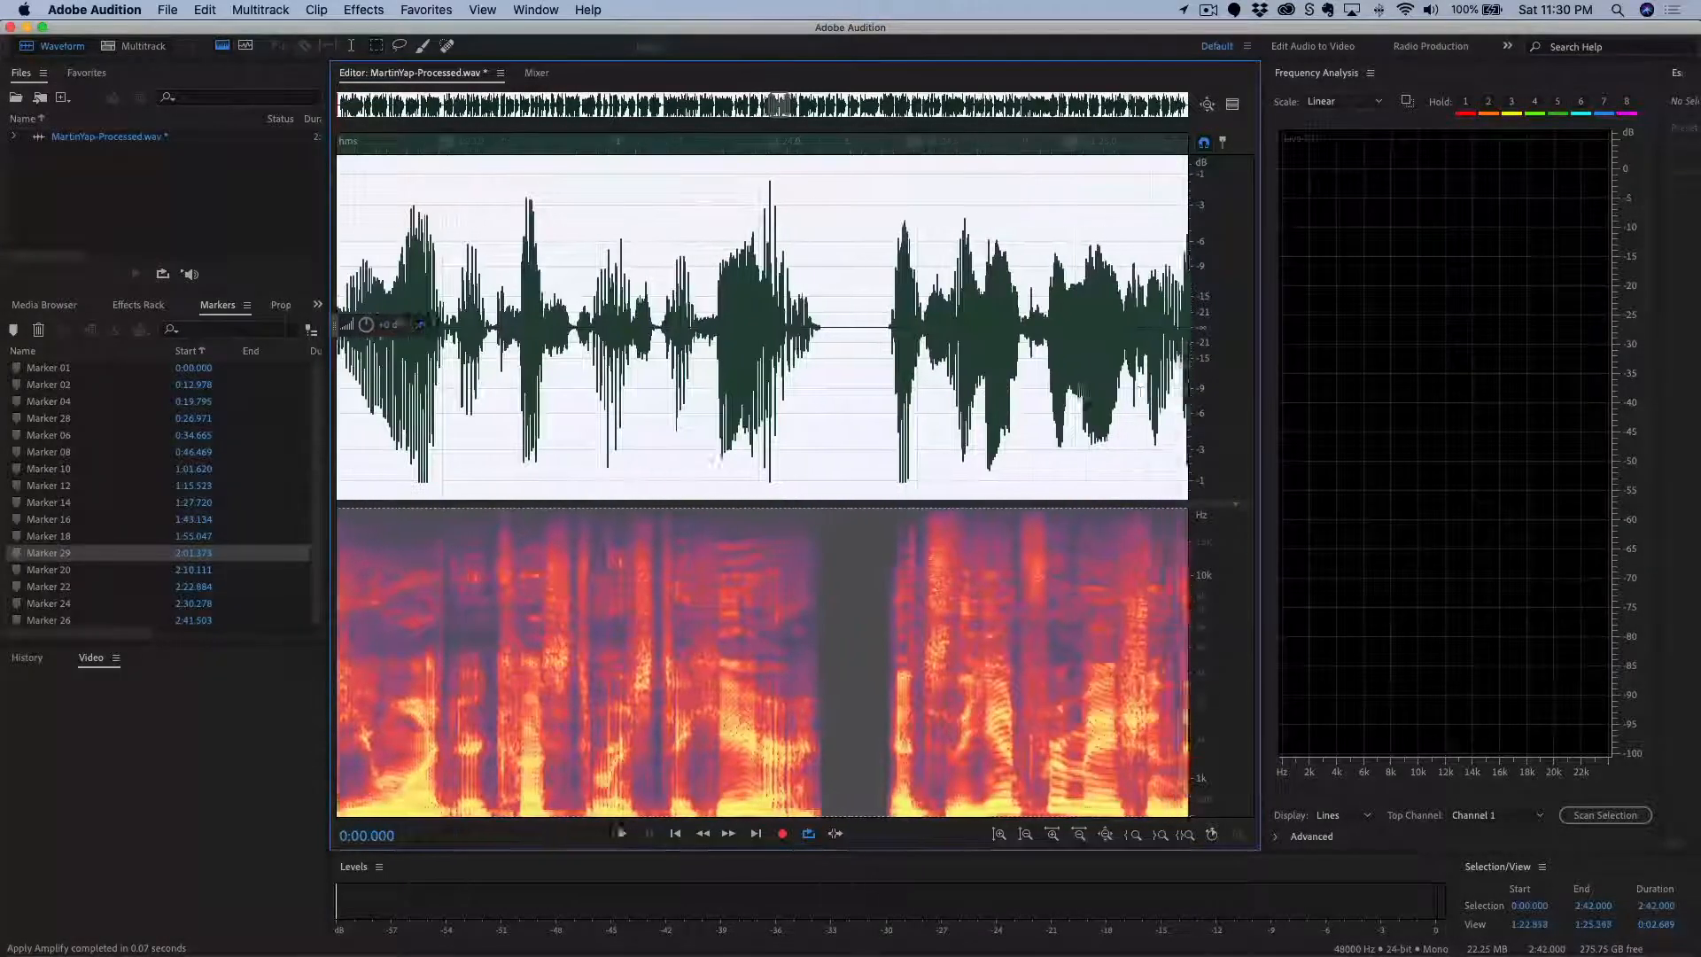
scroll(1079, 393, "down", 10)
scroll(1079, 392, "down", 5)
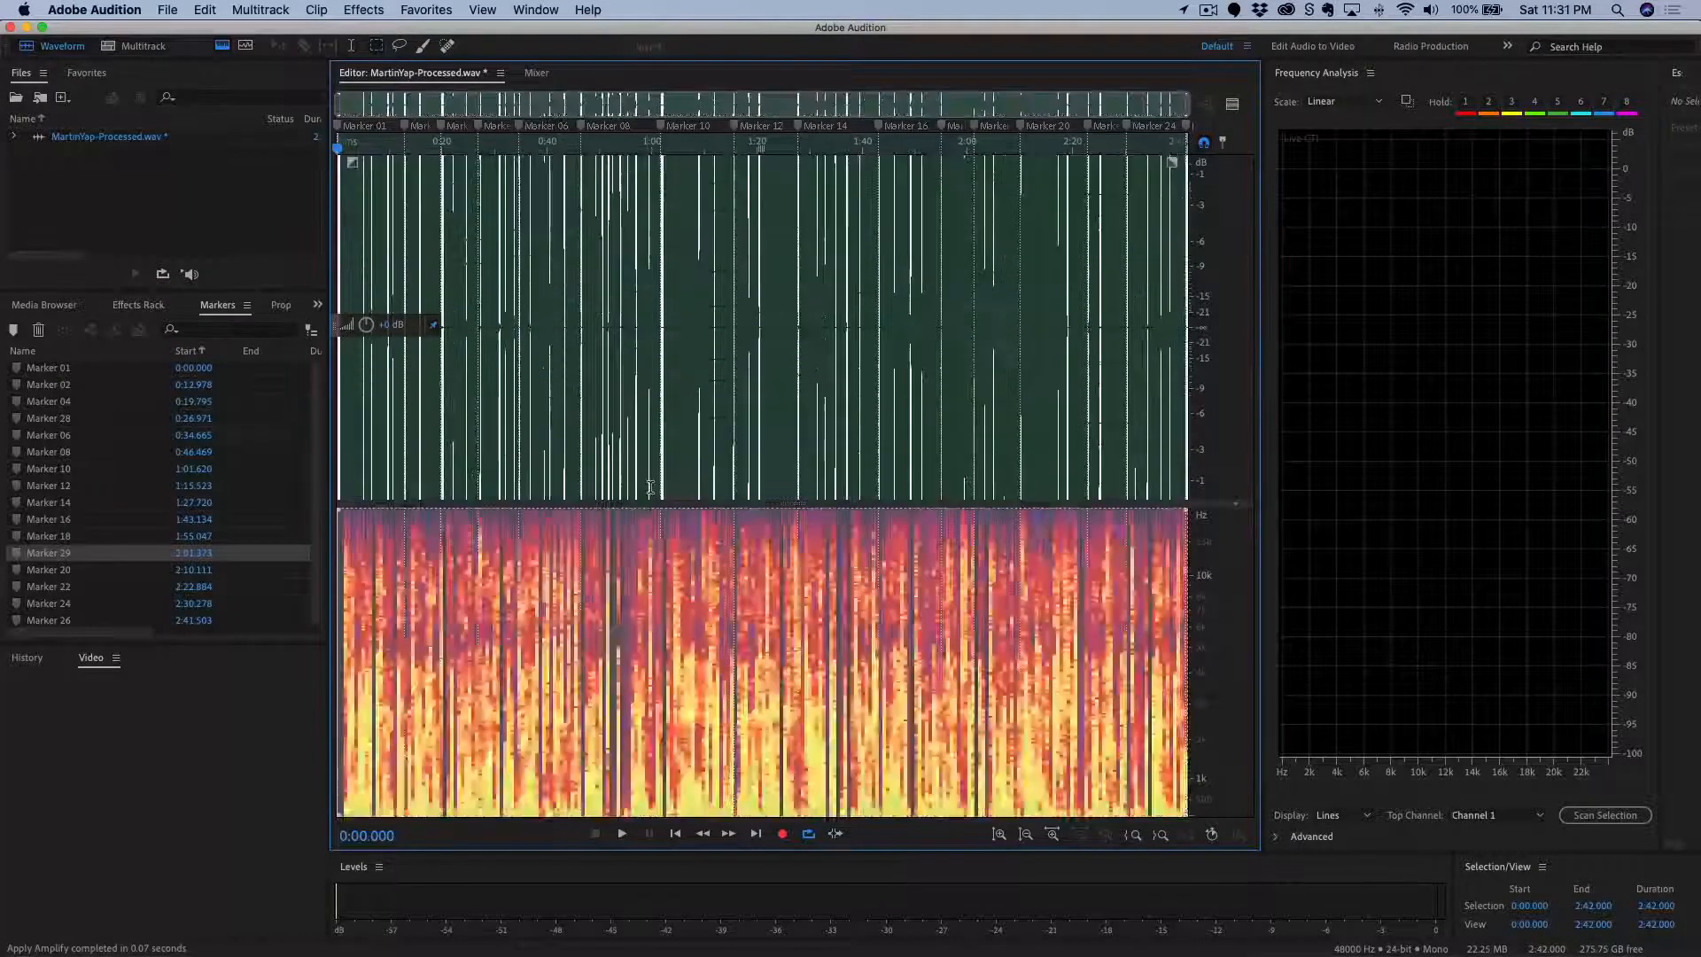
key("super+z")
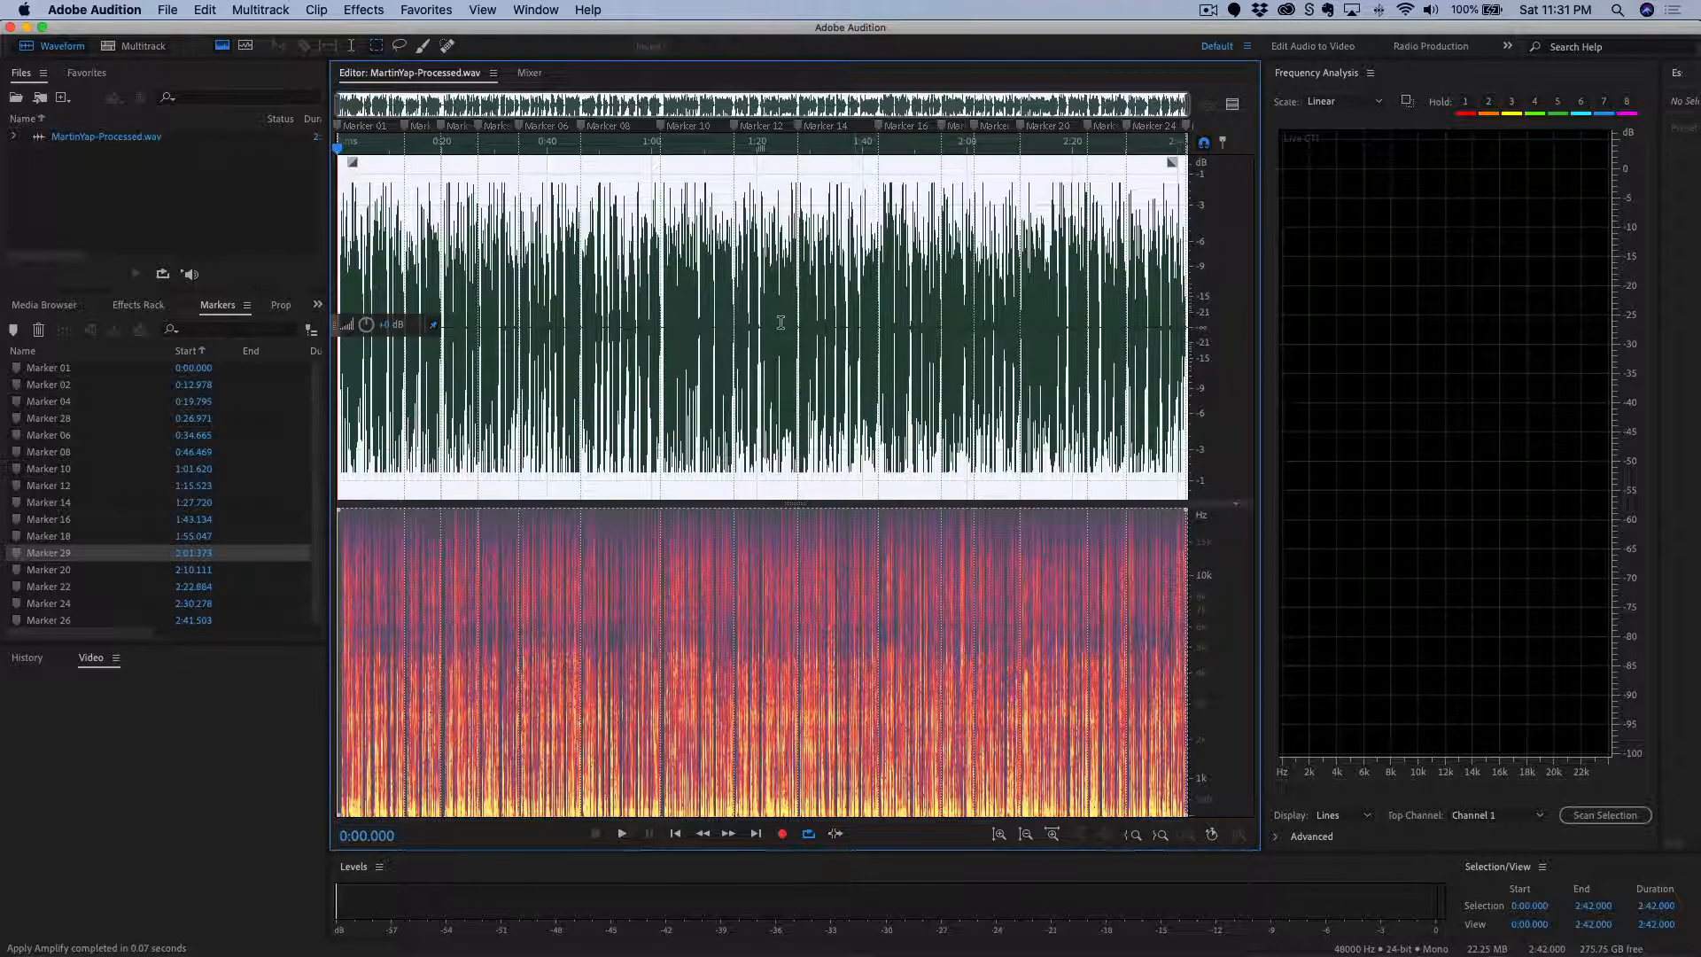
Review the available Amplitude and Compression effects without applying any, and deselect the audio.
left_click(358, 12)
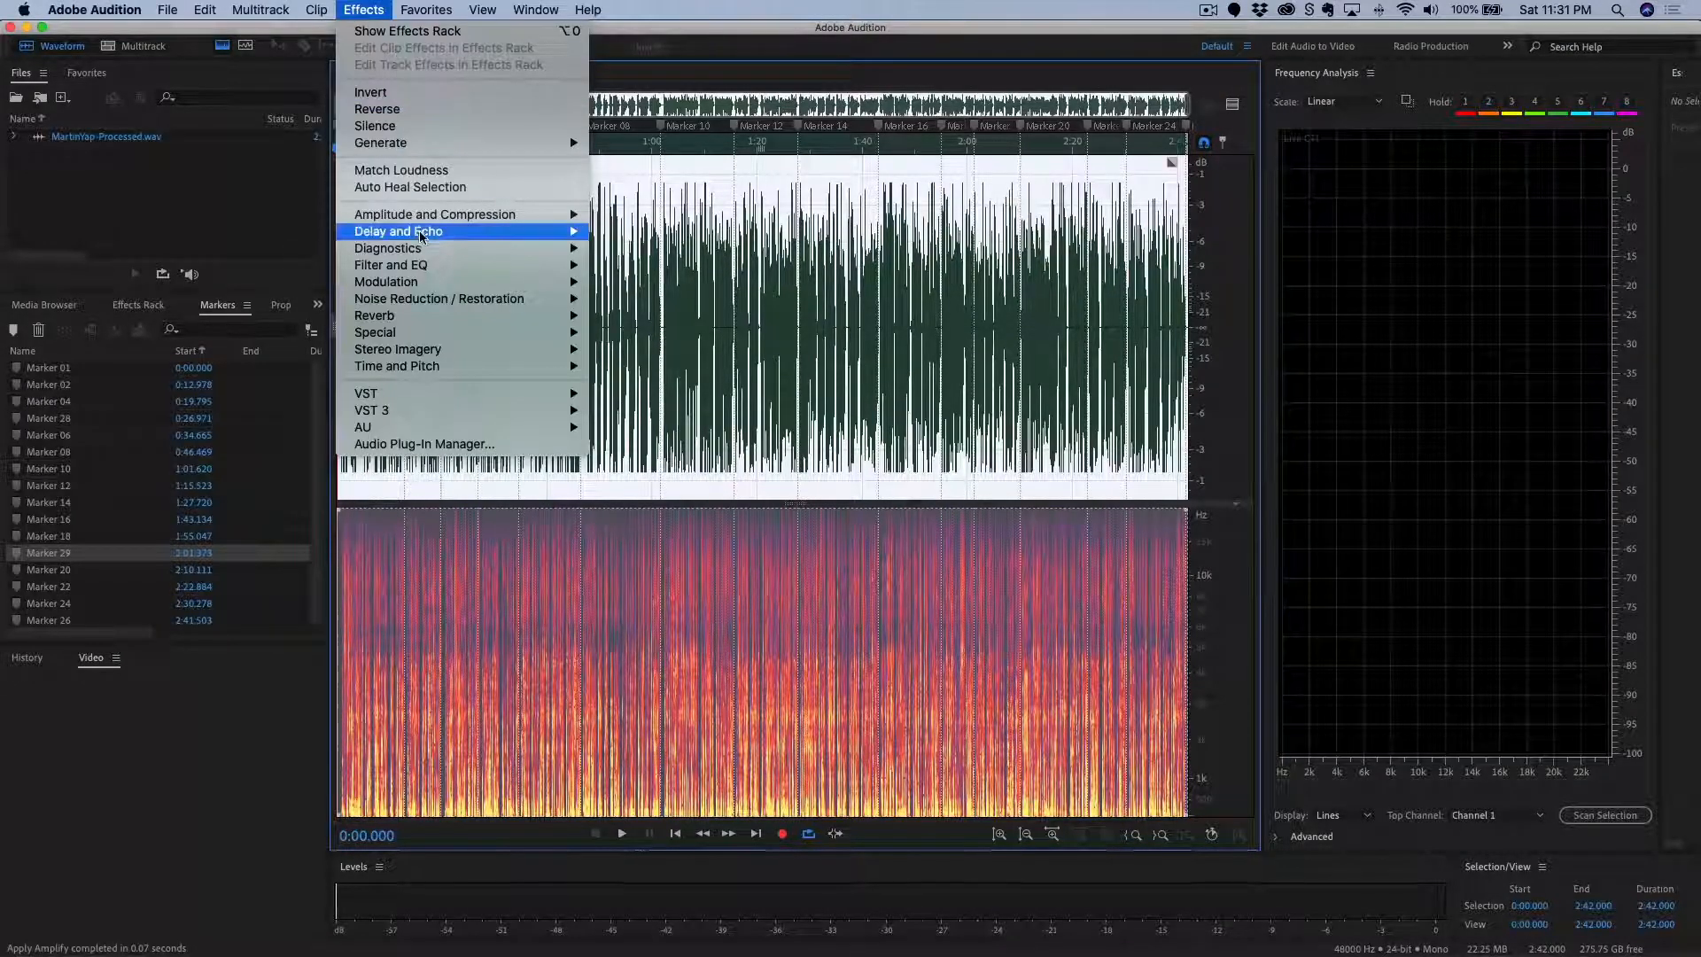
mouse_move(423, 217)
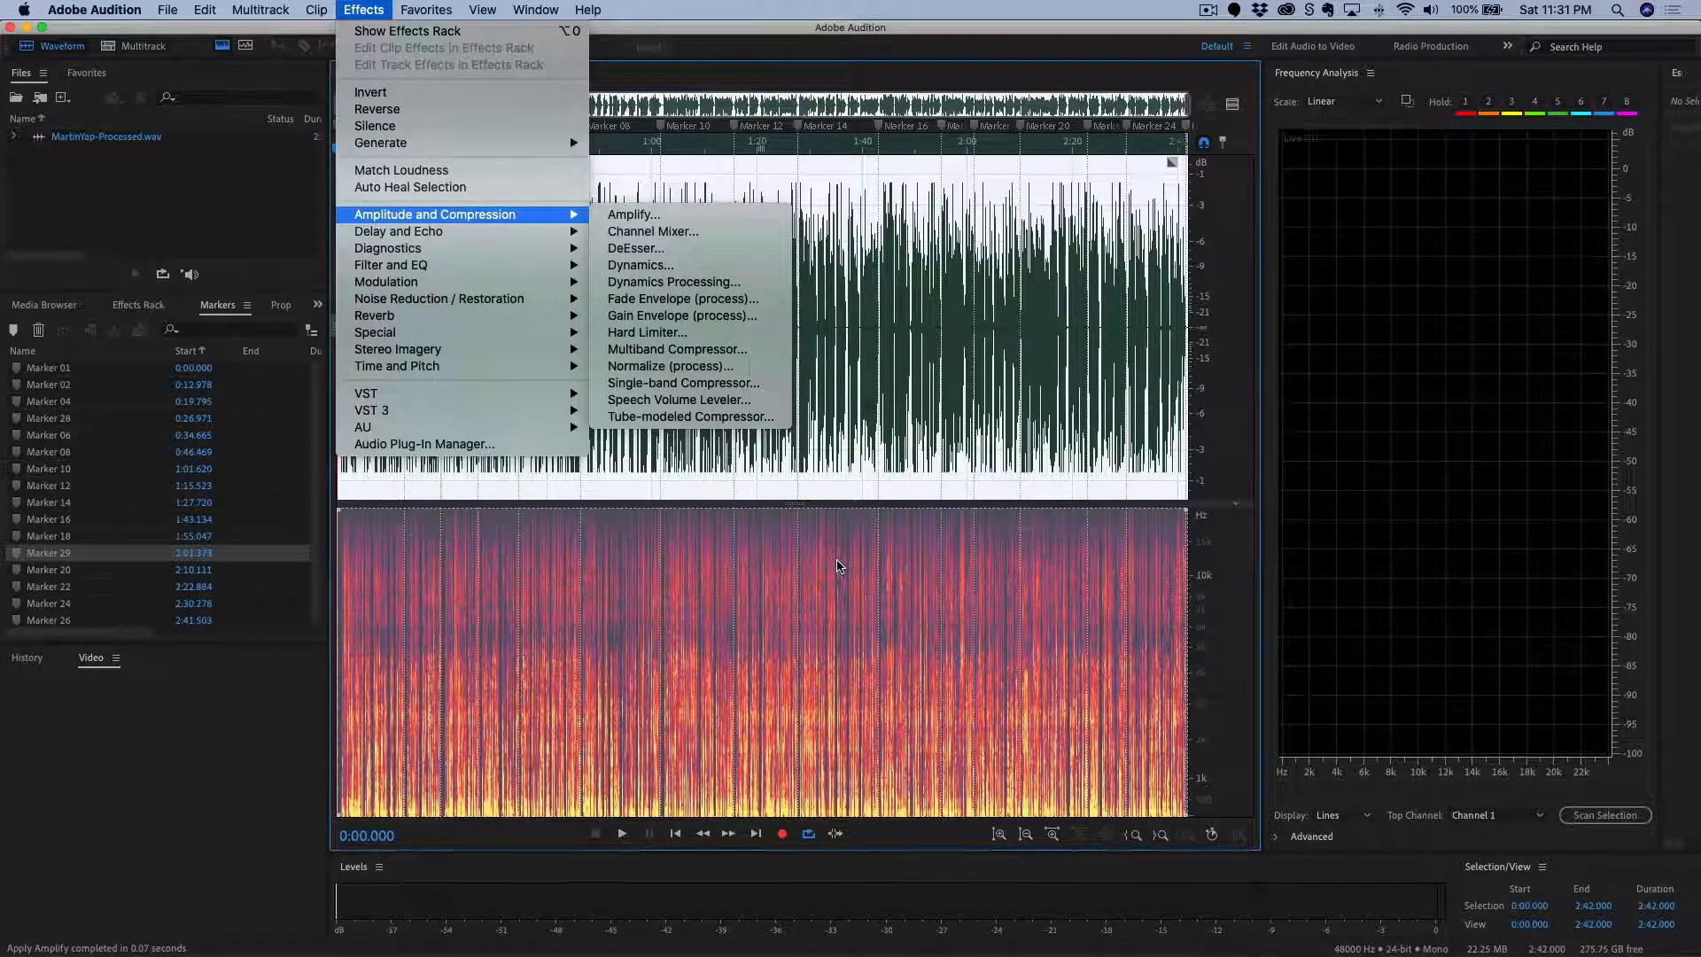
left_click(856, 601)
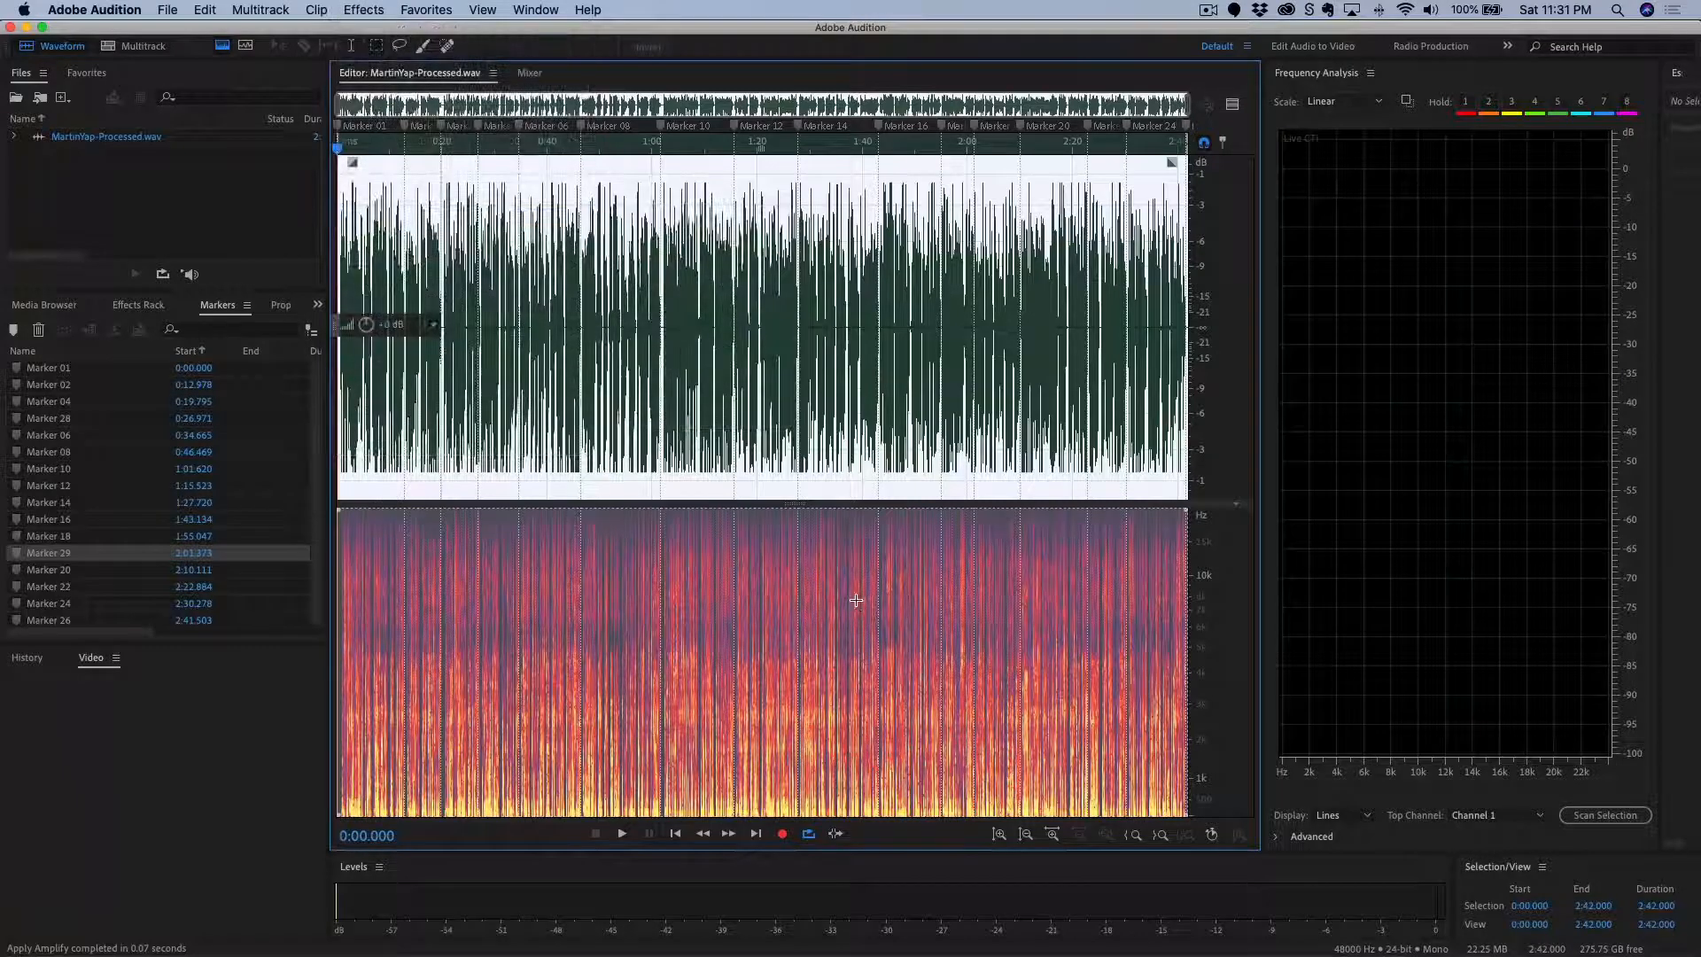
left_click(810, 480)
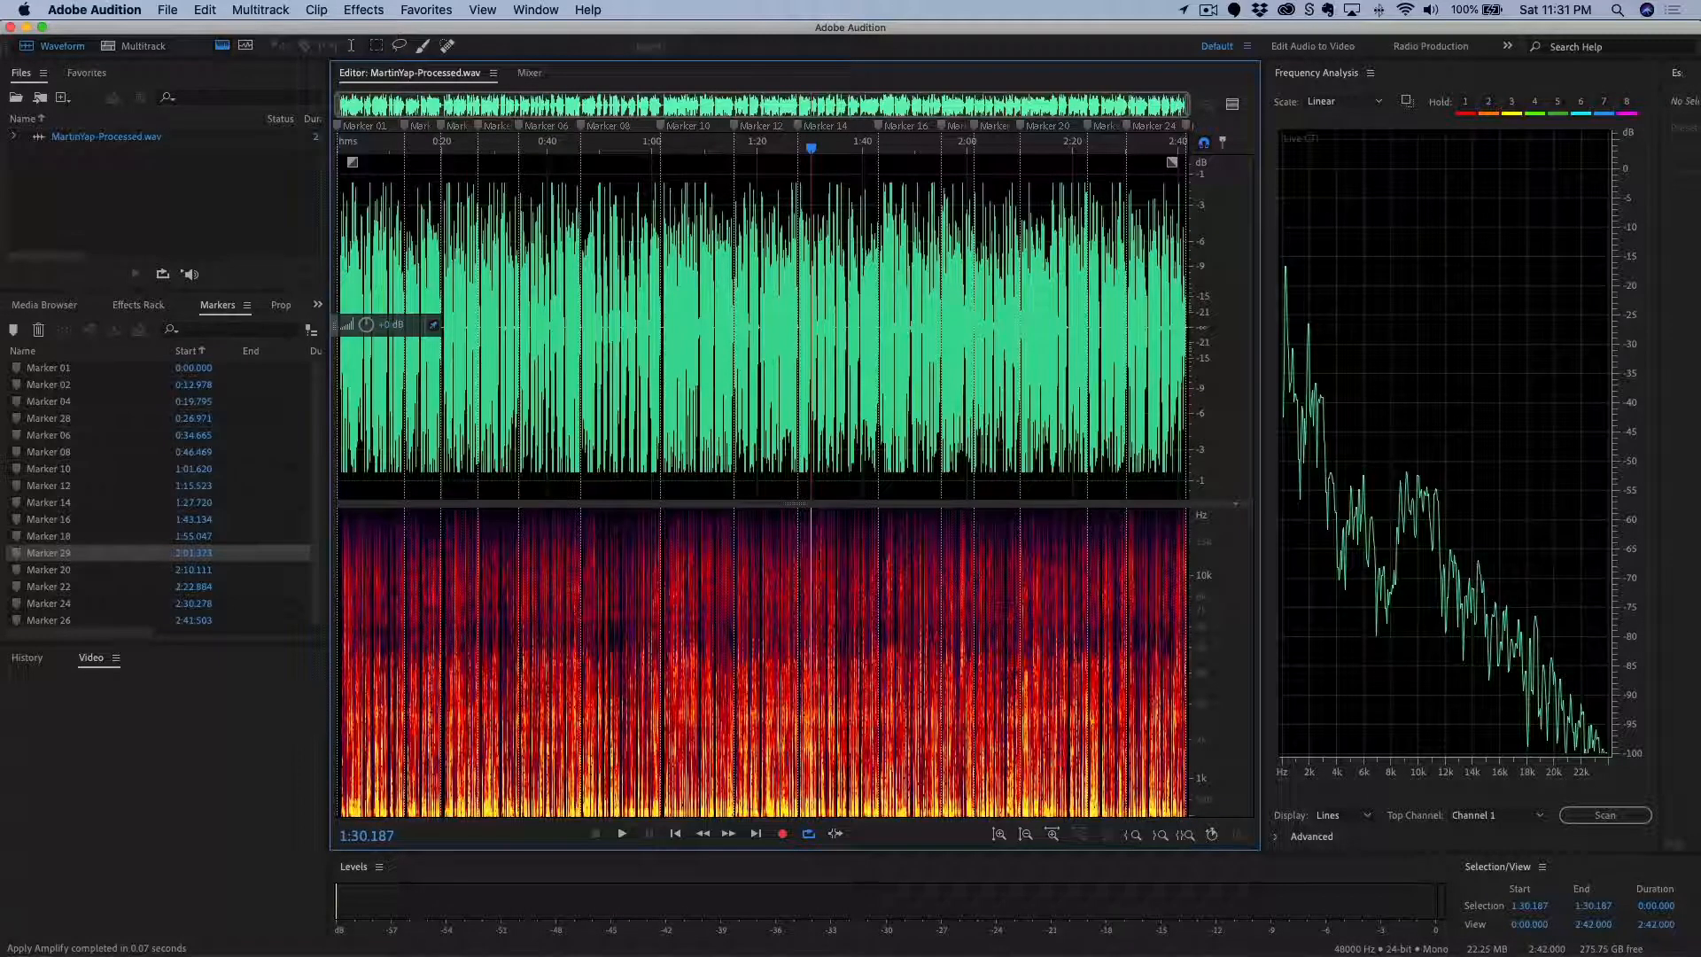
Switch to the Integrated Customer Management document in Word and examine how script paragraphs pair with the infographic sections.
left_click_drag(1700, 177, 419, 28)
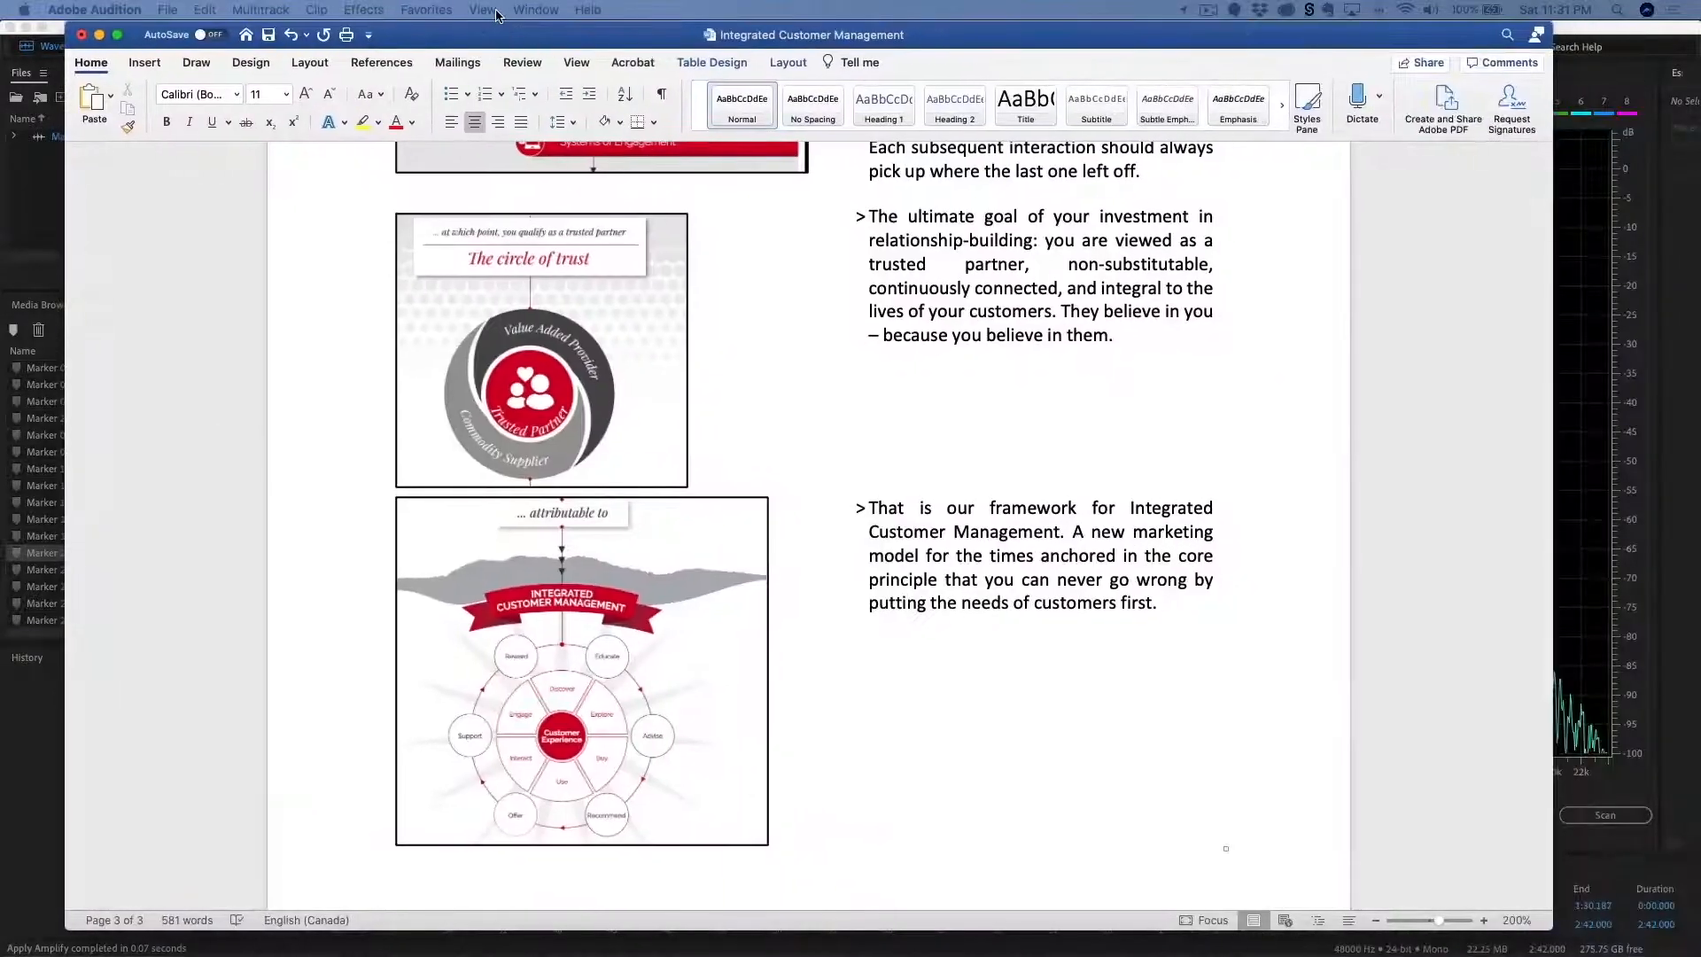
scroll(1117, 399, "up", 20)
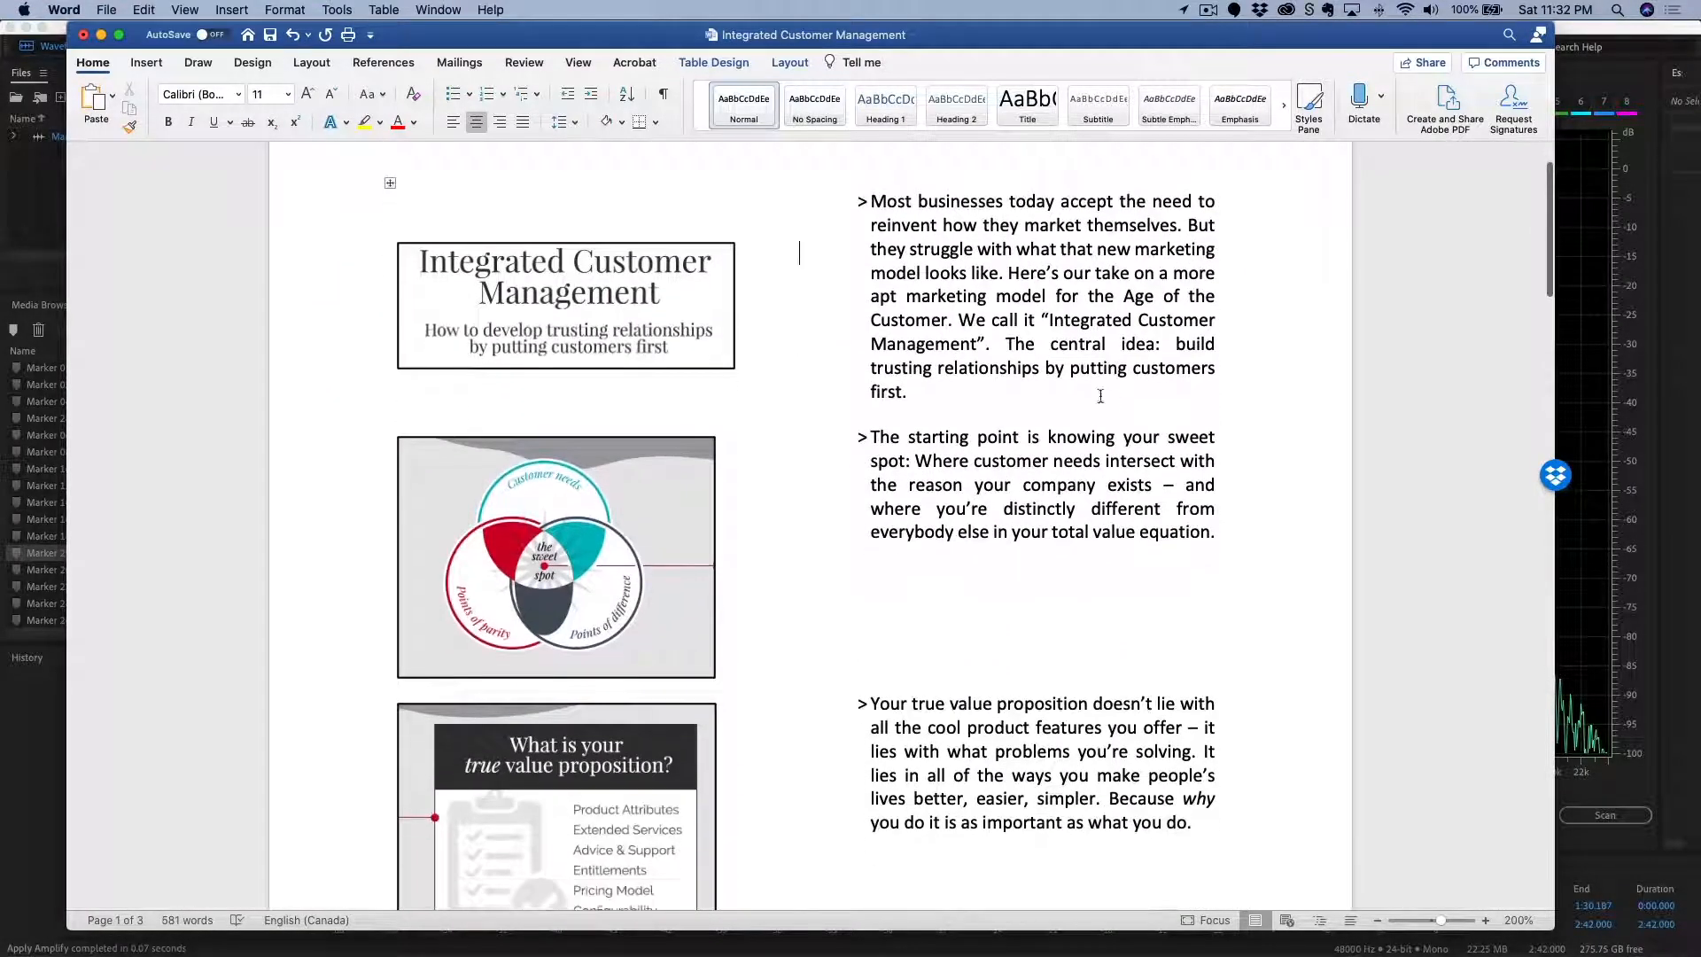
scroll(597, 558, "down", 3)
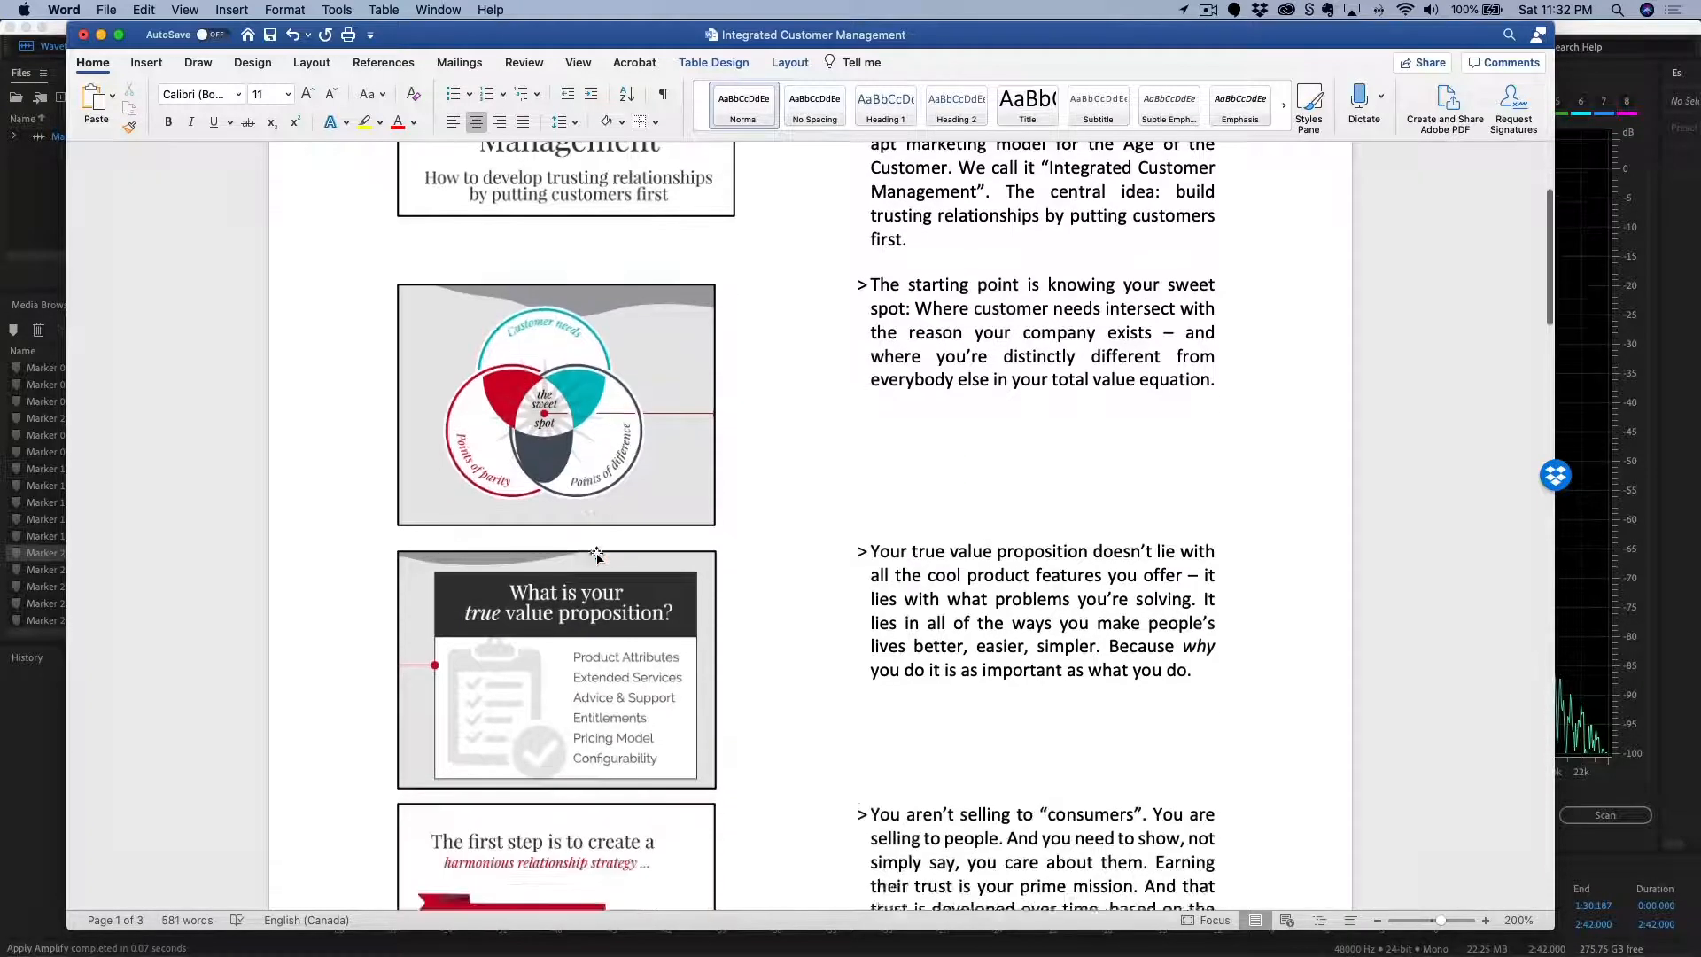
scroll(636, 521, "down", 3)
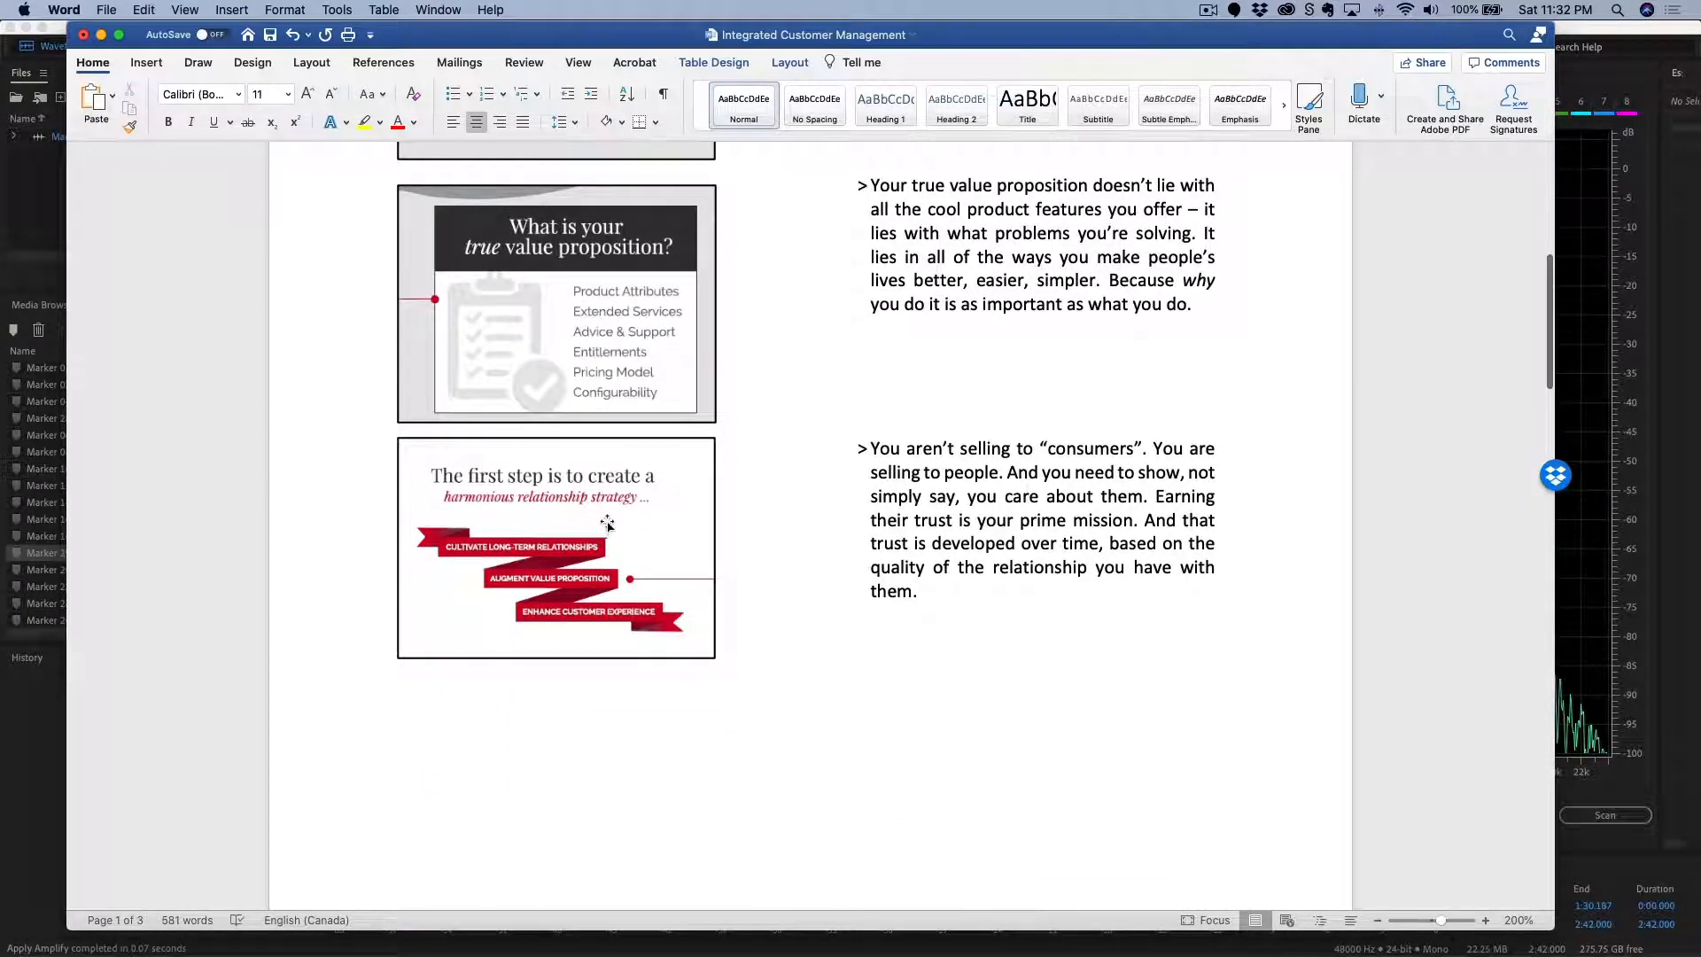
scroll(608, 524, "up", 7)
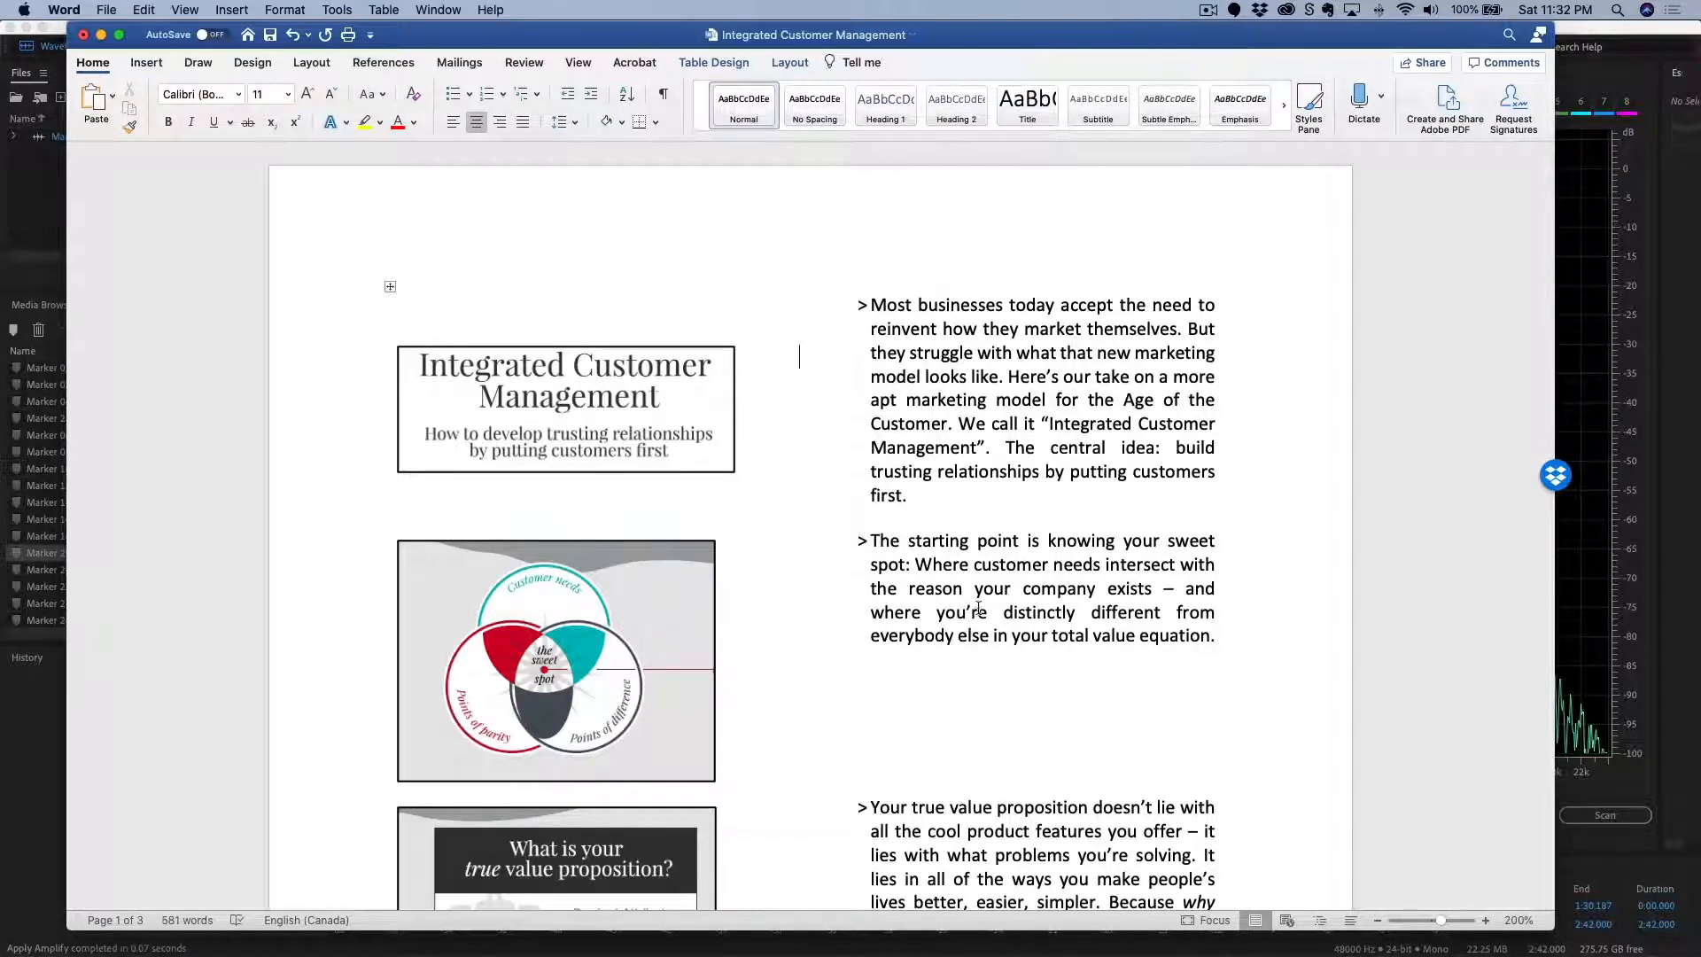
scroll(942, 629, "down", 10)
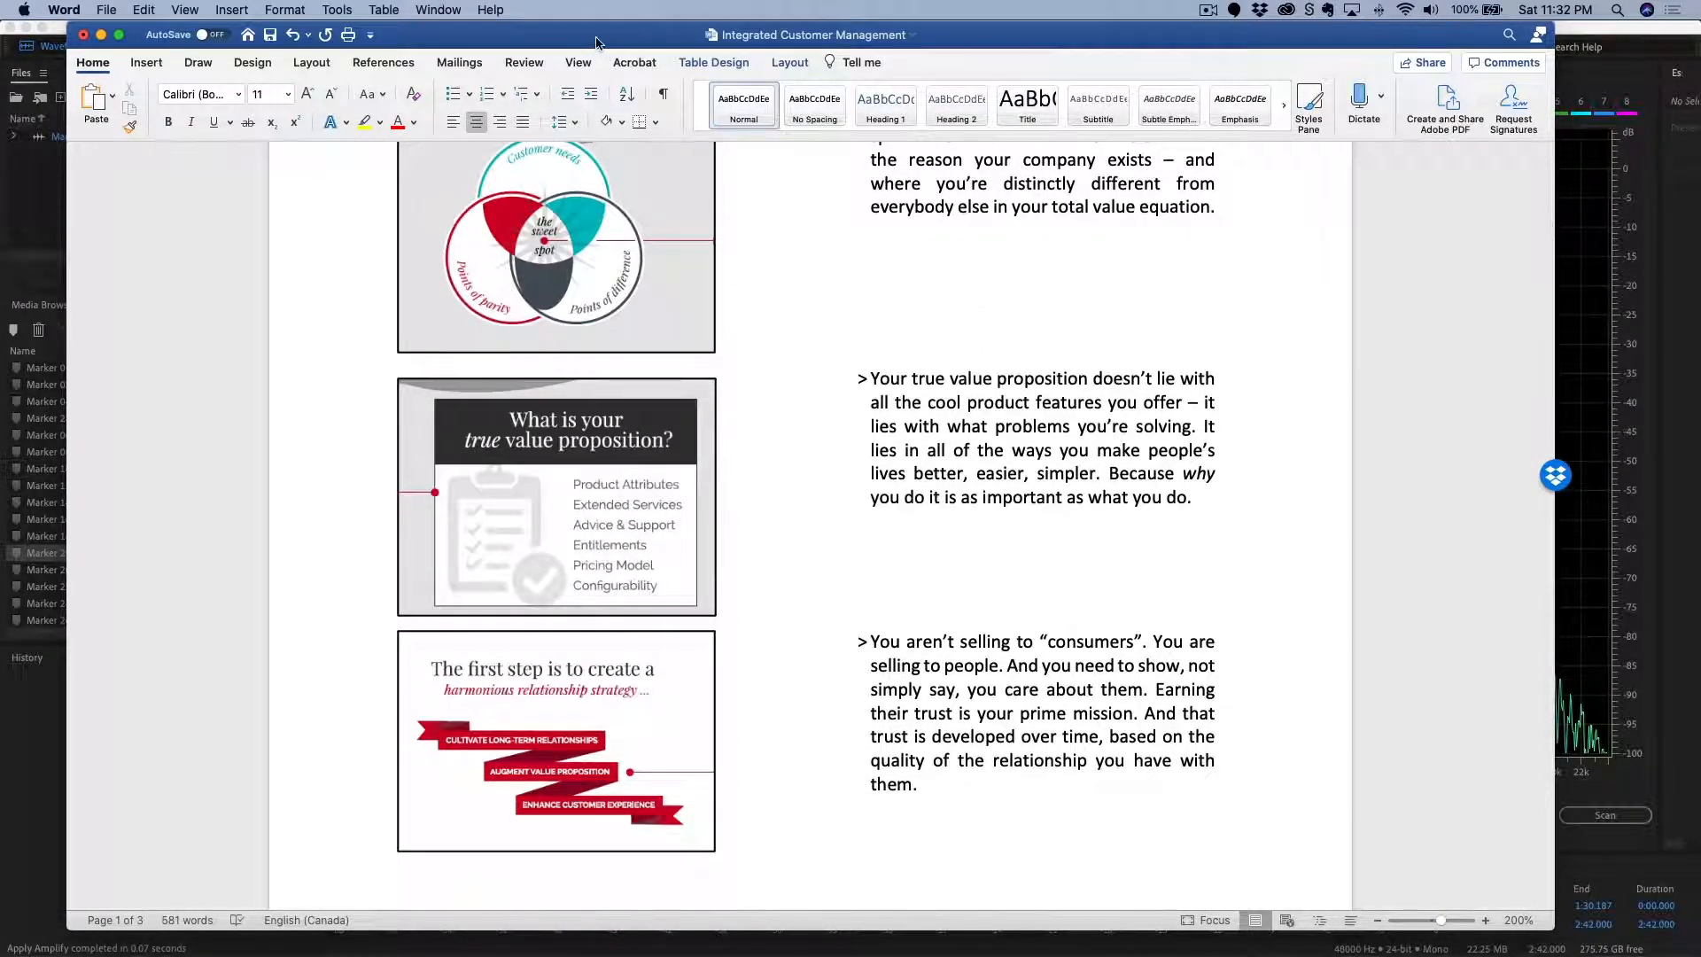
Narrow the Word script window and place it beside the audio waveform, then bring Adobe Audition back to the front.
left_click_drag(587, 42, 1379, 44)
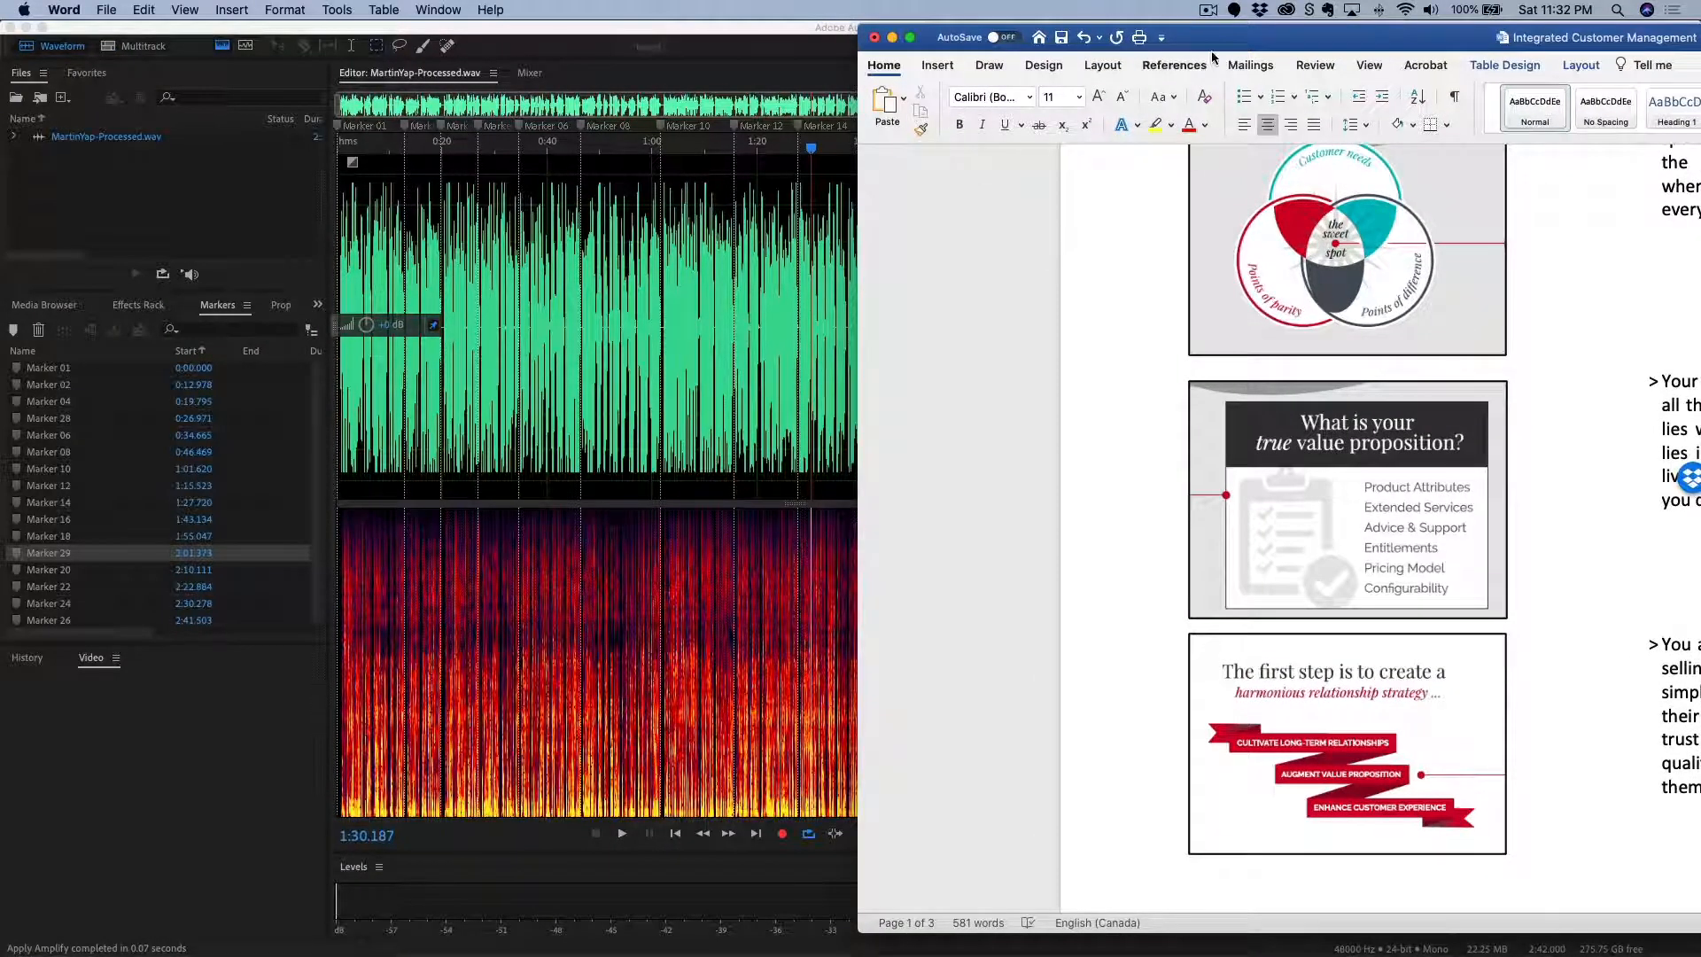
left_click_drag(1225, 40, 540, 37)
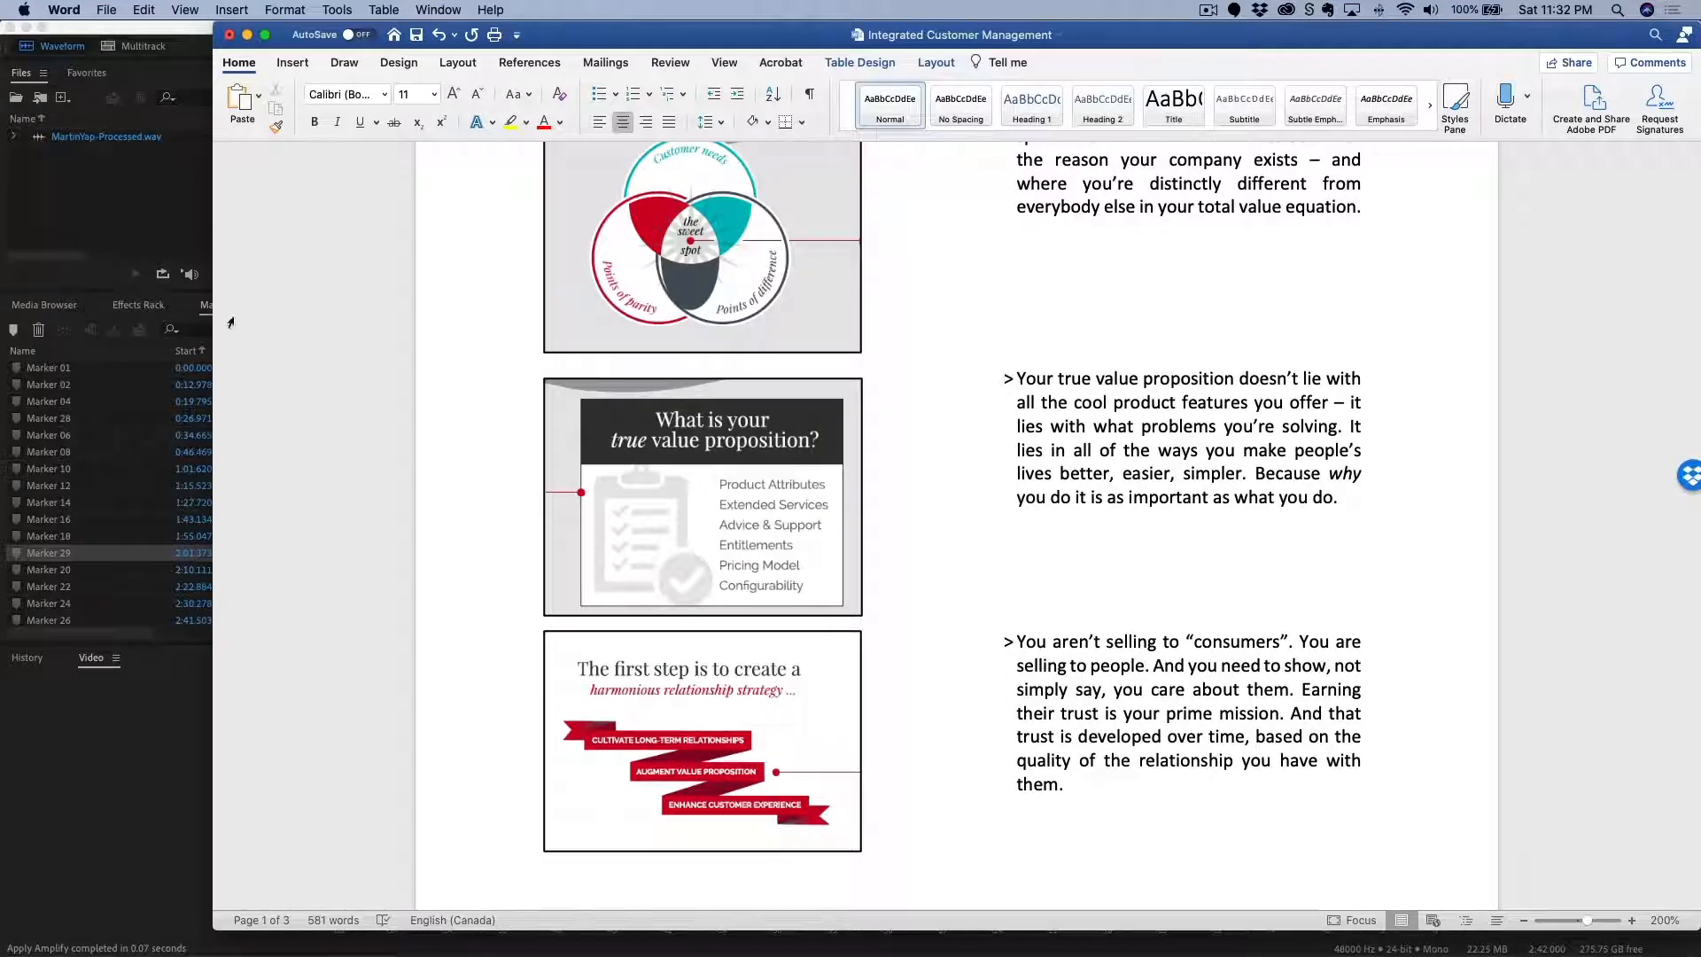
left_click_drag(215, 340, 1164, 355)
scroll(1609, 393, "down", 5)
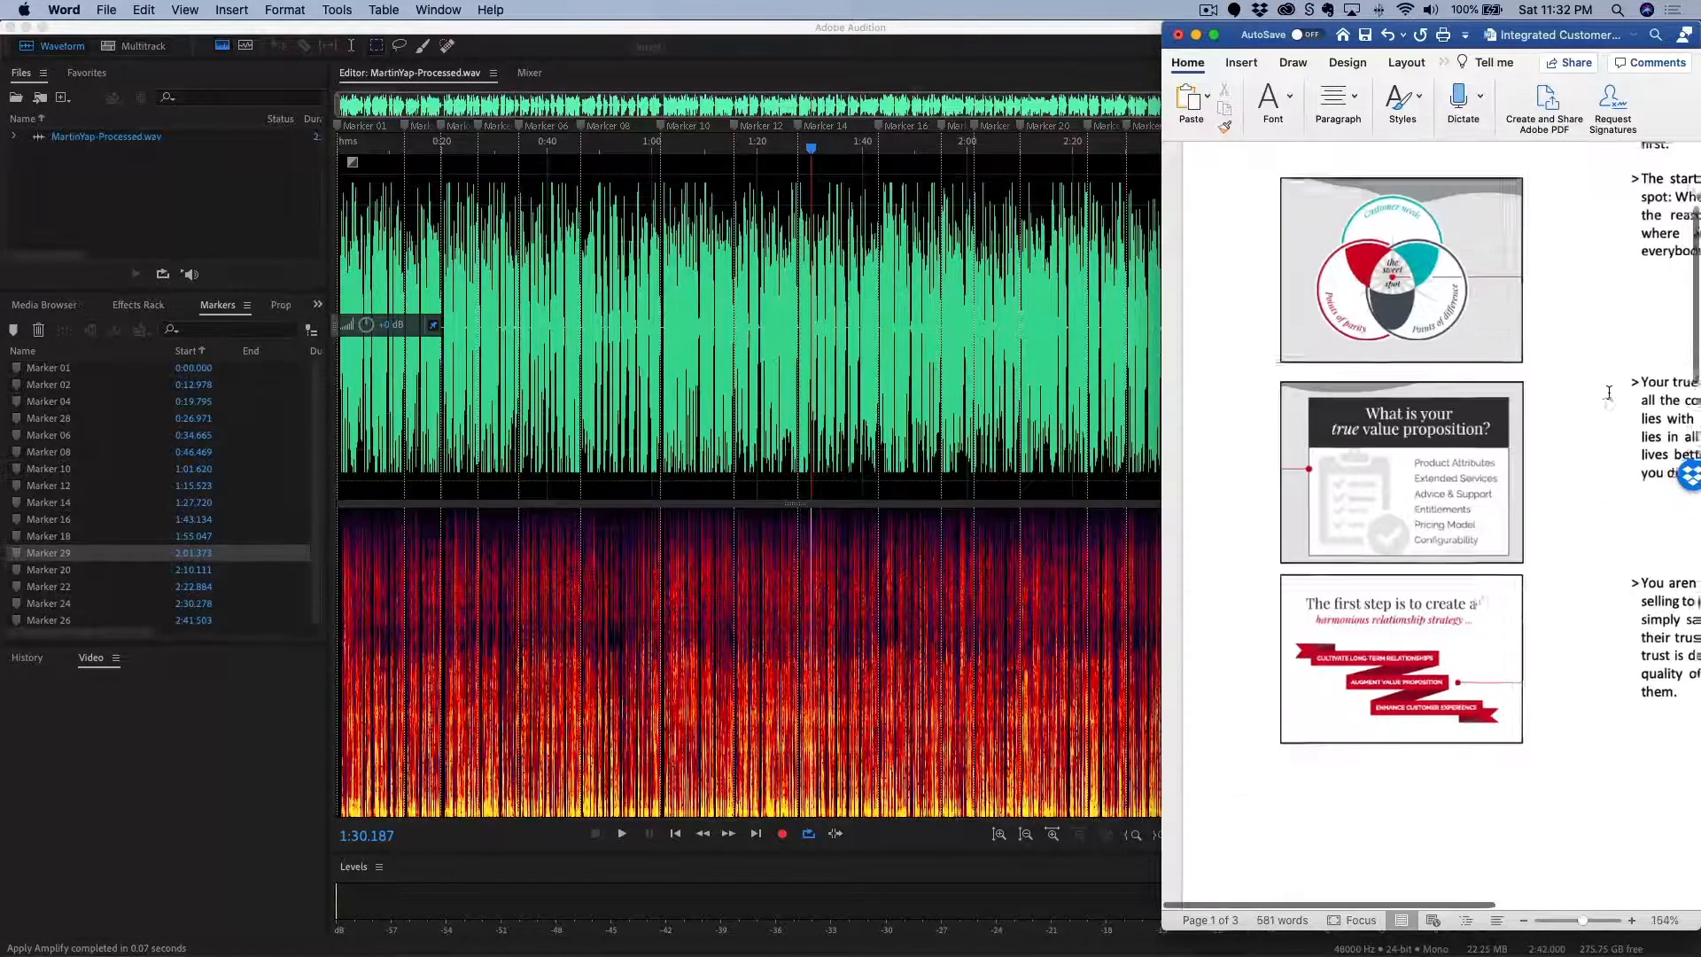
scroll(1610, 392, "up", 3)
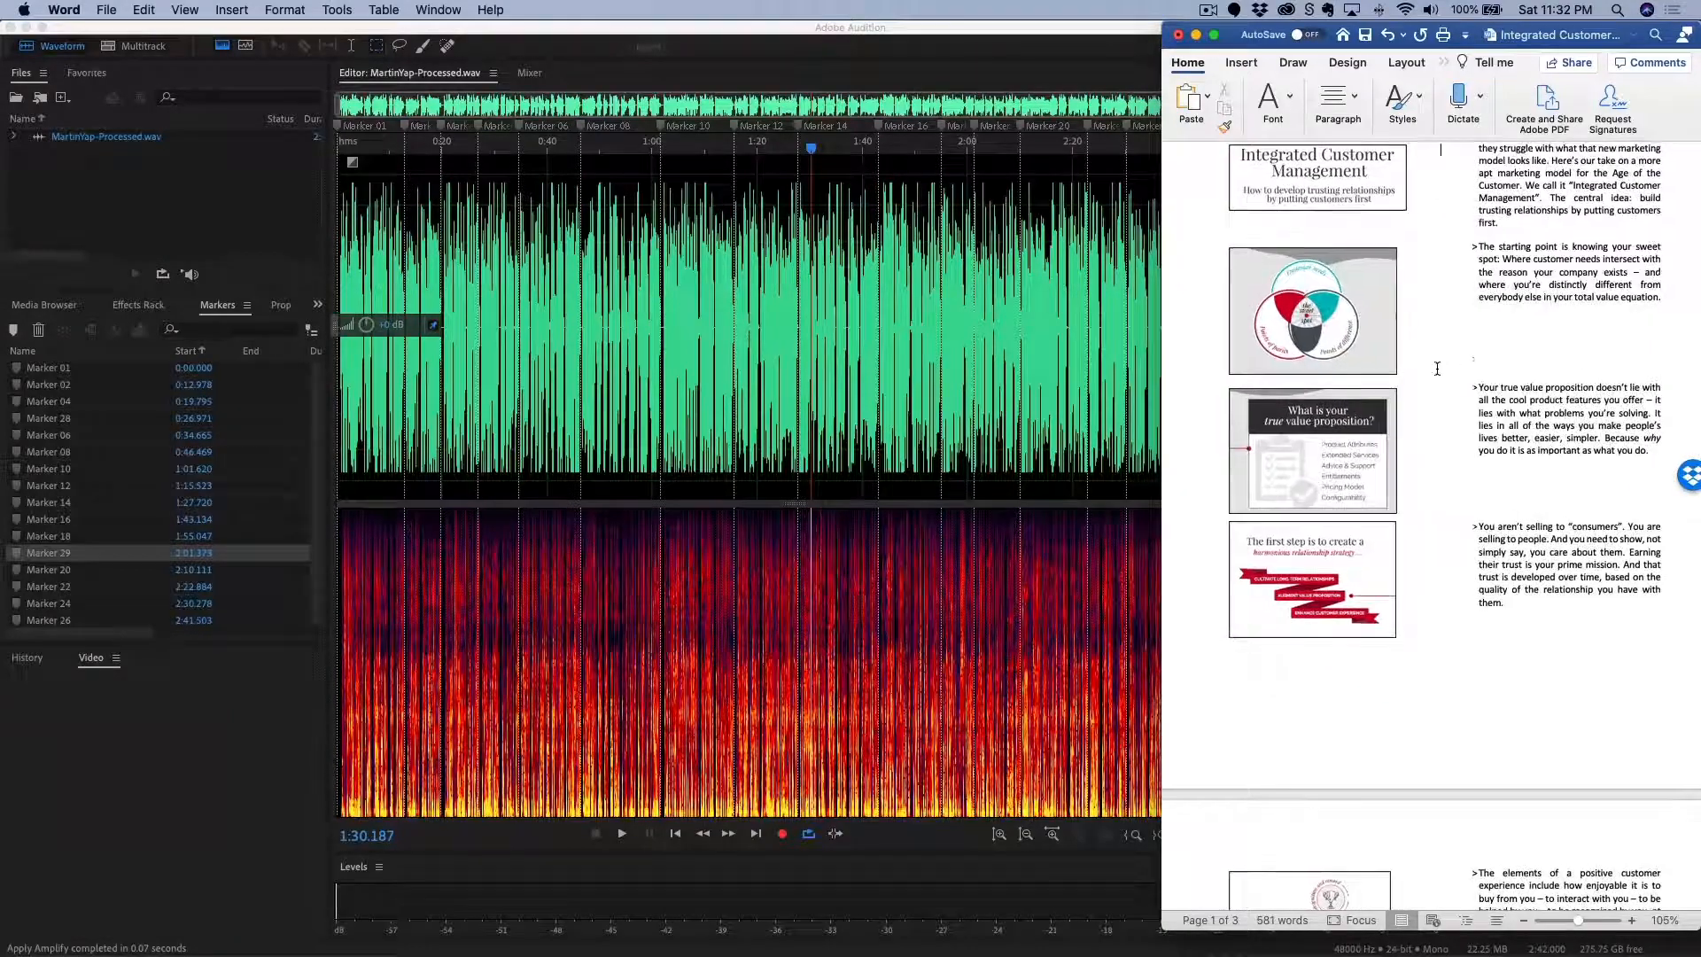
left_click(917, 42)
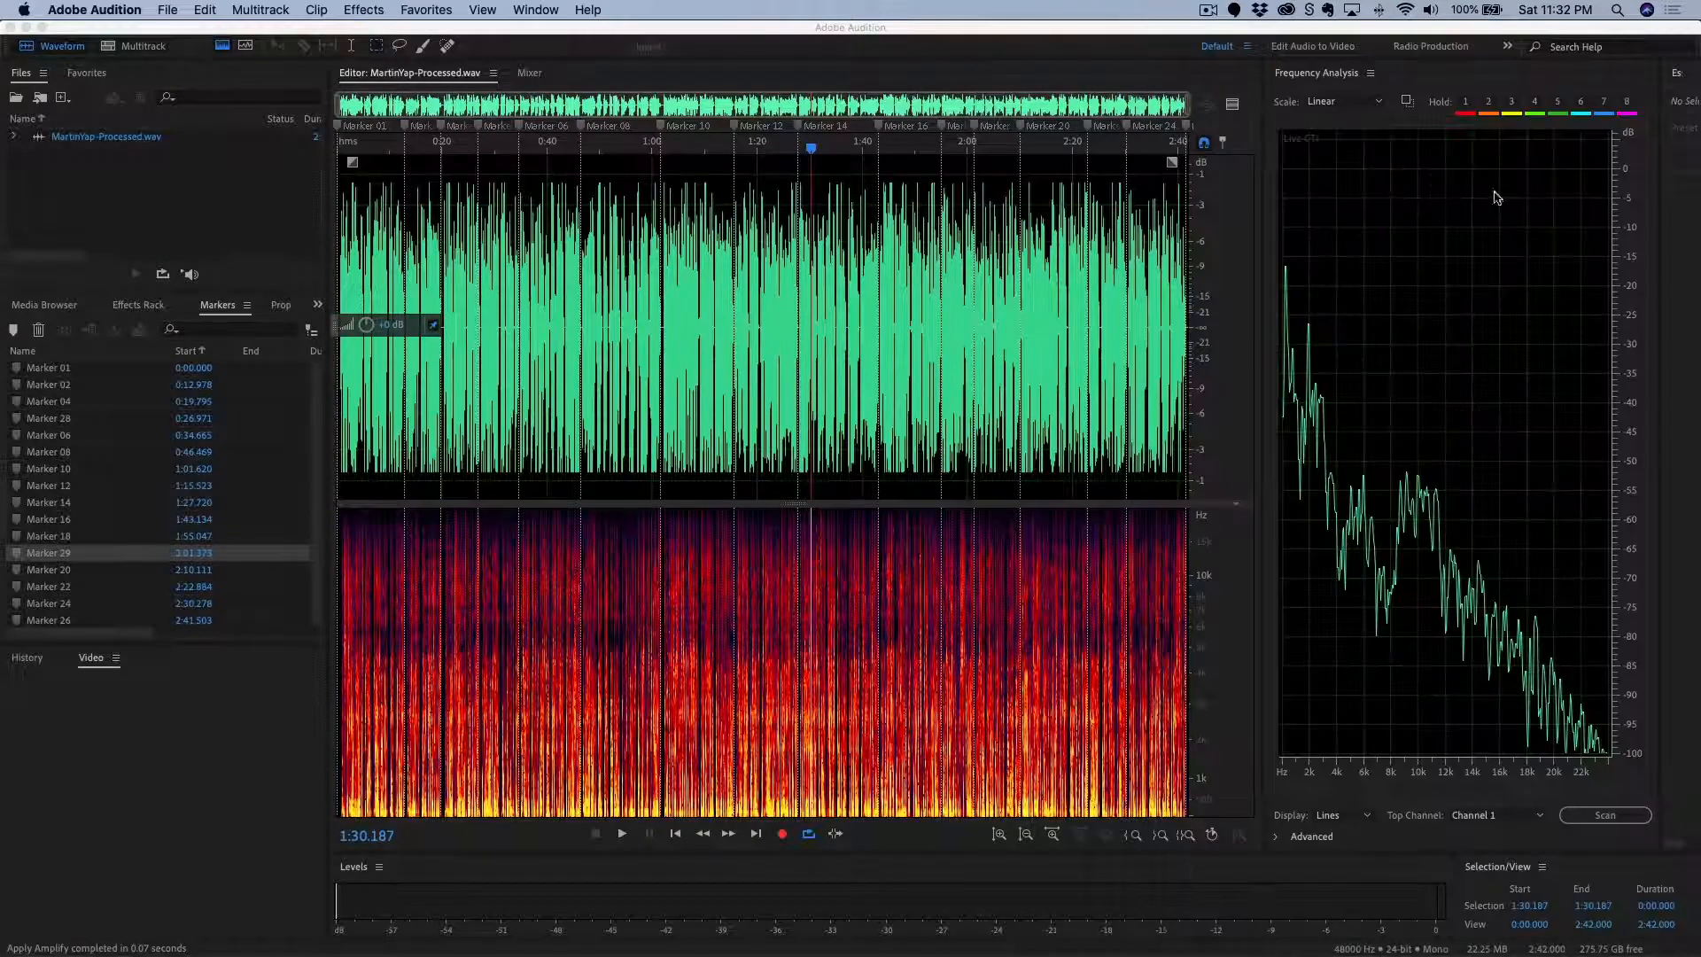
left_click(1694, 259)
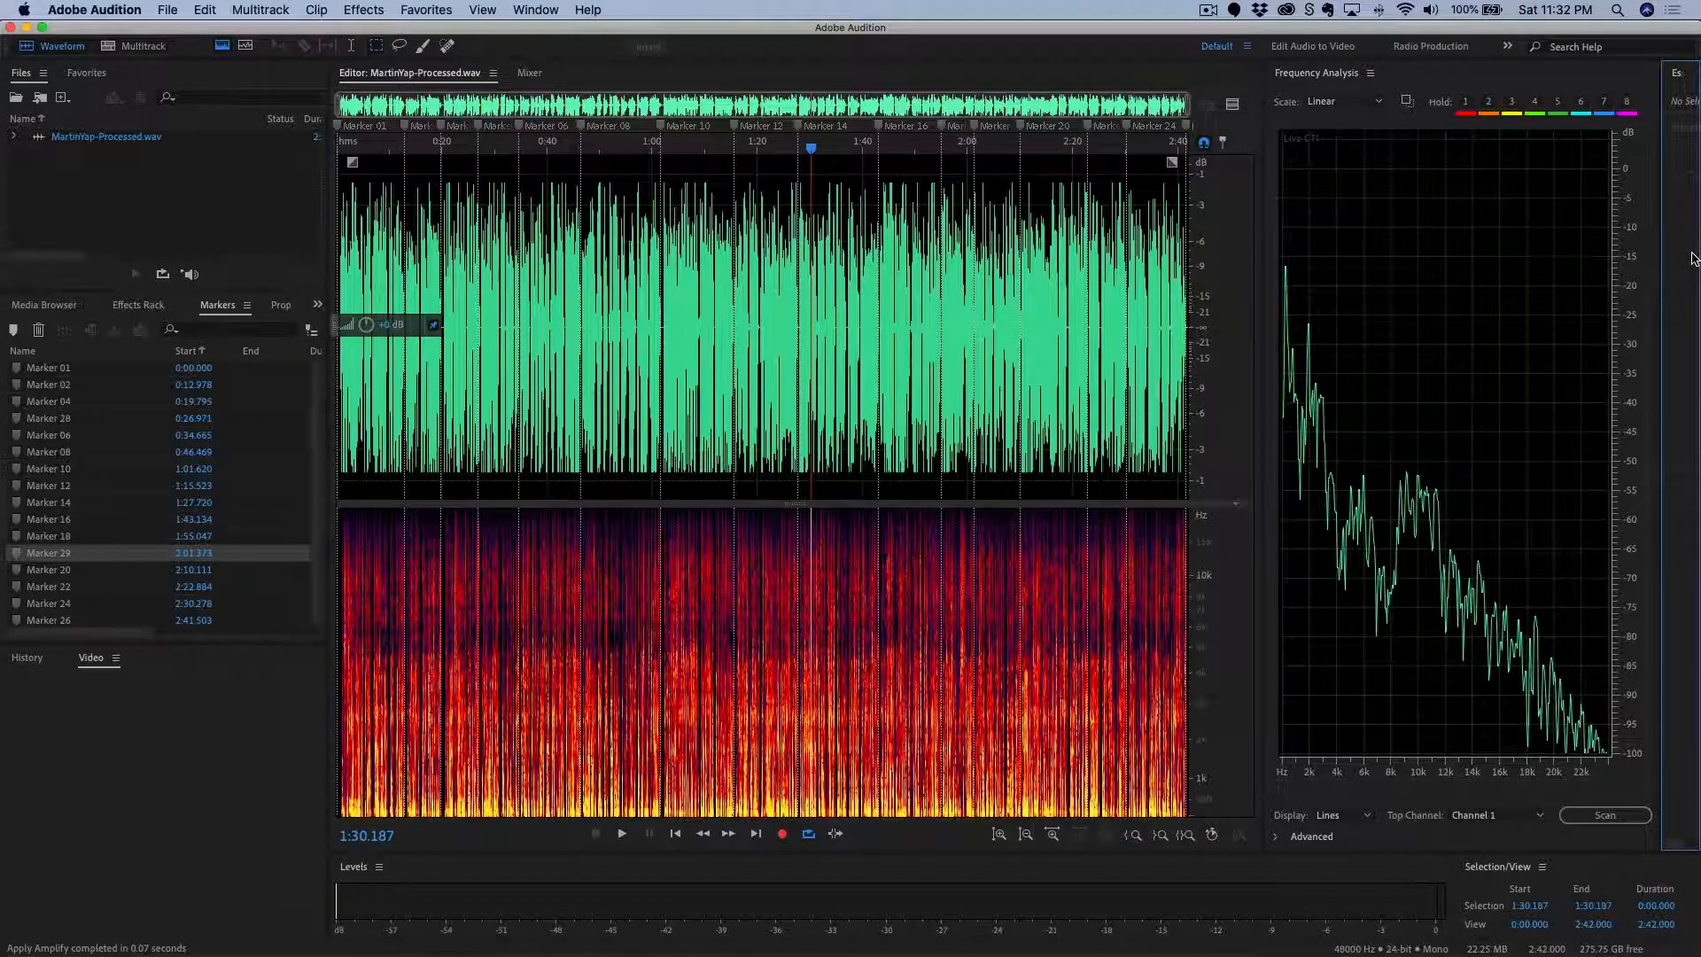
Narrow the Audition window to fit beside the Word script and play the whole-view voice-over from the start to about 0:05.
left_click_drag(1695, 255, 1114, 224)
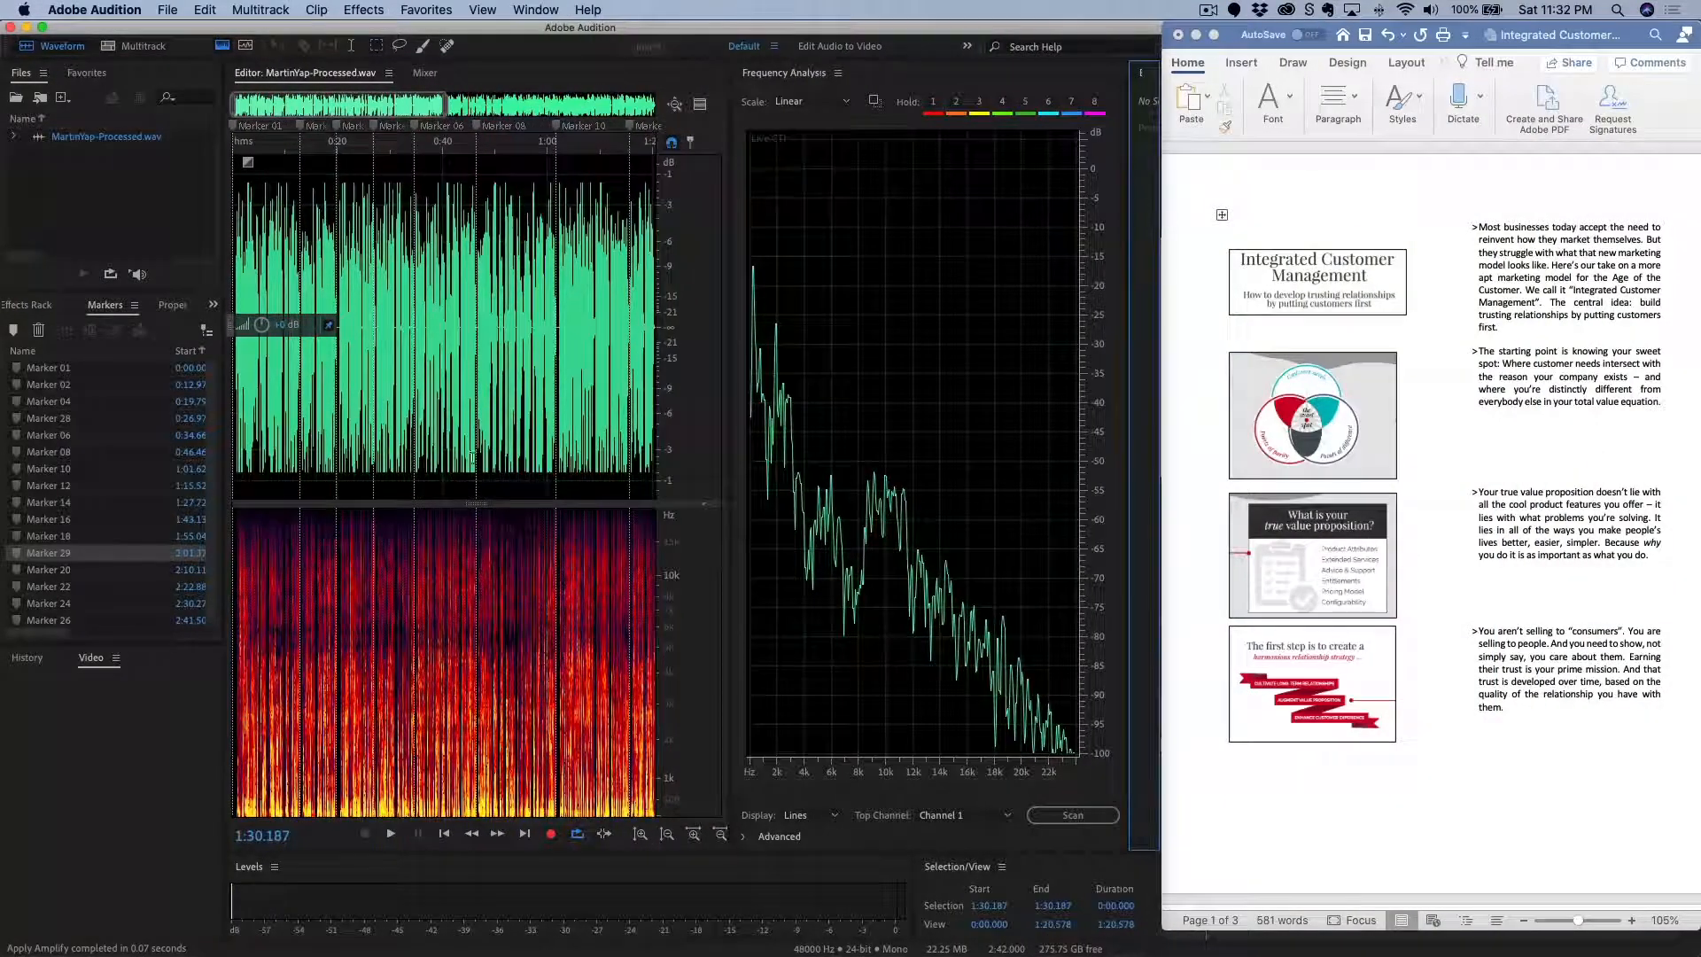
key("backslash")
left_click_drag(255, 149, 205, 153)
key("space")
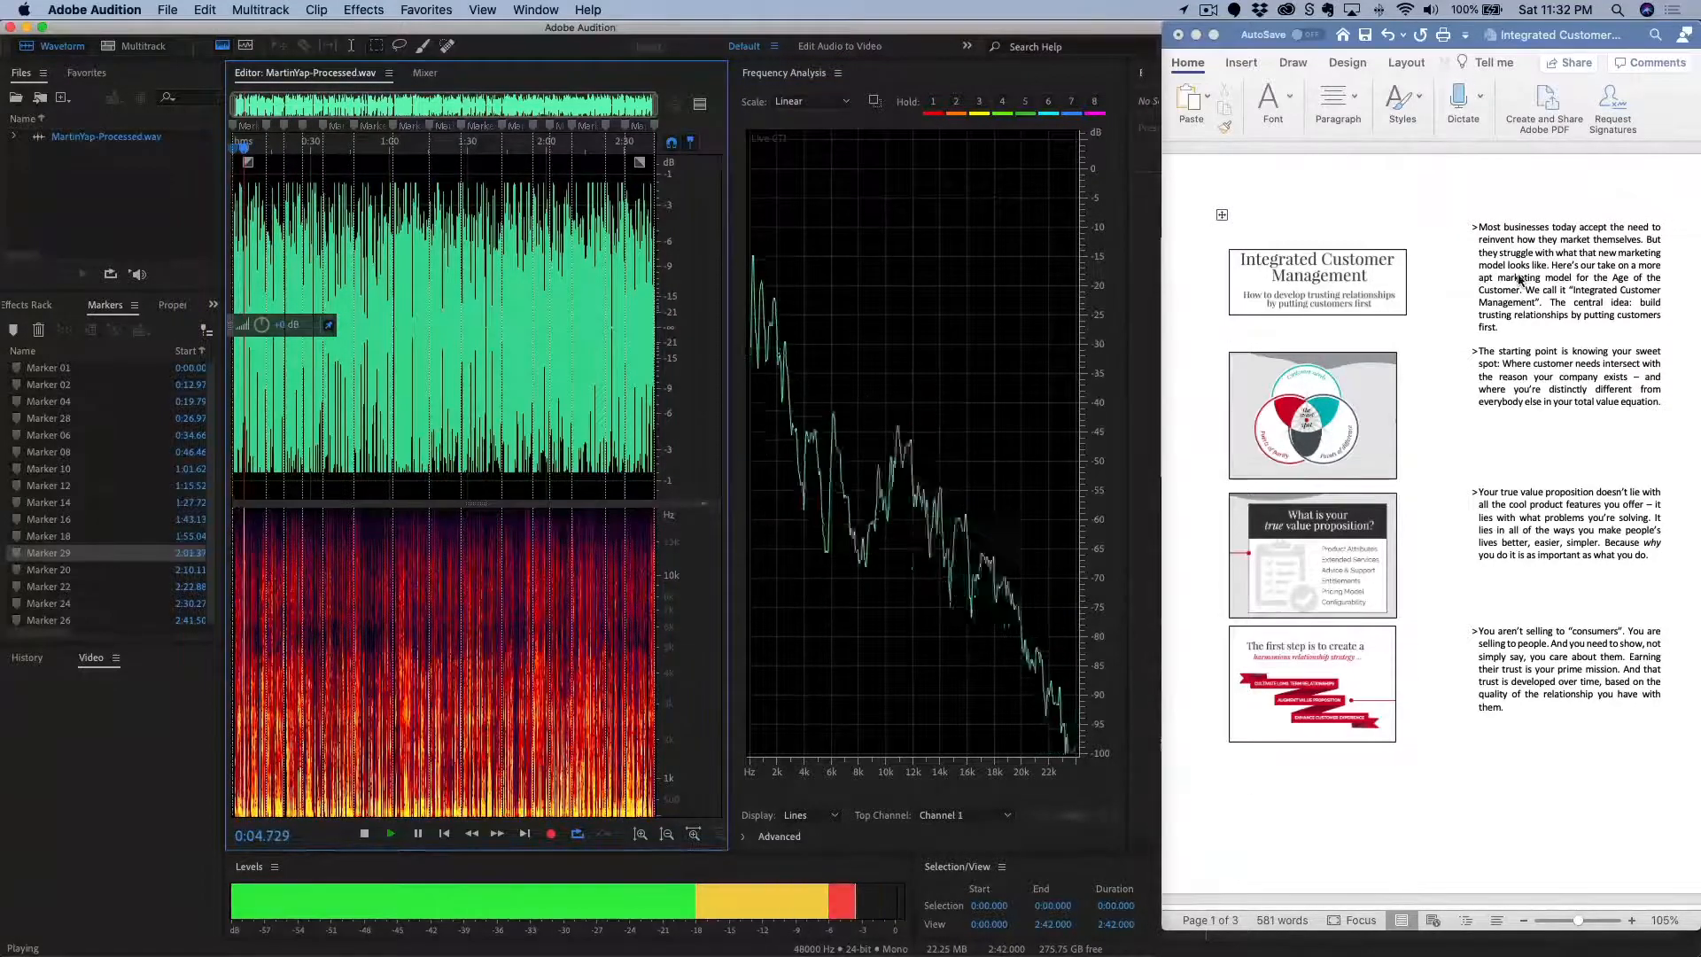
key("space")
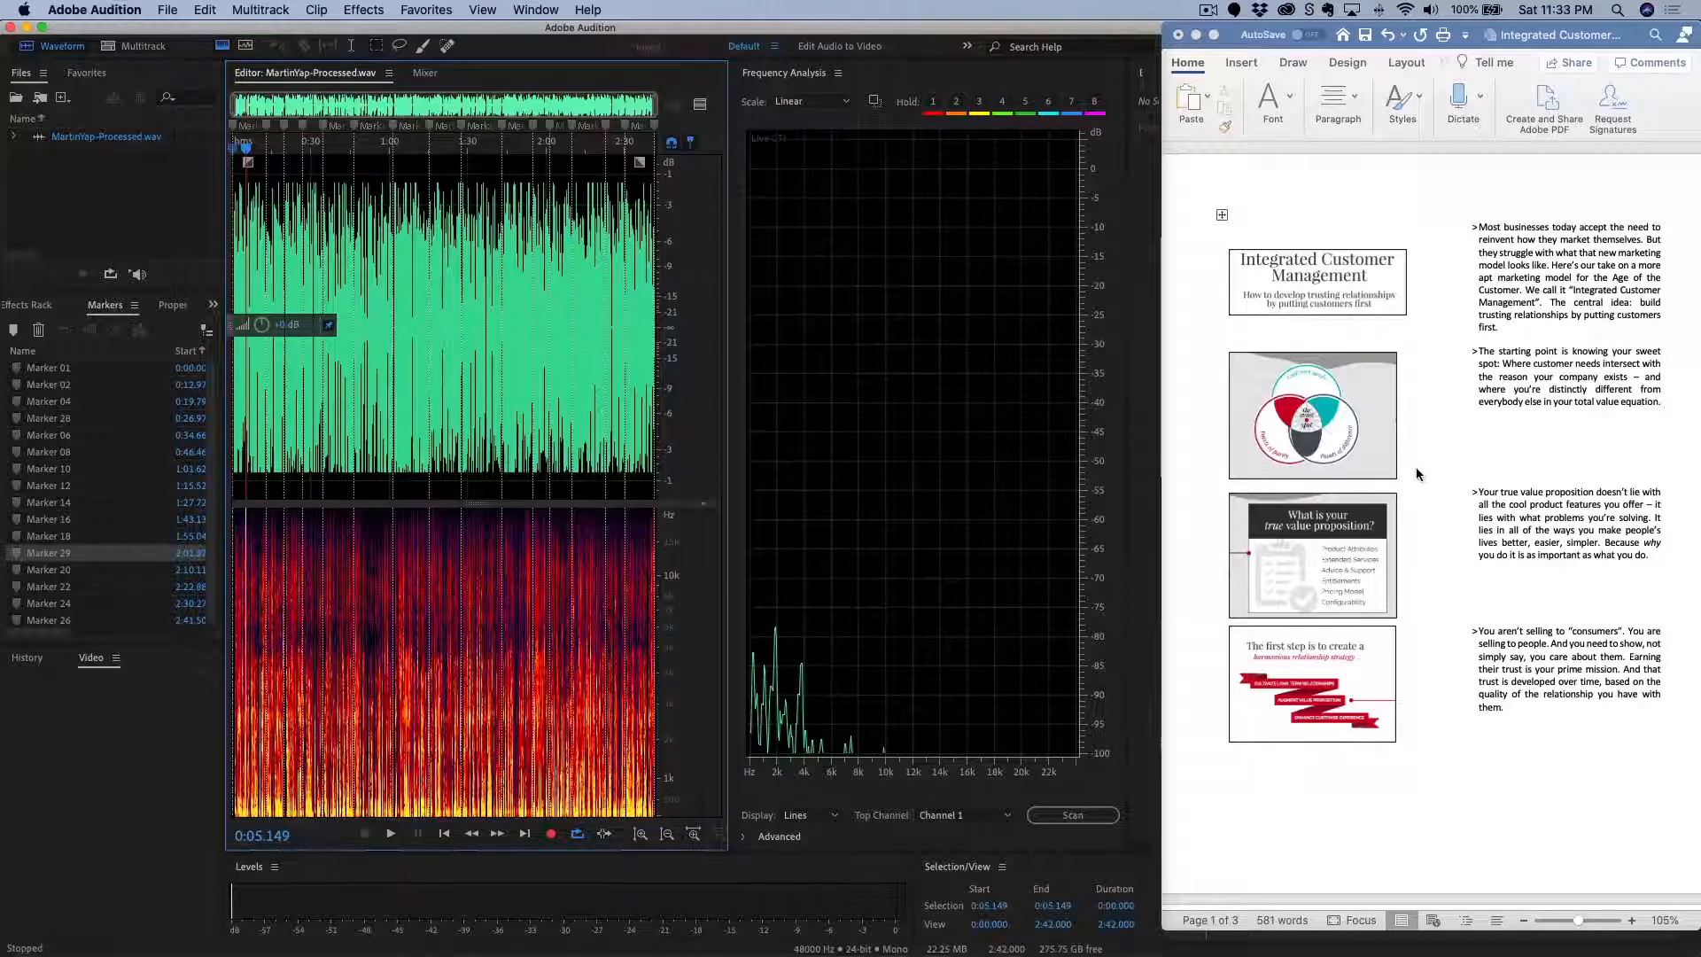
Examine all three pages of the Word script, comparing each infographic section with its voice-over paragraph.
scroll(1437, 500, "down", 15)
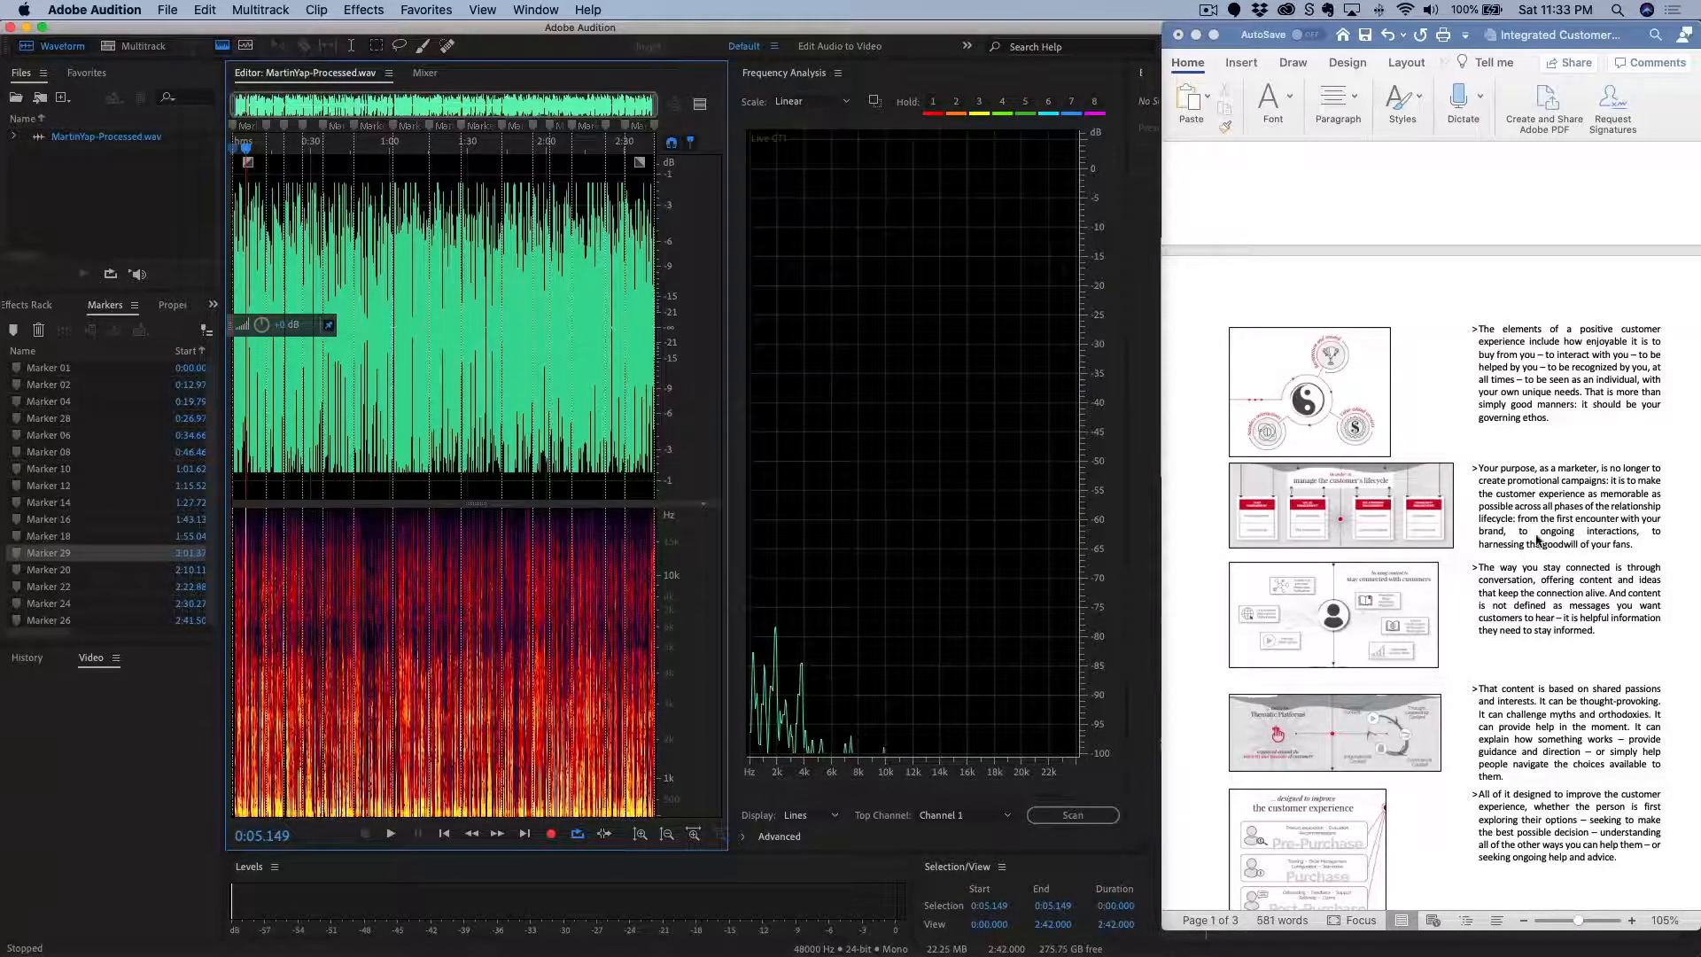
scroll(1489, 616, "down", 5)
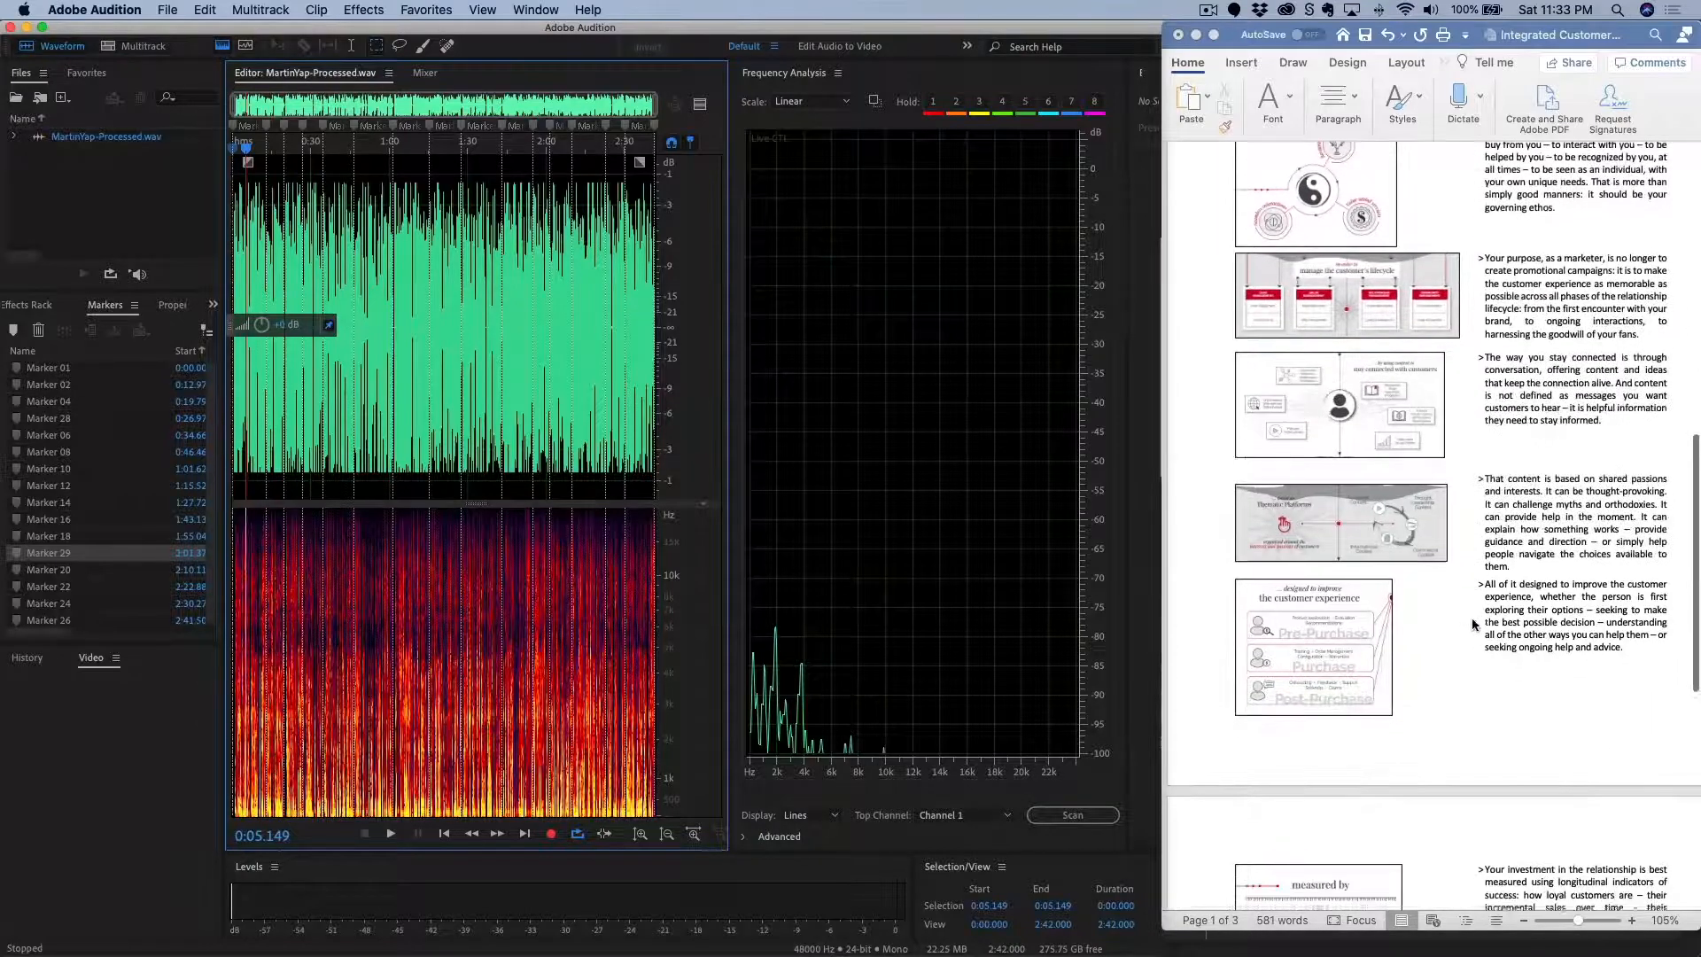
scroll(1471, 618, "down", 3)
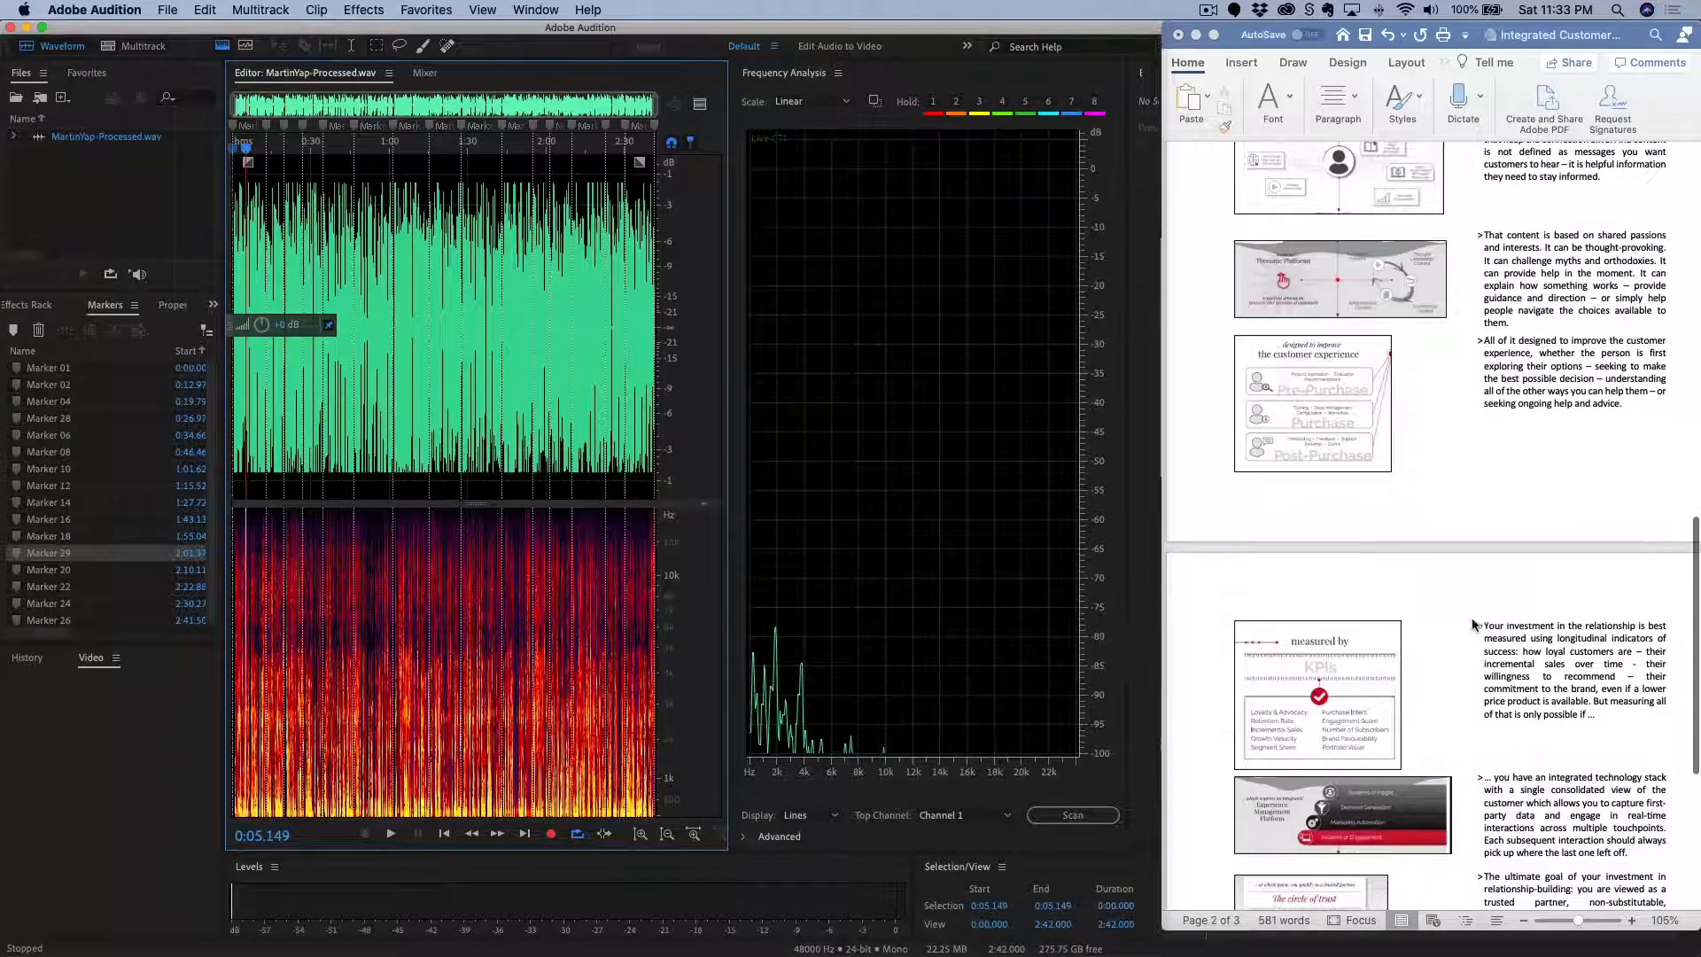
scroll(1470, 617, "down", 5)
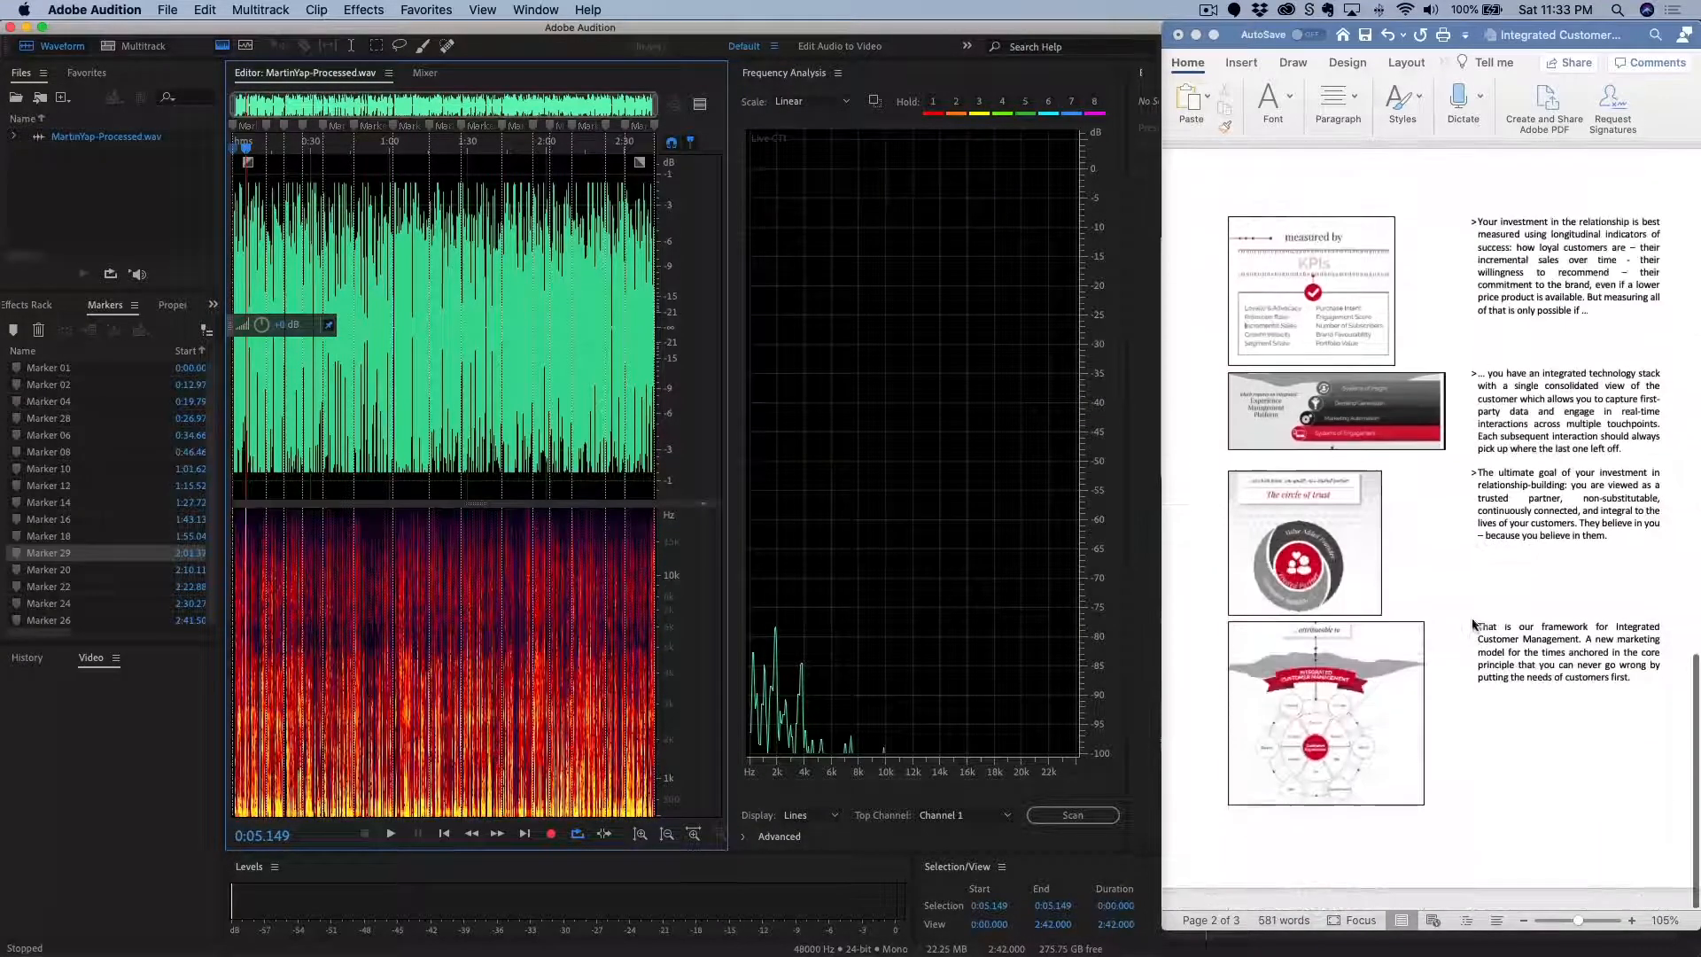
scroll(1473, 624, "up", 15)
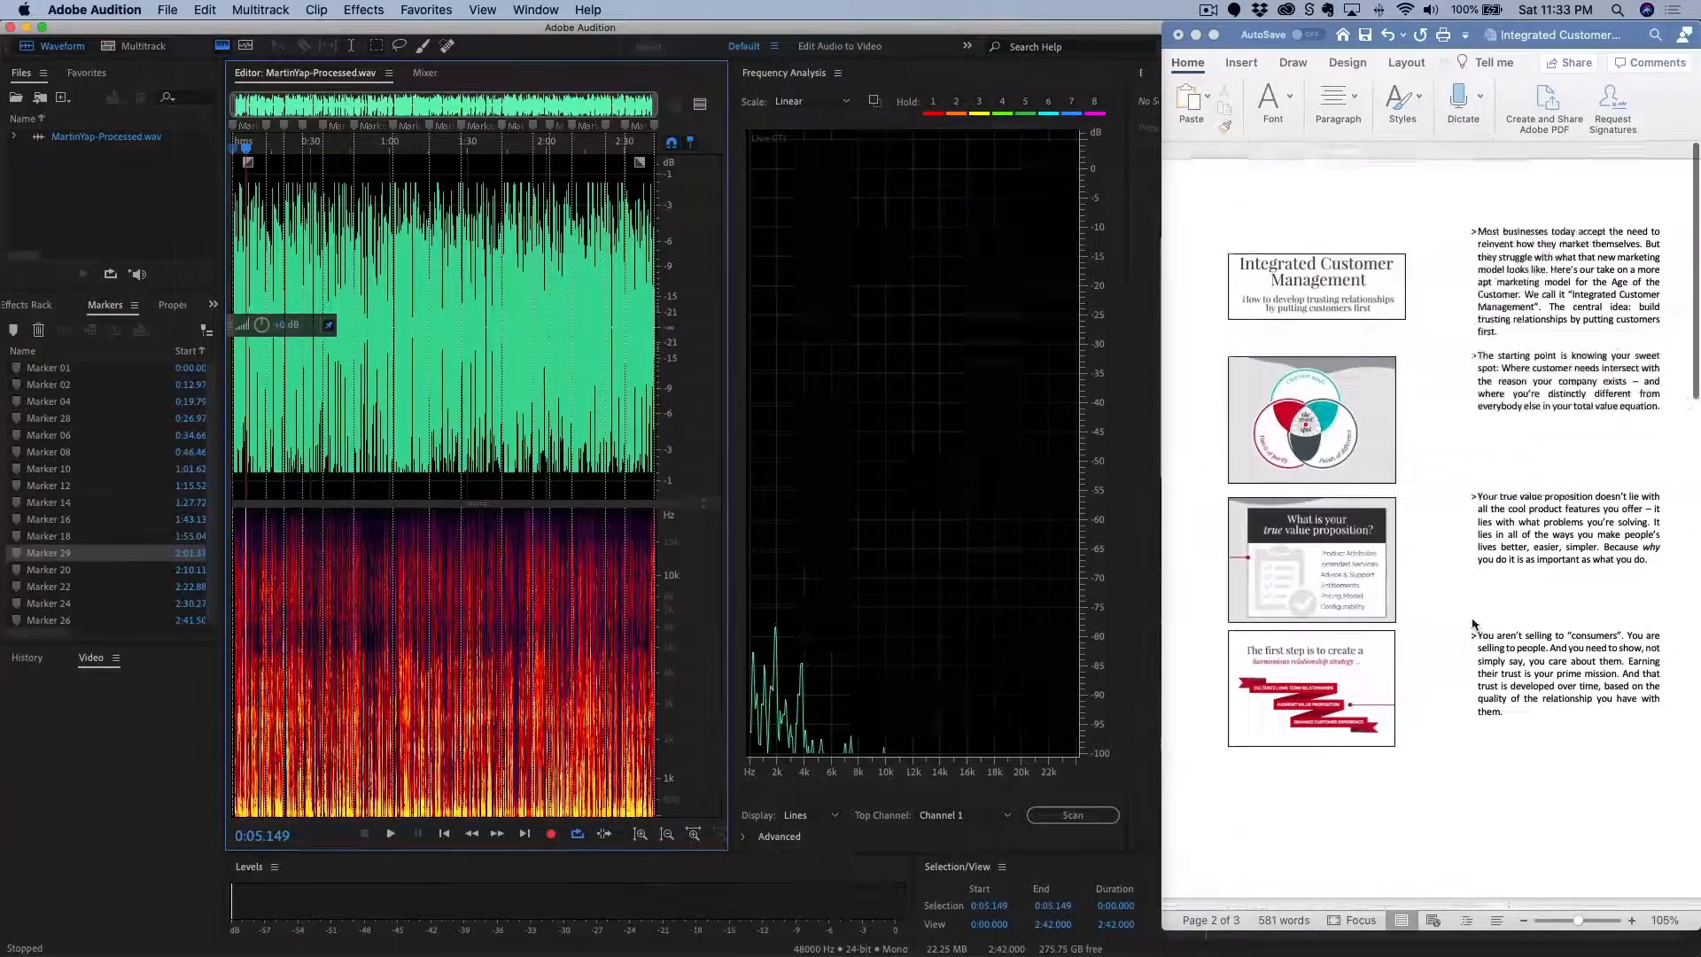
scroll(1471, 618, "down", 12)
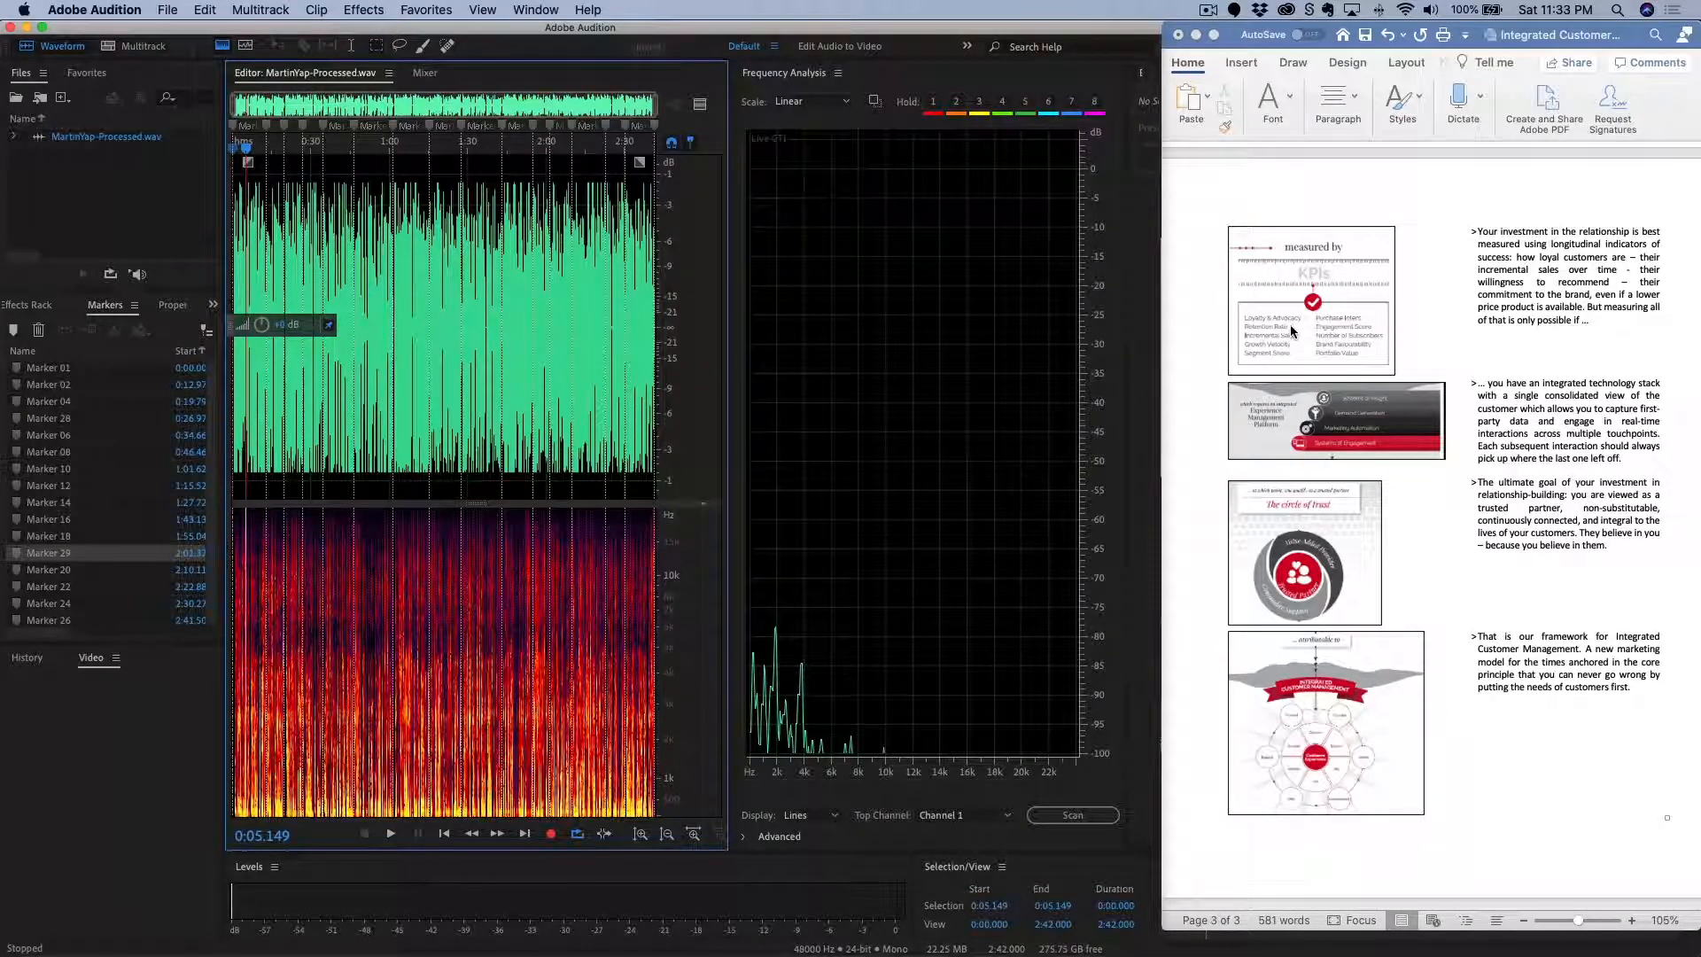
scroll(1291, 330, "up", 10)
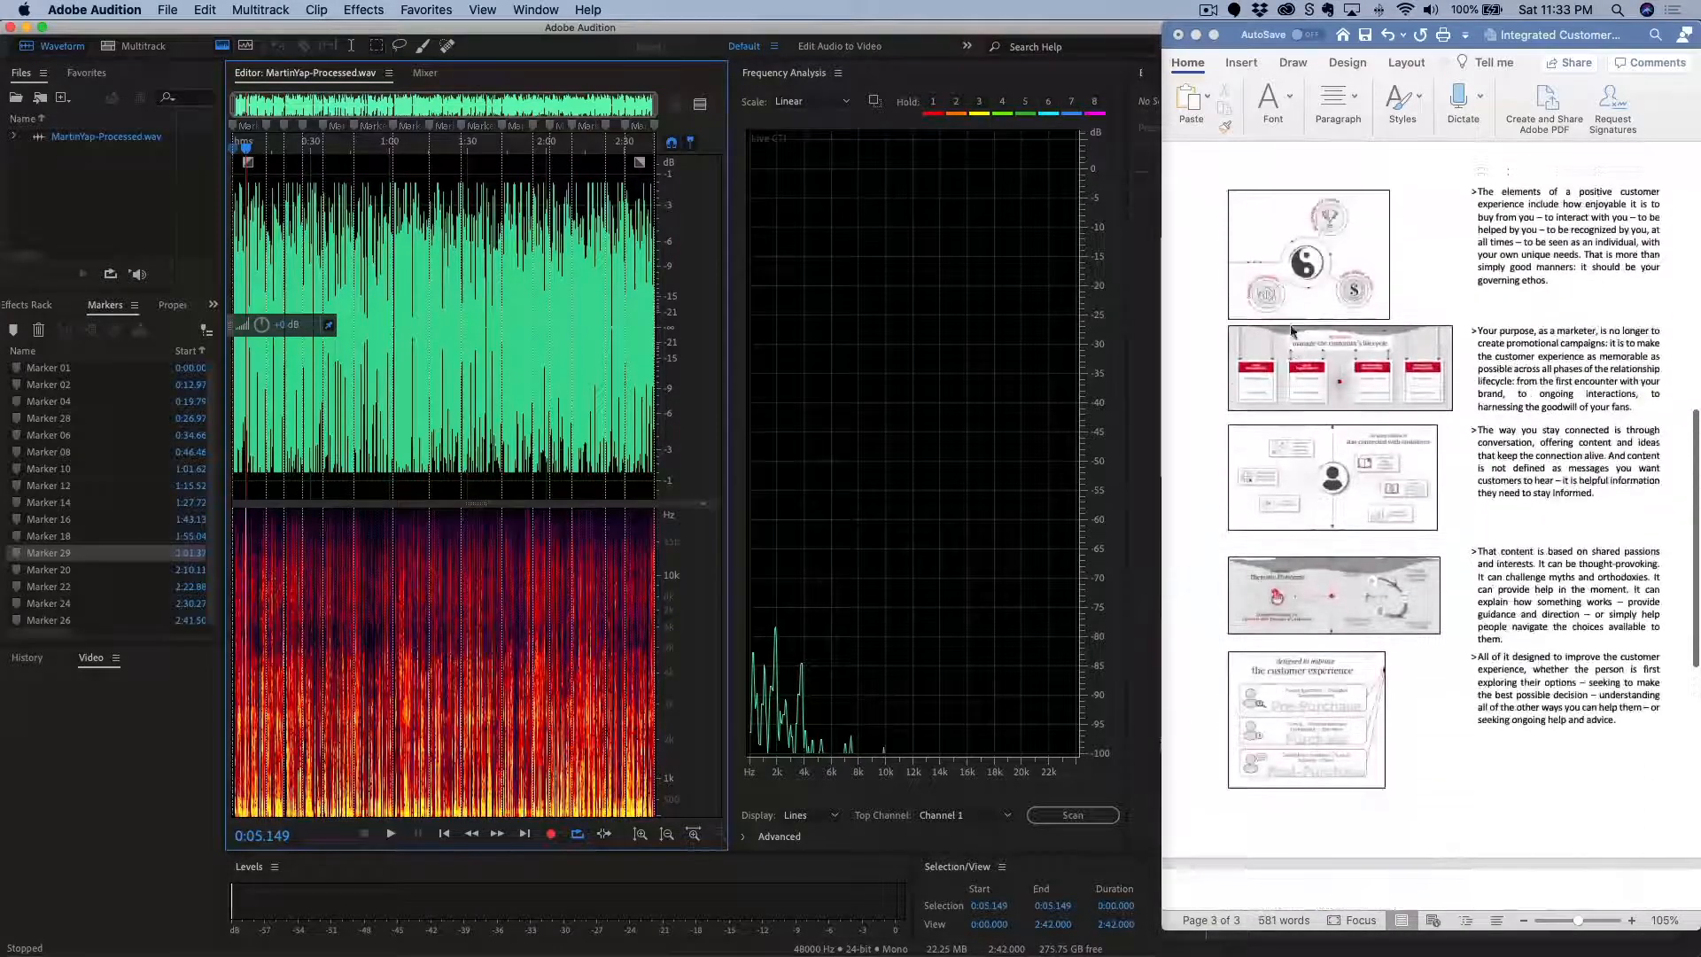
scroll(1291, 331, "up", 15)
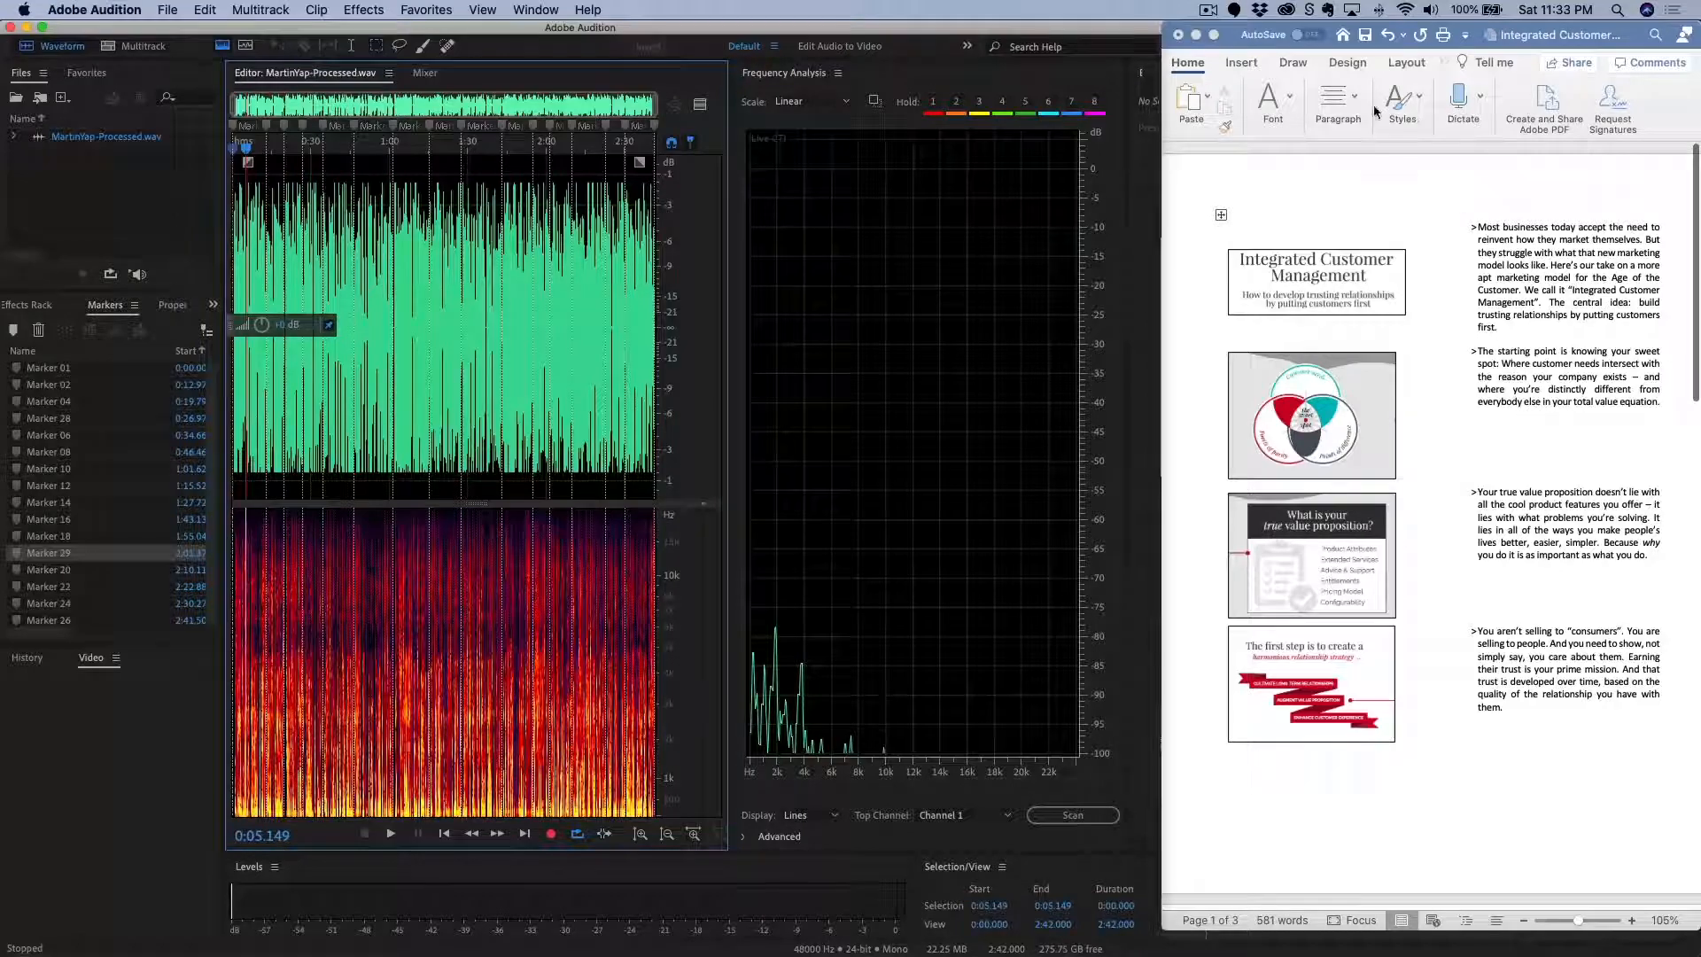
scroll(1434, 450, "down", 15)
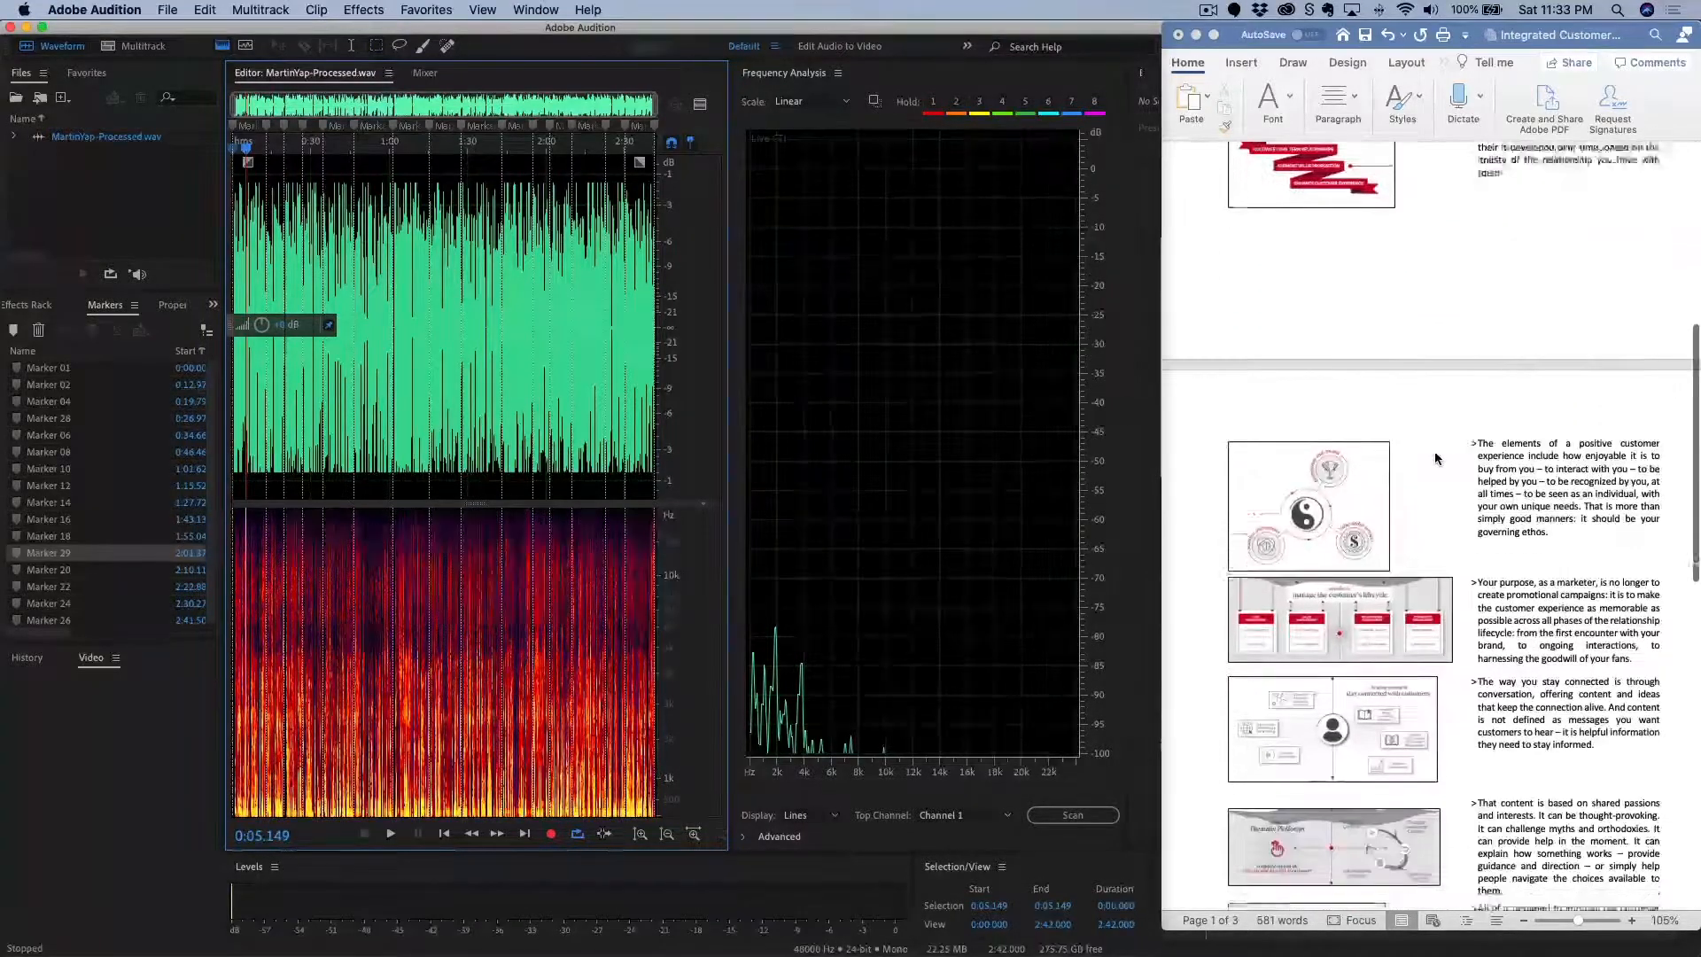
scroll(1431, 434, "up", 15)
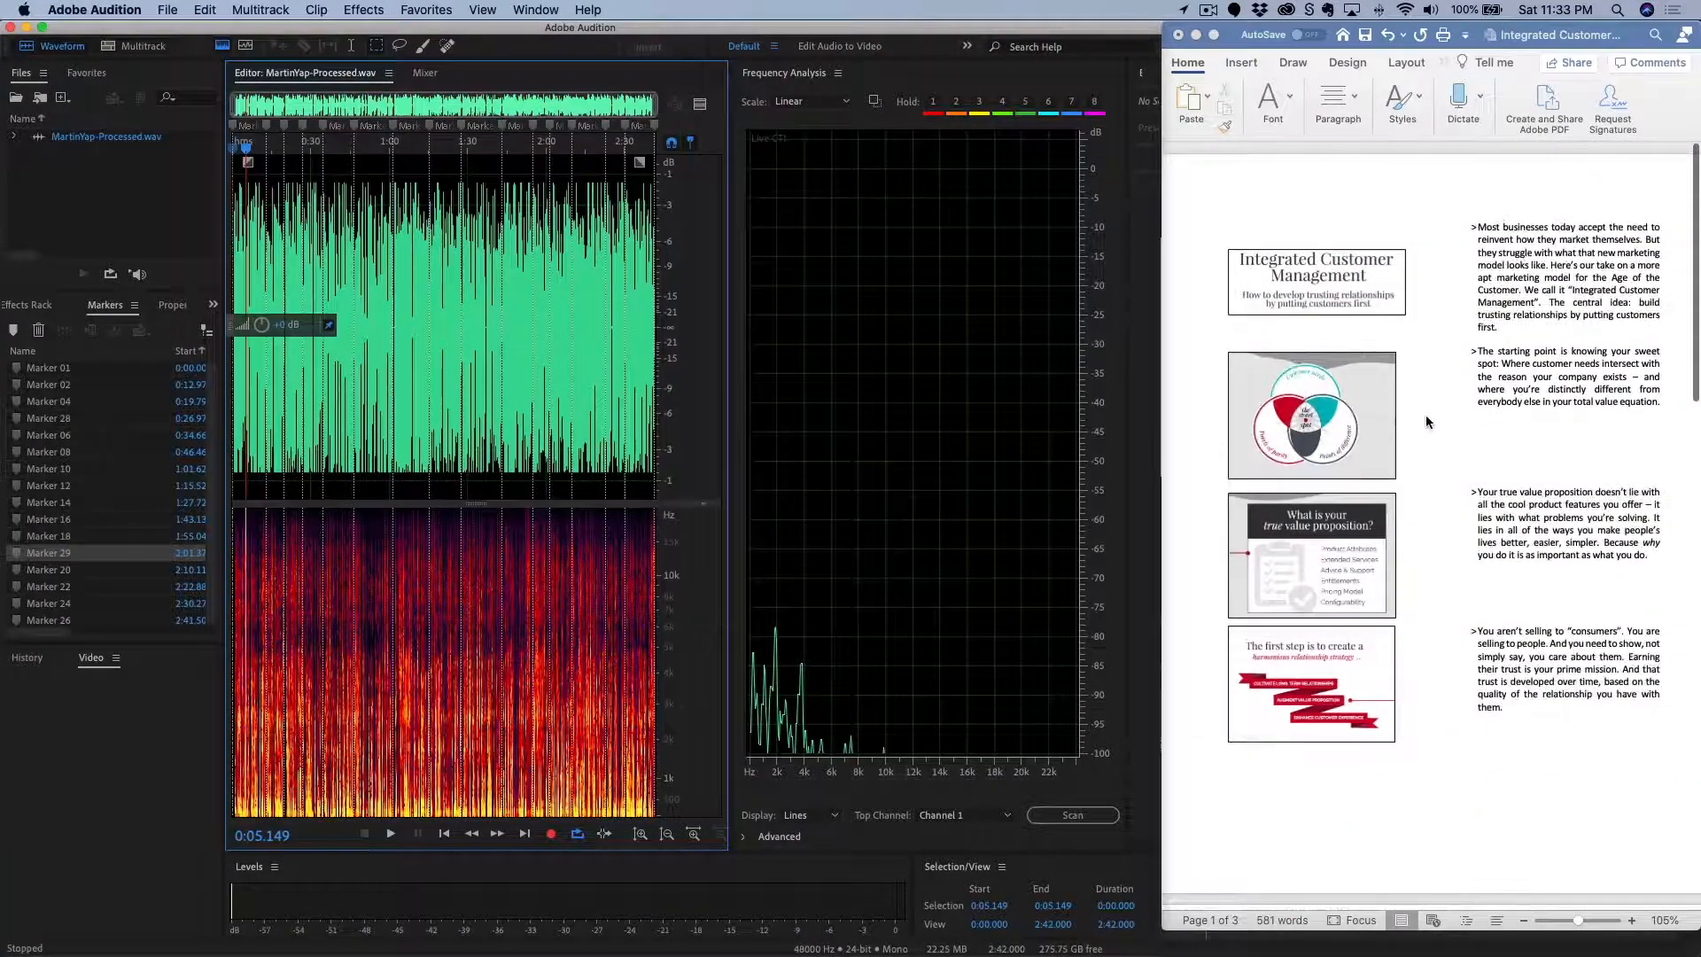
Enter an "m" in the Word script between the Integrated Customer Management title picture and its opening paragraph.
left_click(1426, 416)
scroll(1427, 416, "down", 10)
scroll(1427, 416, "up", 4)
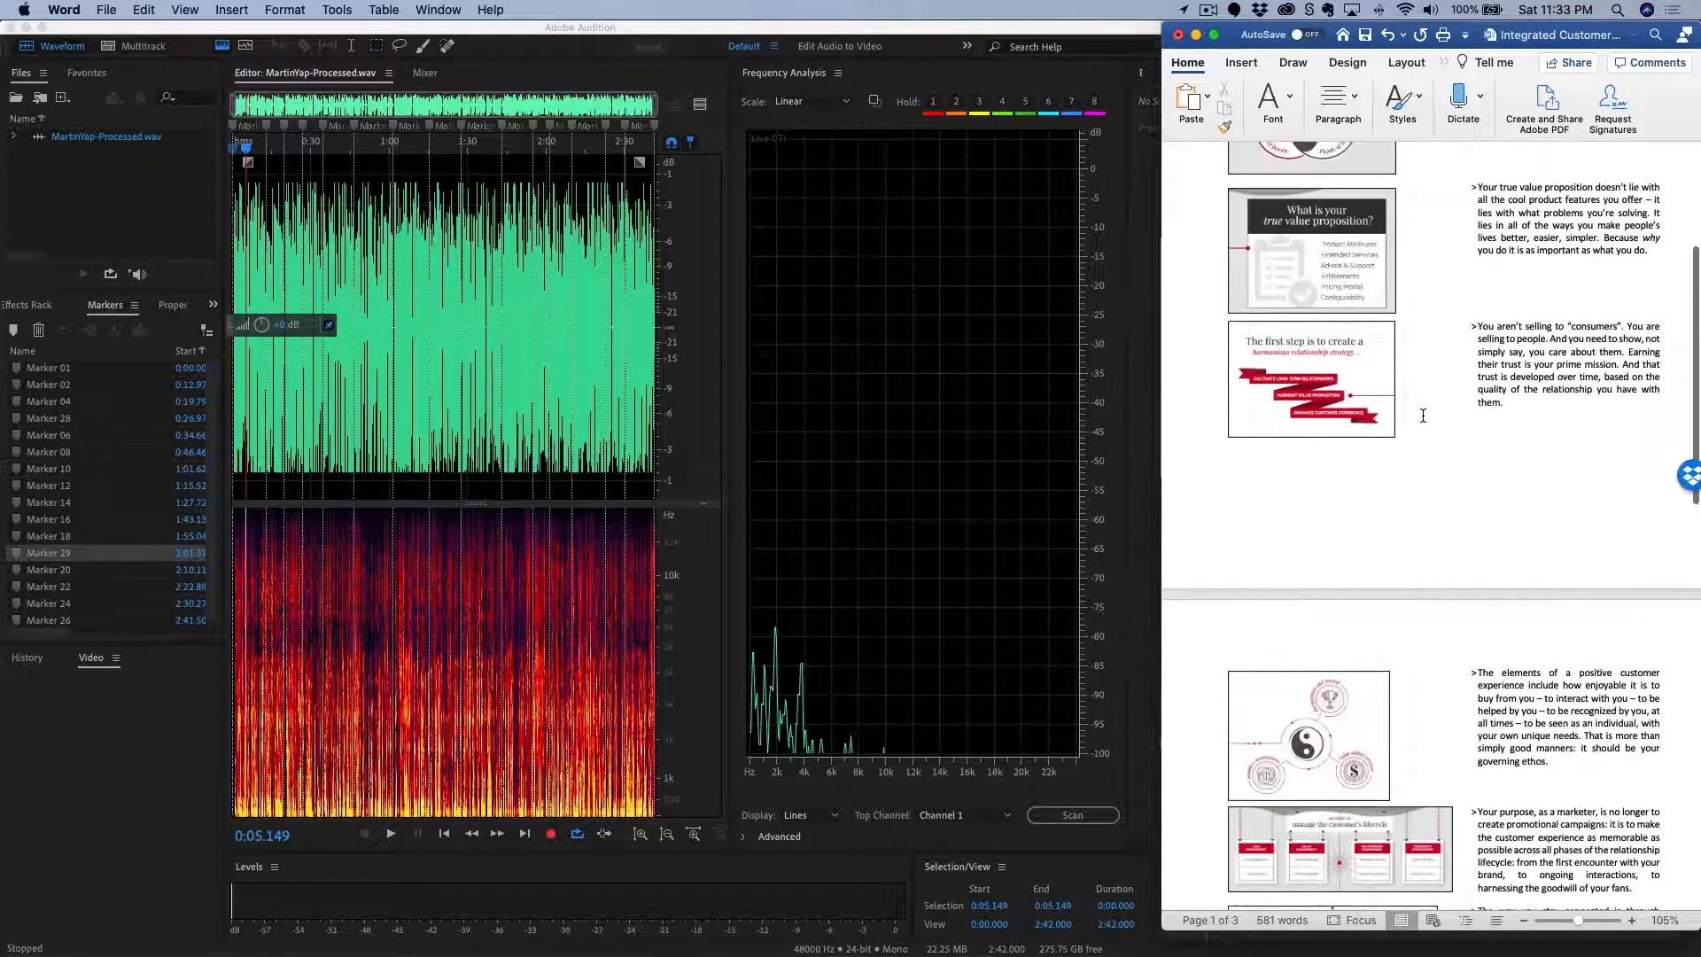
scroll(1417, 431, "up", 8)
type("m")
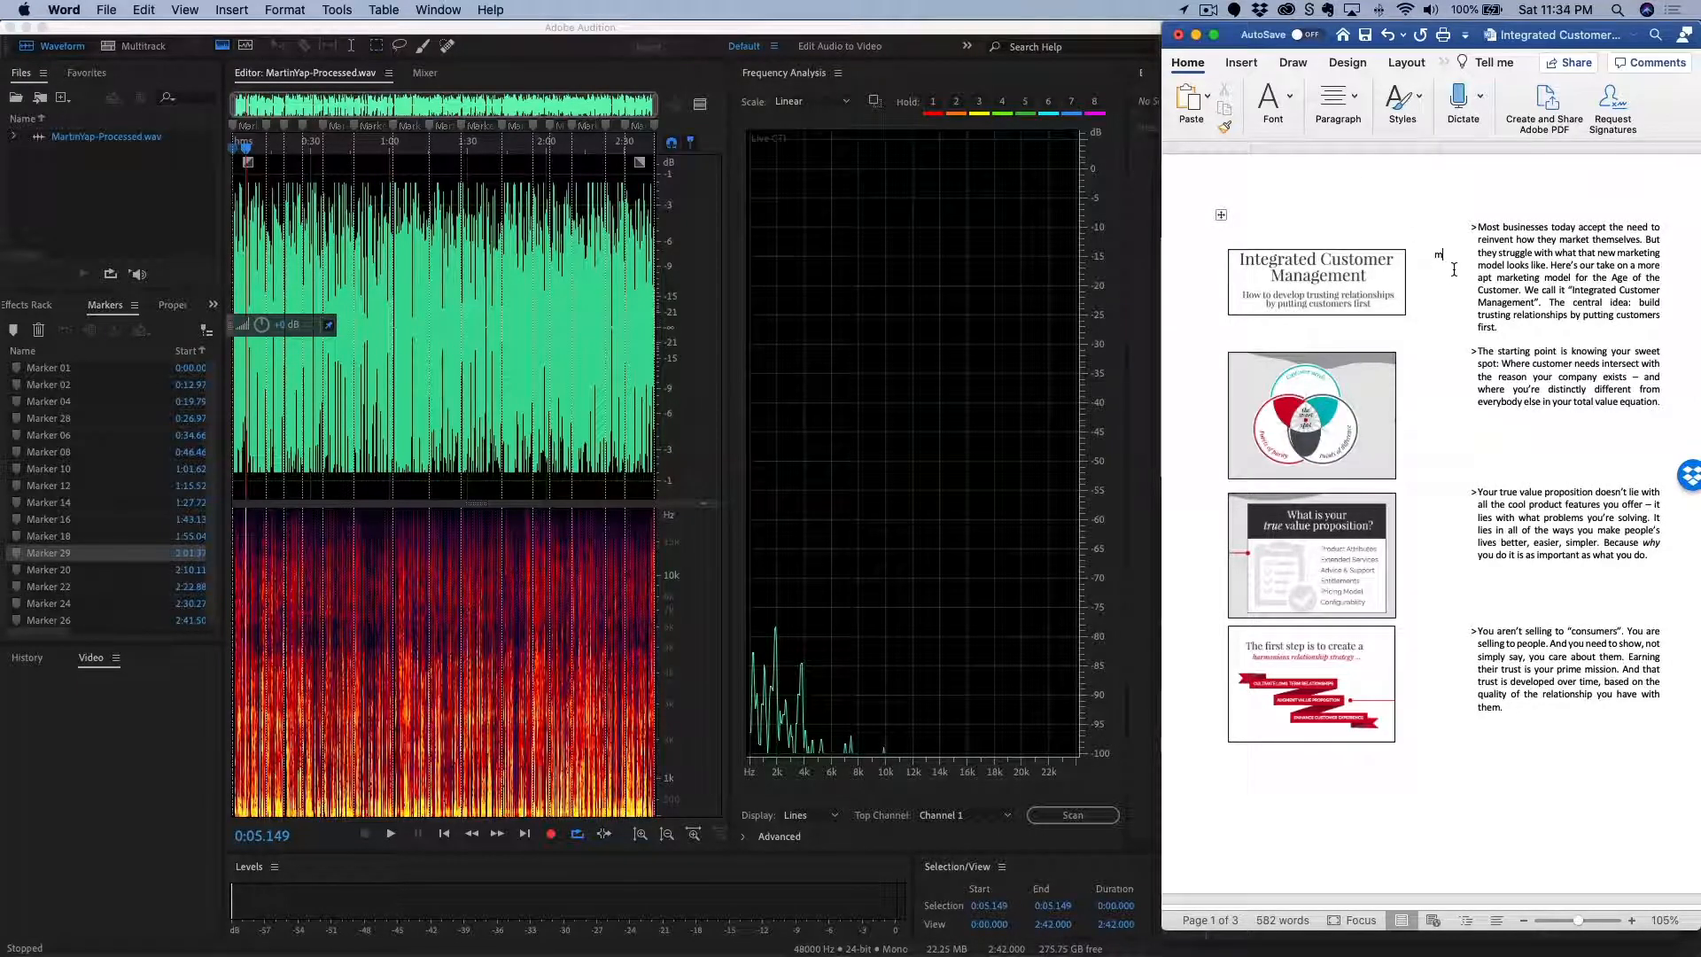
Switch back to Adobe Audition and add a marker to the voice-over at 0:05.149.
left_click(718, 265)
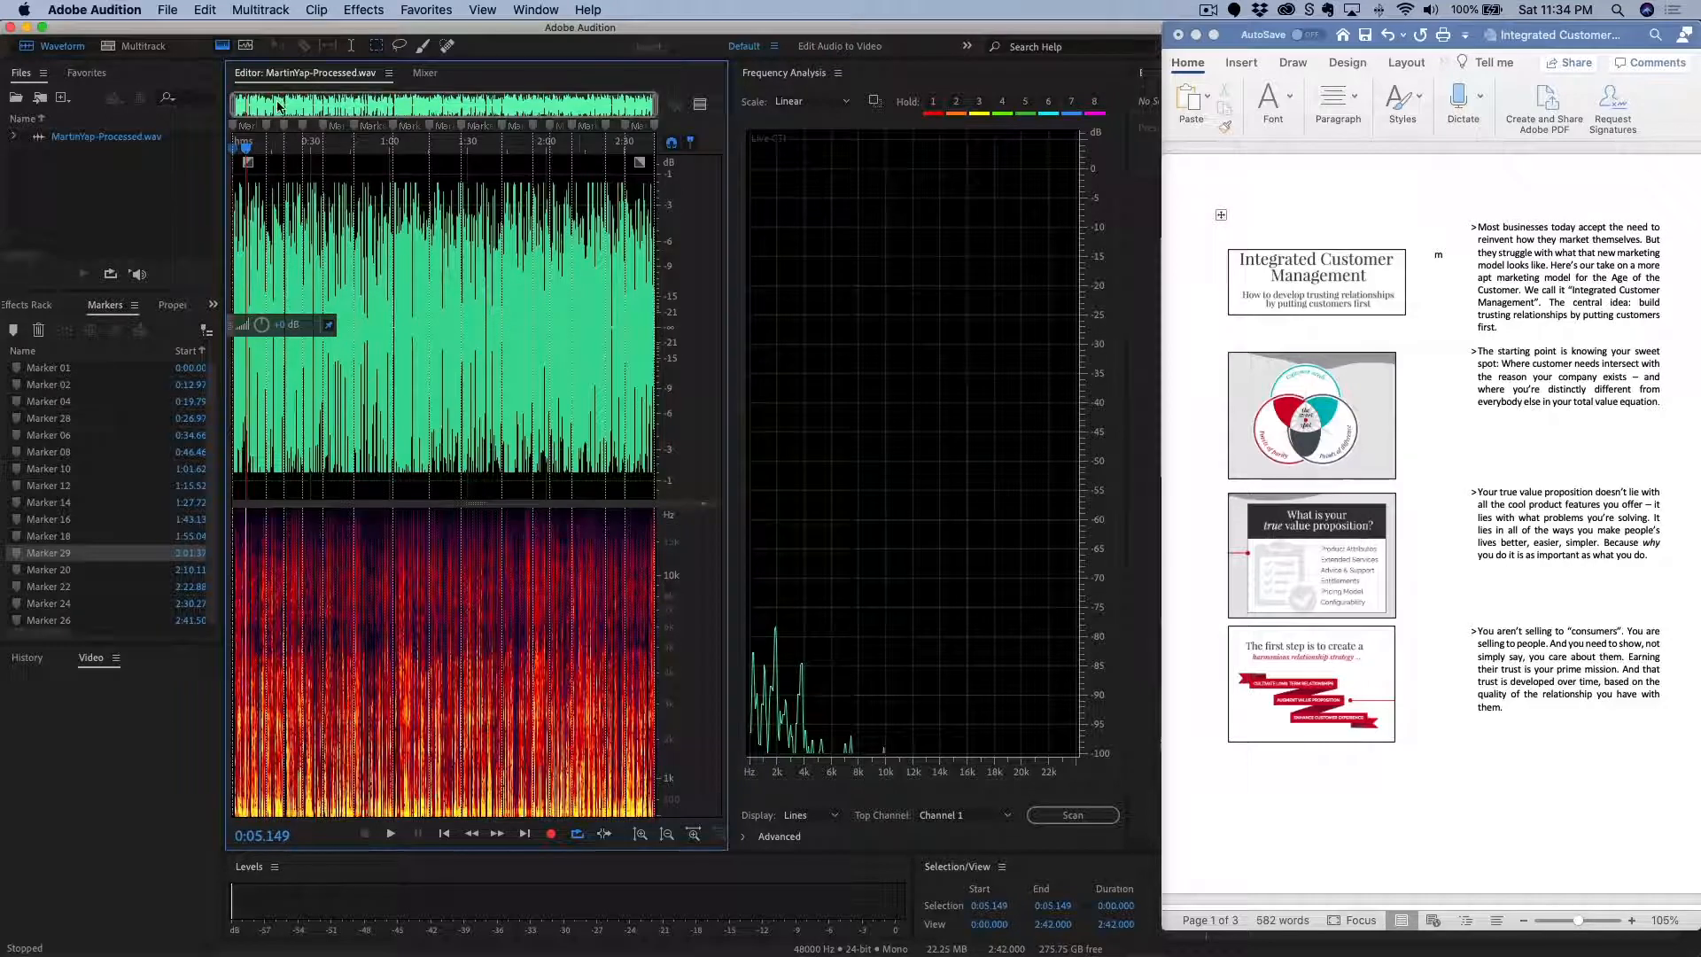
scroll(1543, 522, "down", 3)
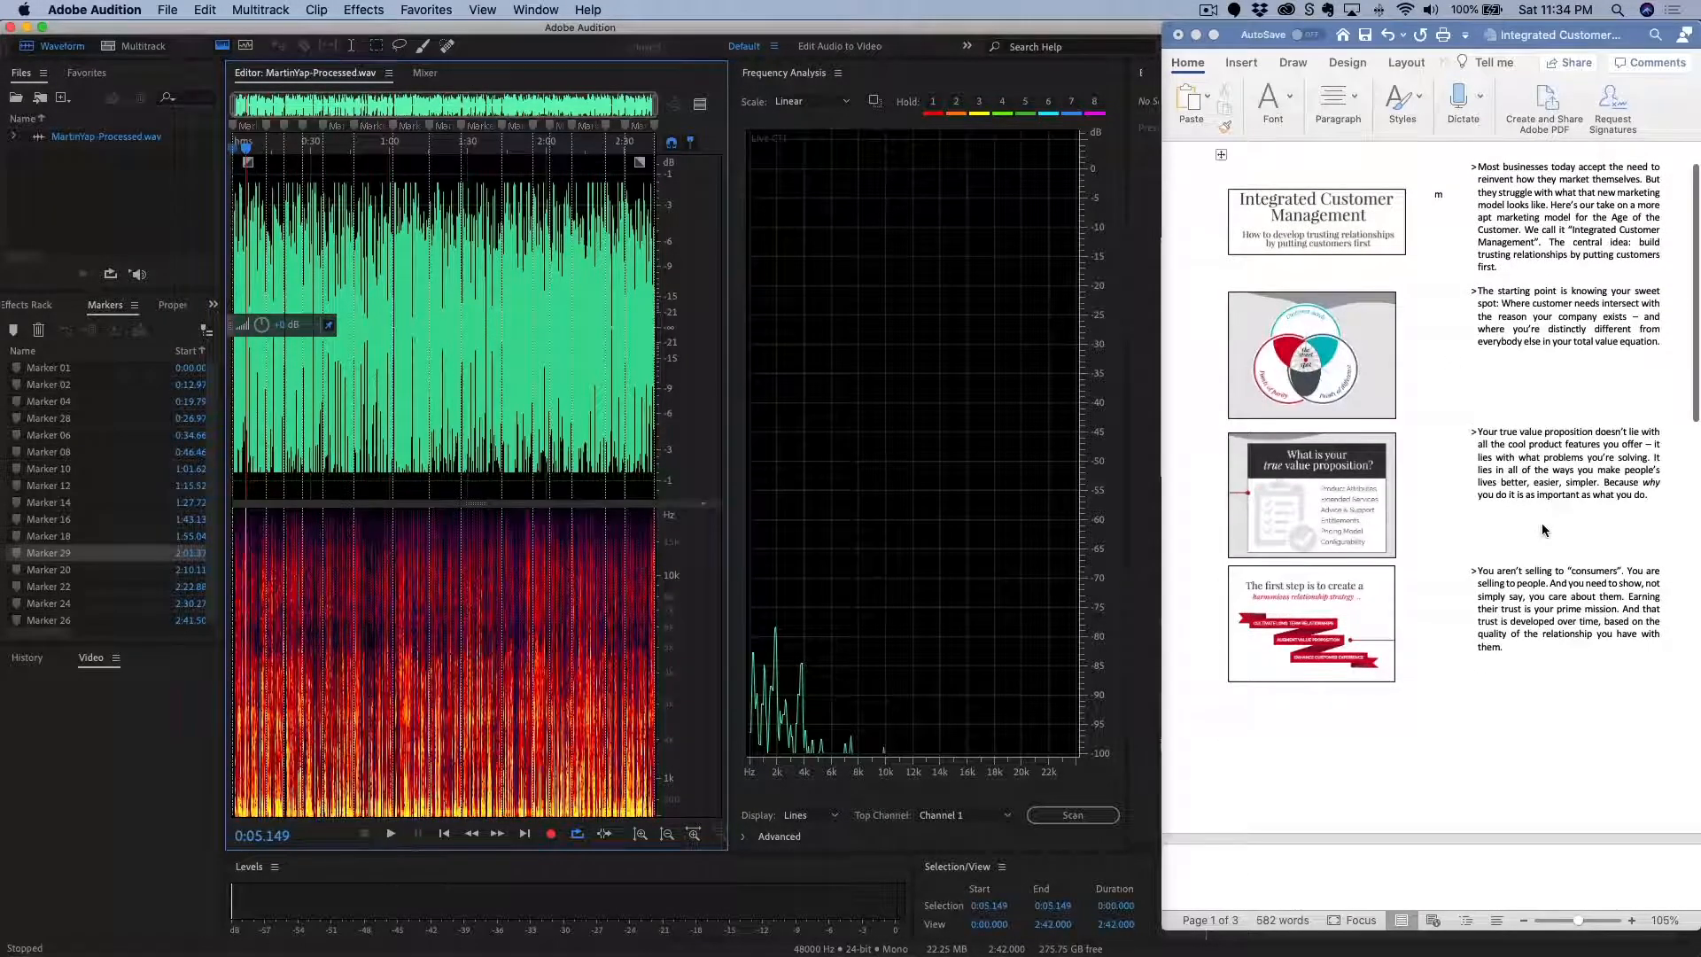
key("m")
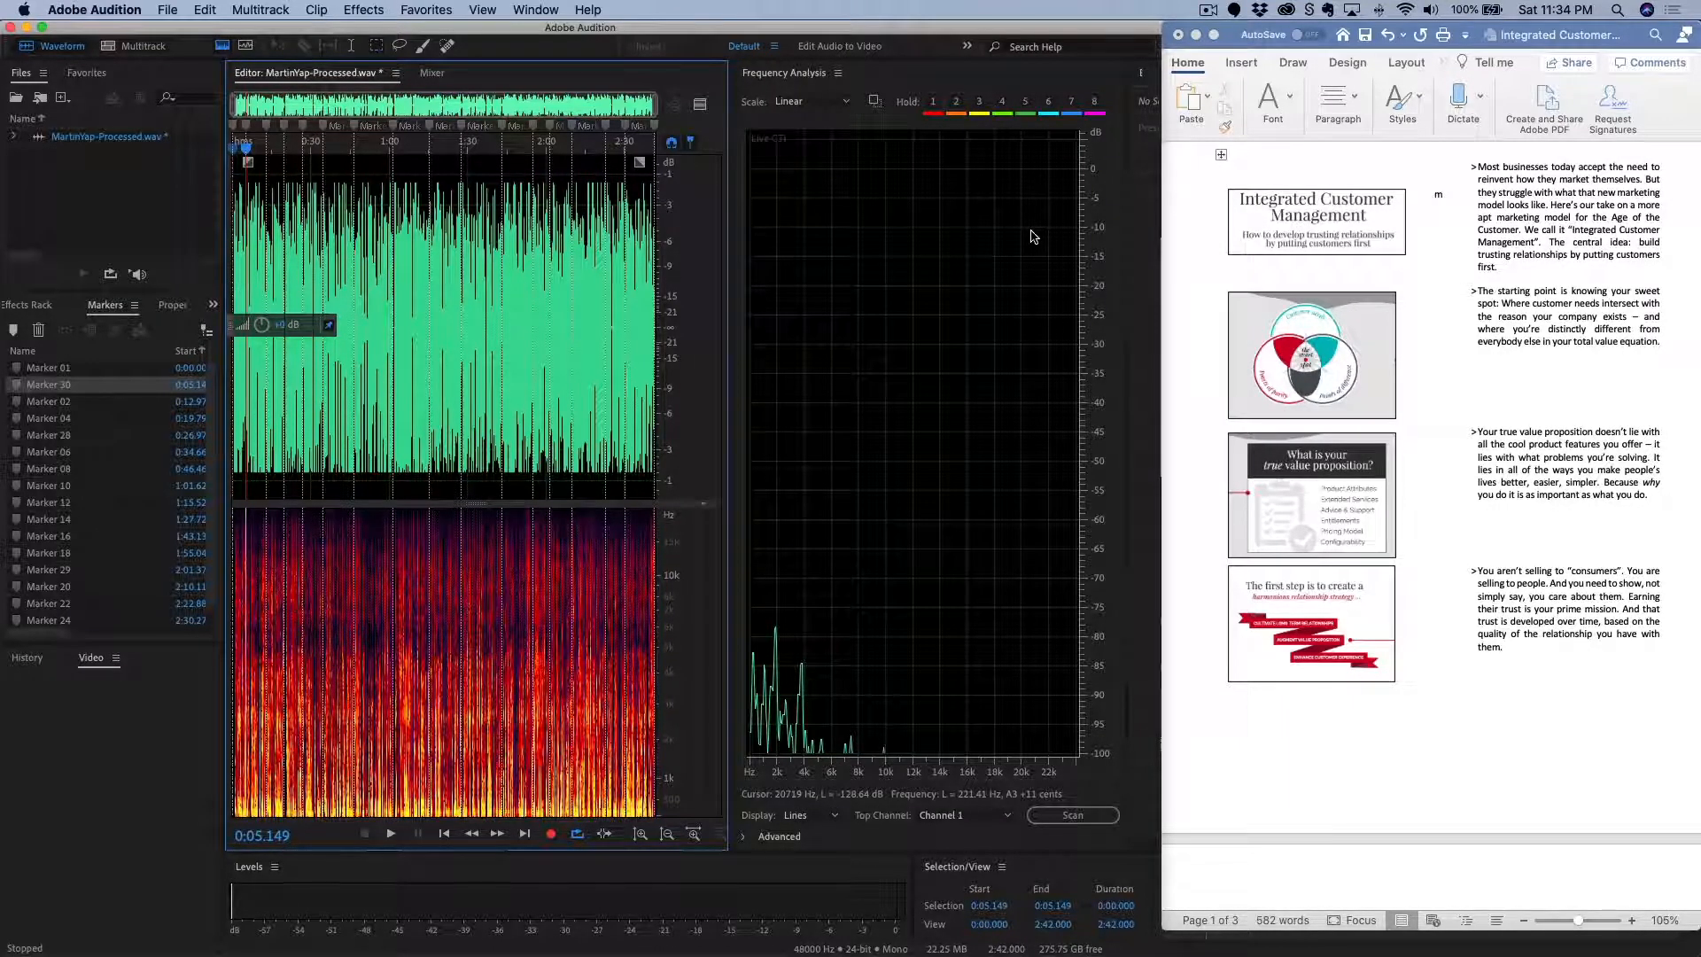
scroll(1560, 360, "down", 2)
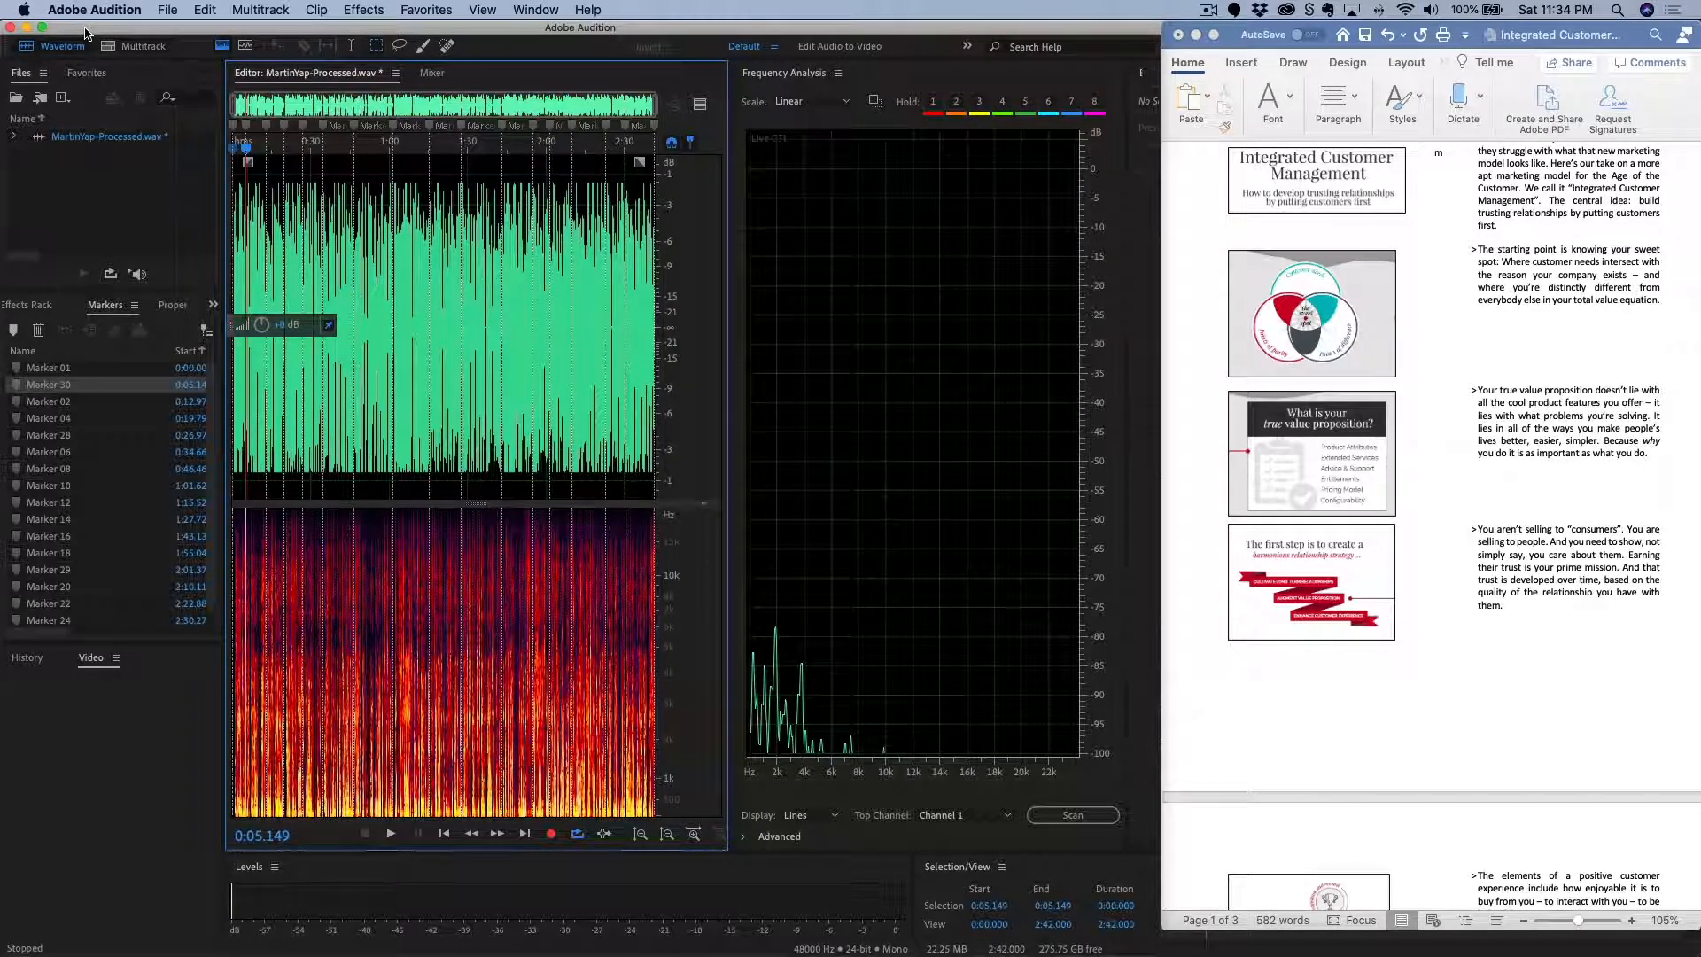
Switch to After Effects, view the Update Markers From Source option for the voice-over layer without applying it, and deselect the layer.
key("super+Tab")
key("super+Tab")
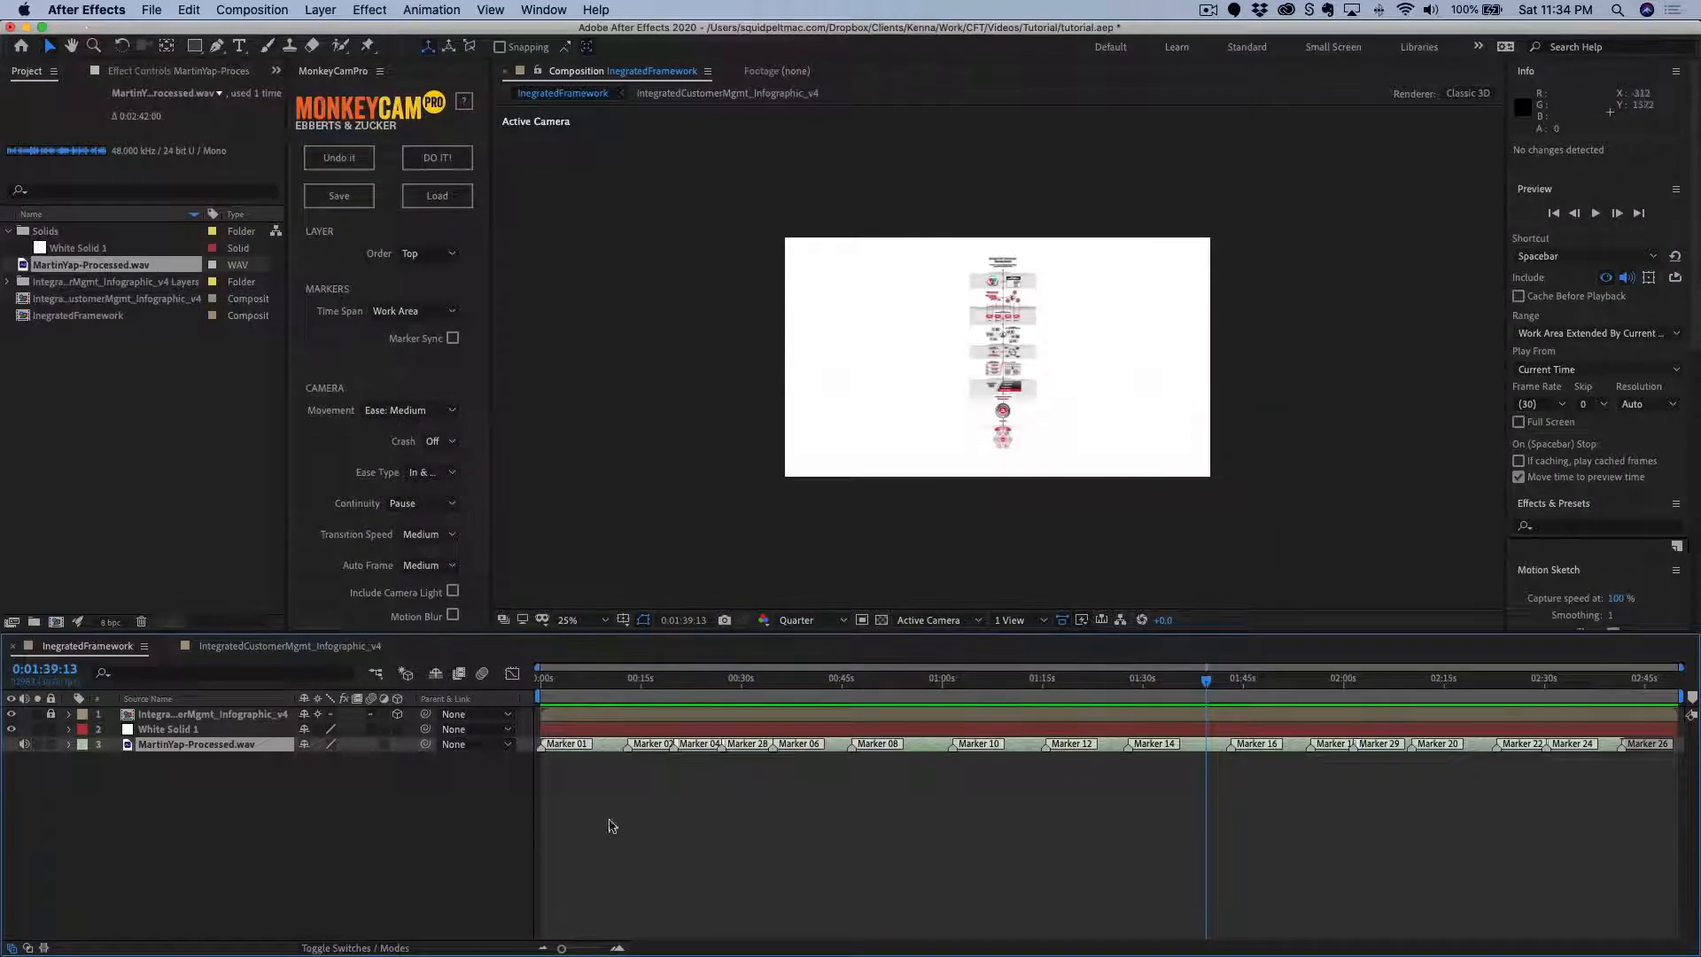
right_click(600, 750)
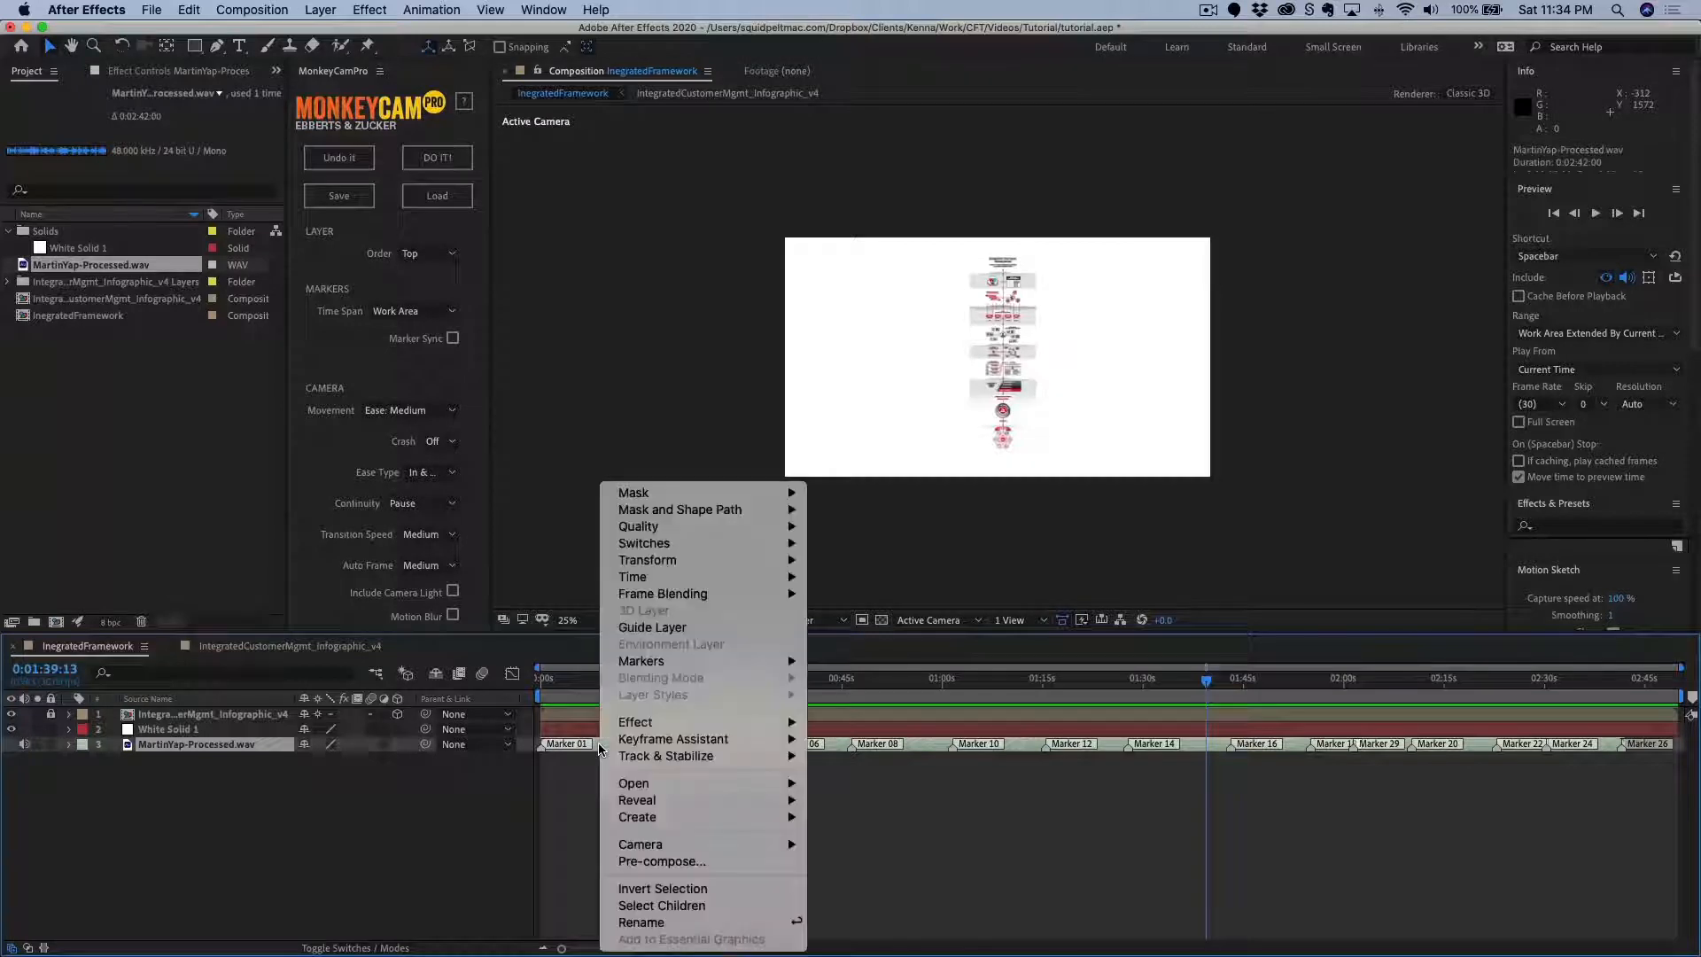
mouse_move(685, 744)
mouse_move(667, 663)
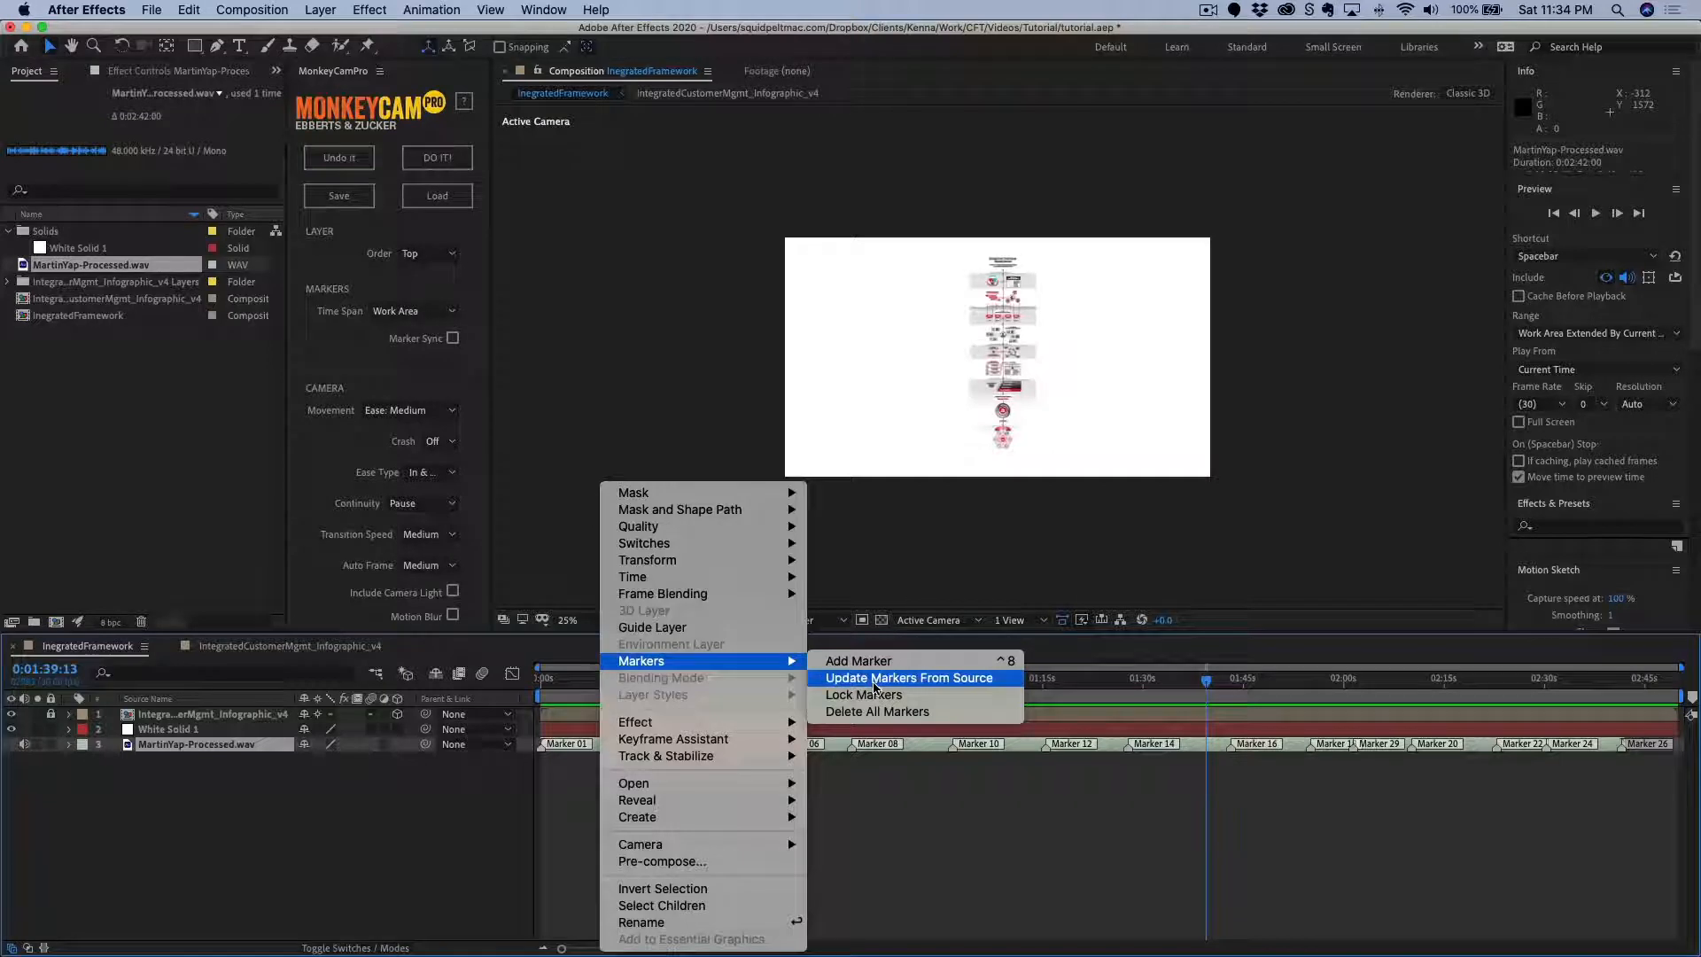
left_click(1008, 868)
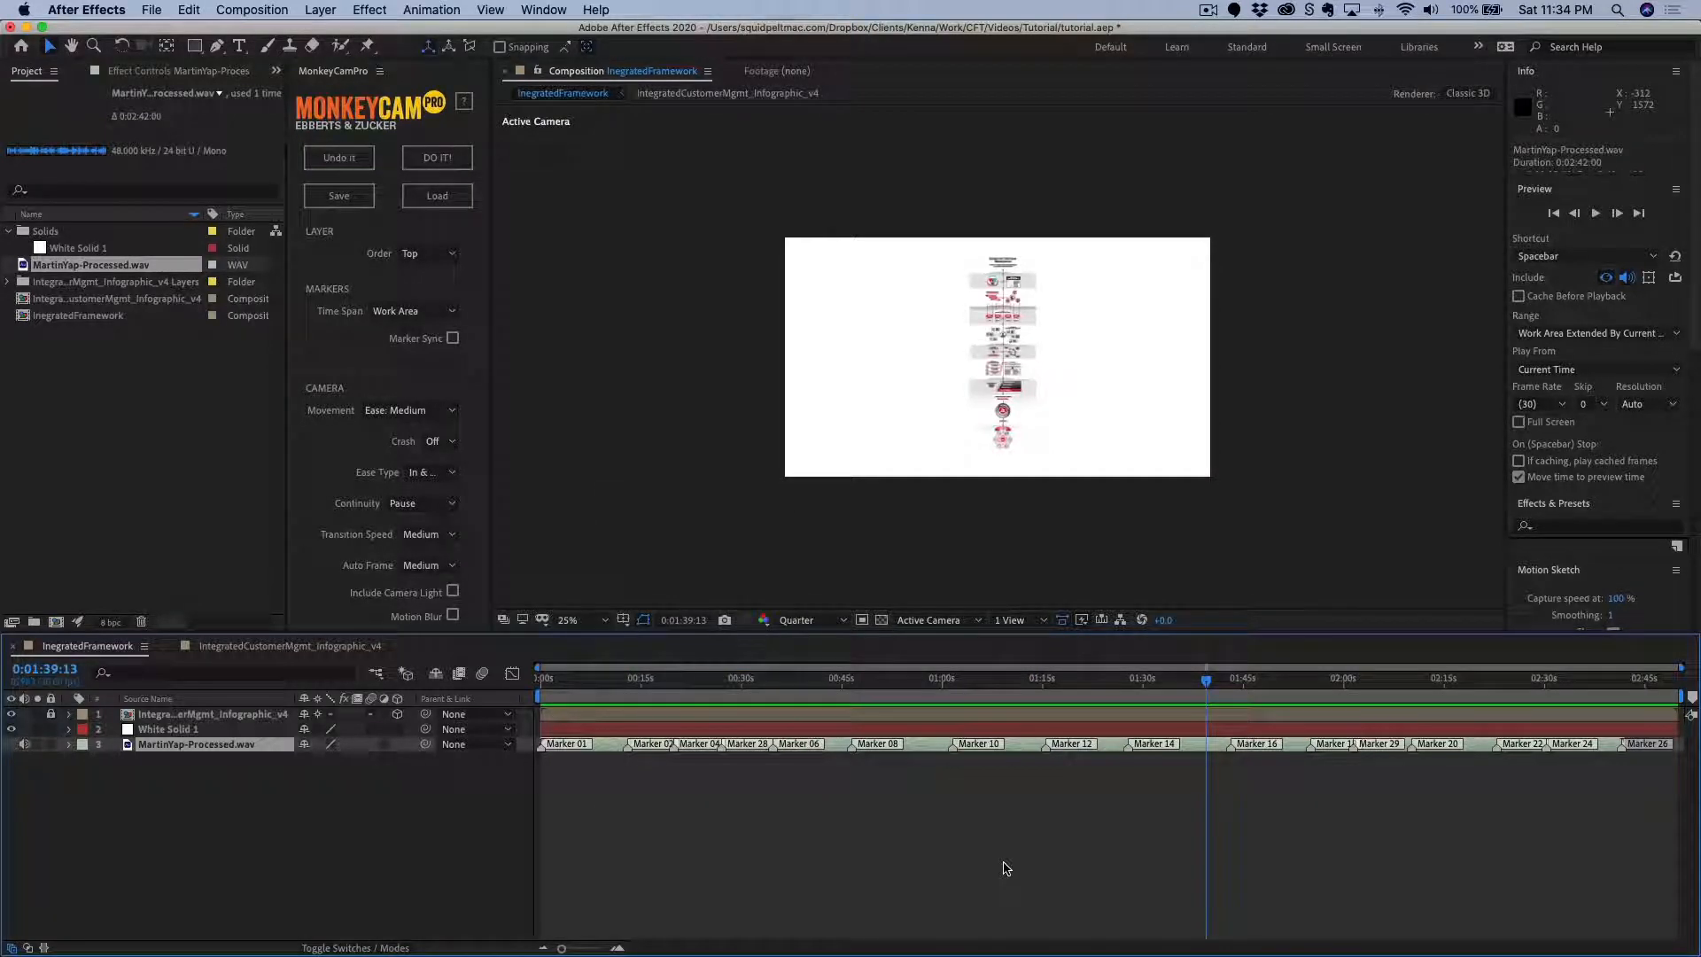
left_click(327, 909)
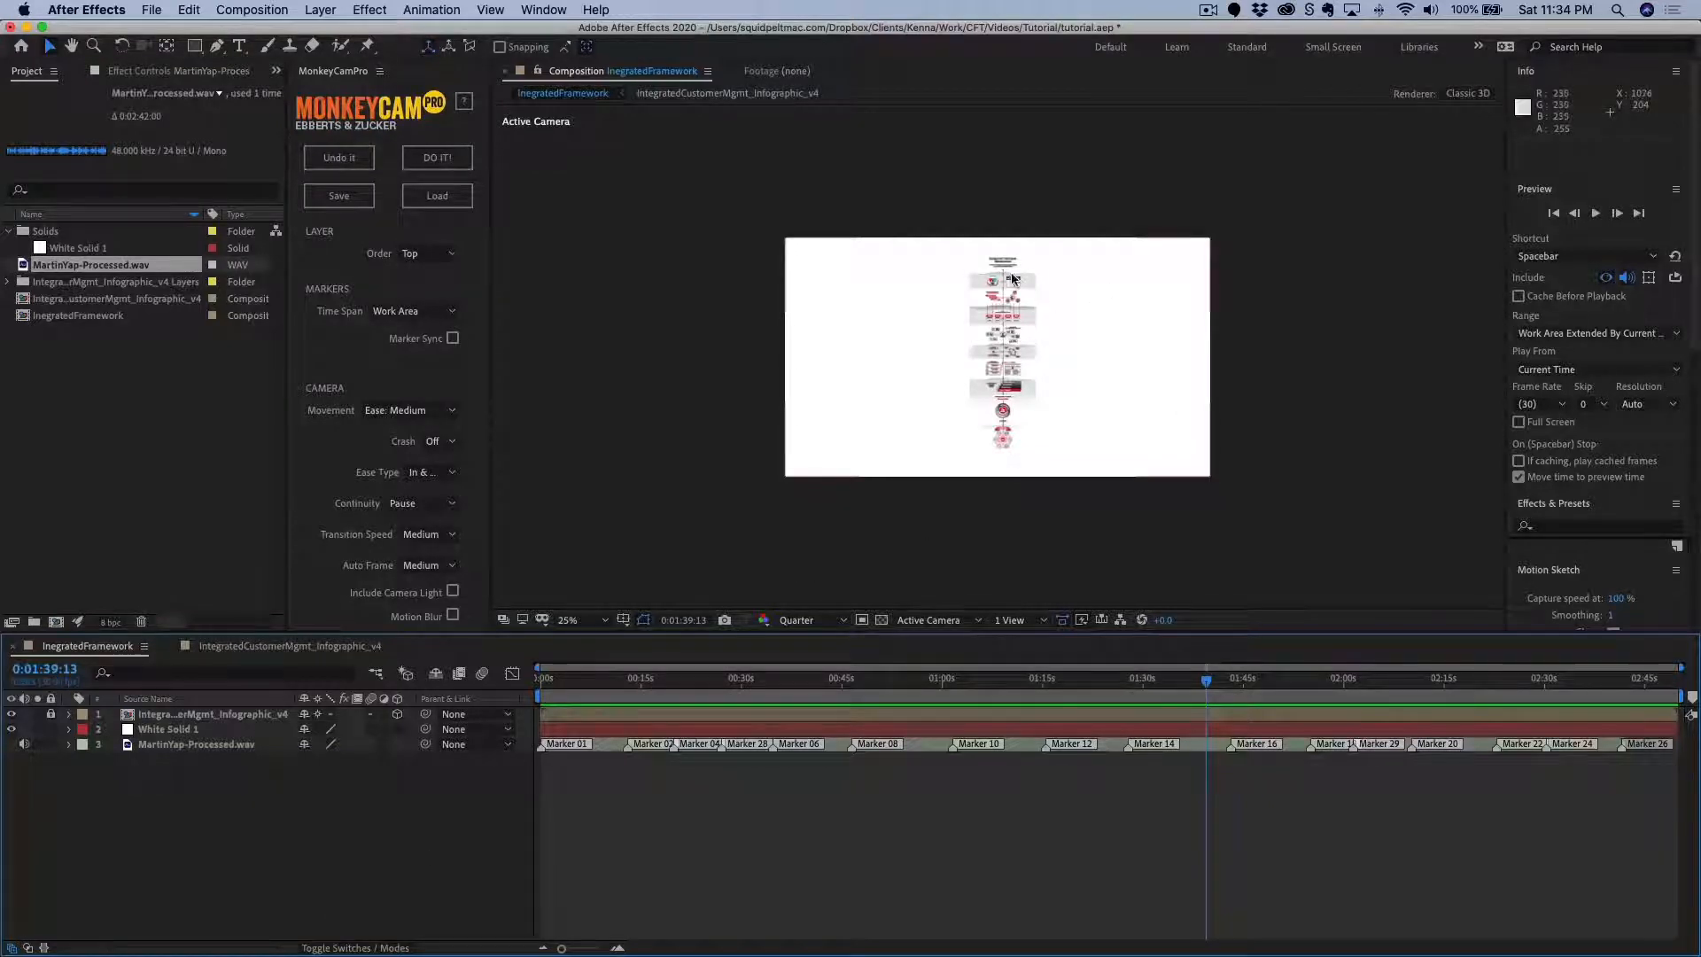
Set the preview resolution of the infographic's main composition to Full.
scroll(1018, 307, "up", 6)
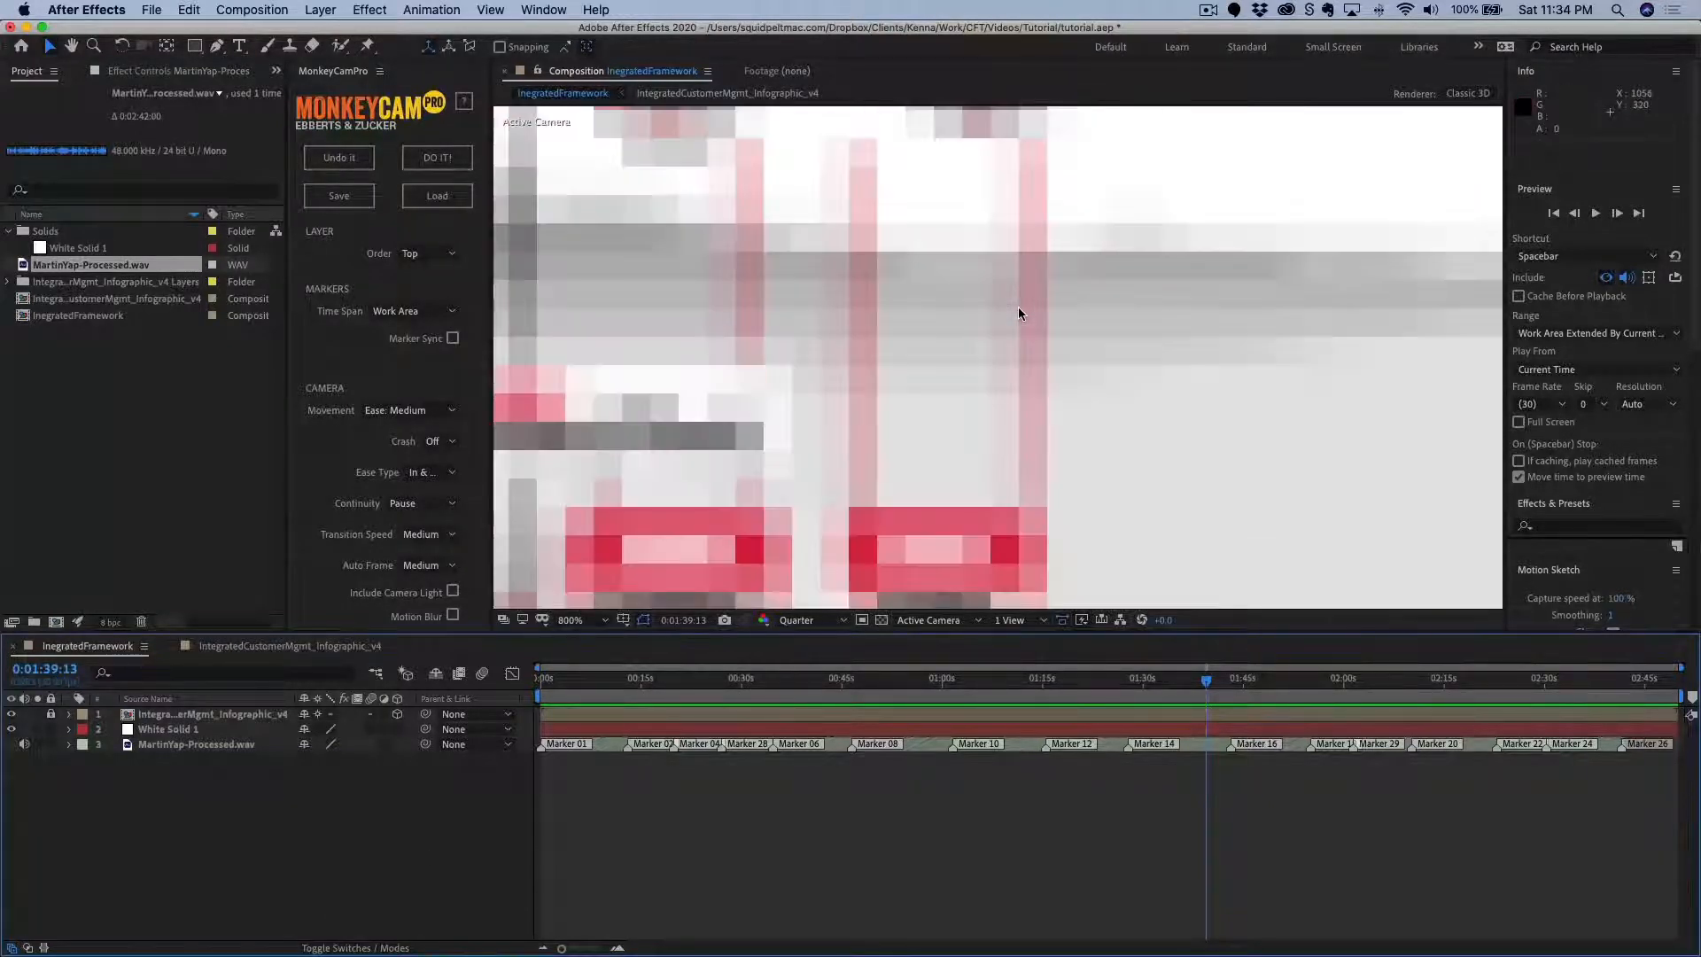
scroll(1018, 307, "down", 3)
scroll(1019, 307, "up", 4)
scroll(1018, 307, "down", 2)
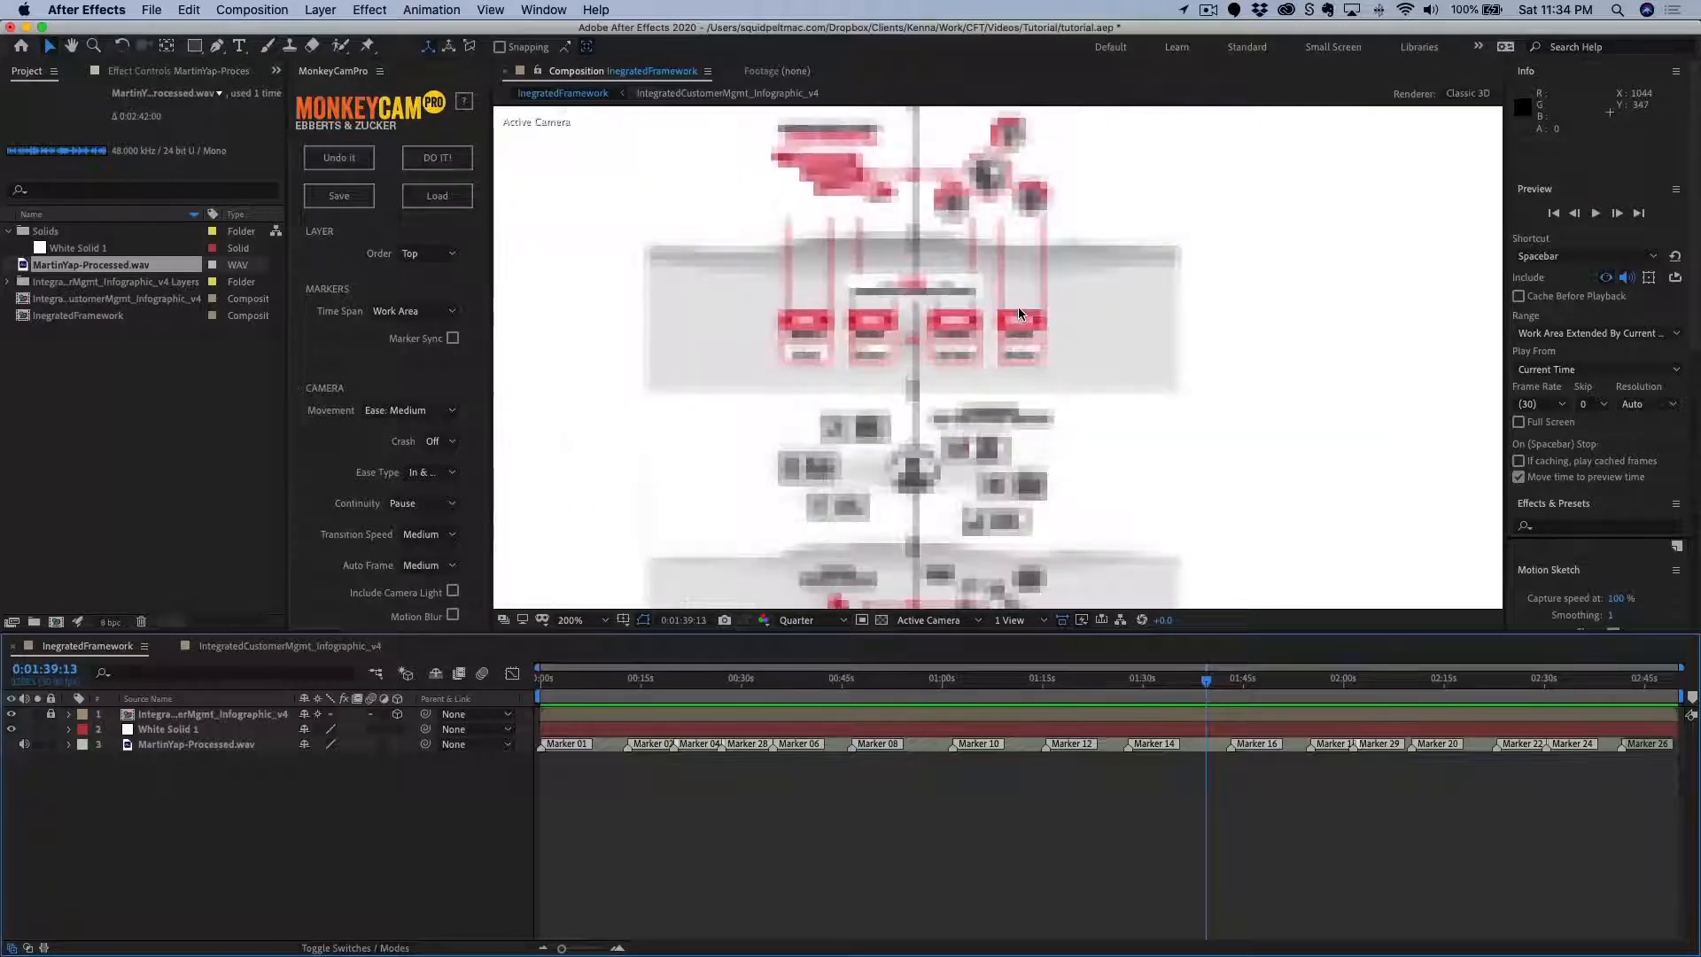
left_click(822, 620)
left_click(802, 667)
key("h")
left_click_drag(703, 315, 780, 767)
key("v")
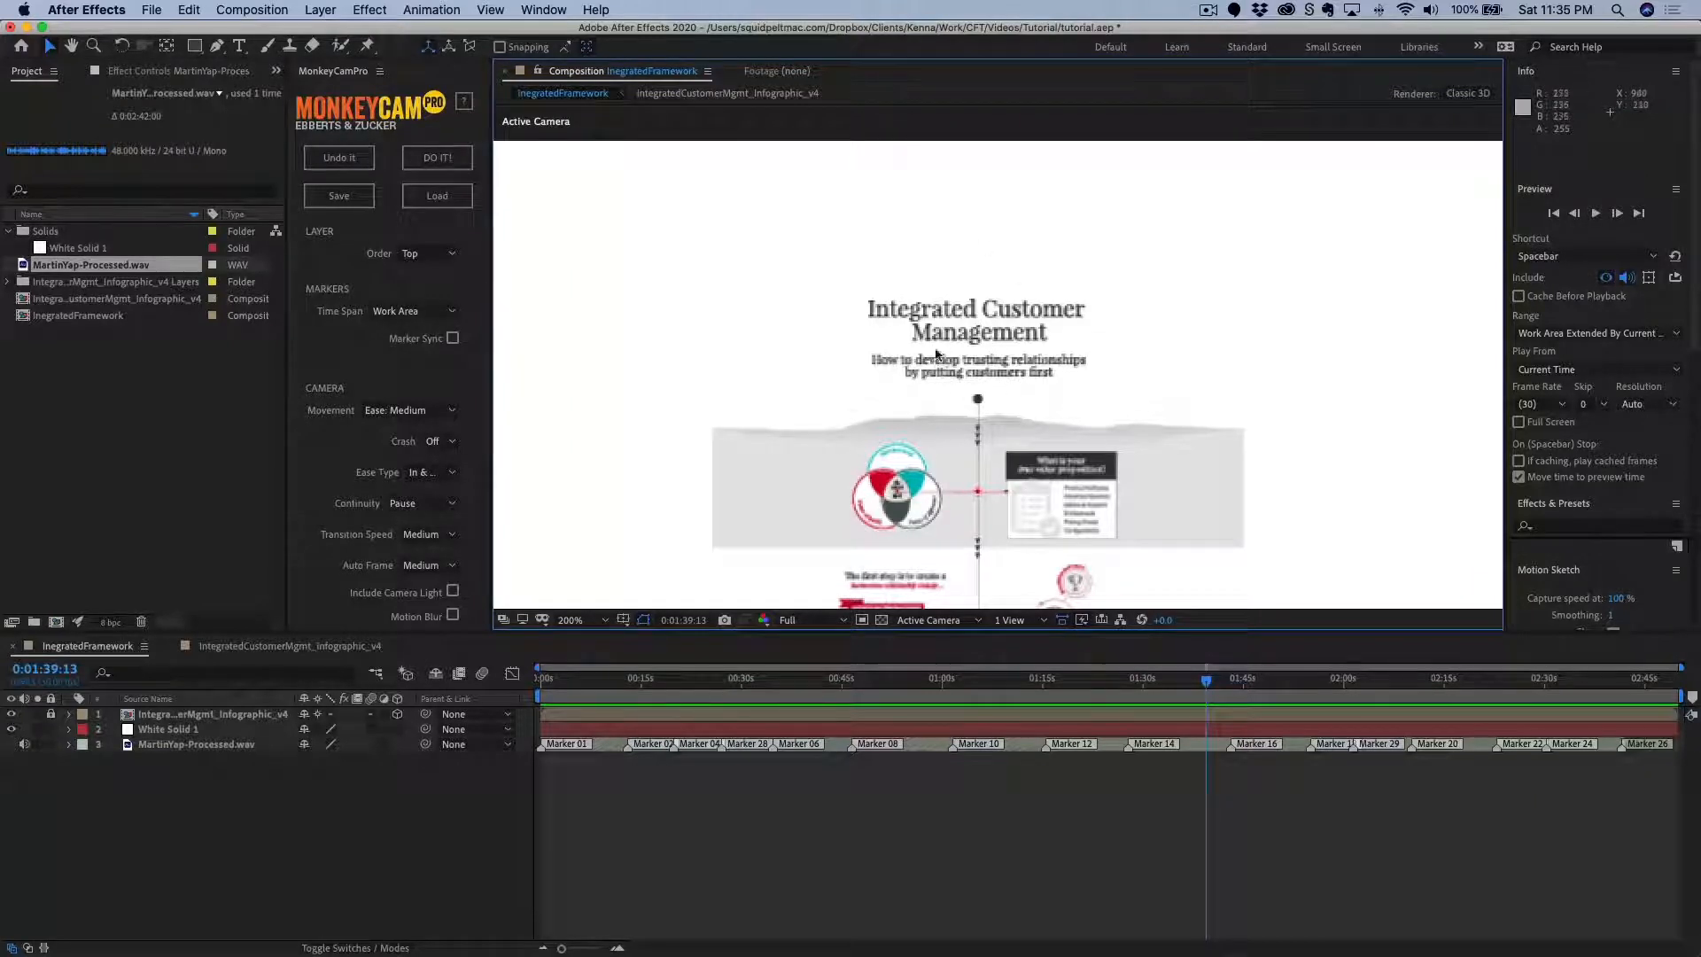
right_click(220, 811)
mouse_move(269, 763)
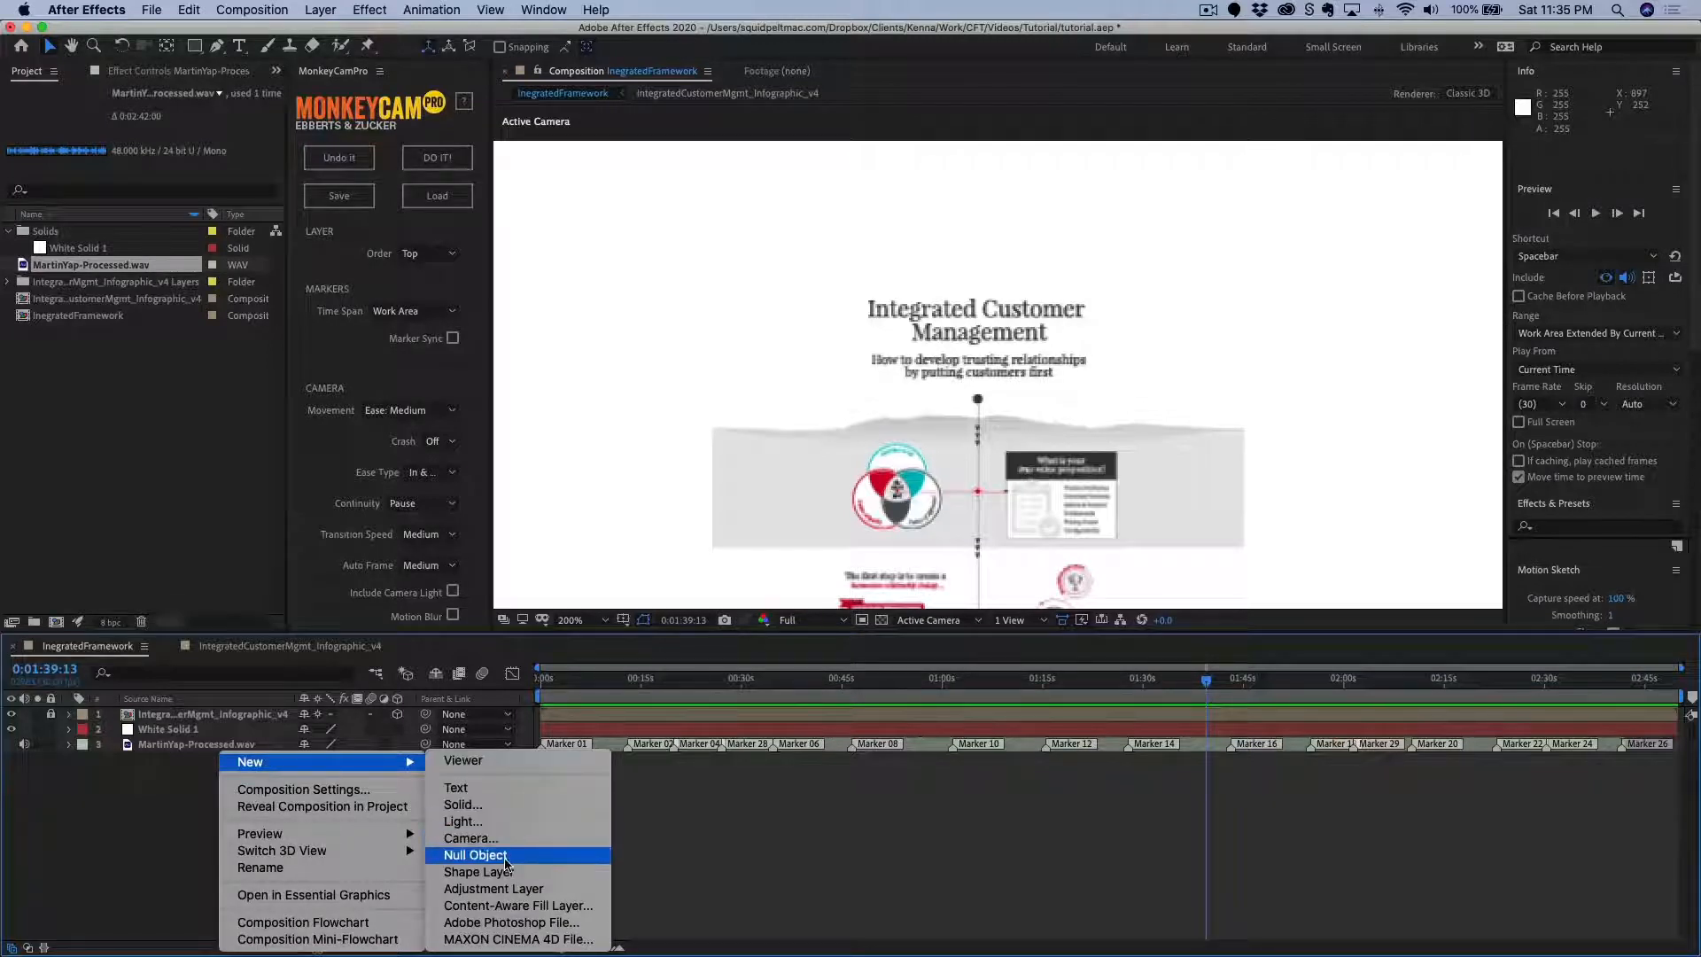
left_click(64, 837)
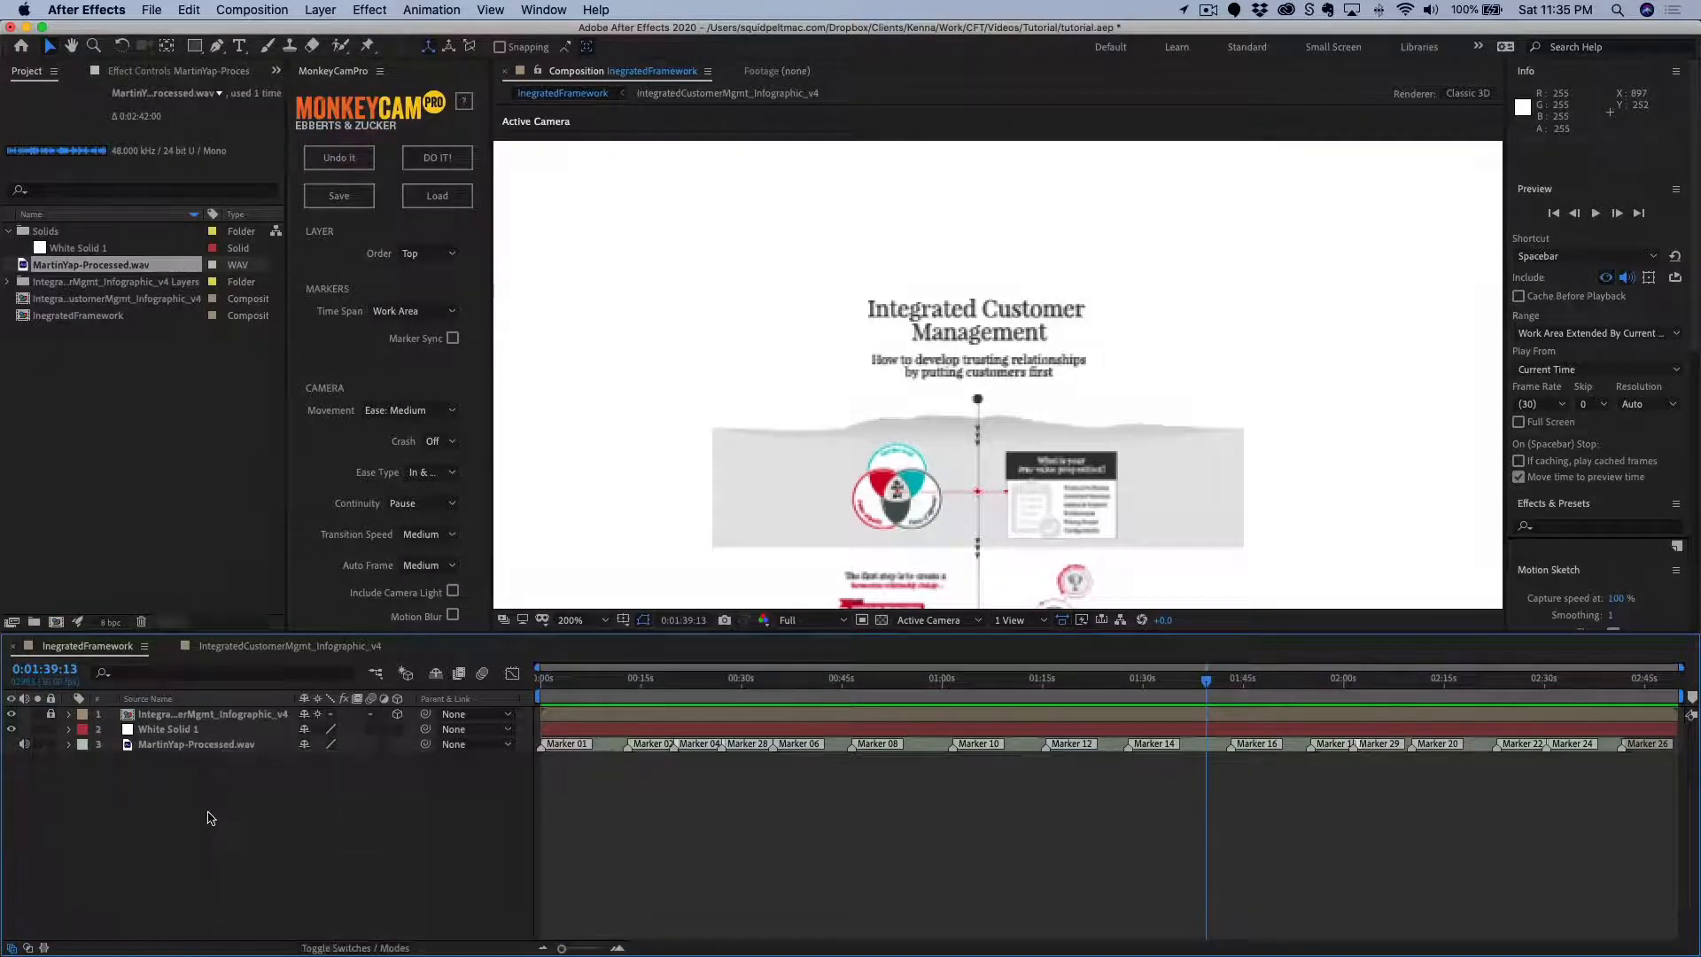
Add a null object to the main composition and rename it "slide 1".
right_click(268, 813)
mouse_move(292, 764)
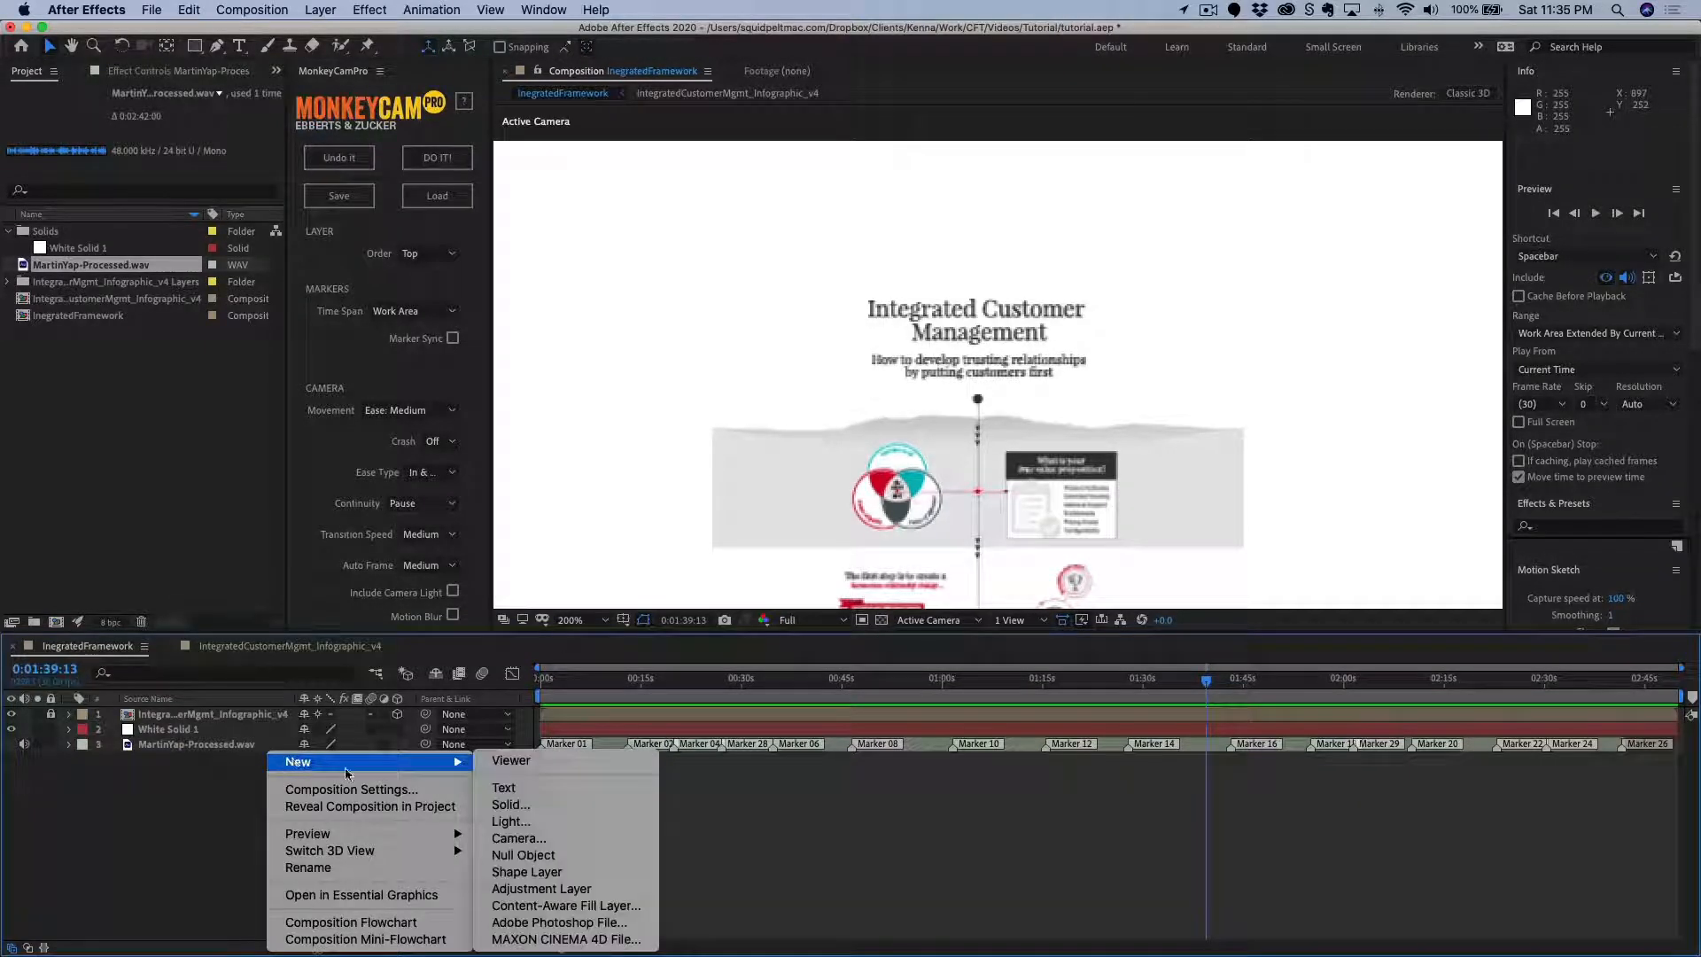
left_click(531, 856)
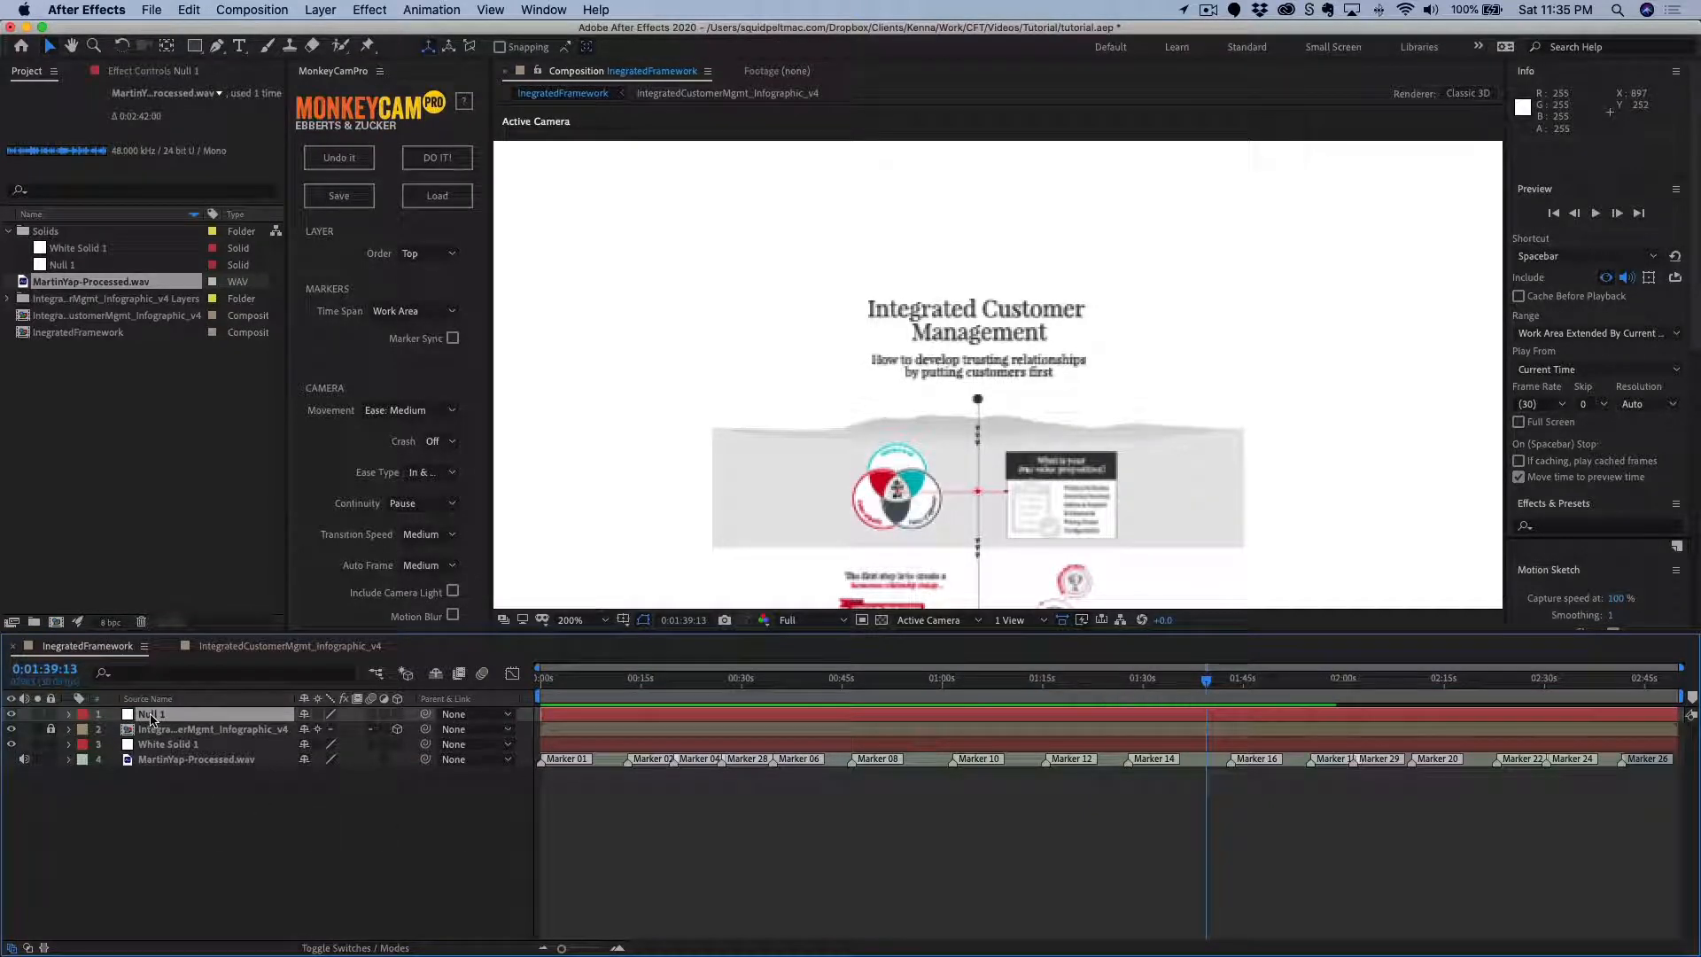
key("Return")
type("slide 1")
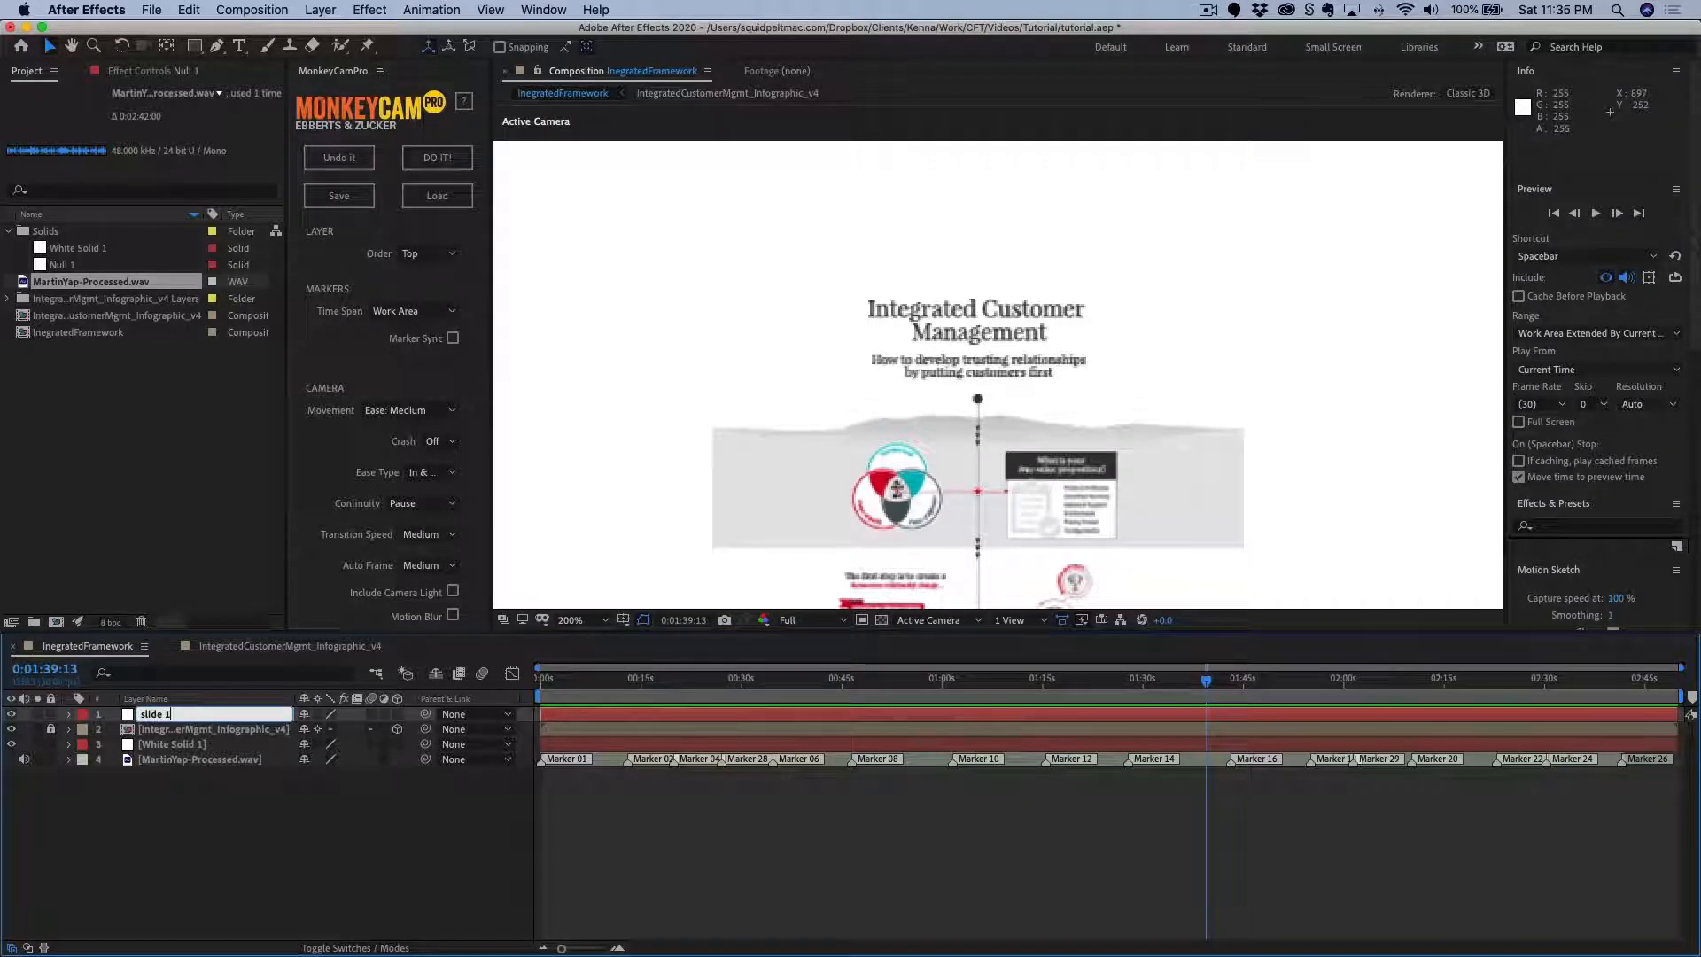
key("Return")
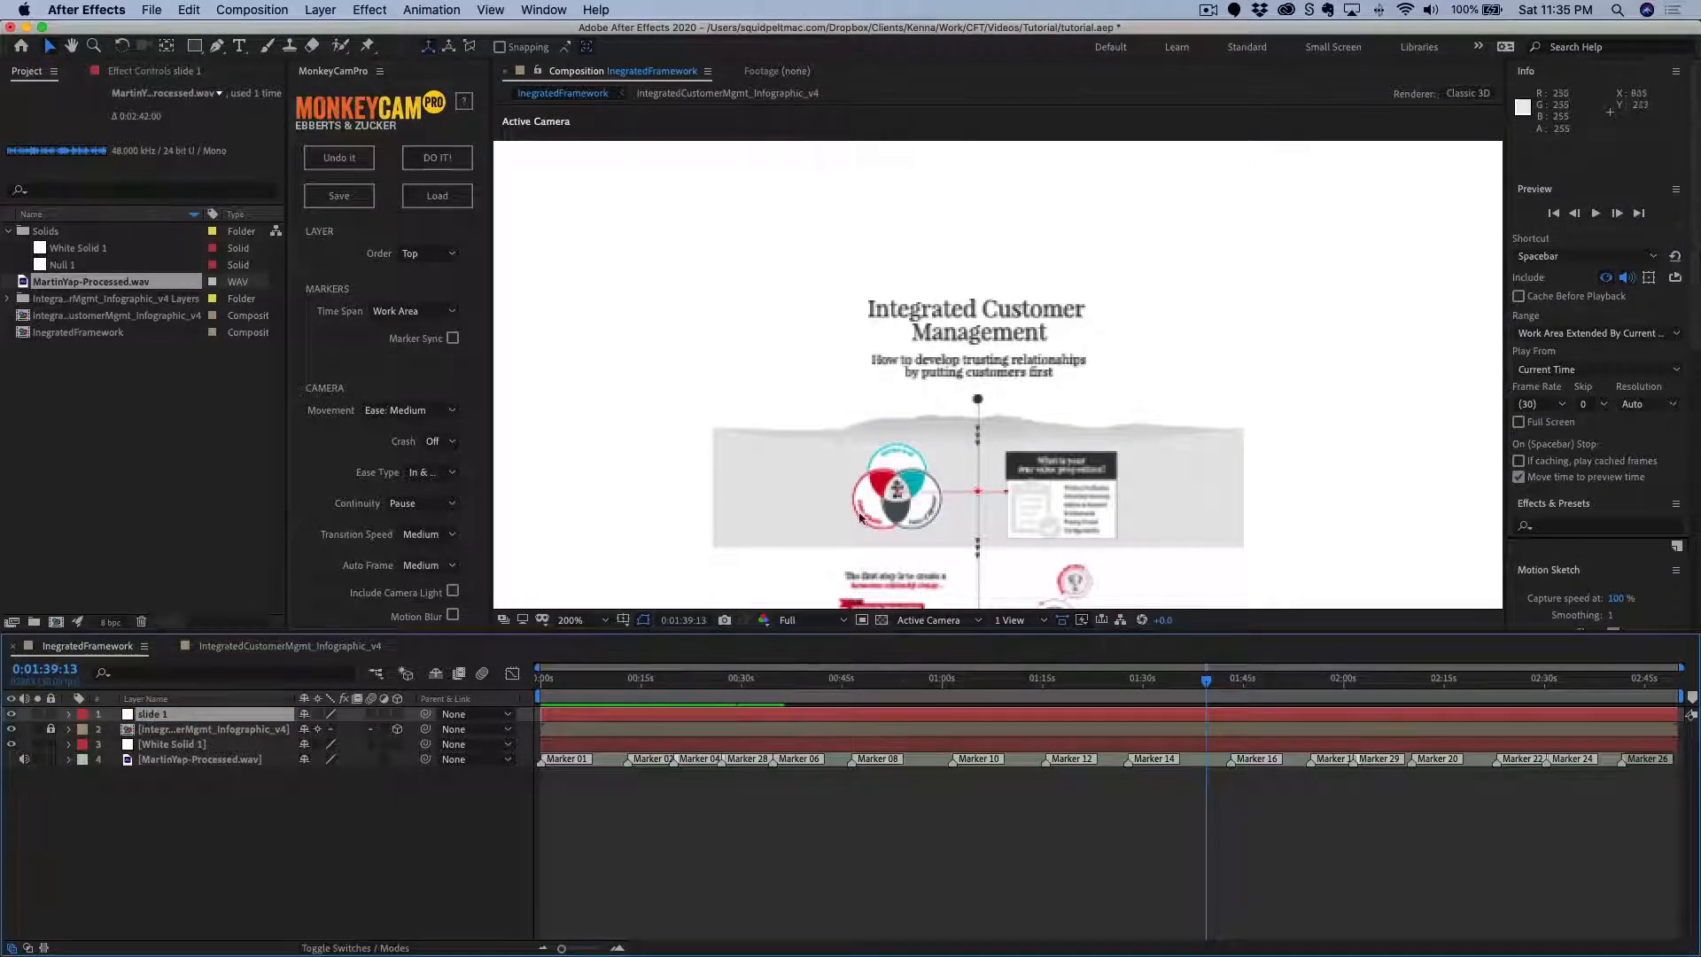
Move the slide 1 null over the infographic's Integrated Customer Management title, at a position of about 934, 54.
scroll(993, 529, "down", 4)
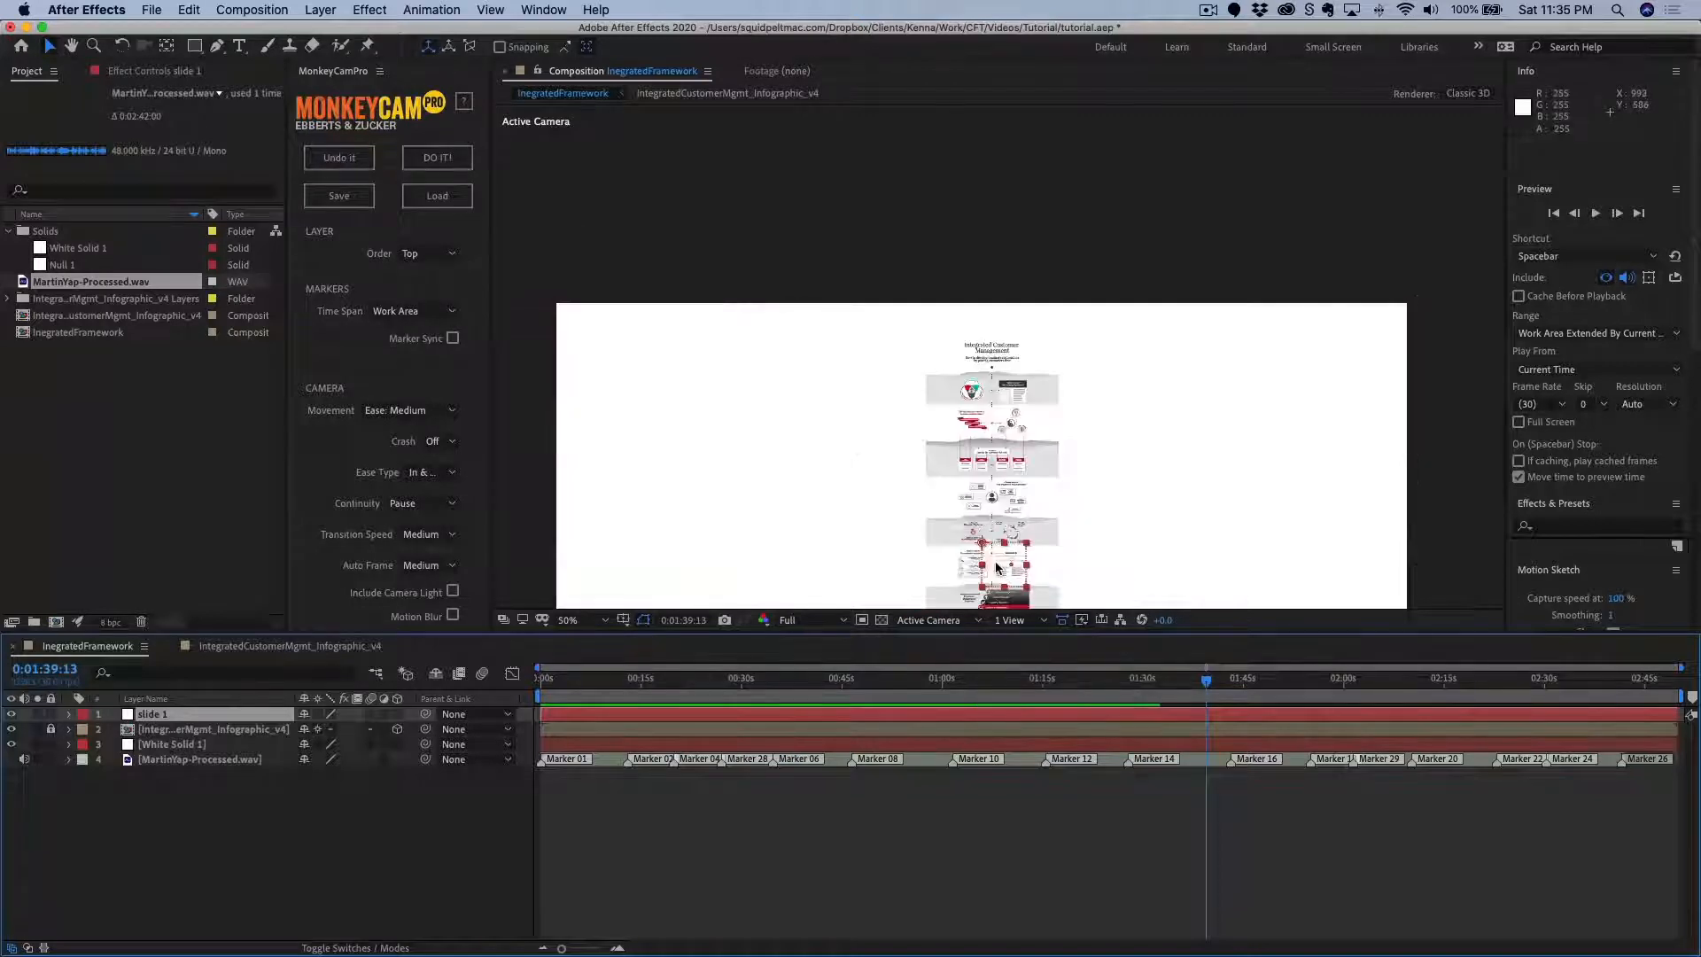
left_click_drag(993, 529, 984, 347)
scroll(1012, 367, "up", 5)
scroll(1012, 372, "down", 2)
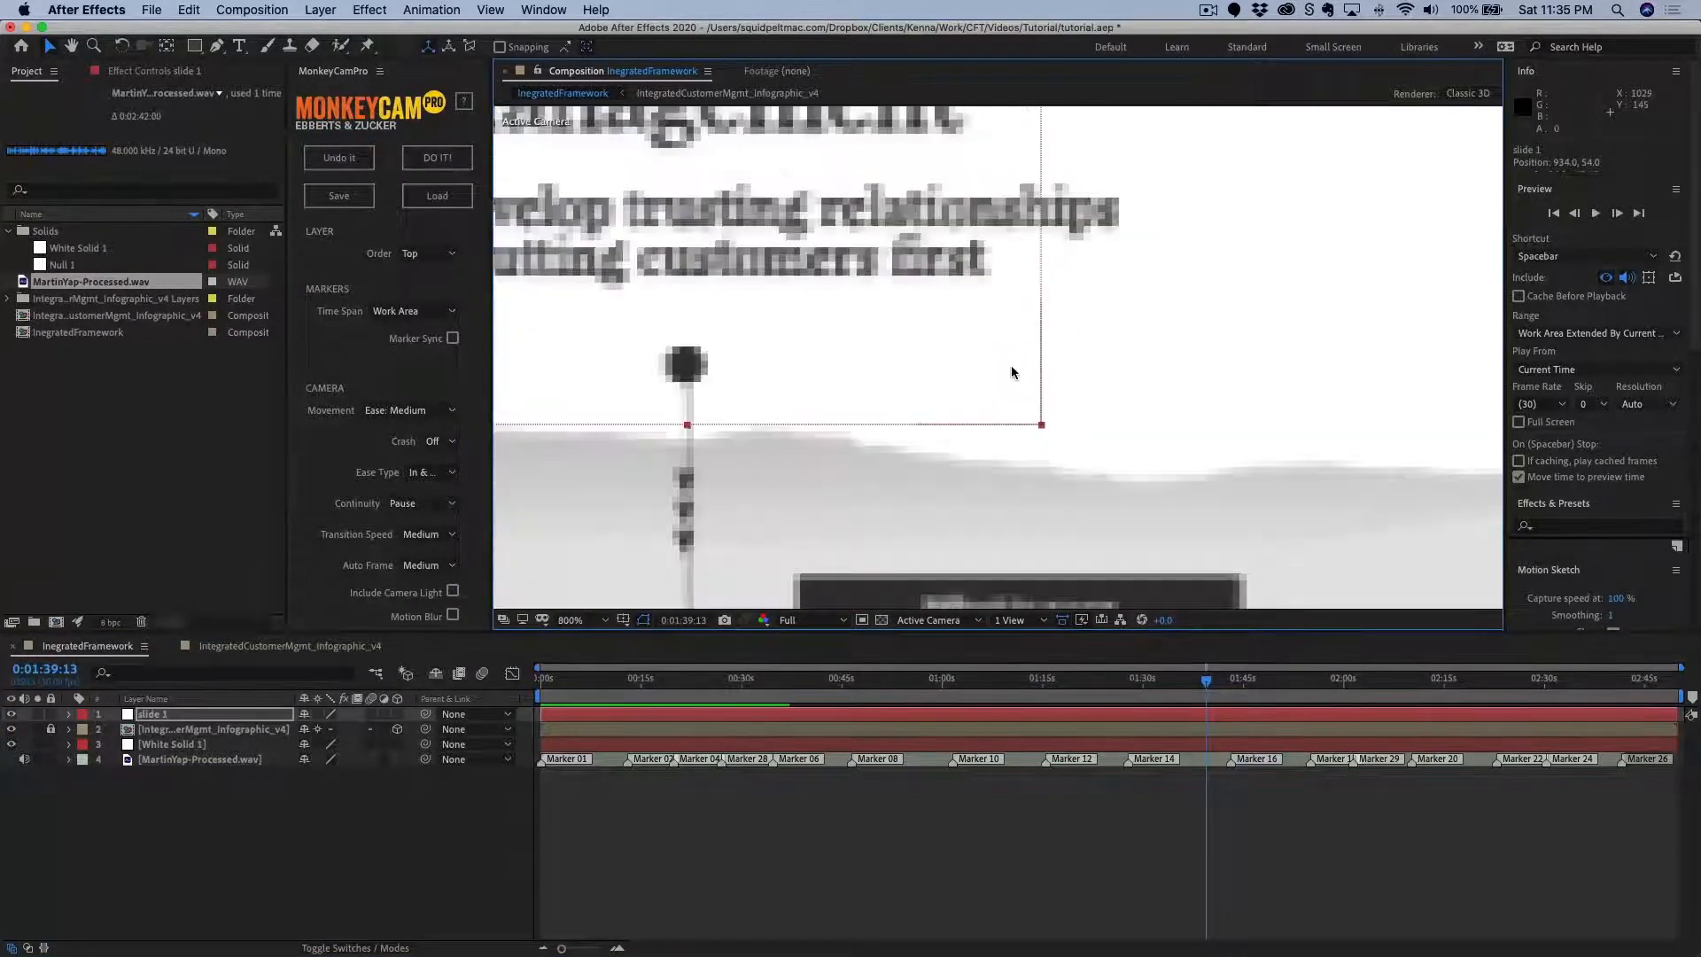
Set the slide 1 null's anchor point to 50, 50 so that it sits at the null's center.
left_click_drag(931, 319, 1037, 447)
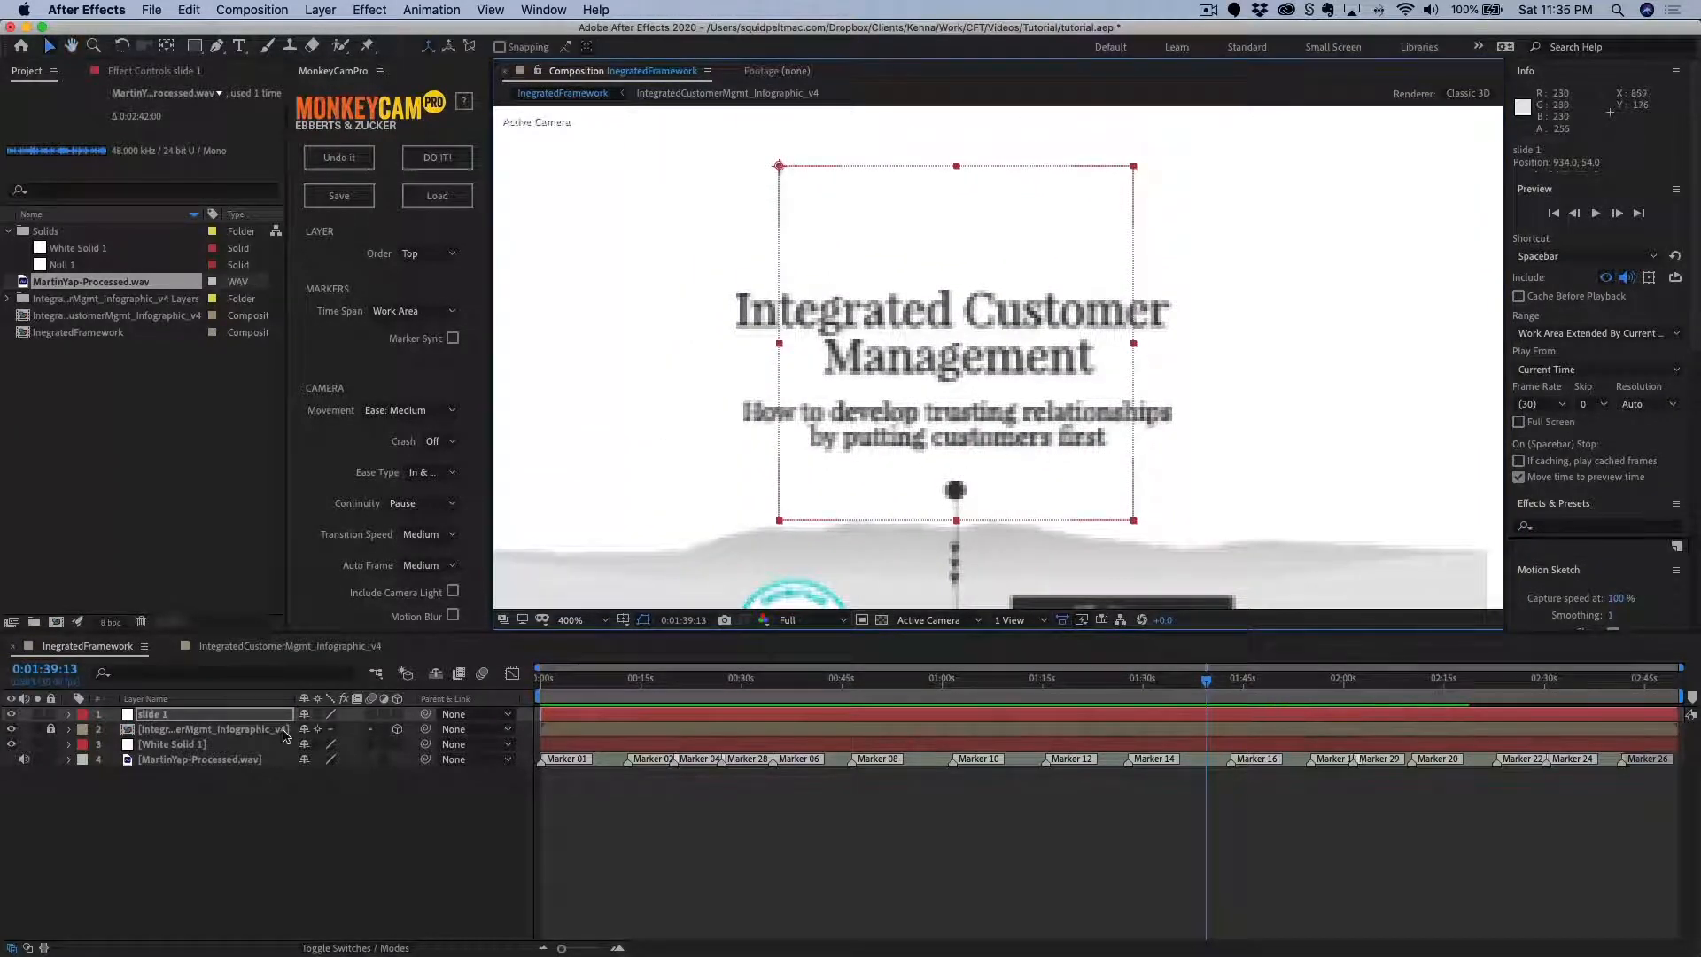
left_click(184, 844)
left_click(147, 715)
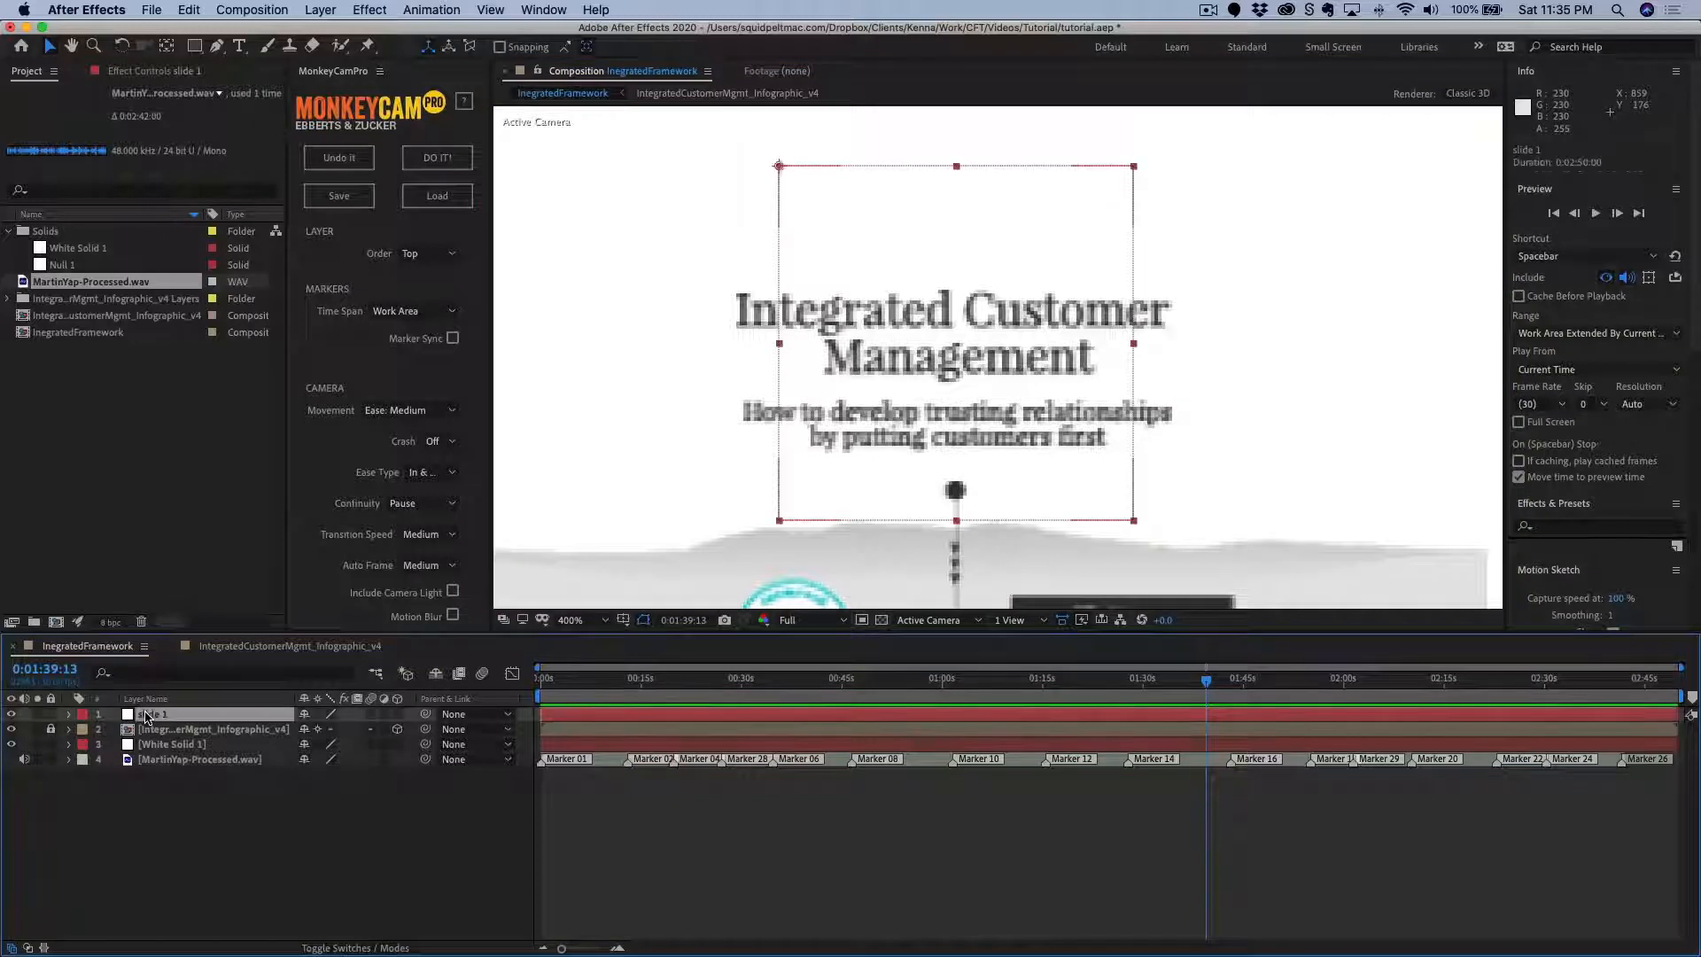
key("a")
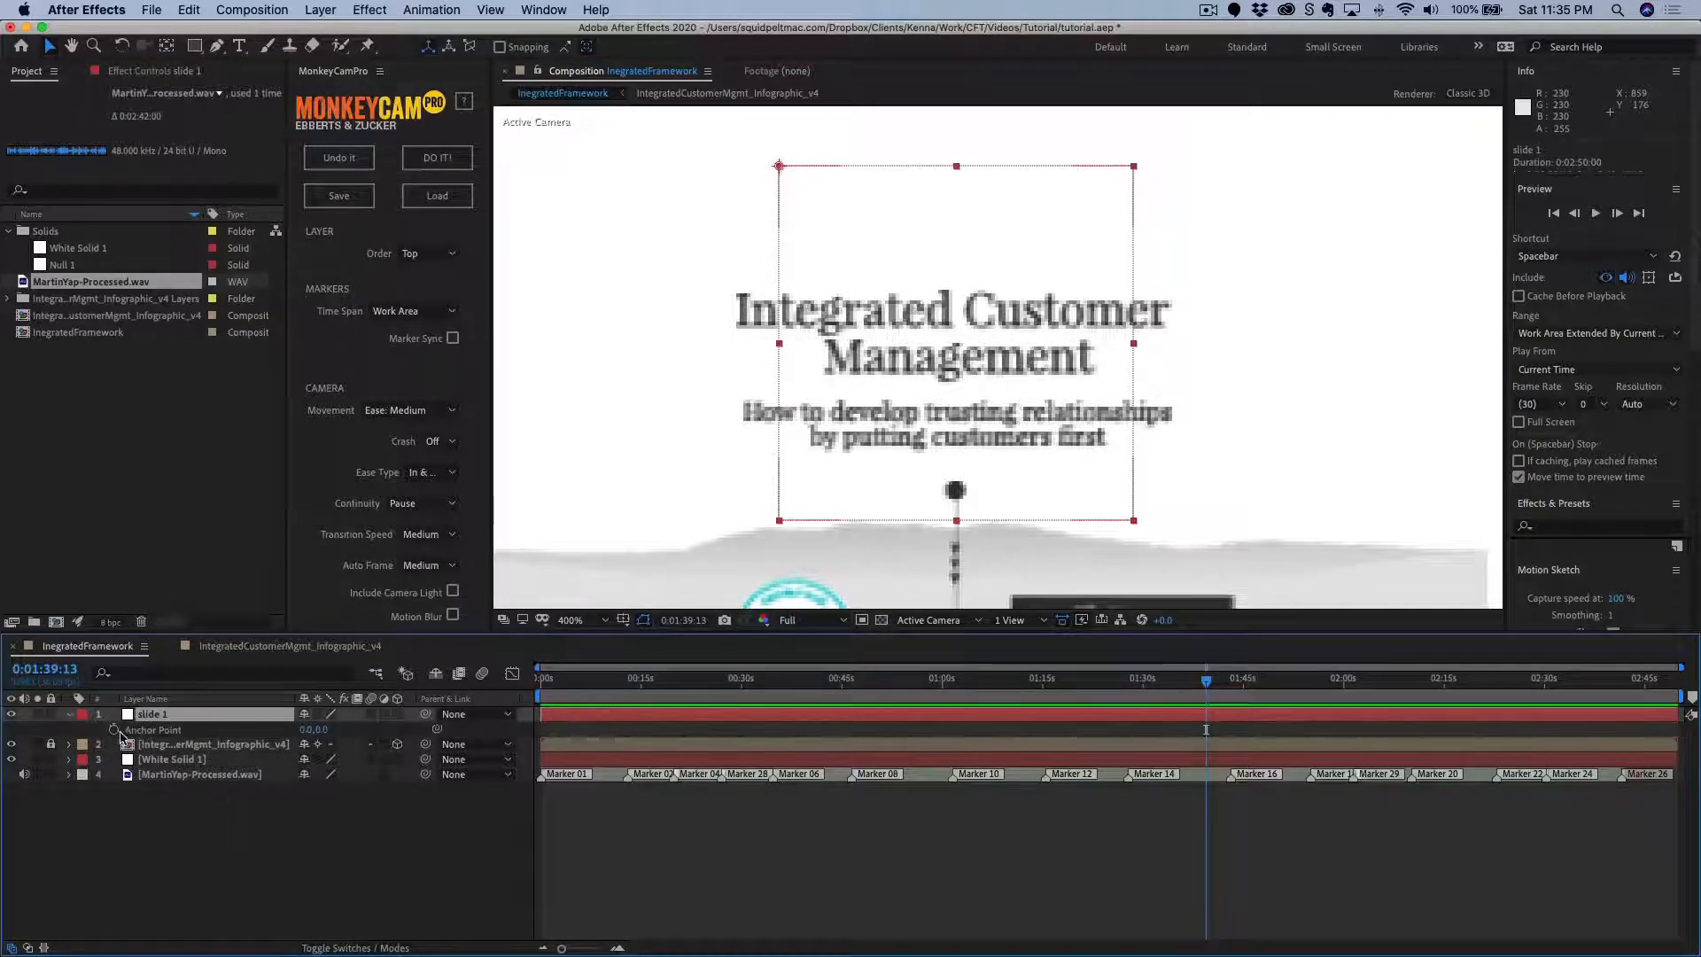
left_click(307, 731)
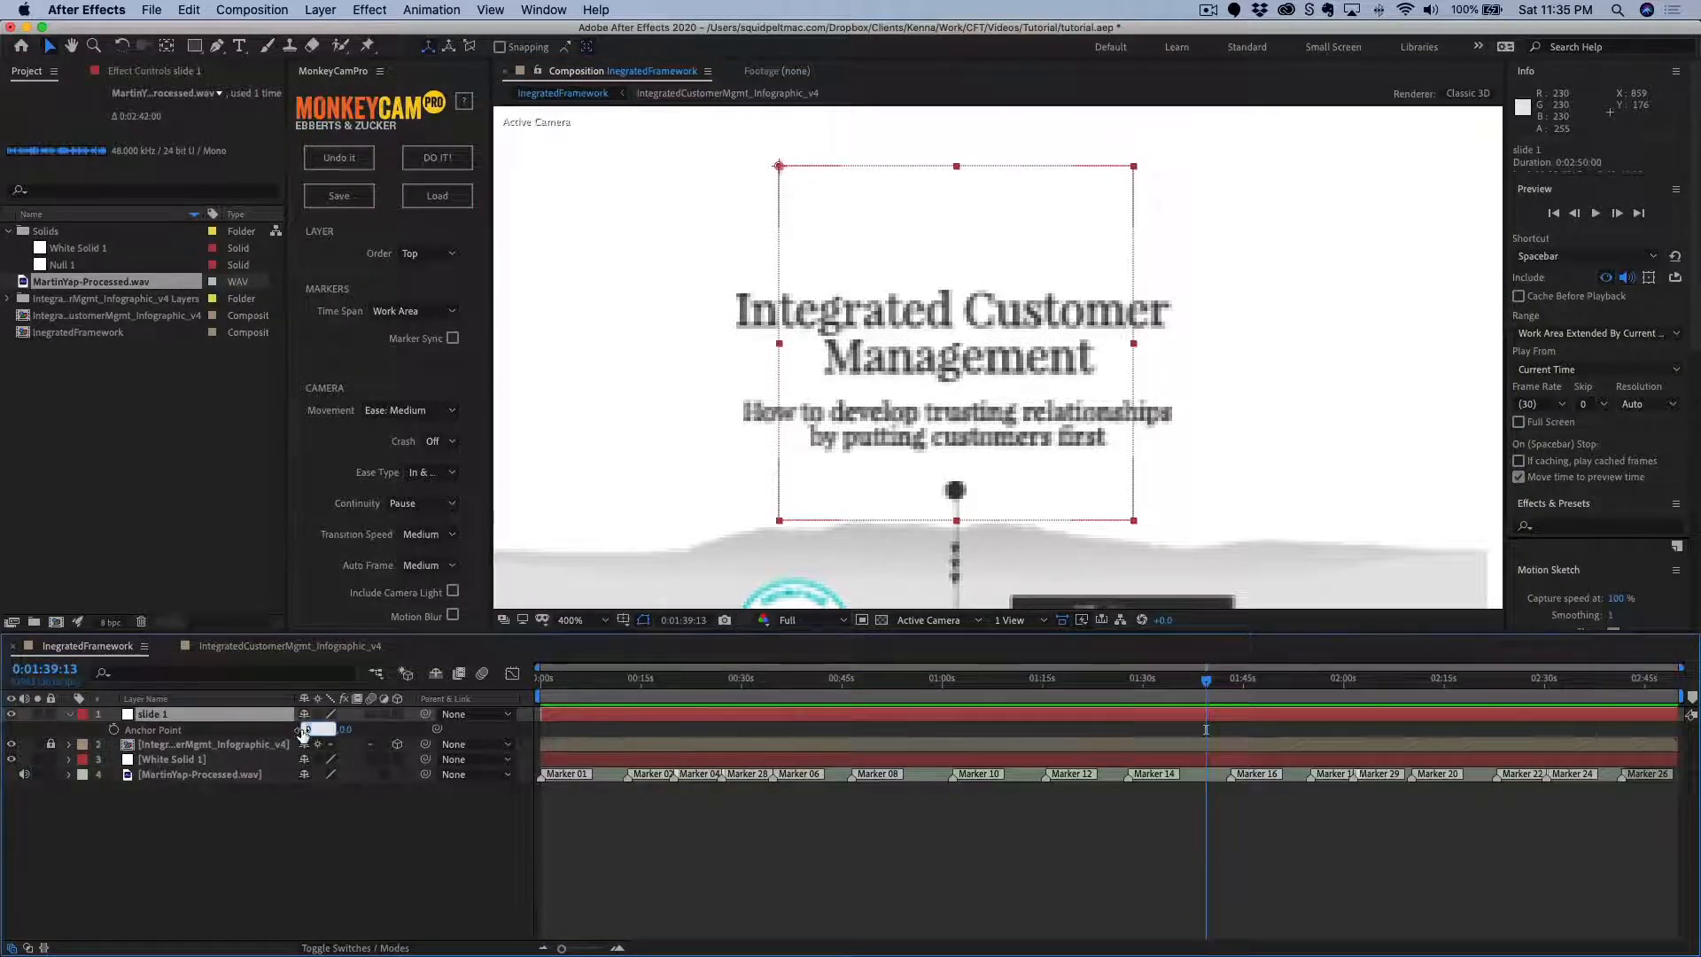
key("Tab")
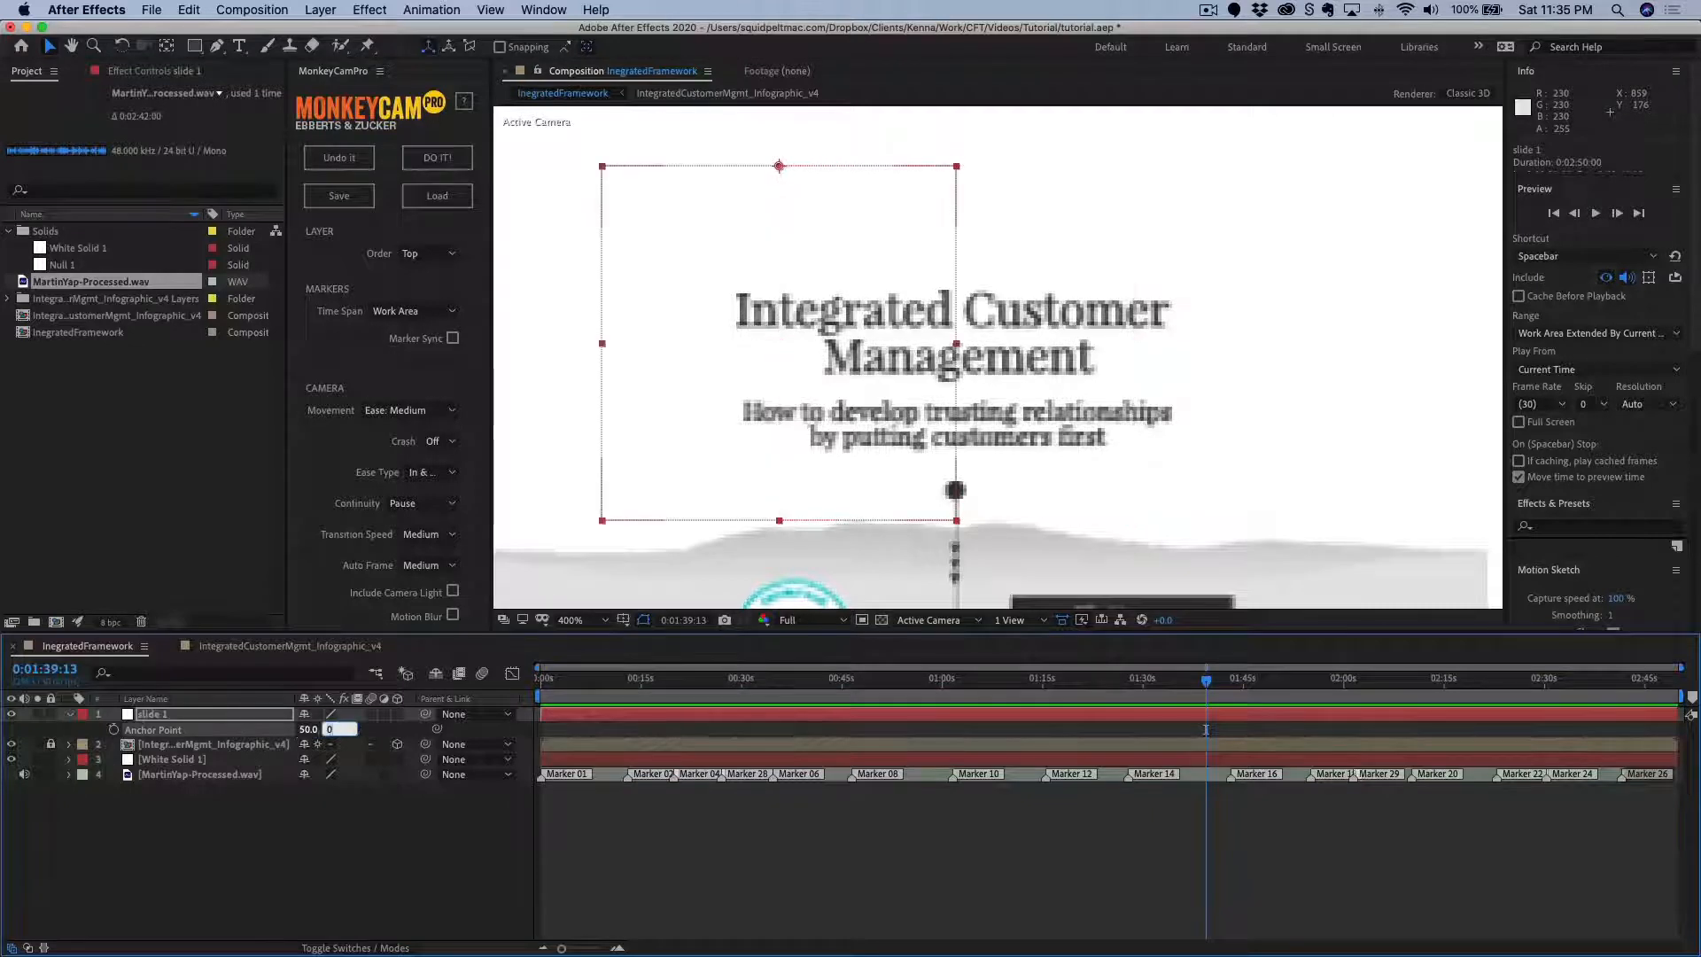
key("Return")
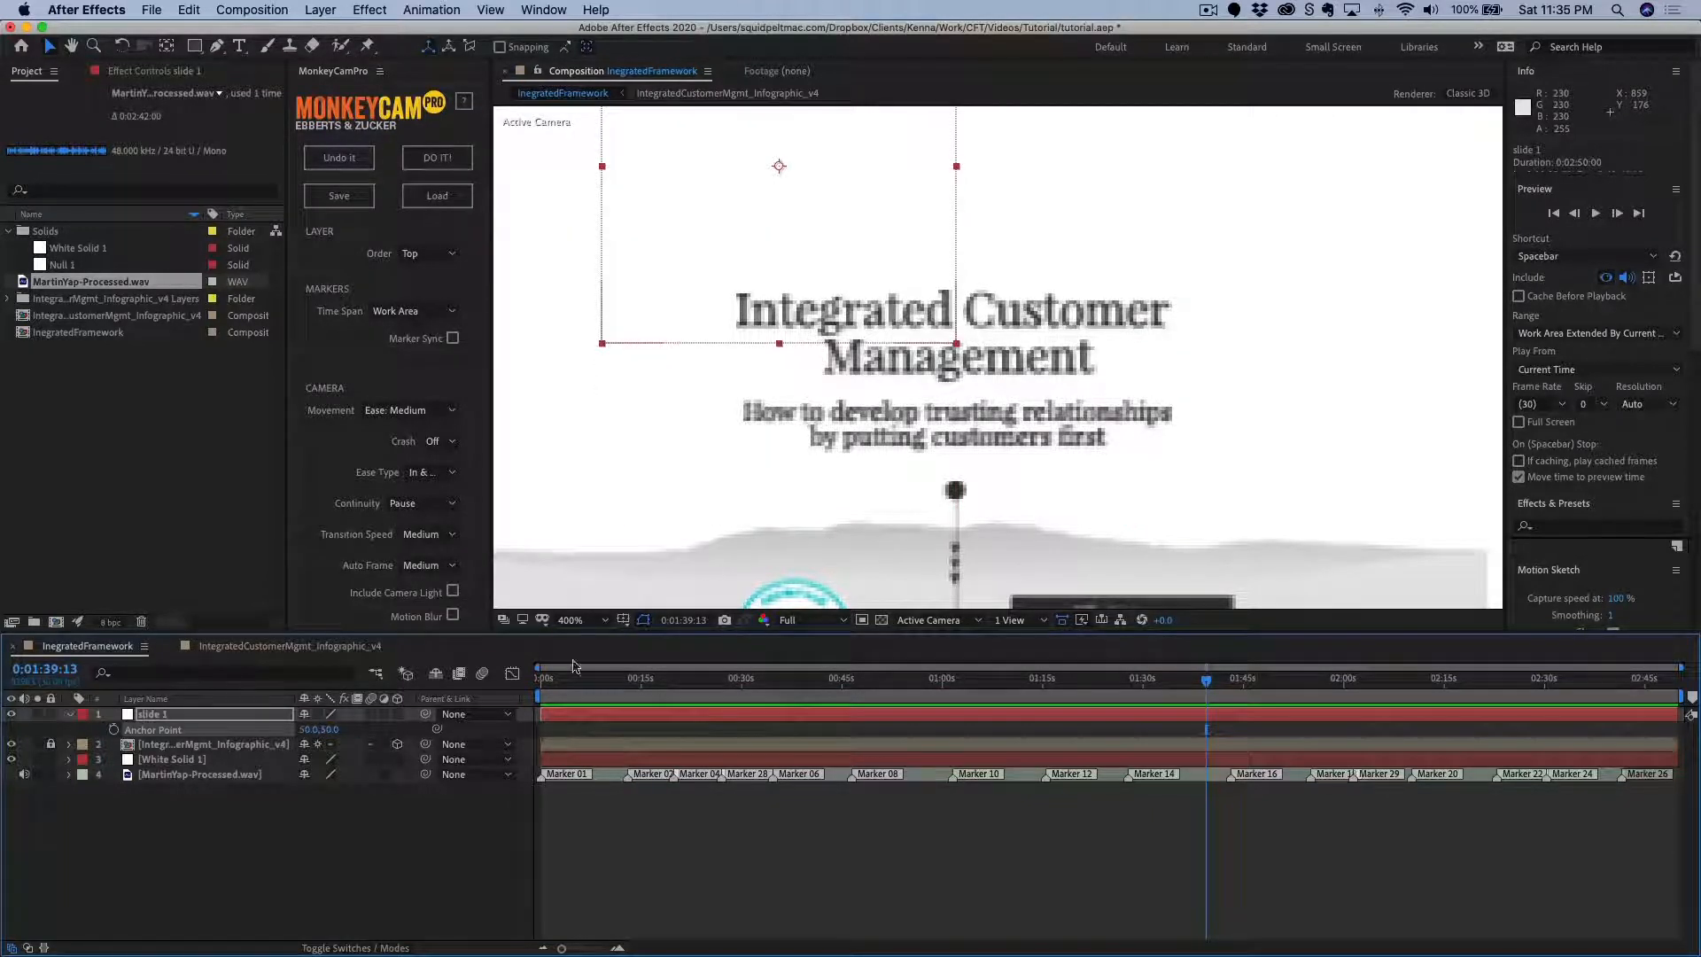
Center the slide 1 null over the Integrated Customer Management title at about 983, 111 and resize it to about 155% by 78%.
left_click_drag(811, 235, 983, 453)
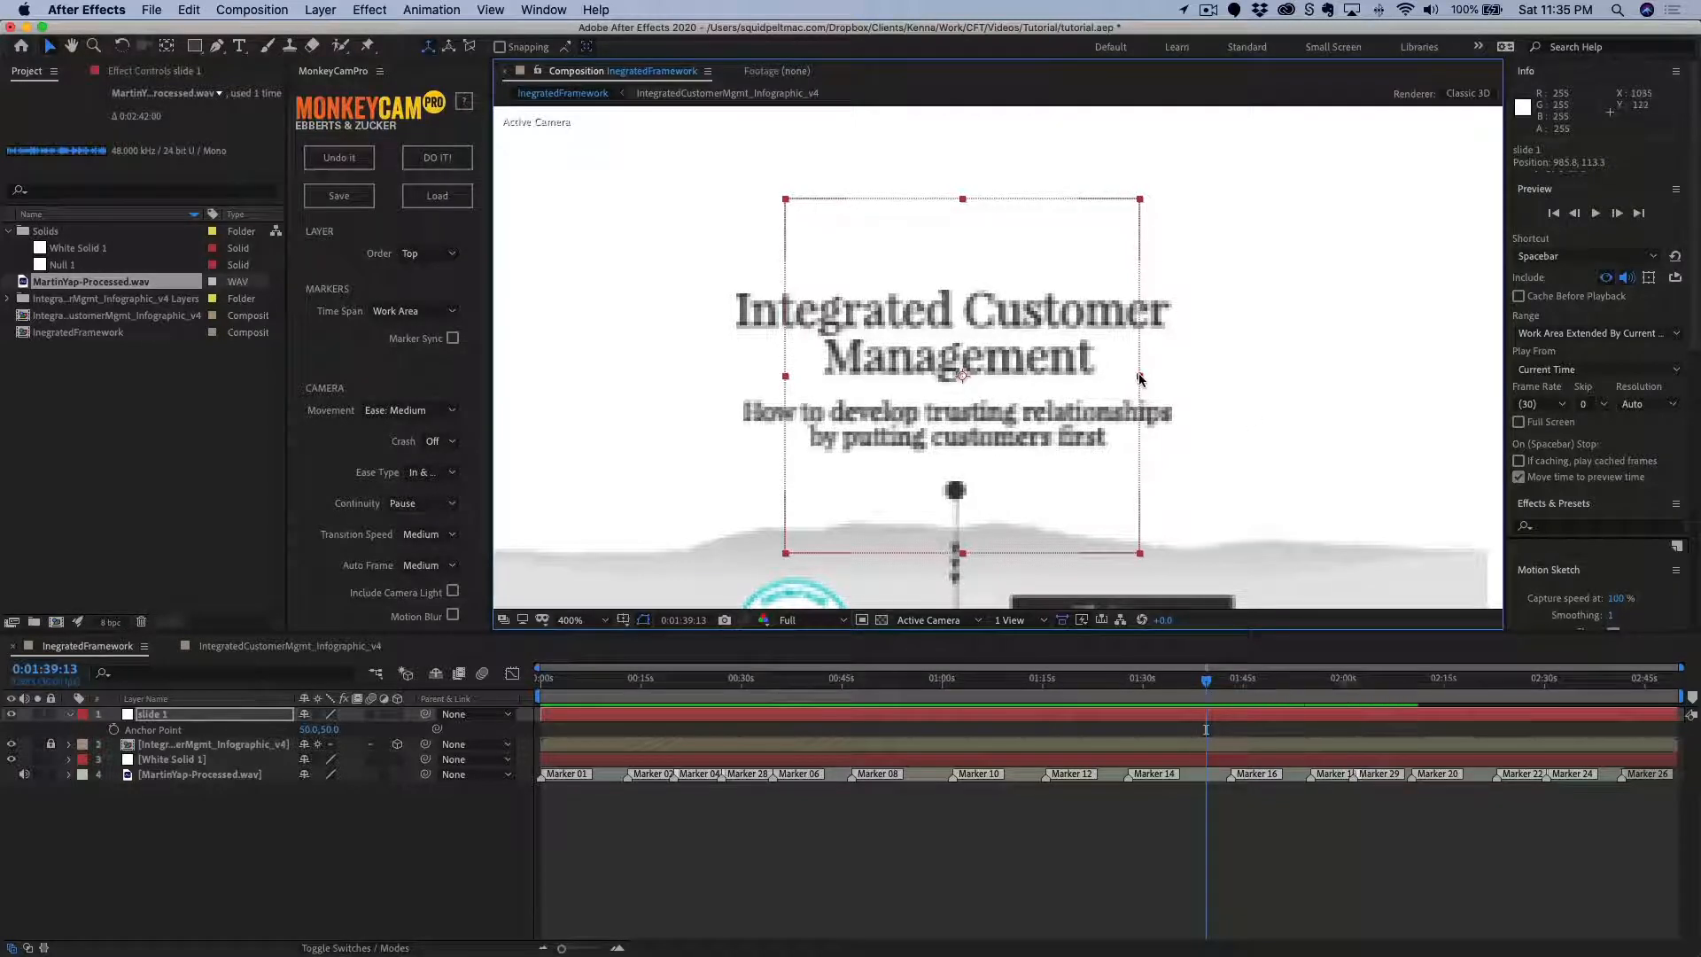
left_click_drag(1140, 376, 1294, 380)
left_click_drag(1099, 480, 1100, 470)
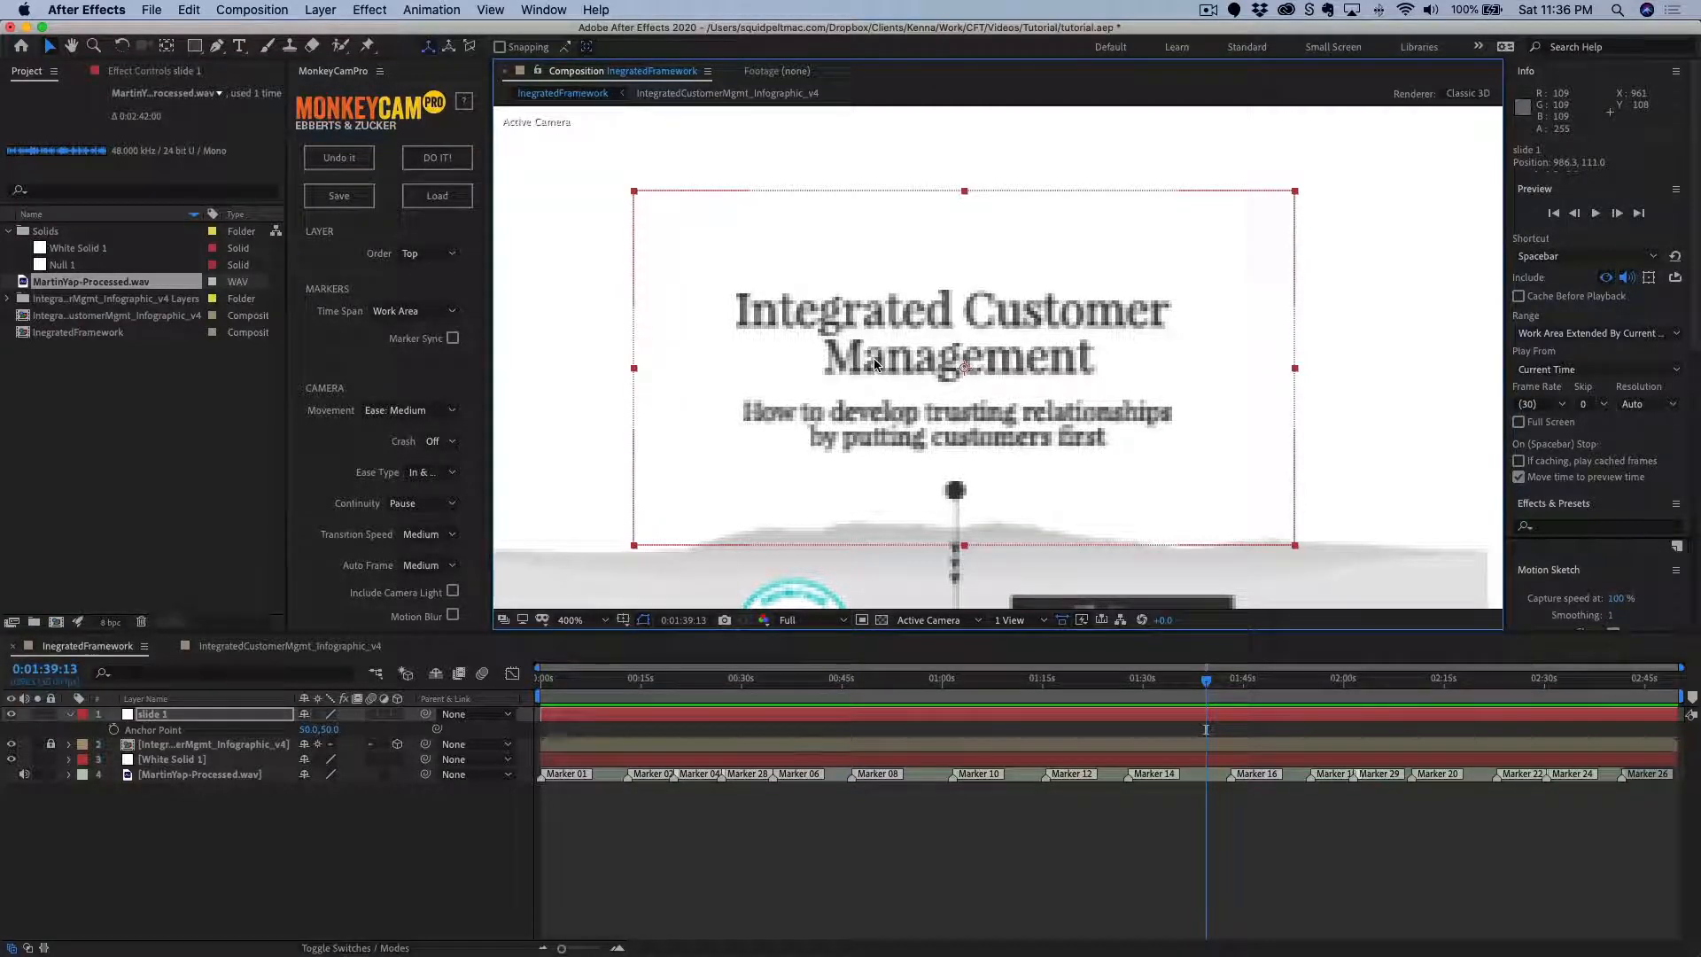
left_click_drag(965, 547, 965, 505)
left_click_drag(1293, 369, 1242, 374)
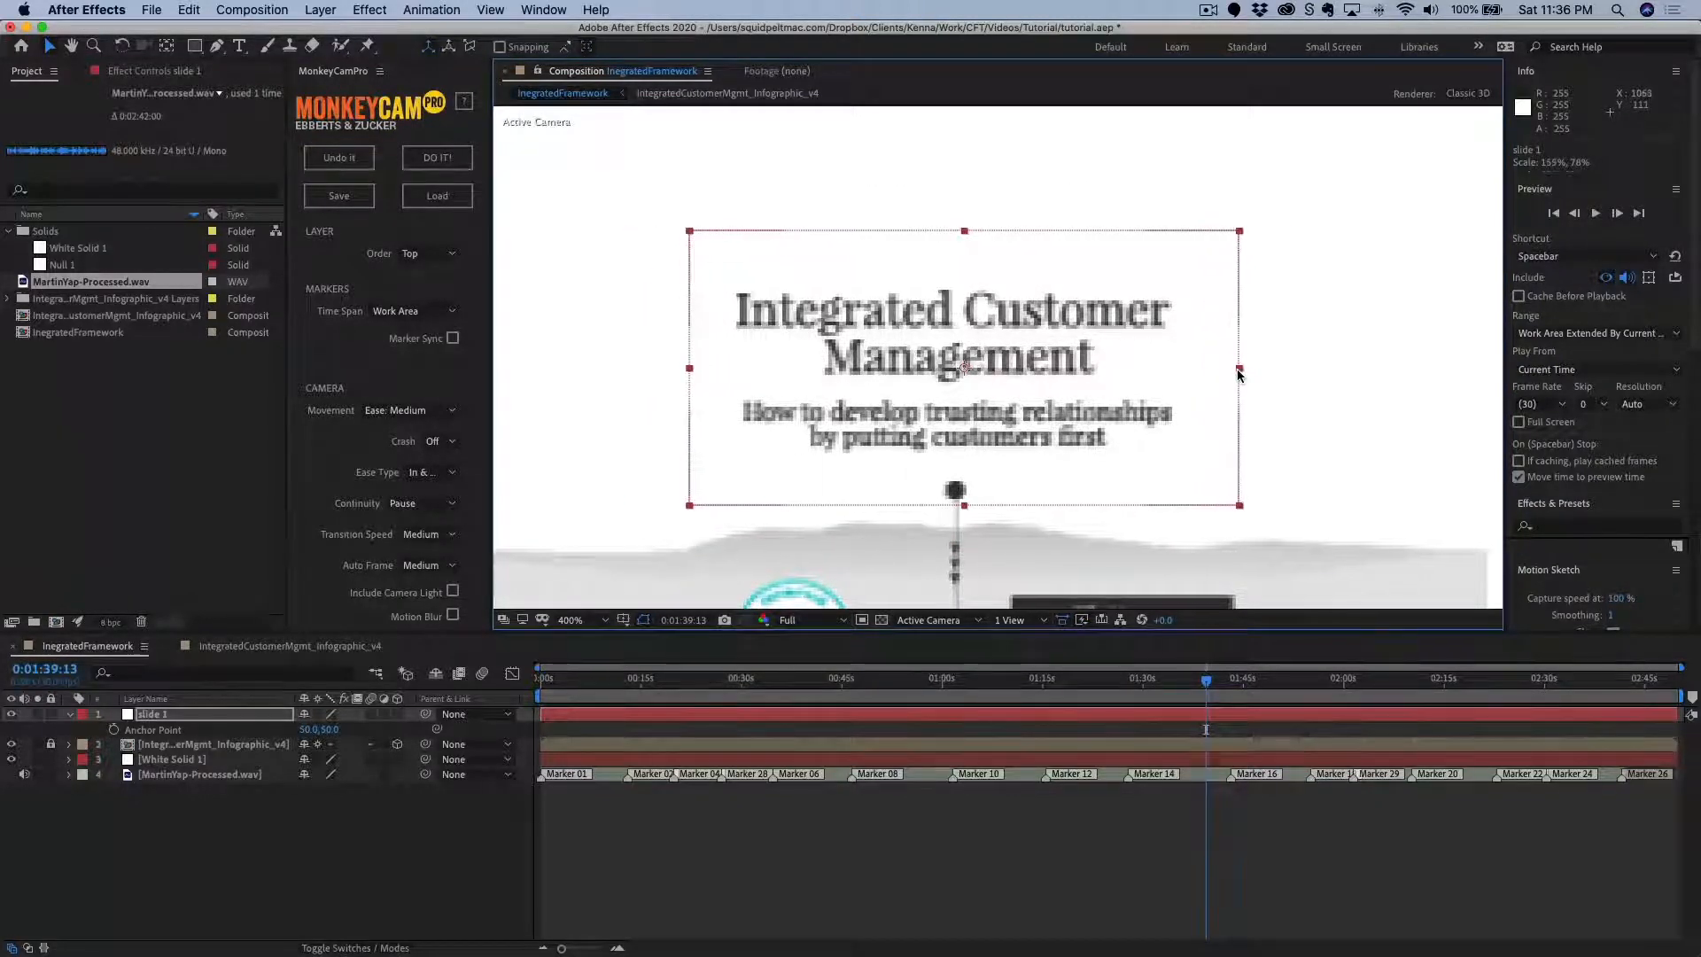
left_click_drag(1097, 395, 1078, 396)
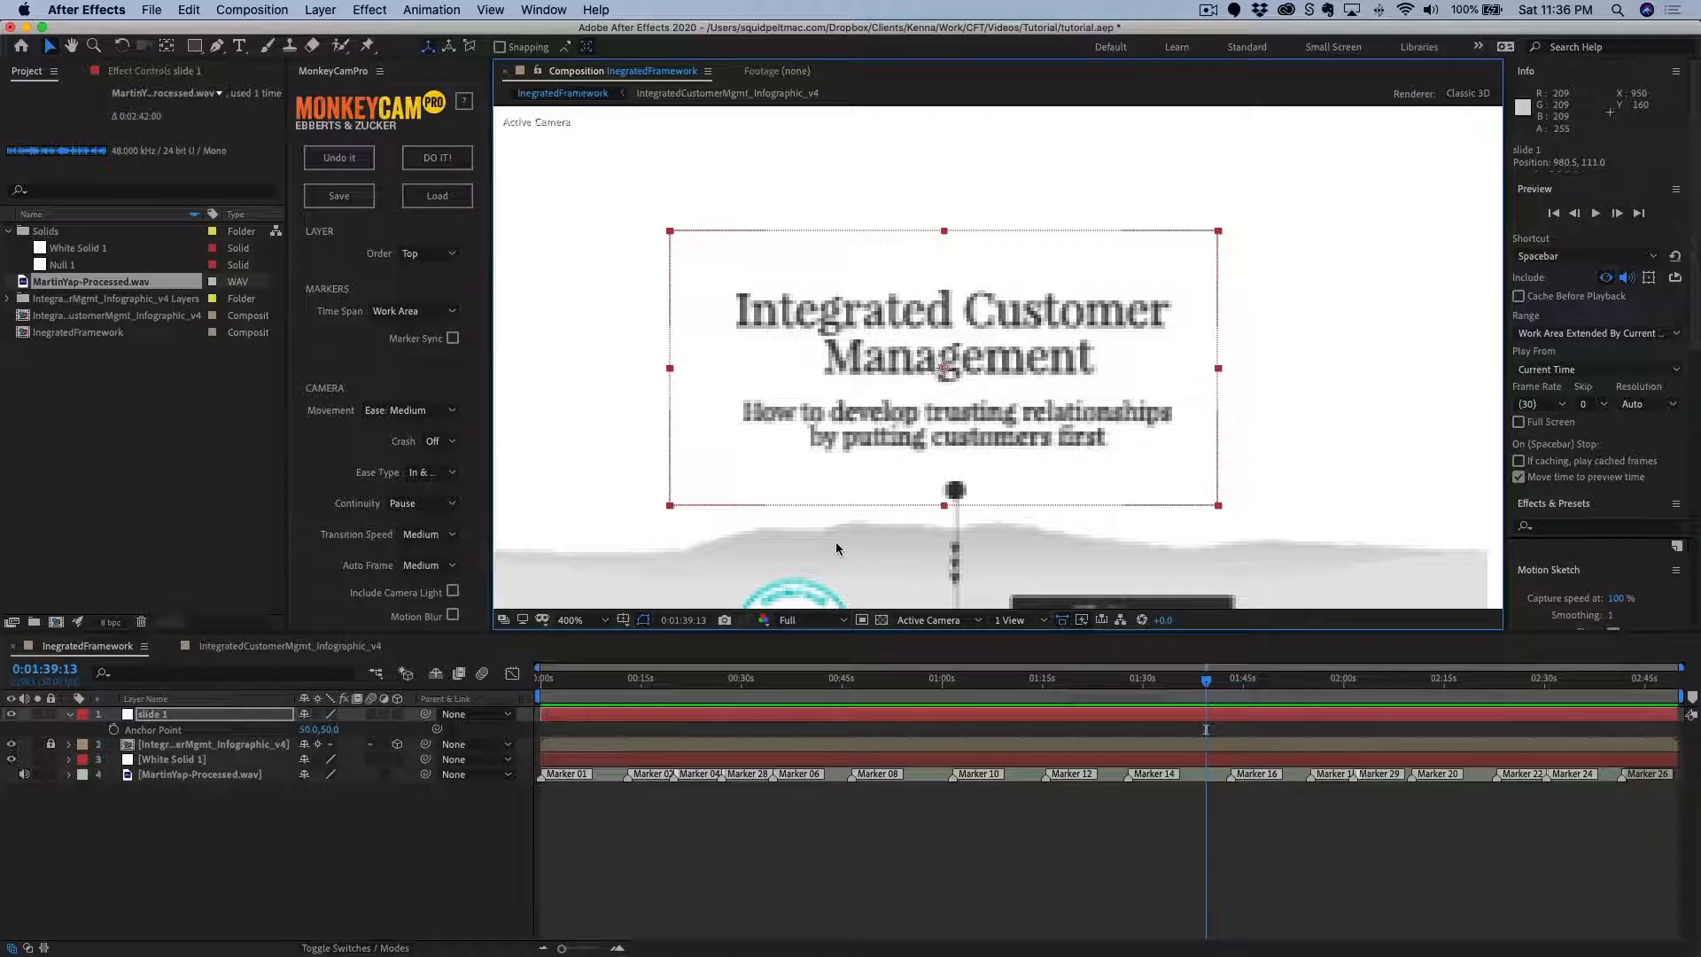
Duplicate the slide 1 null as slide 2, center it over the three-circle diagram at about 938, 195 and scale it to about 107% by 73%.
key("super+d")
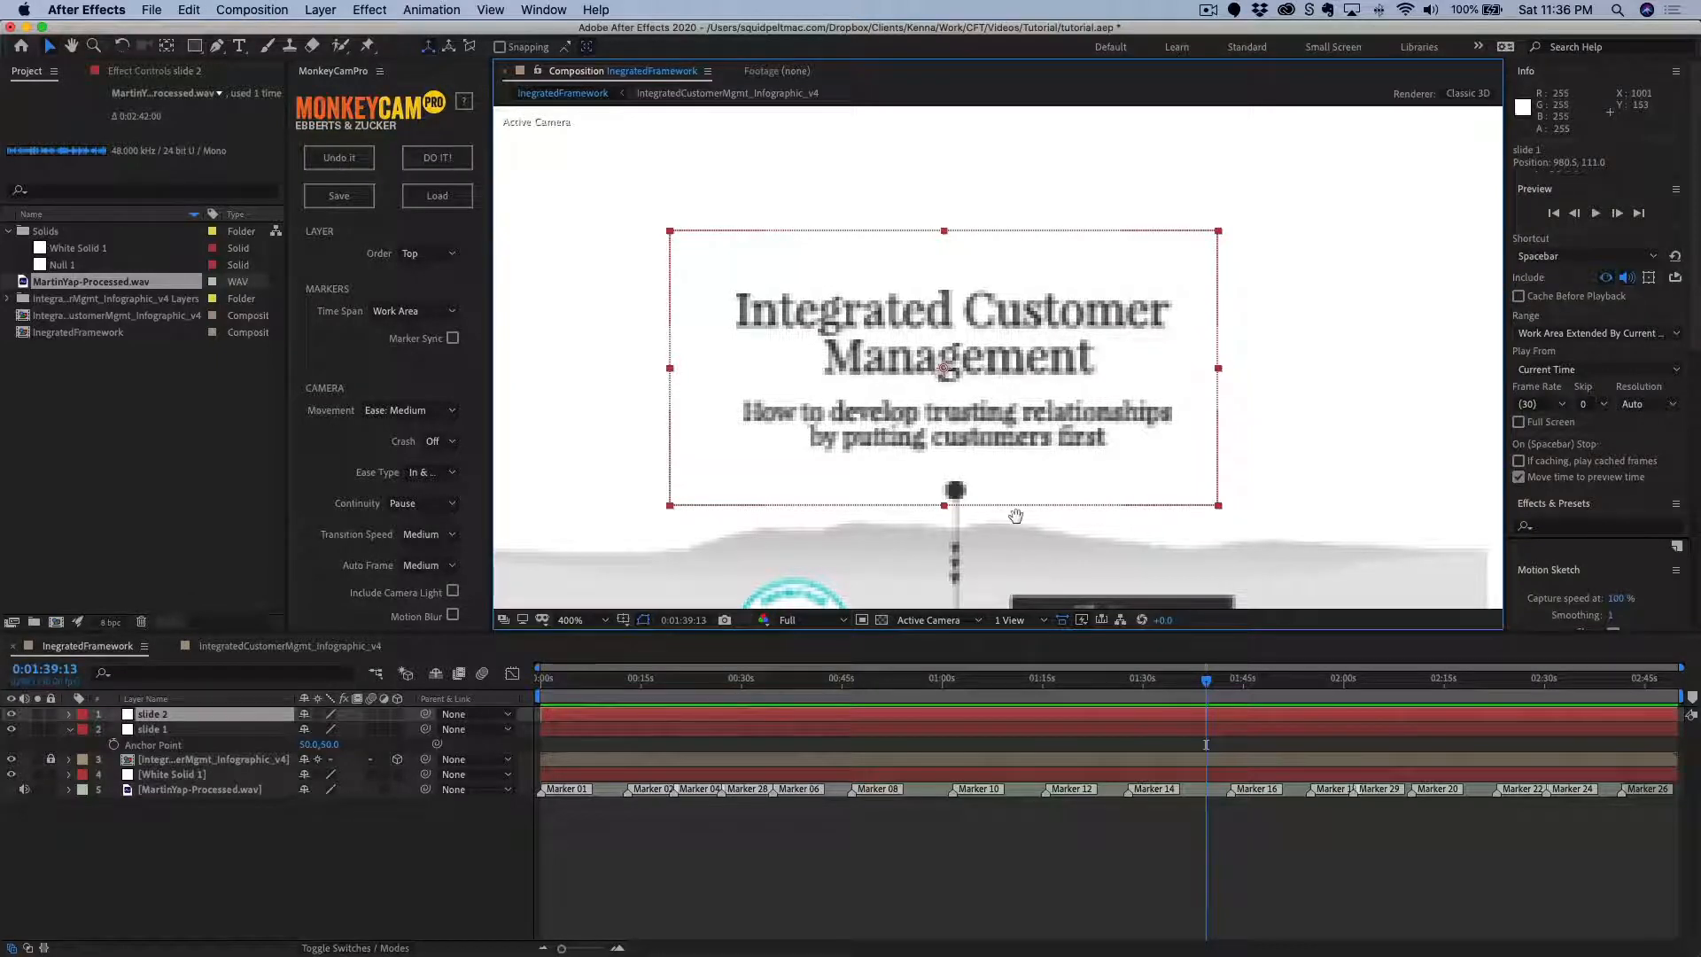
key("space")
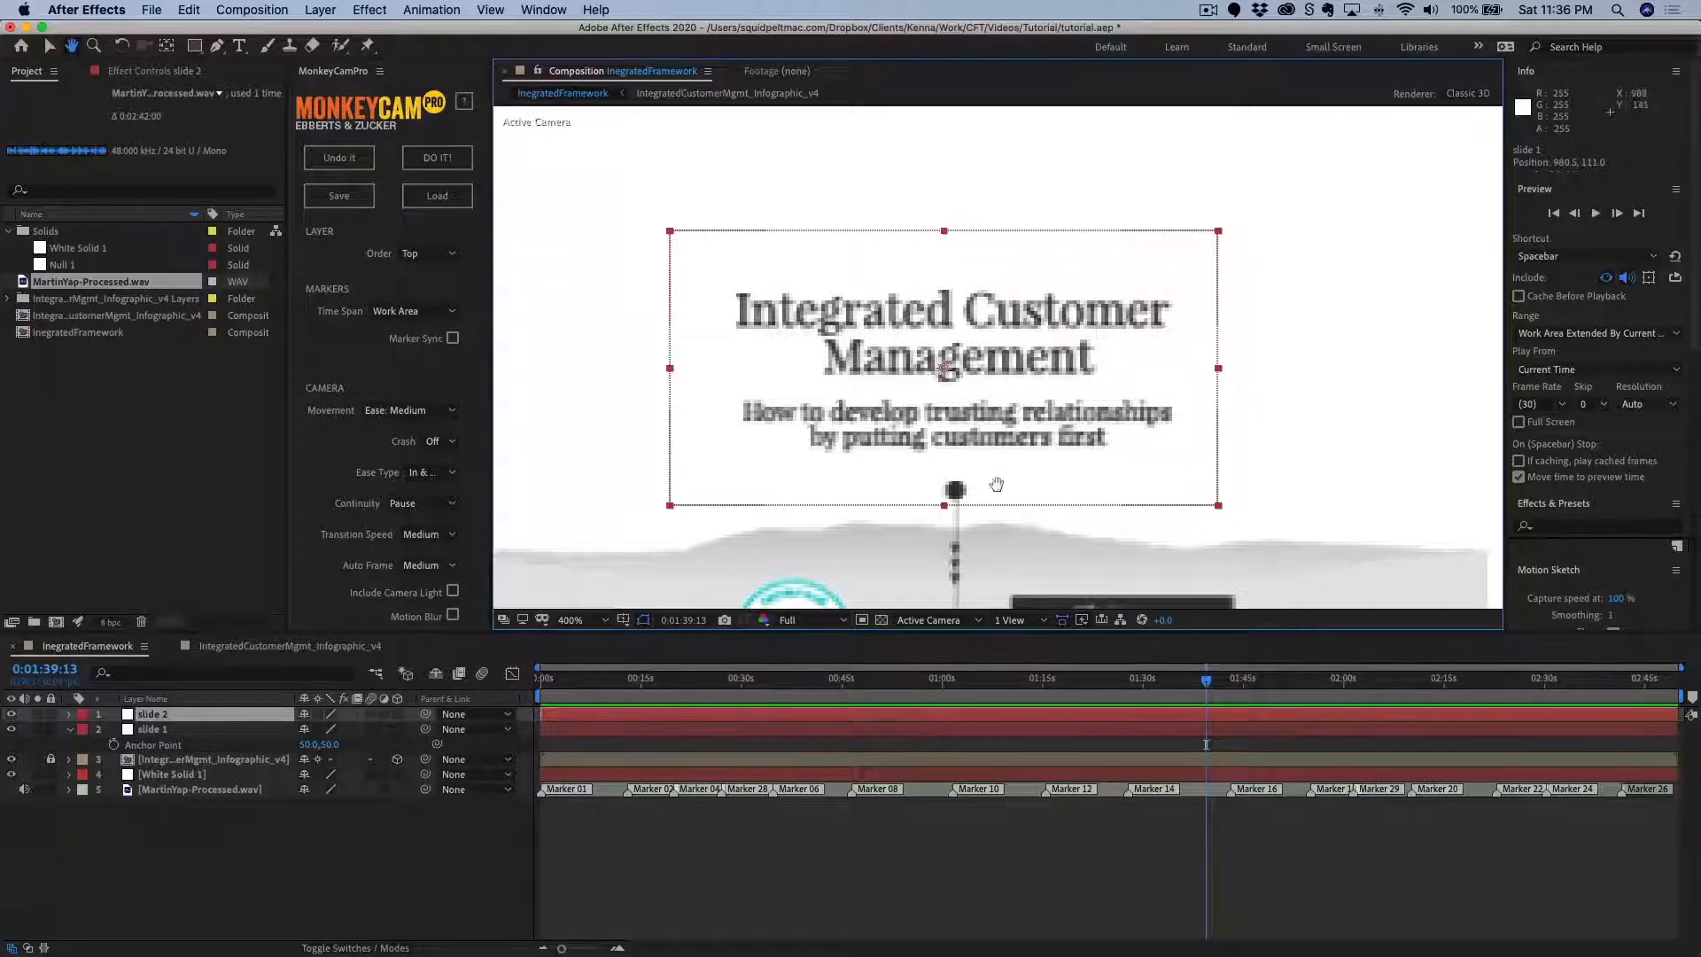
left_click_drag(950, 523, 1100, 242)
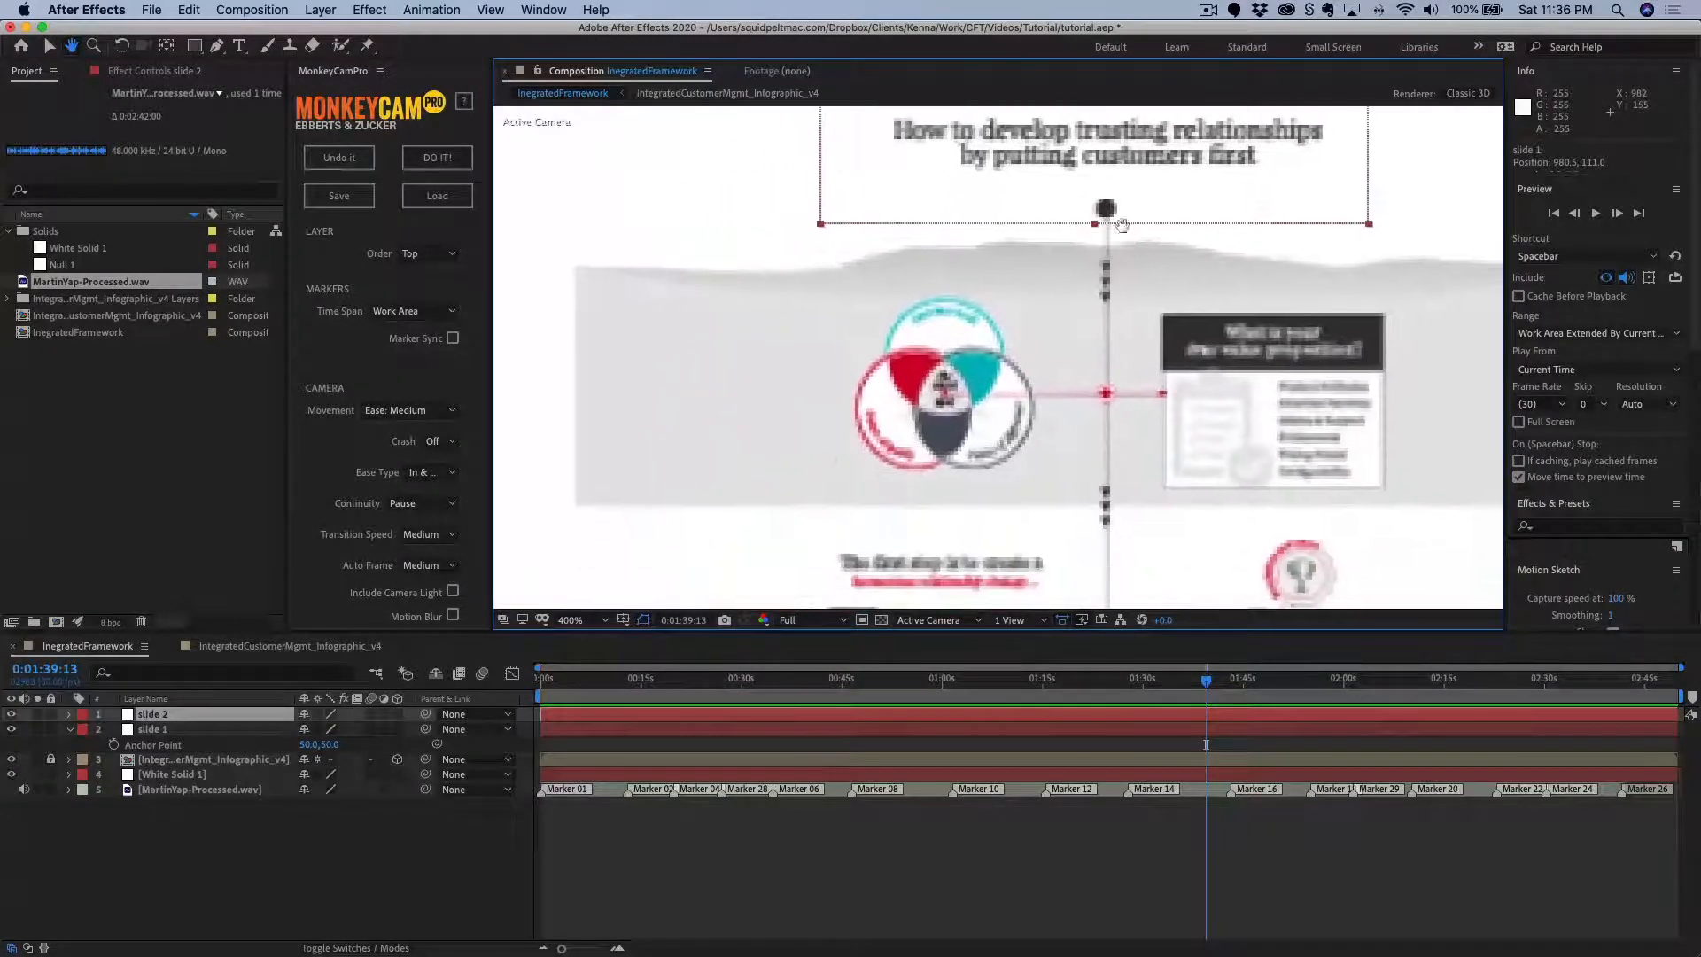
left_click_drag(1172, 160, 1026, 460)
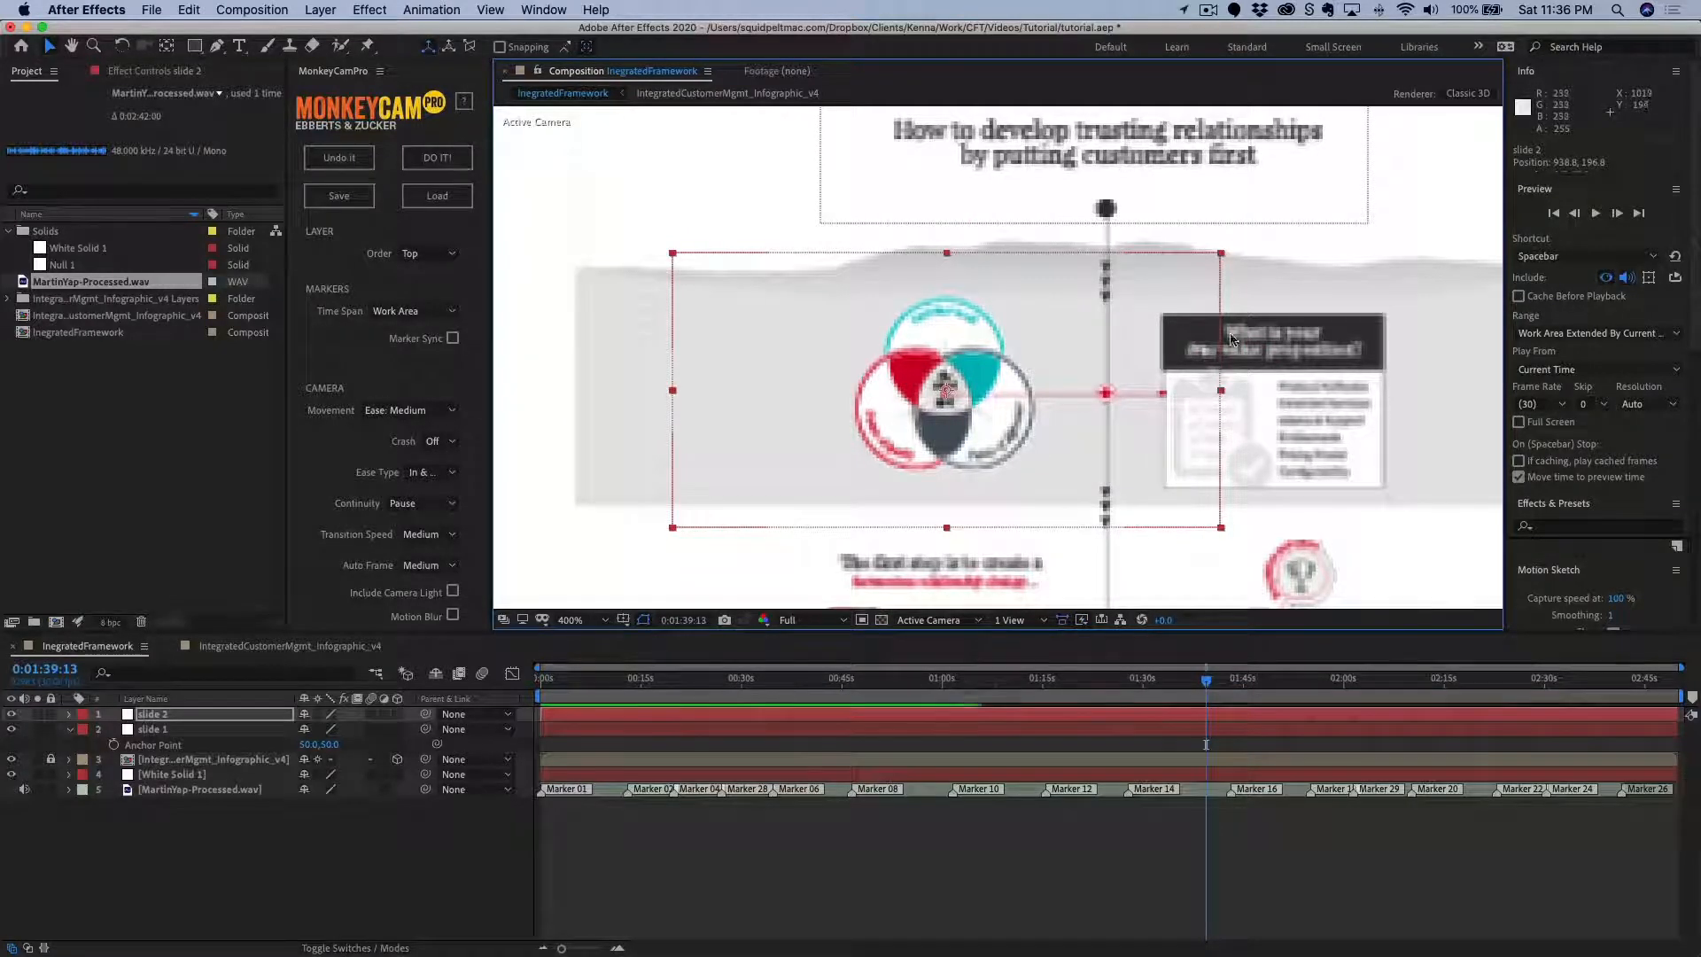
left_click_drag(1223, 256, 1135, 261)
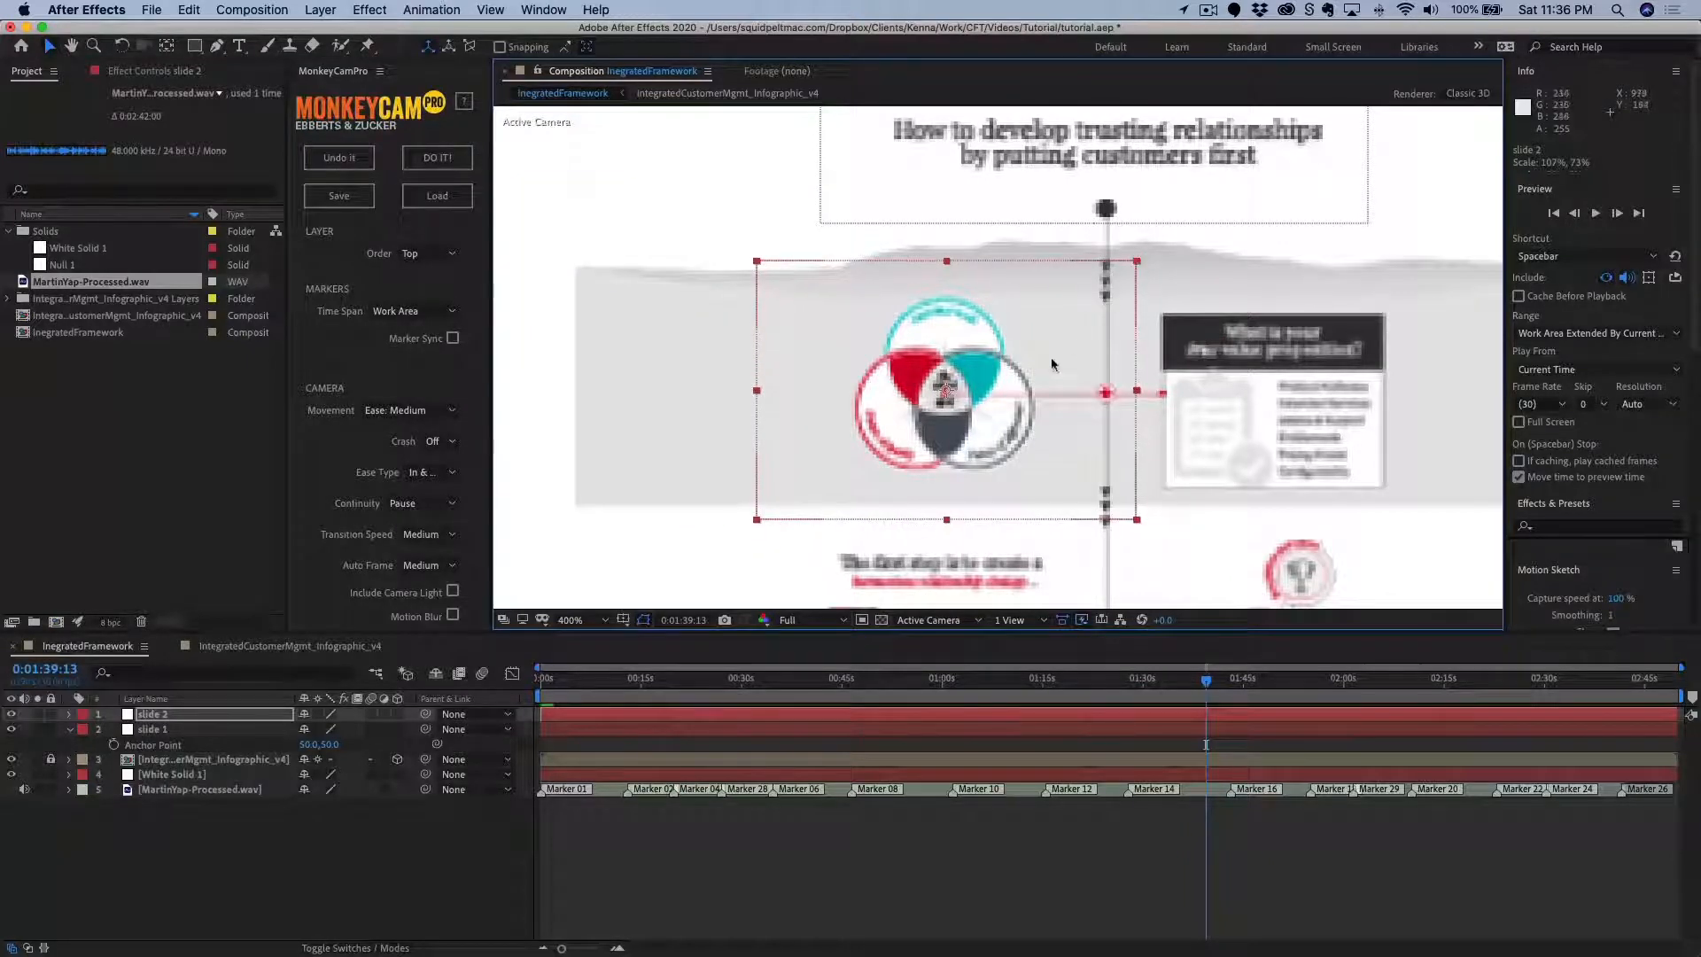
left_click_drag(1018, 384, 1020, 380)
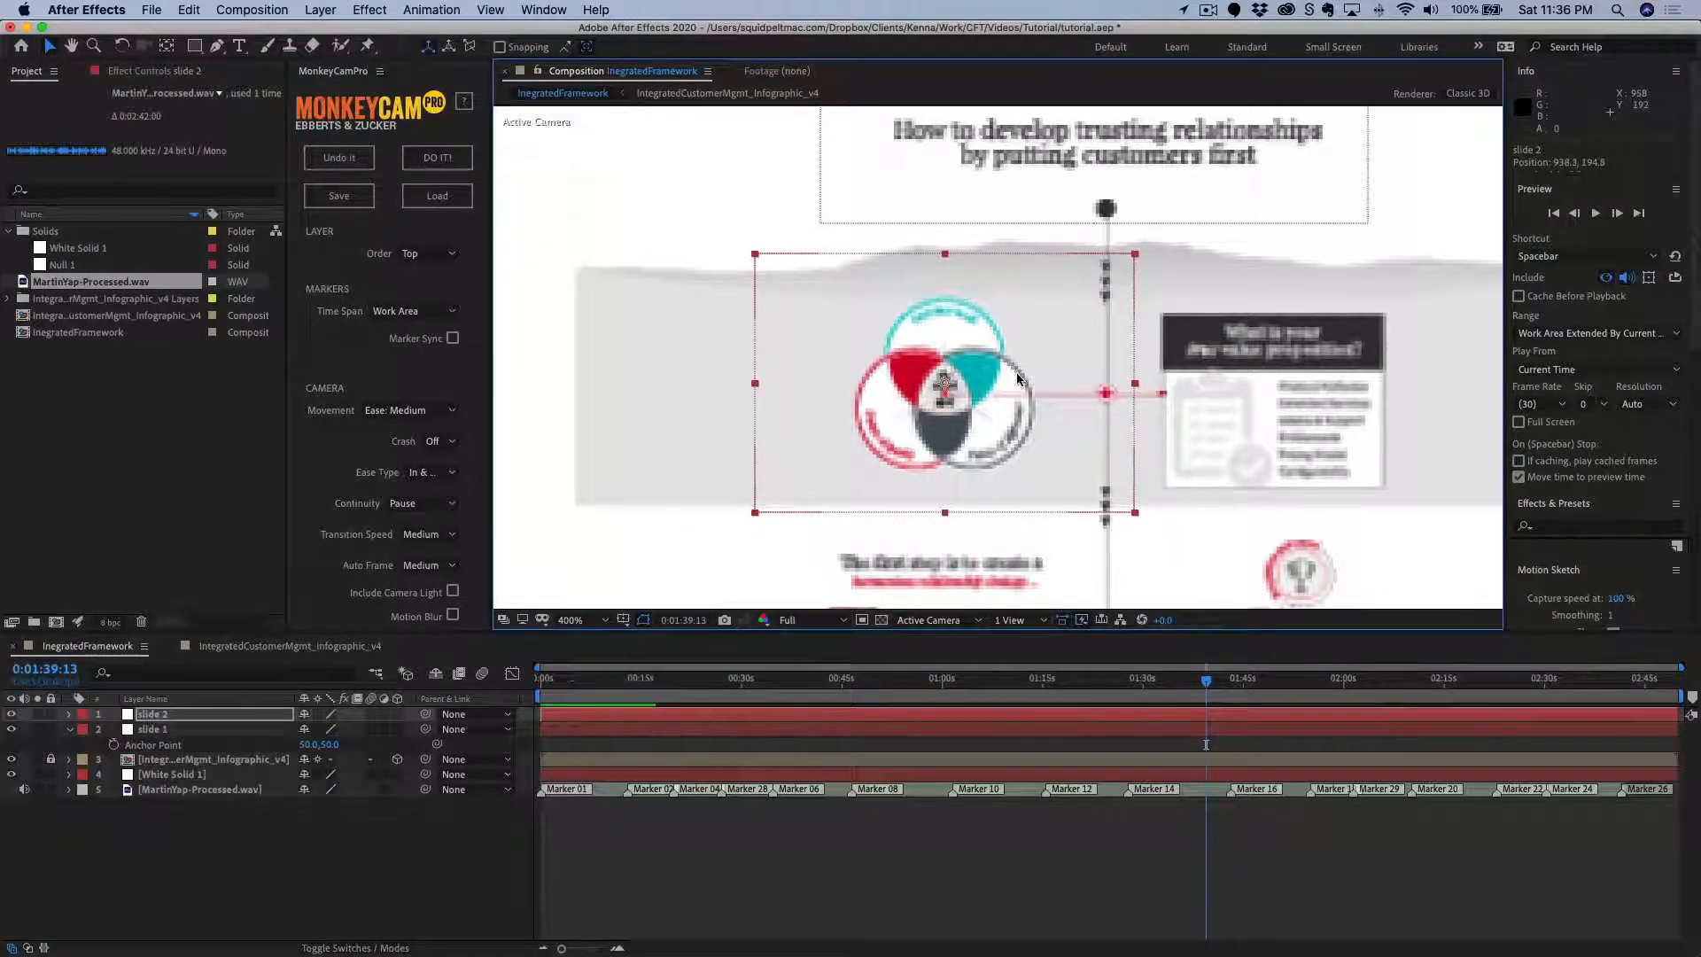
Duplicate the slide 2 null as slide 3 and place it over the value proposition box at about 1032, 196.
key("super+d")
left_click_drag(886, 448, 1215, 444)
scroll(1215, 444, "down", 6)
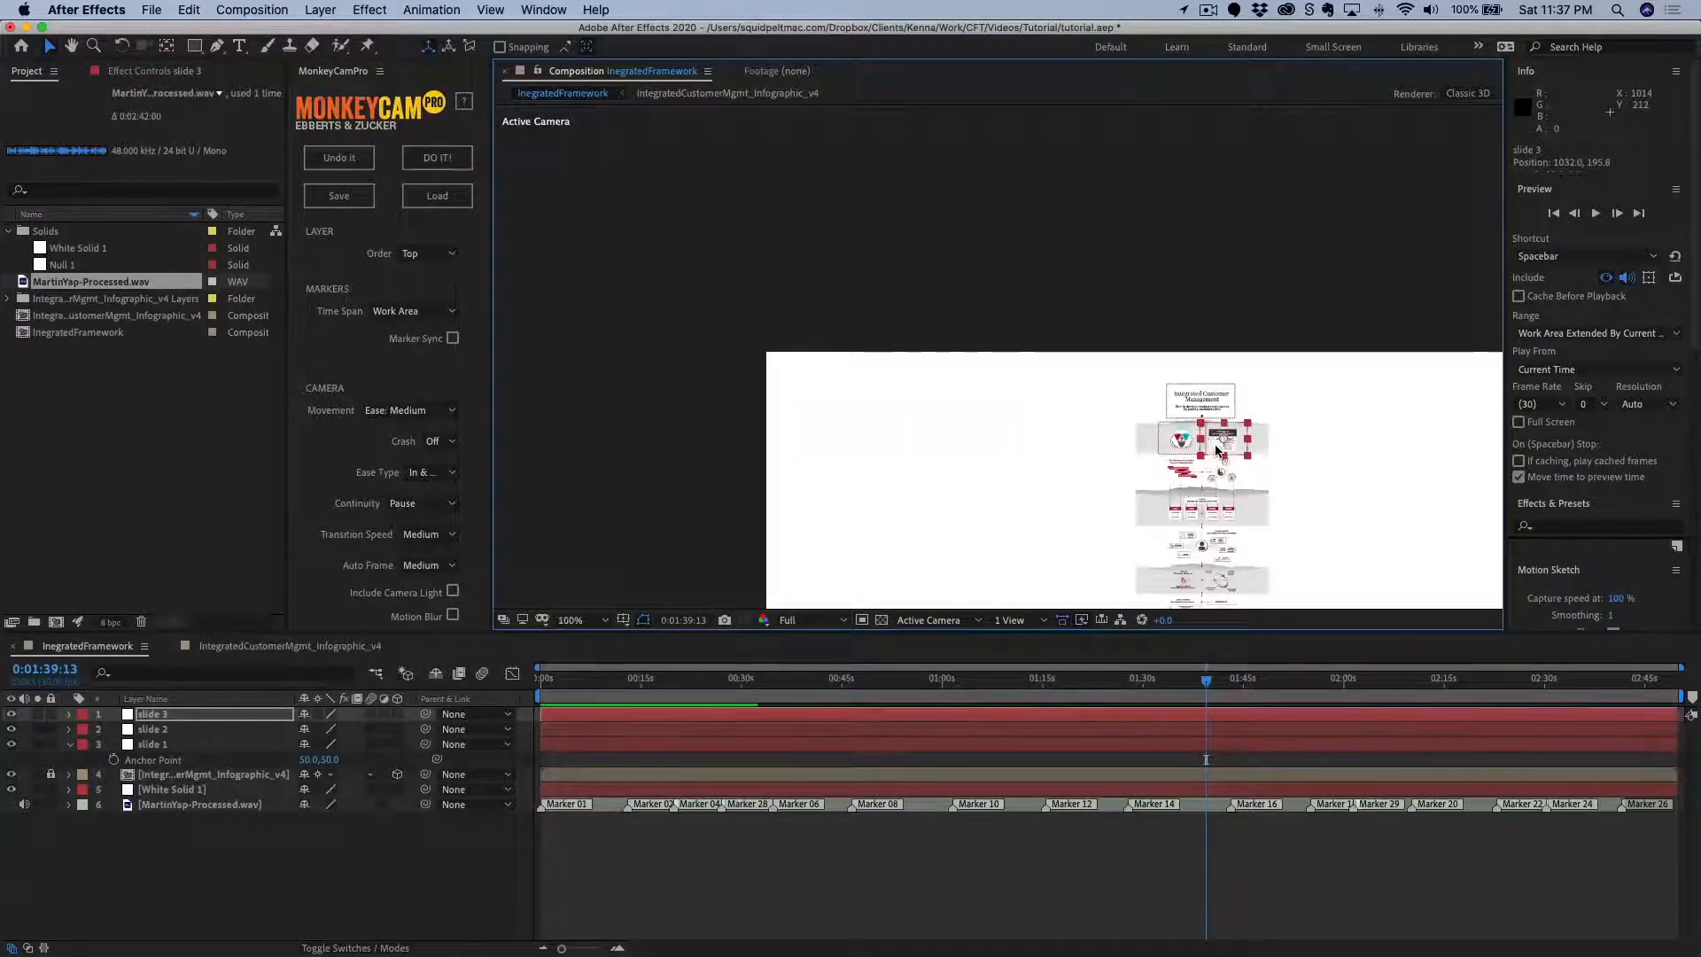
scroll(1217, 449, "up", 4)
left_click_drag(1217, 449, 1003, 241)
Duplicate the null as slides 4, 5 and 6 over the ribbons, circular icons and customer lifecycle sections, scaling slide 6 to about 208% by 73%.
key("super+d")
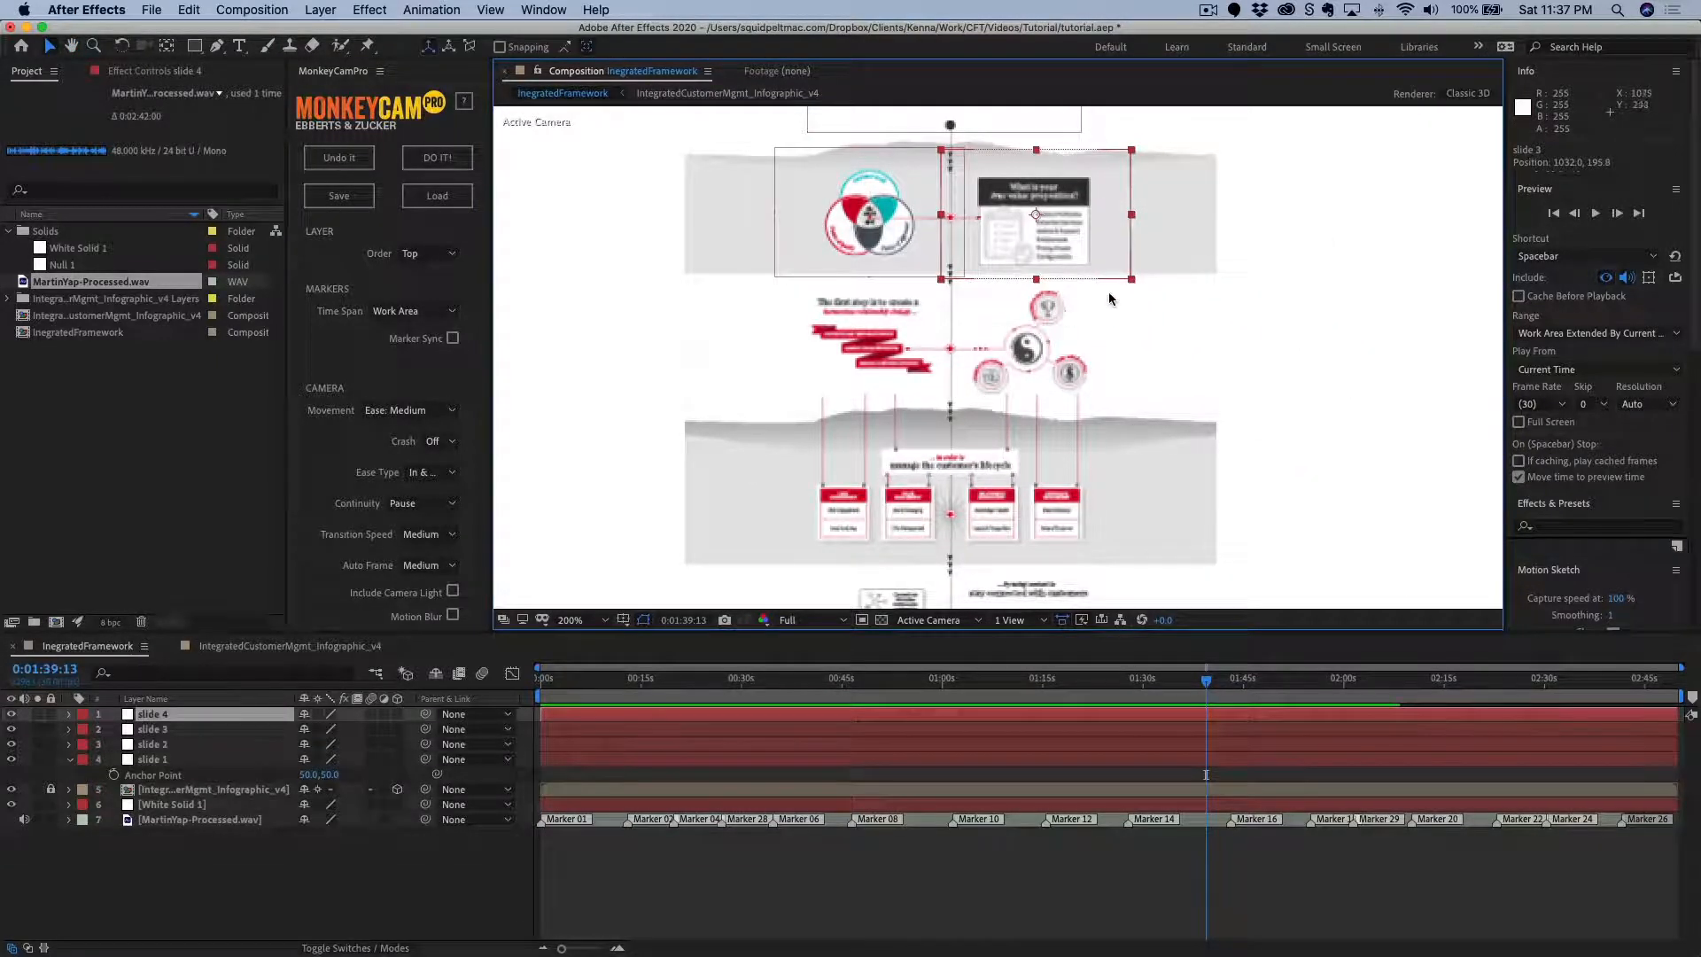
left_click_drag(1053, 246, 968, 527)
key("super+d")
key("super+d")
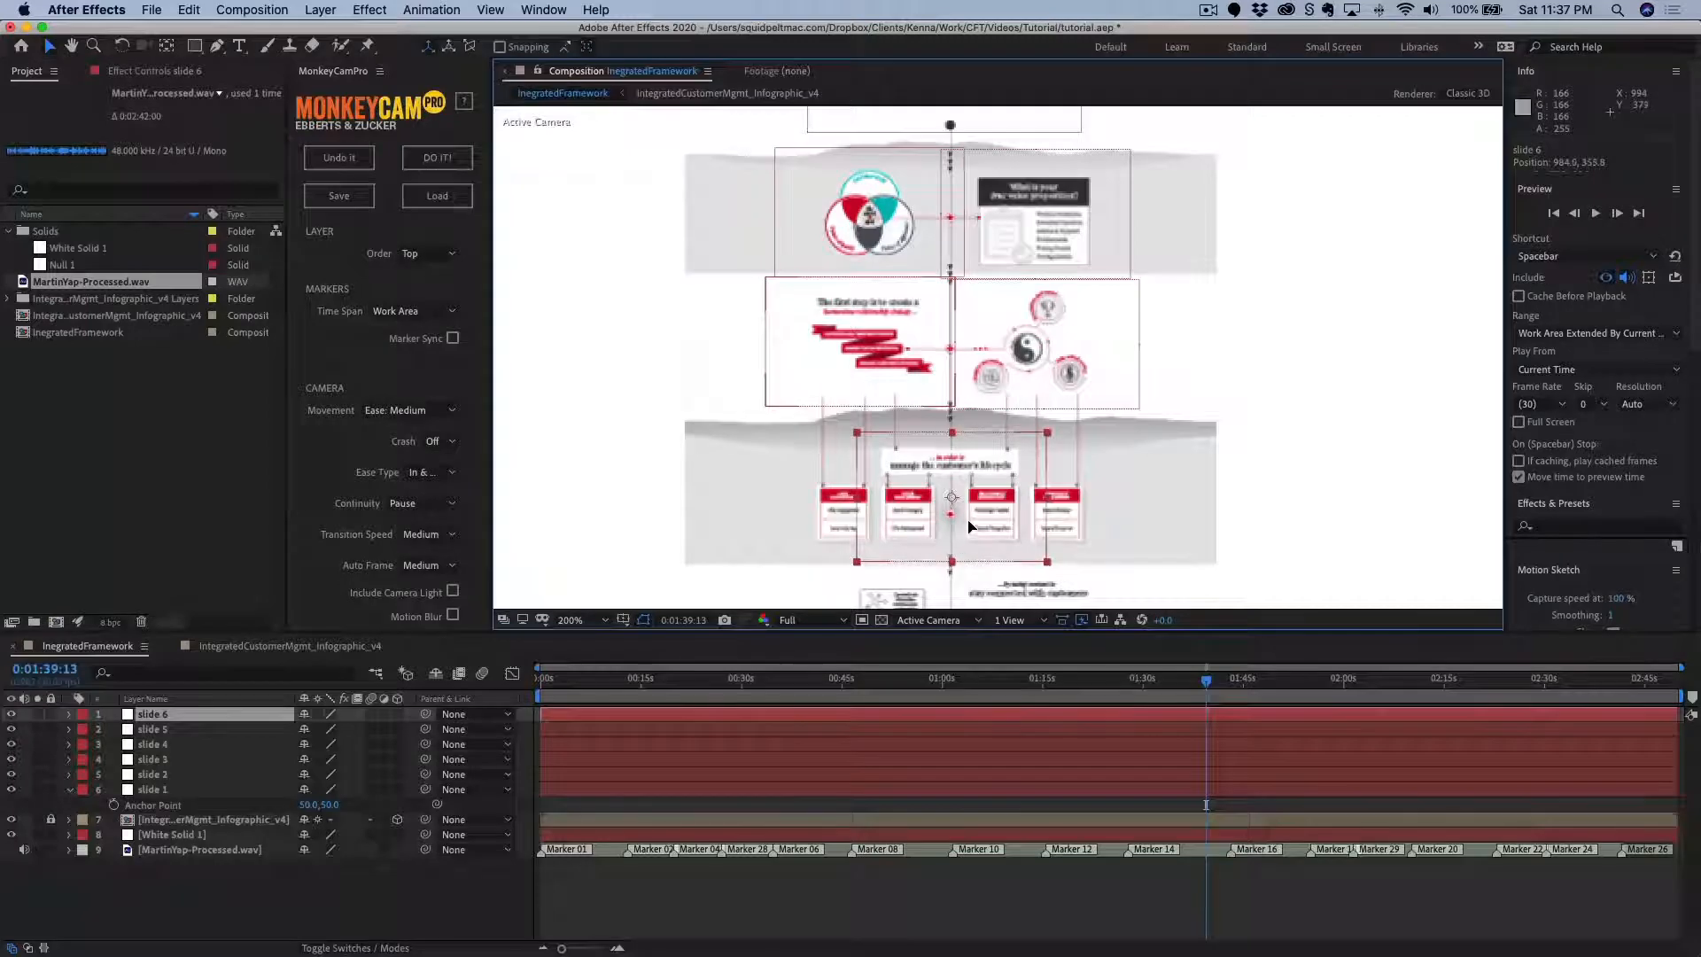
key("Return")
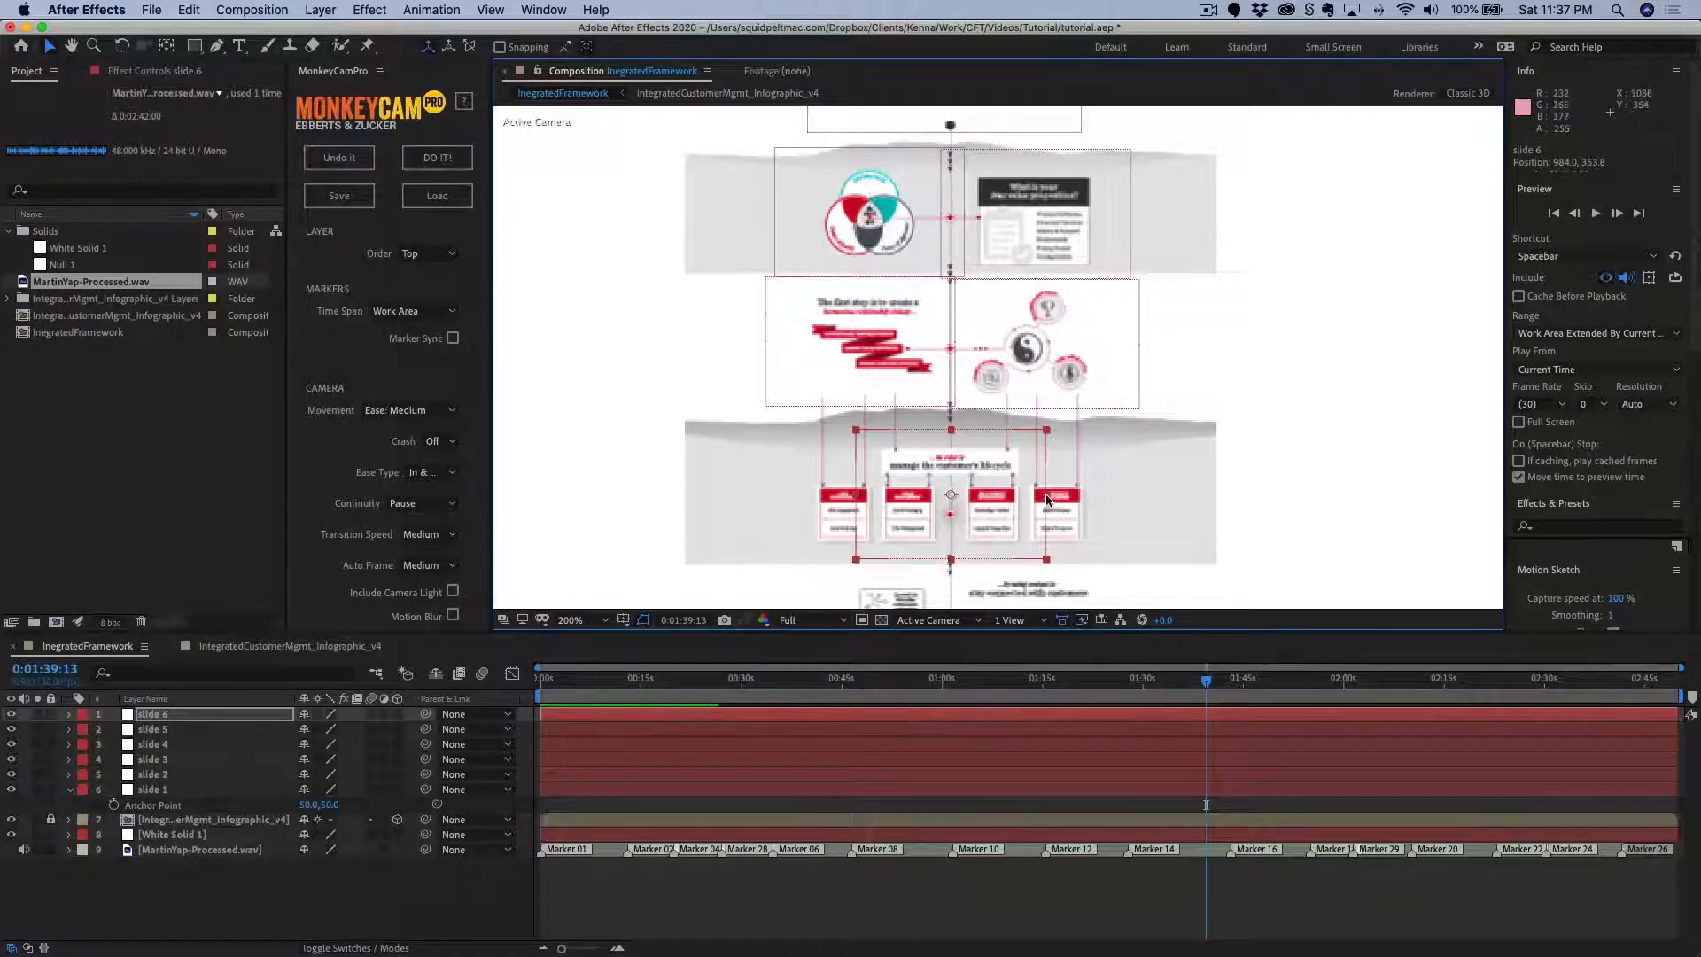
left_click_drag(1047, 501, 1137, 503)
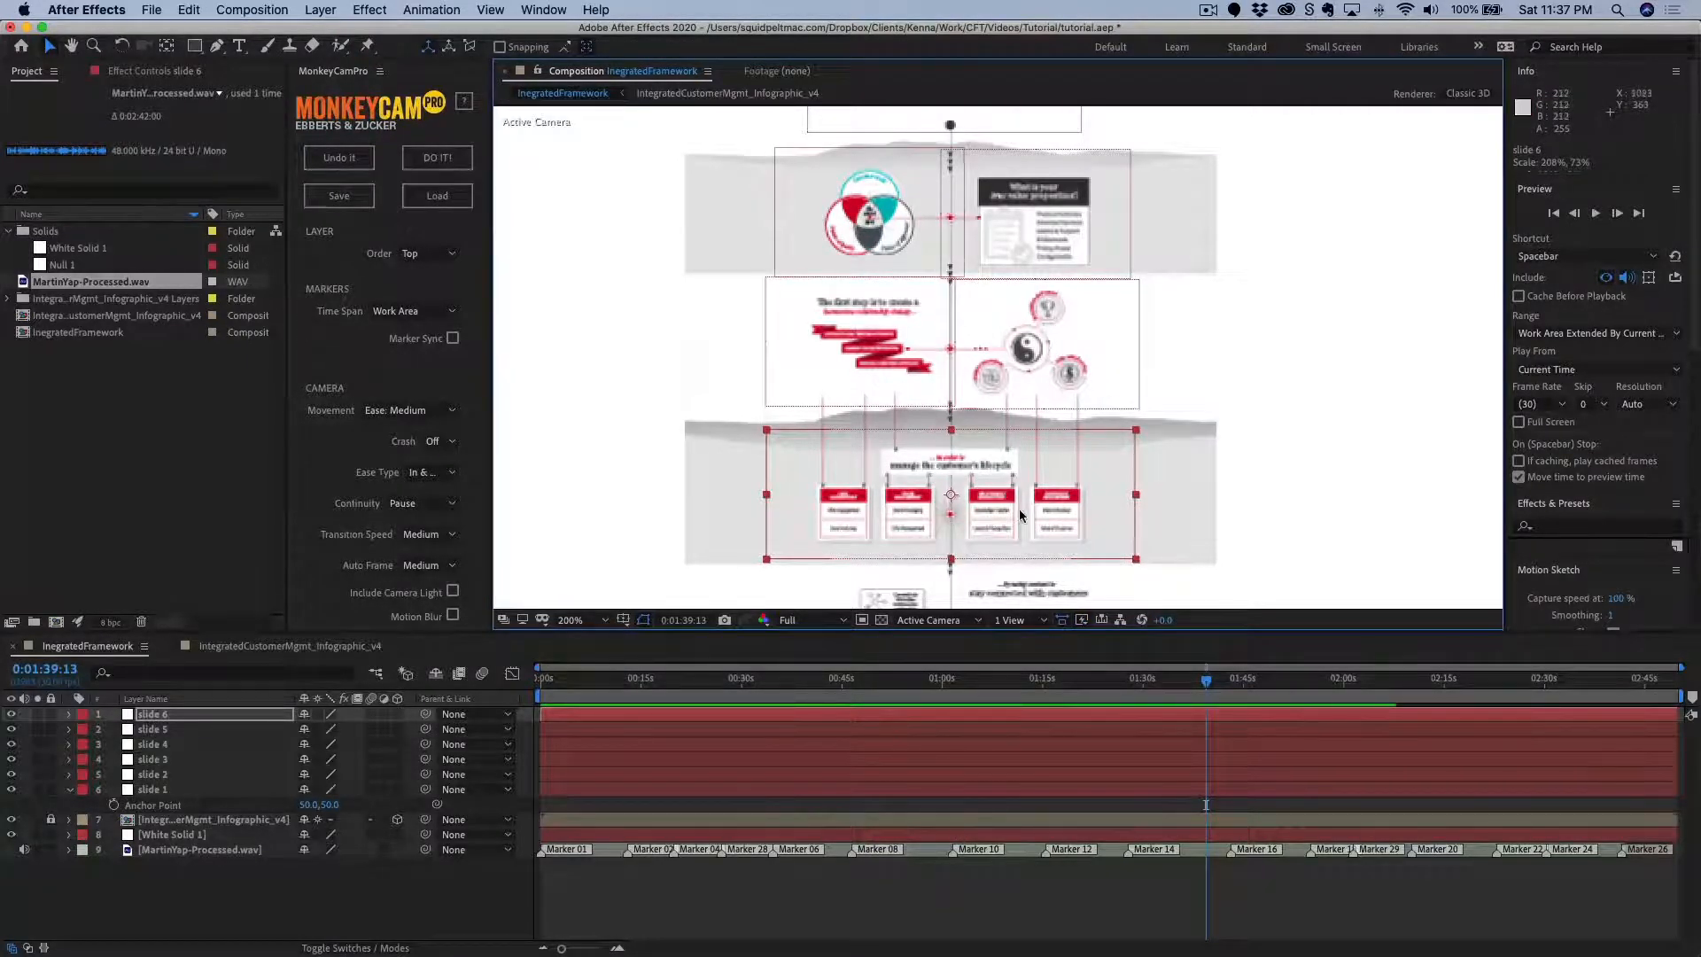
Duplicate the slide 6 null as slide 7 and place it over the stay connected with customers section at about 984, 437.
left_click_drag(1019, 511, 1017, 283)
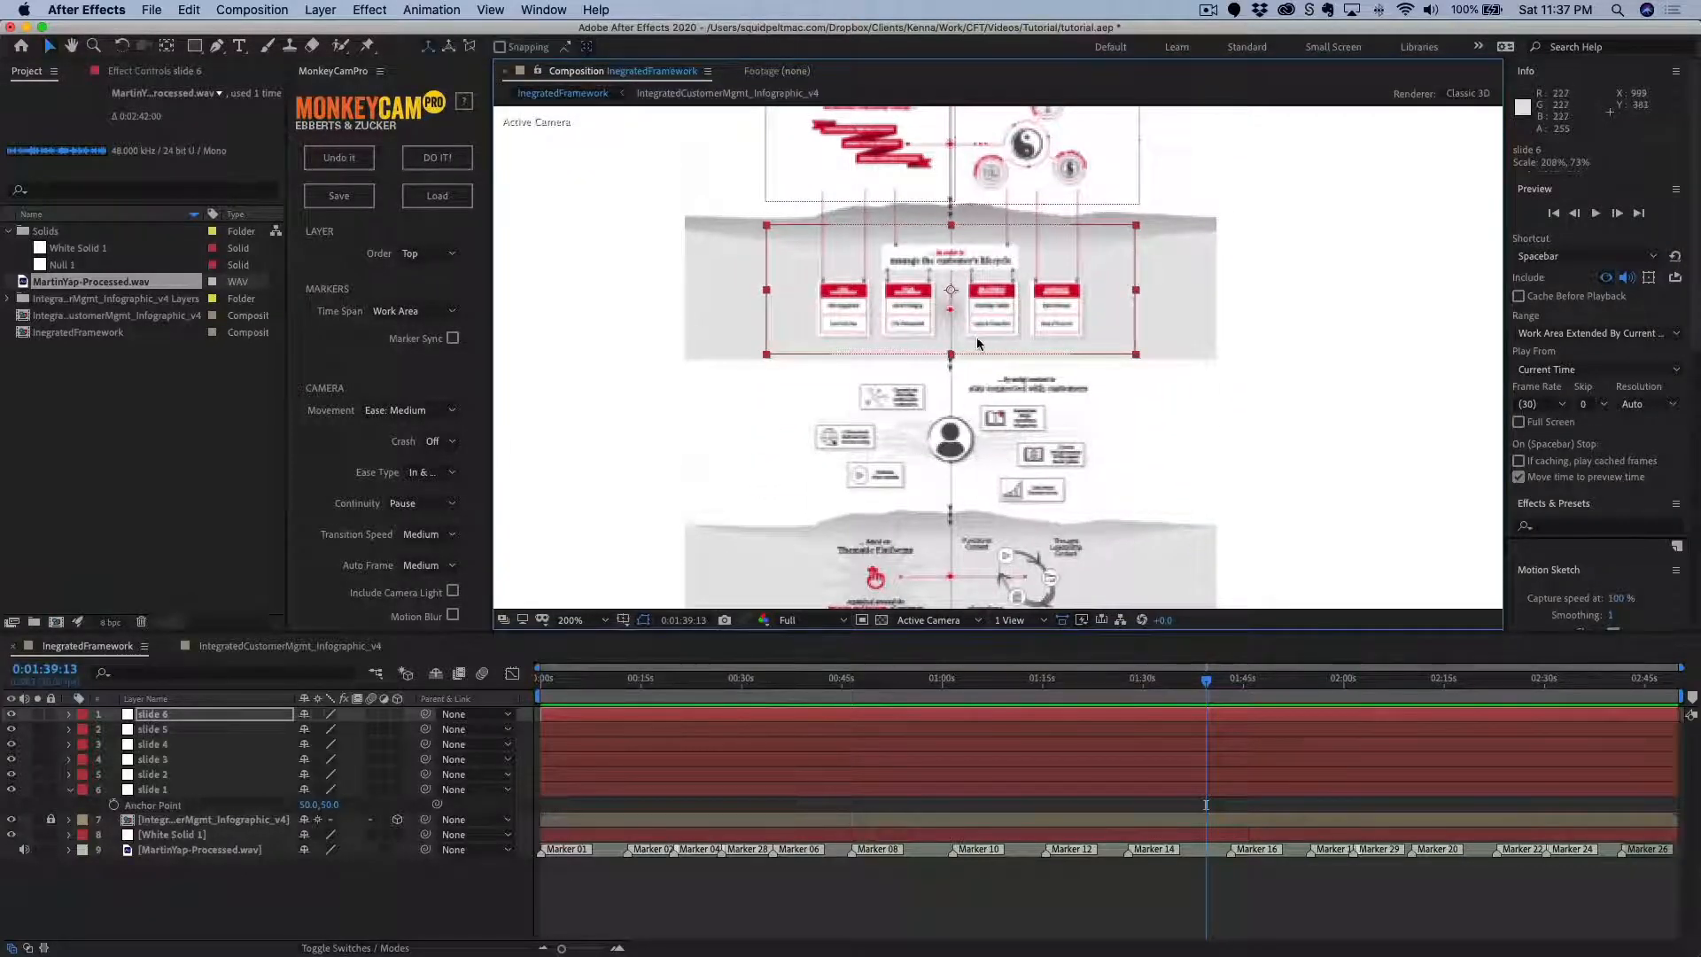
key("super+d")
left_click_drag(978, 343, 992, 302)
key("Left")
key("Return")
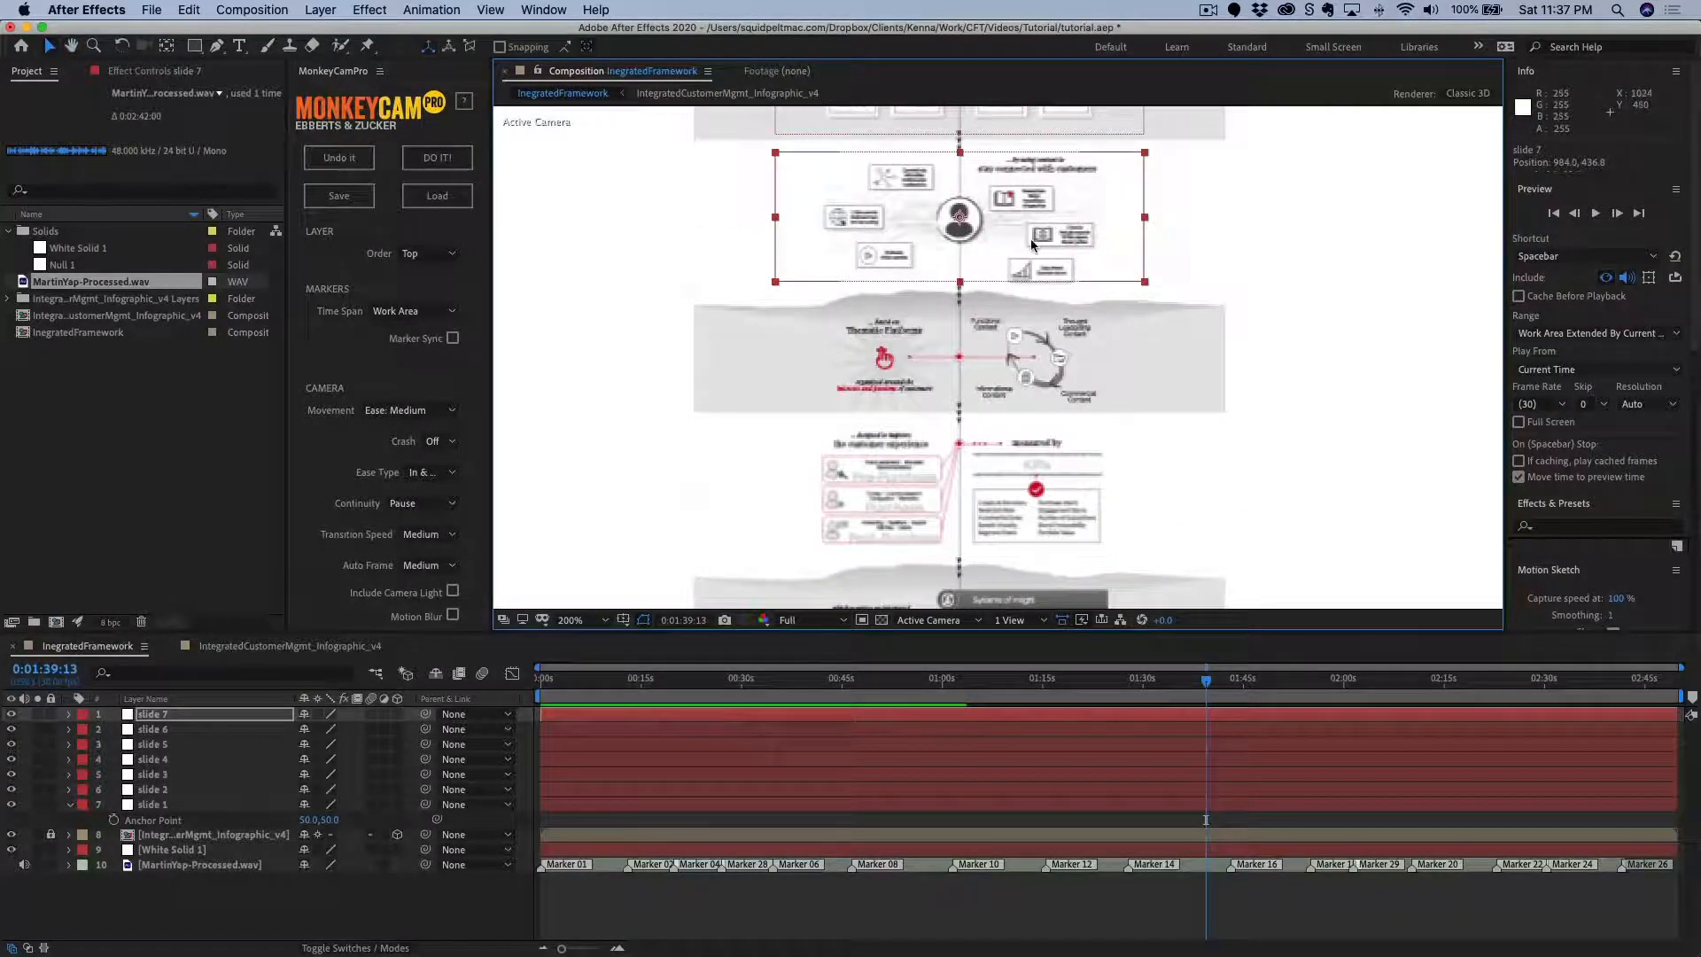
Add narrower duplicate nulls, slides 8, 9 and 10, over the Thematic Platforms, content cycle and customer experience sections.
key("super+d")
left_click_drag(1030, 238, 956, 403)
left_click_drag(1069, 362, 911, 511)
key("super+d")
key("super+d")
key("Return")
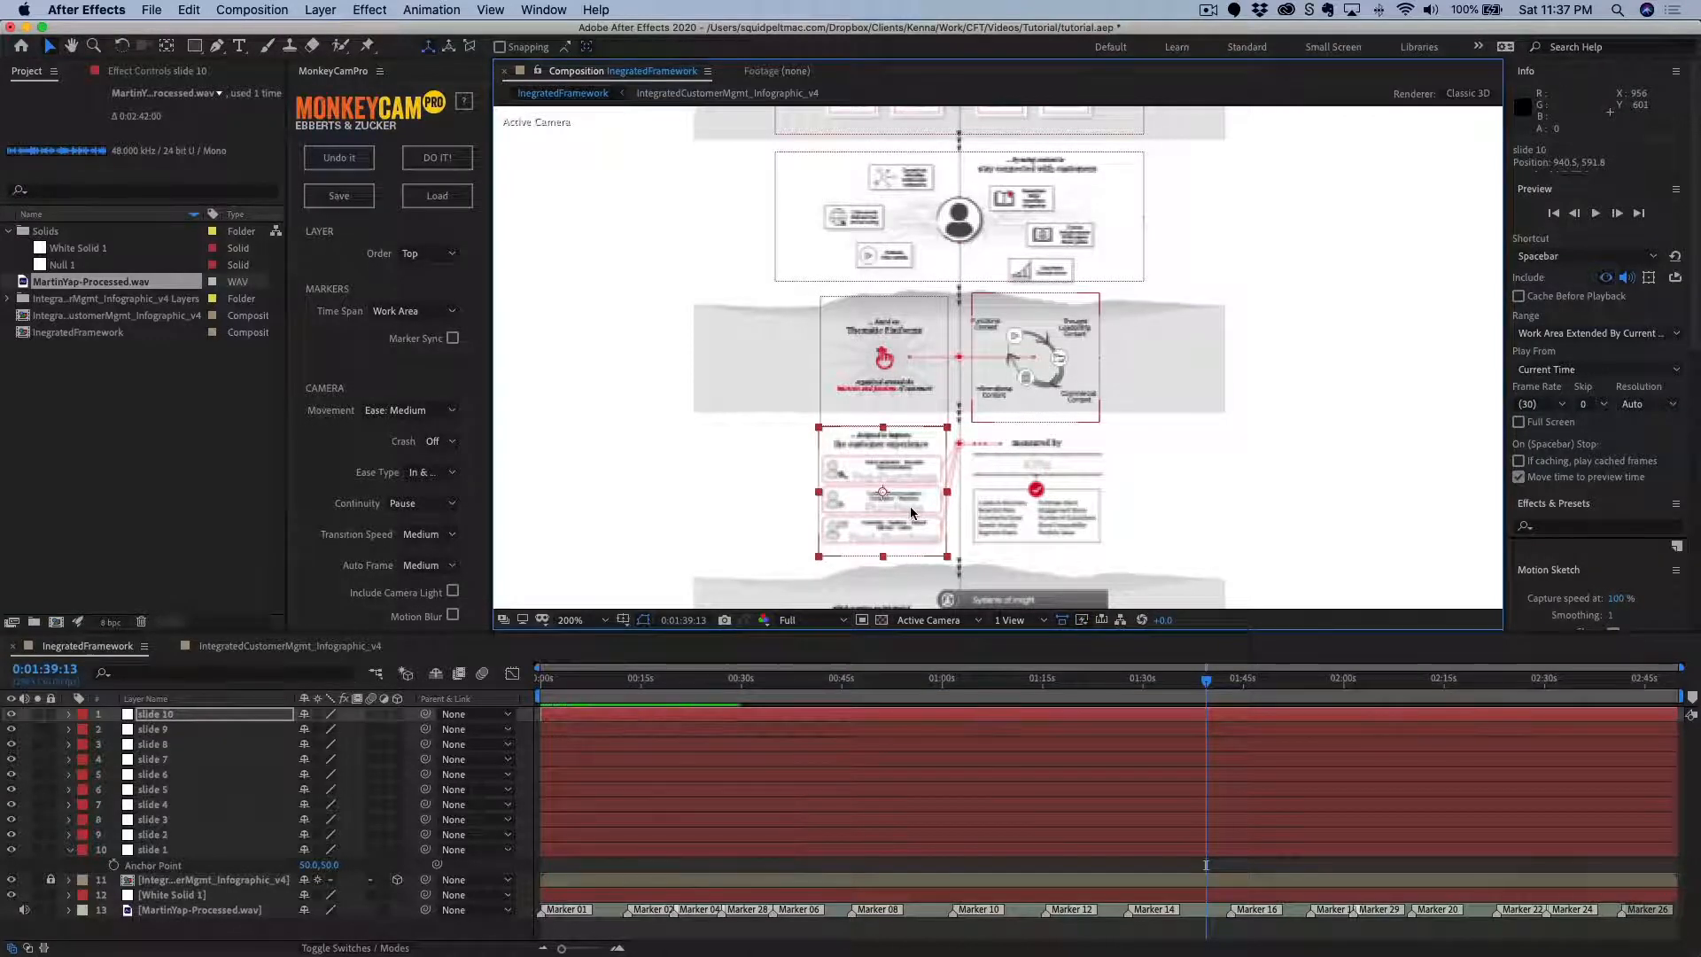
Duplicate the slide 10 null as slide 11 and widen it to about 188% by 73% across the customer experience and "measured by" sections.
type("slide 11")
key("Return")
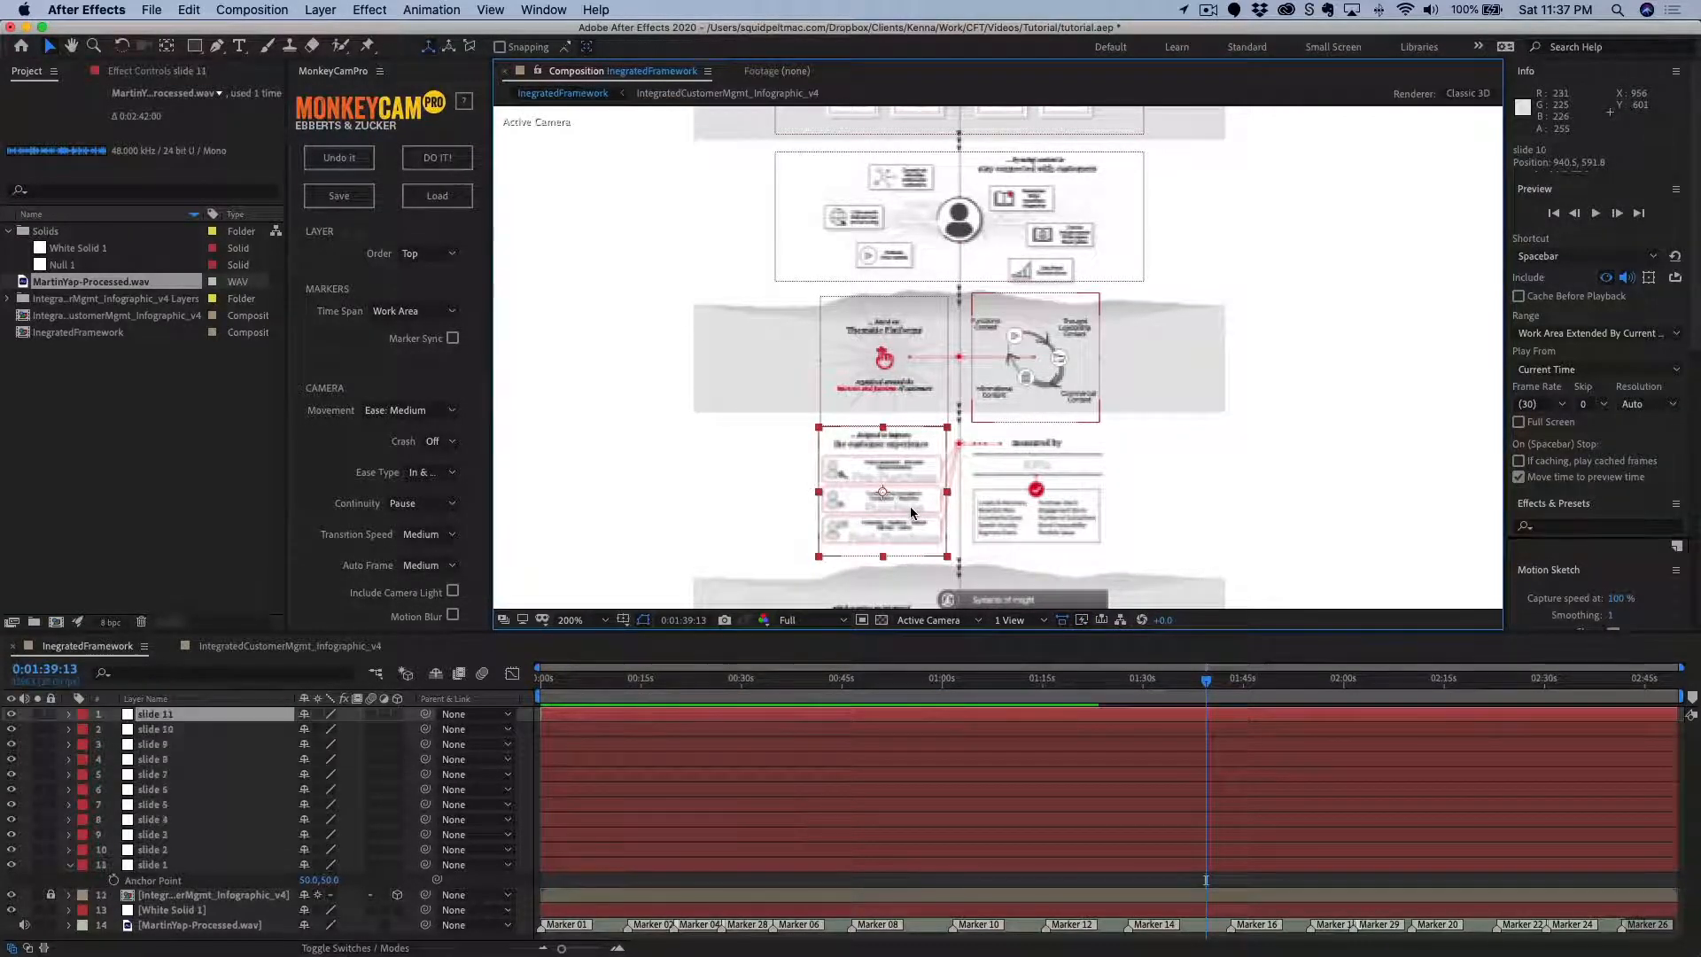
left_click_drag(922, 510, 1123, 505)
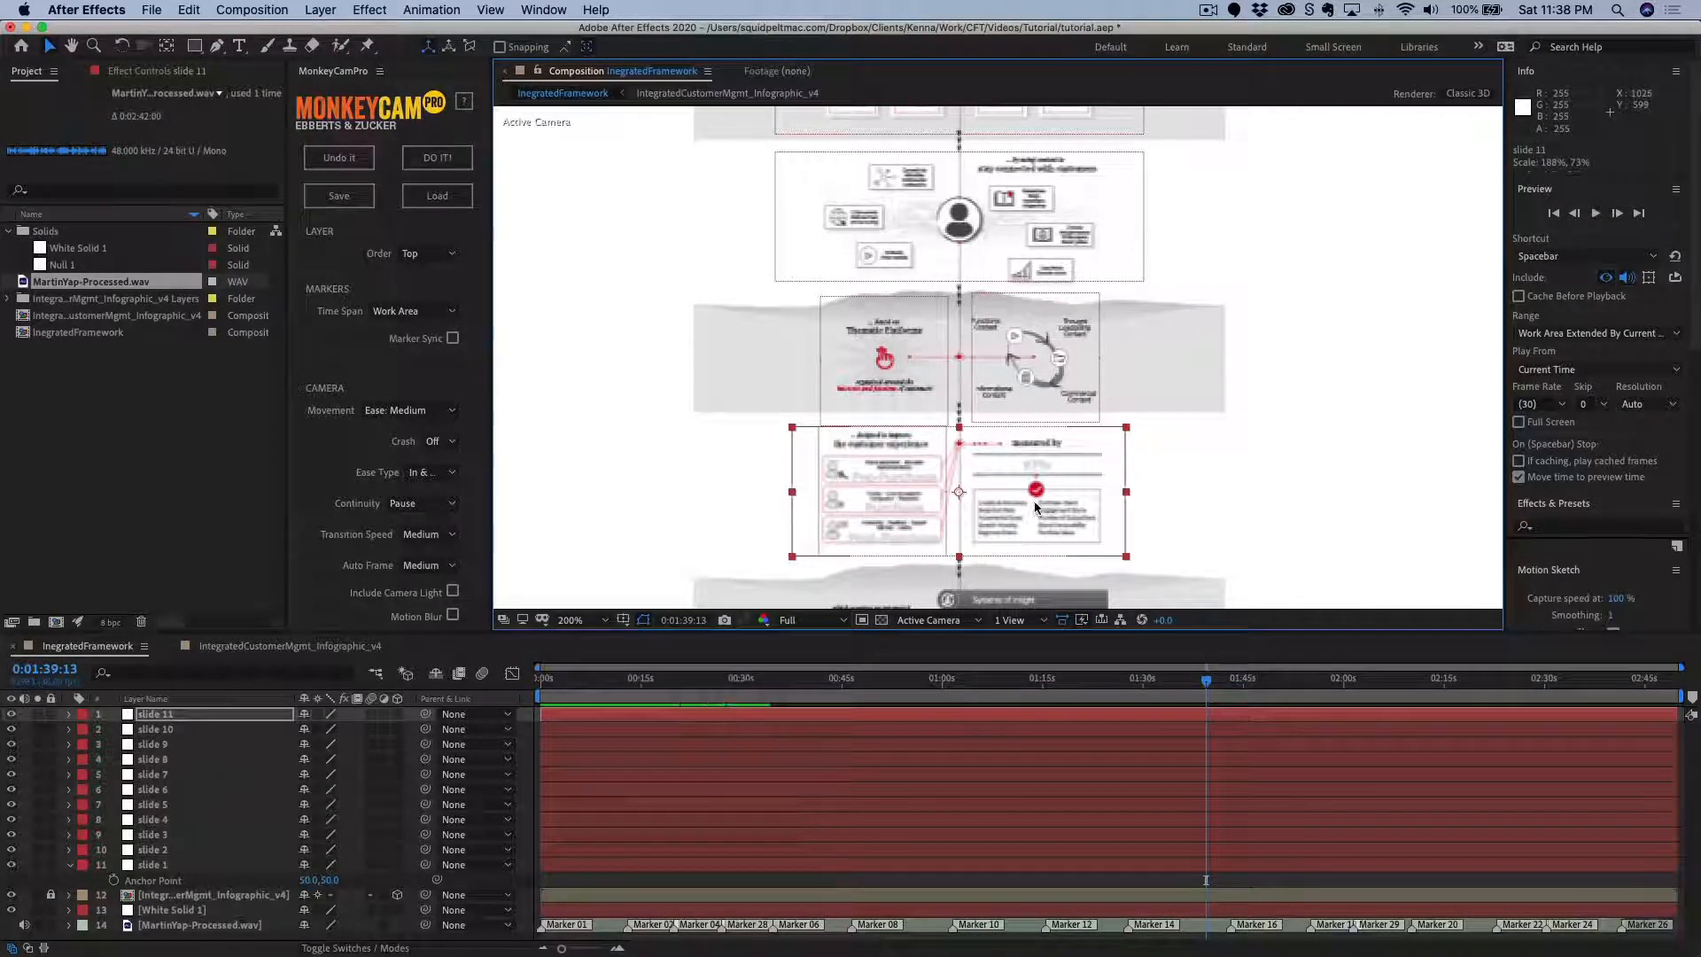
Duplicate the slide 11 null as slide 12 and place it over the Experience Management Platform section at about 984, 671.
key("space")
left_click_drag(1032, 518, 1030, 266)
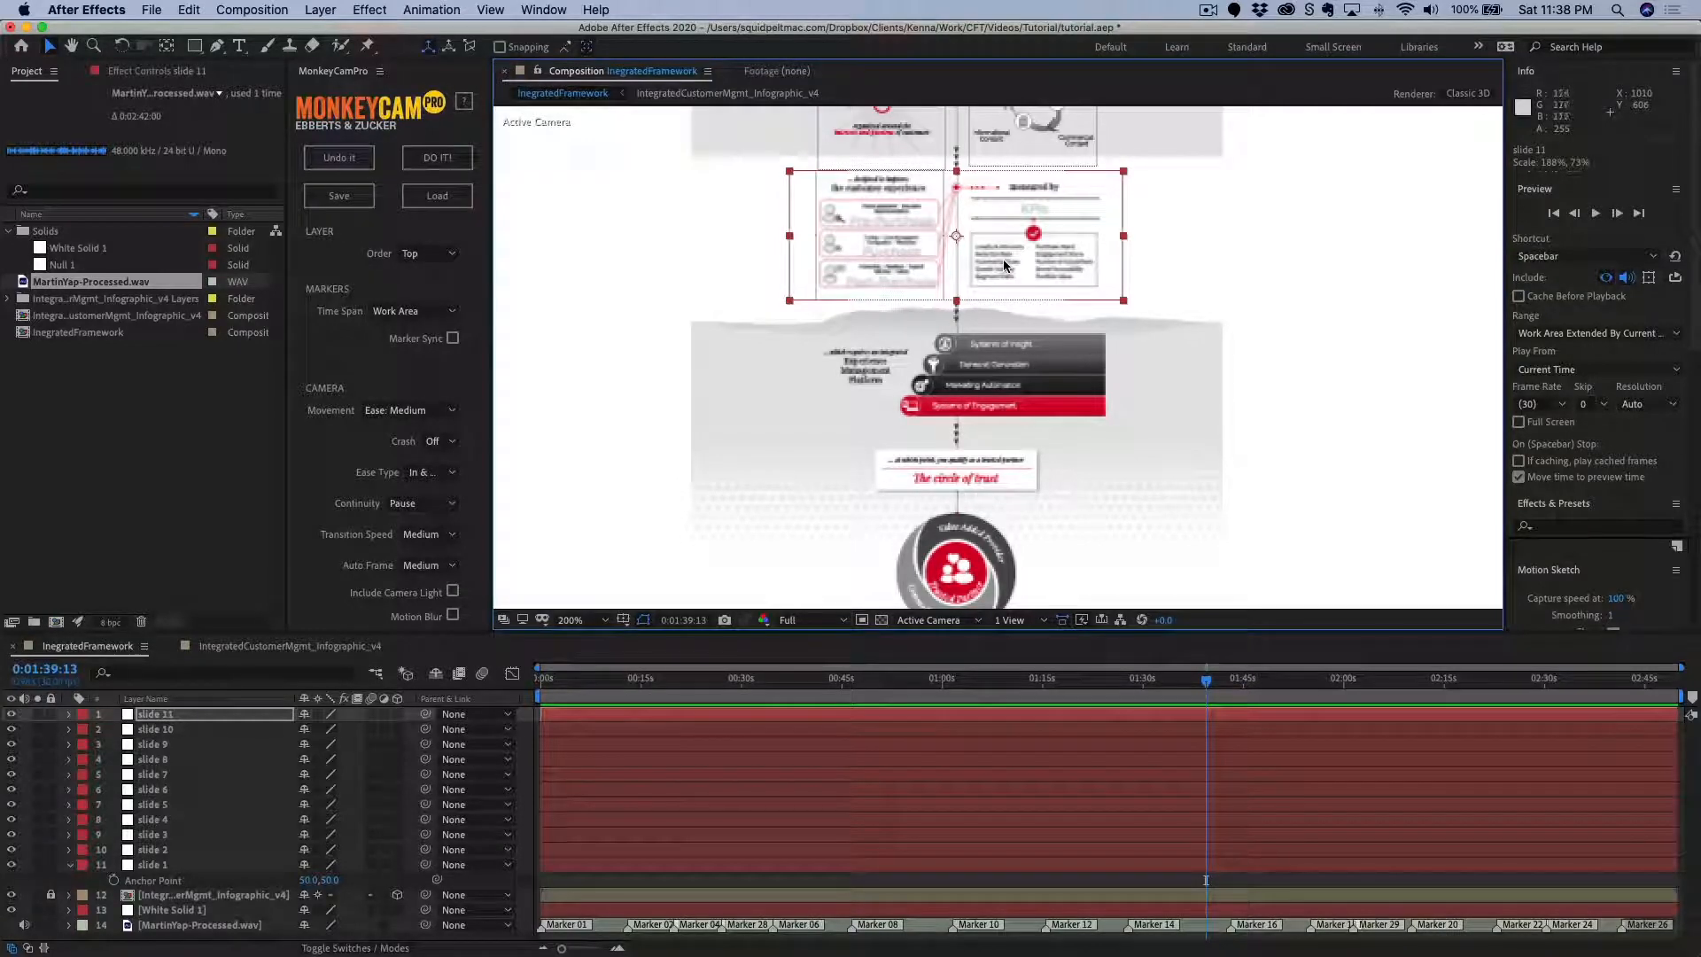
key("super+d")
left_click_drag(1004, 264, 1007, 405)
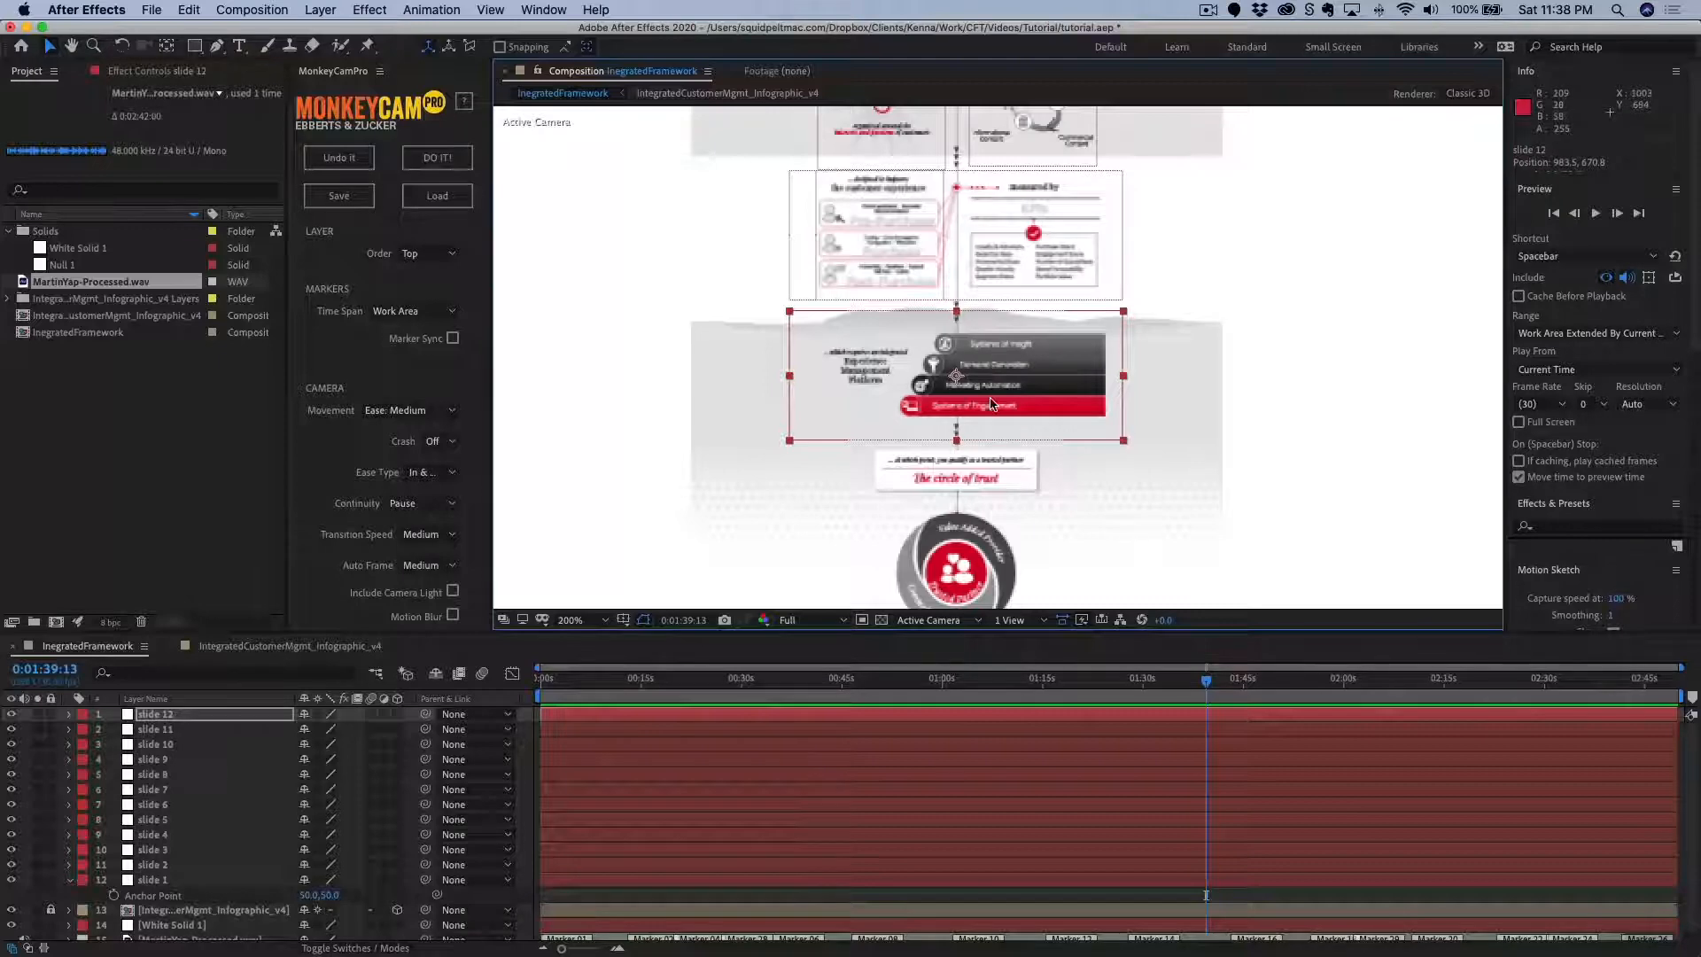
Duplicate the slide 12 null as slide 13, place it over "The circle of trust" at about 984, 724 and reduce its height to fit.
scroll(884, 329, "down", 6)
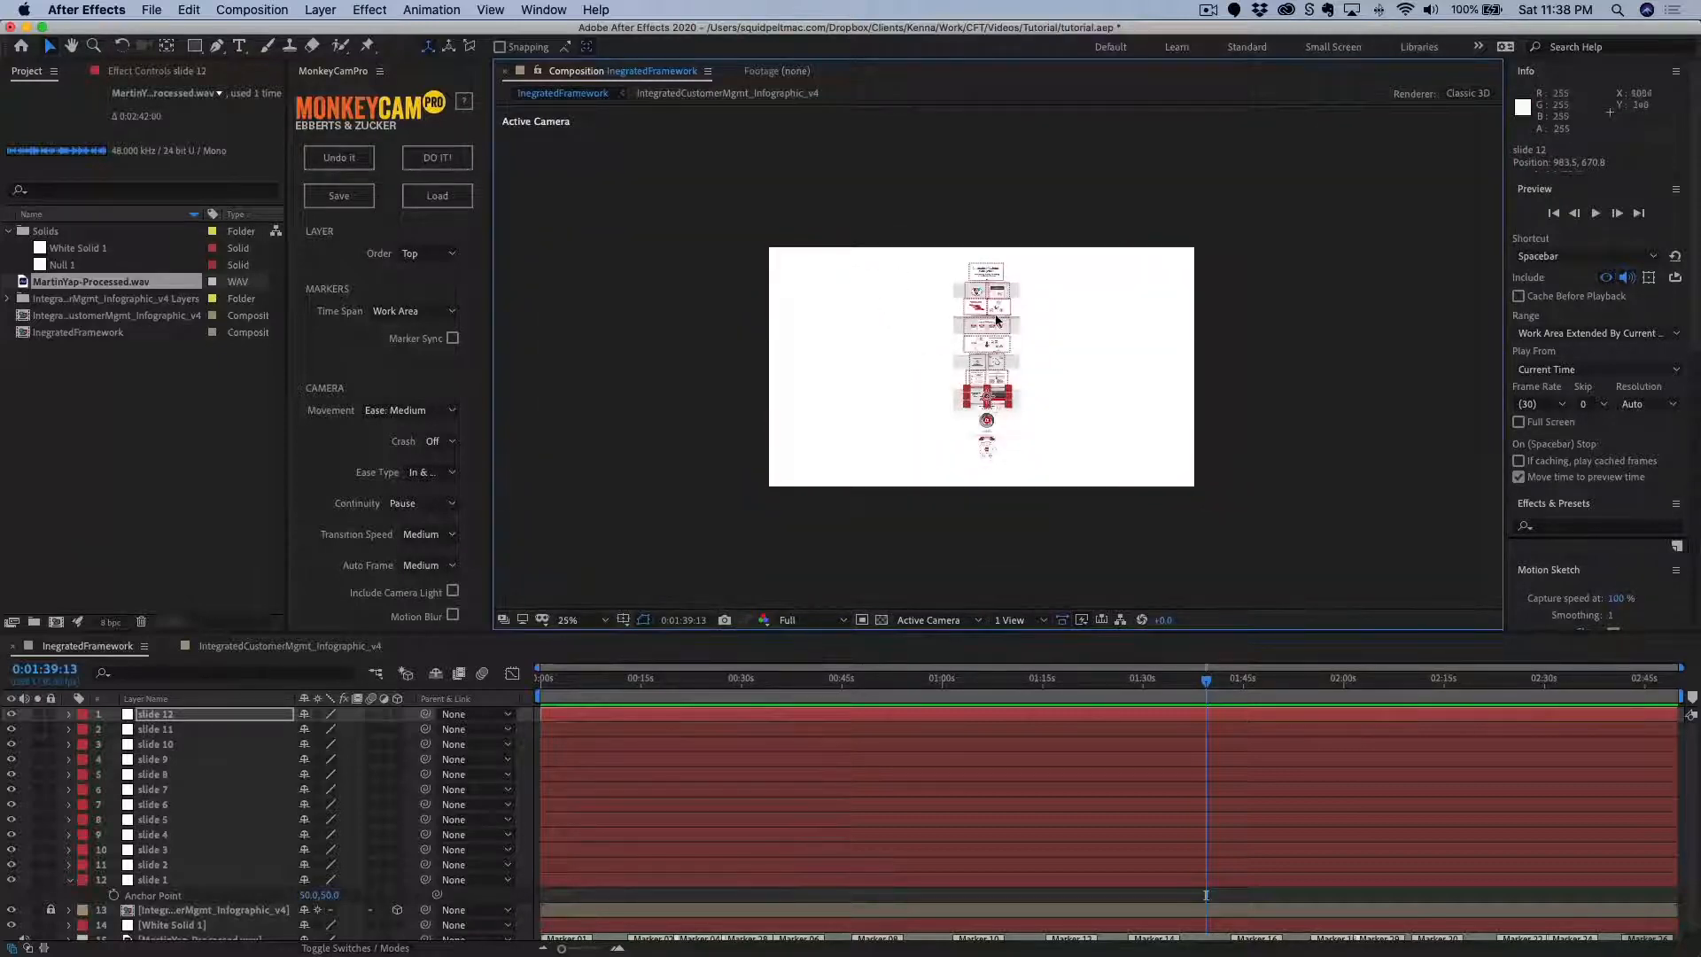
scroll(1028, 365, "up", 6)
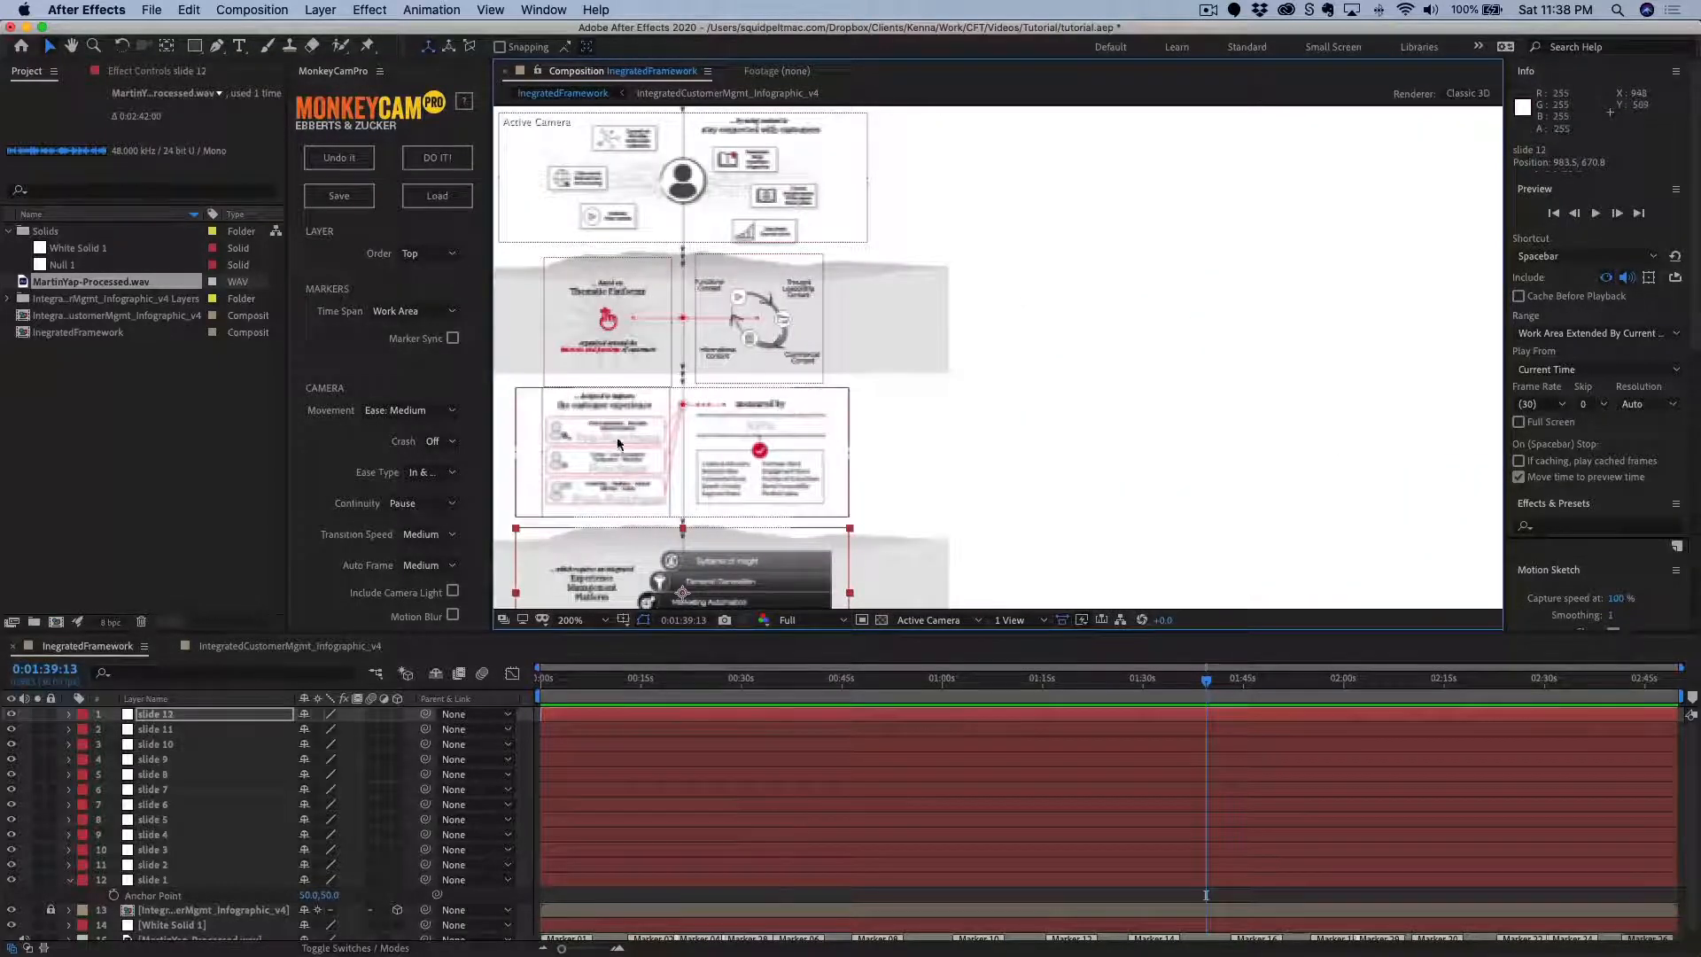
key("space")
left_click_drag(700, 445, 921, 370)
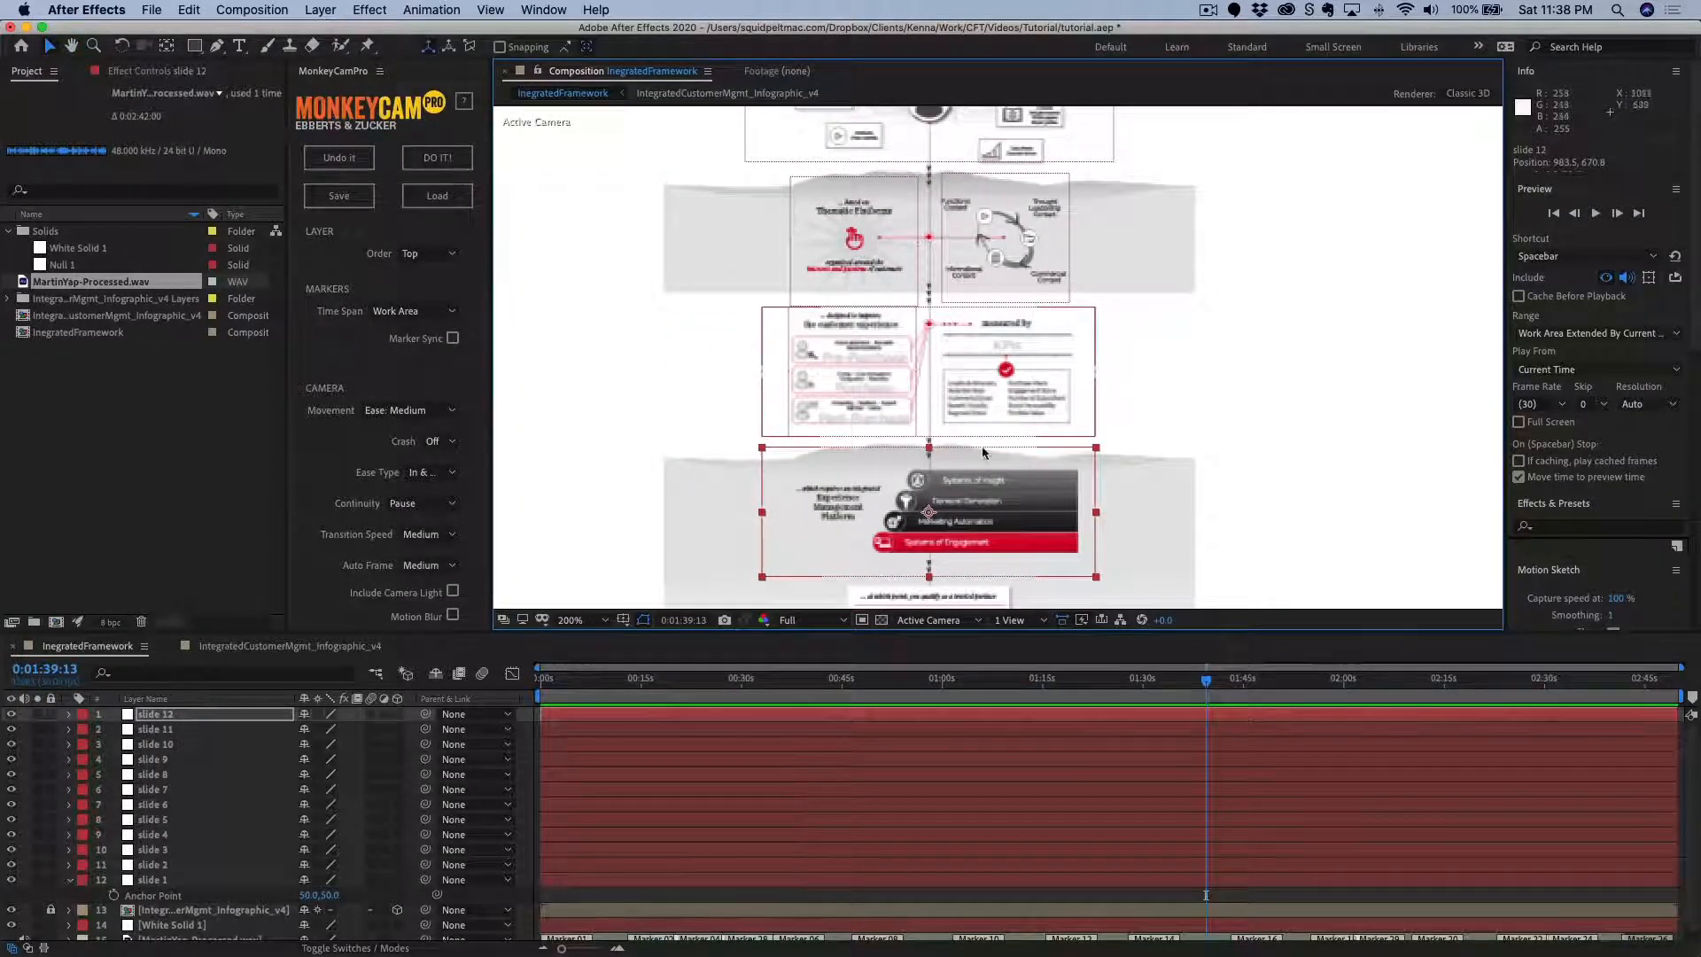
left_click_drag(985, 465, 986, 288)
key("v")
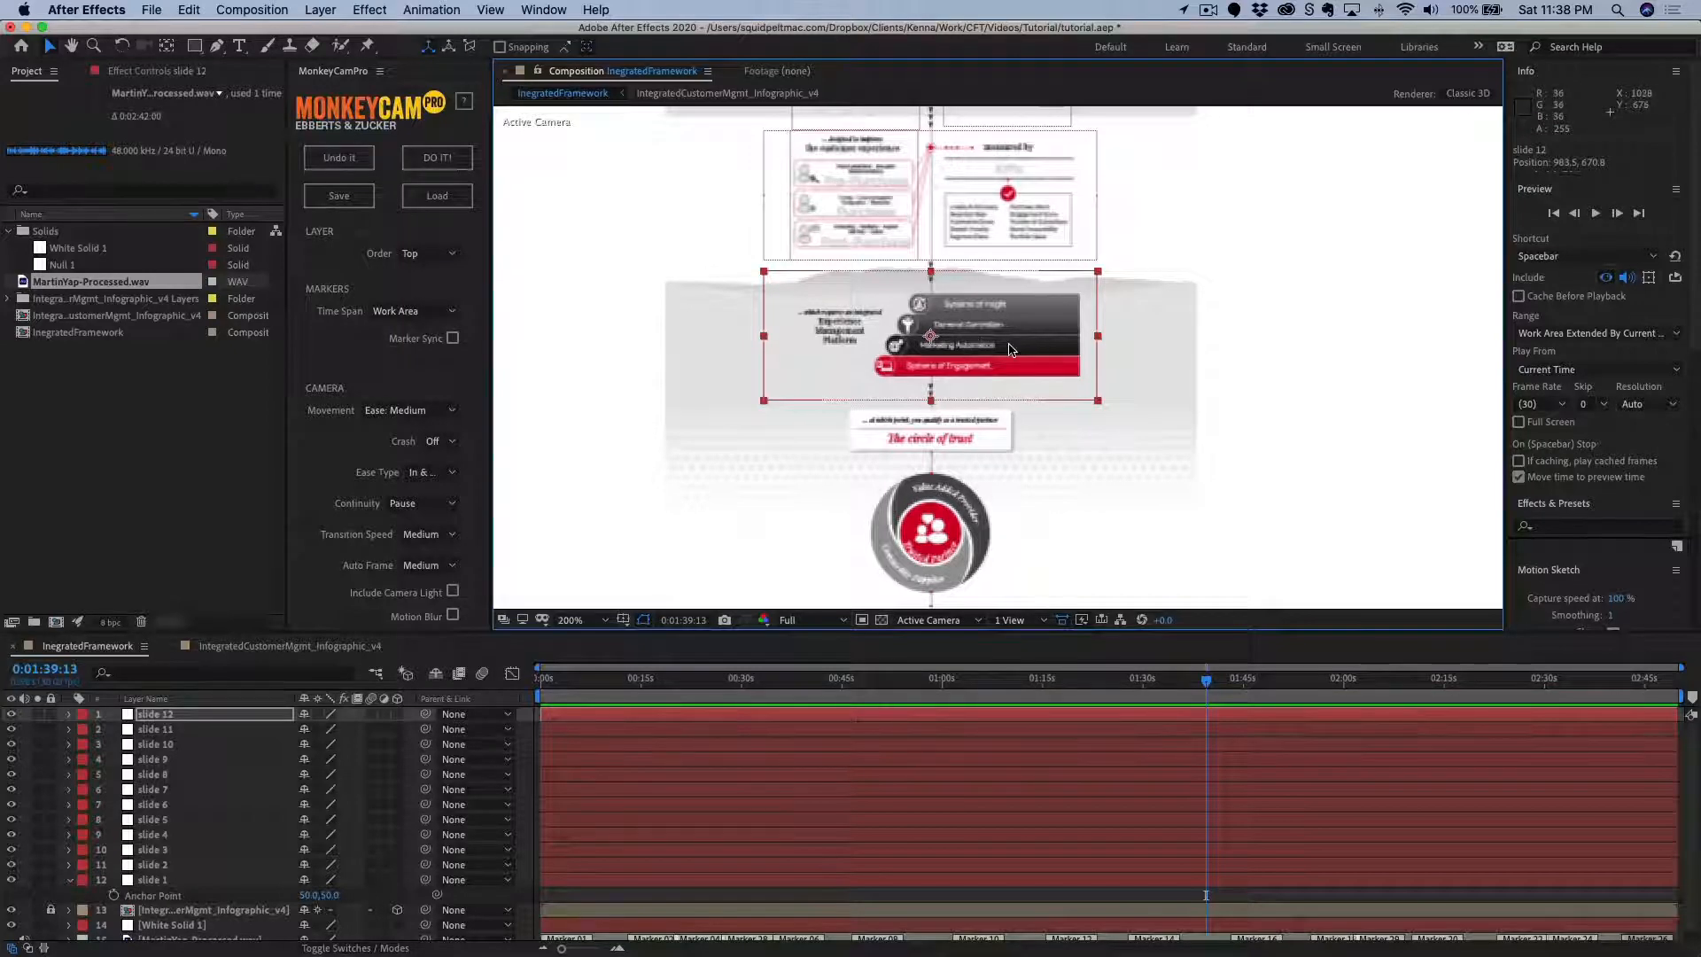
key("ctrl+d")
left_click_drag(1010, 348, 1023, 478)
key("Return")
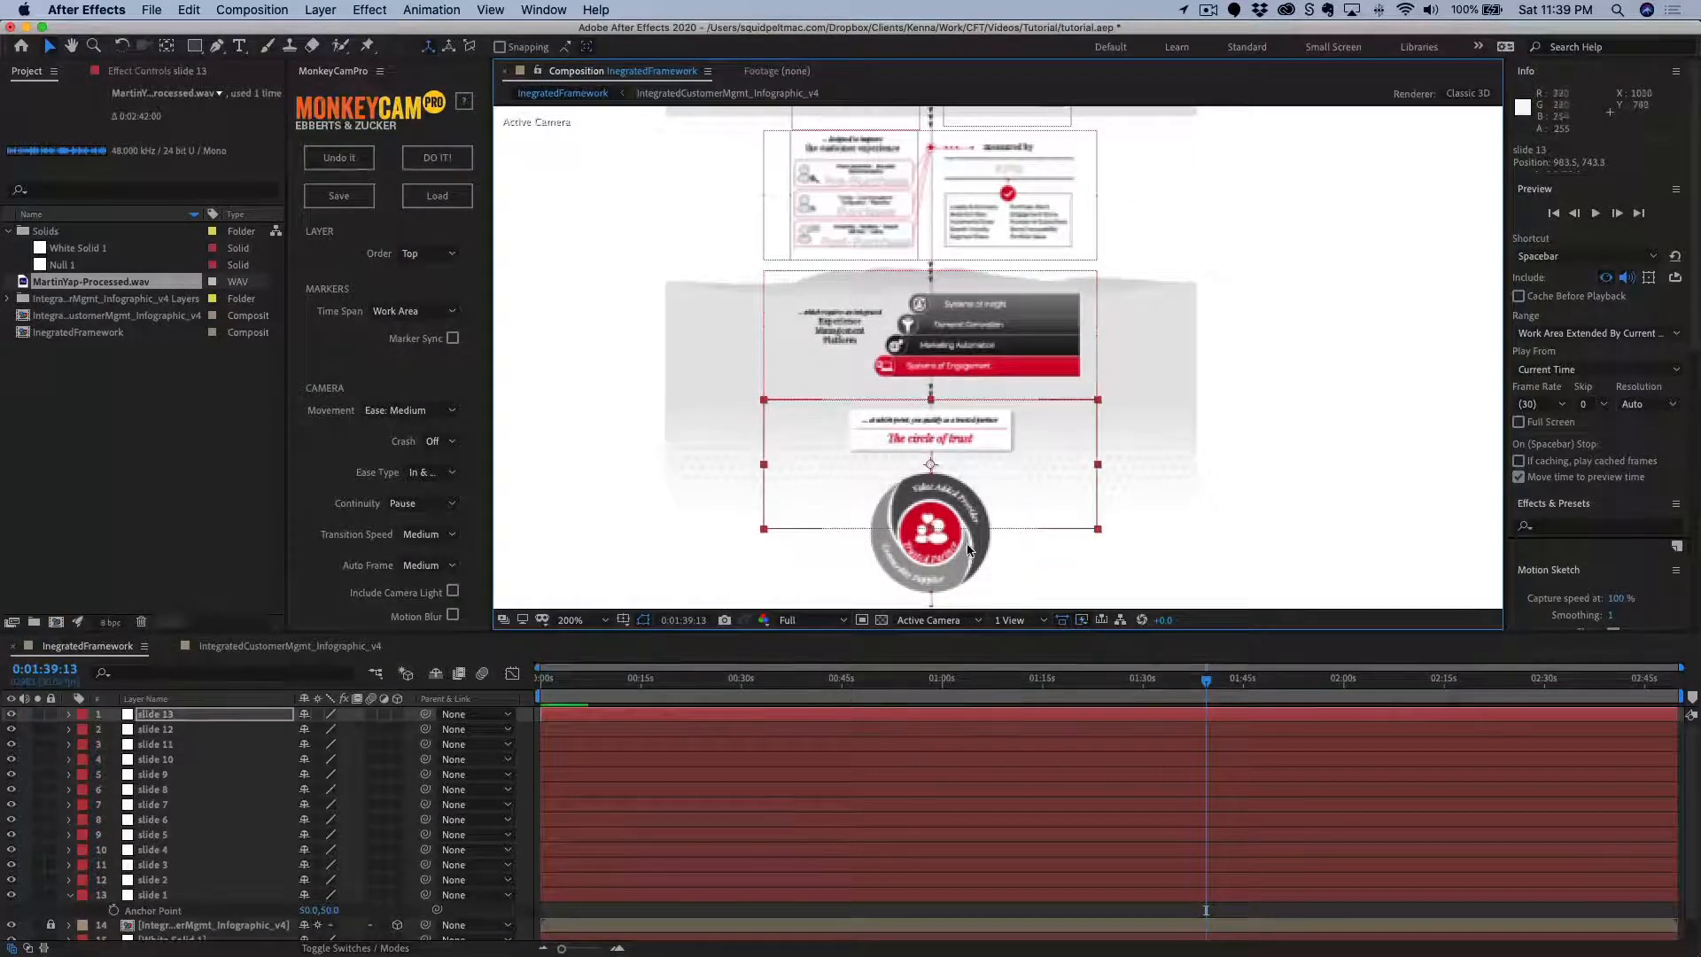
left_click_drag(931, 531, 954, 456)
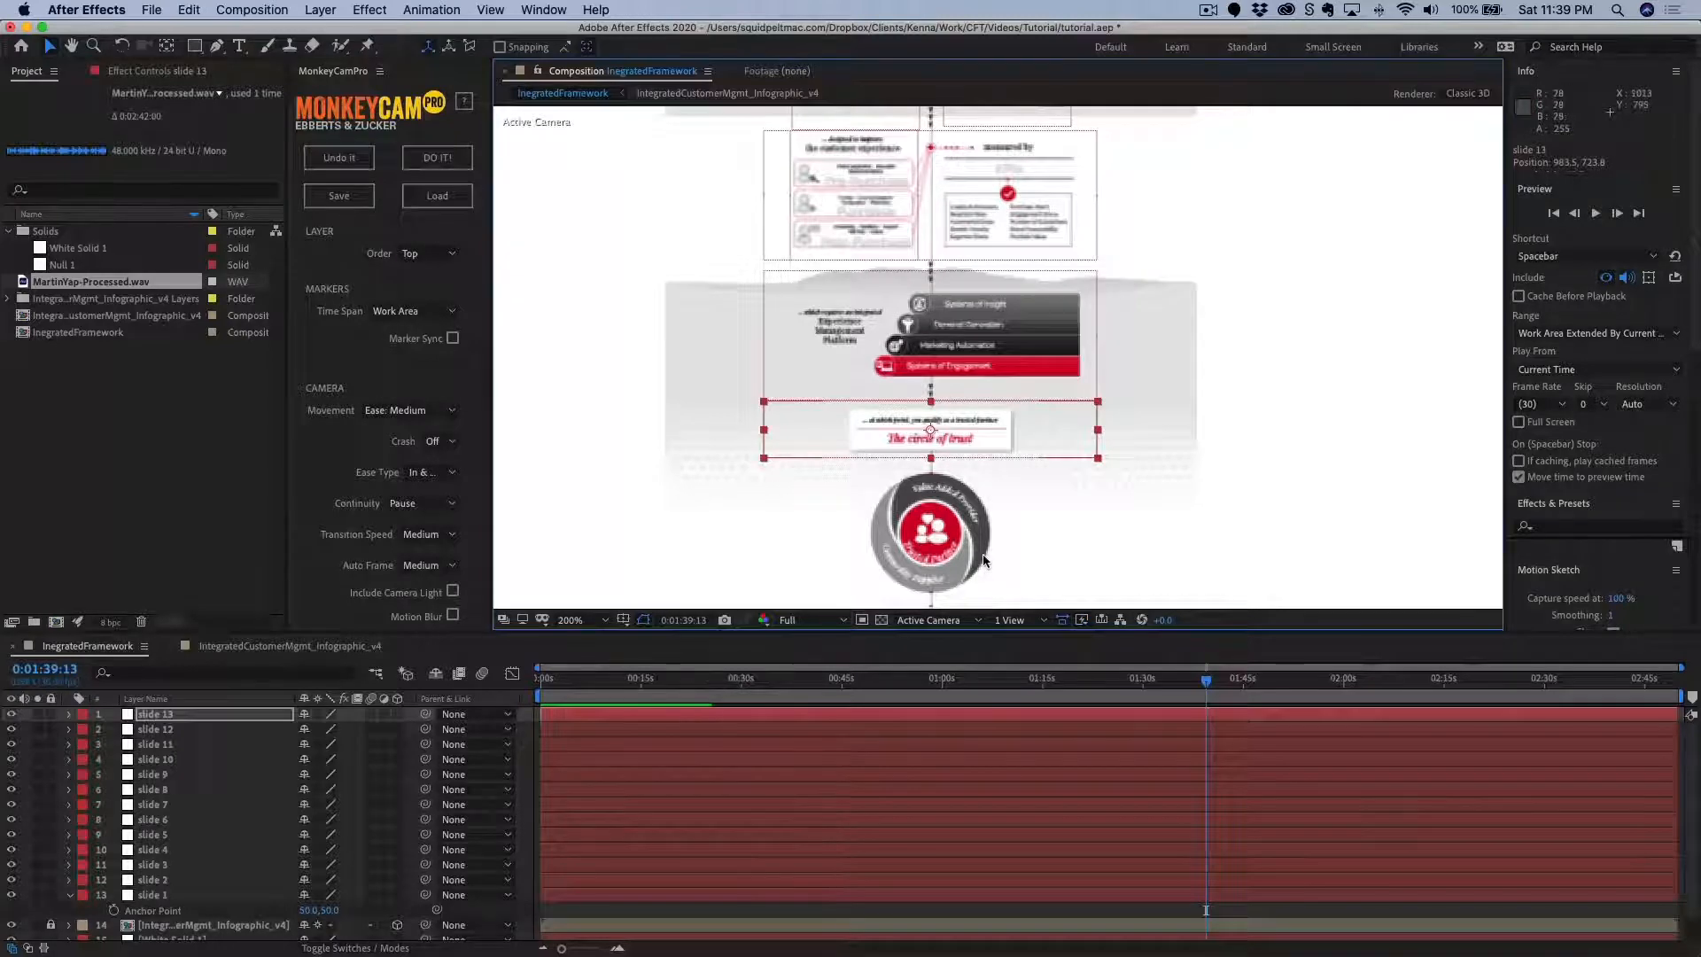
left_click(994, 468)
left_click_drag(996, 470, 989, 302)
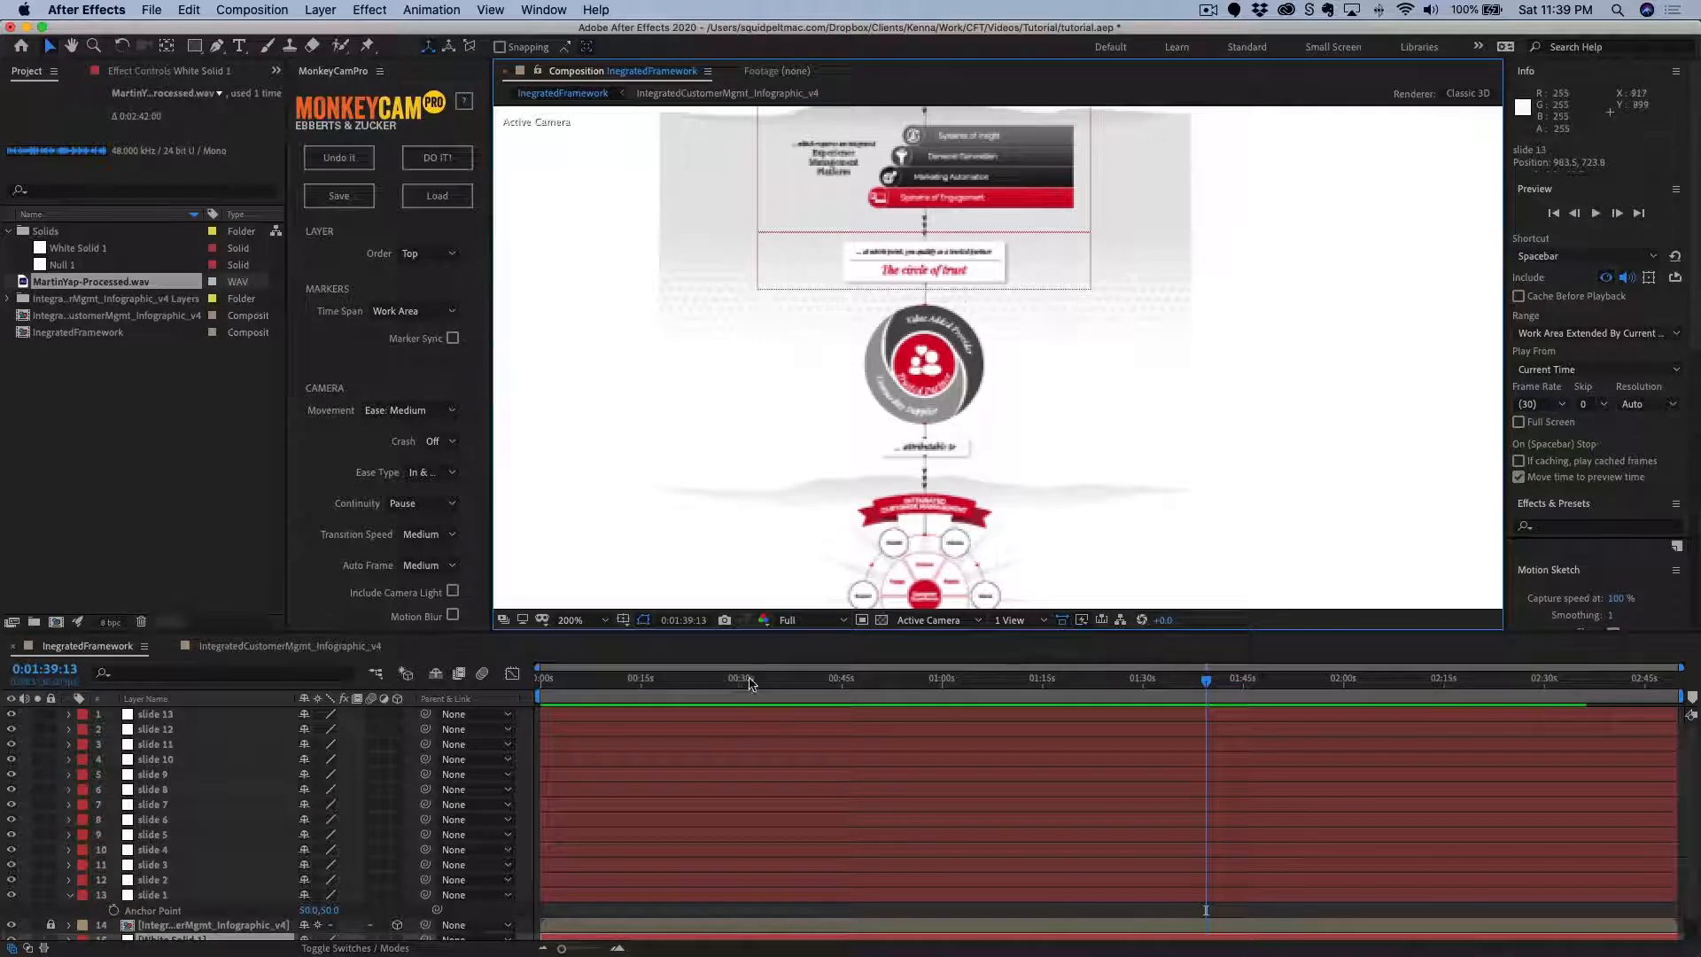
Duplicate the slide 13 null as slide 14, stretch it to about 188% by 113% and place it over the circular trust graphic.
left_click(703, 716)
key("super+d")
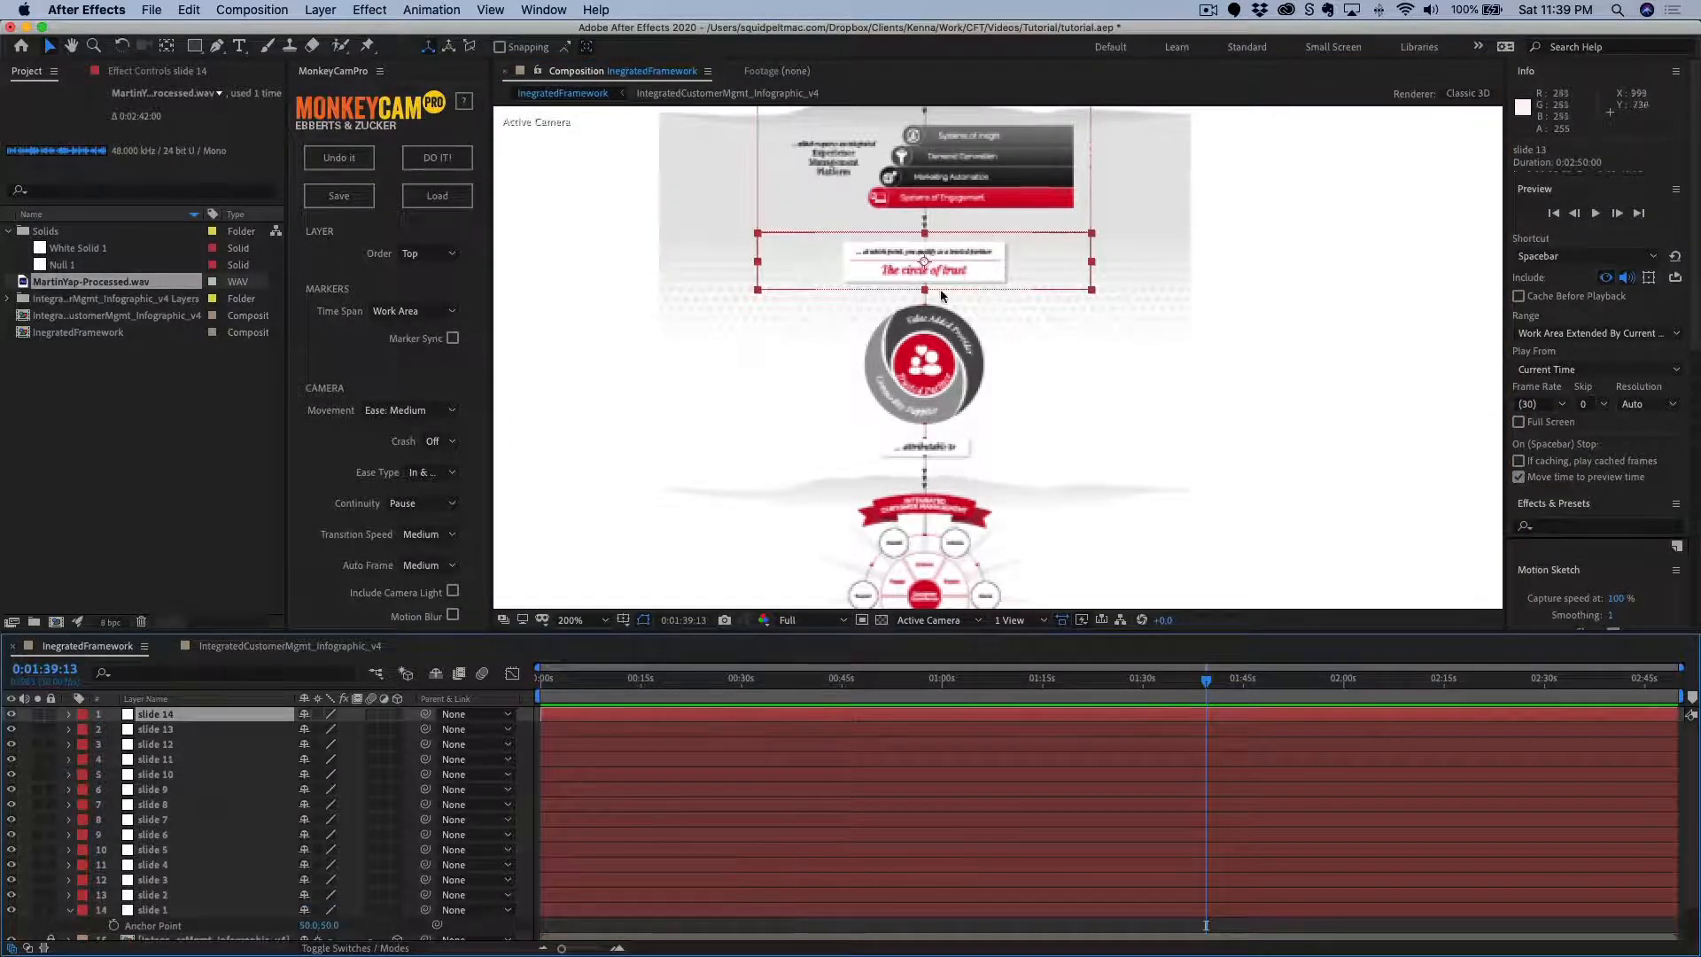
left_click_drag(924, 290, 928, 361)
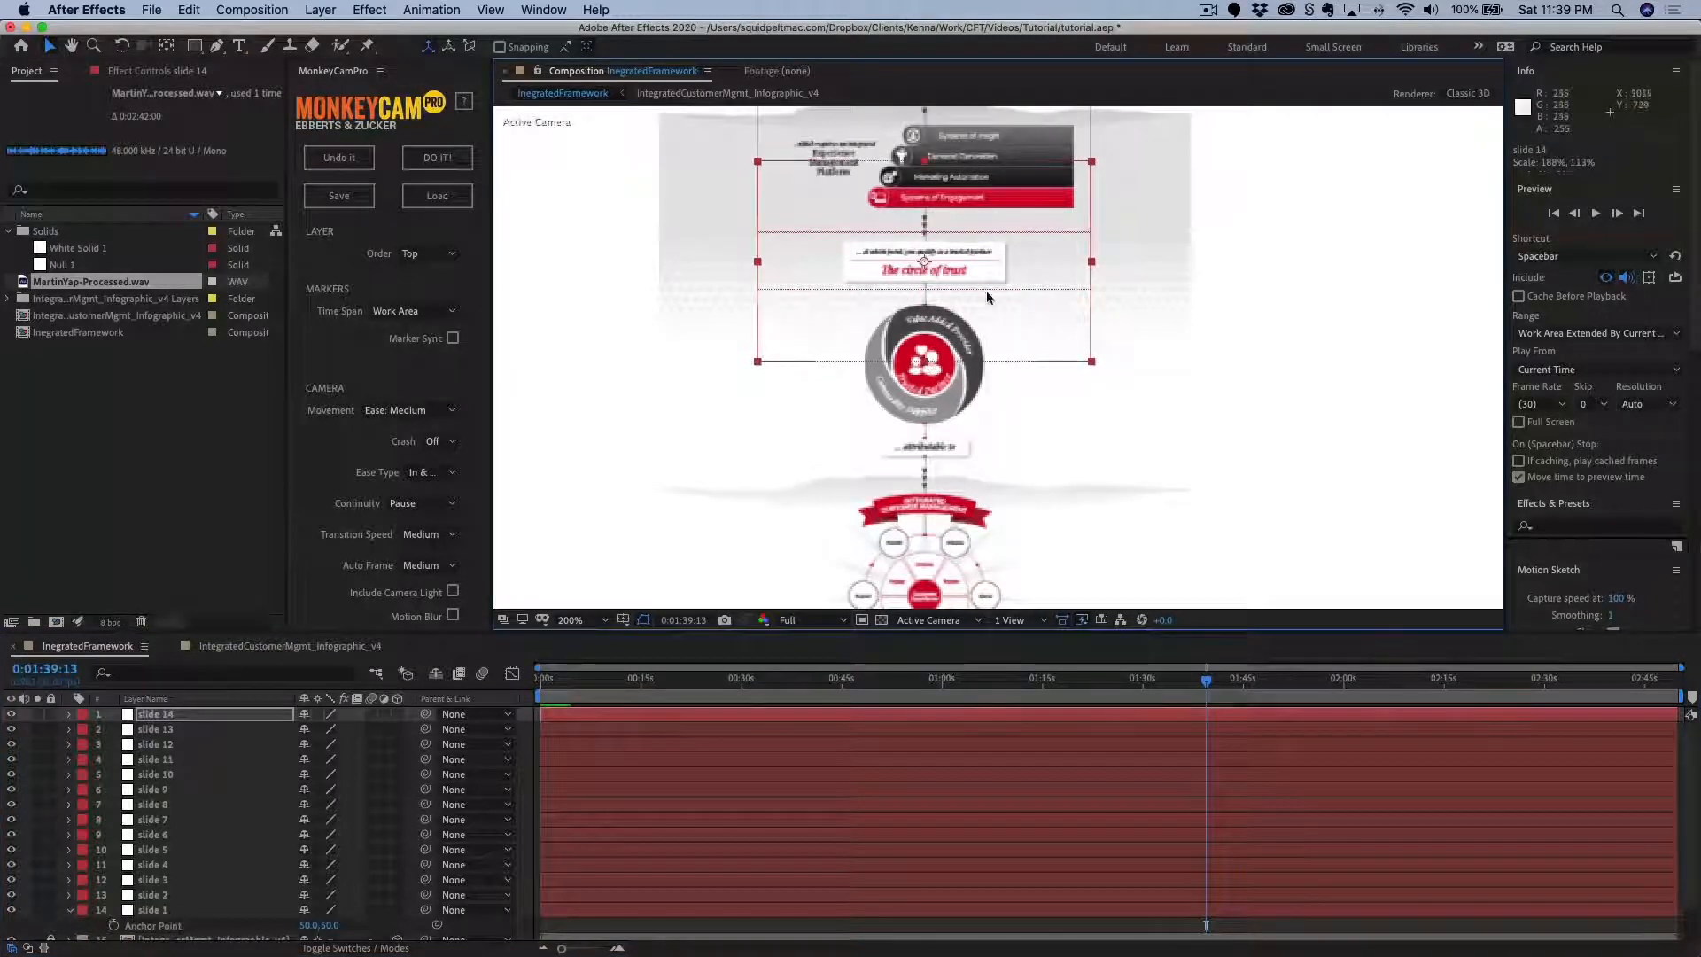
left_click_drag(973, 279, 972, 345)
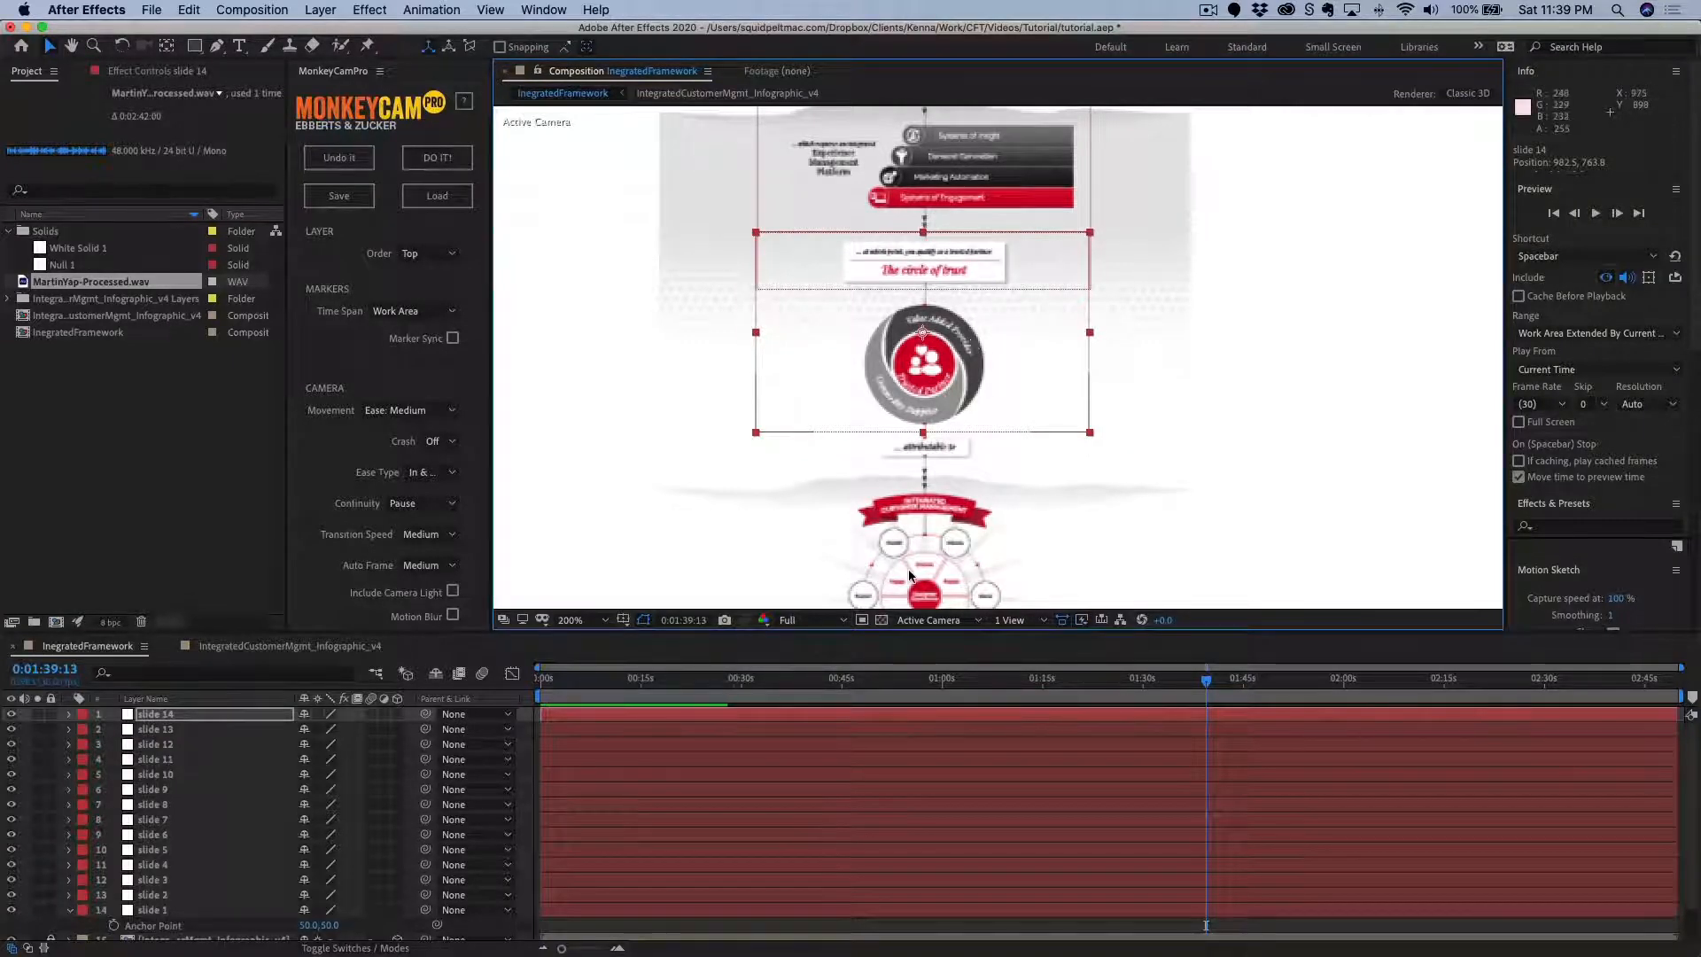
Add duplicate nulls slide 15 over "attributable to", about 188% by 19%, and slide 16 over the Integrated Customer Management wheel, about 188% by 125%.
key("super+d")
left_click_drag(942, 387, 927, 467)
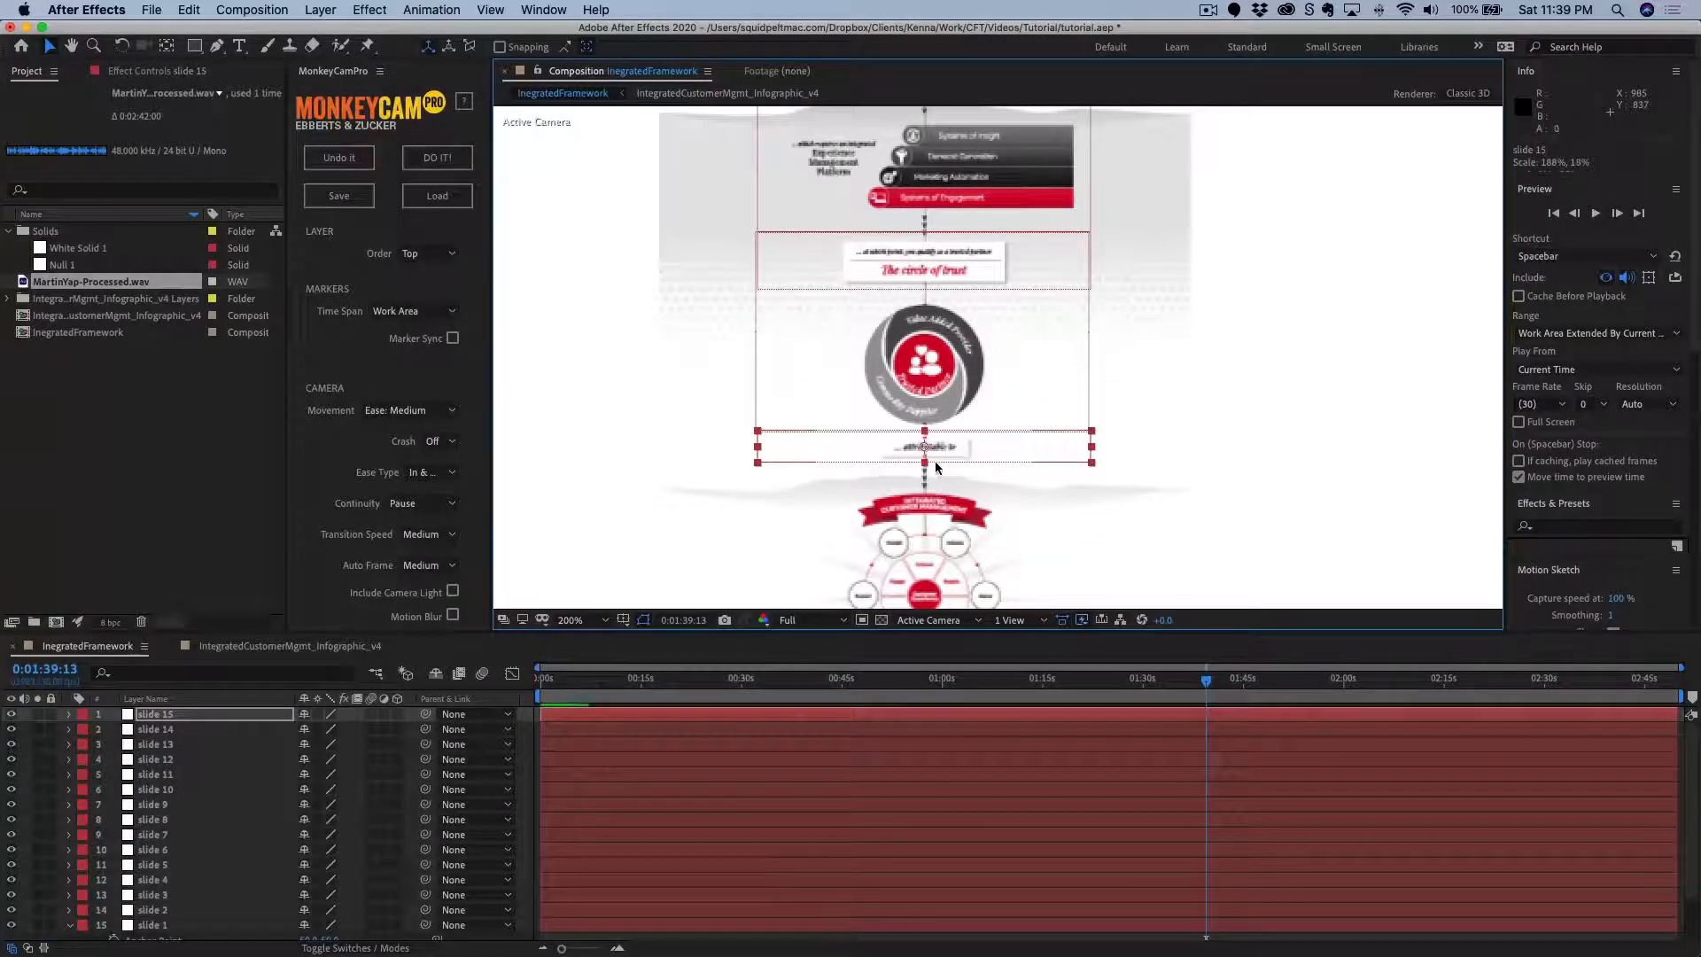
left_click_drag(1017, 502, 937, 524)
key("super+d")
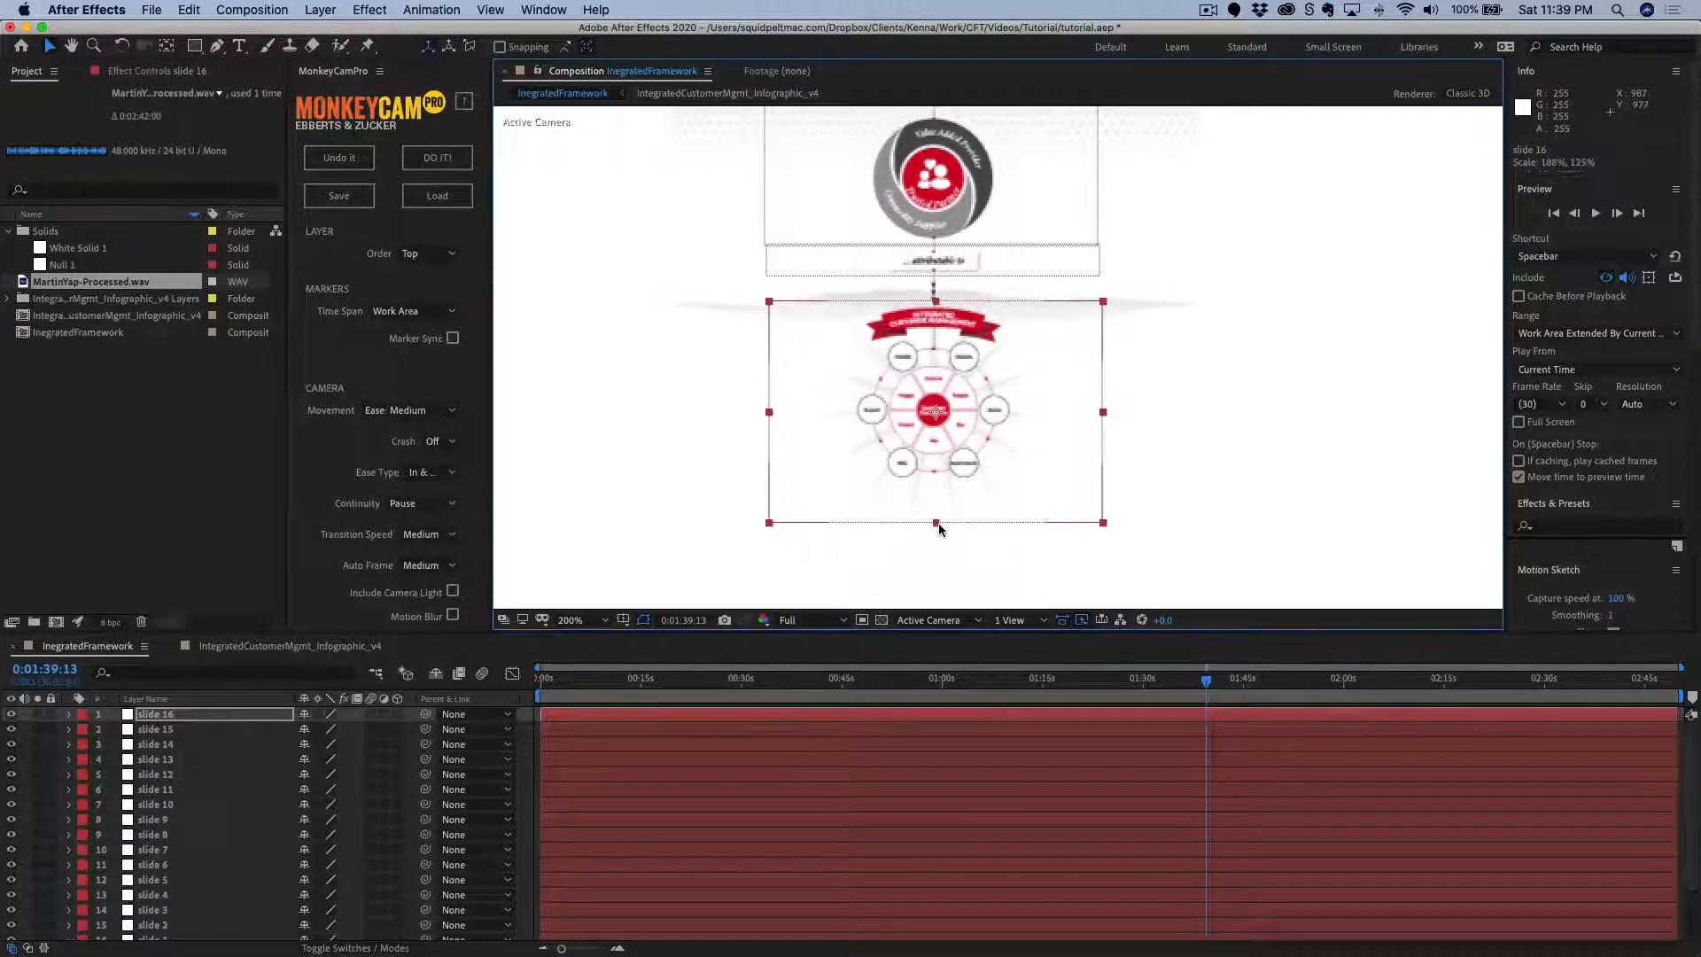
left_click_drag(983, 469, 983, 470)
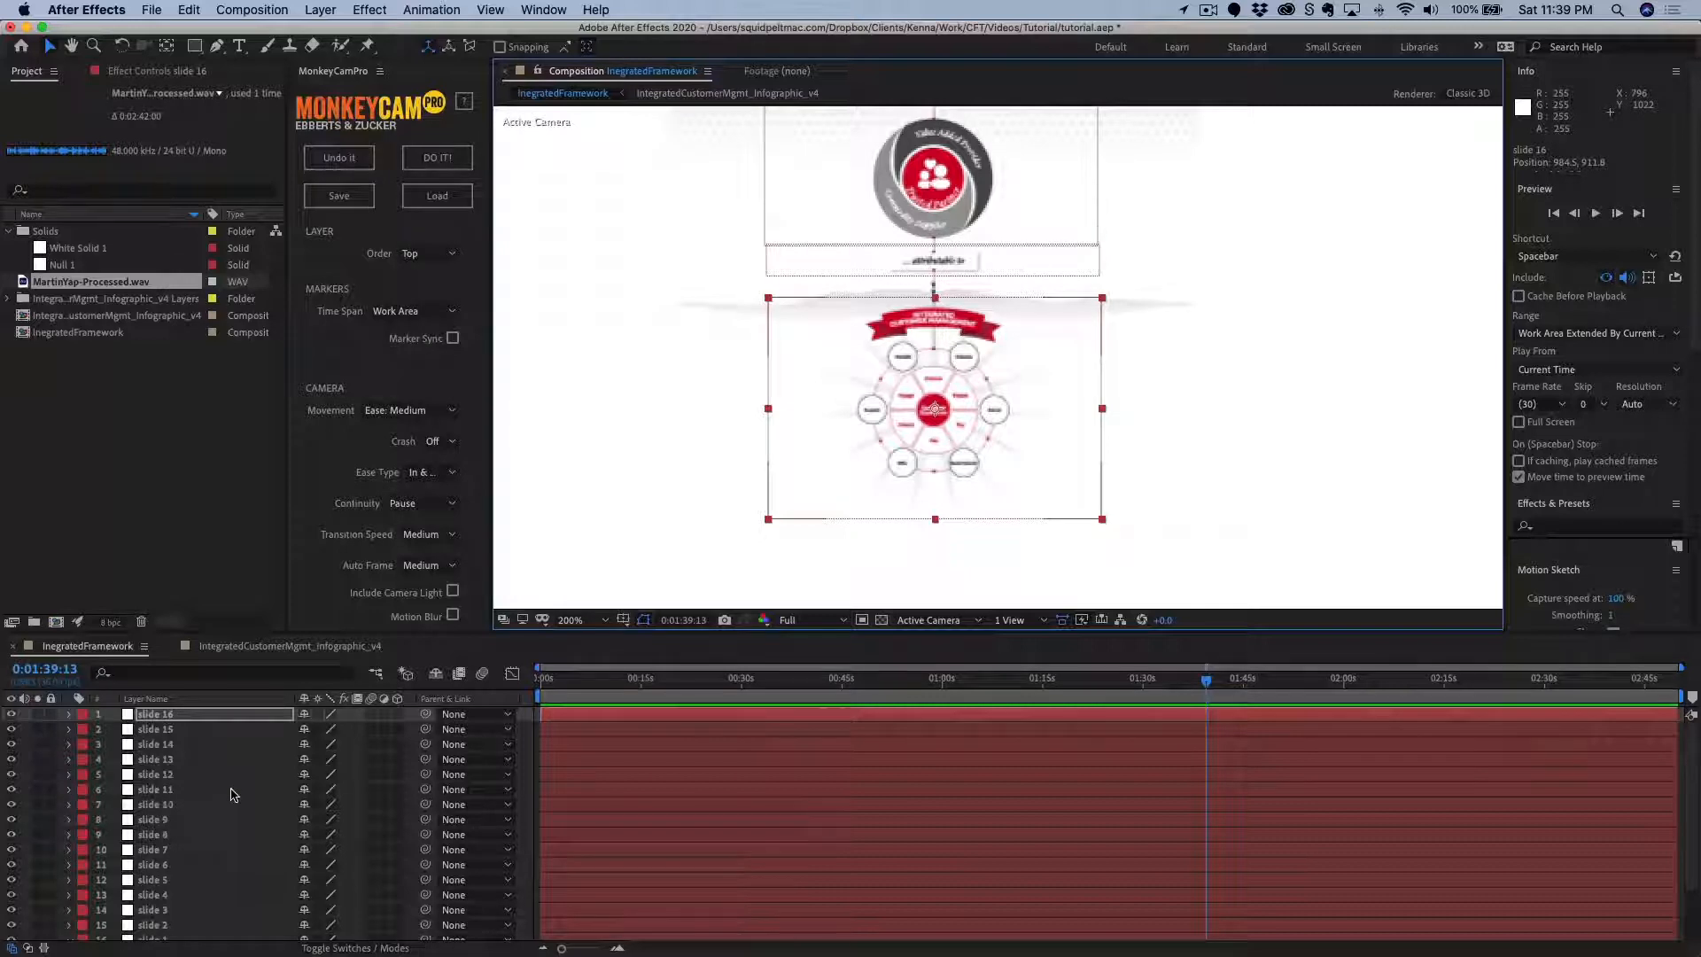
Select all slide nulls from slide 1 to slide 16 and make them 3D layers.
scroll(230, 788, "down", 3)
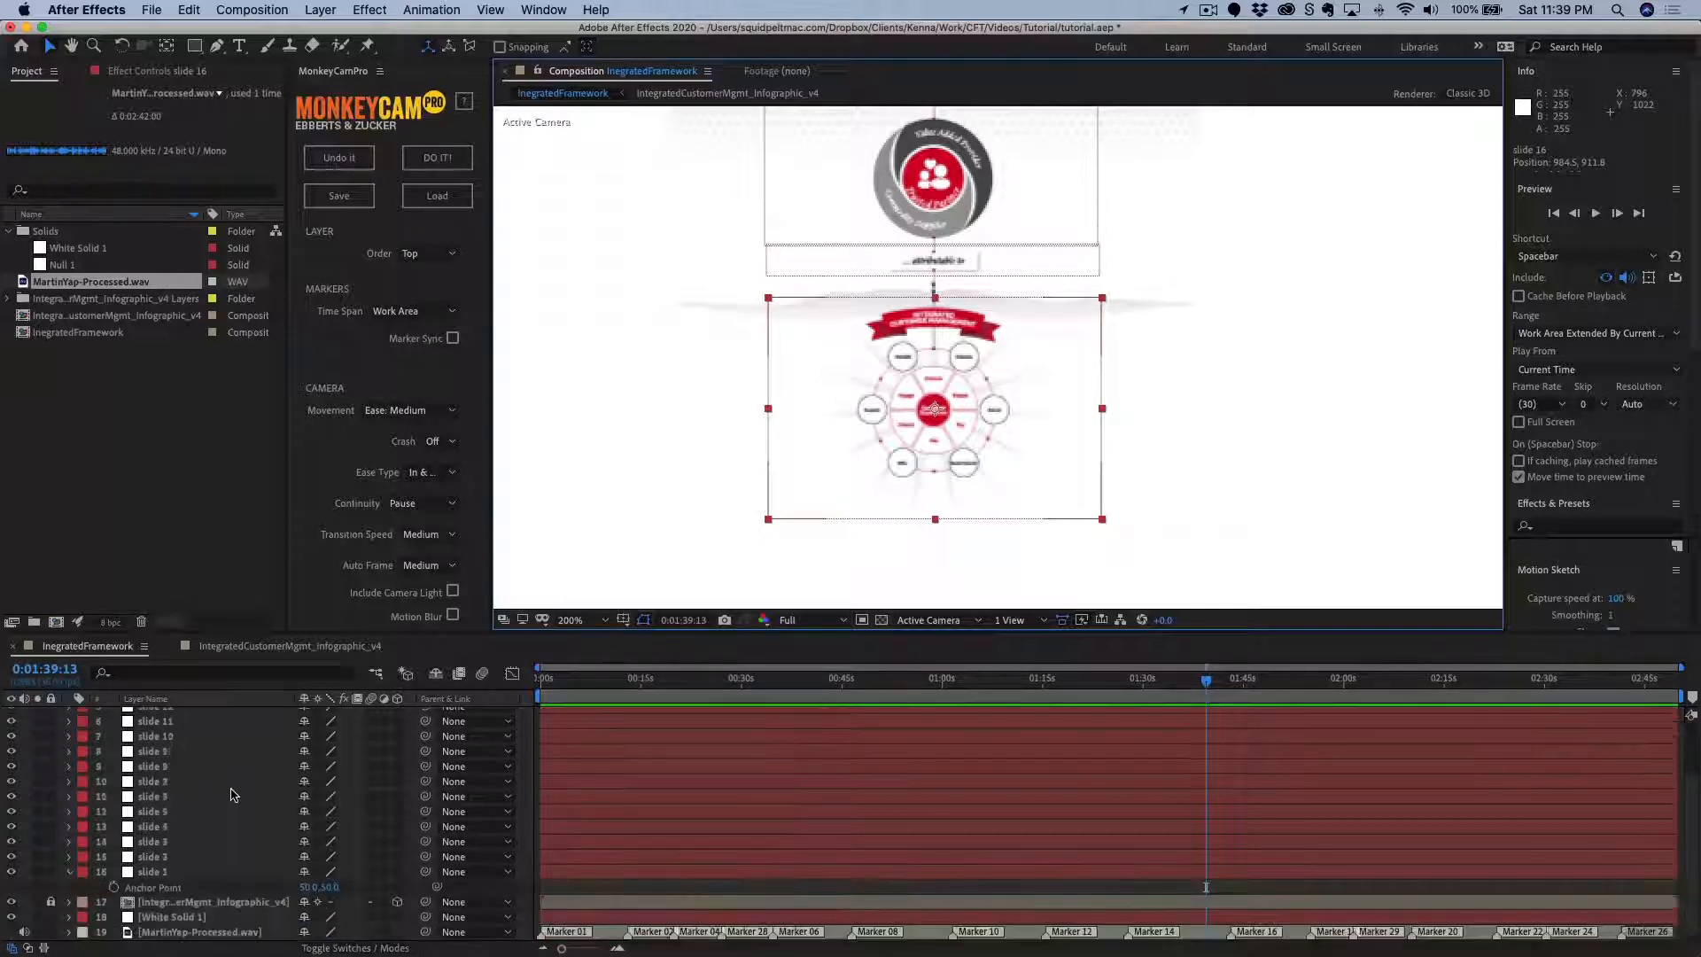
left_click(158, 879)
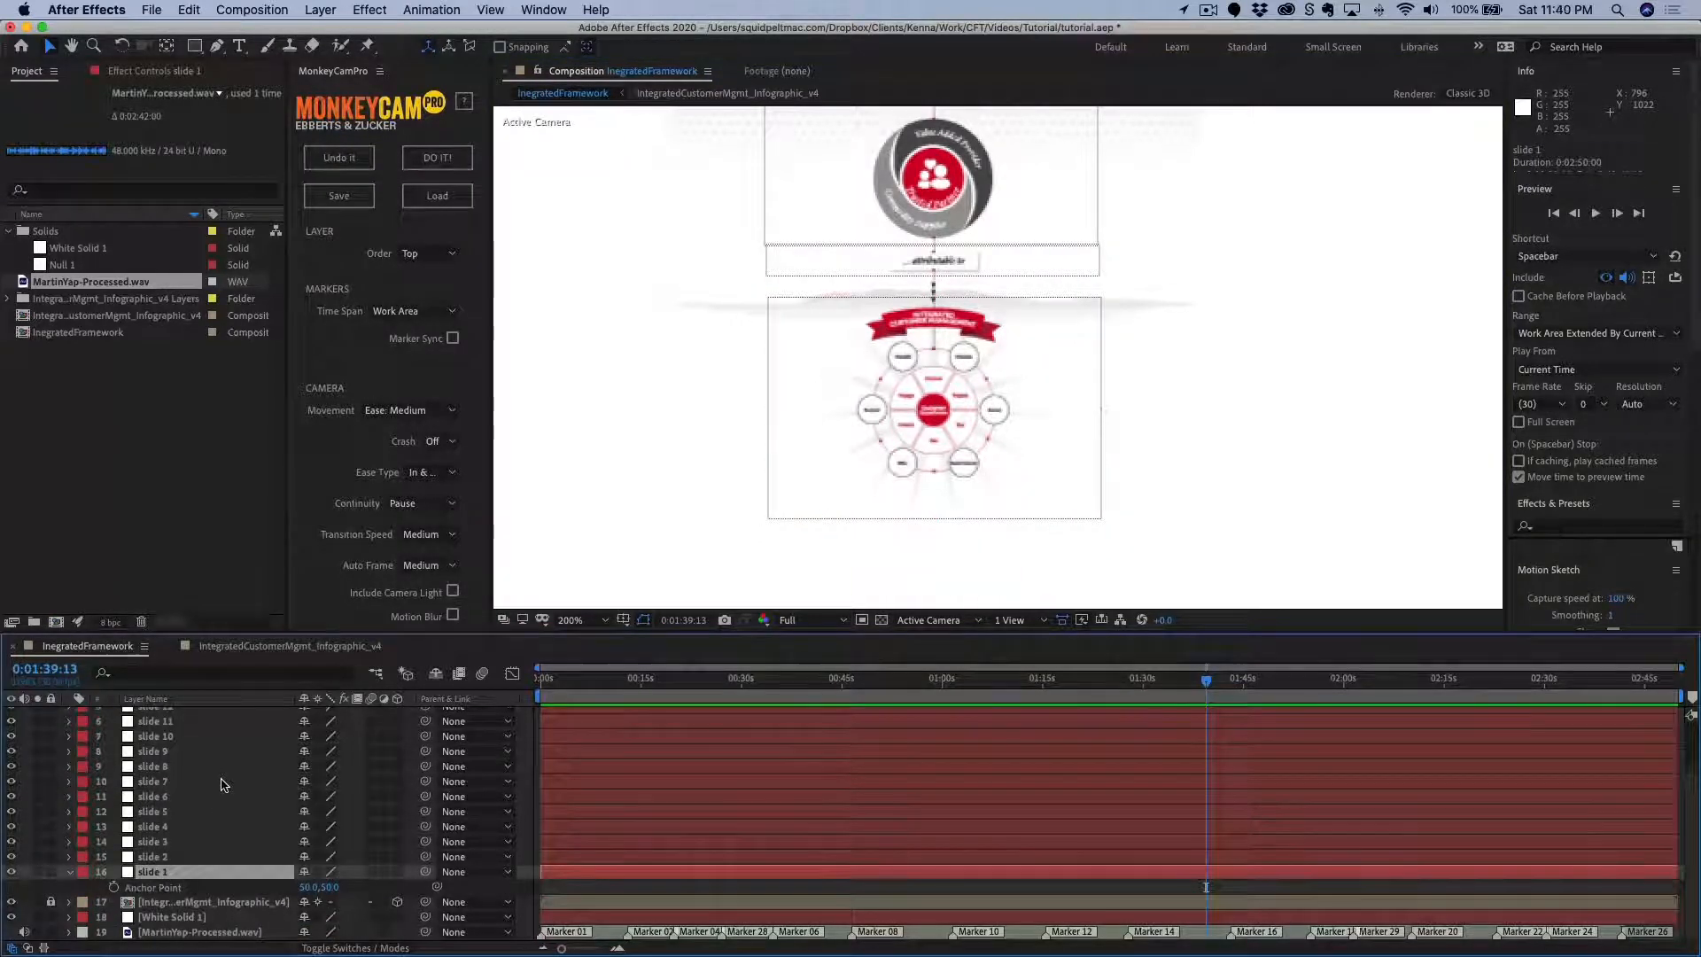
scroll(224, 782, "up", 3)
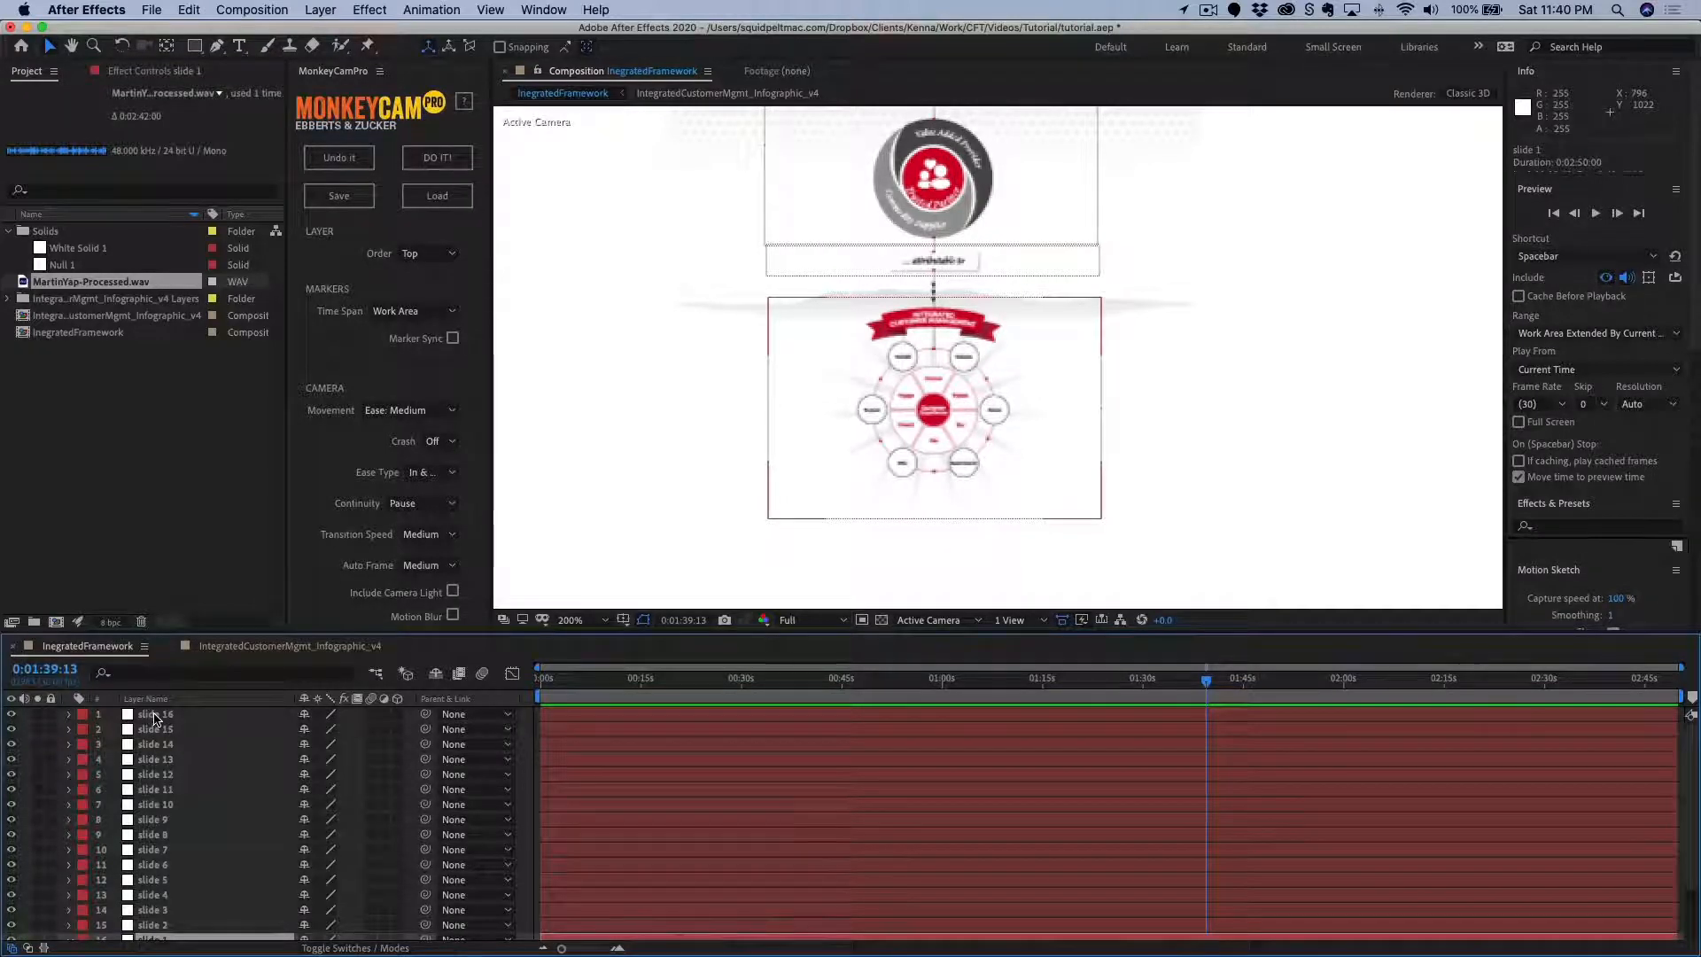
left_click(154, 715, "shift")
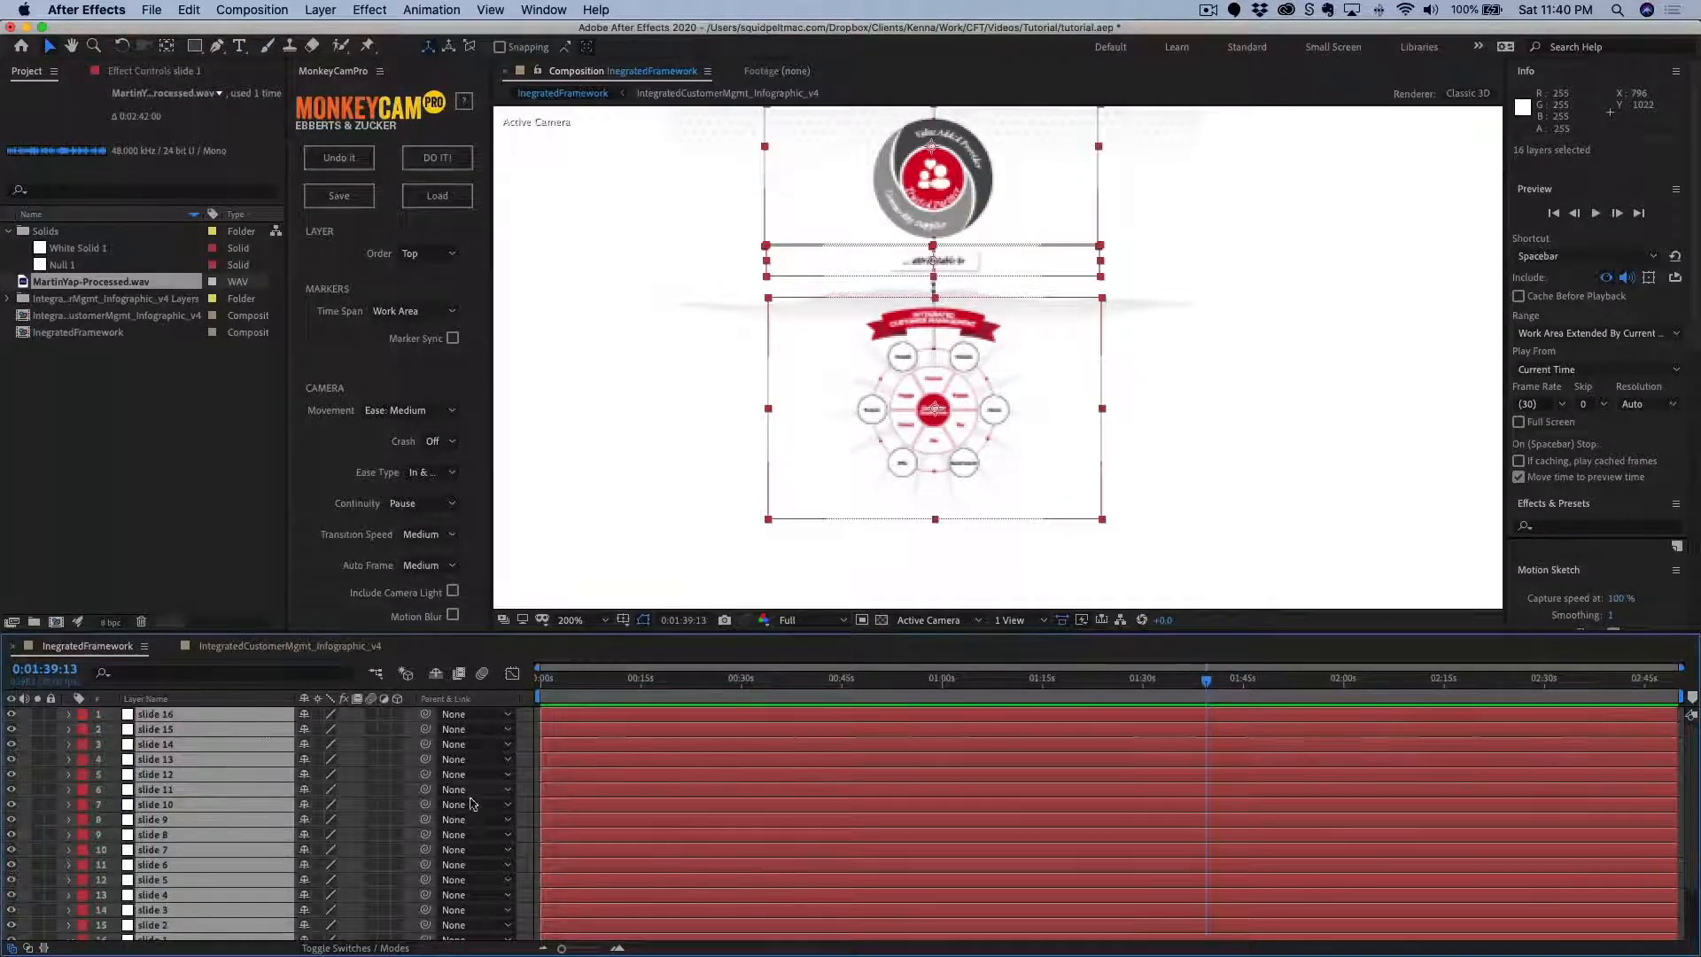
left_click(398, 715)
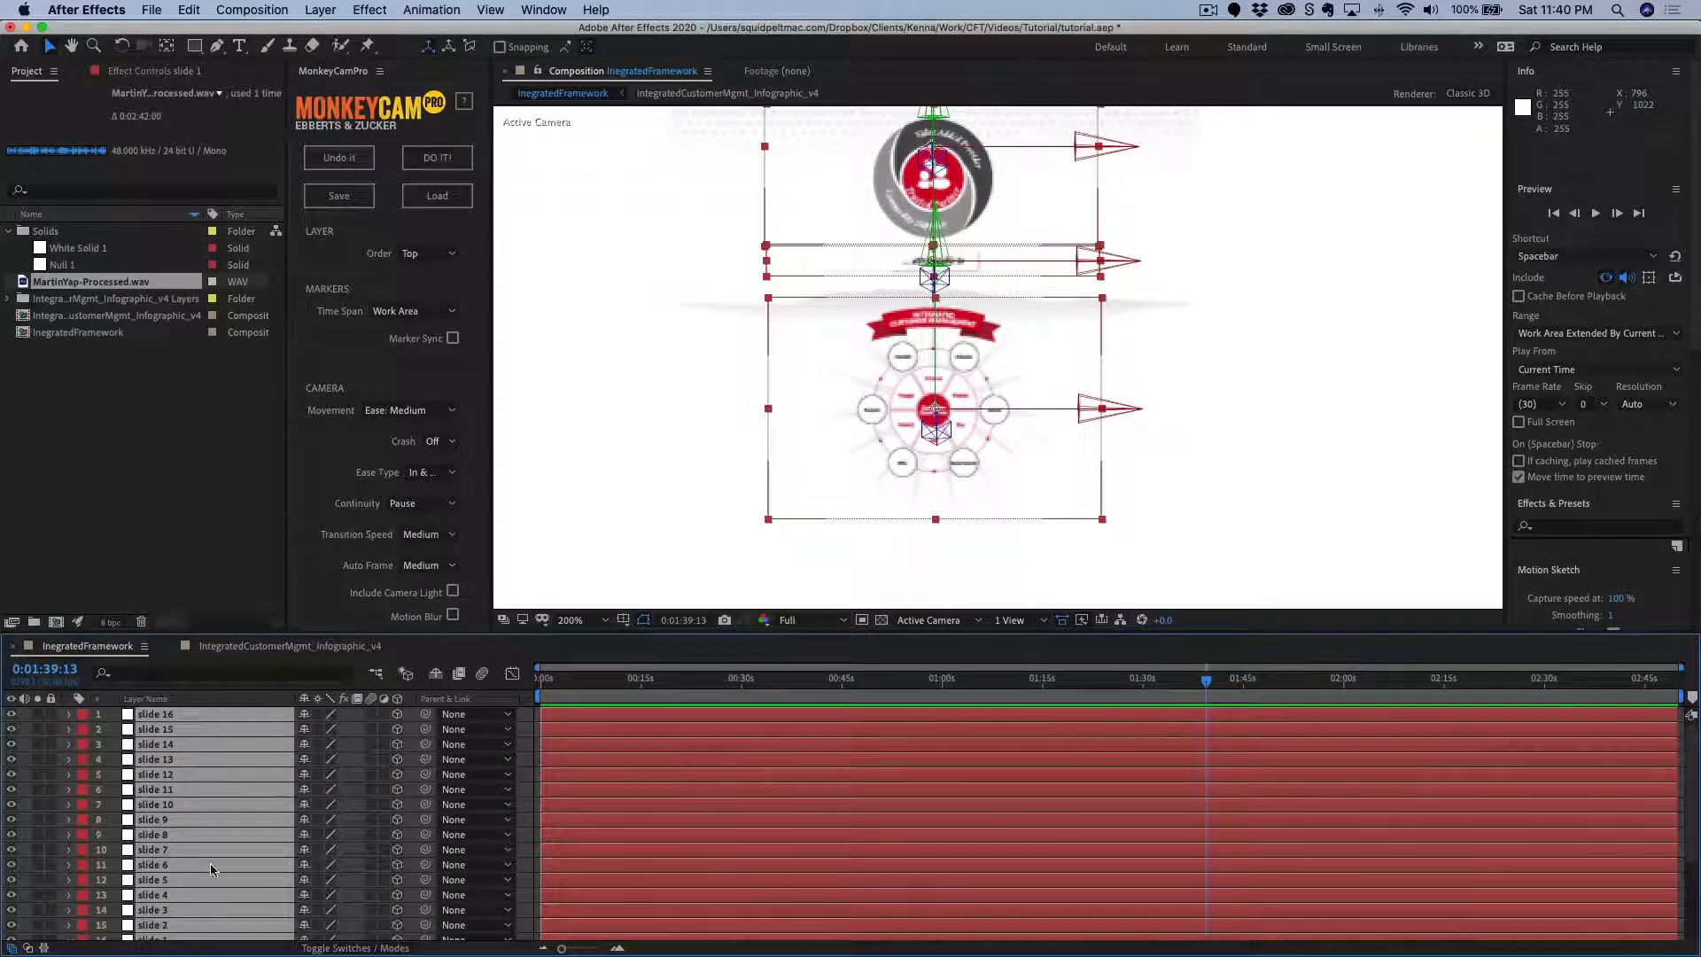
Collapse the slide 1 null's properties and lock the White Solid 1 layer.
scroll(210, 870, "down", 4)
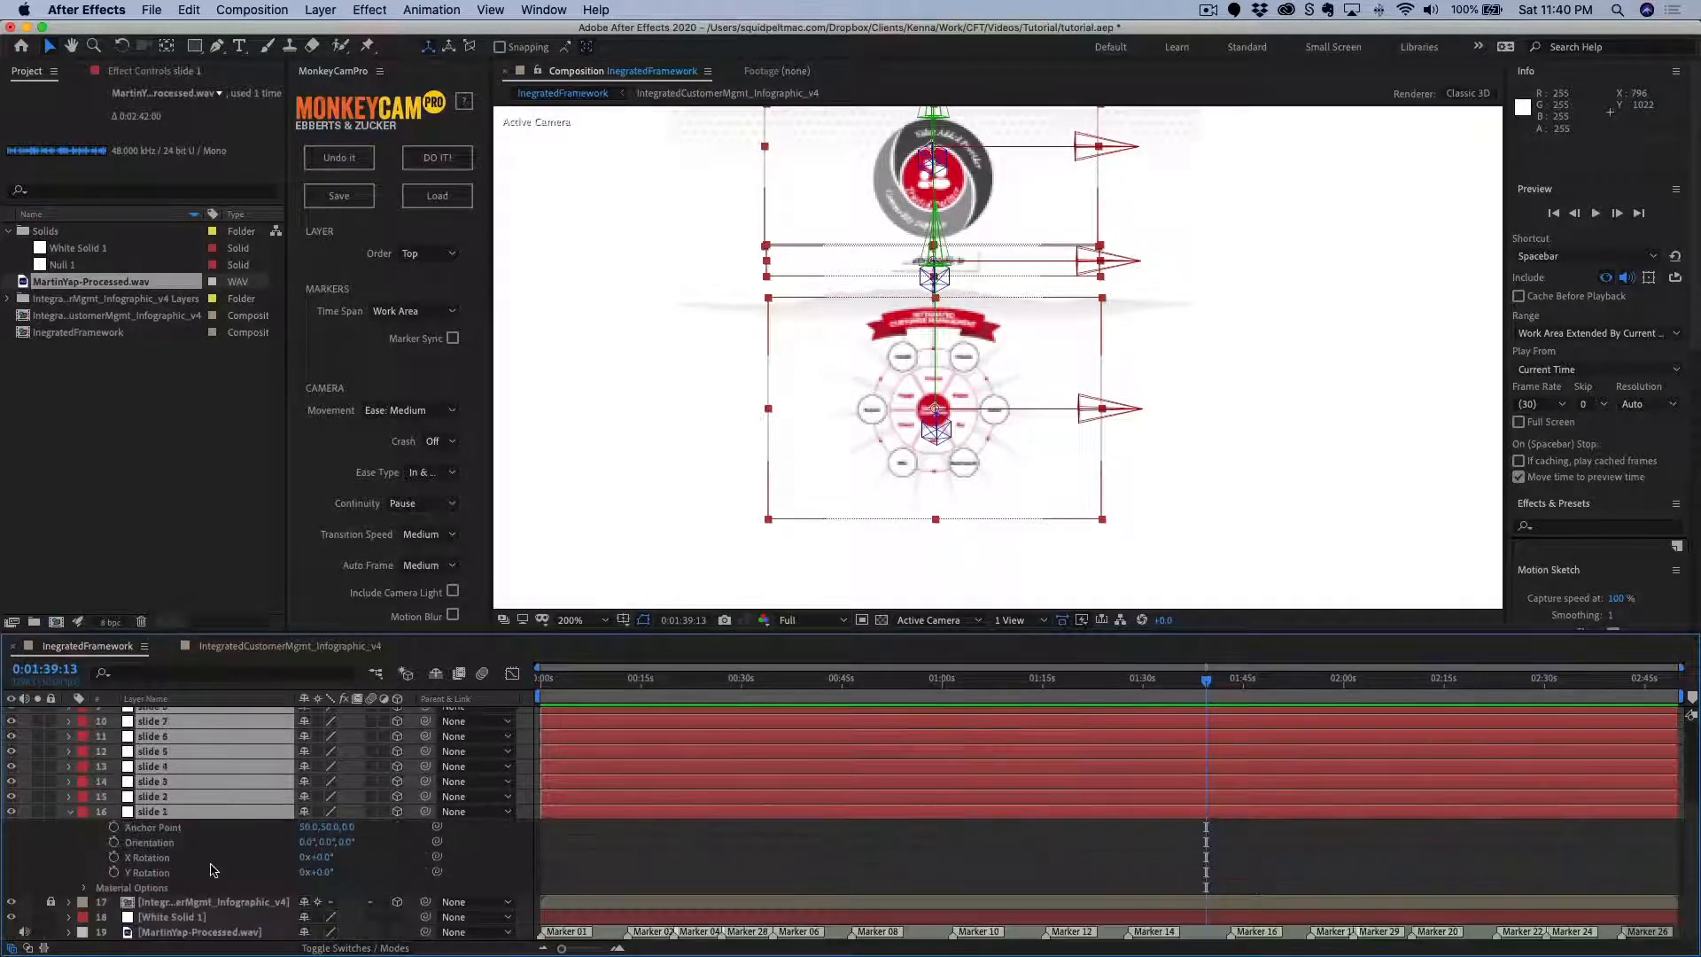
left_click(70, 814)
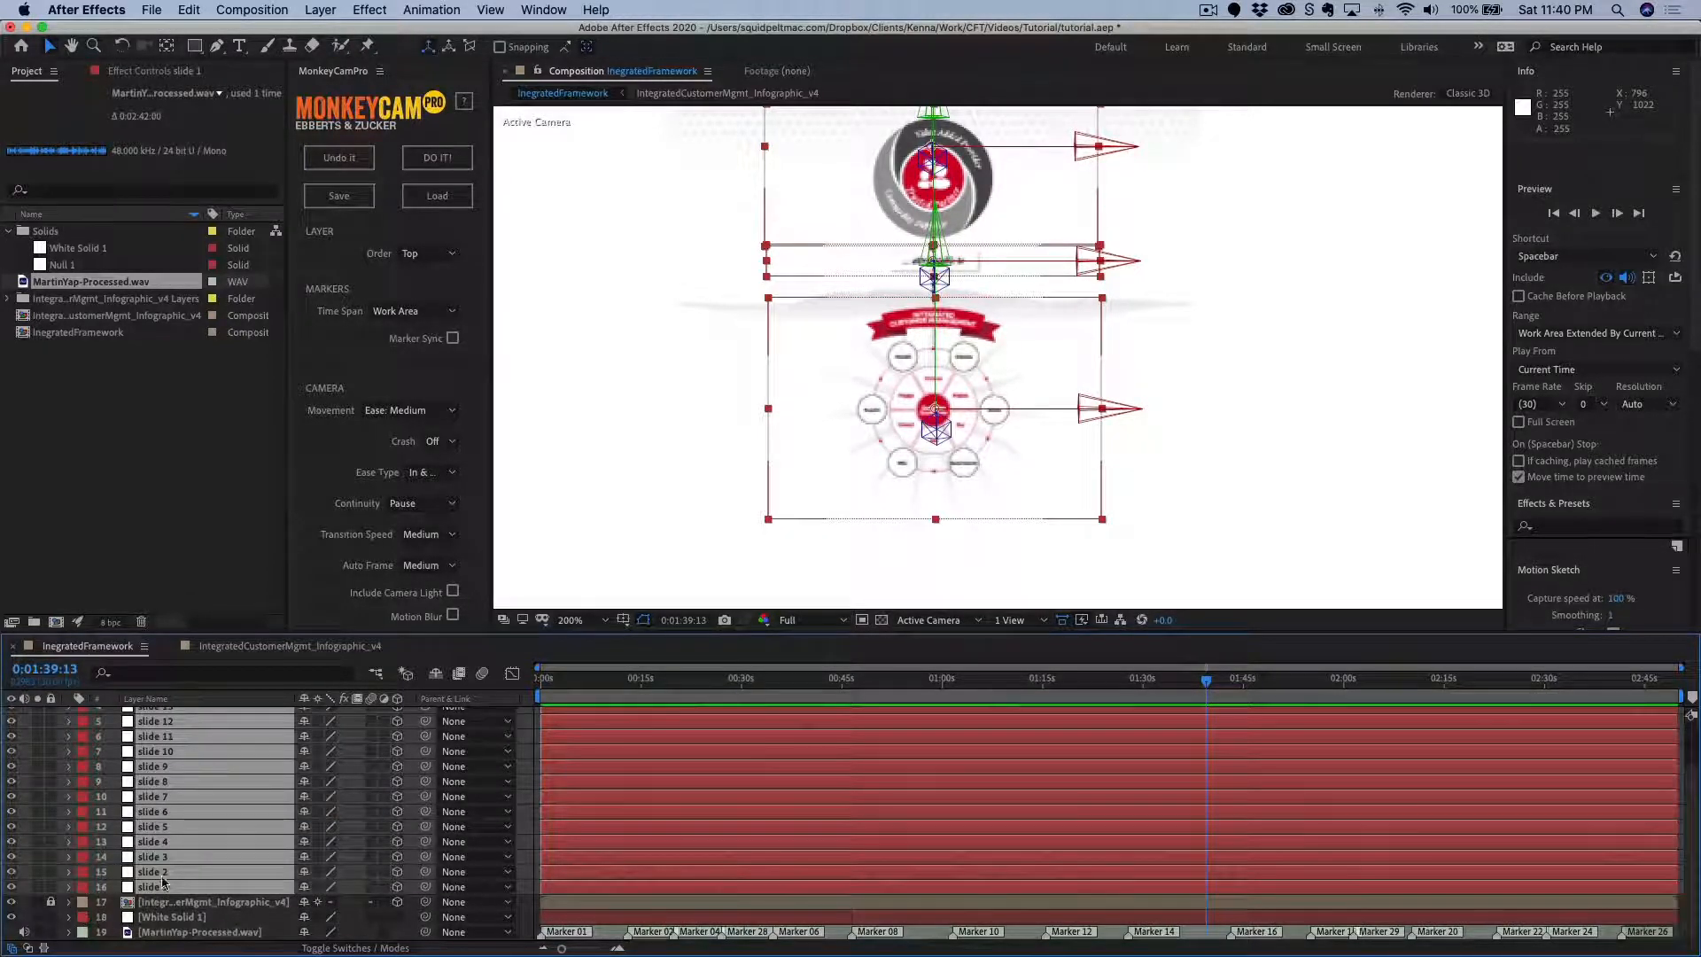
left_click(52, 918)
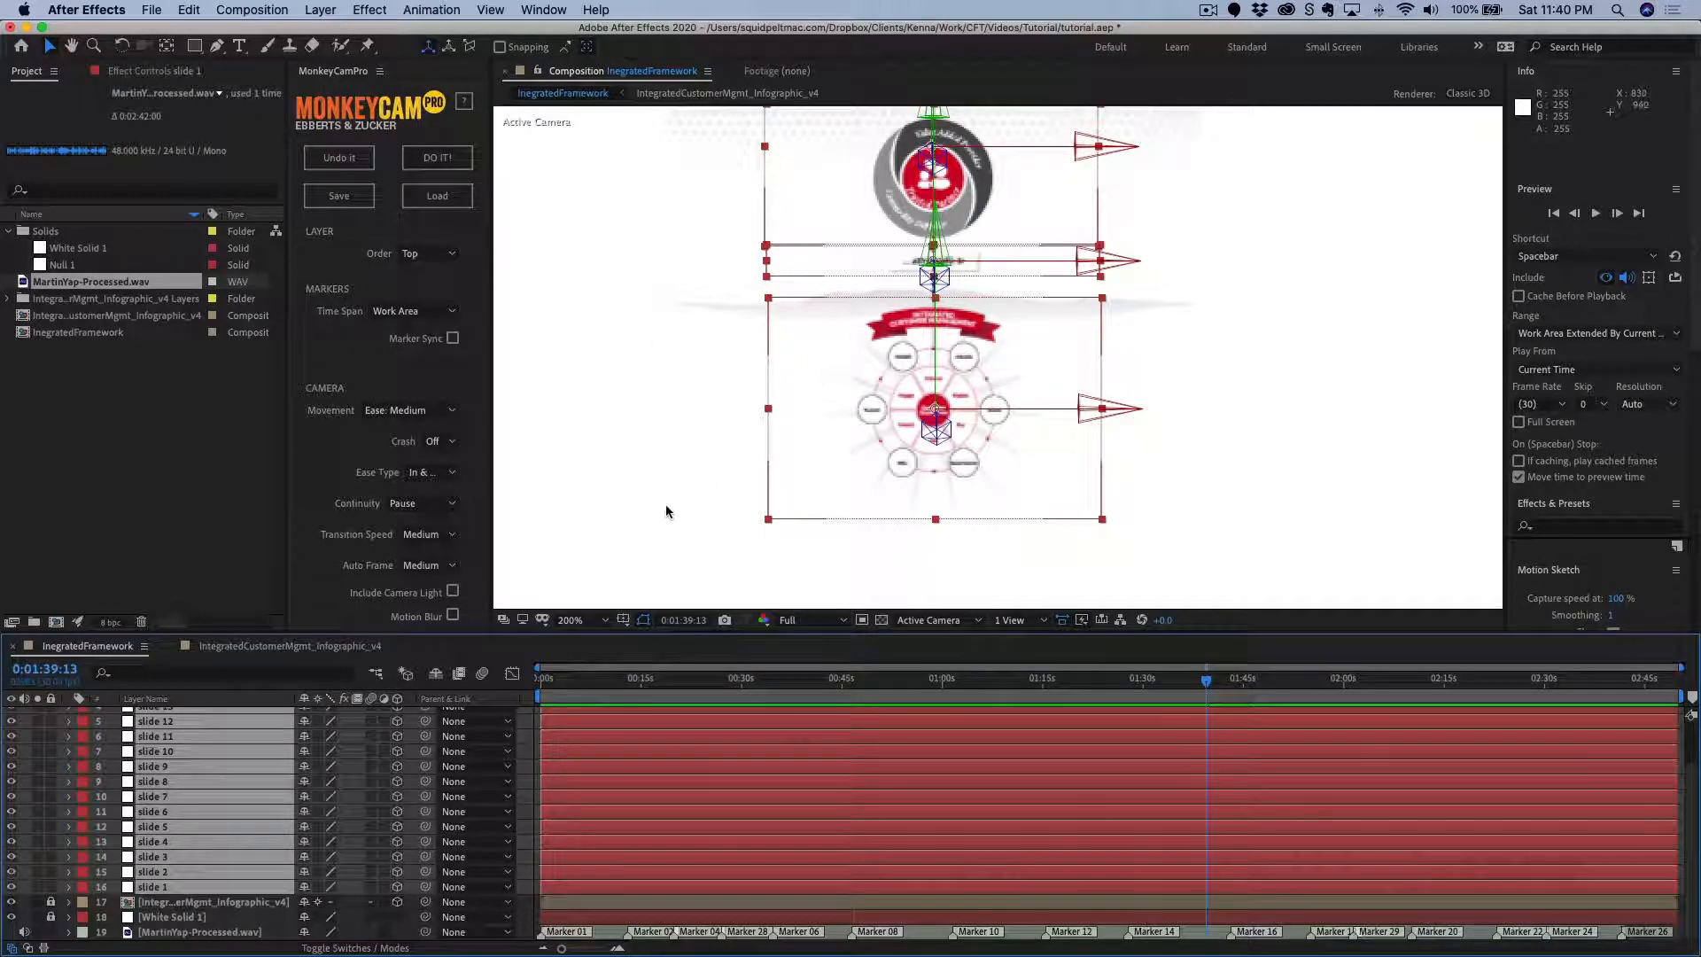
Enable Marker Sync in MonkeyCam Pro and set the layer order to Bottom.
scroll(666, 412, "up", 1)
scroll(665, 412, "down", 2)
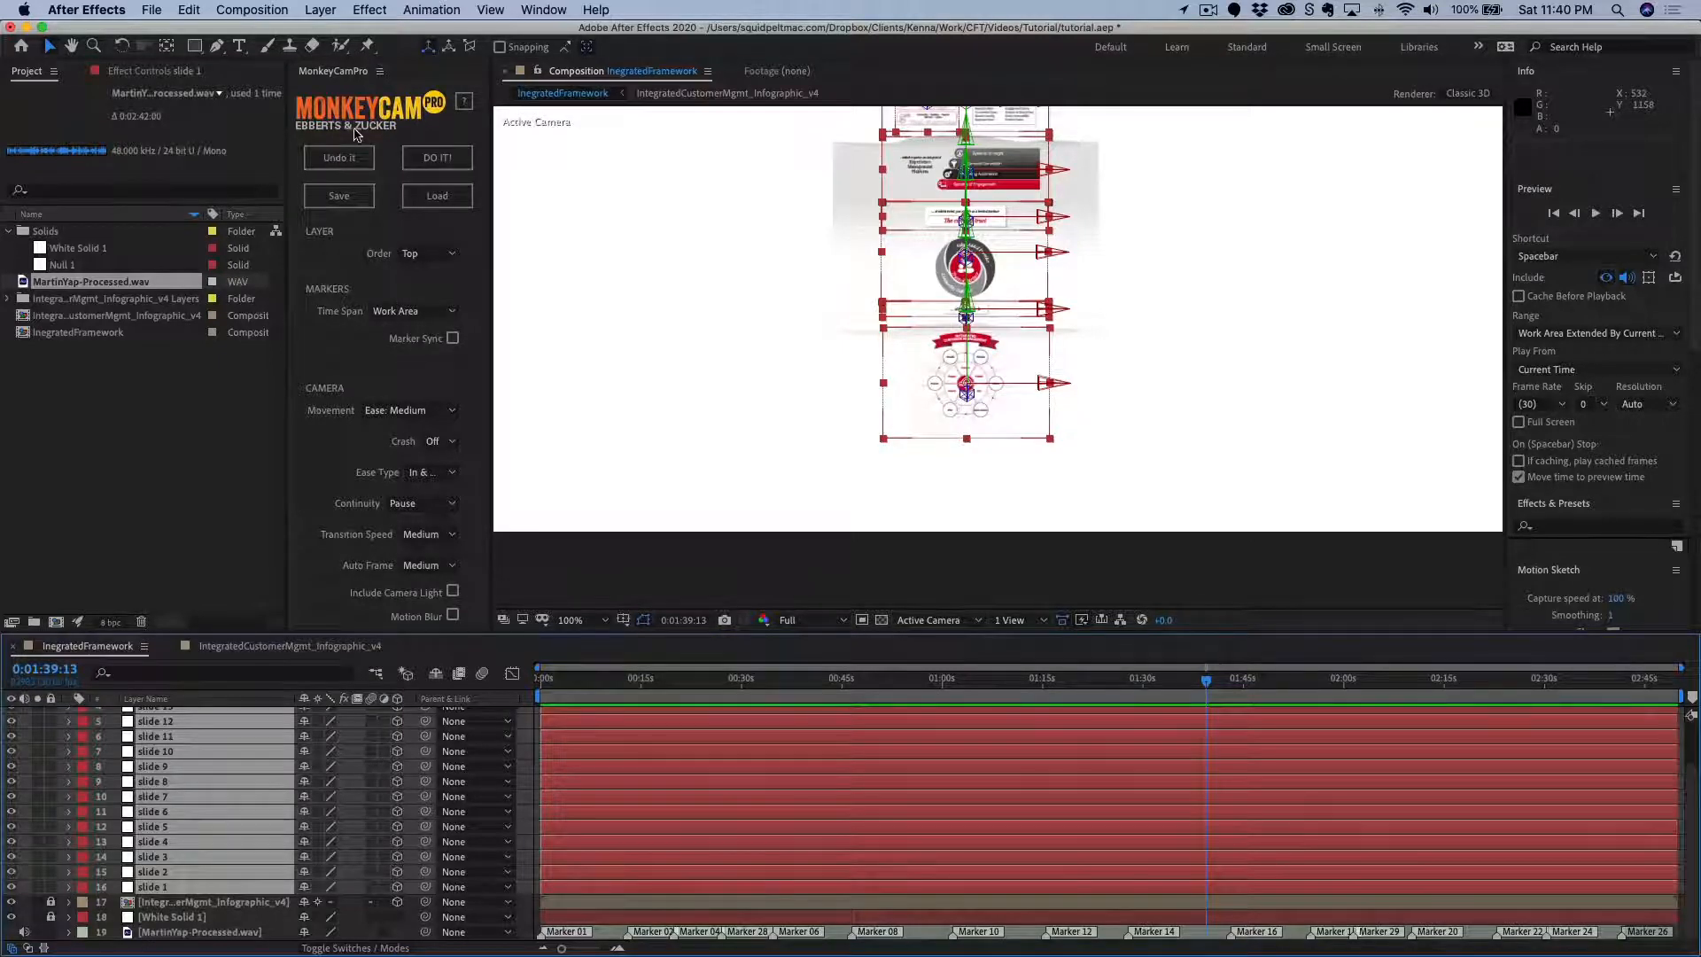
left_click(453, 340)
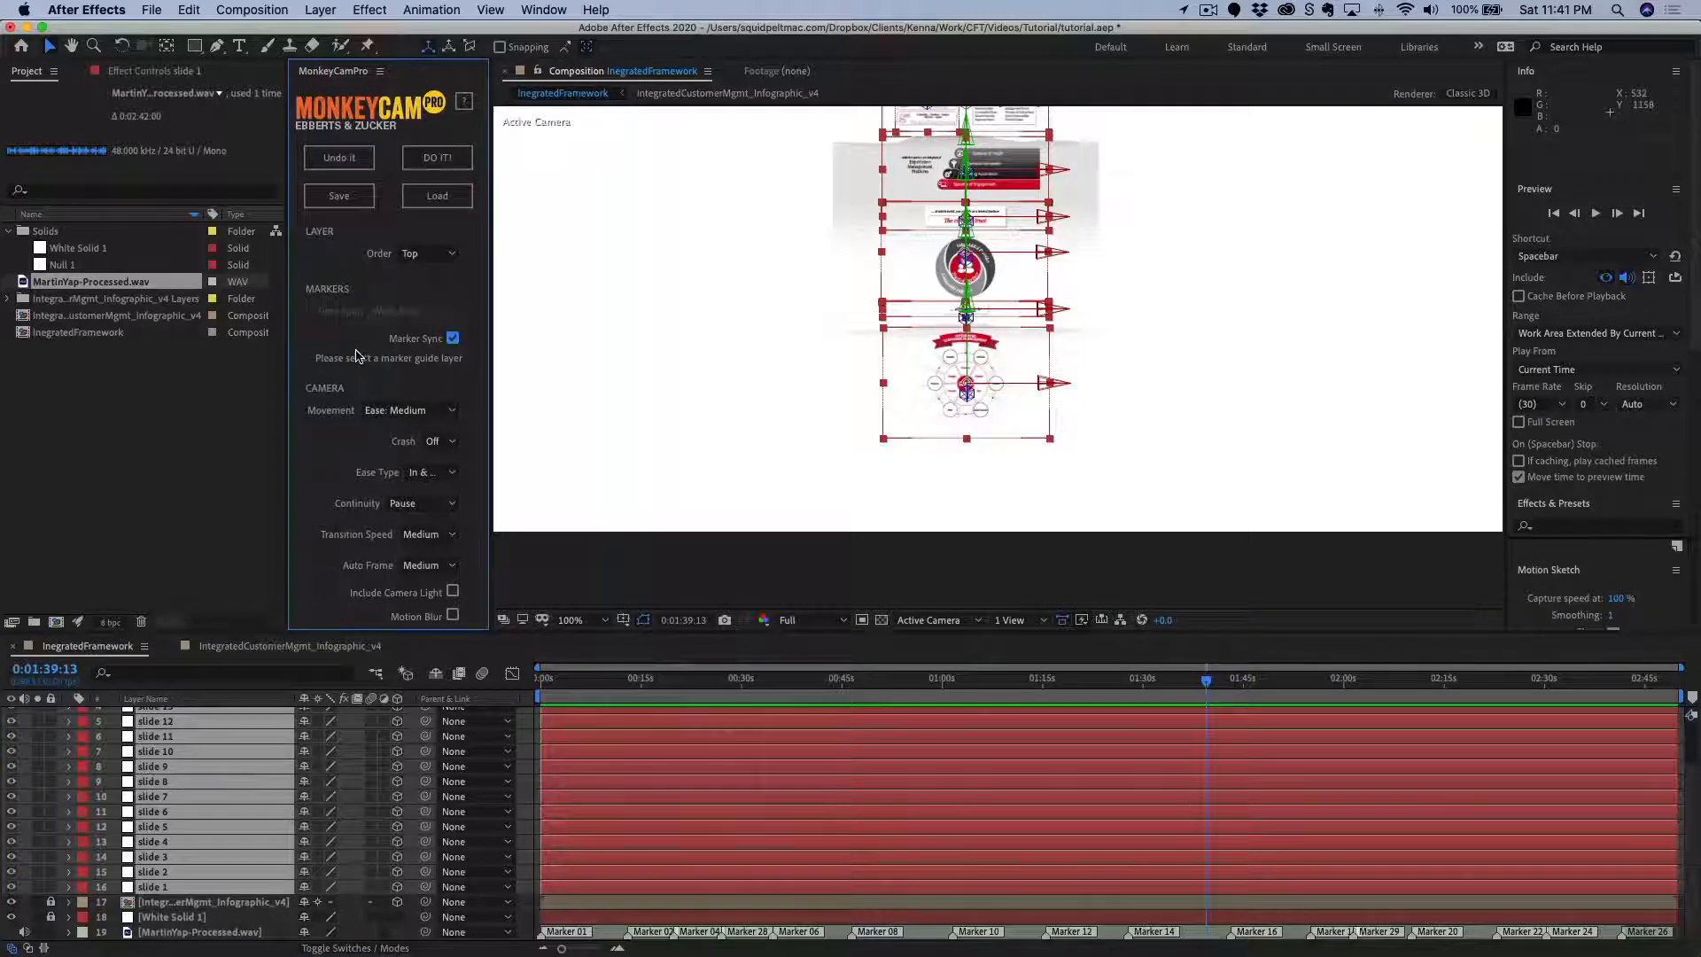
left_click(418, 254)
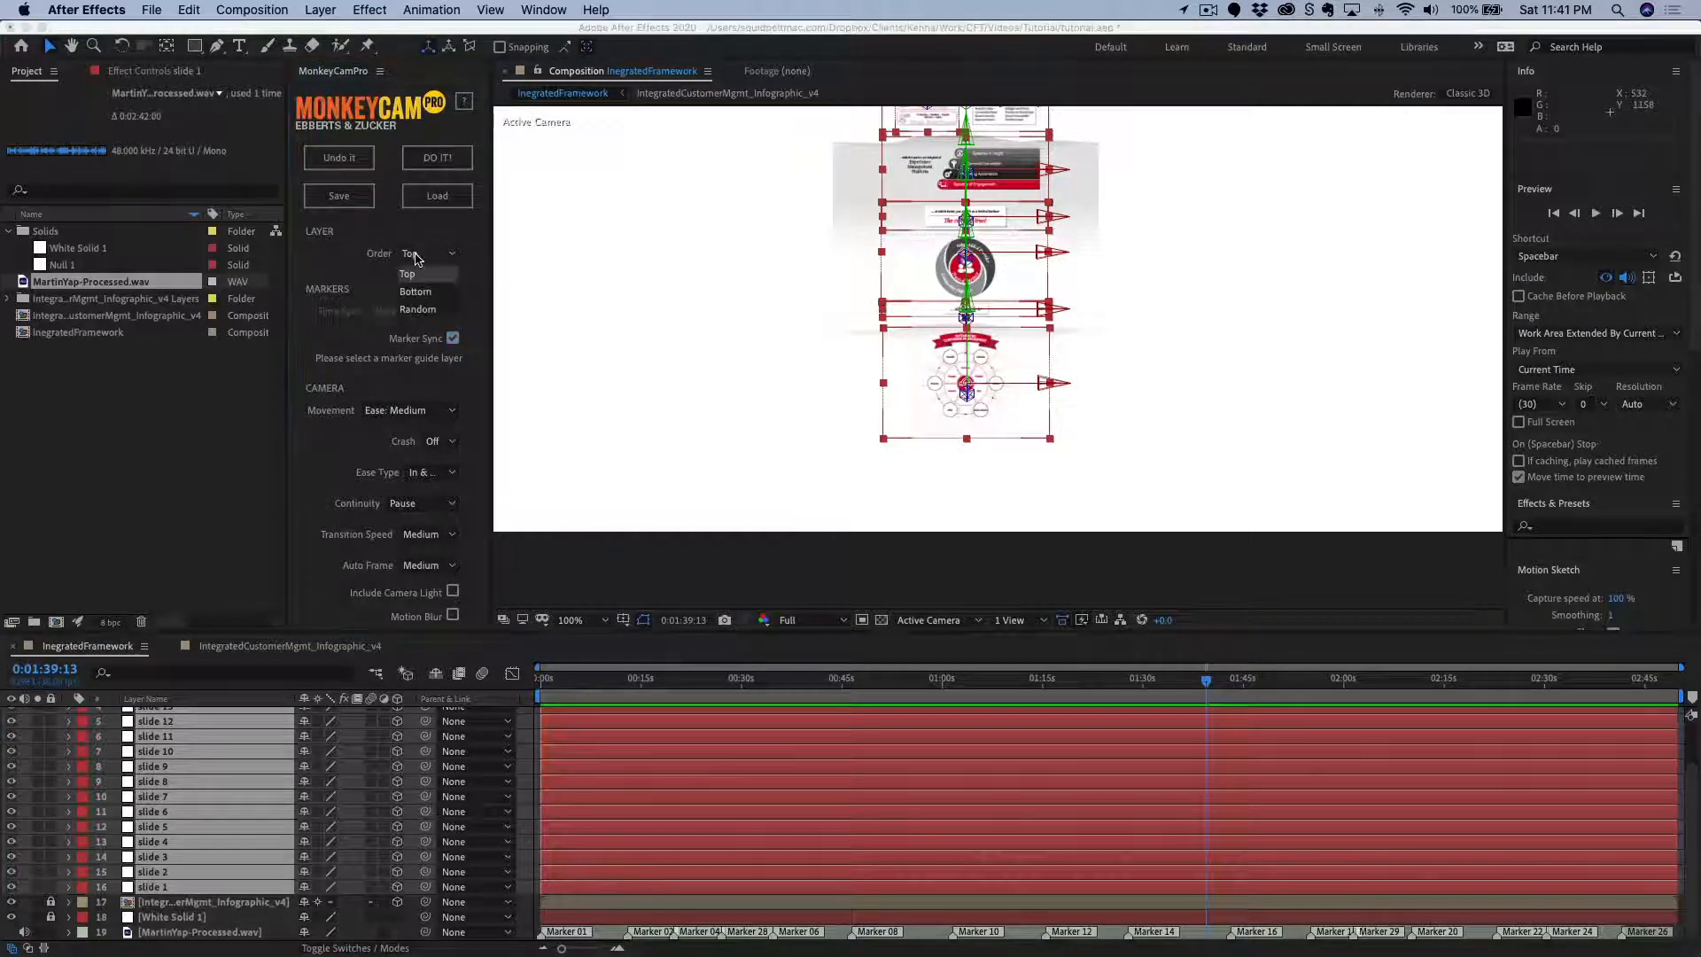
left_click(421, 296)
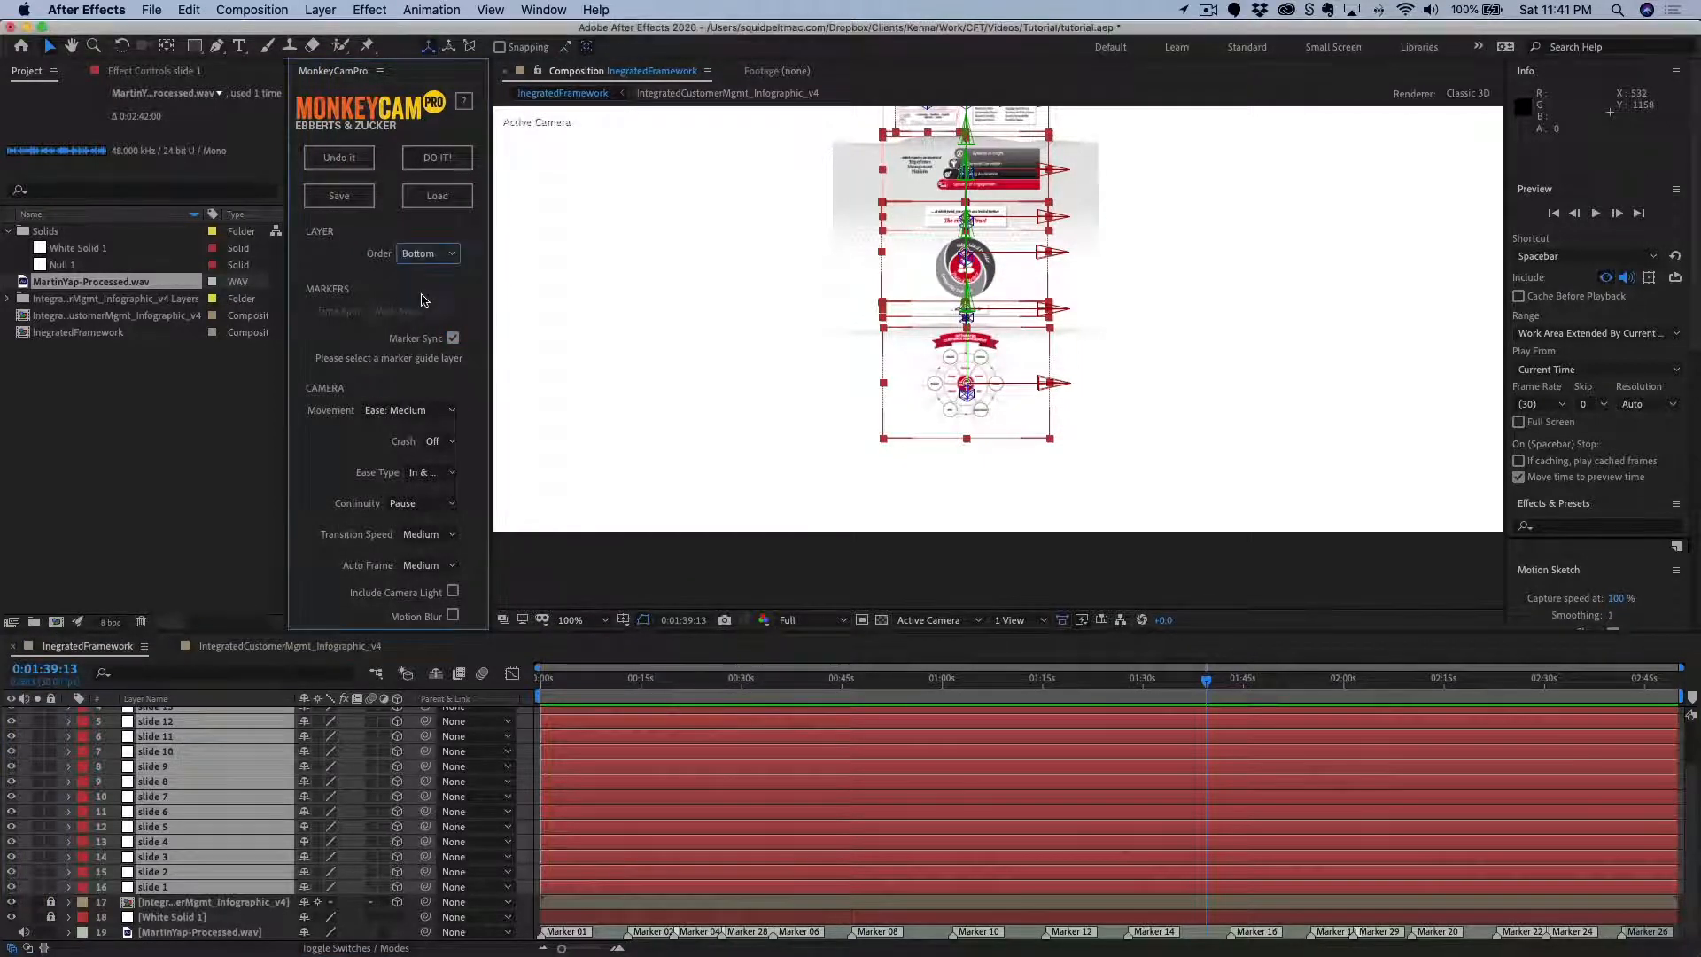
scroll(215, 801, "up", 2)
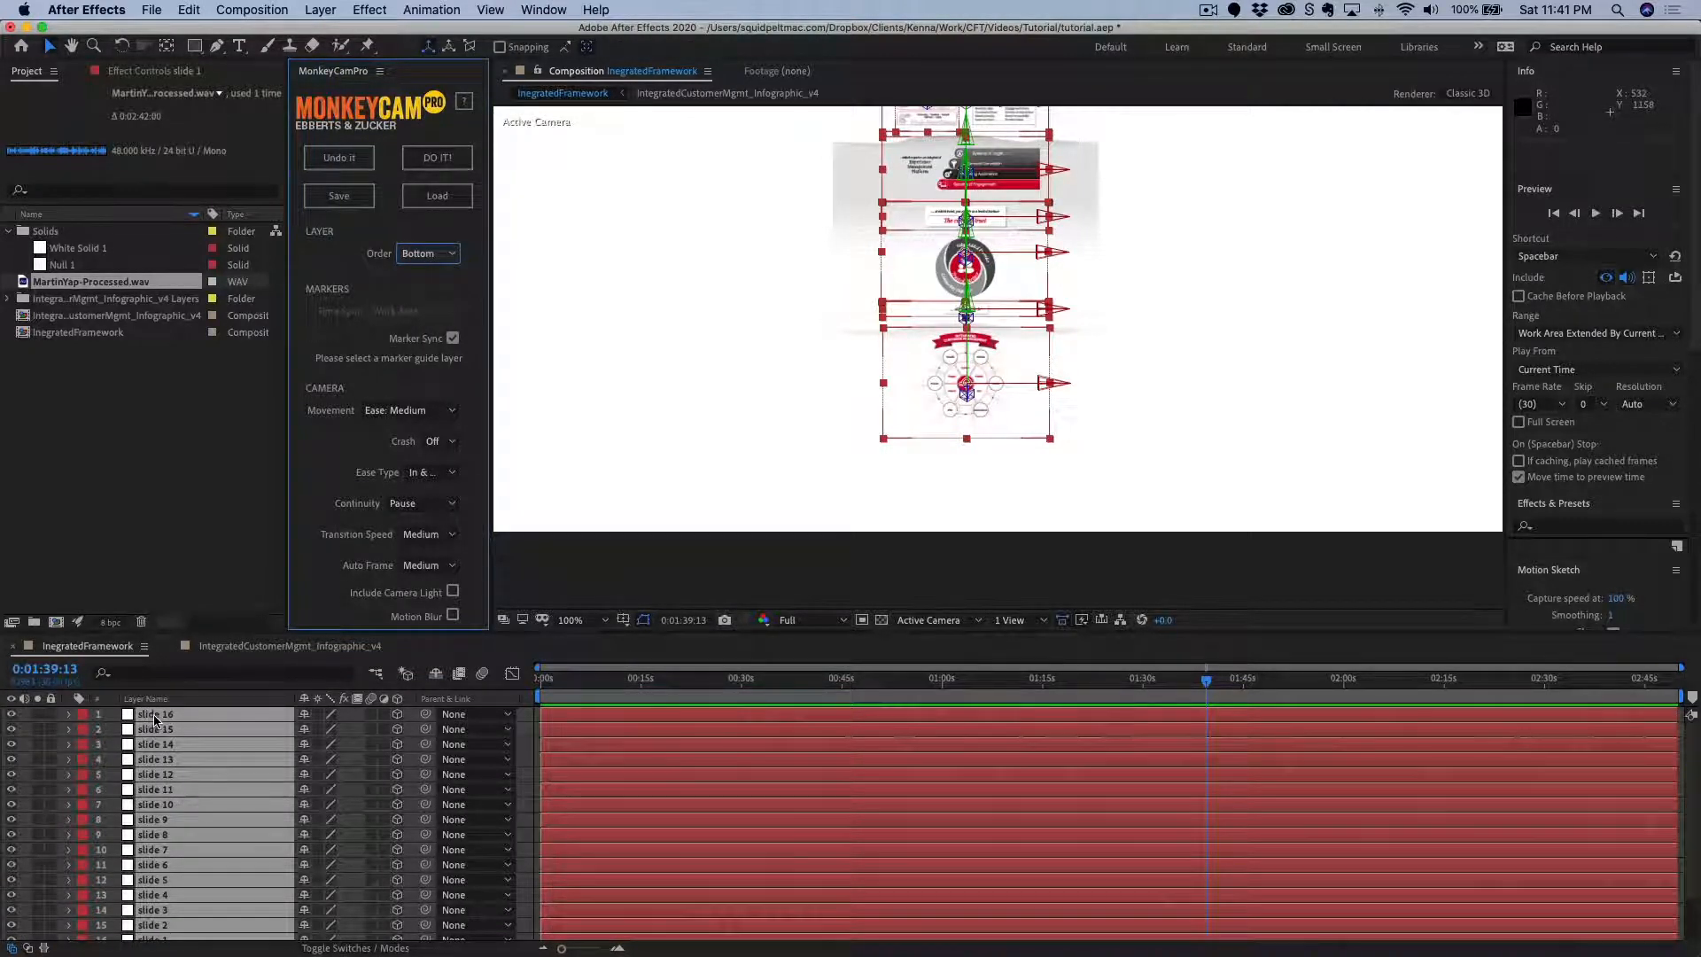
scroll(221, 821, "down", 3)
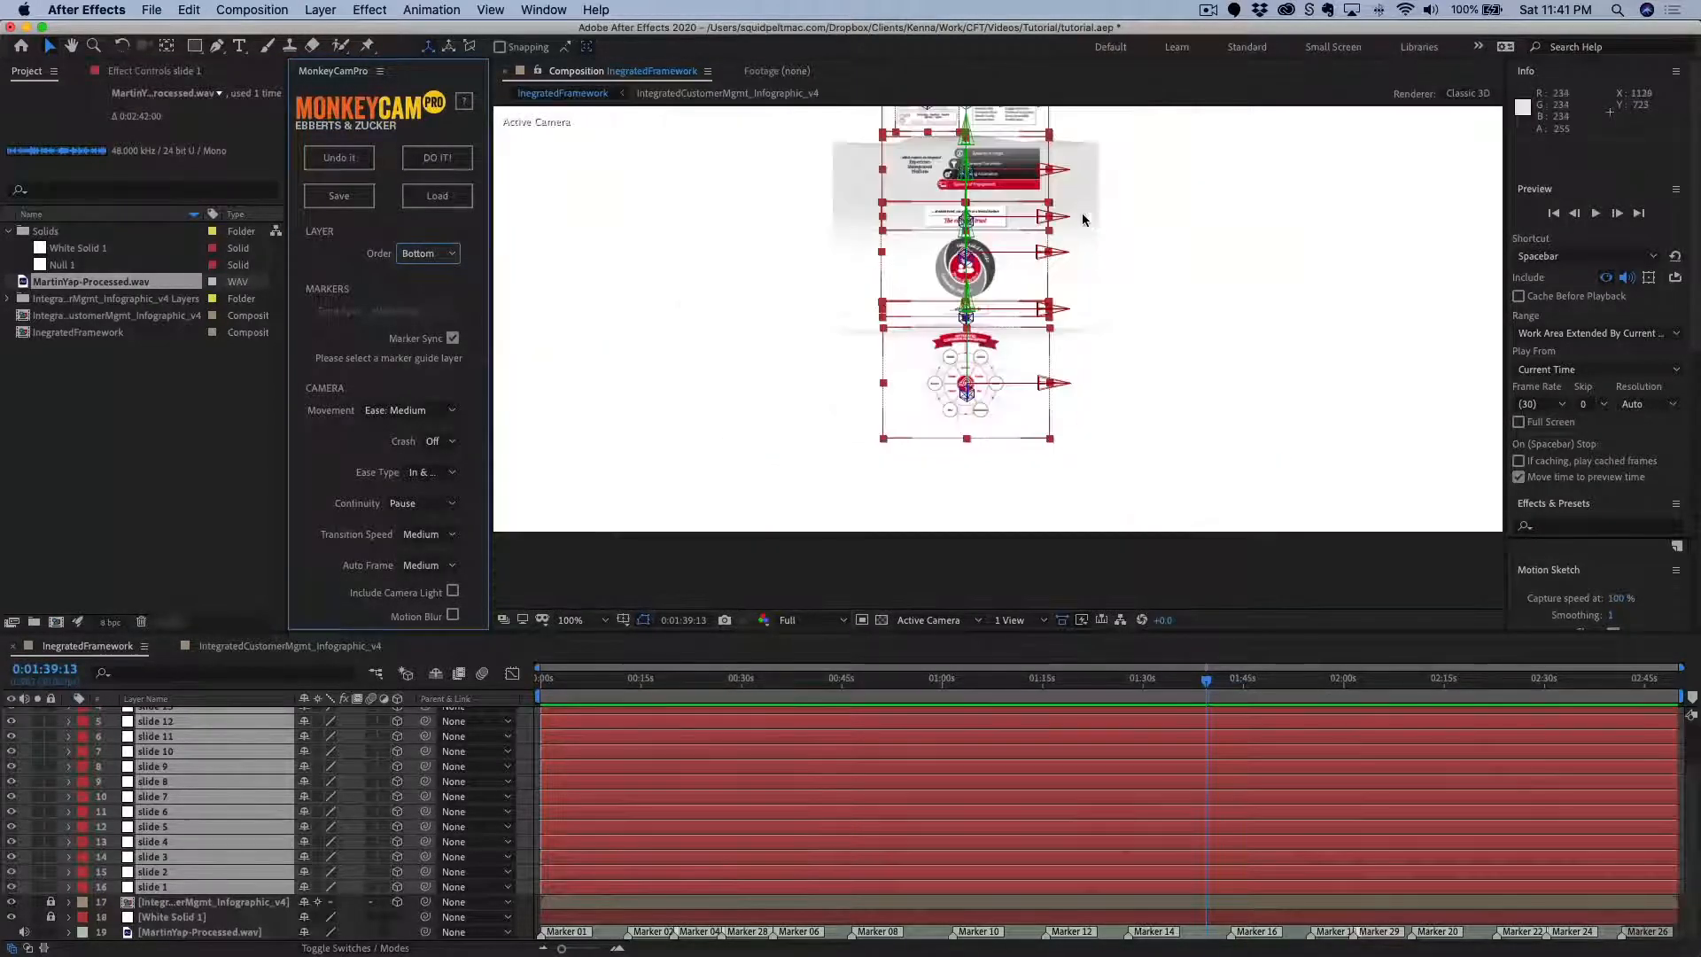
Choose the voice-over audio layer as the marker guide and generate the MonkeyCam Pro camera animation.
left_click(1024, 214)
key("space")
left_click_drag(1072, 217, 1064, 745)
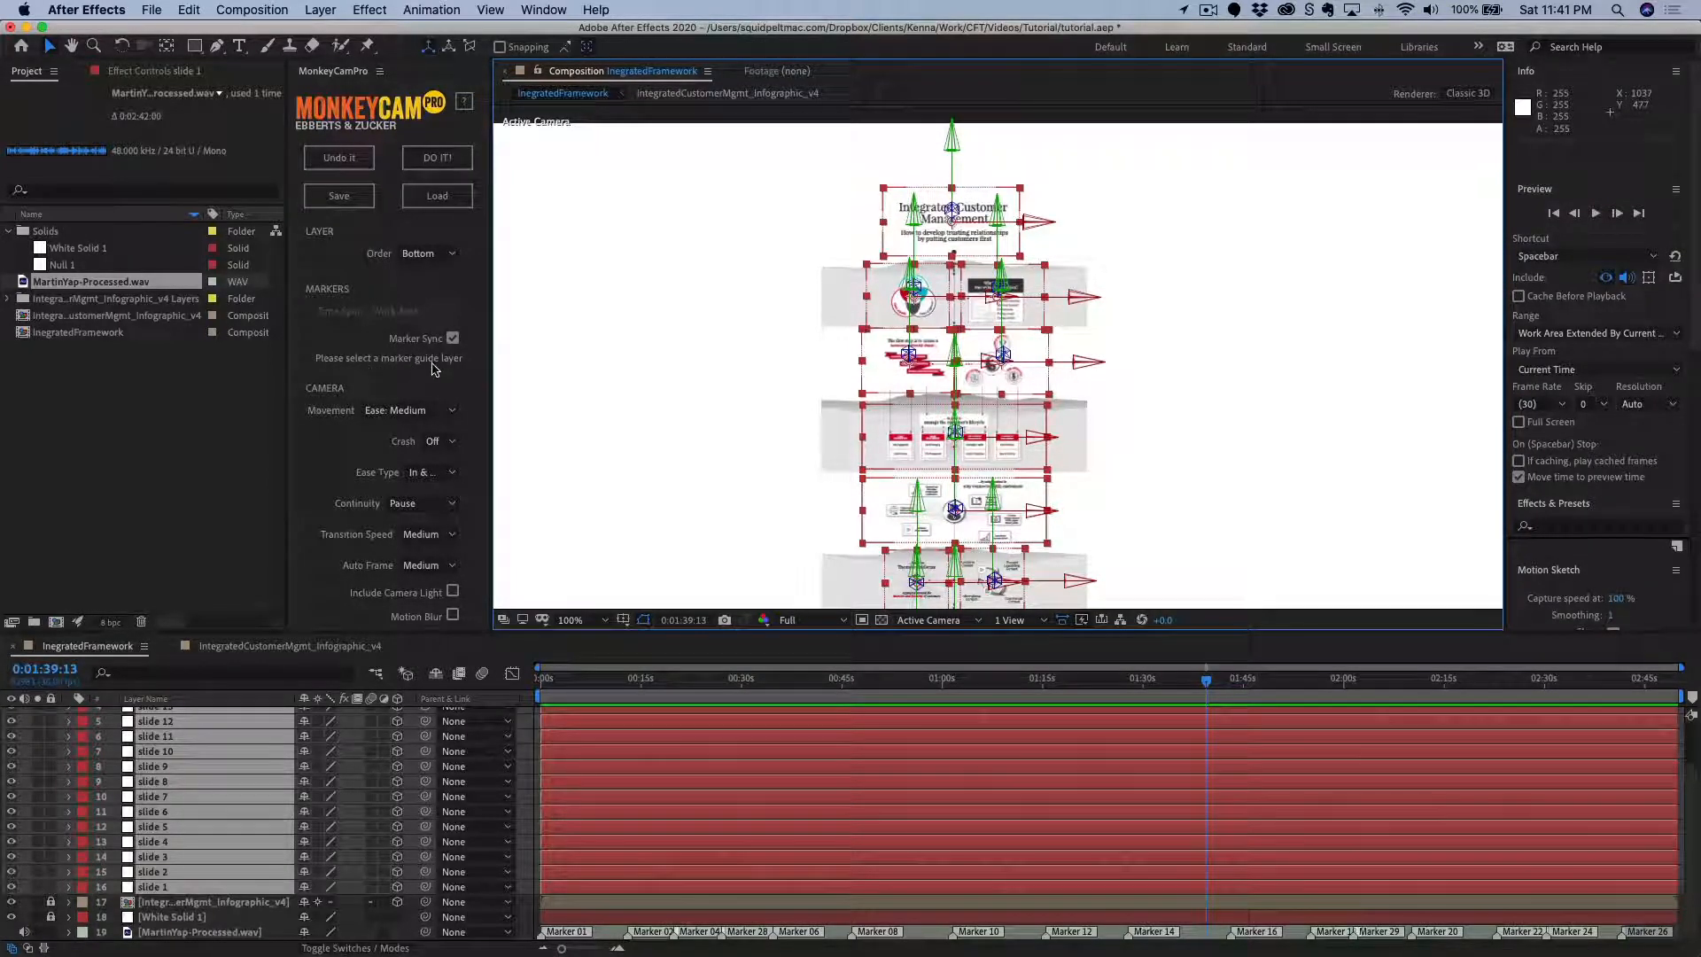
left_click(239, 934)
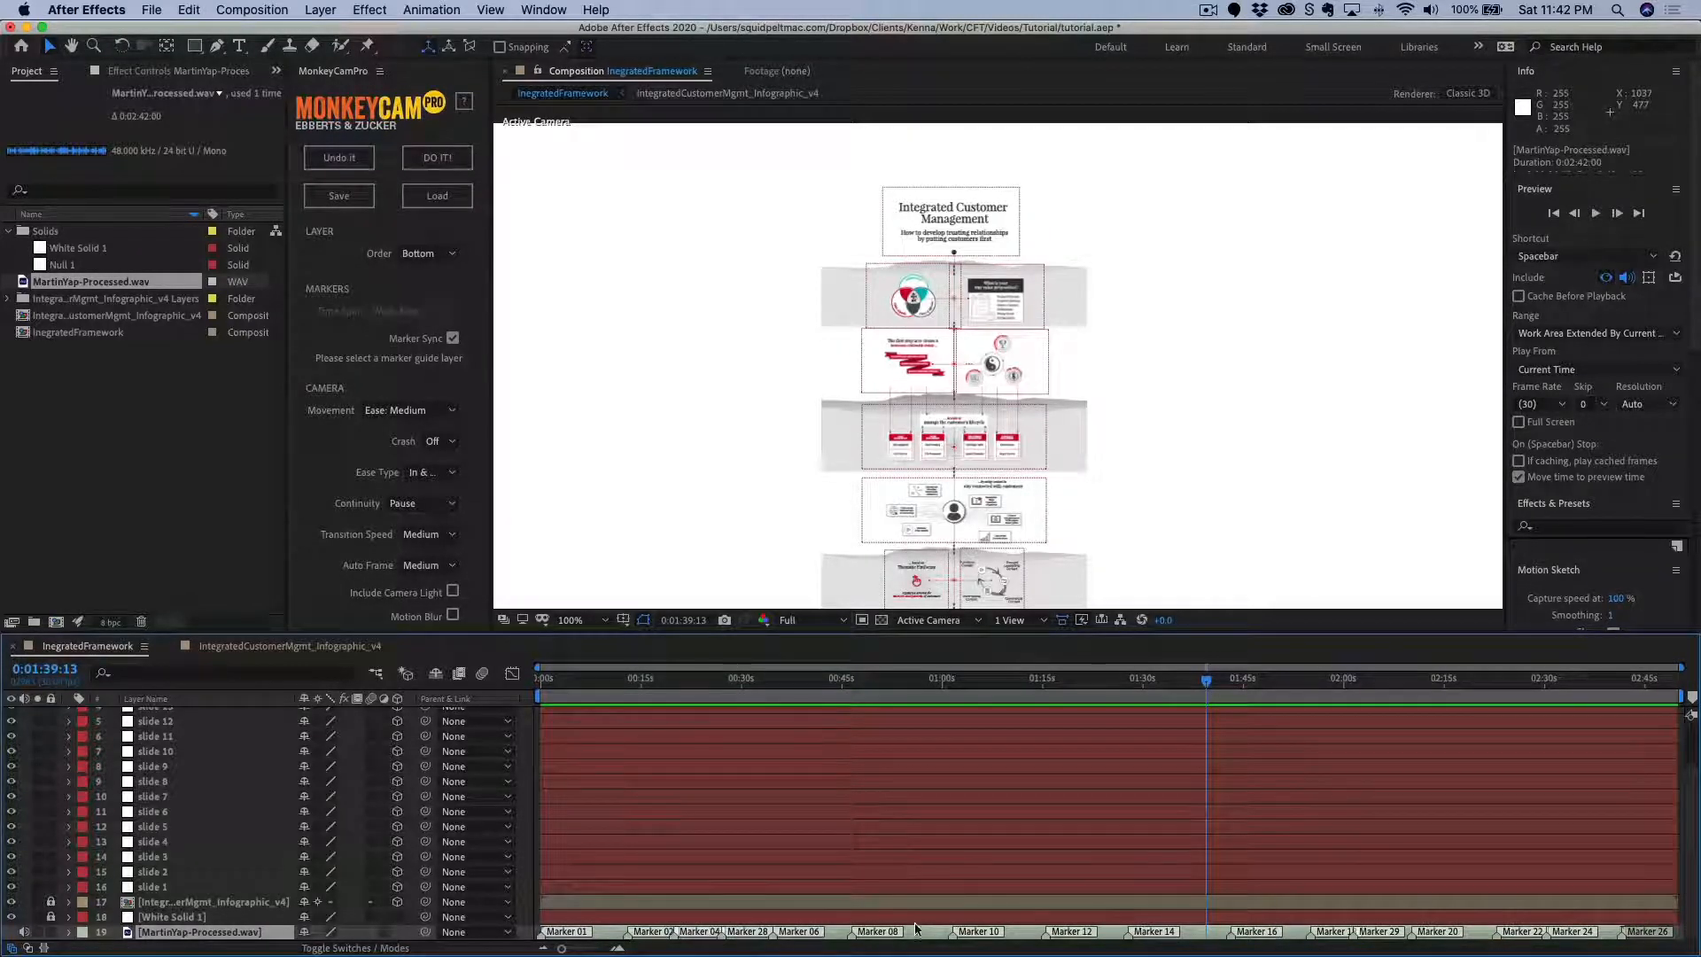
left_click(448, 164)
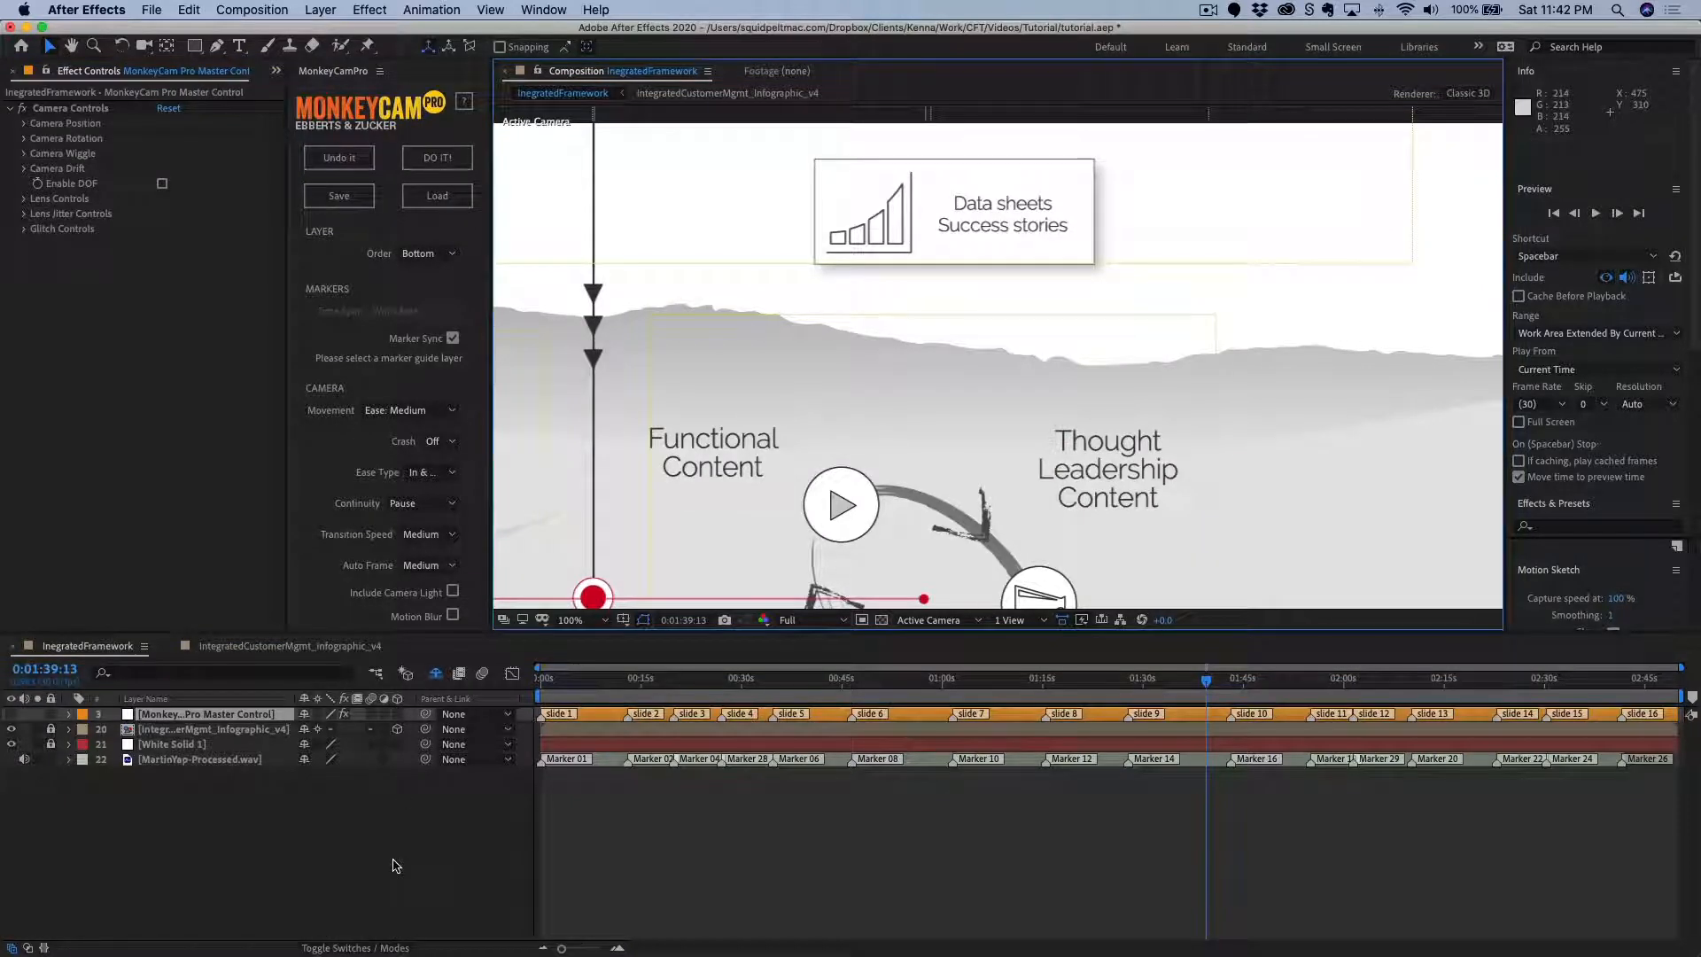
Reveal the shy layers to examine the generated camera, target and slide layers, and hide them again.
left_click(436, 679)
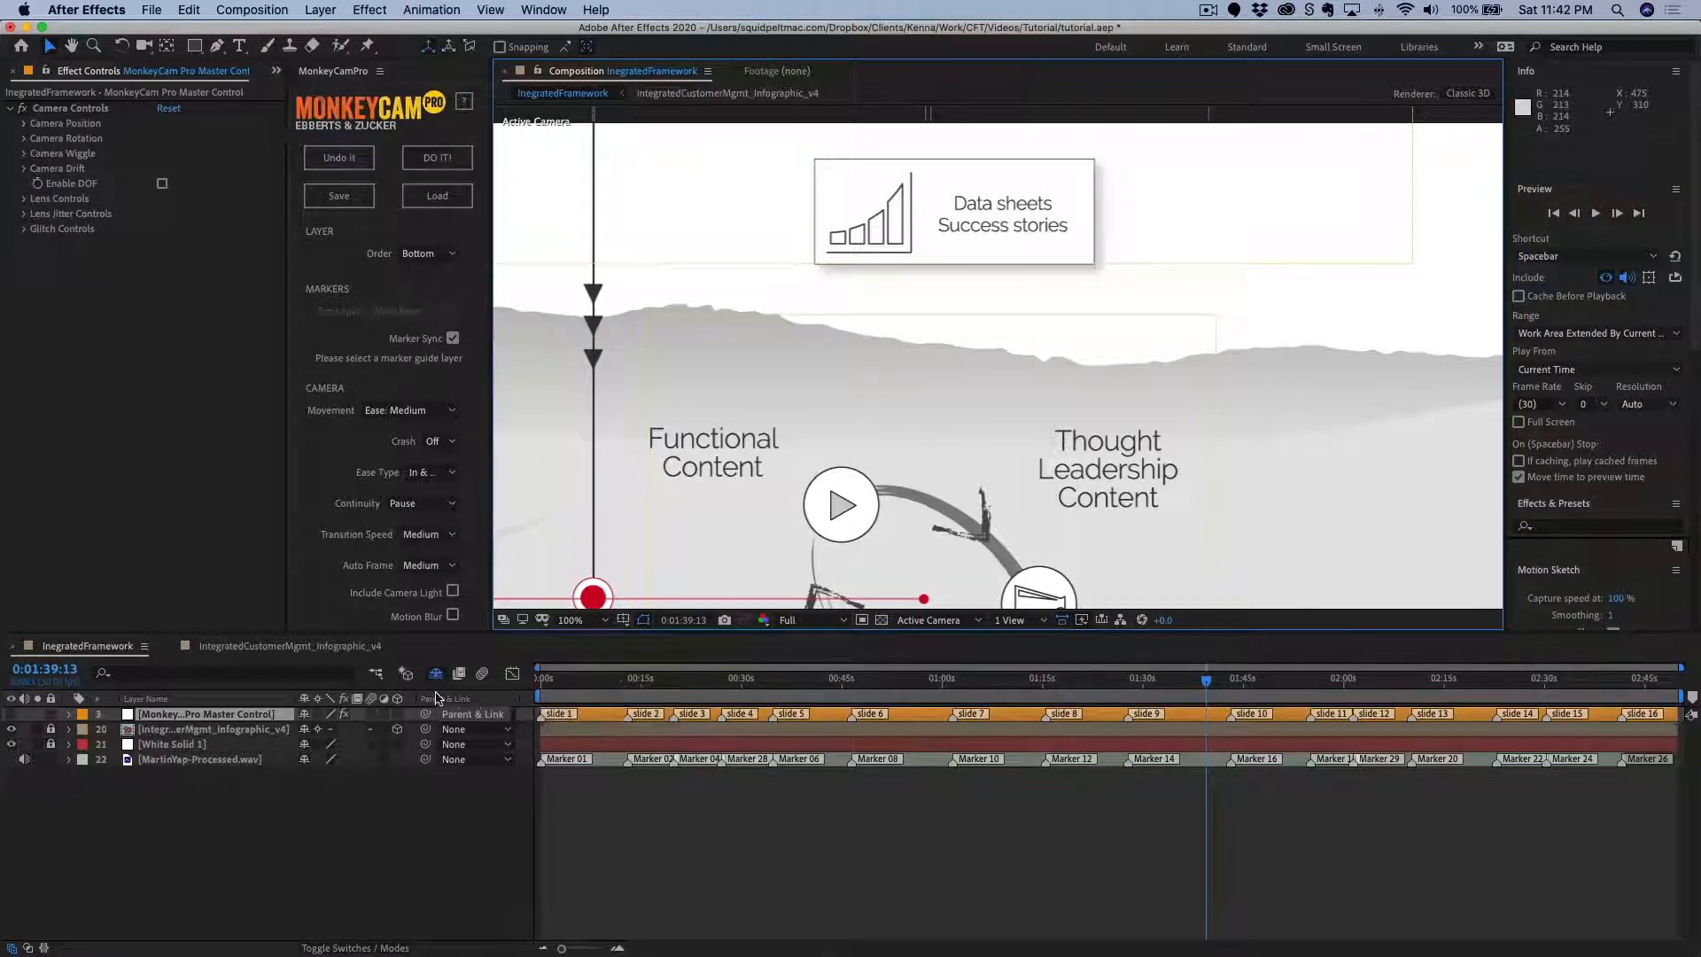
left_click(437, 679)
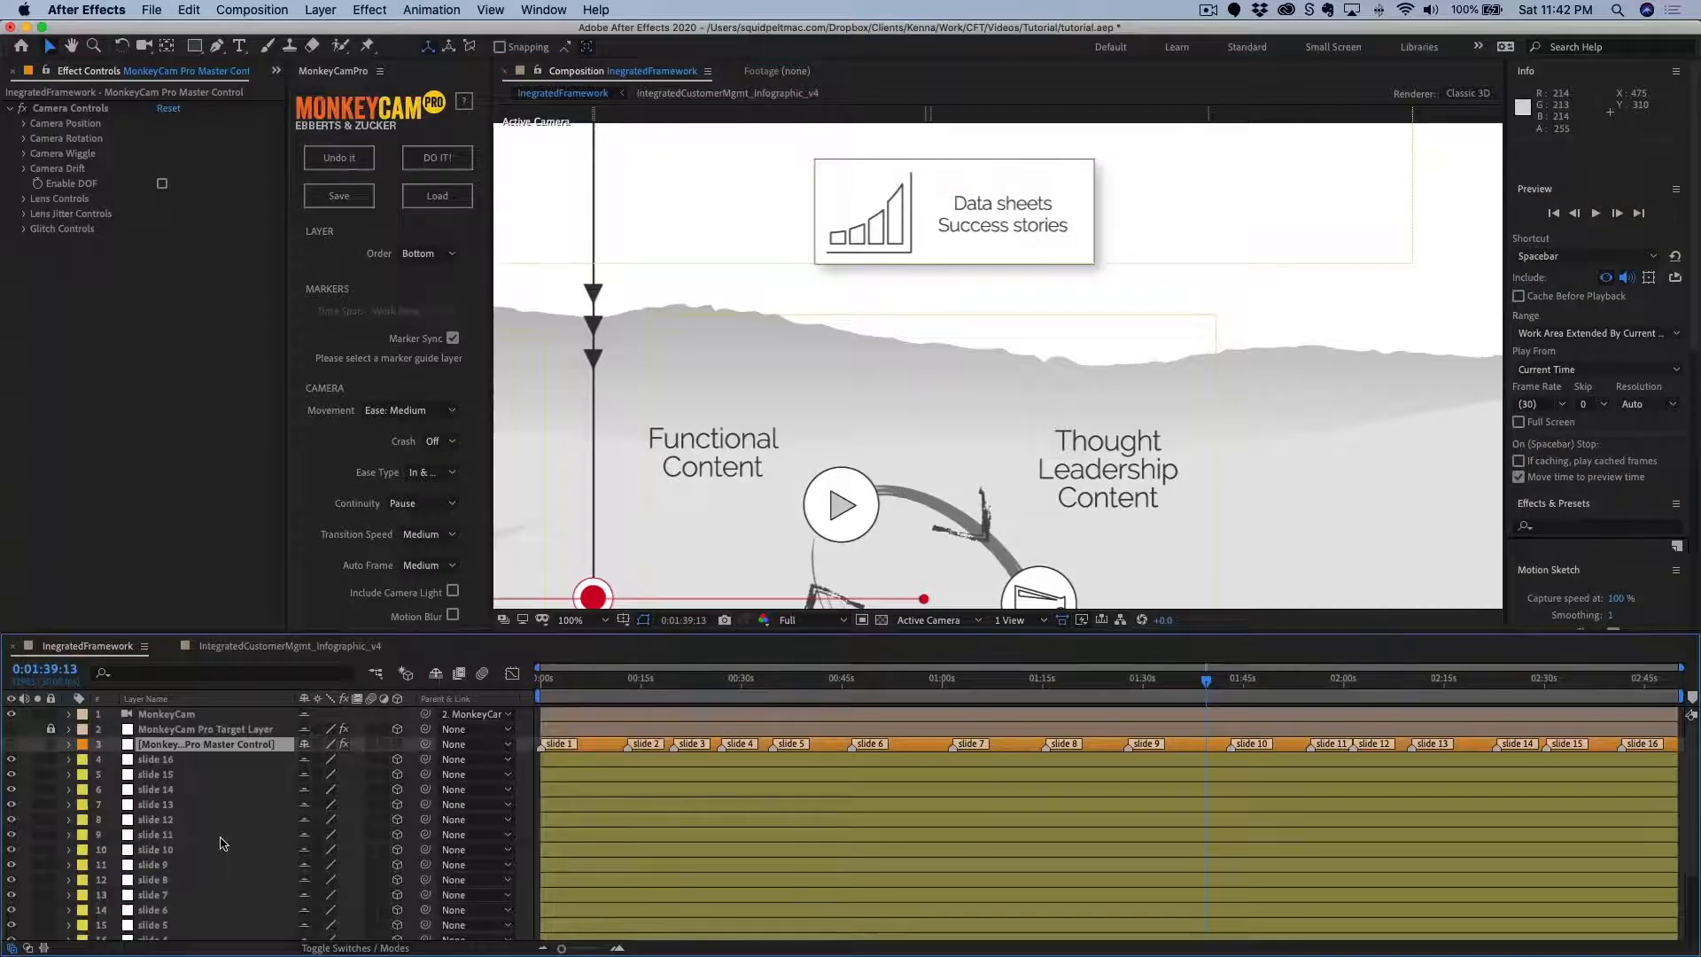
scroll(217, 842, "down", 5)
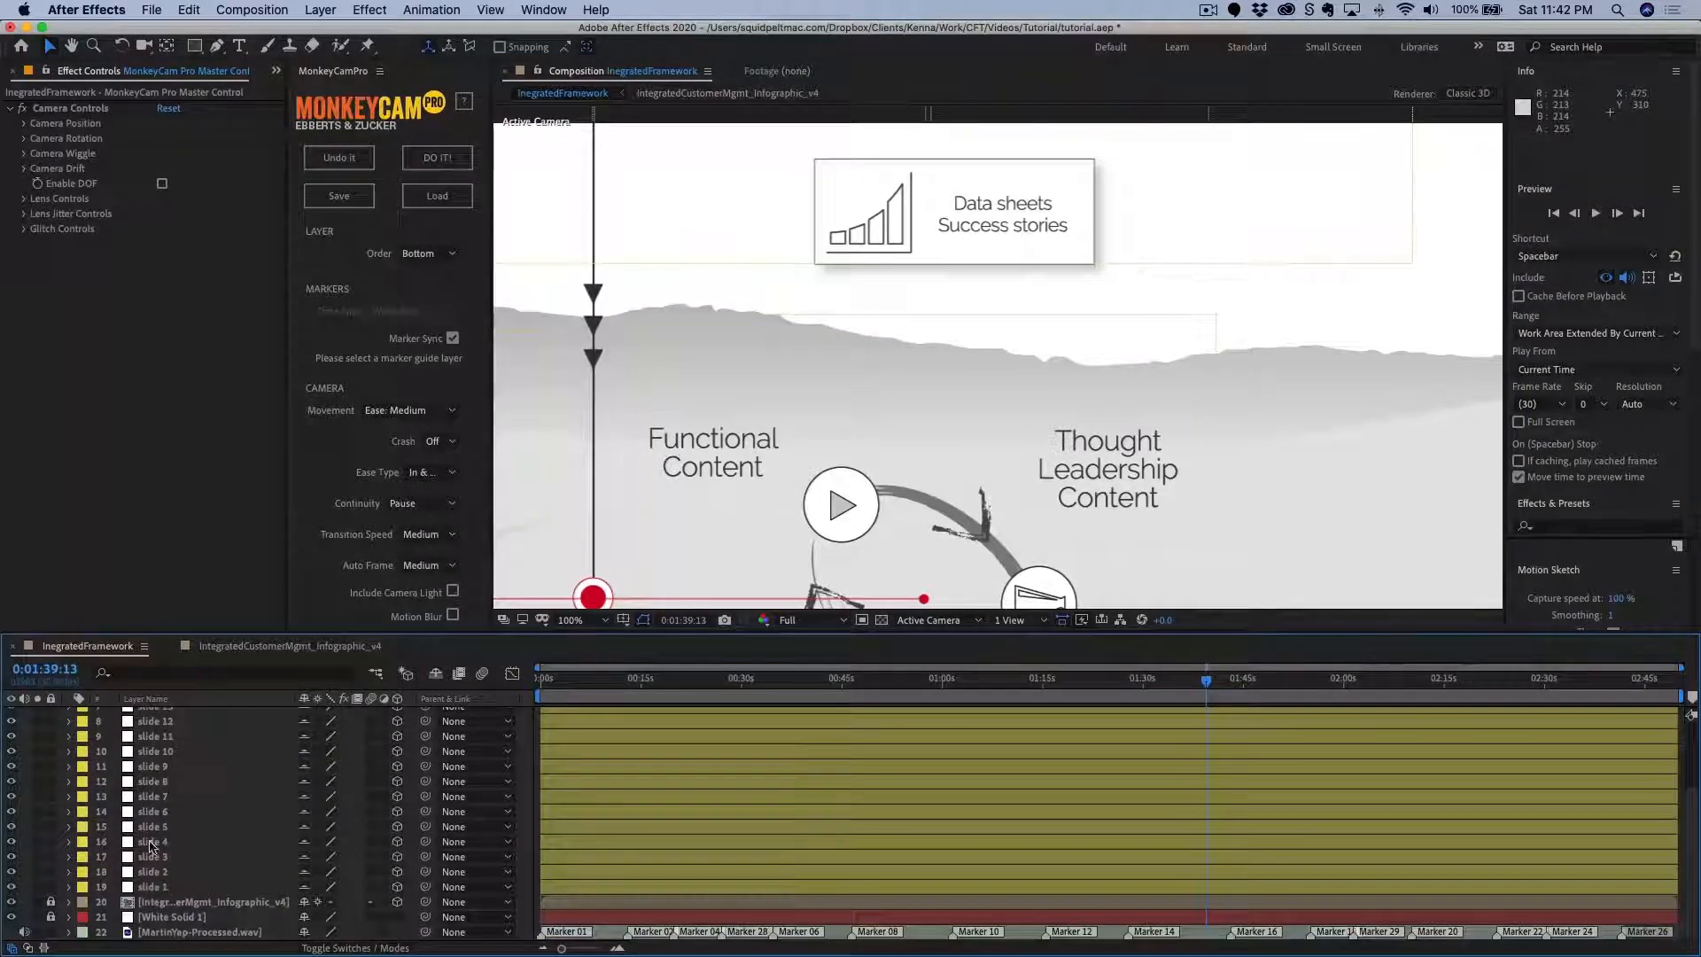
scroll(151, 735, "up", 4)
left_click(159, 746)
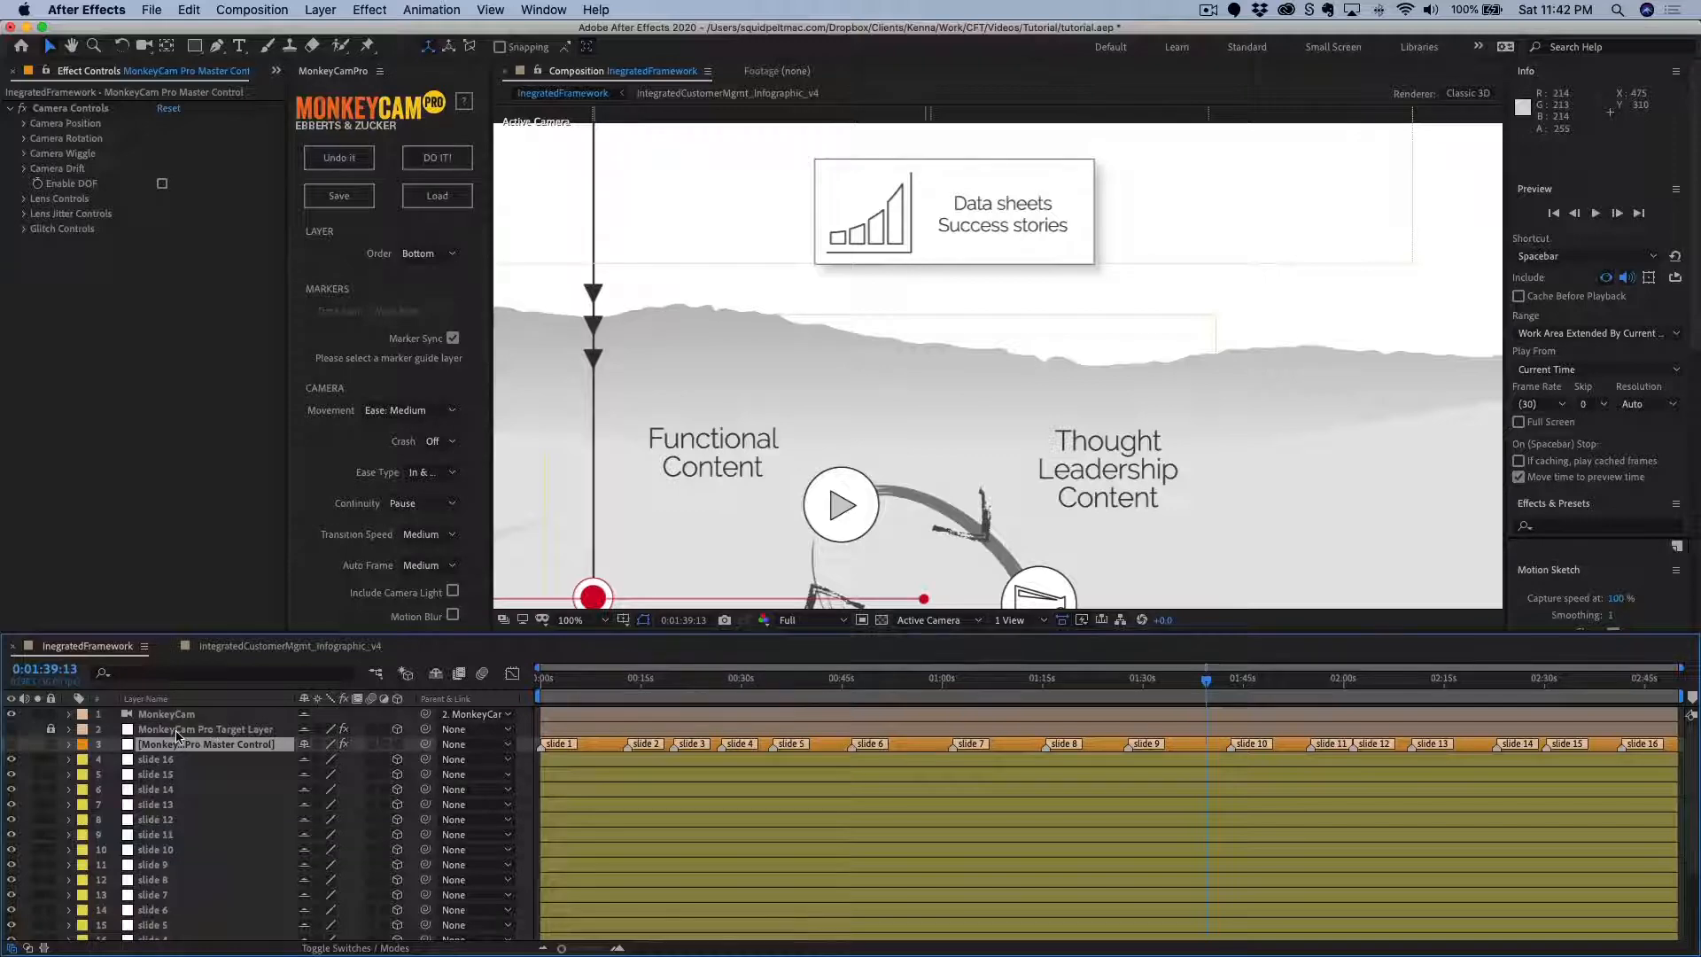
left_click(435, 675)
left_click(489, 882)
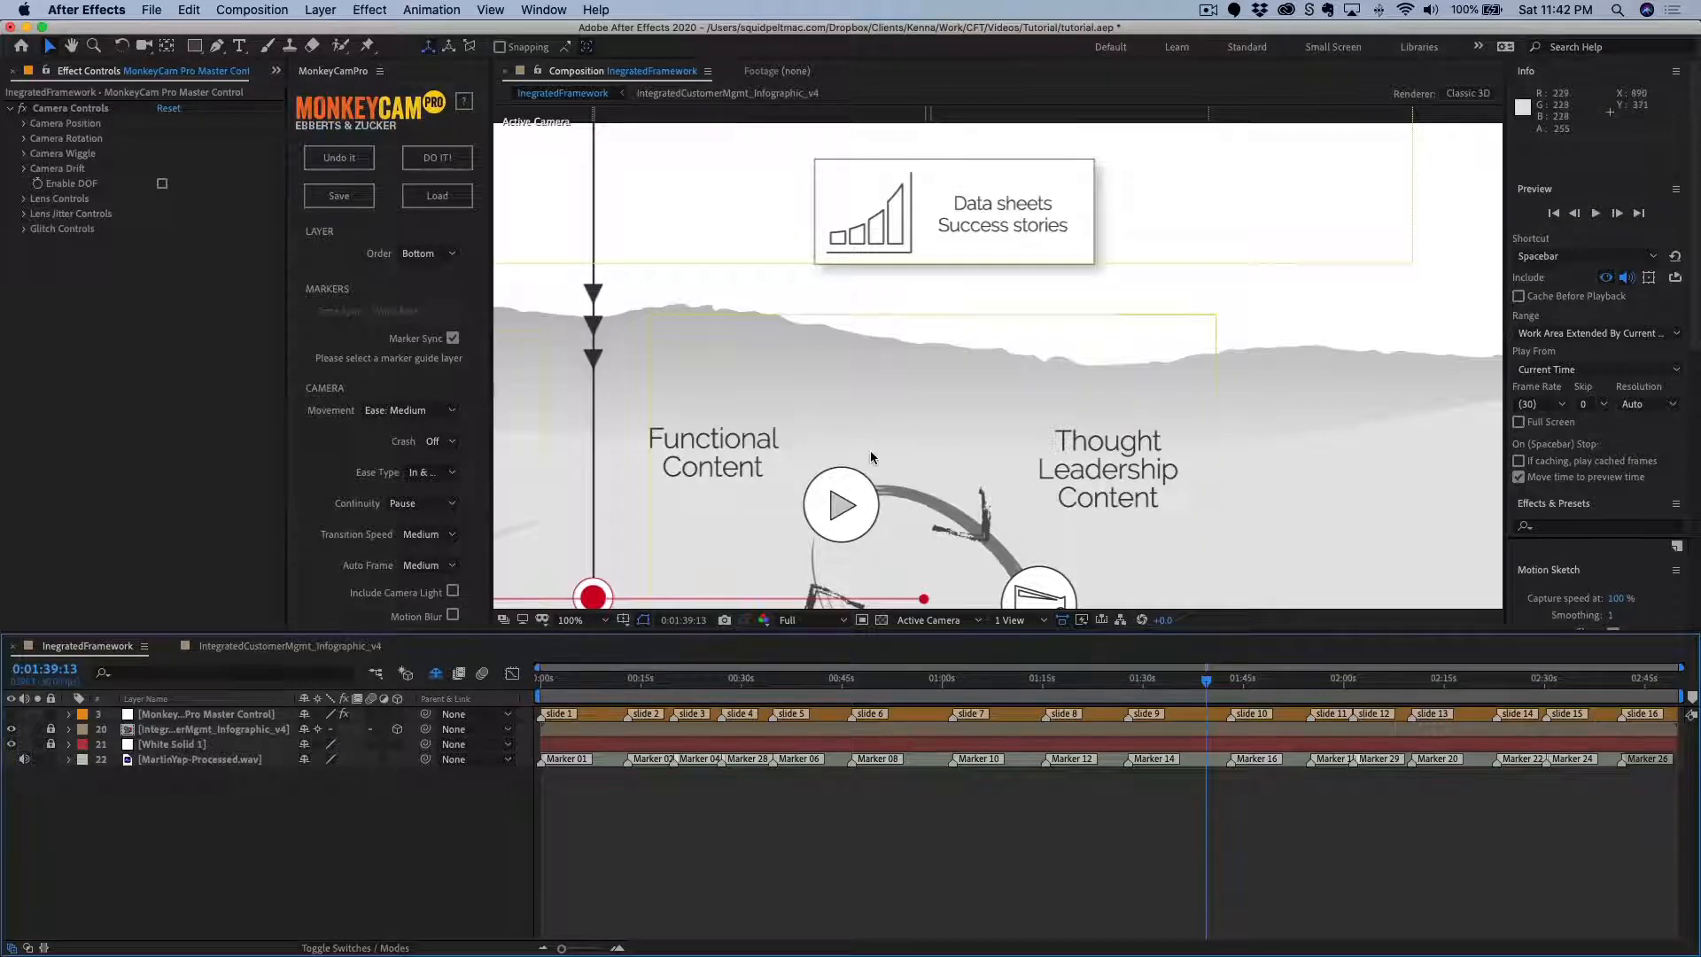
Review the title framing from the composition start and advance the current time to 0:00:12:17 near the slide 2 marker.
scroll(871, 457, "down", 4)
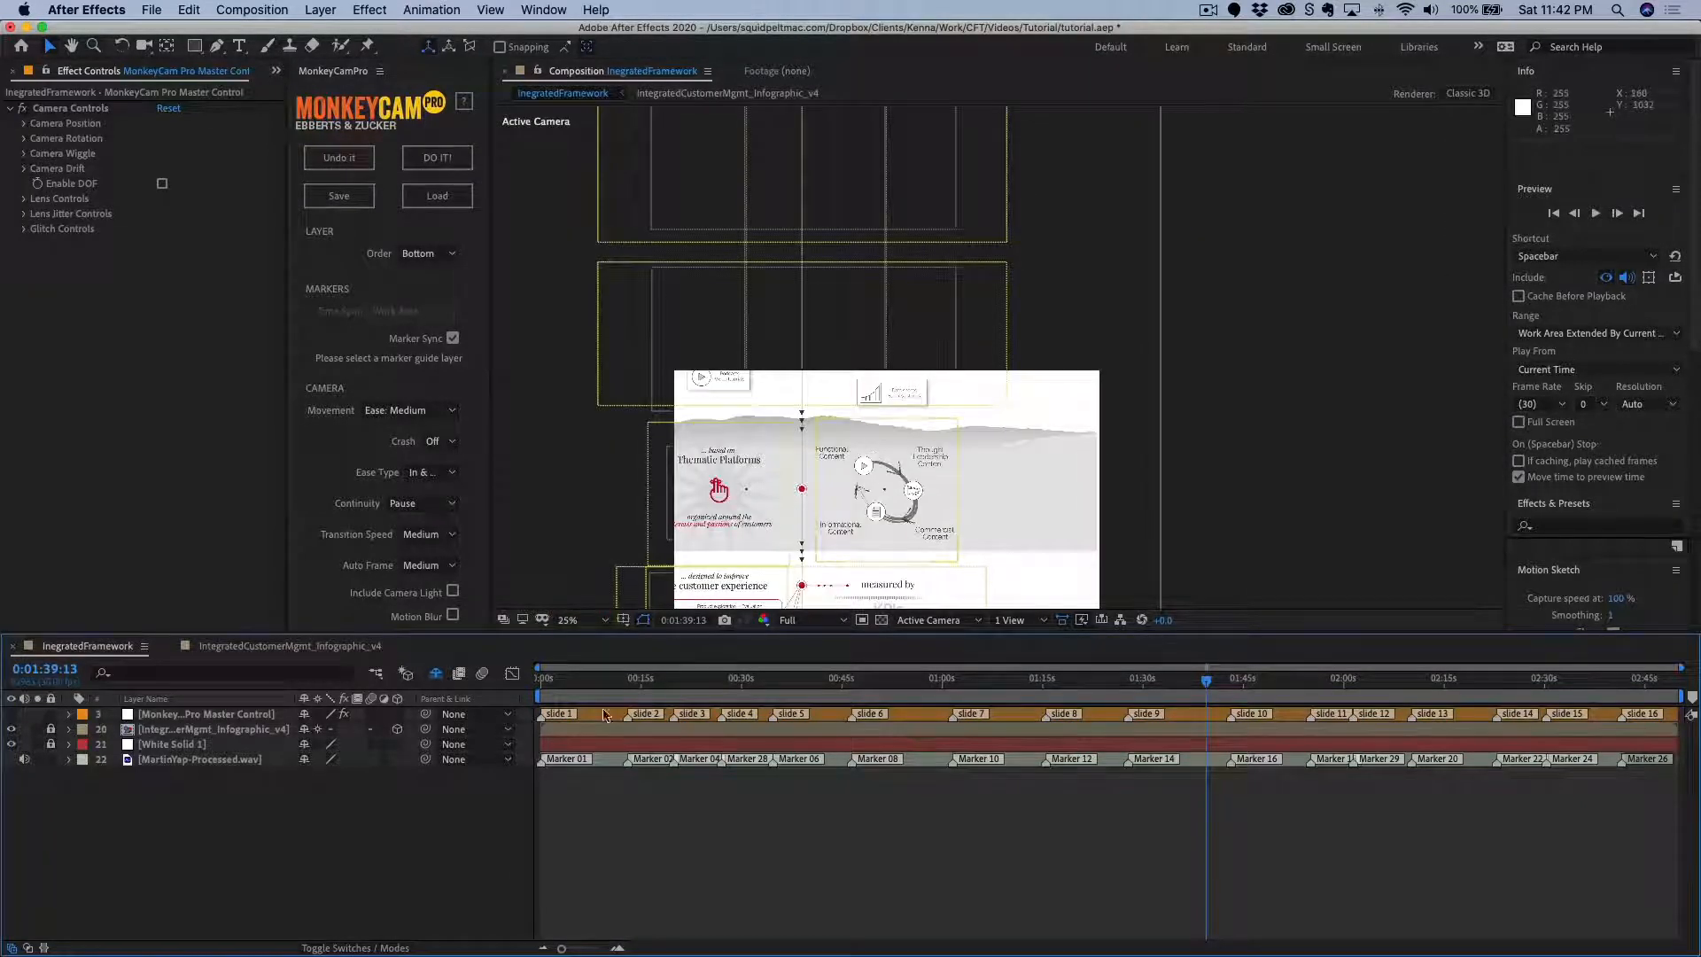
left_click_drag(568, 690, 512, 760)
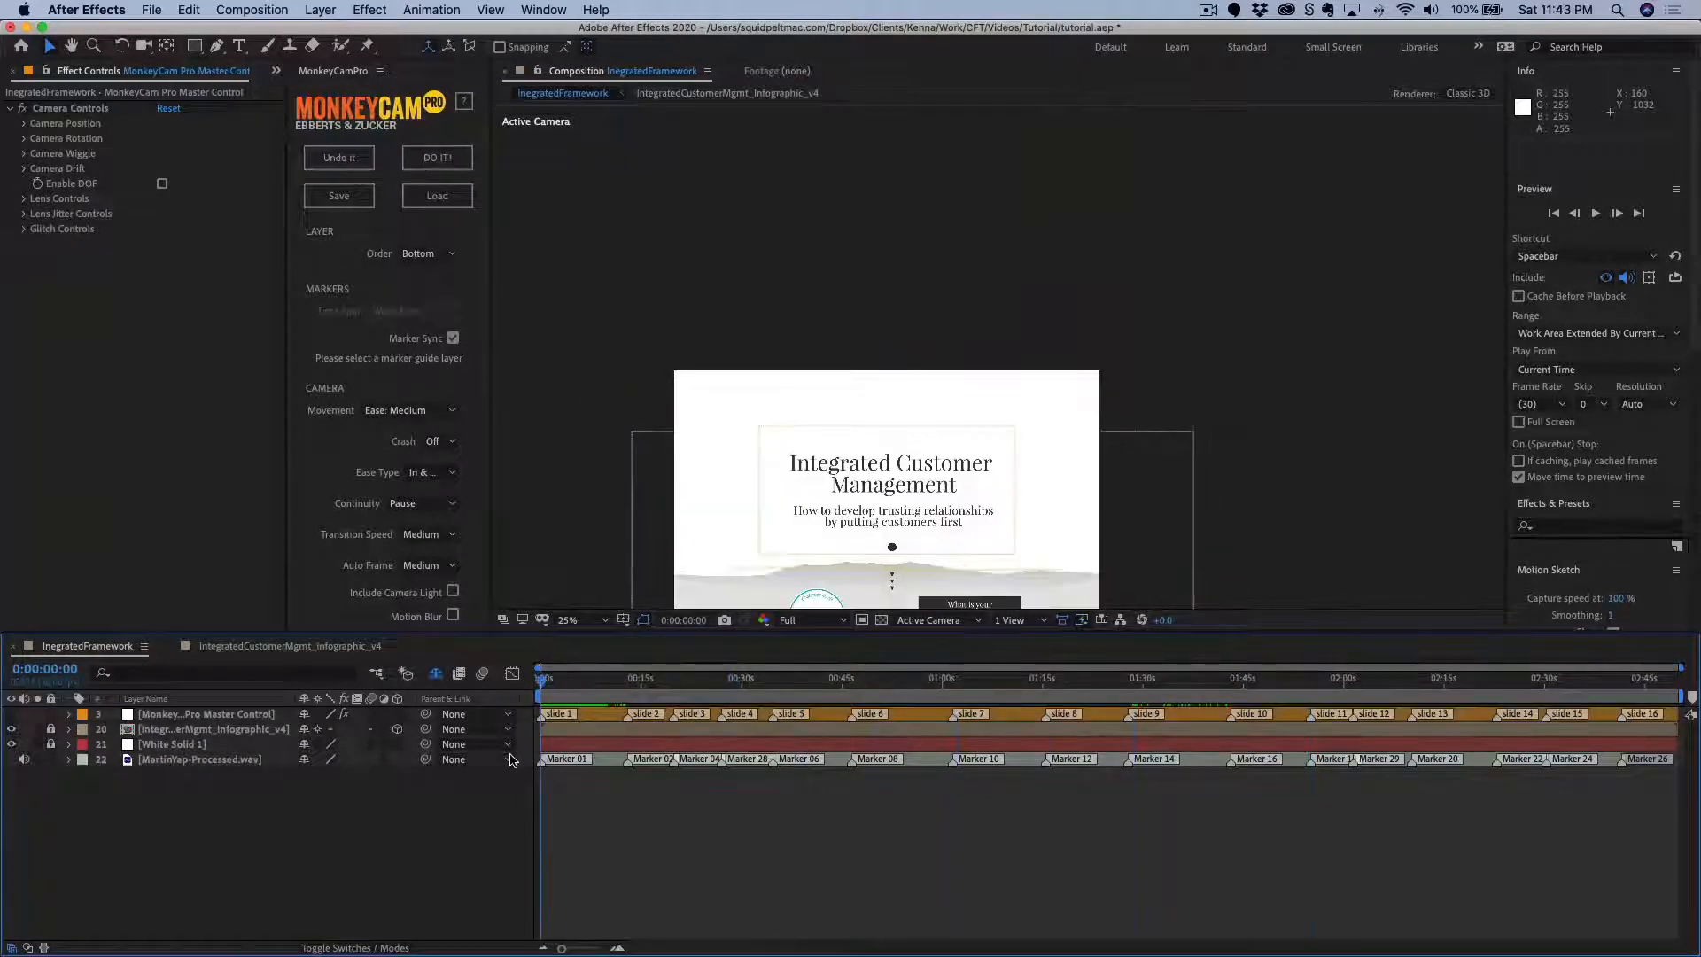
left_click(560, 514)
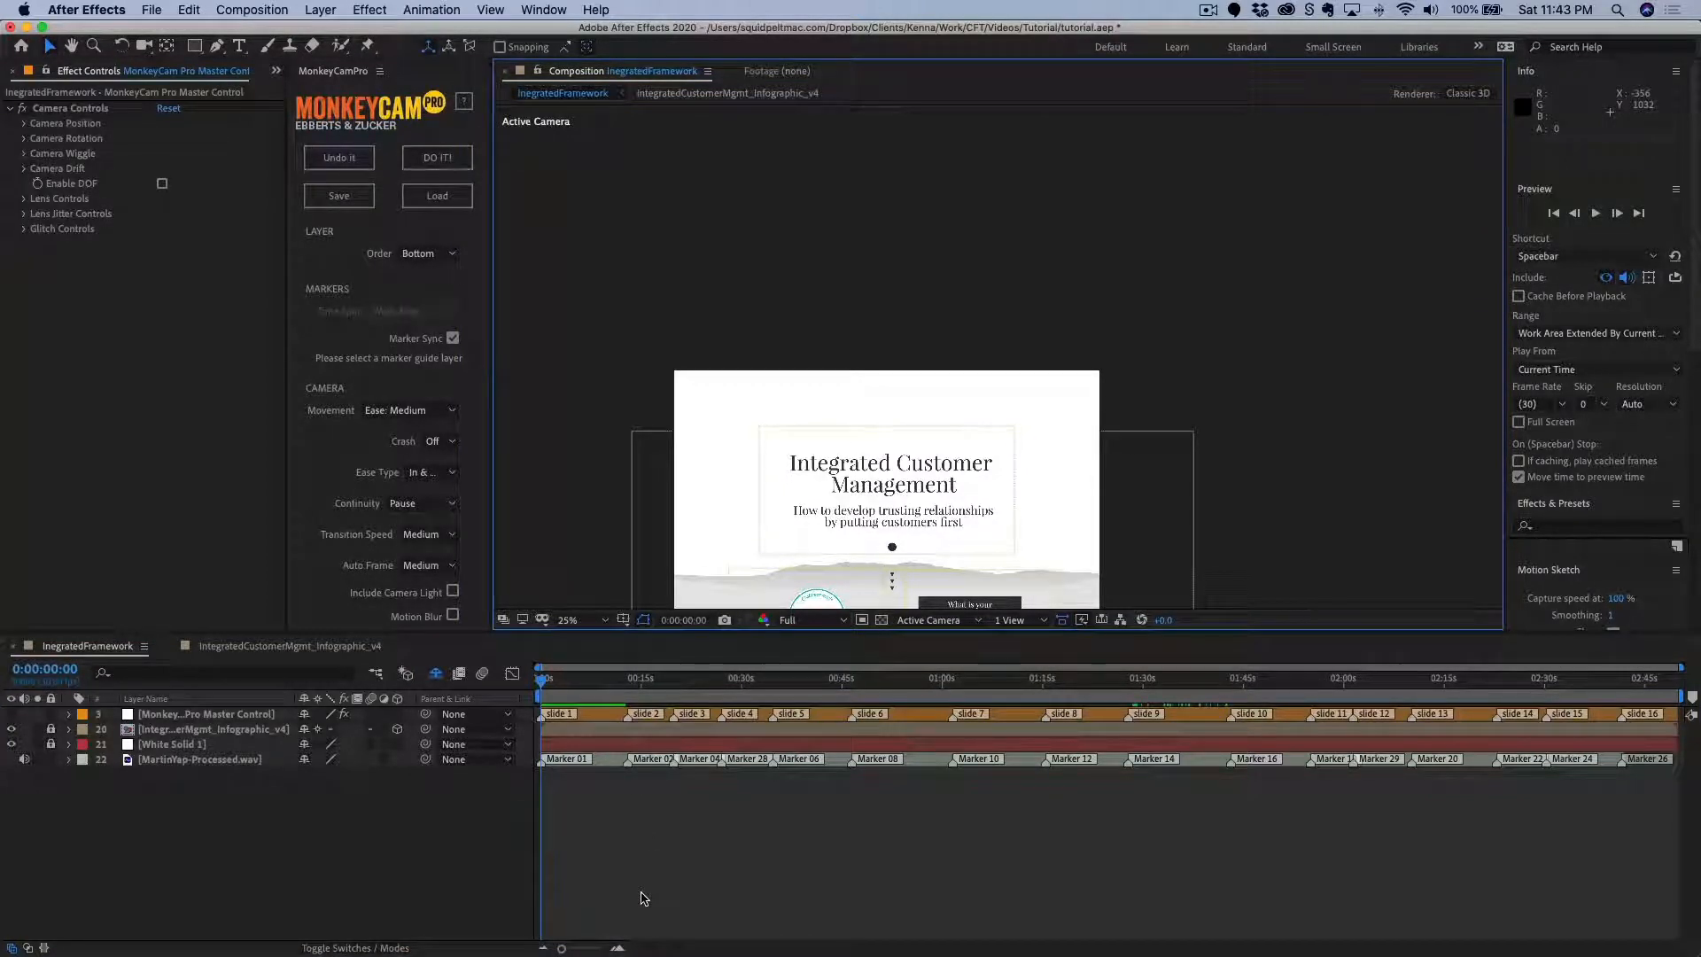
left_click_drag(542, 682, 627, 696)
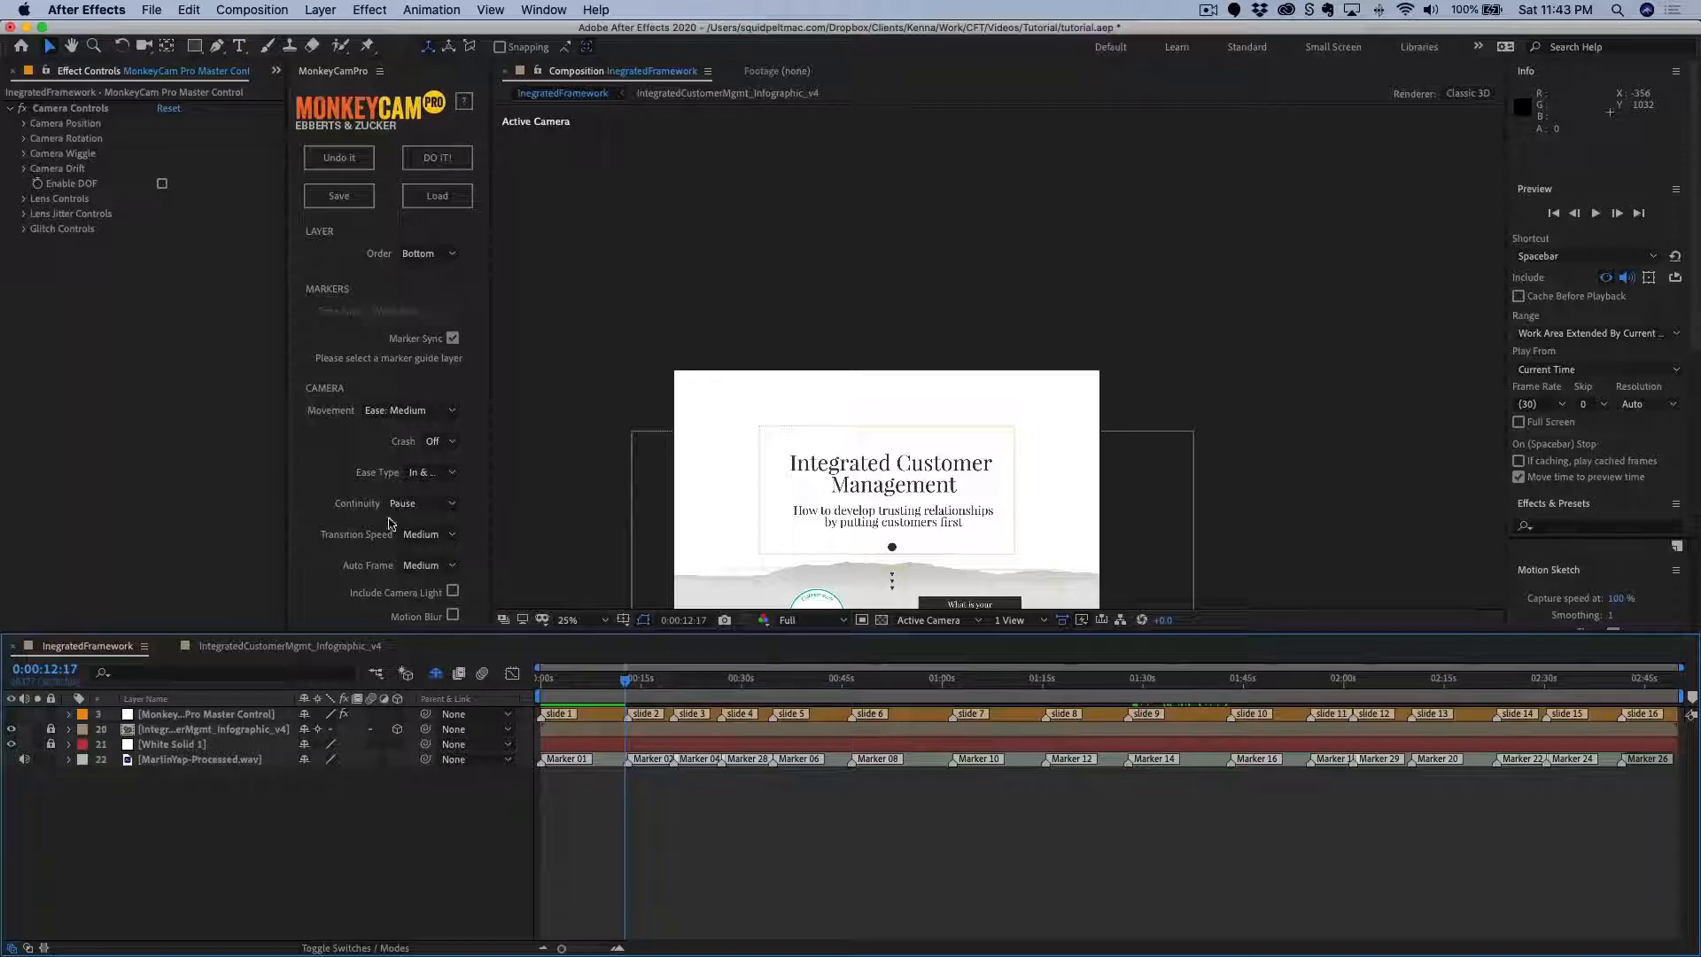
Unlock and select the nested infographic layer, and move the current time to about 0:00:13:27 to check the camera move.
left_click(51, 743)
left_click(51, 728)
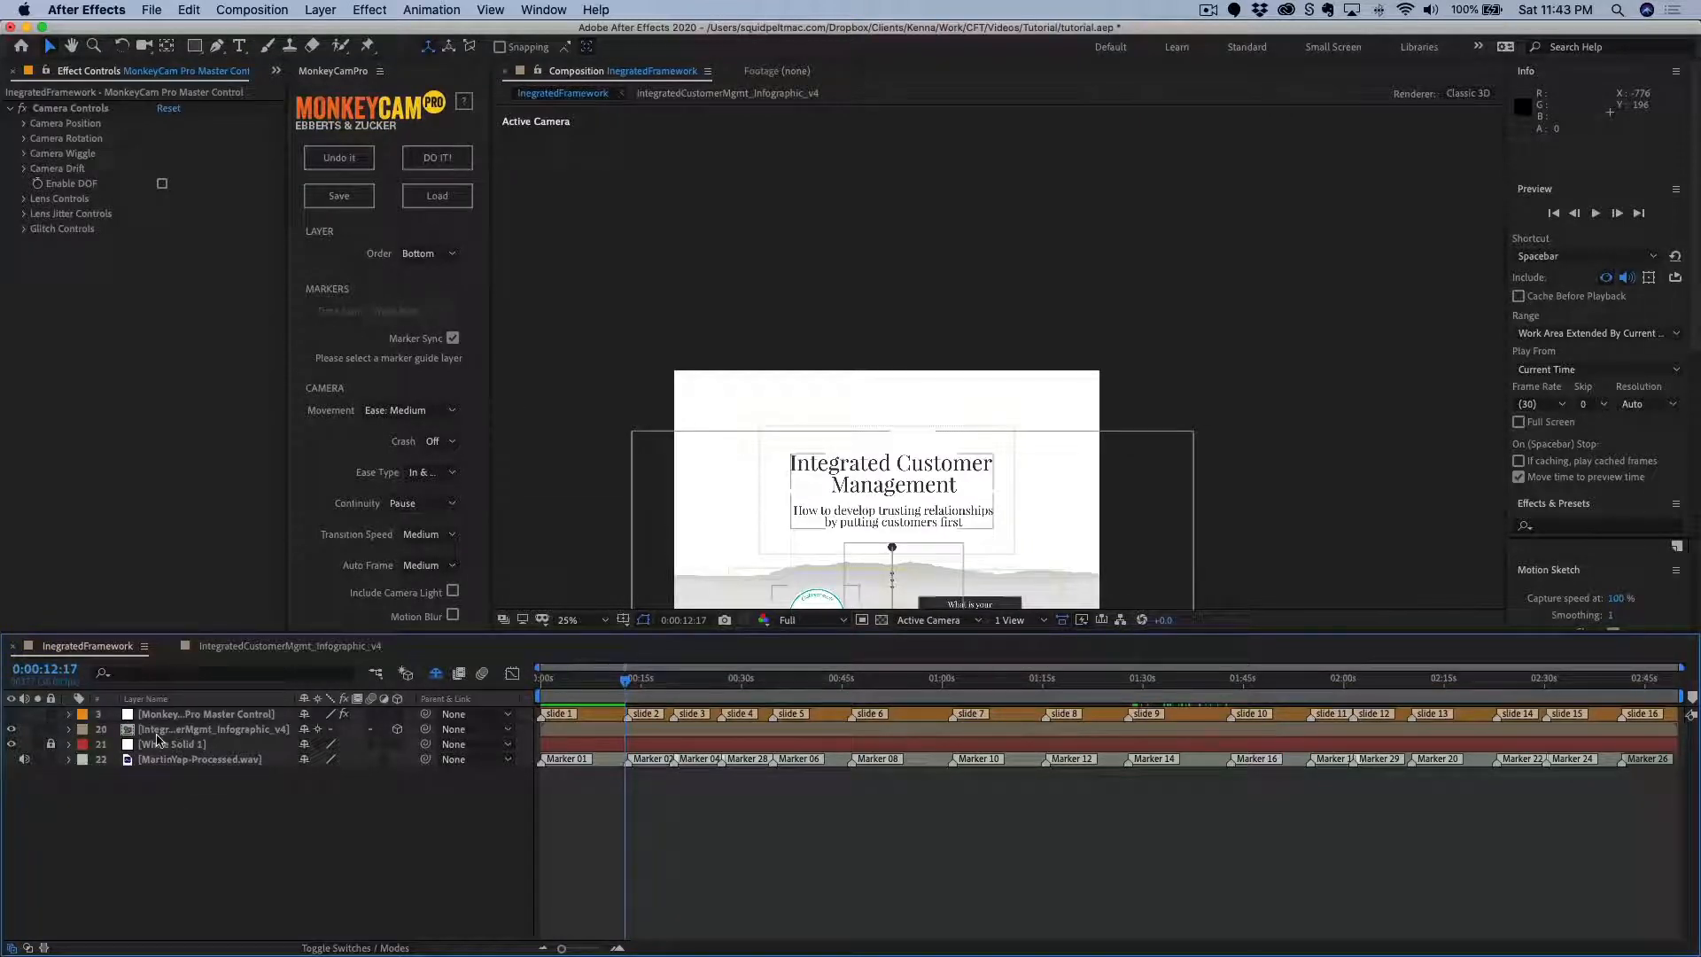
left_click(156, 735)
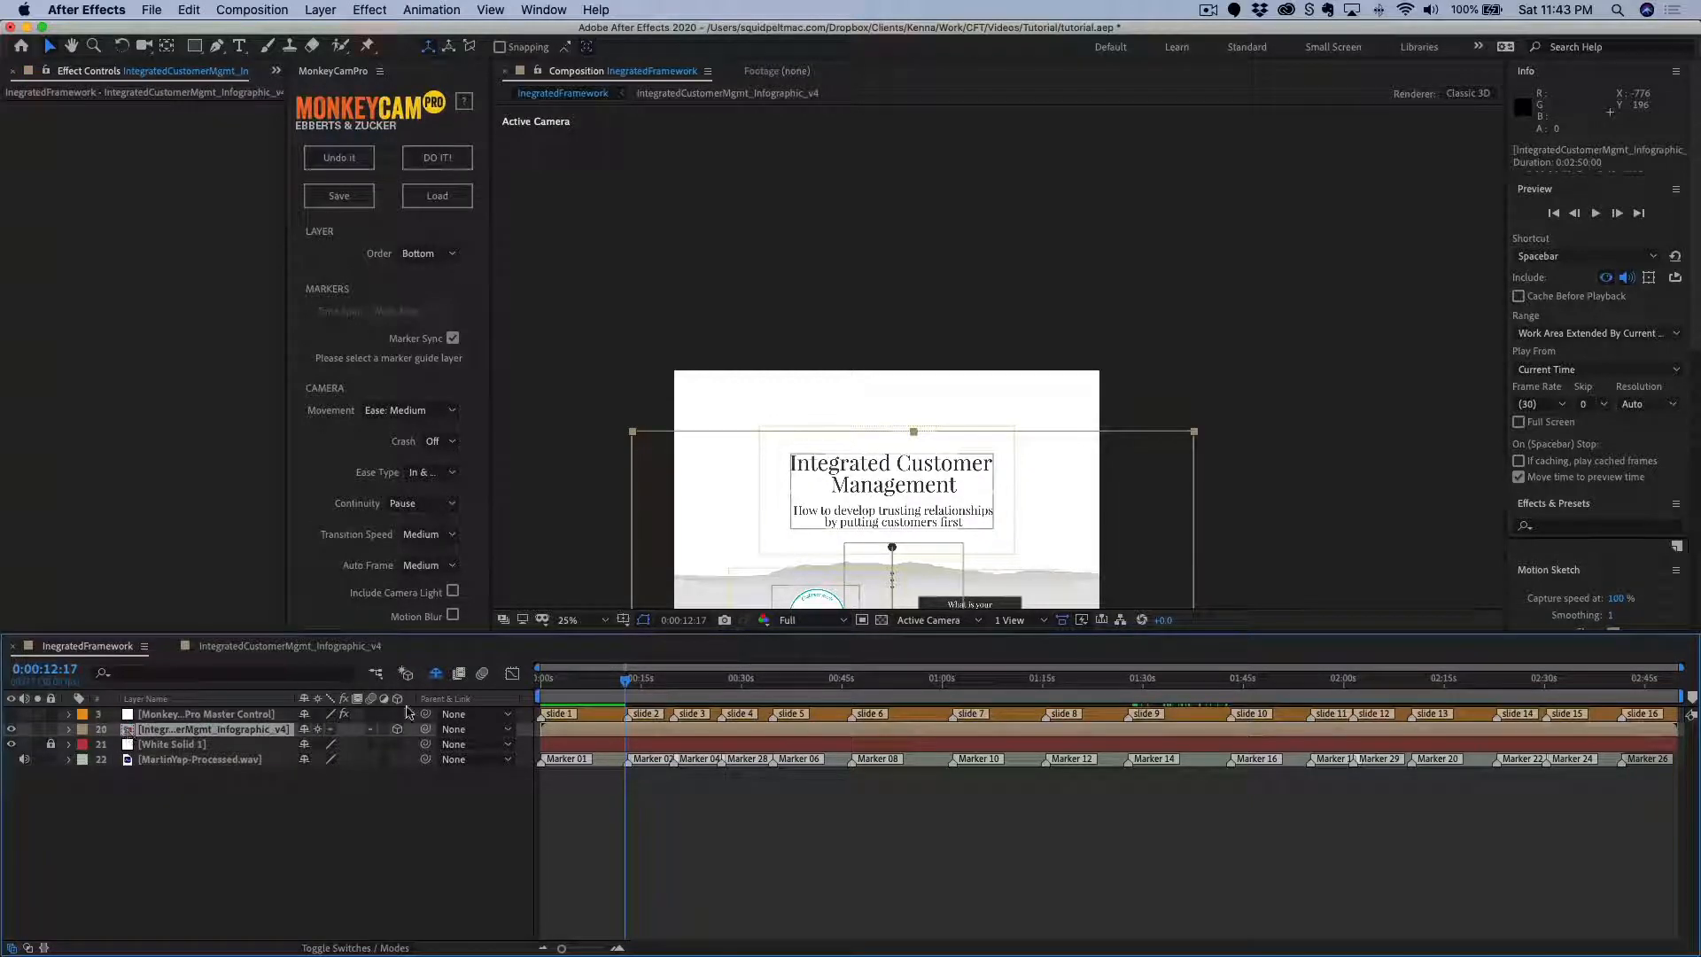
left_click_drag(625, 687, 634, 686)
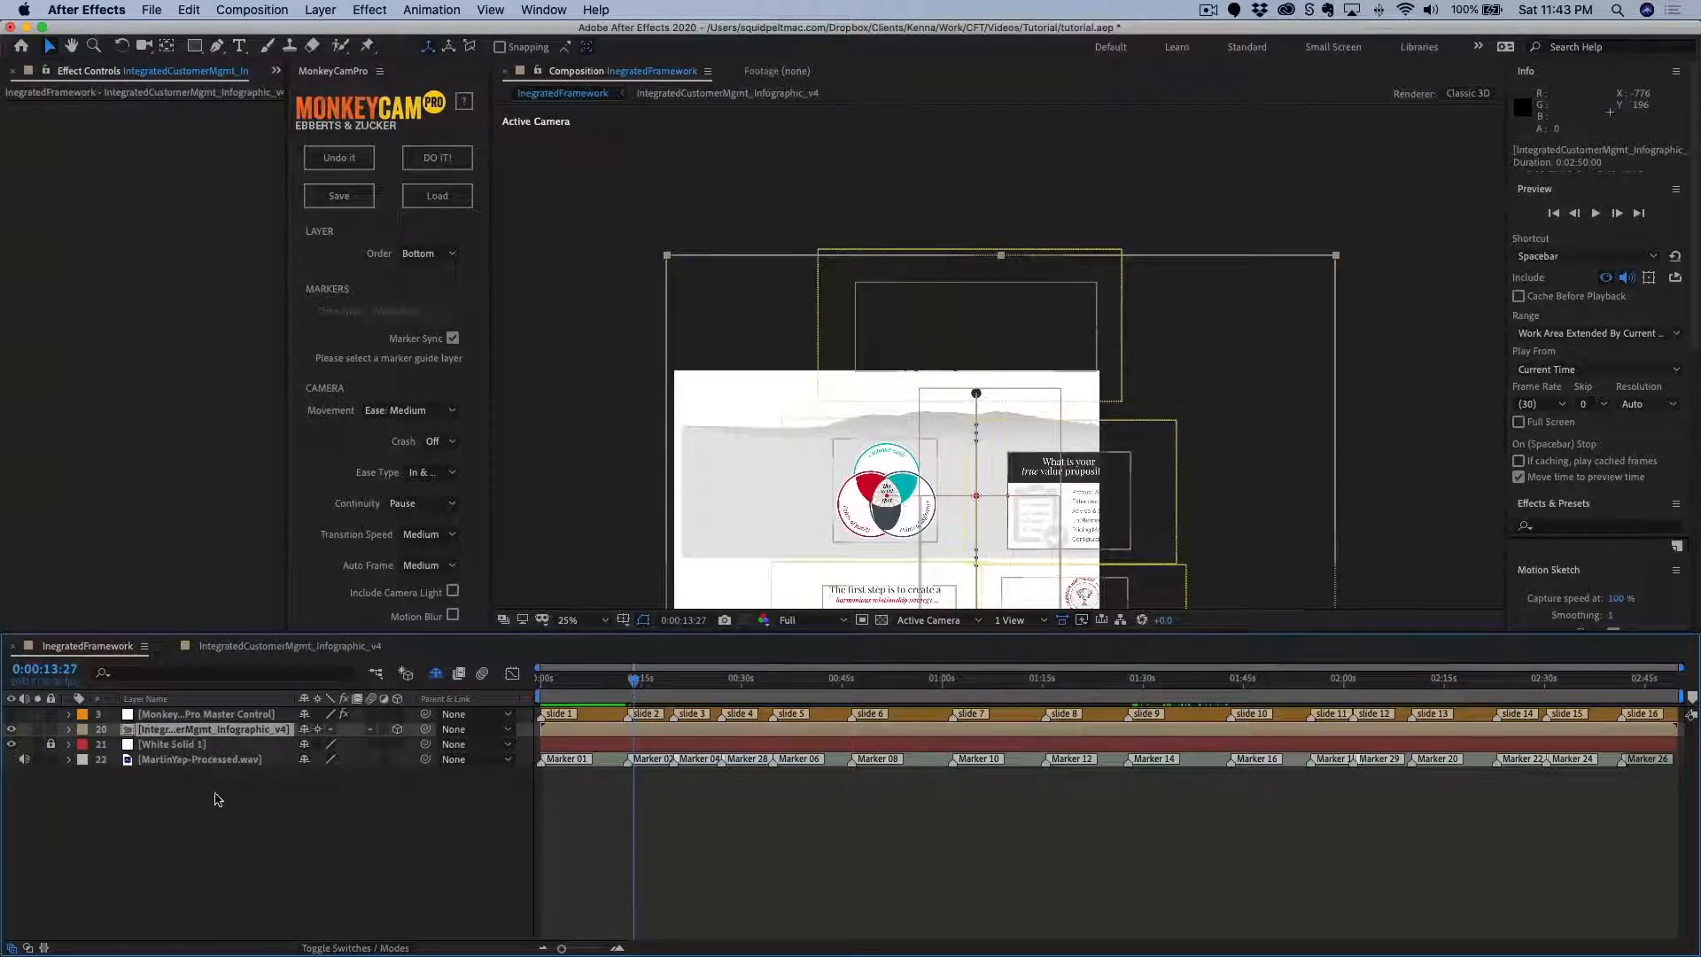
Open the nested infographic composition, frame the "sweet spot" Venn diagram up close and select only its Frame 2 layer.
double_click(127, 736)
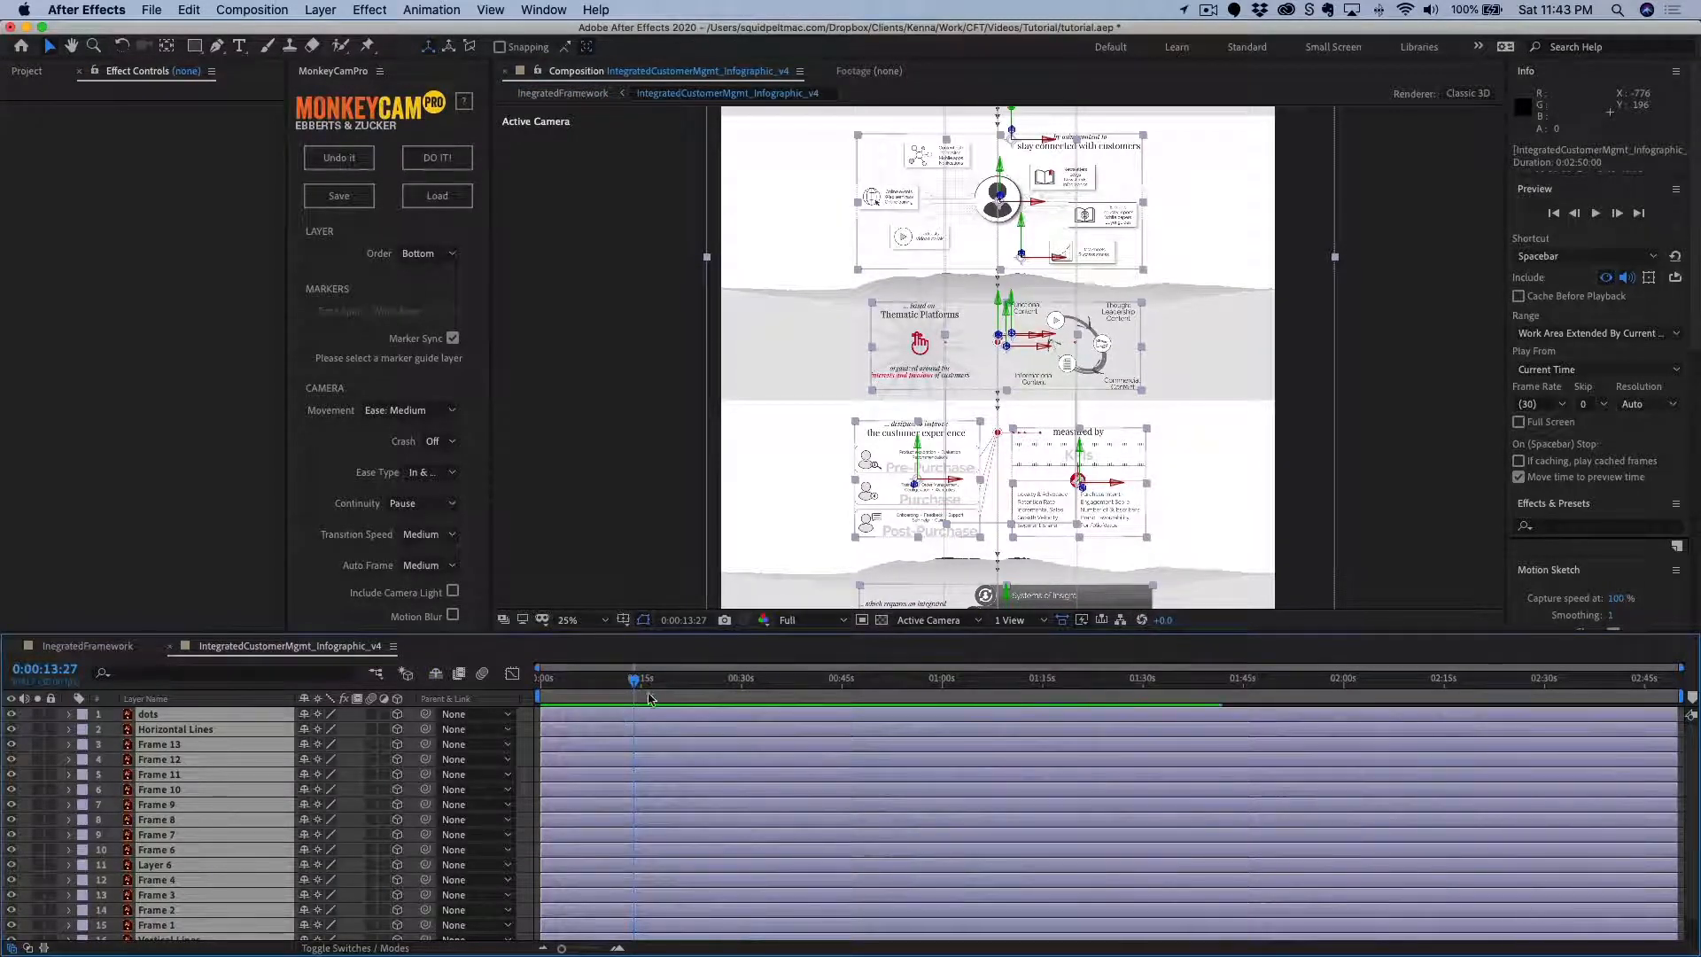
key("h")
left_click_drag(961, 342, 1004, 954)
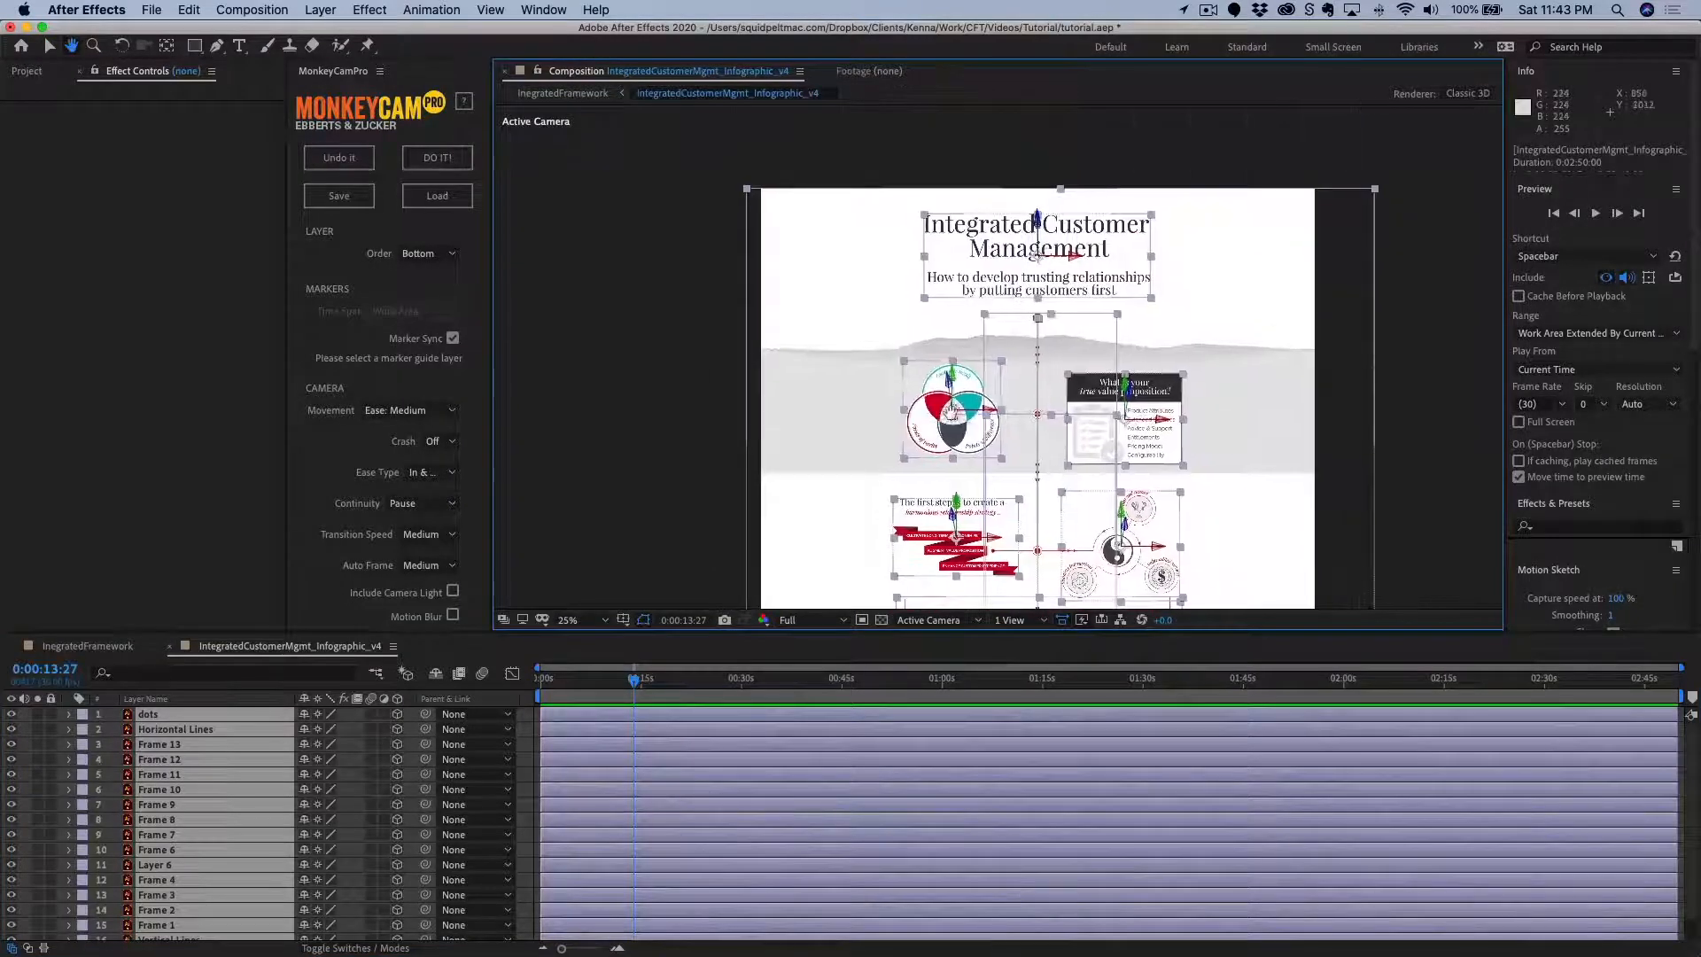
key("v")
scroll(948, 406, "up", 4)
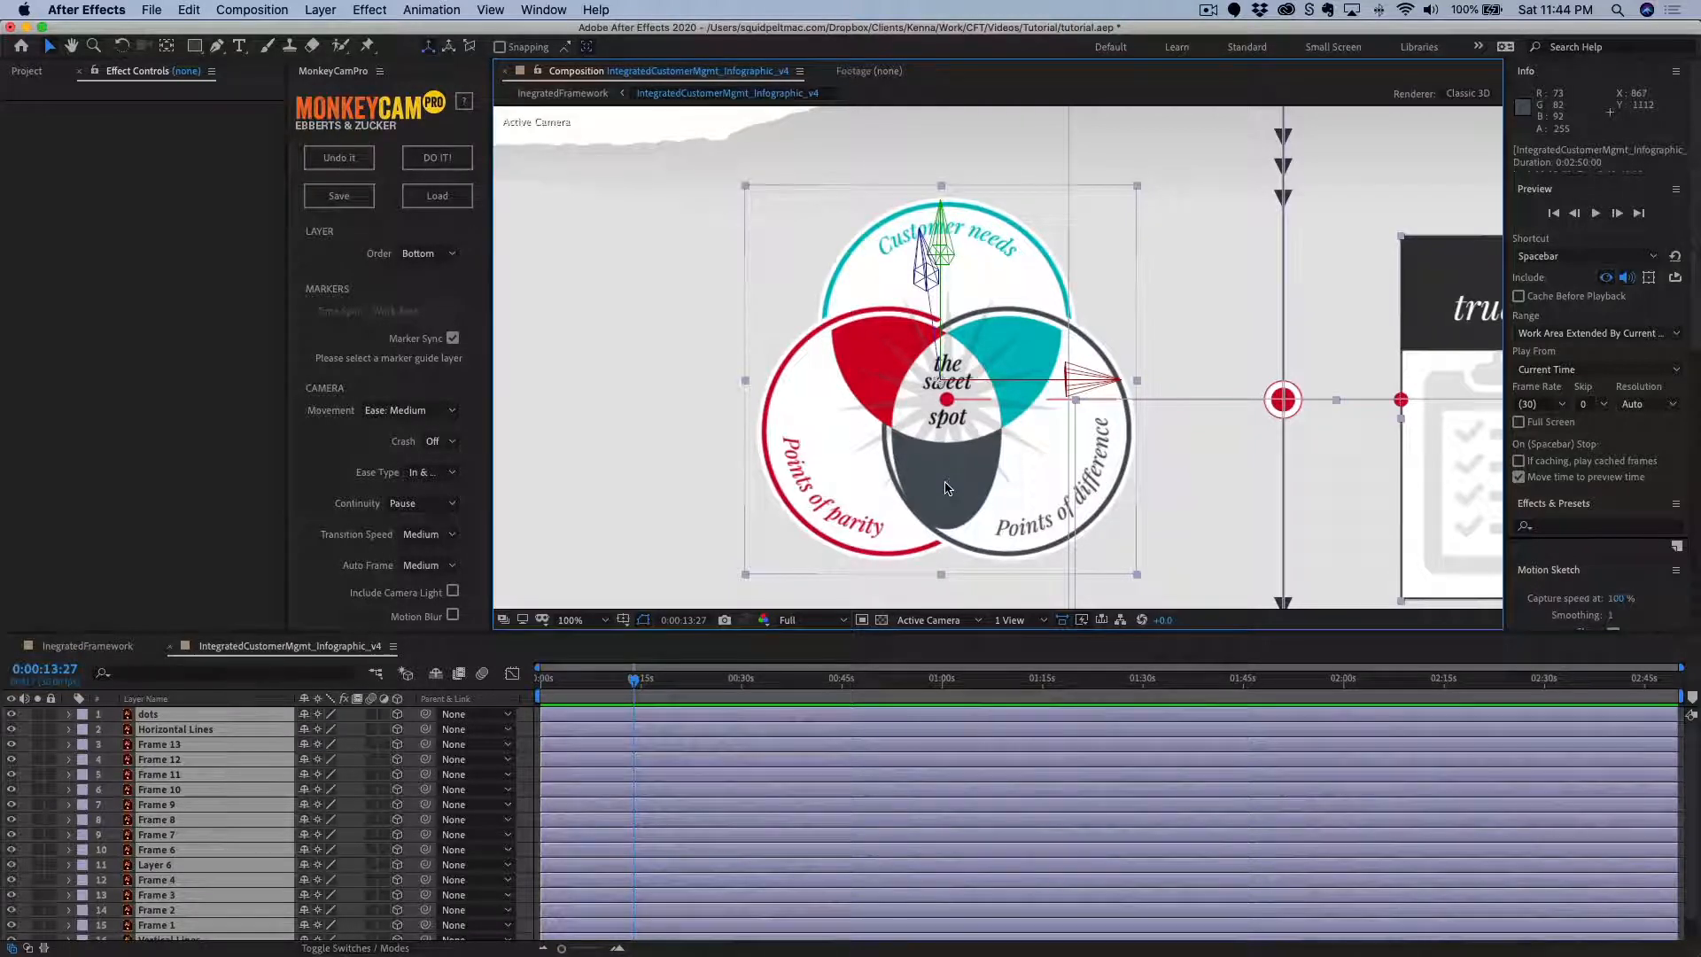
left_click(609, 785)
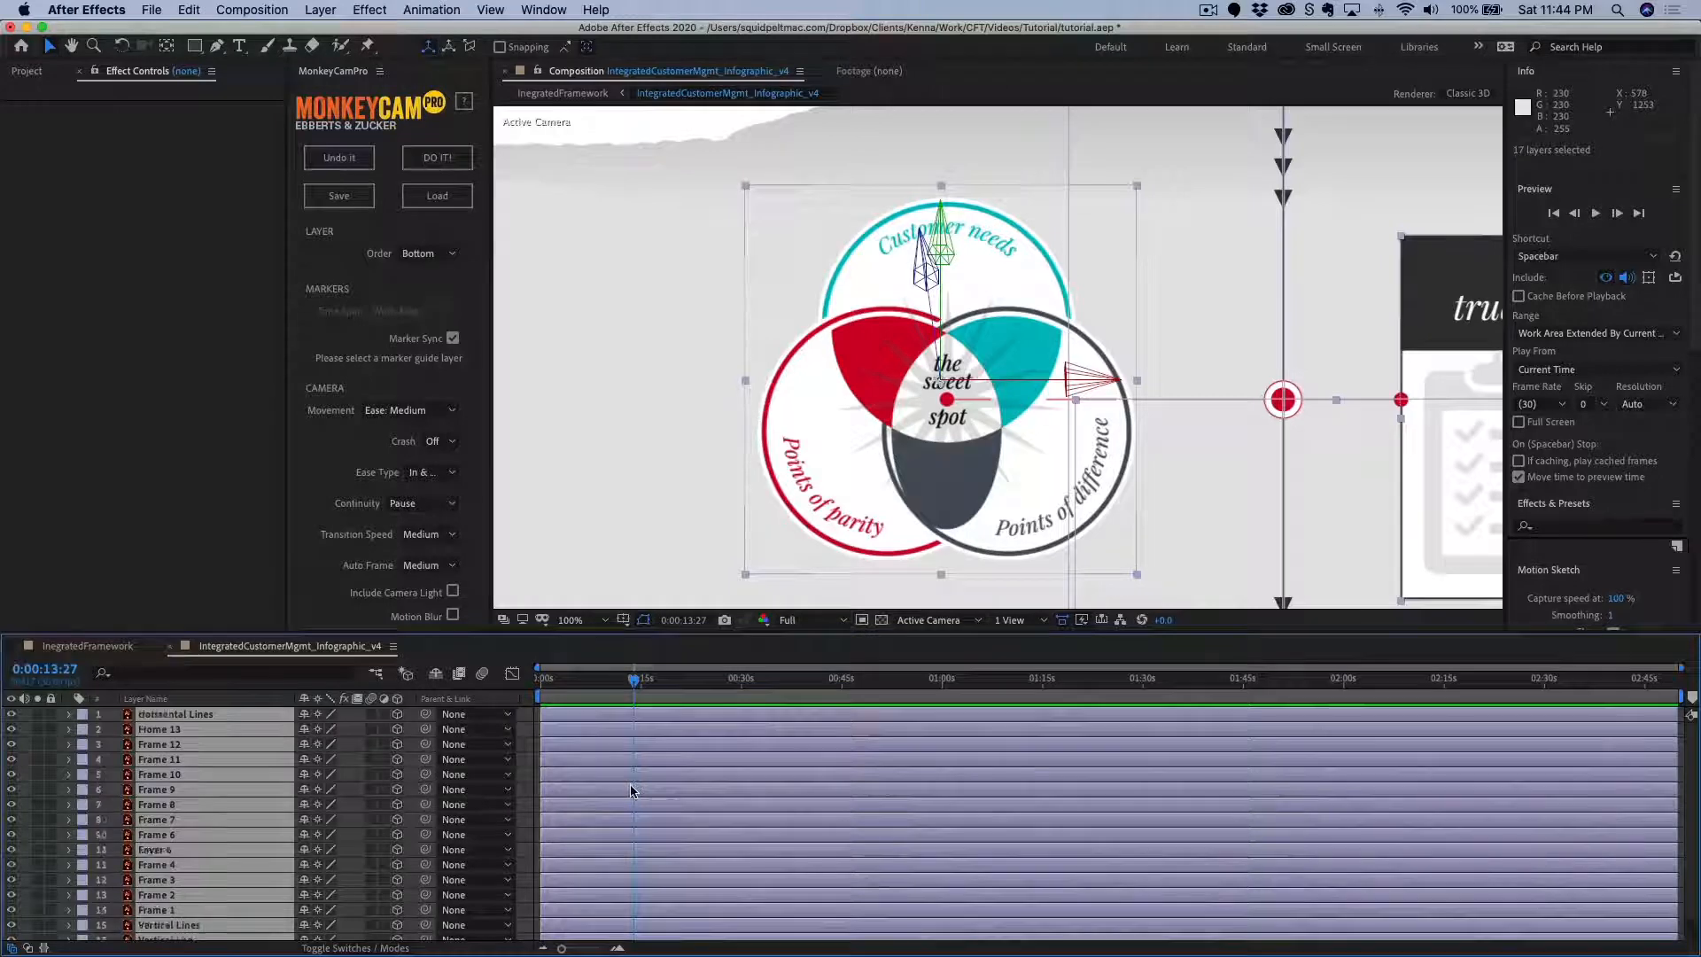
scroll(630, 784, "down", 2)
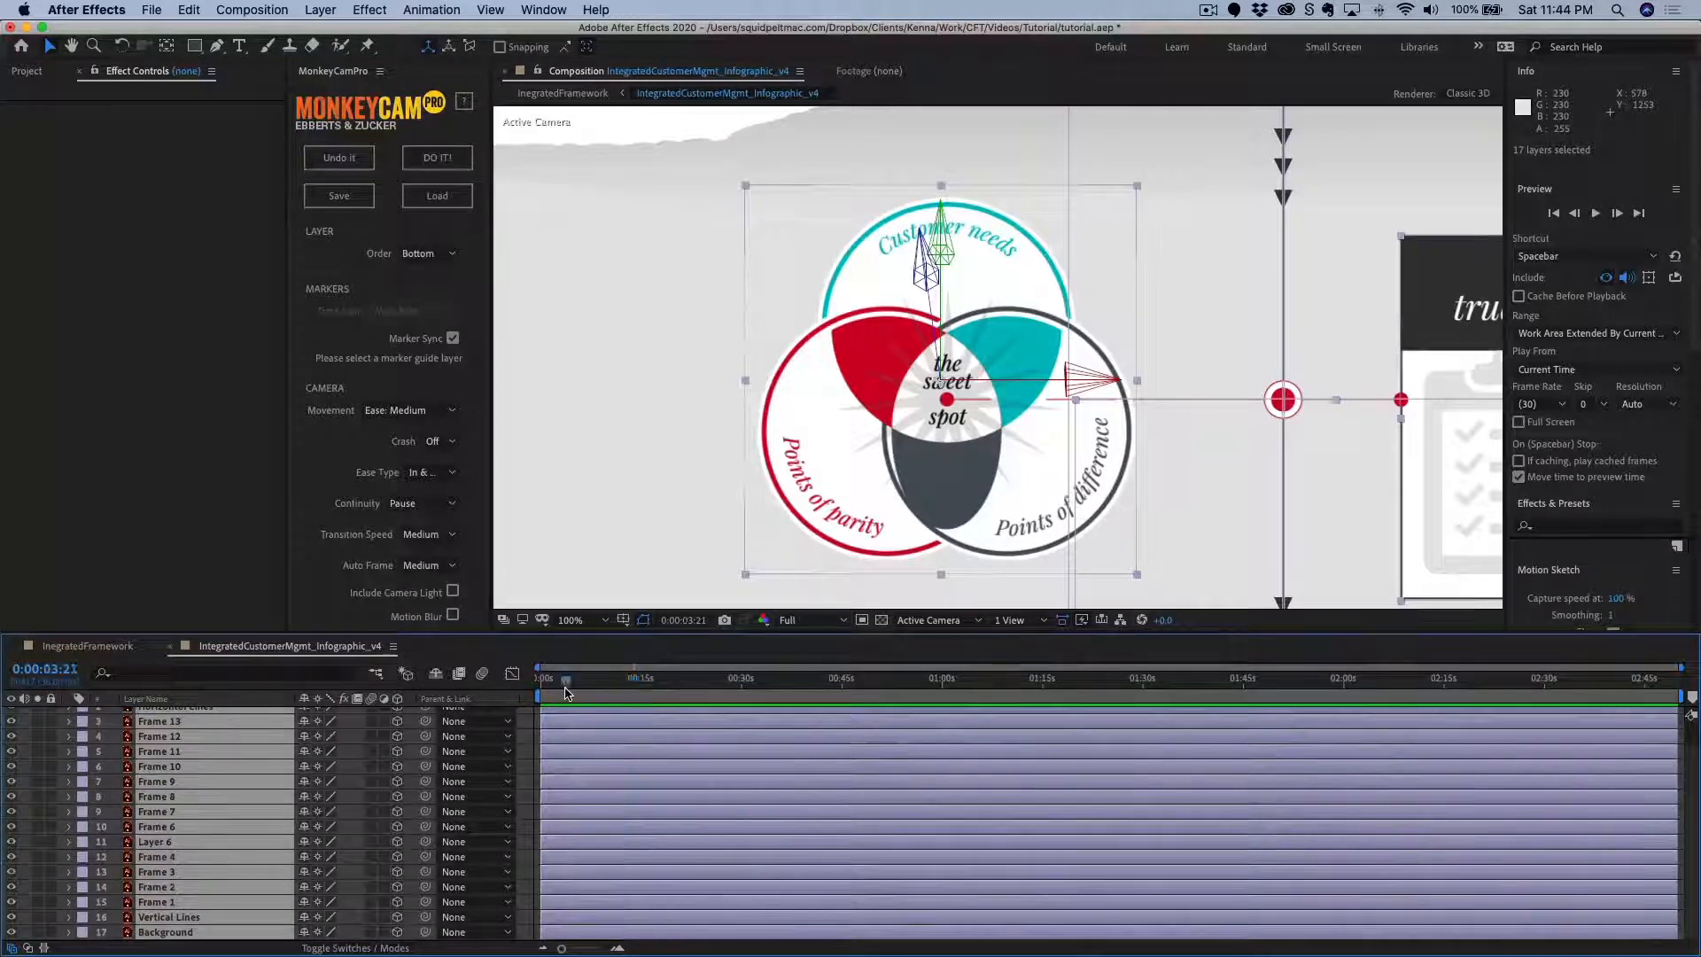
left_click(353, 791)
left_click(913, 459)
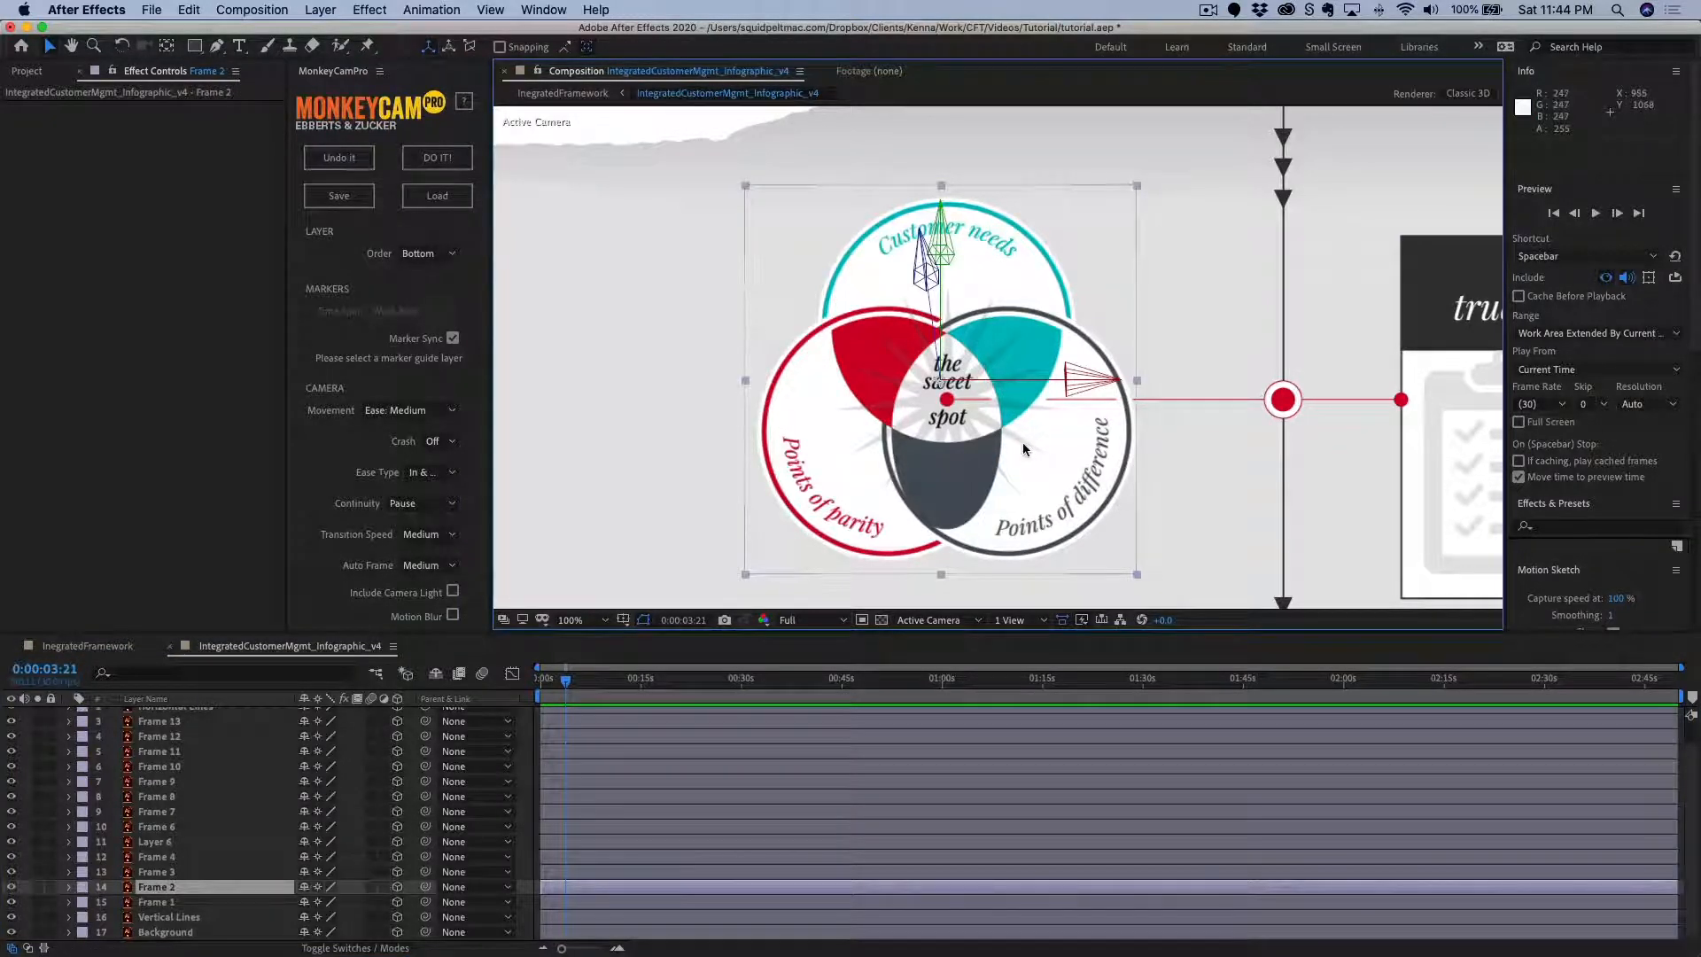
In the main composition, move the current time to 0:00:13:11 at the slide 2 marker, and reopen the nested infographic composition at Frame 2.
left_click(97, 647)
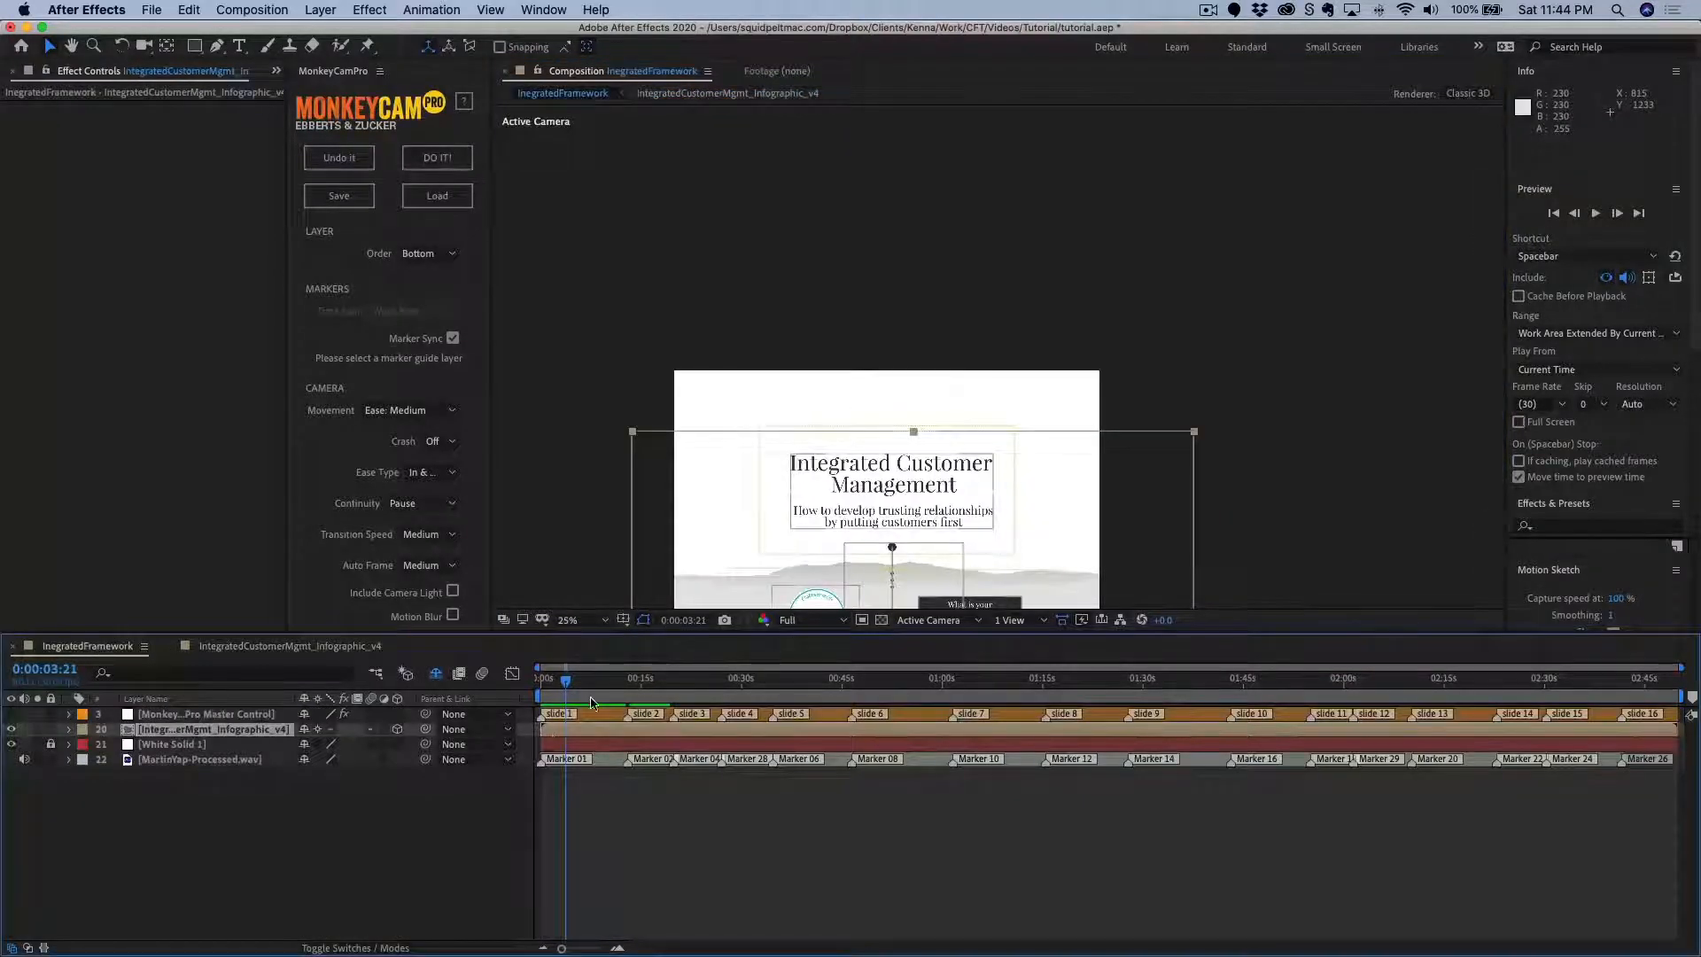
left_click_drag(567, 684, 631, 685)
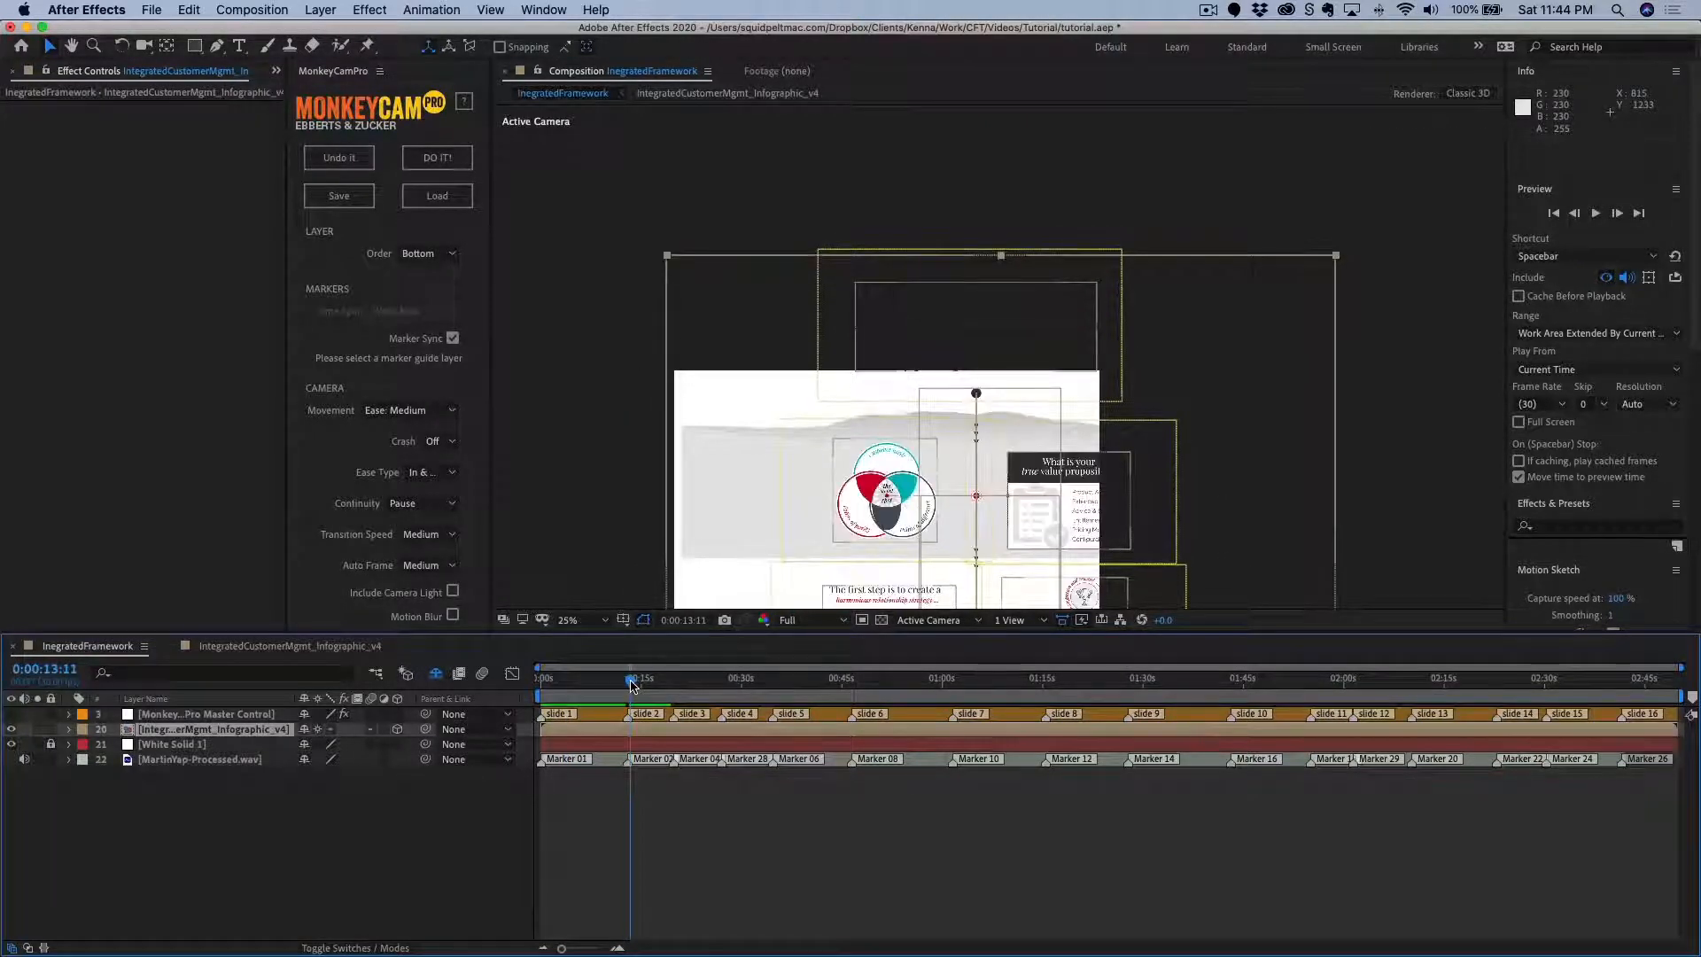
double_click(131, 732)
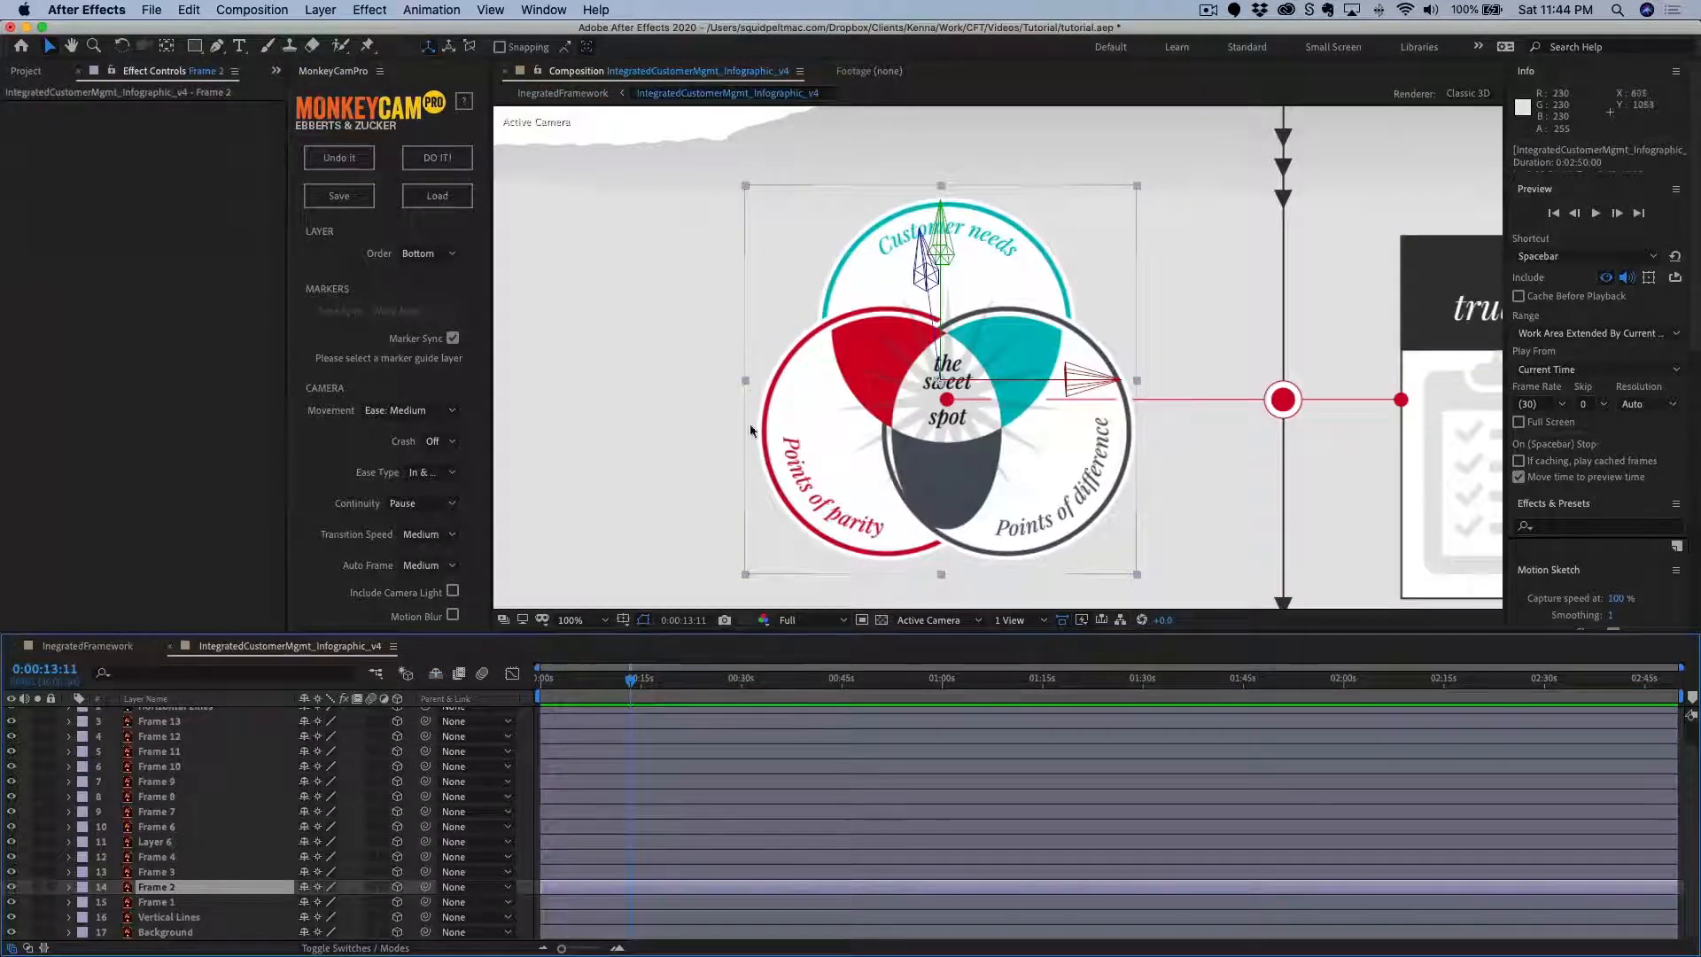
left_click(819, 439)
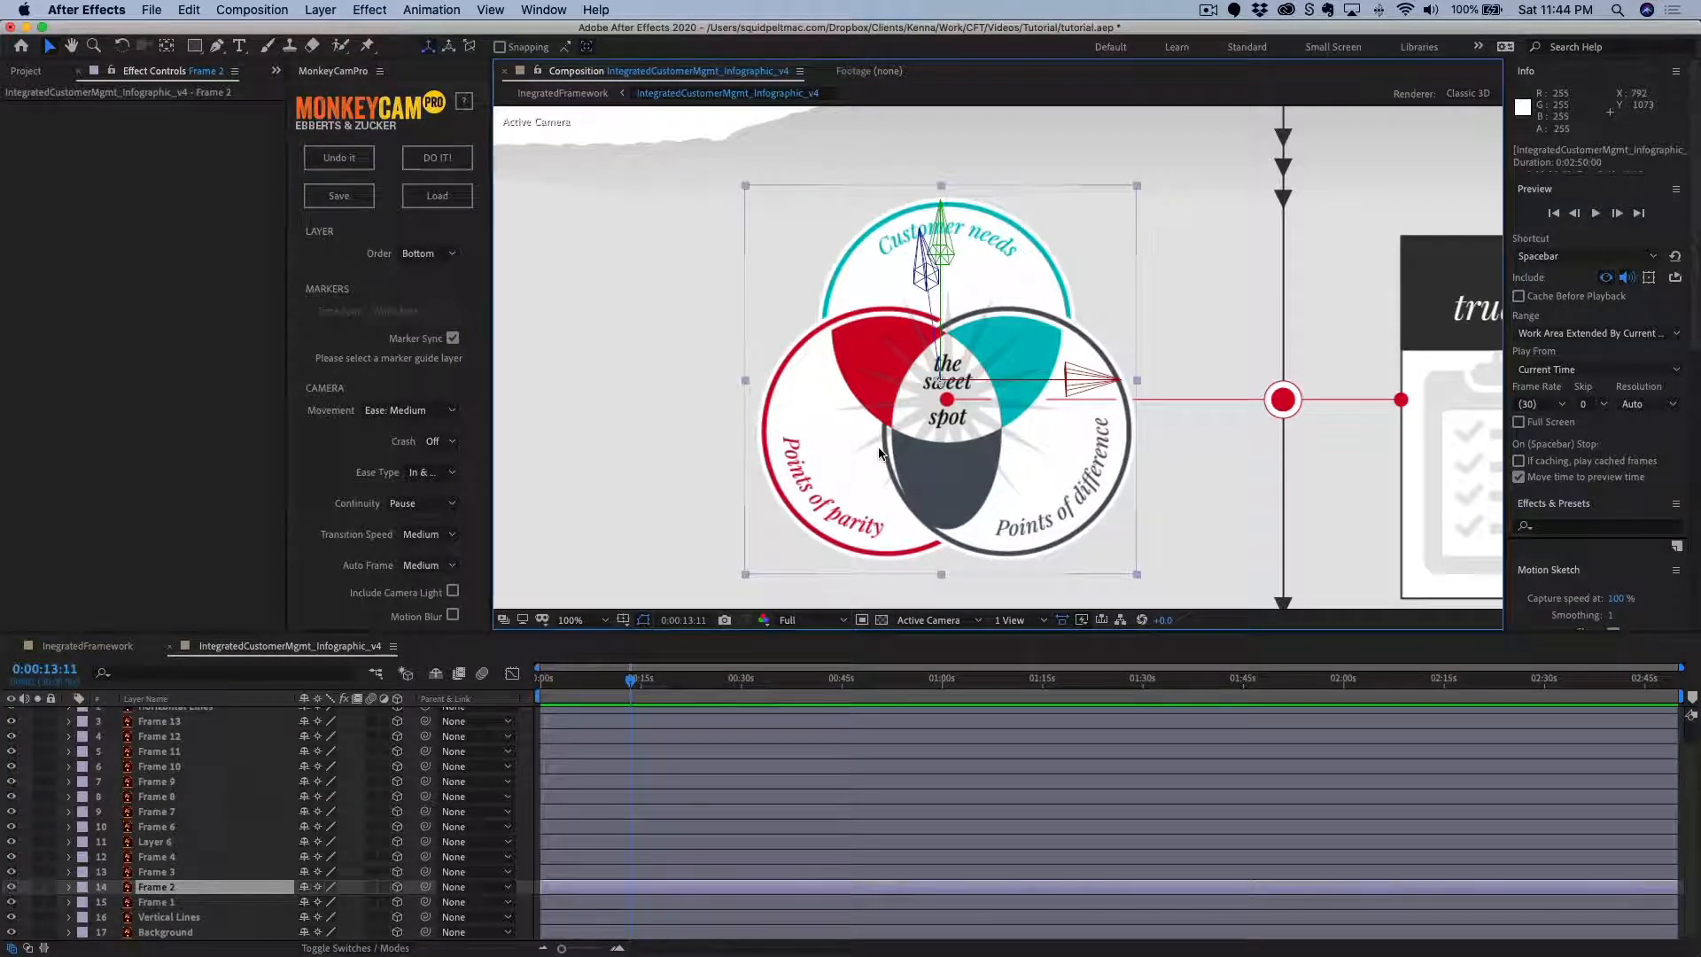
Set Frame 2's opacity to 0% and start opacity keyframing at 0:00:12:29.
key("t")
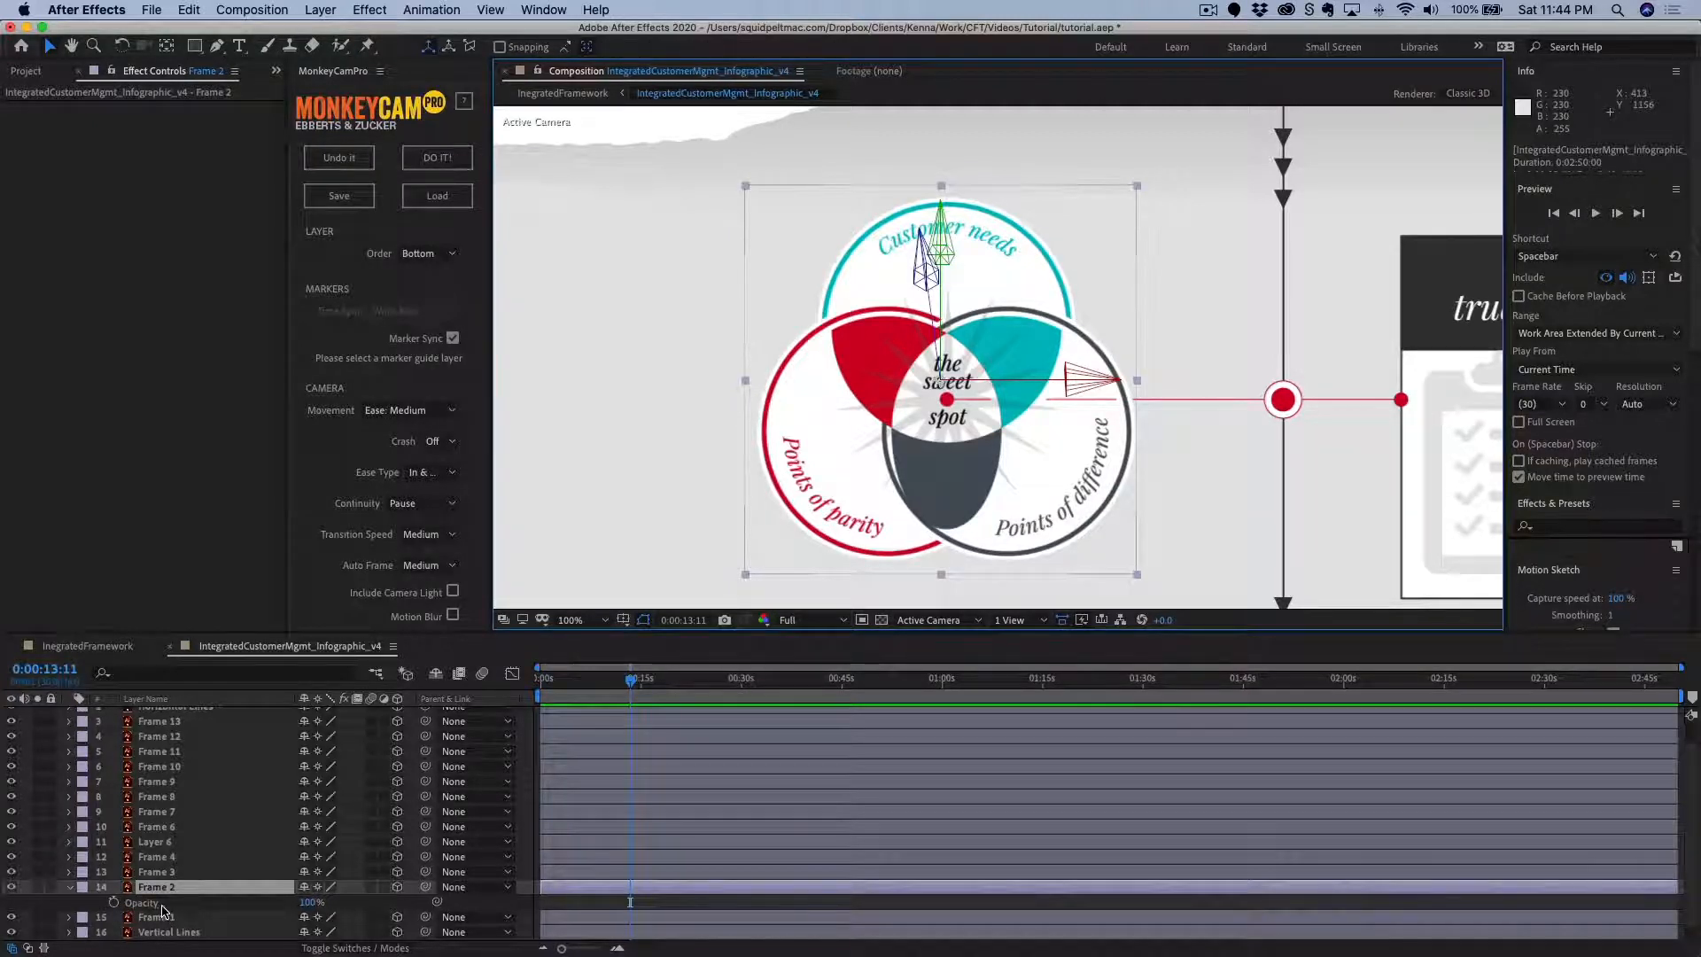
left_click_drag(304, 903, 114, 902)
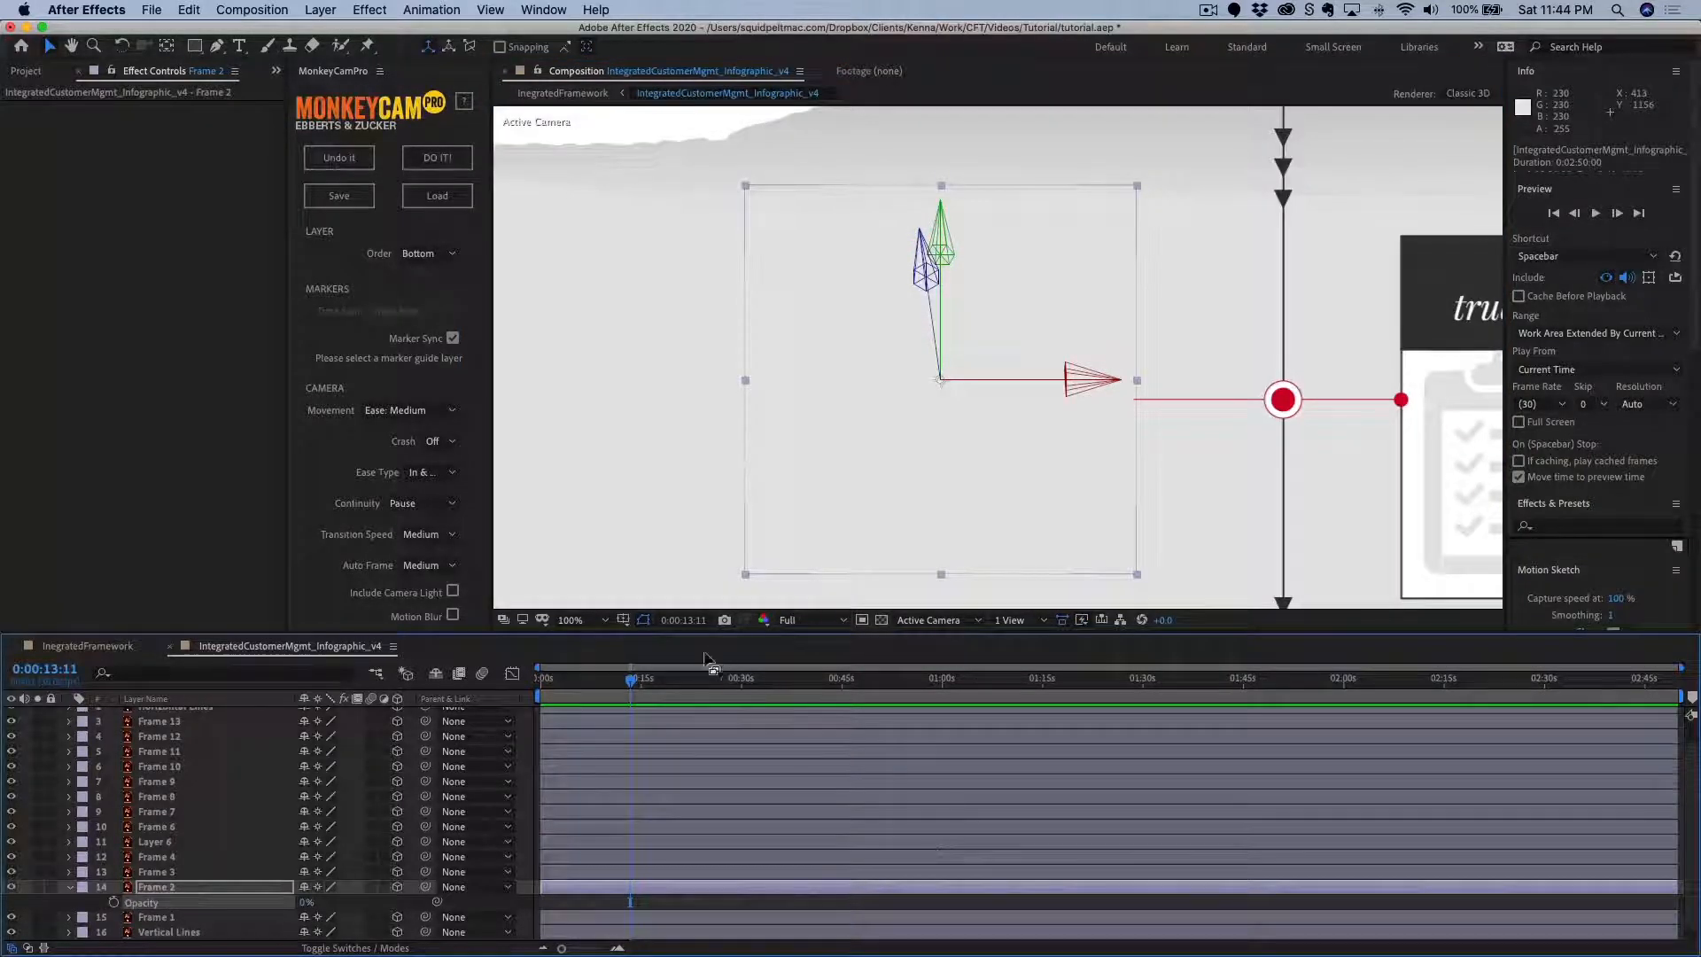
left_click_drag(634, 690, 640, 690)
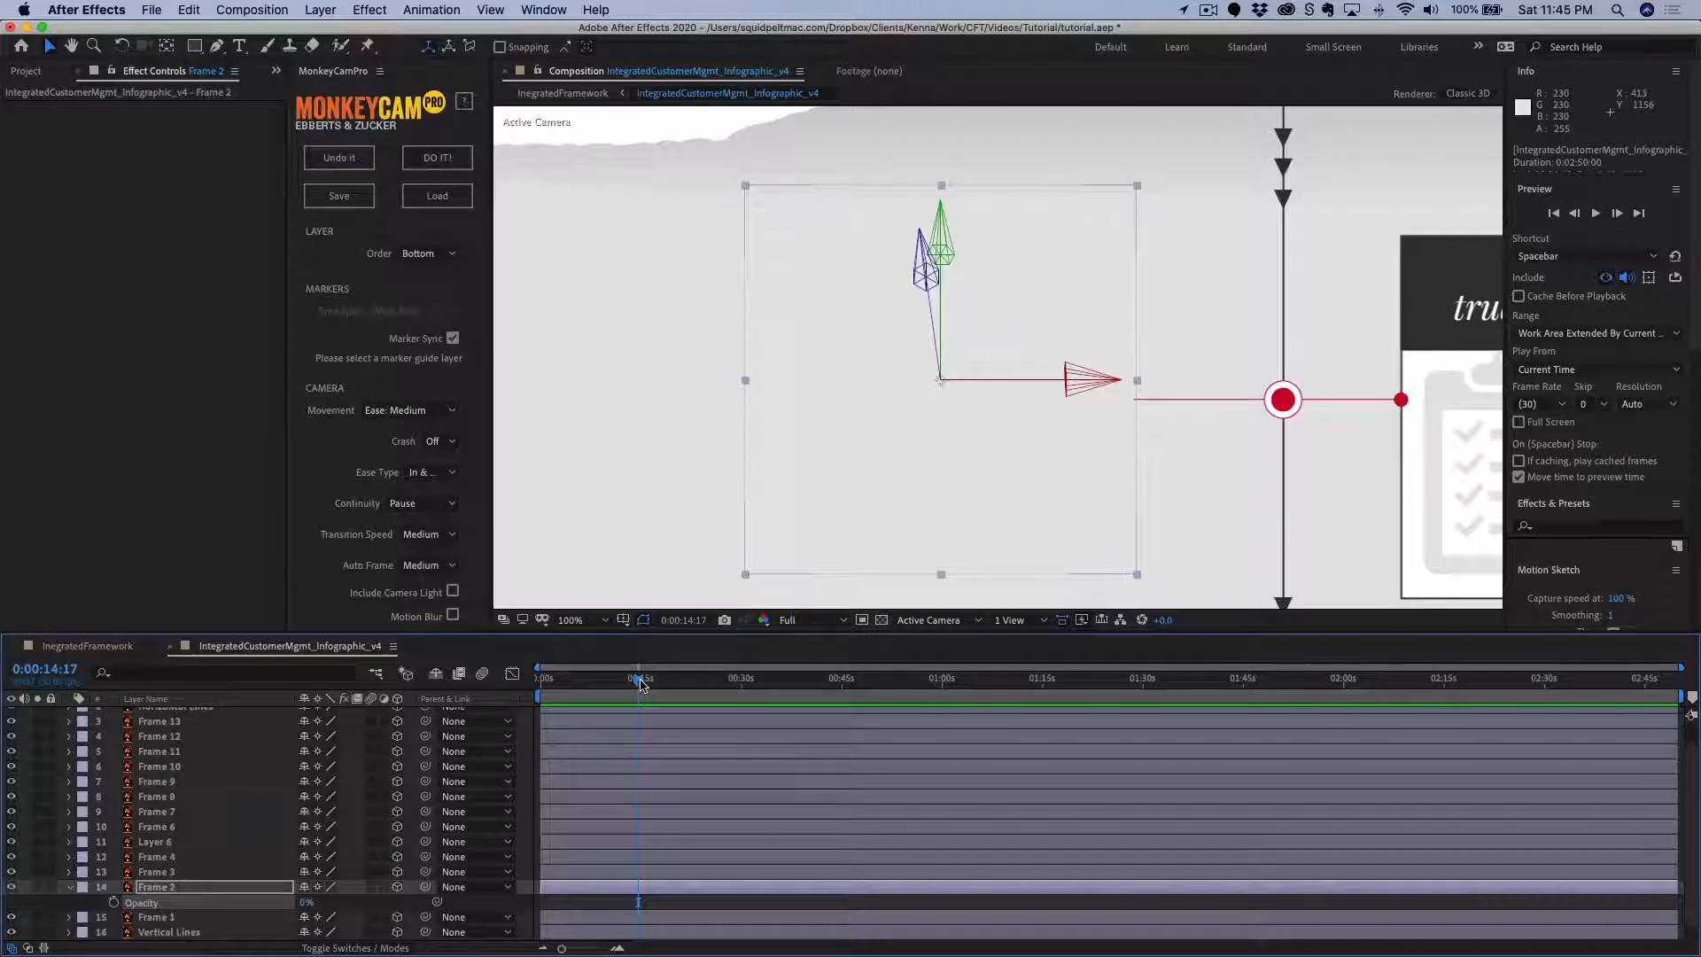
left_click_drag(634, 685, 630, 685)
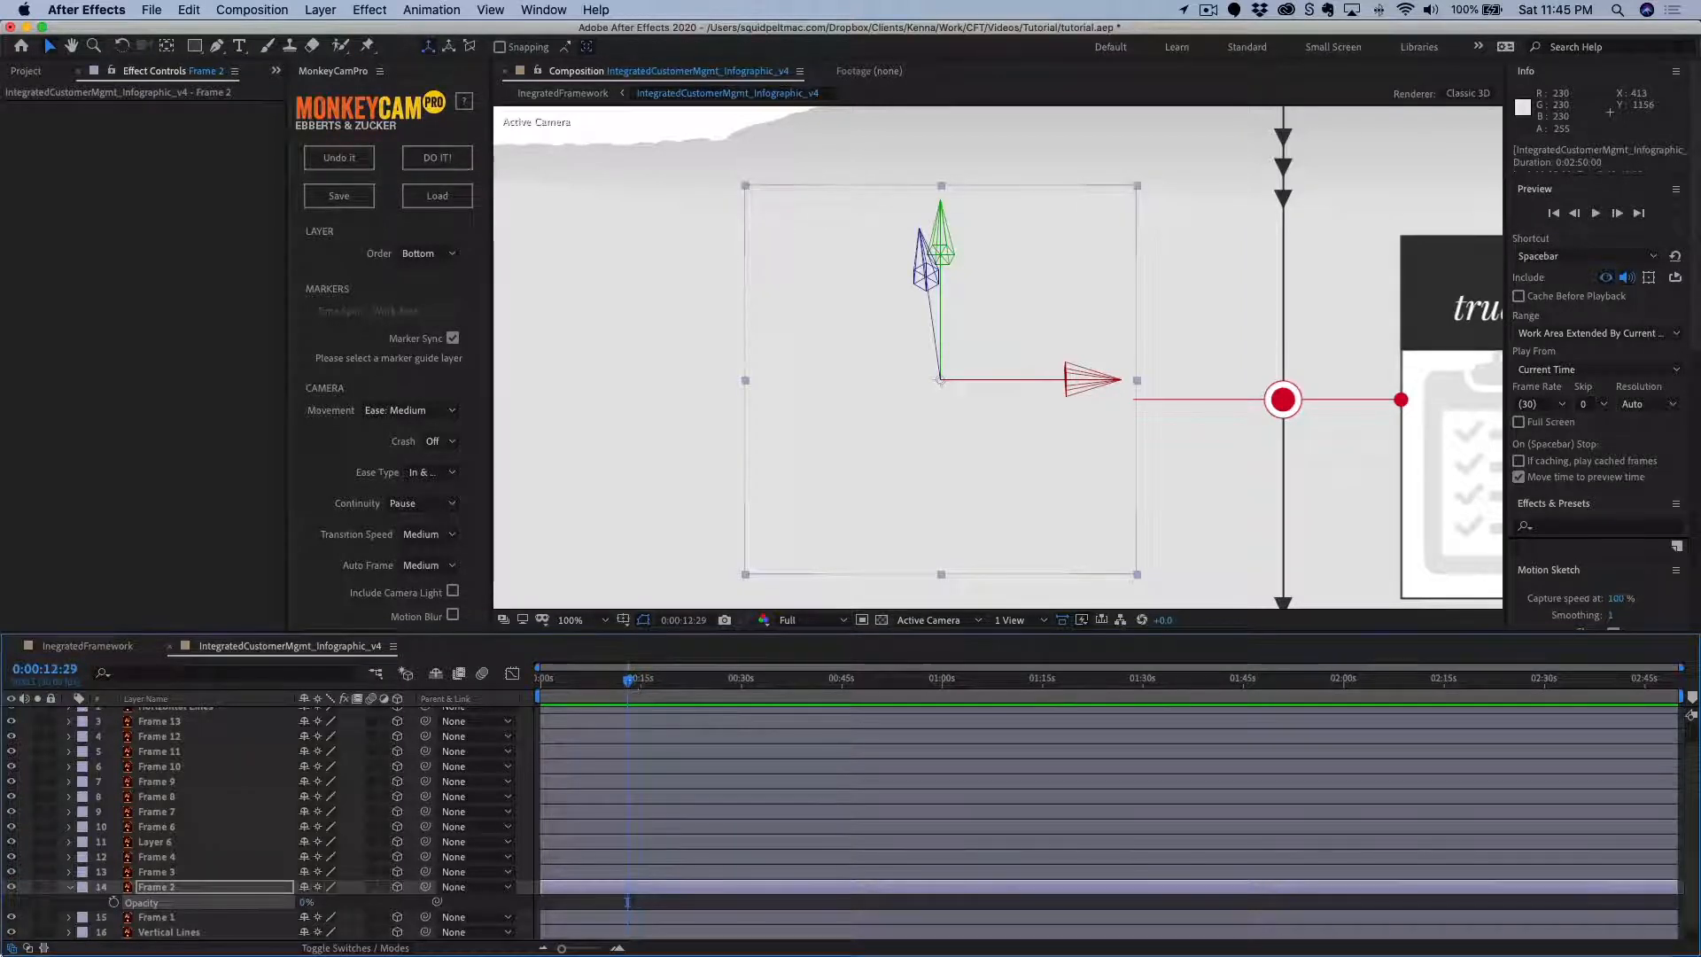
left_click(114, 903)
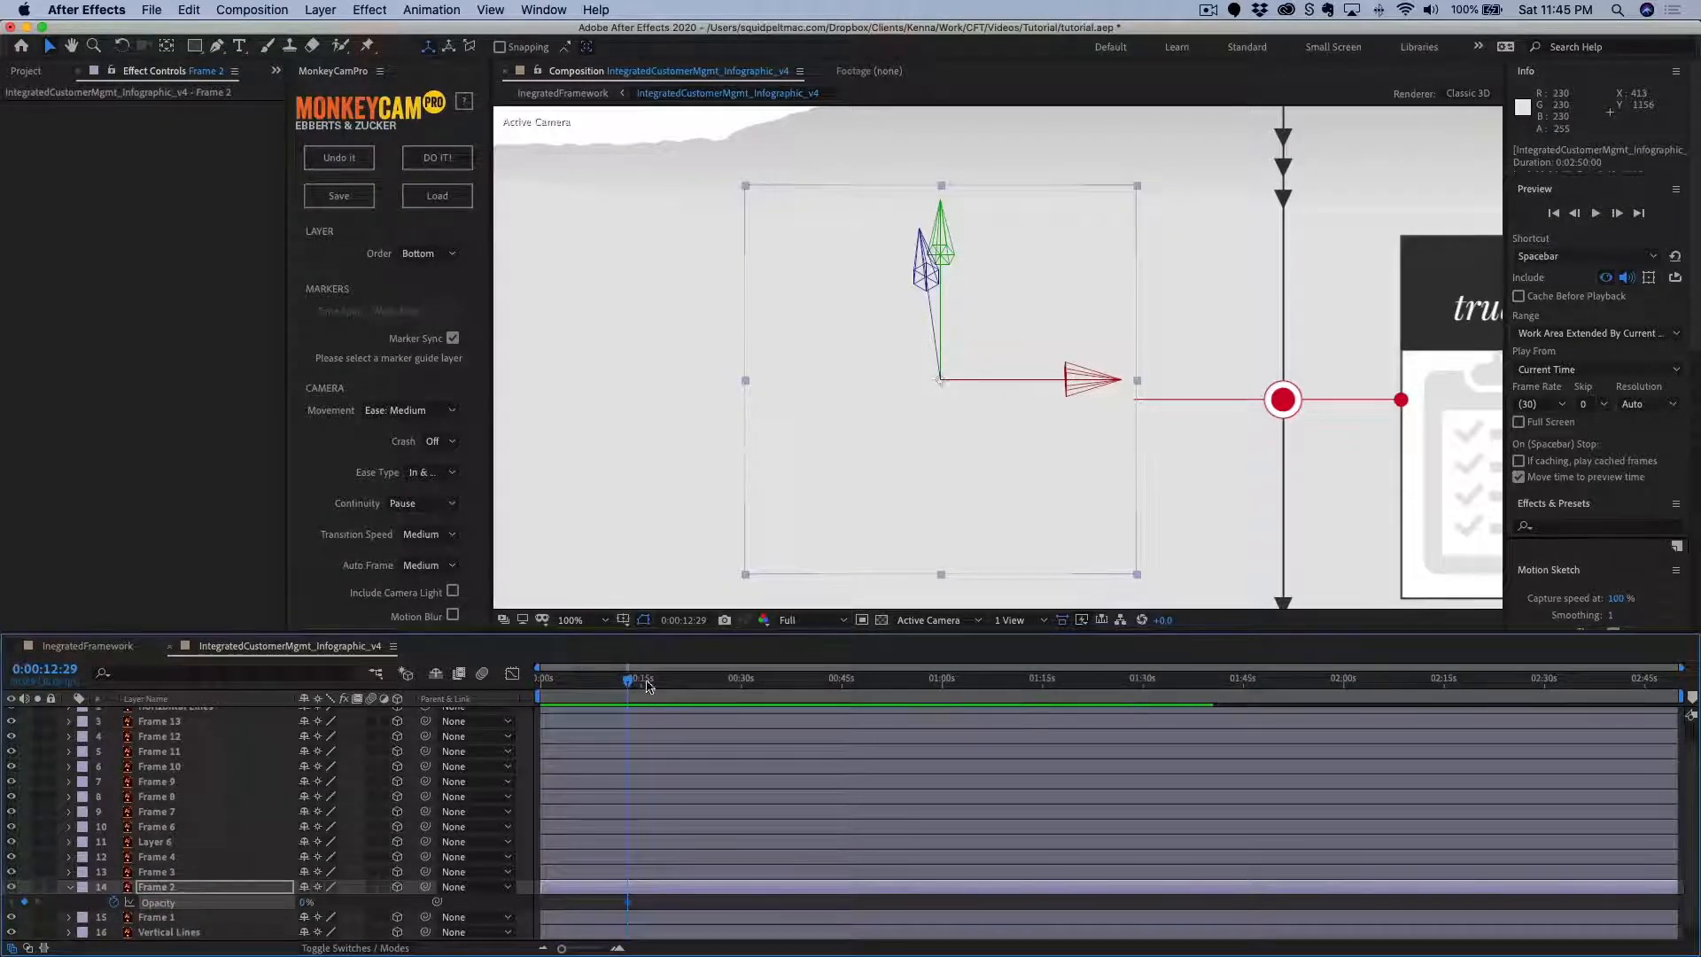
Keyframe Frame 2's opacity to 100% at 0:00:14:05 and scrub through the fade-in.
left_click_drag(631, 686, 636, 686)
left_click(306, 903)
type("10")
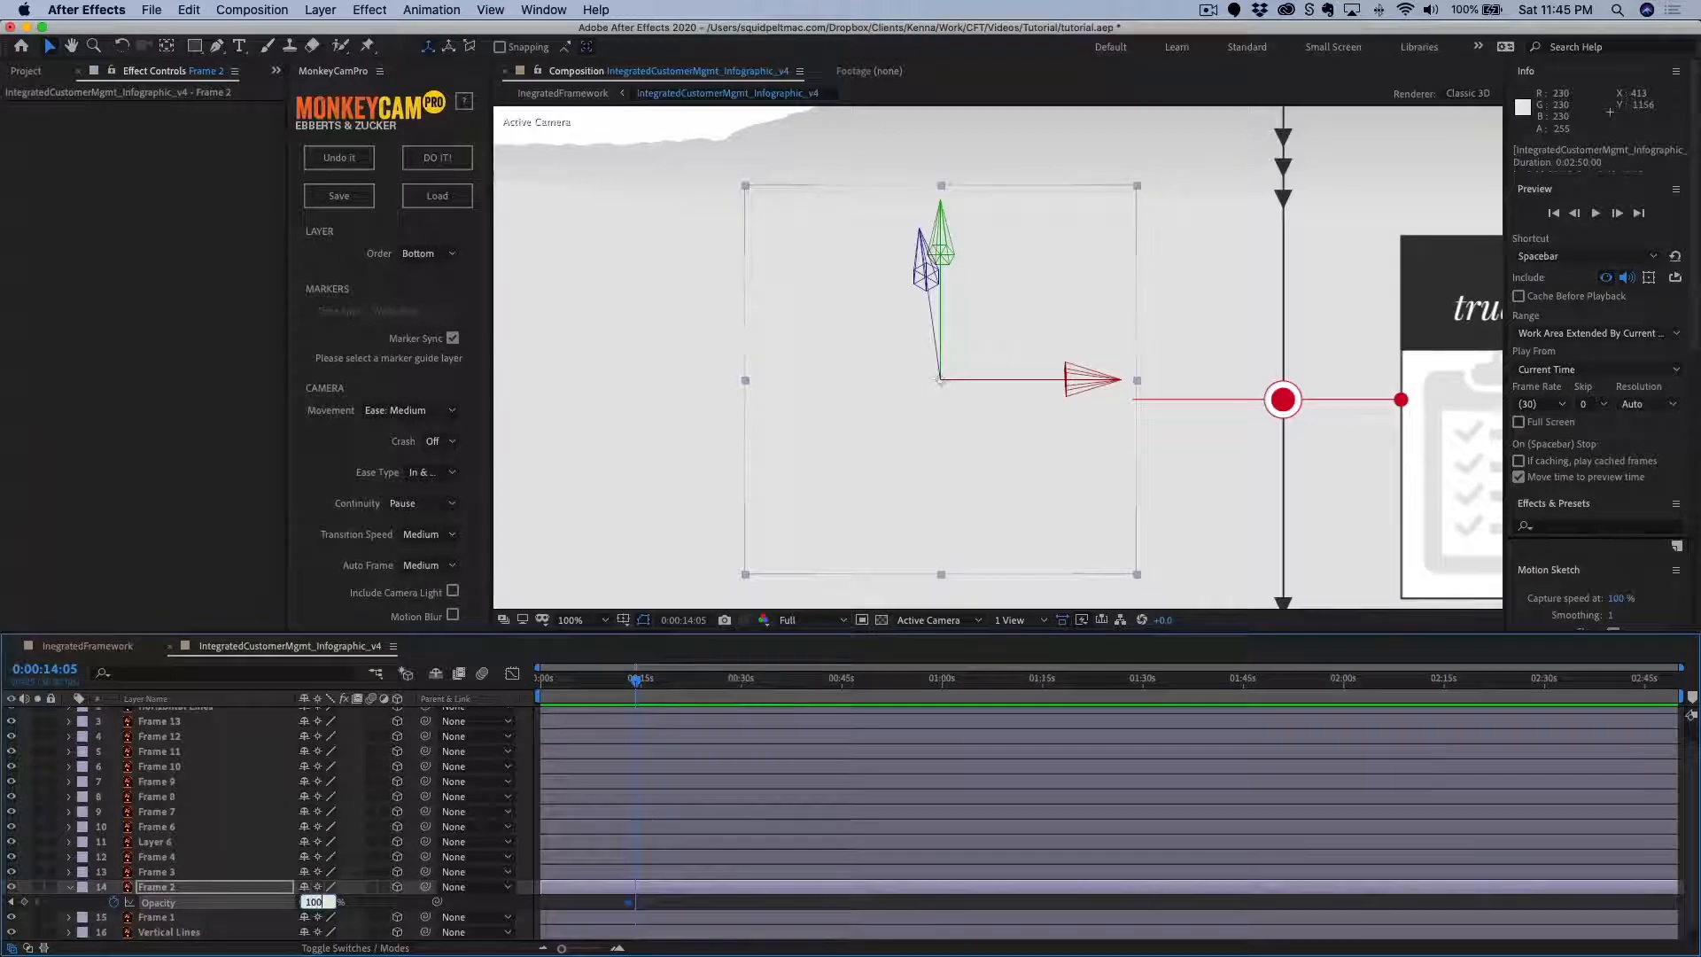
type("0")
key("Return")
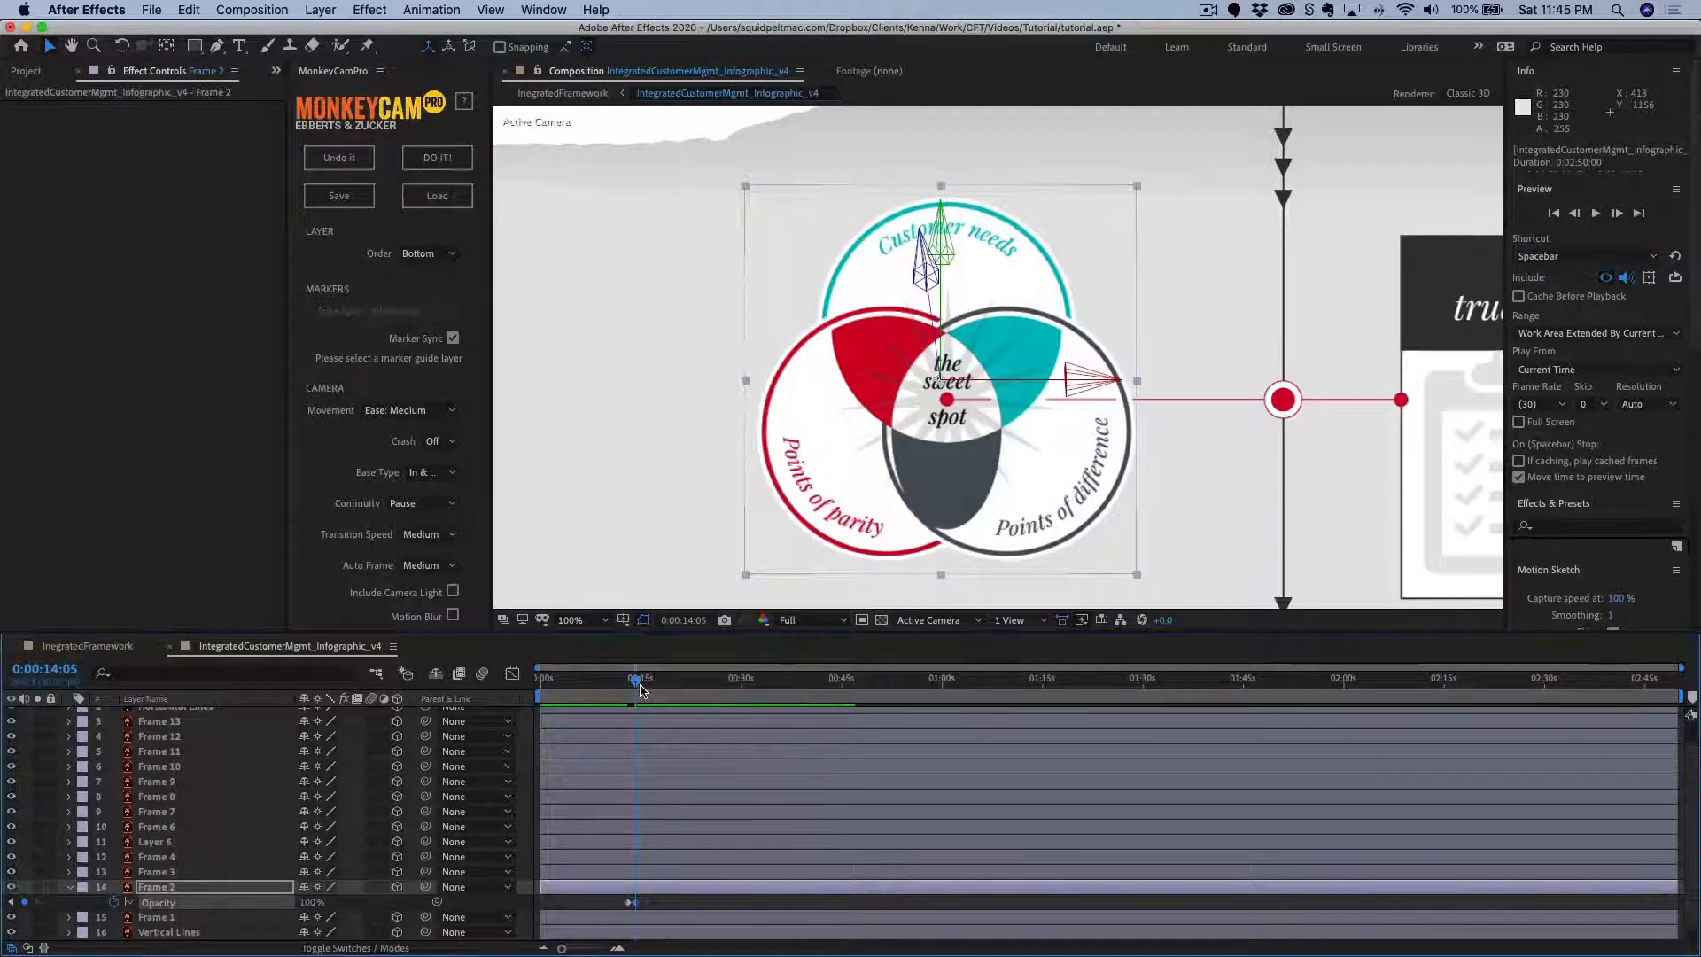
mouse_move(644, 688)
left_mouse_down()
mouse_move(622, 688)
mouse_move(638, 686)
left_mouse_up()
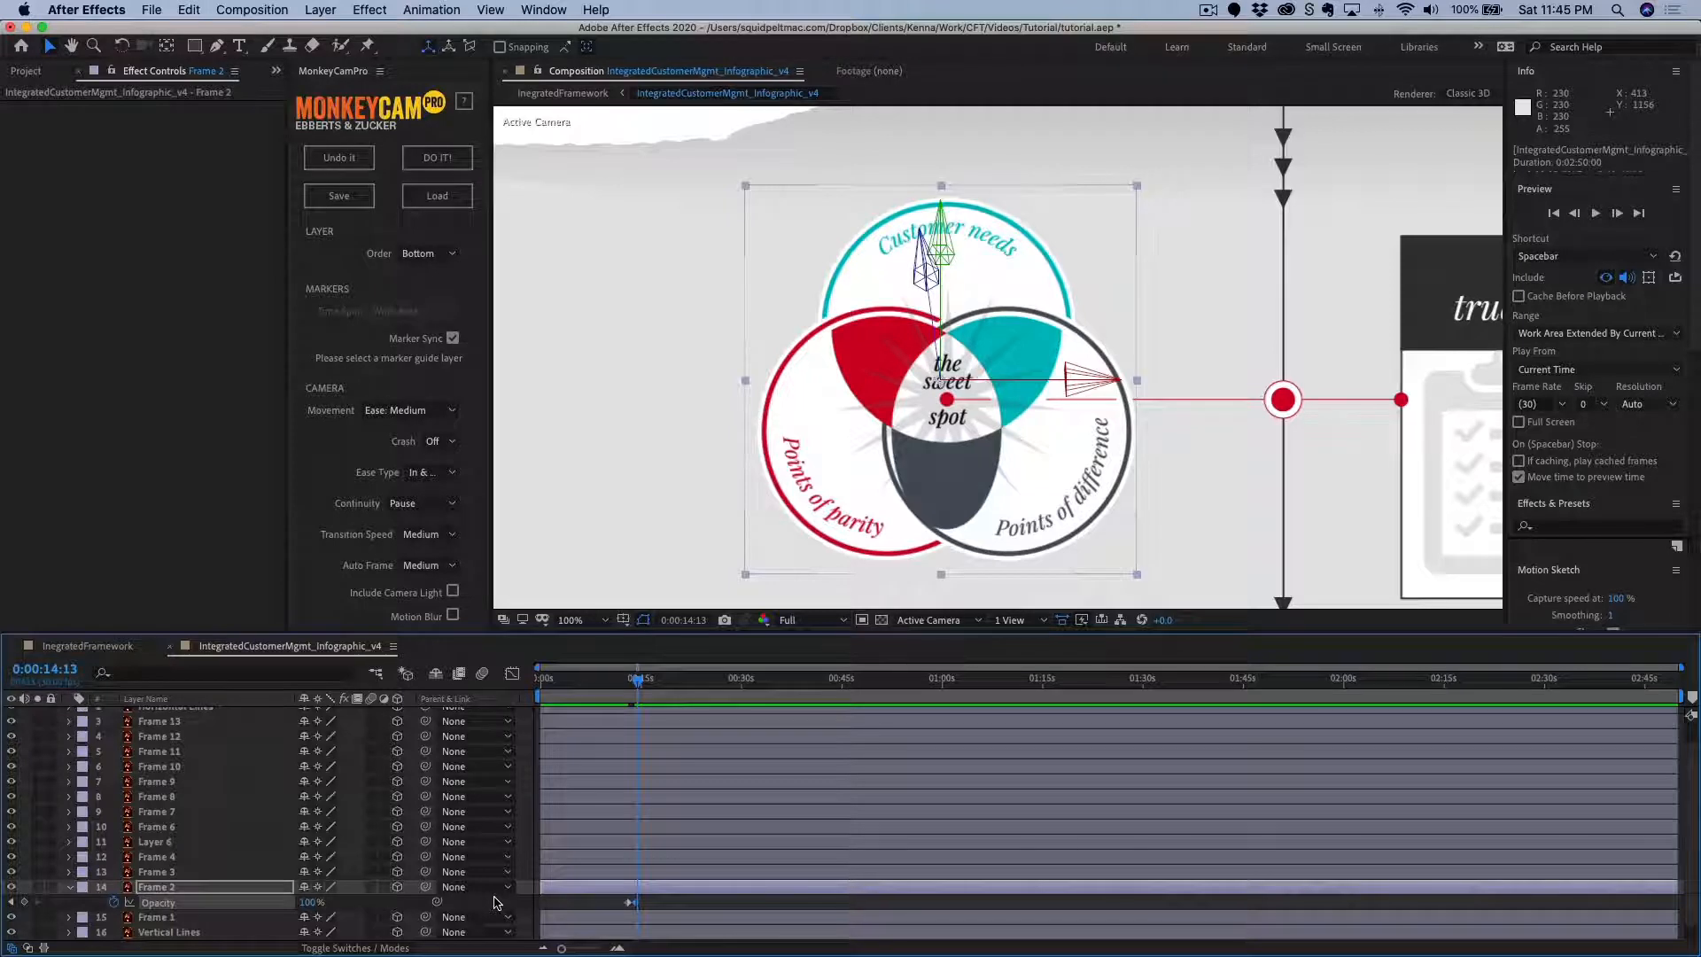
Try out Z and Y rotation changes on Frame 2, restoring each to zero.
key("r")
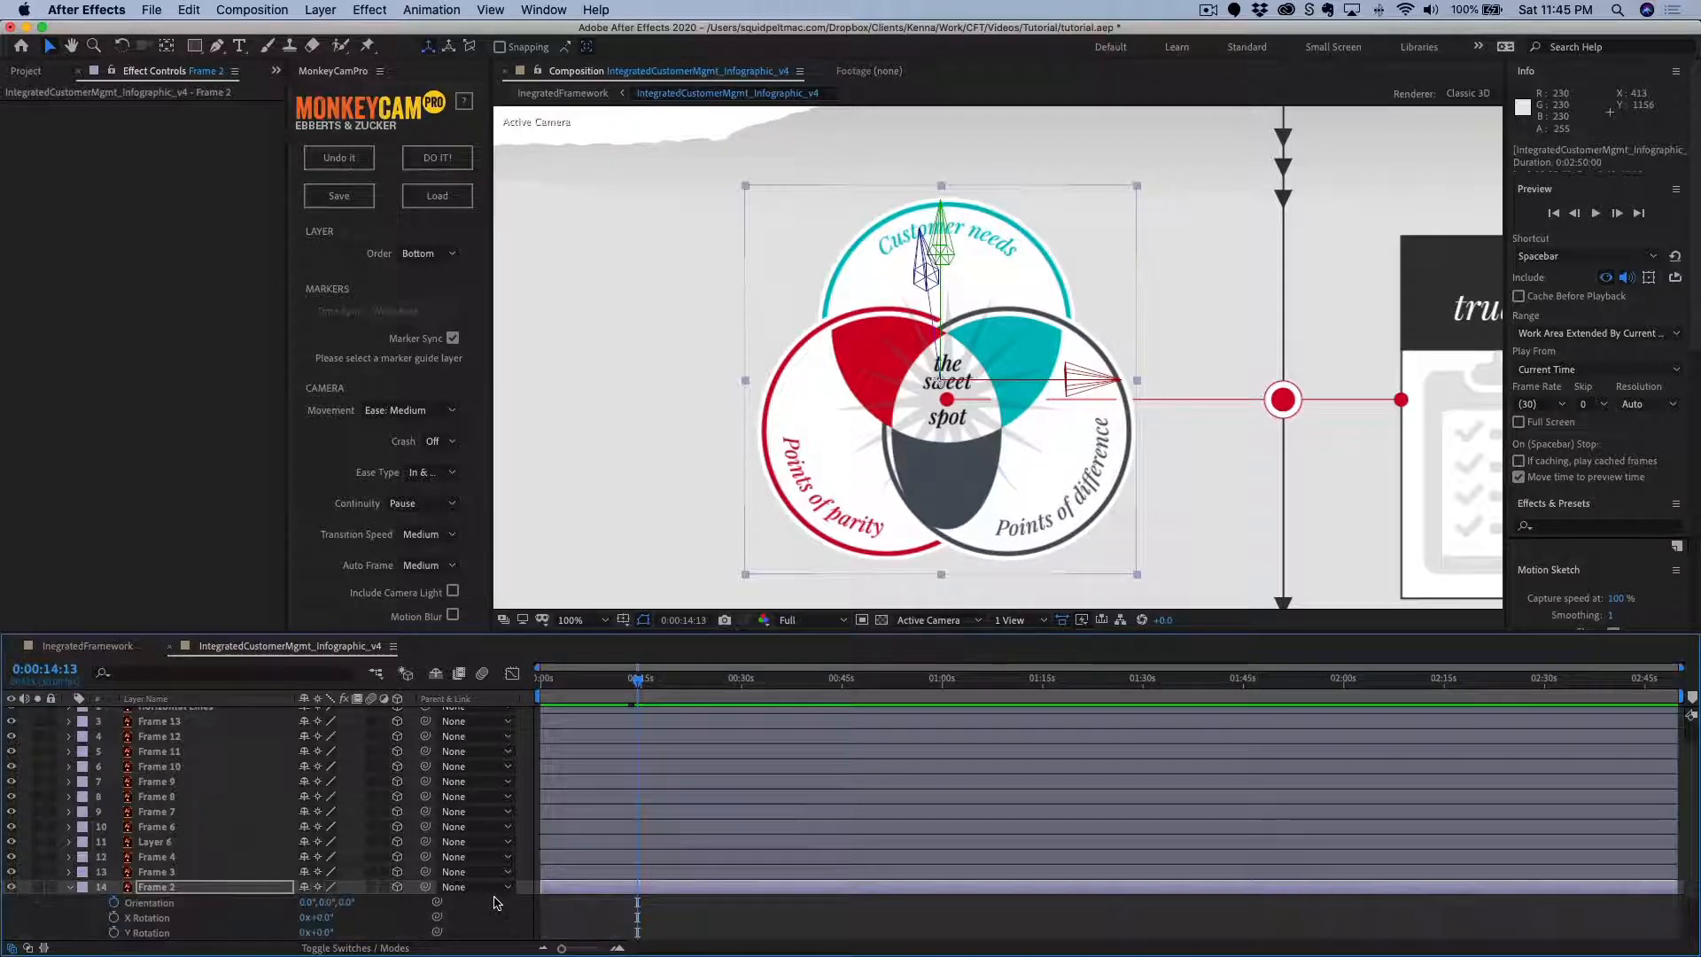
scroll(716, 858, "down", 2)
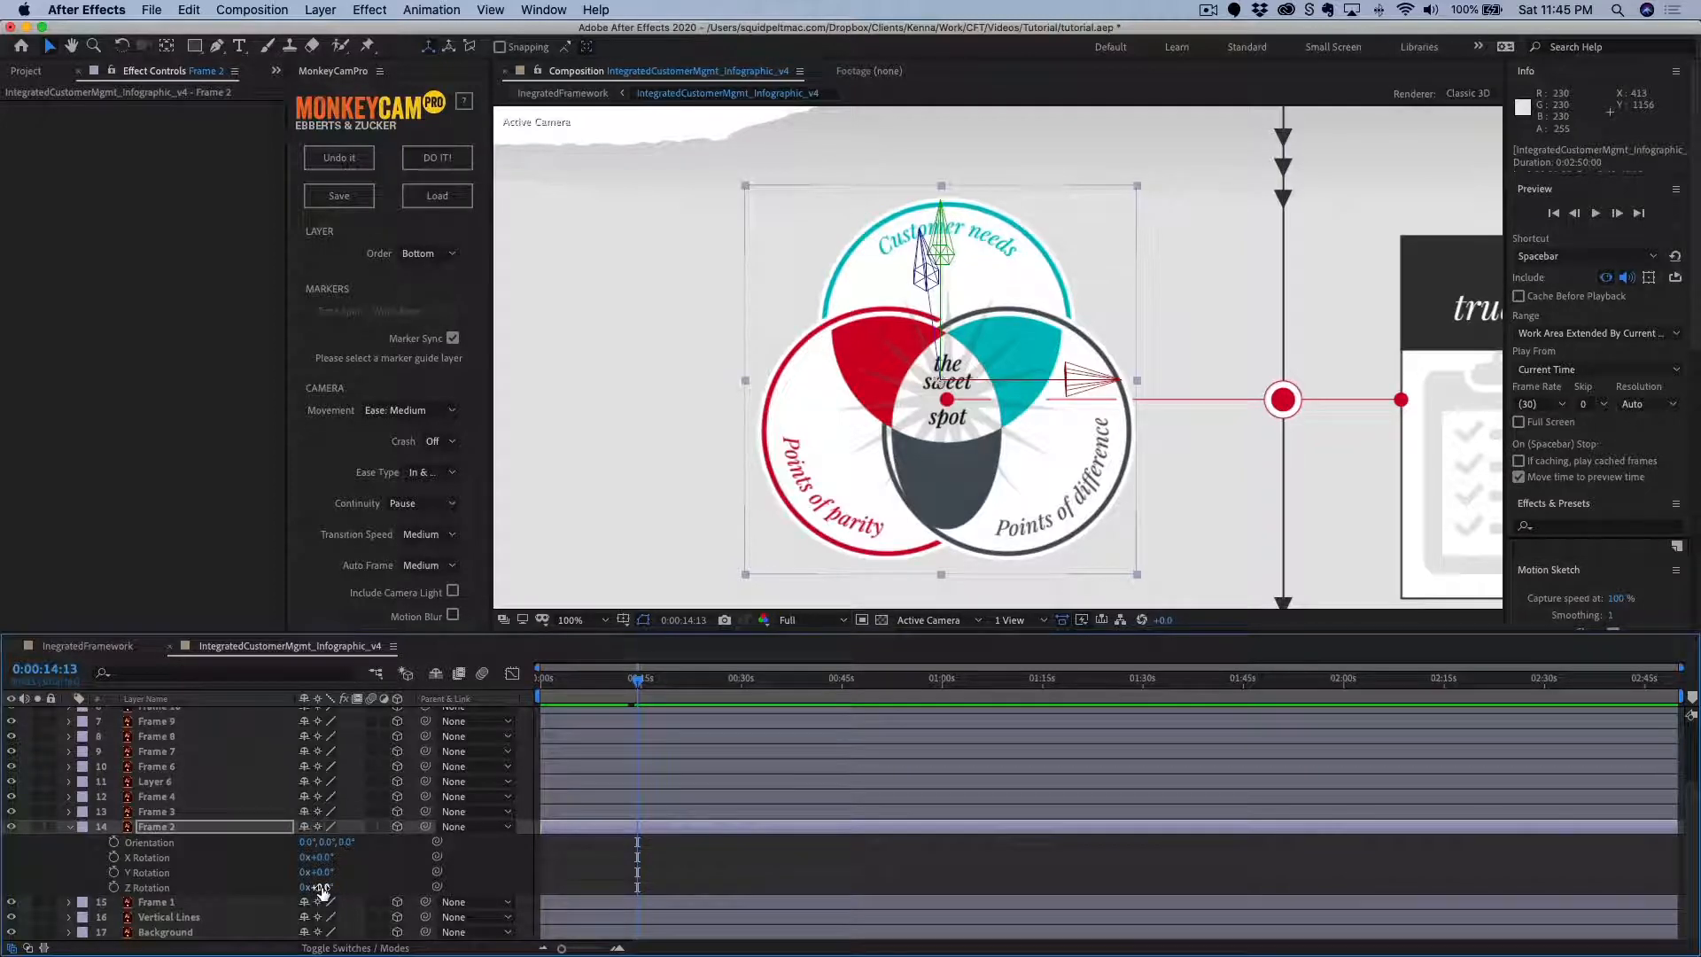
left_click_drag(322, 891, 327, 875)
key("super+z")
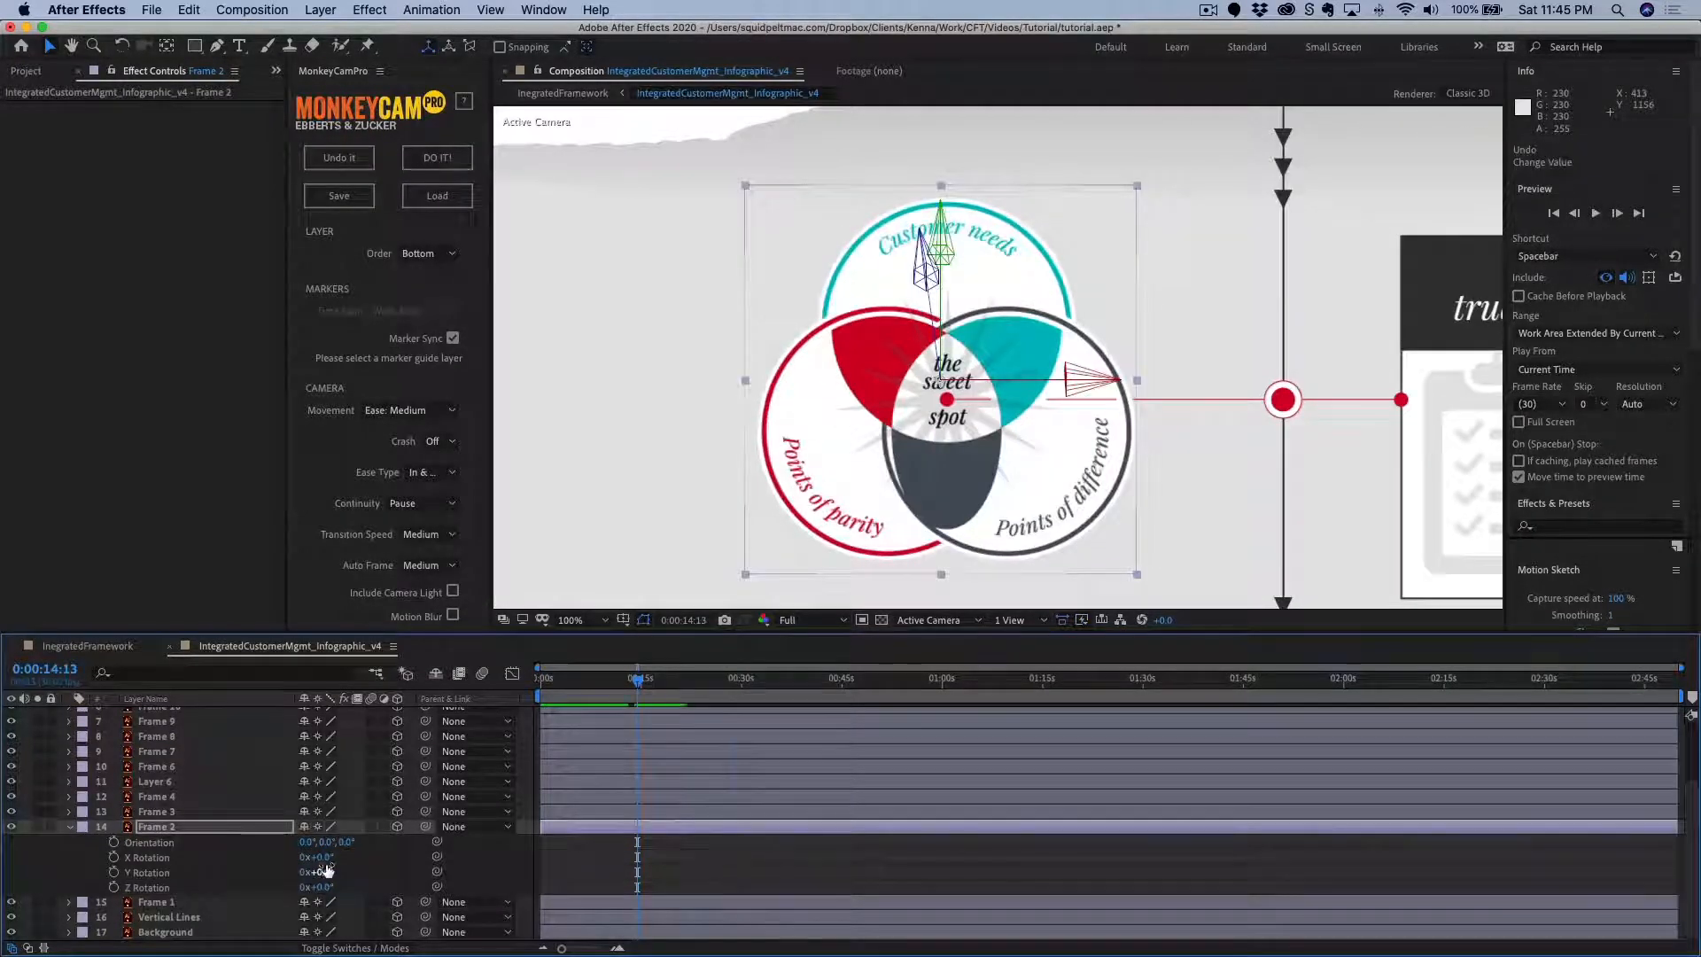
mouse_move(323, 871)
left_mouse_down()
mouse_move(229, 860)
mouse_move(311, 856)
left_mouse_up()
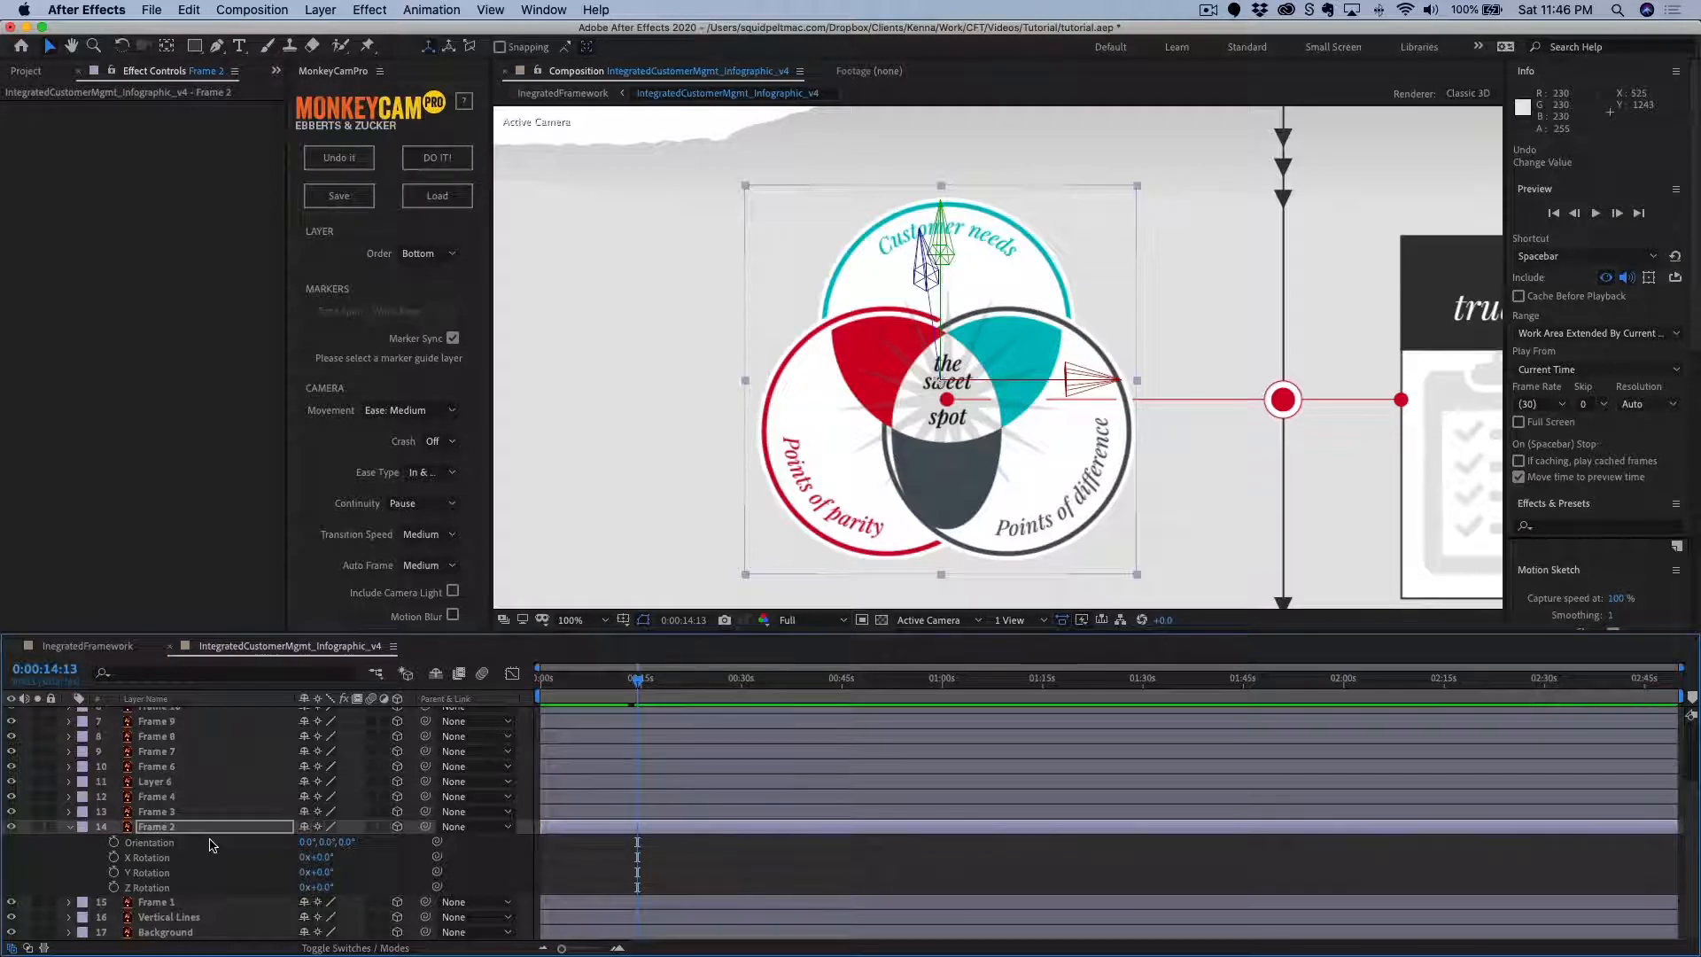
Try shifting Frame 2's position toward the camera and rotating it about 2° around Y, and undo these changes.
key("p")
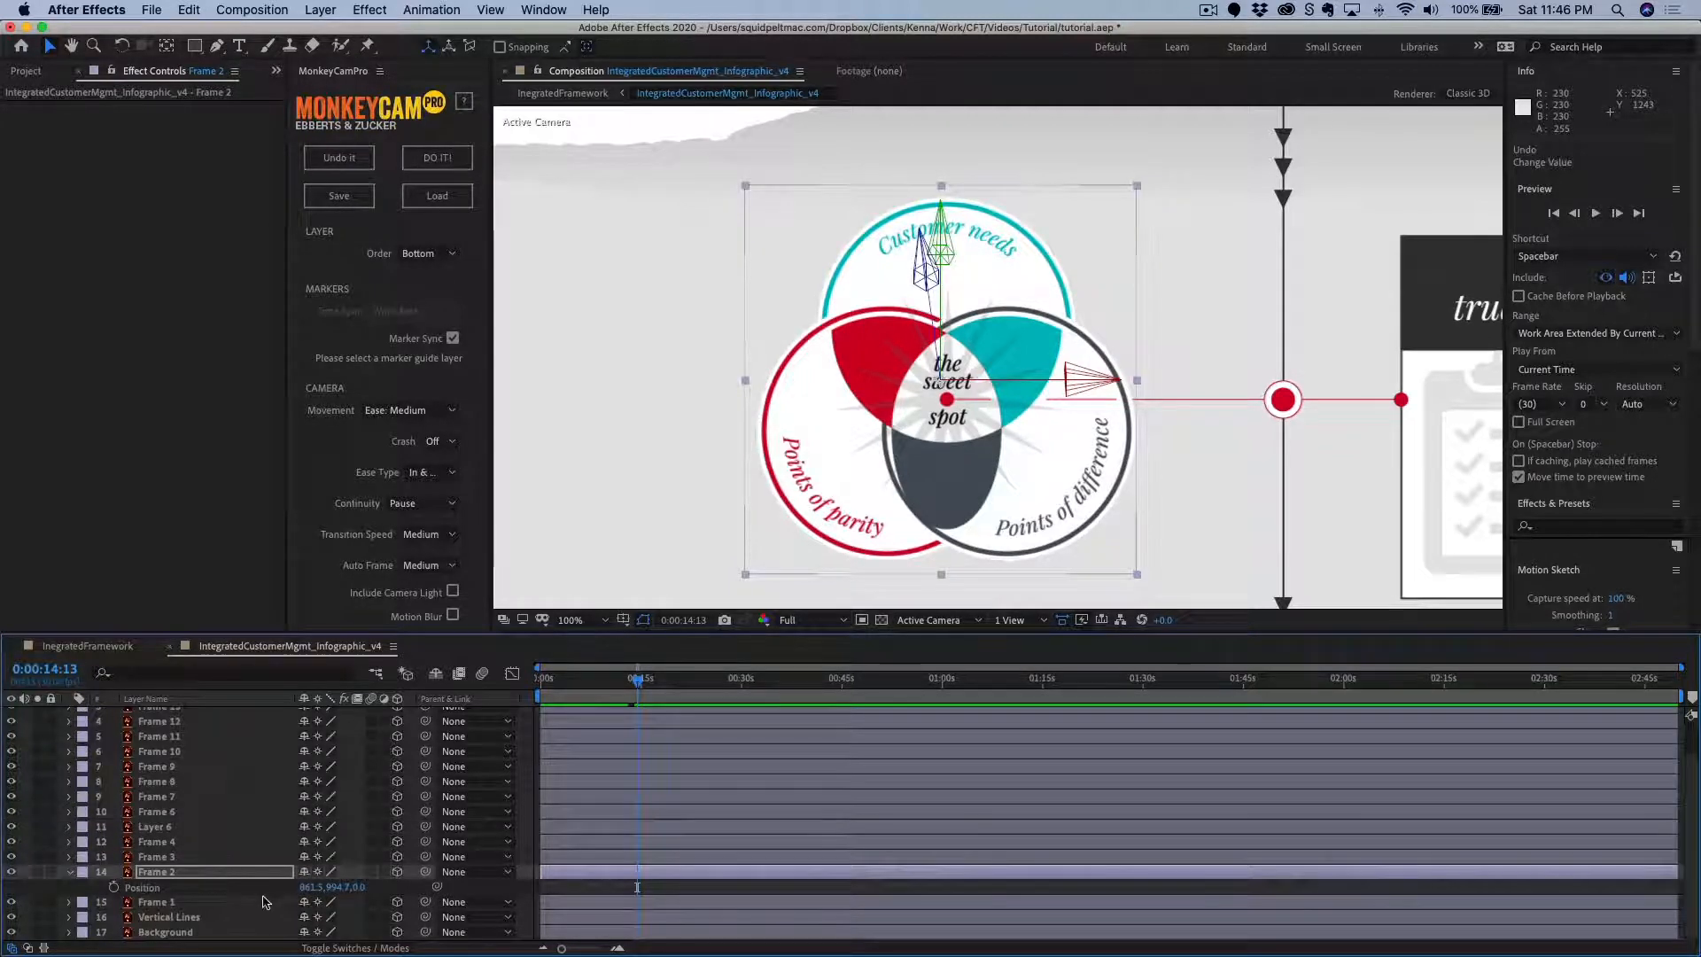
left_click_drag(307, 890, 198, 892)
left_click_drag(335, 890, 459, 878)
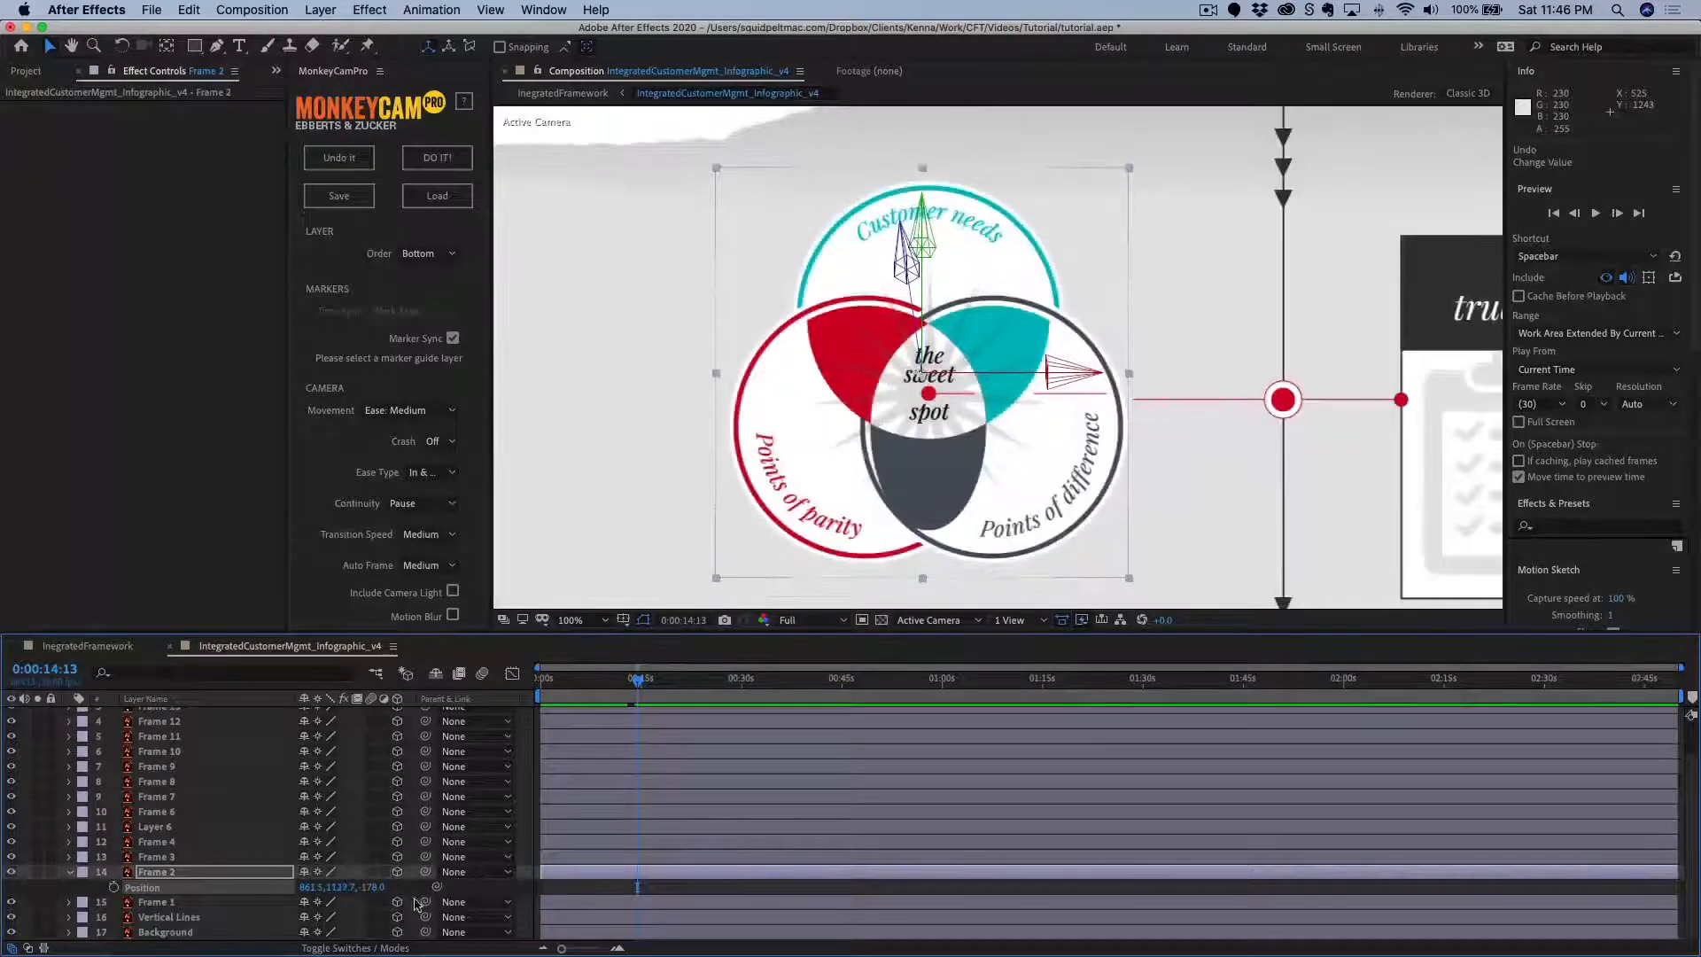
key("r")
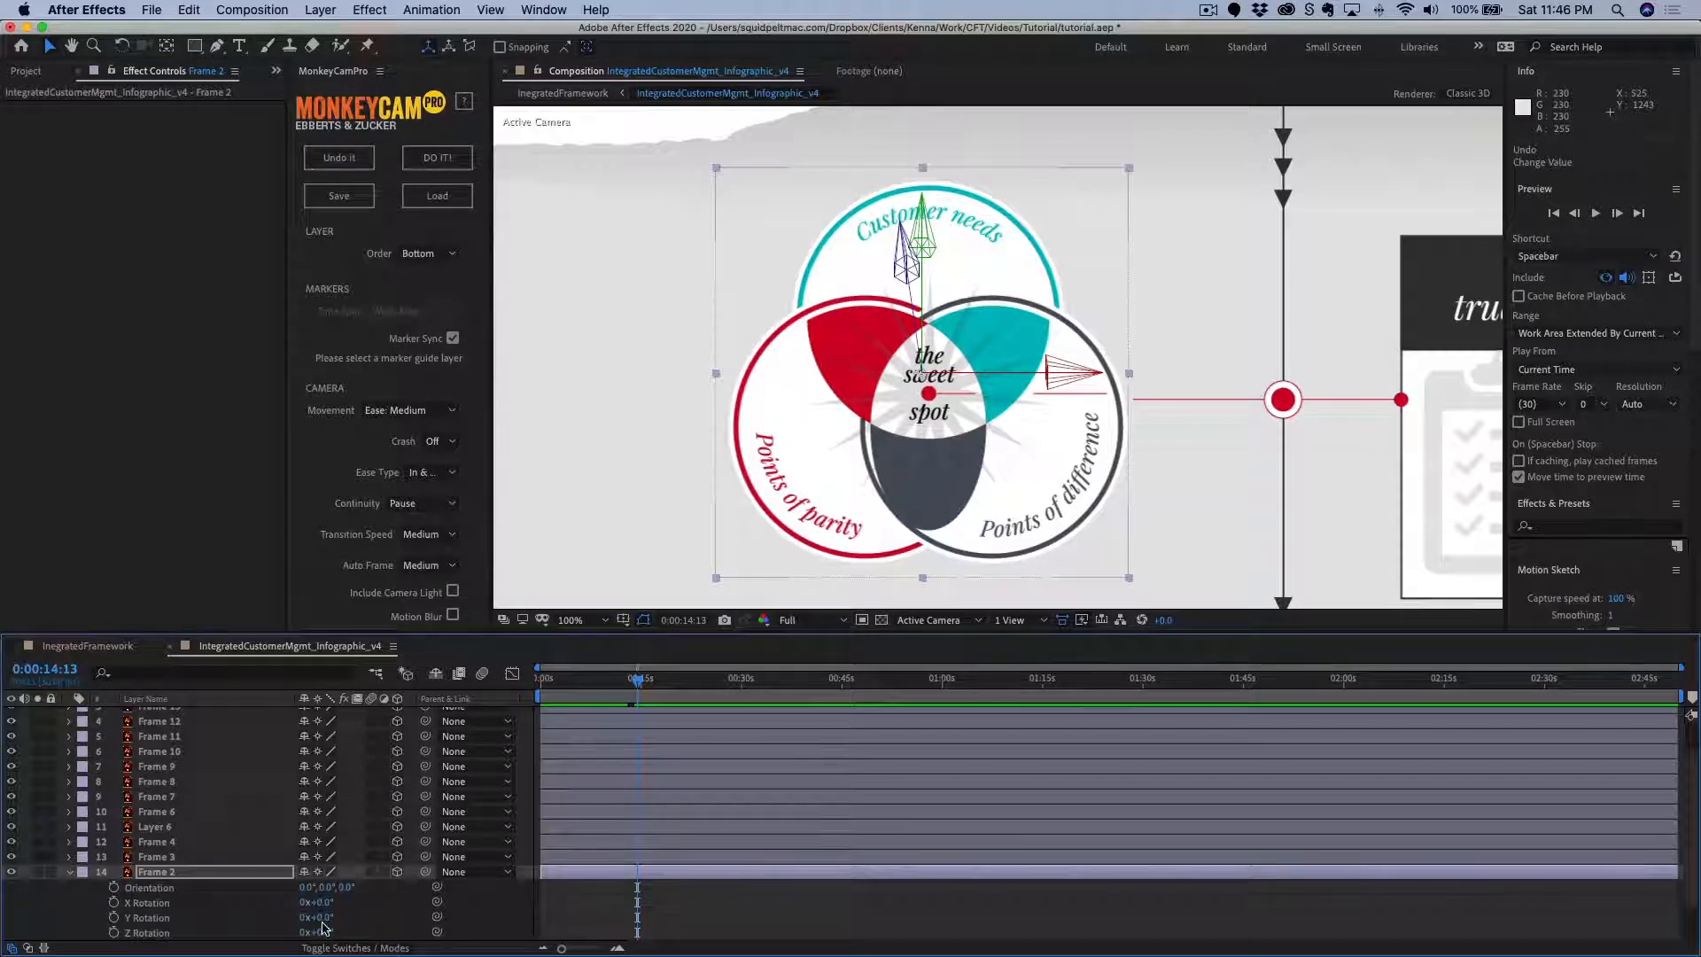
left_click_drag(319, 917, 303, 887)
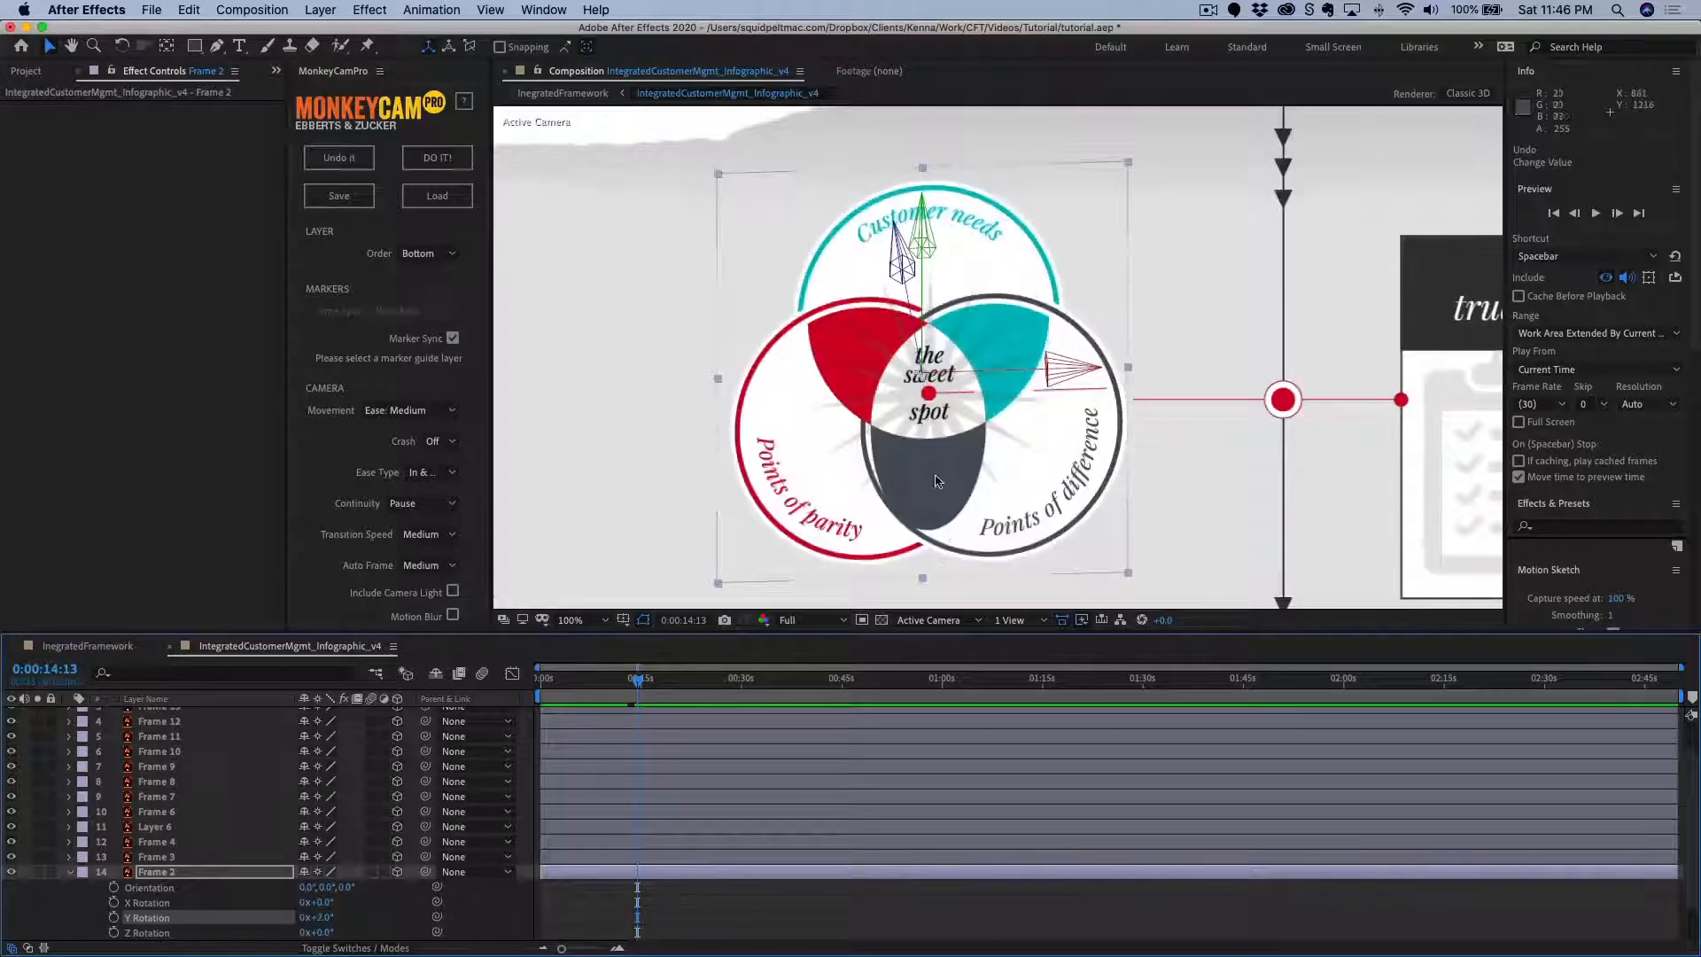
scroll(1276, 523, "down", 10)
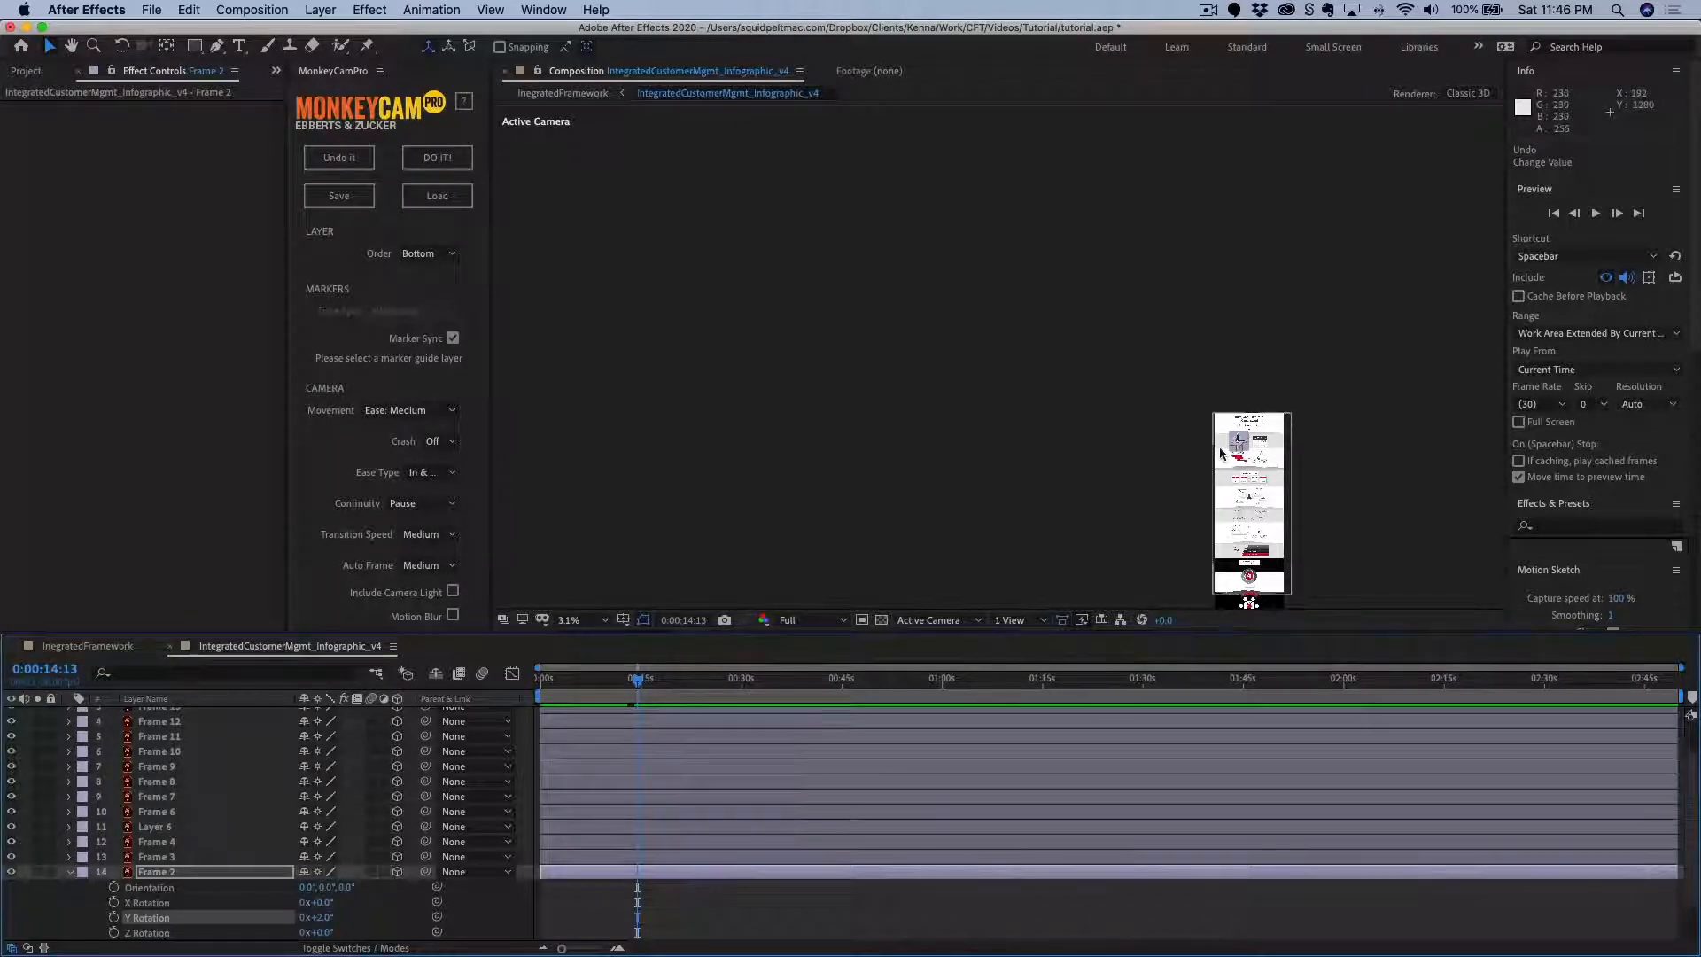
key("super+z")
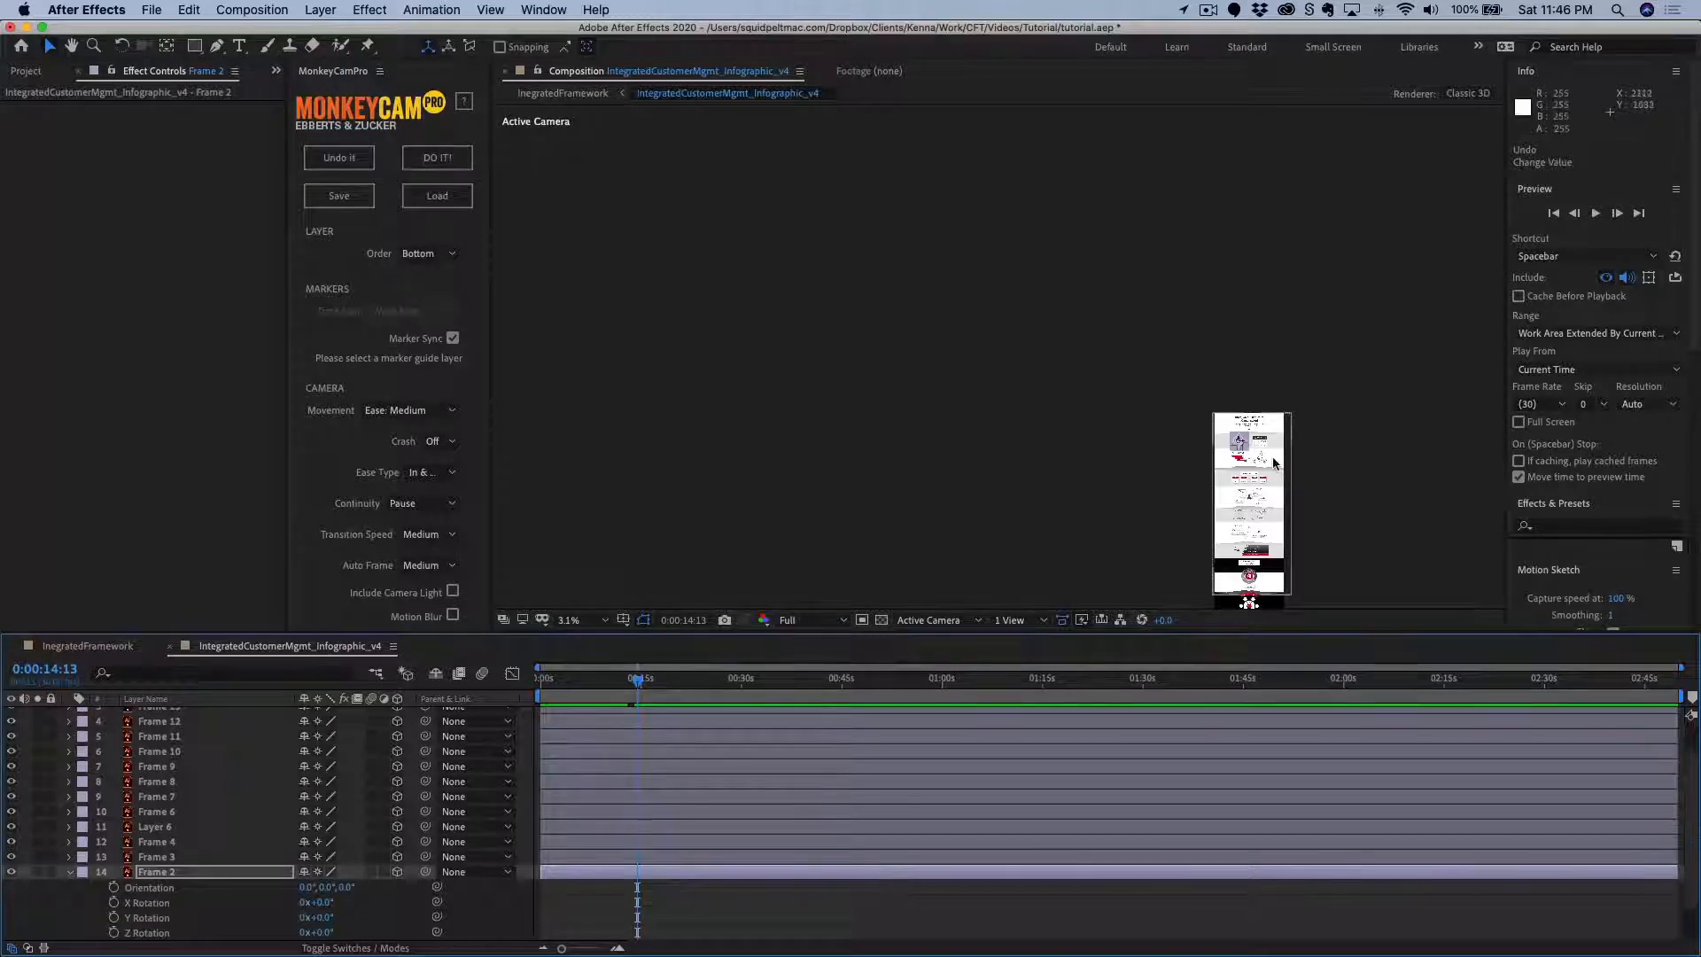
Reframe the Venn diagram at 50% zoom and add a Z Rotation keyframe to Frame 2 at 0:00:12:29.
scroll(1273, 456, "up", 6)
key("space")
left_click_drag(790, 273, 852, 375)
key("space")
key("space")
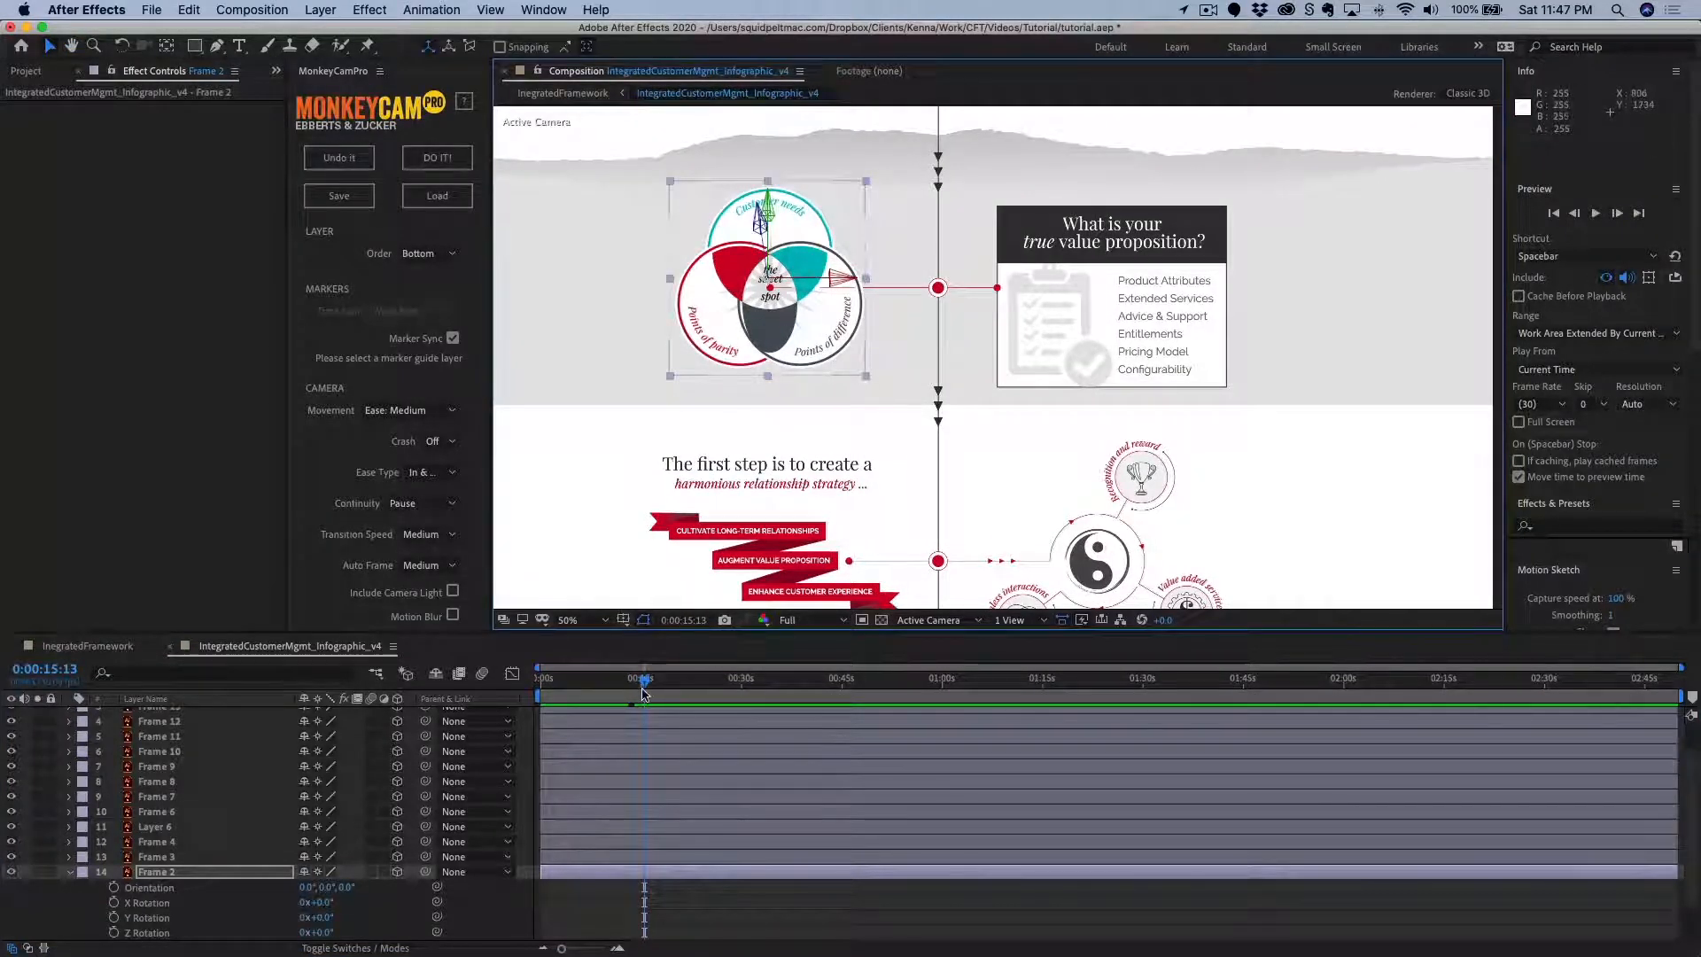
left_click_drag(628, 685, 625, 685)
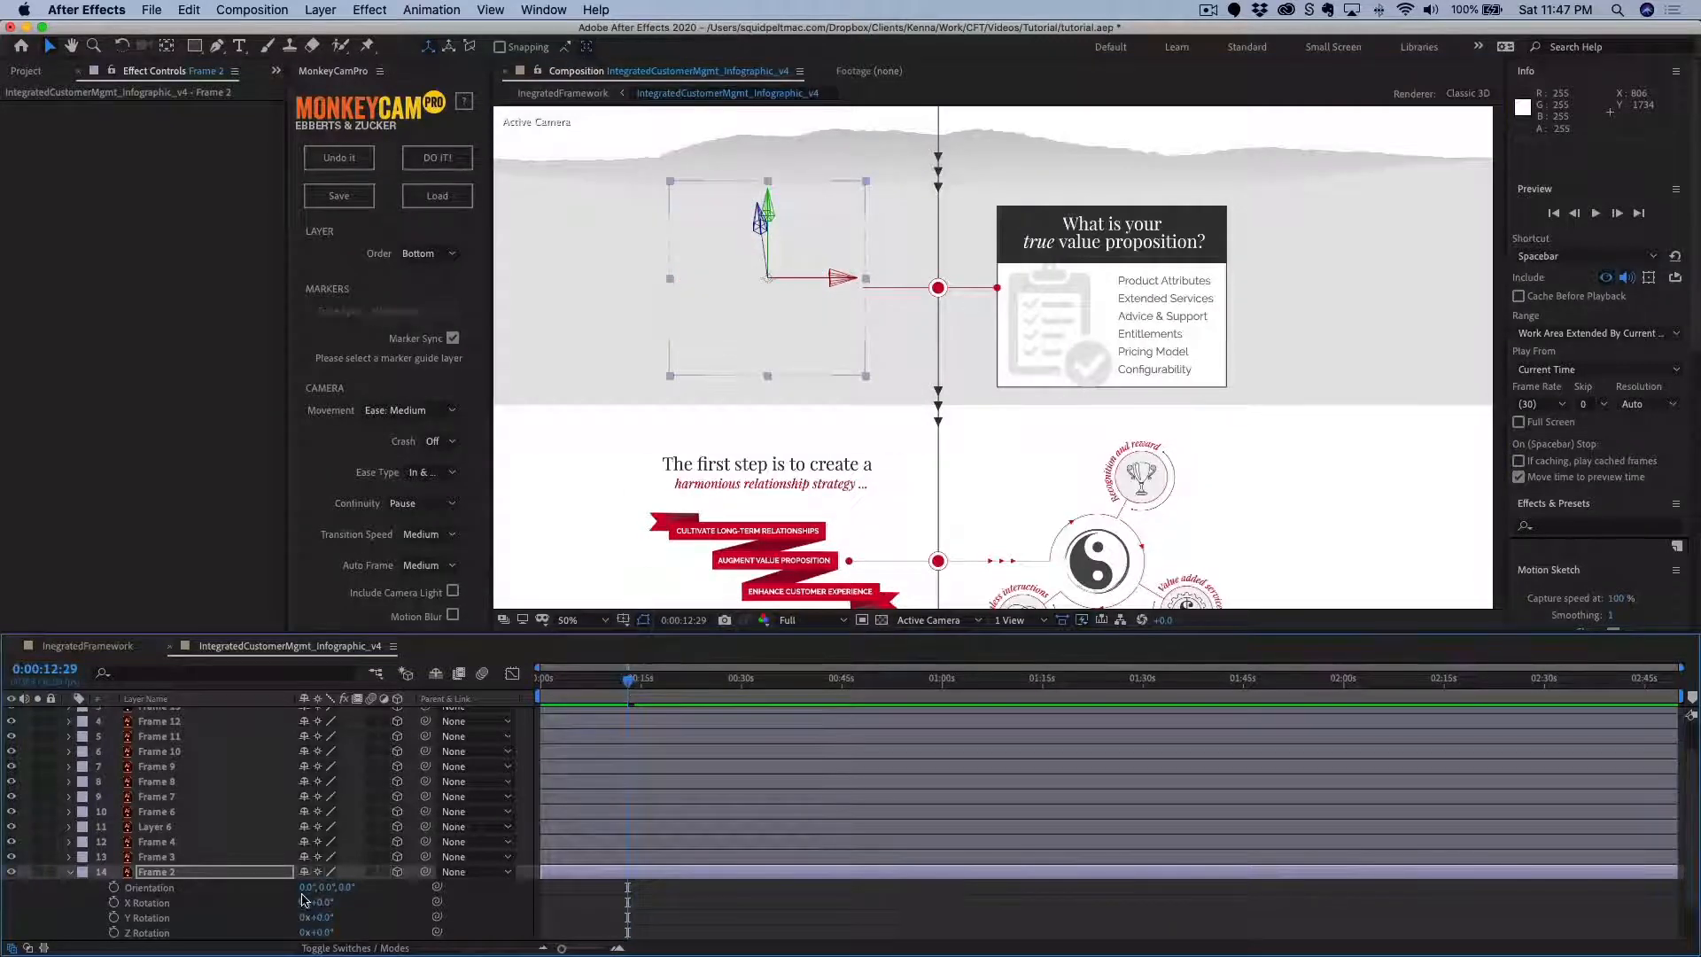
scroll(368, 924, "down", 3)
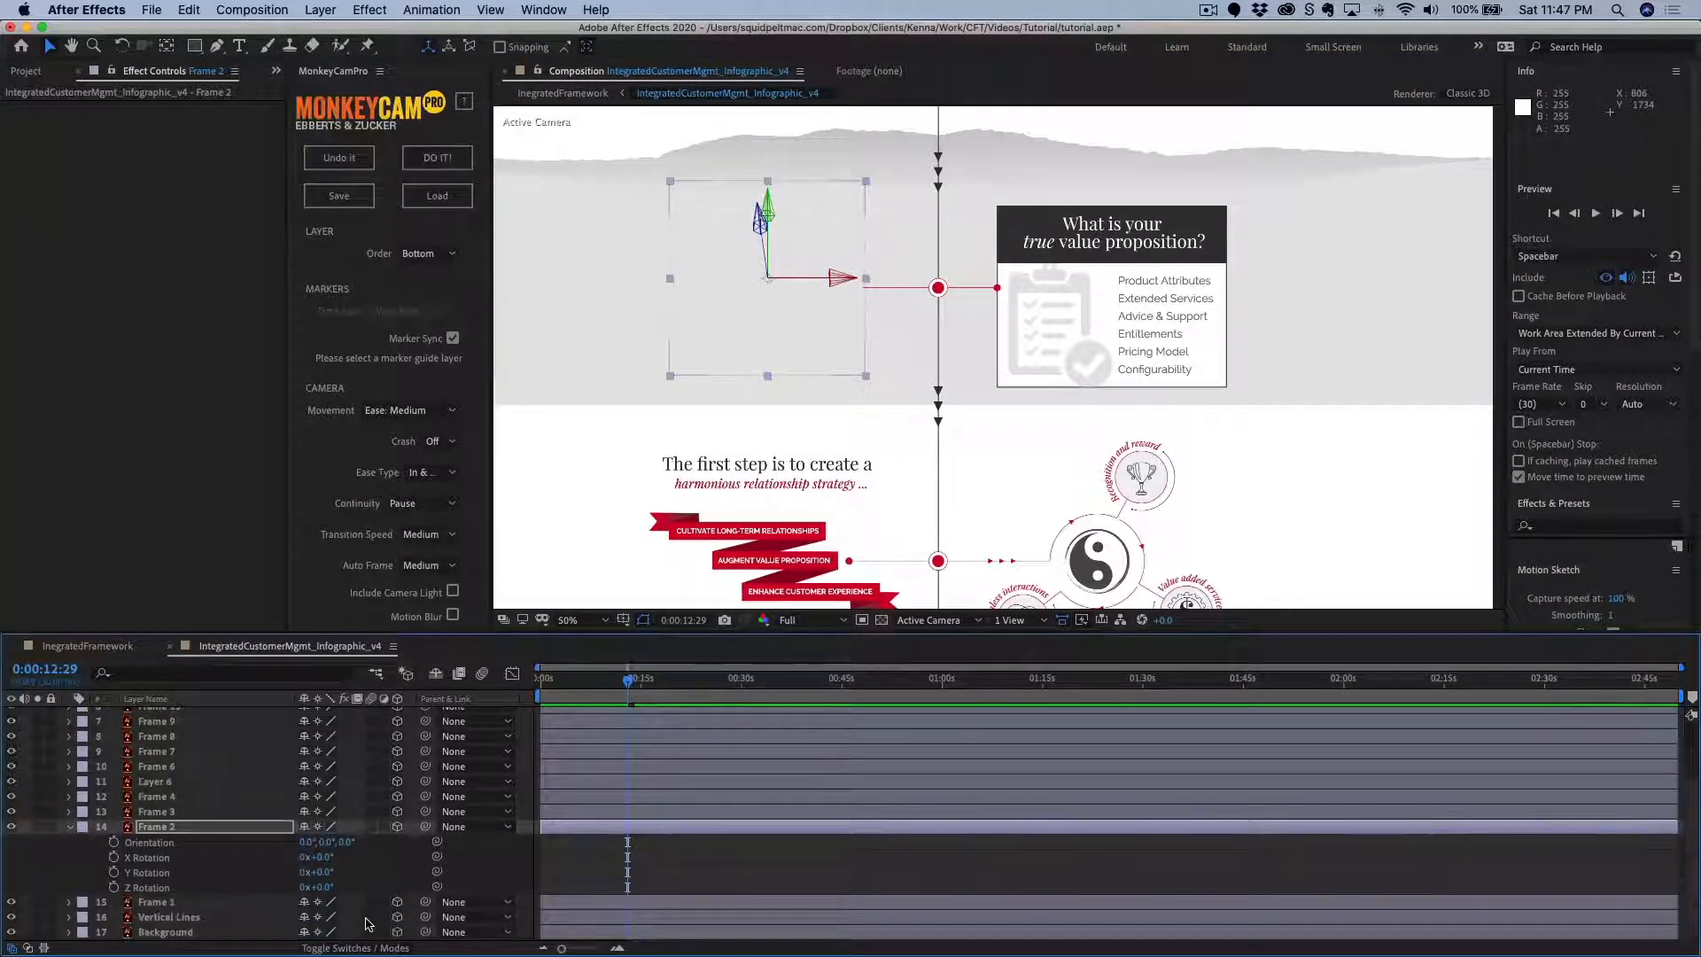
left_click(193, 888)
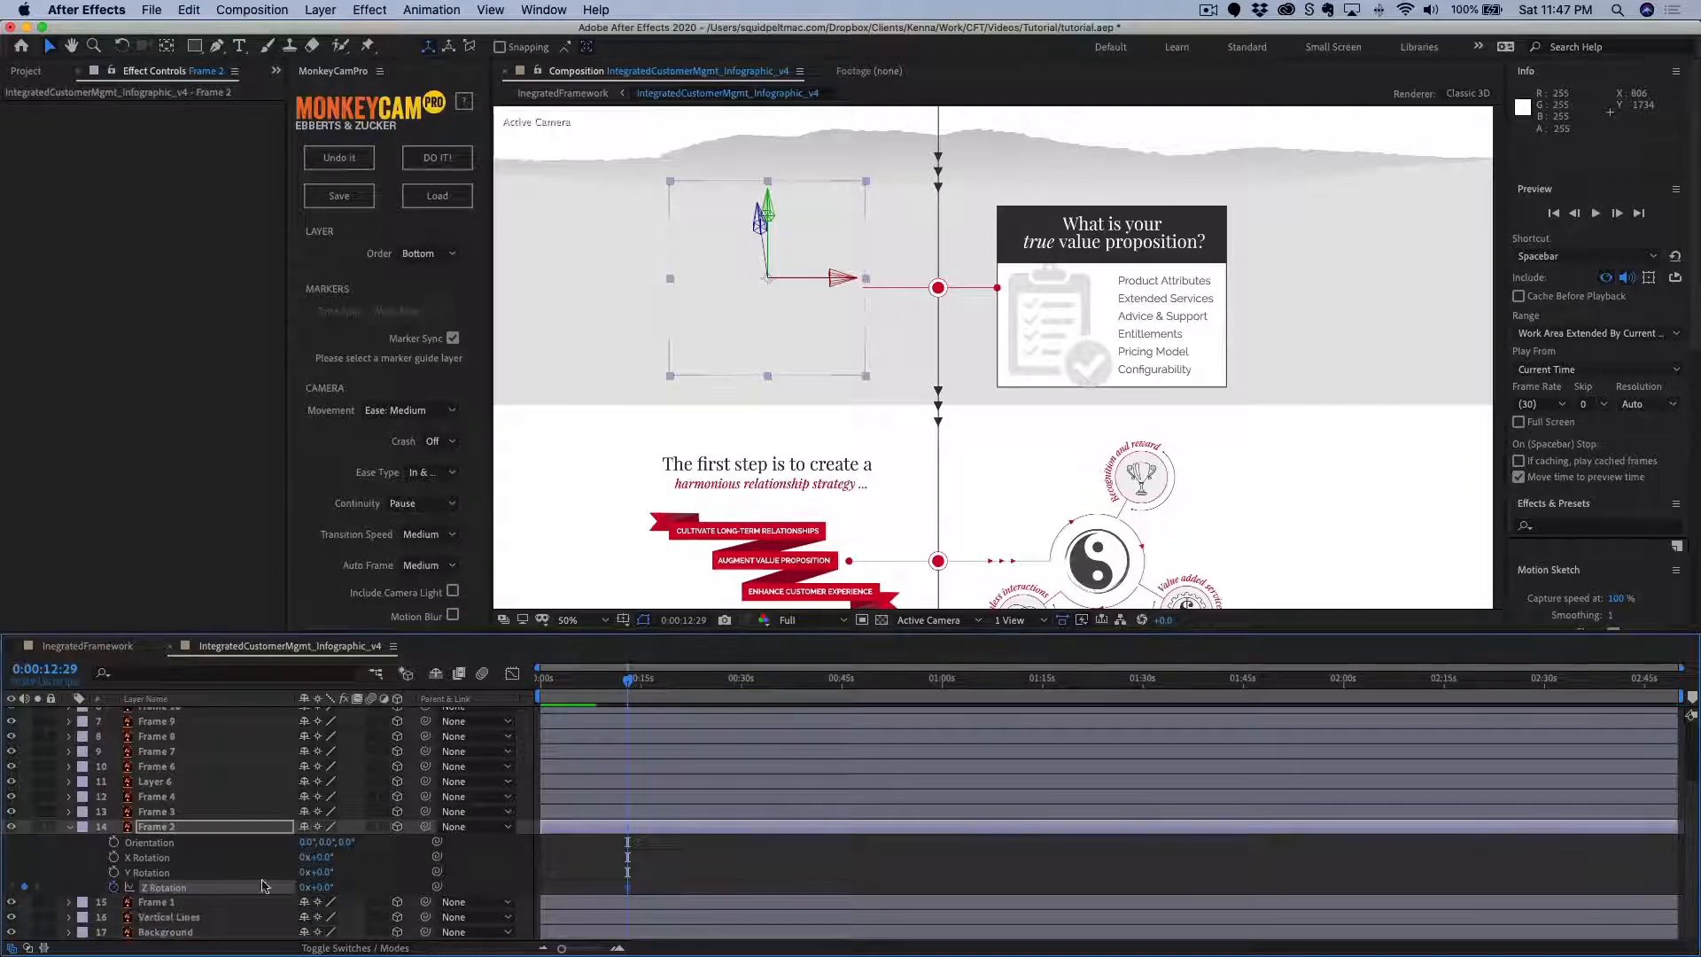
Keyframe Frame 2's Z Rotation to 5 full revolutions at 0:00:14:13 and return the current time to about 0:00:11:12.
left_click_drag(630, 688, 639, 688)
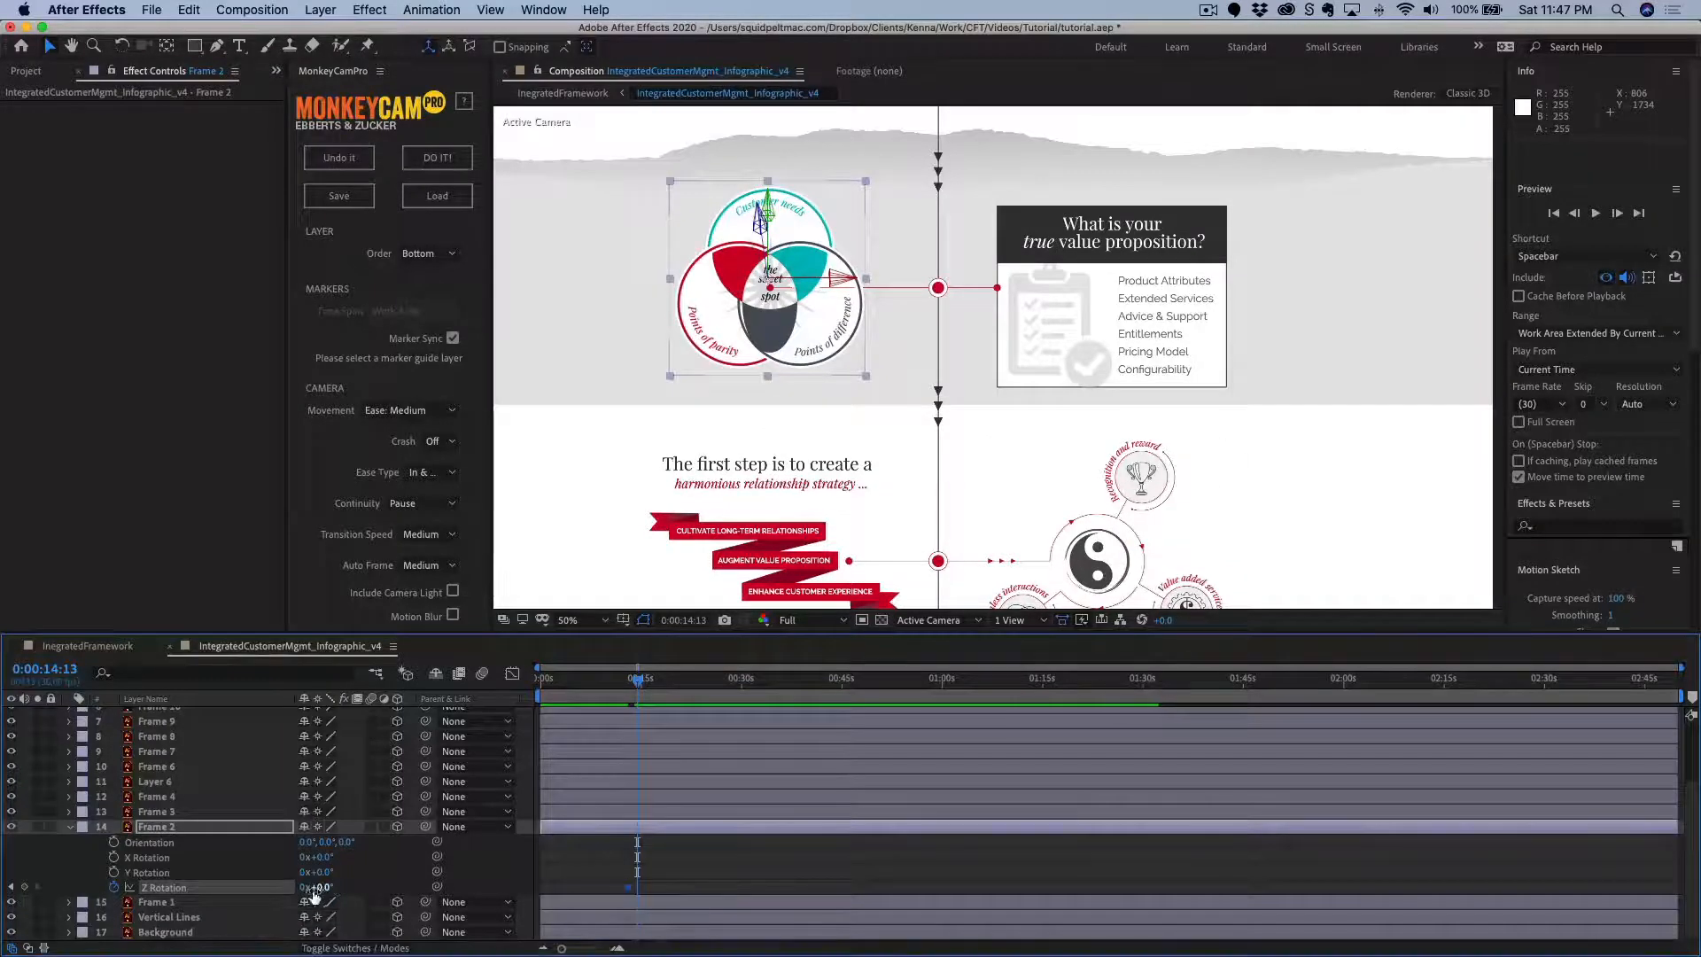
left_click(303, 888)
type("5")
key("Return")
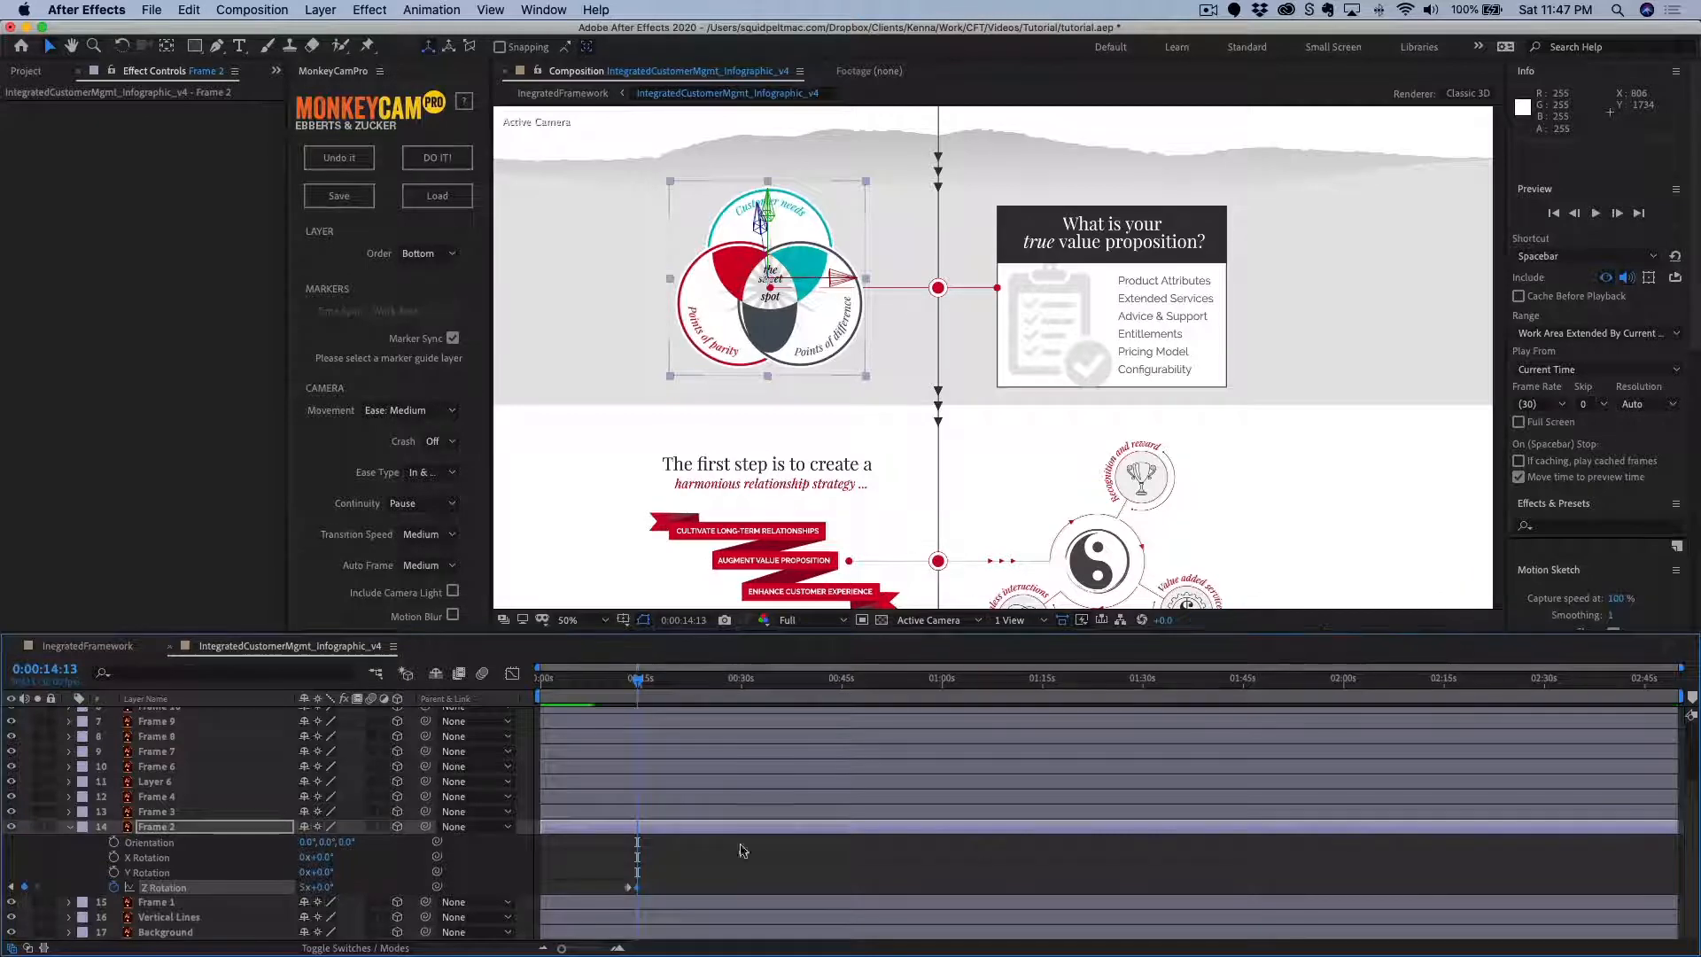
left_click_drag(640, 685, 617, 683)
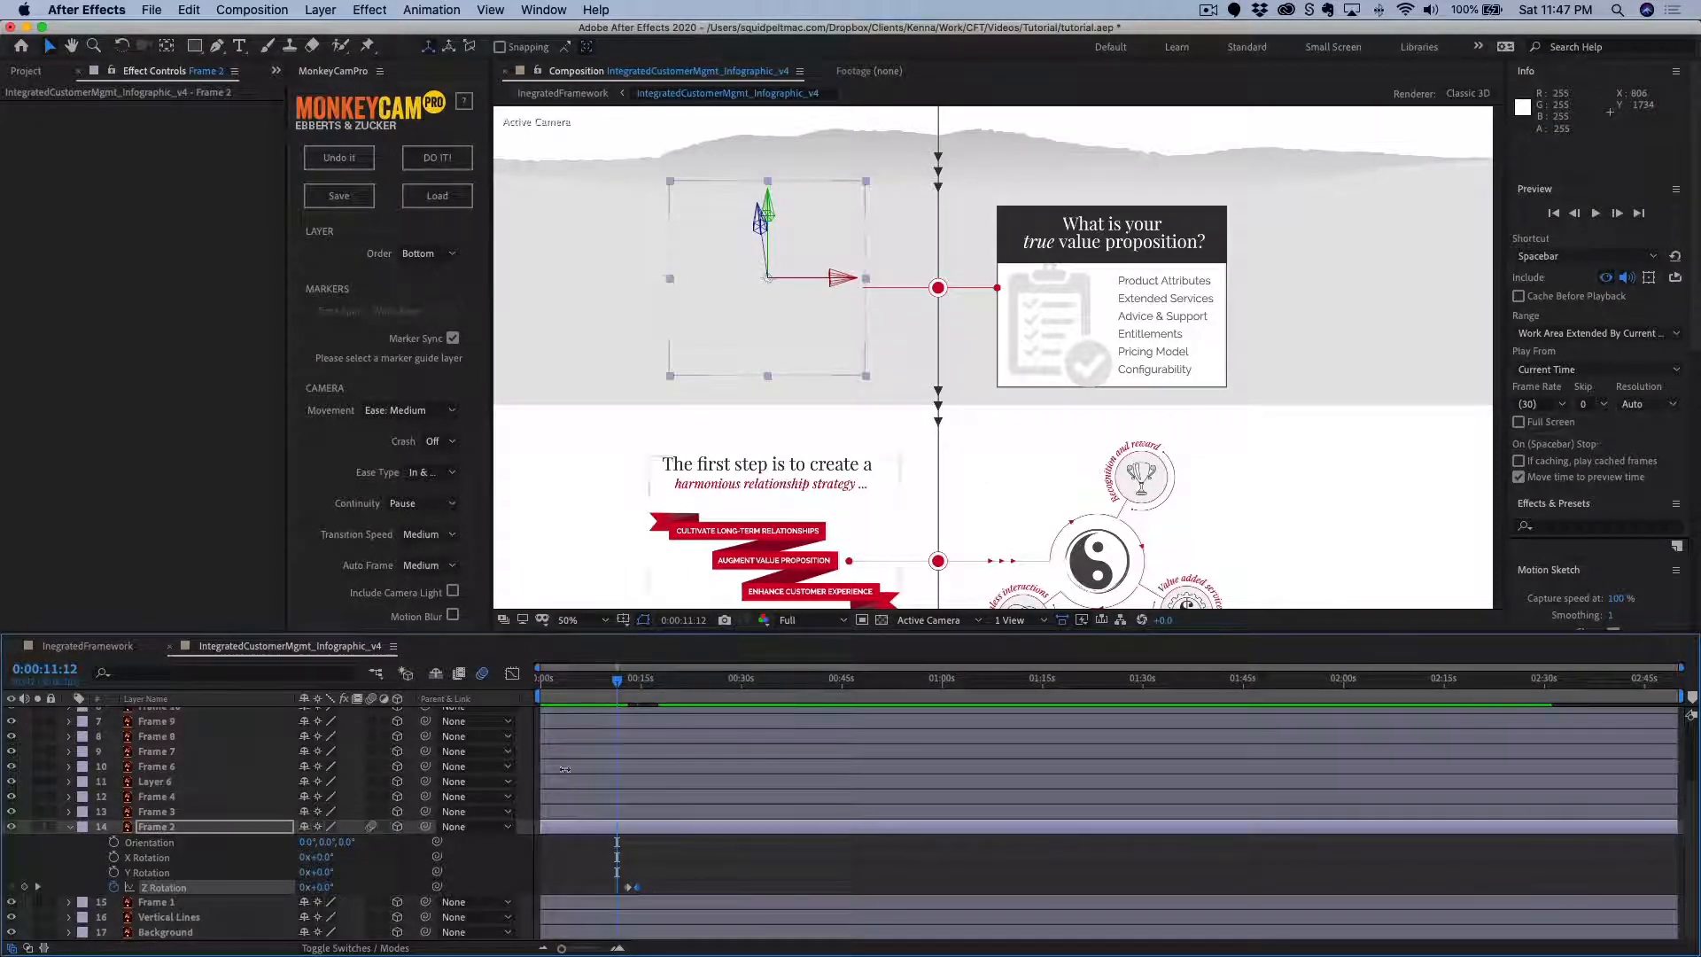
Scrub through Frame 2's spin and preview it in the IntegratedFramework composition from about 0:00:11:24.
left_click_drag(617, 689, 648, 684)
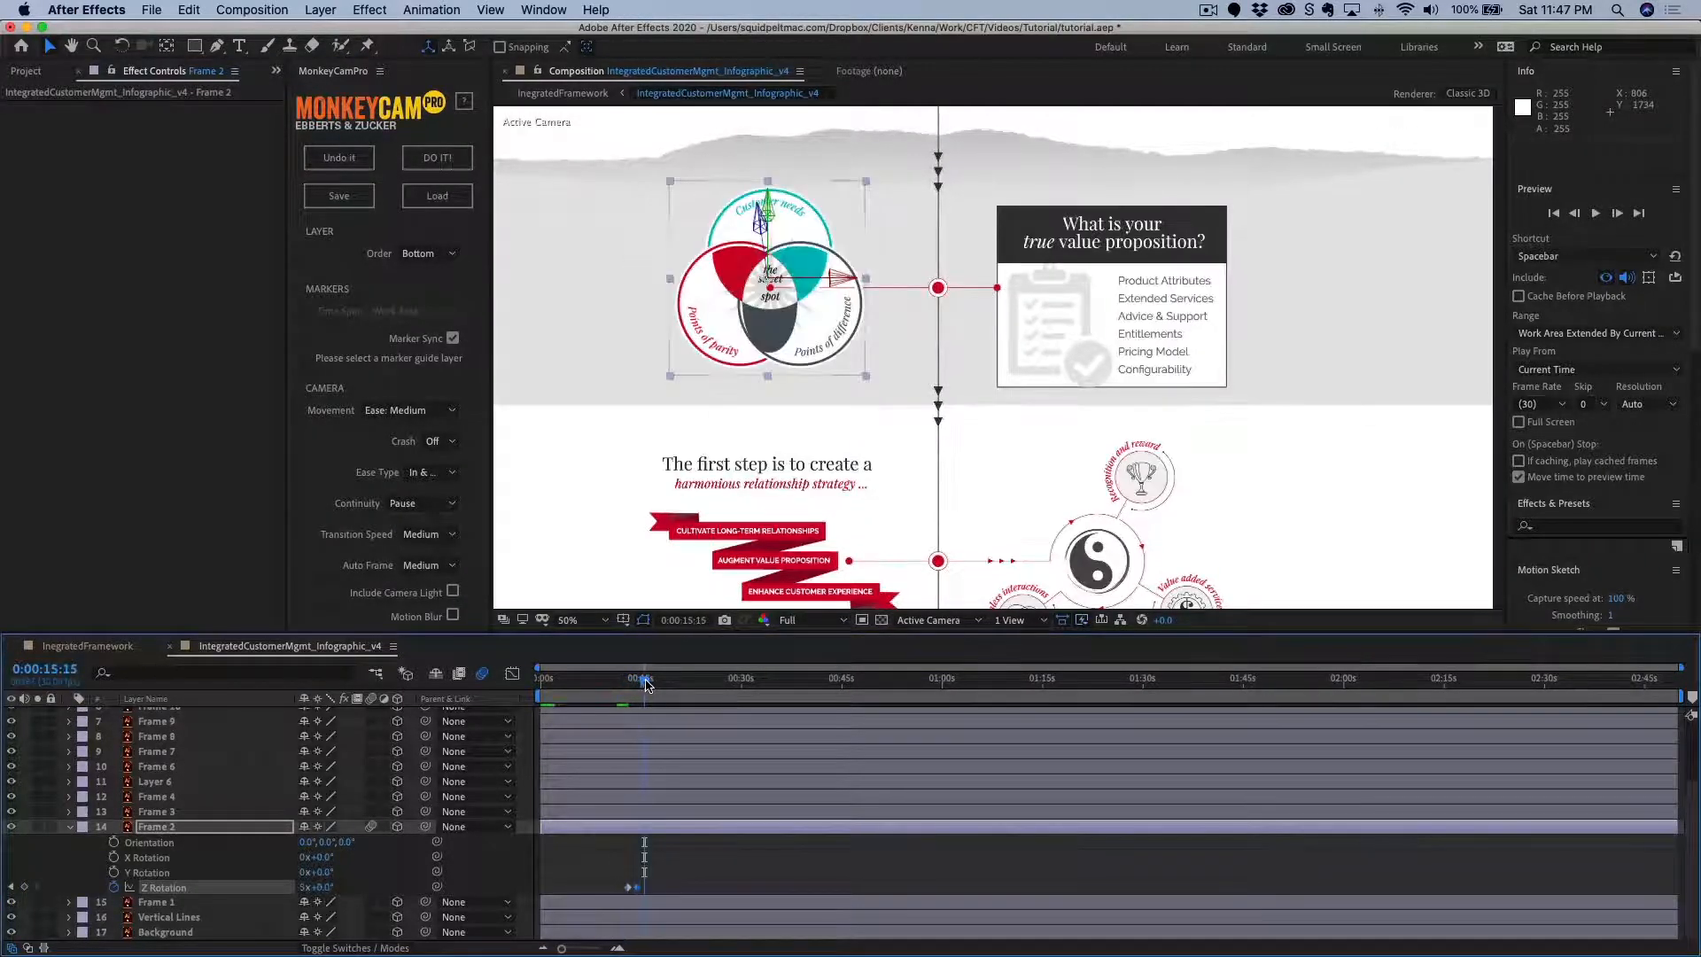
left_click(67, 648)
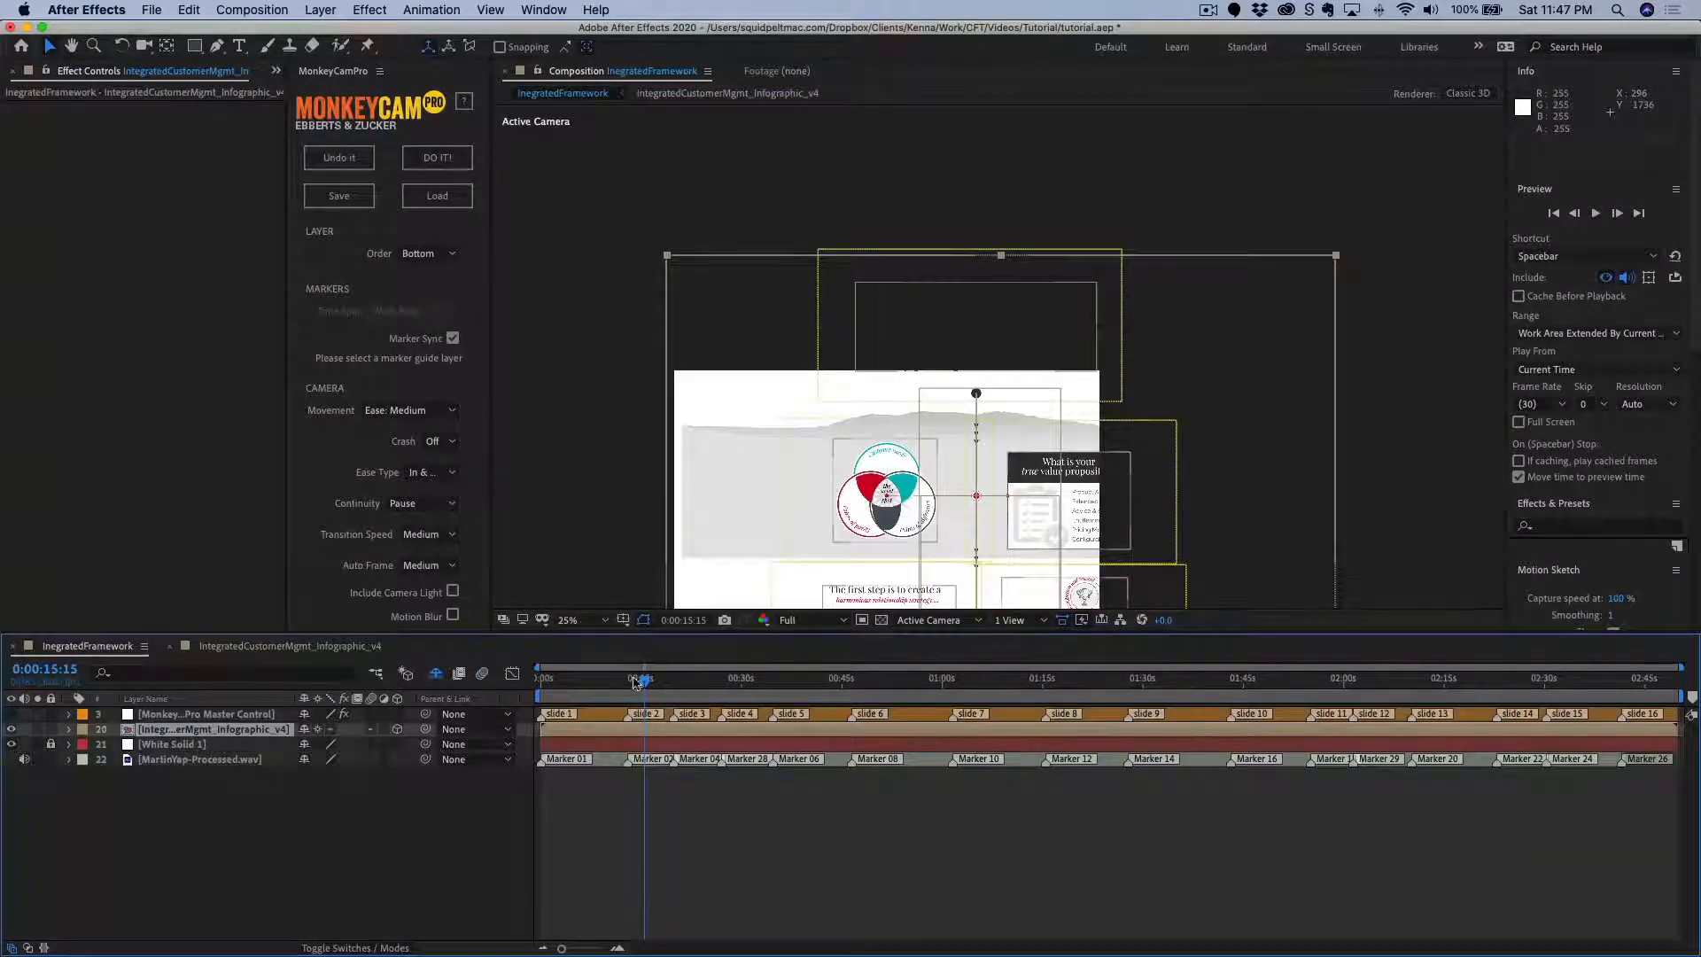
left_click_drag(643, 687, 624, 685)
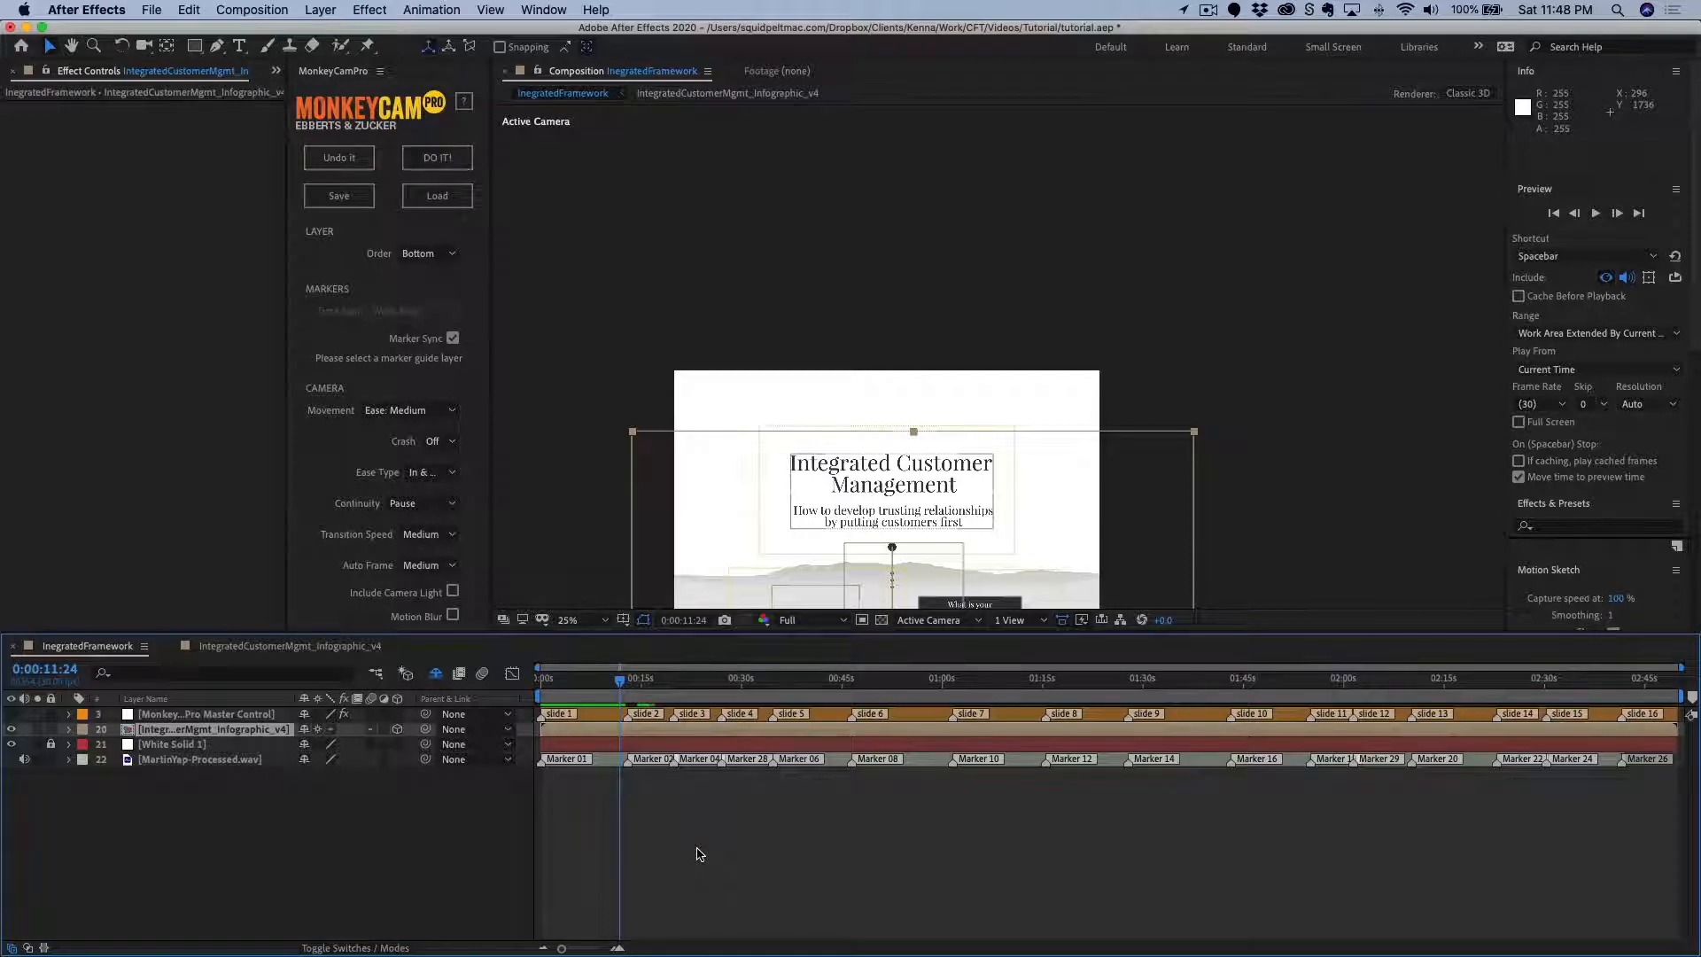
key("space")
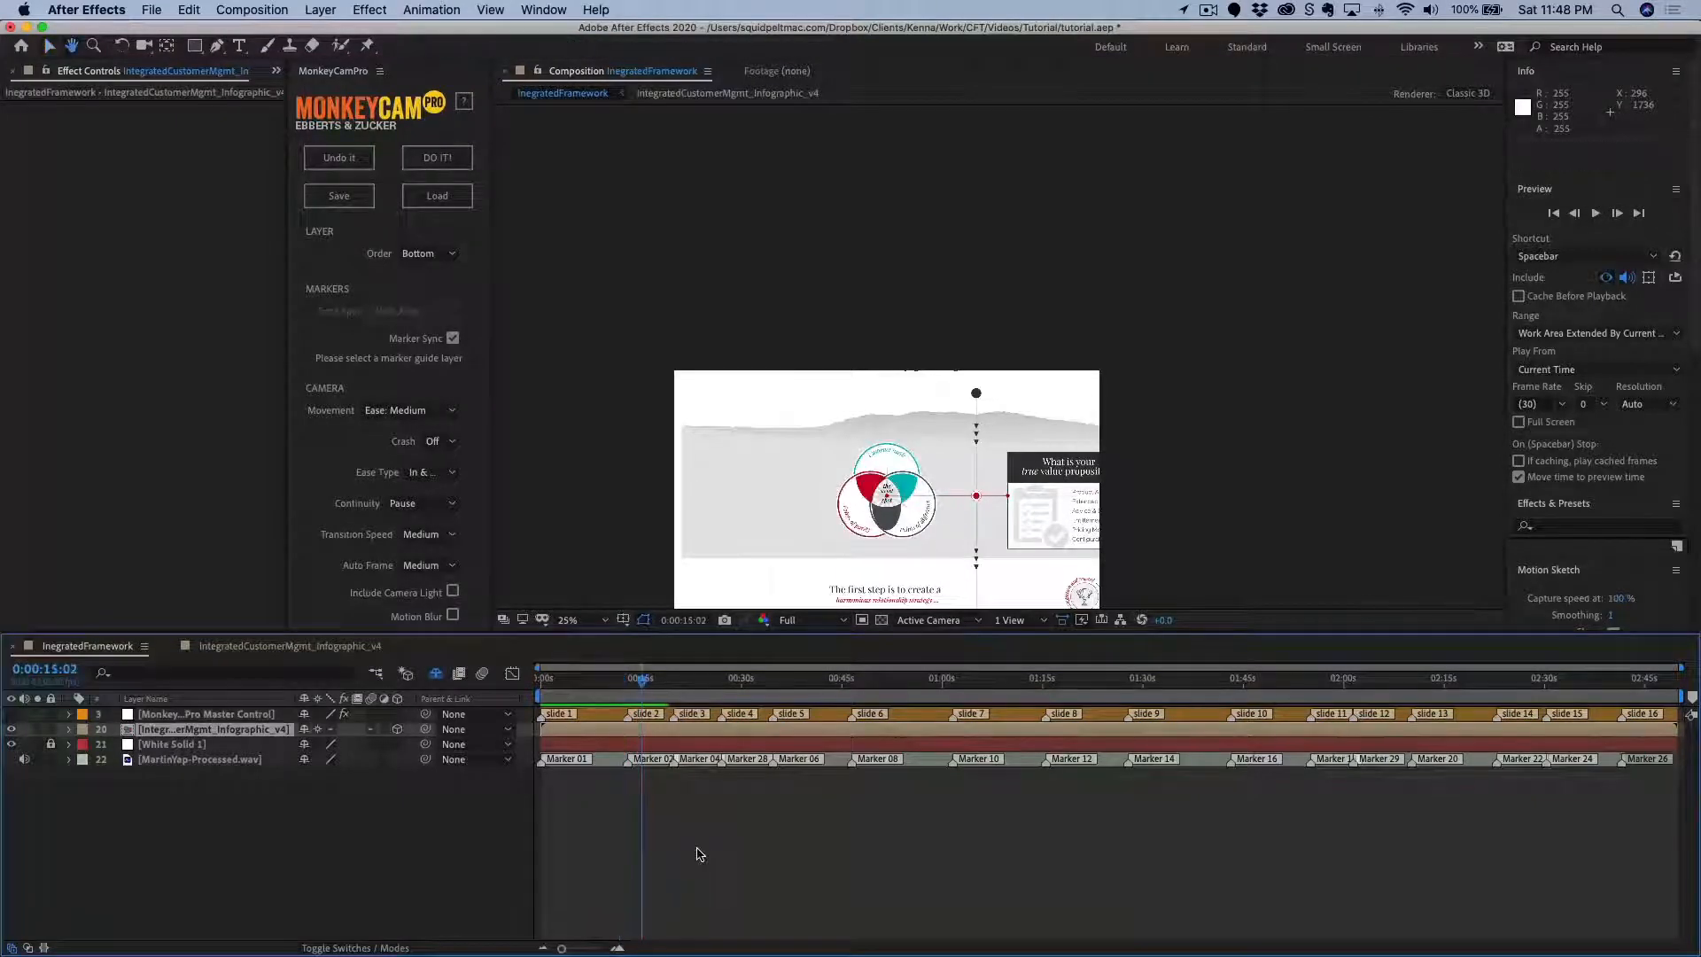
key("space")
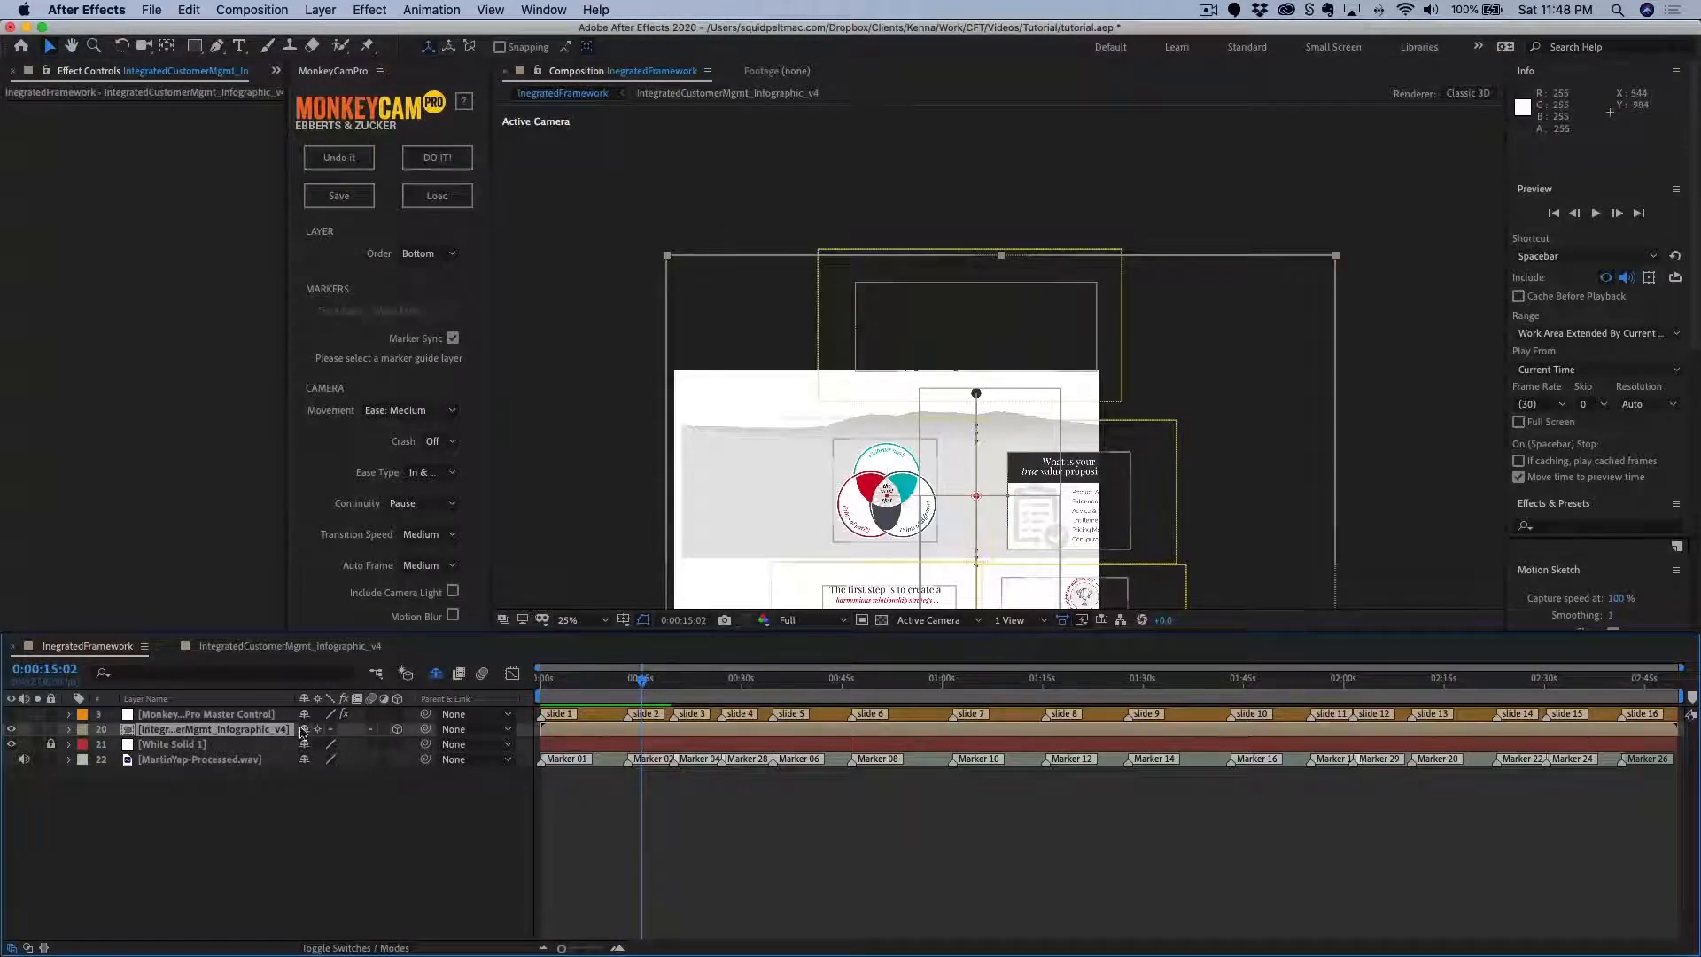
Turn off Collapse Transformations on the nested infographic layer so motion blur applies, and preview the Frame 2 spin, replaying it from about 0:00:09:16.
left_click(372, 730)
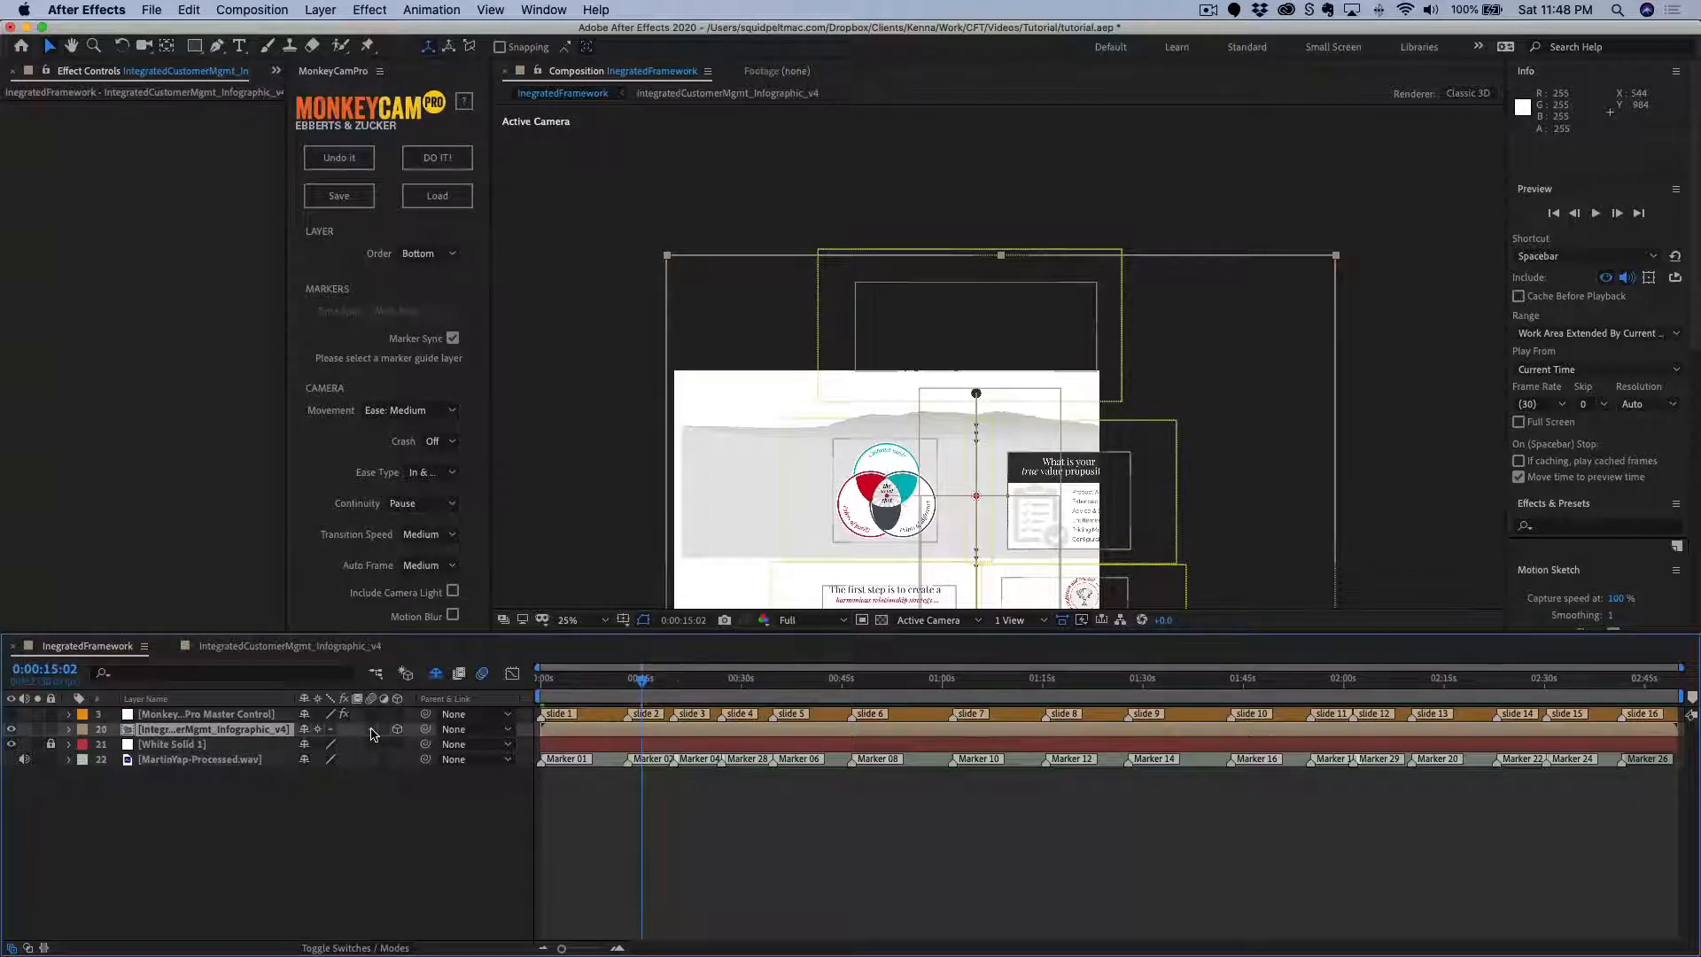
left_click(319, 729)
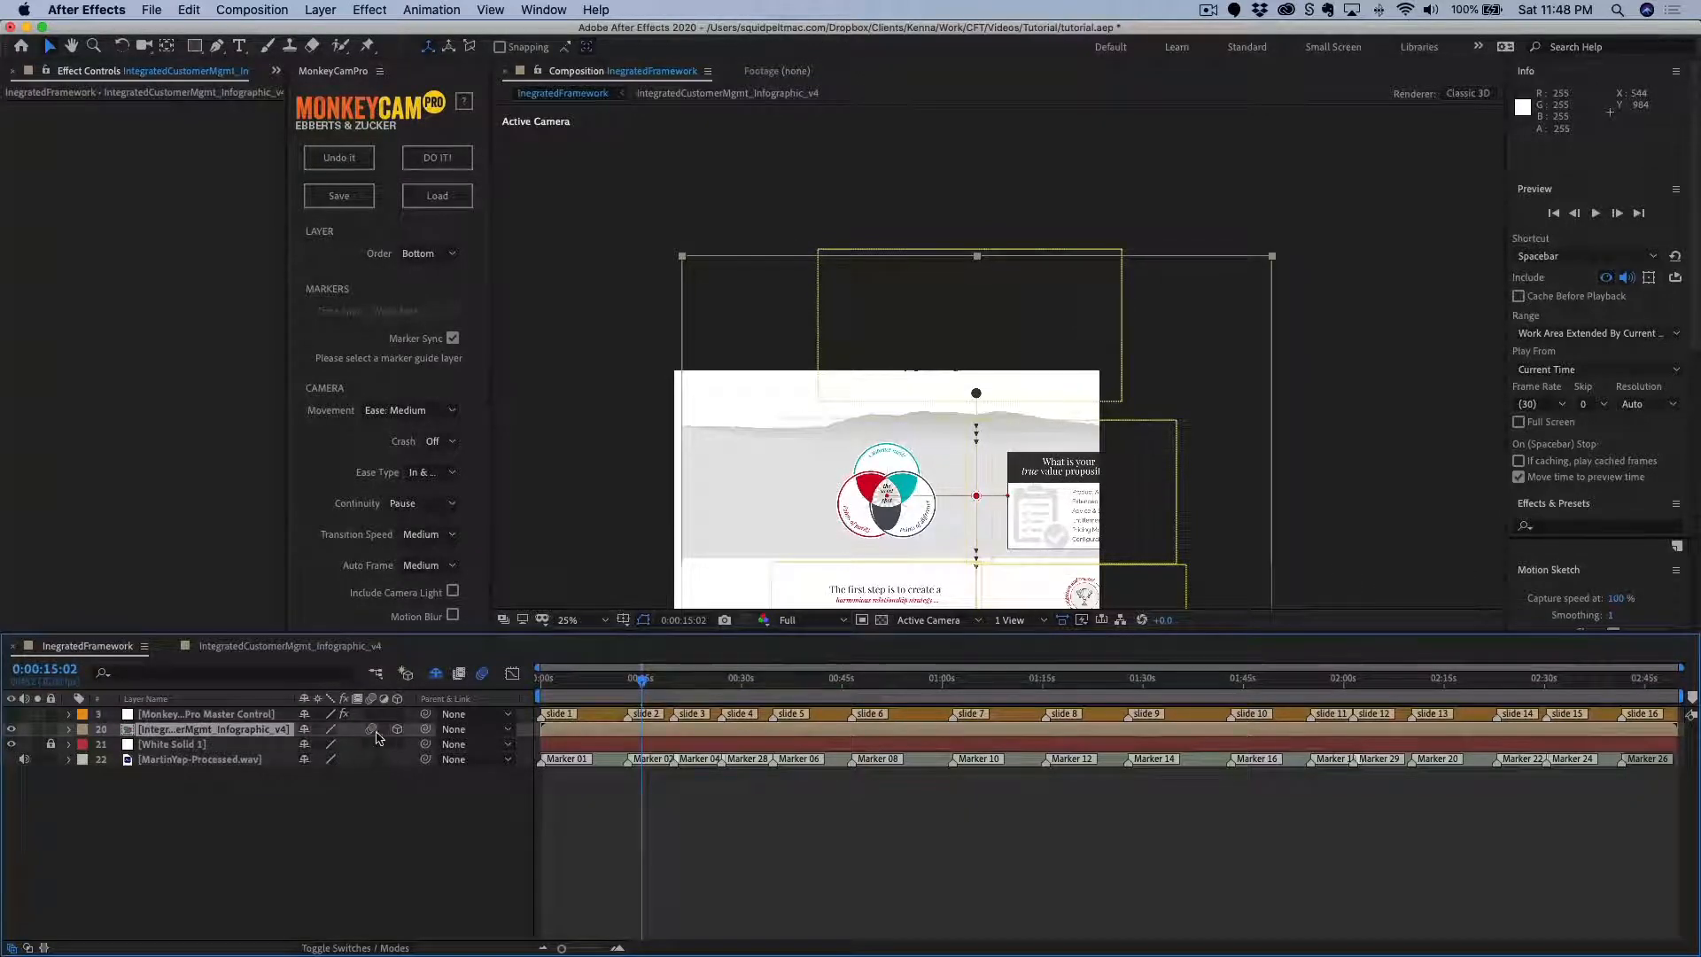
left_click(623, 681)
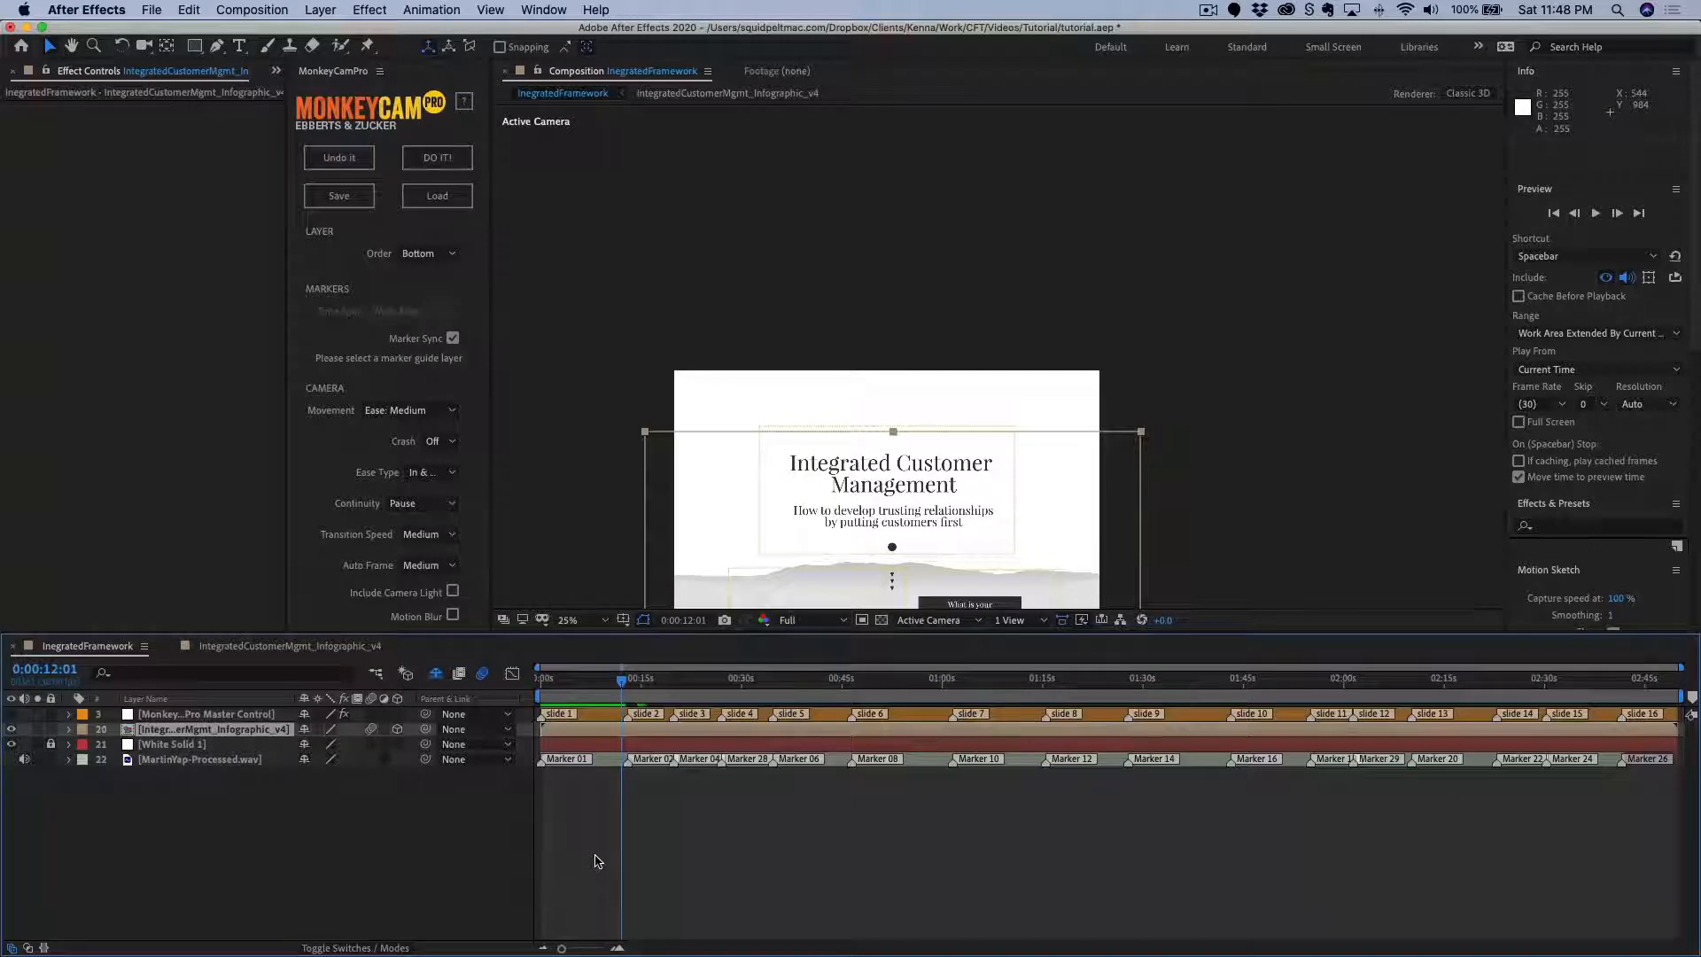
key("h")
key("space")
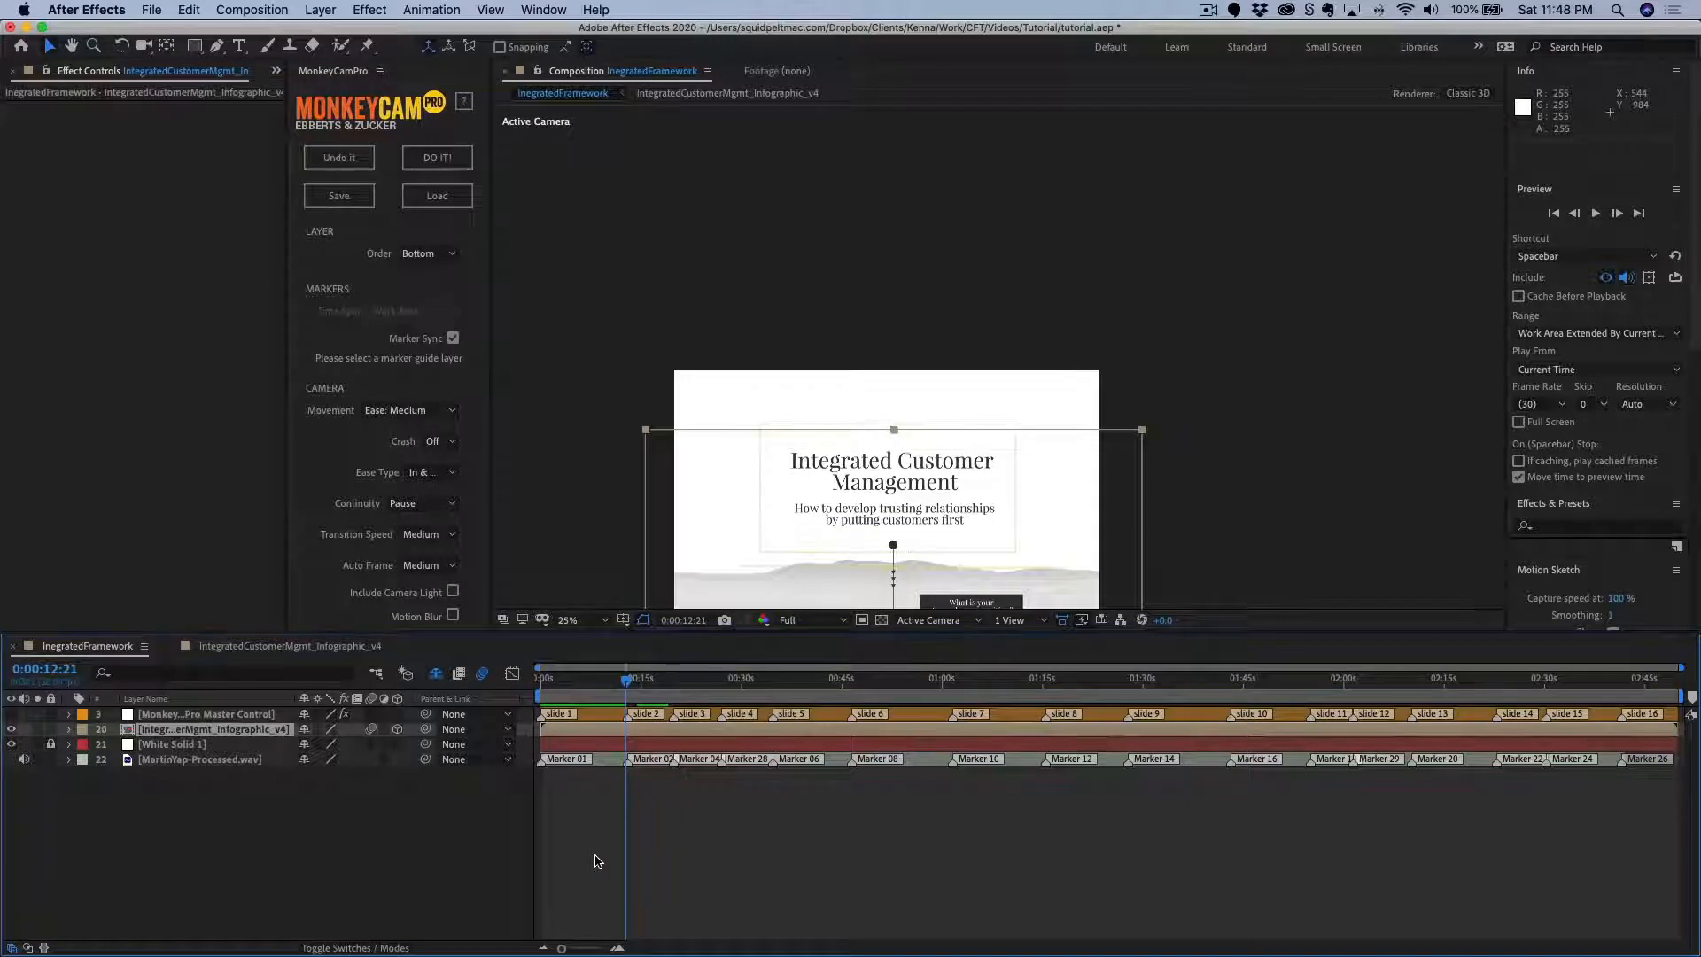
key("space")
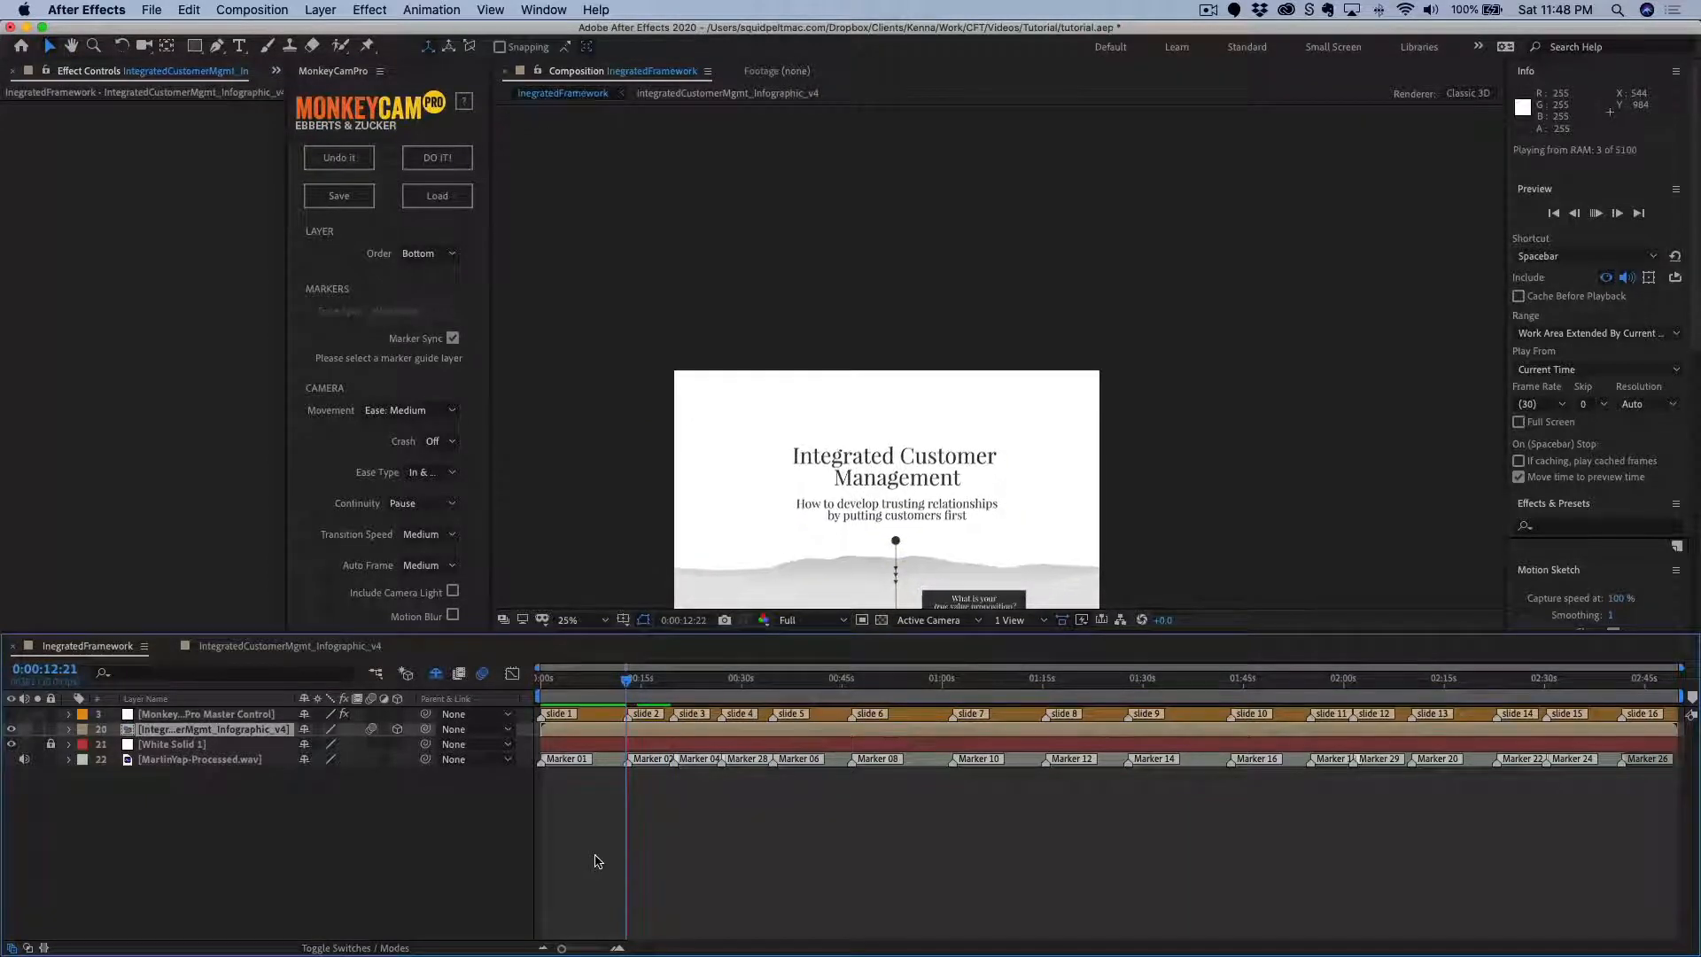
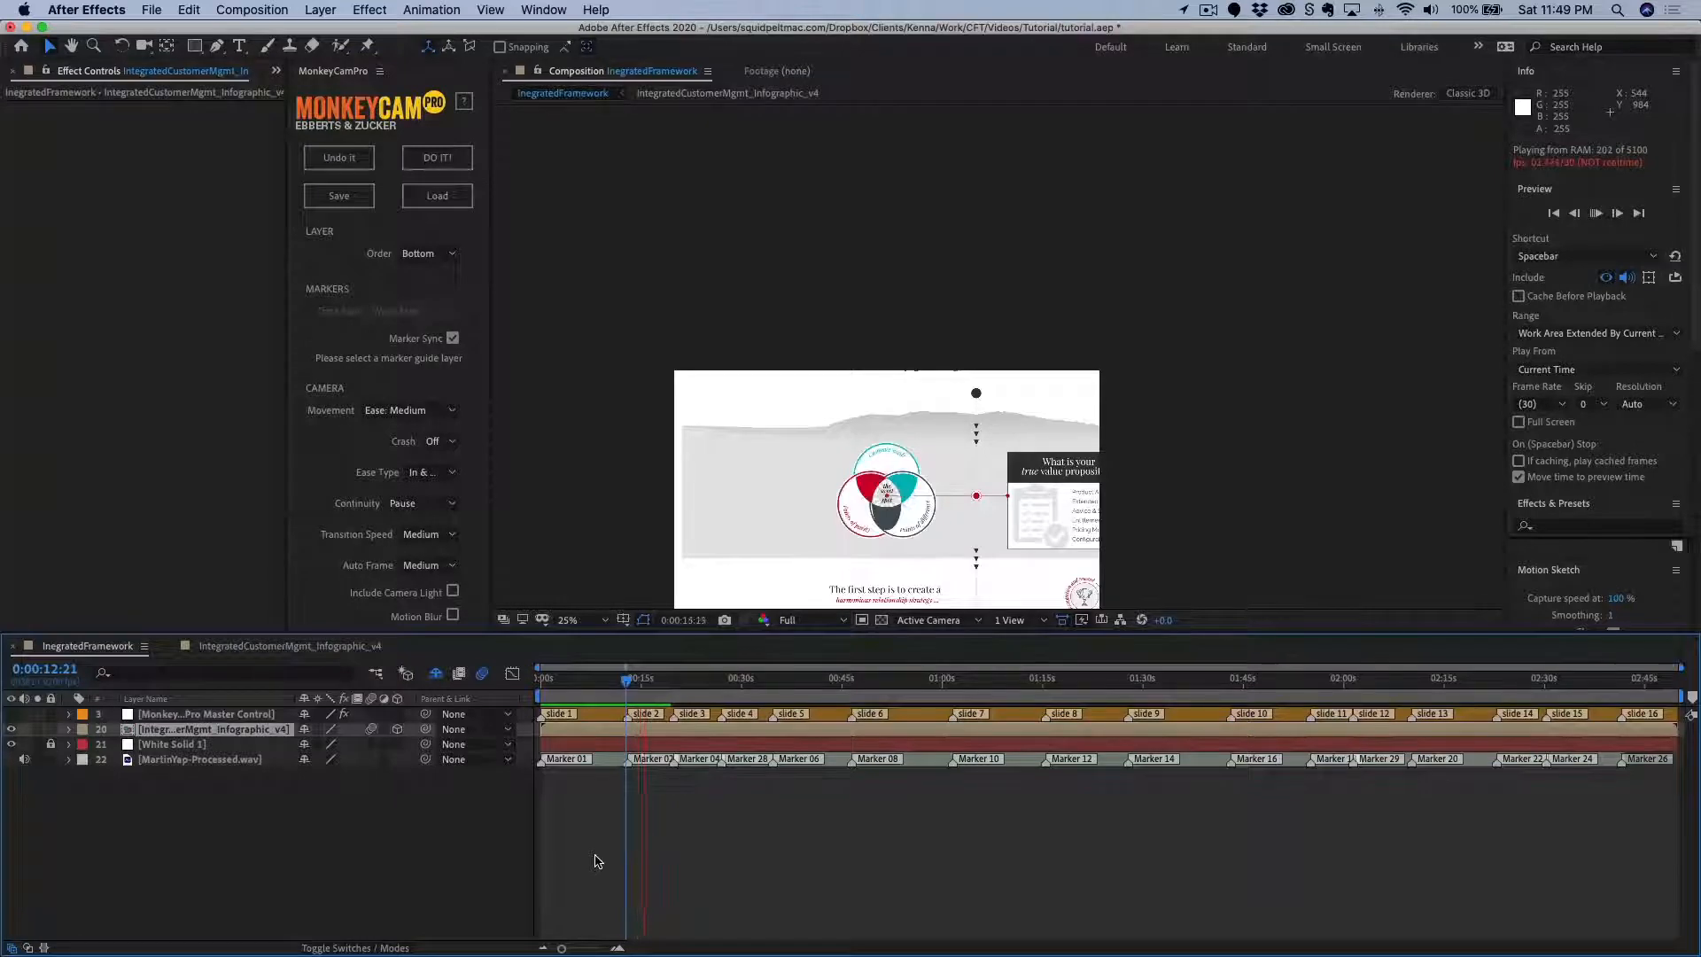
key("space")
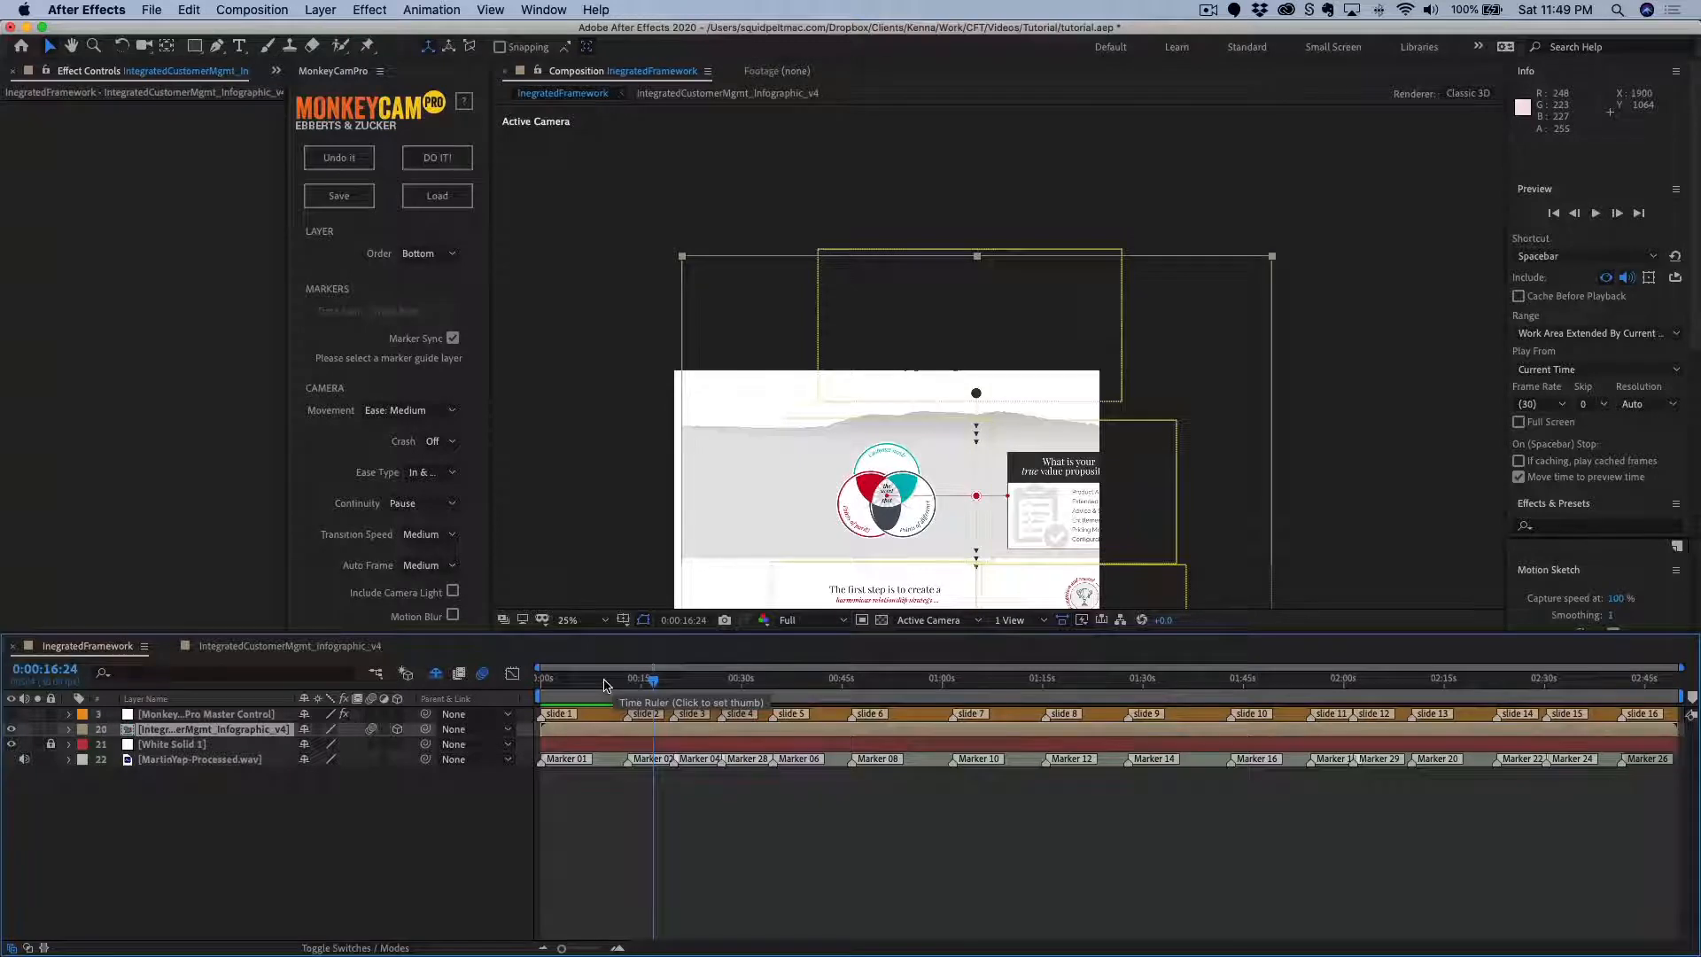
left_click(605, 684)
key("space")
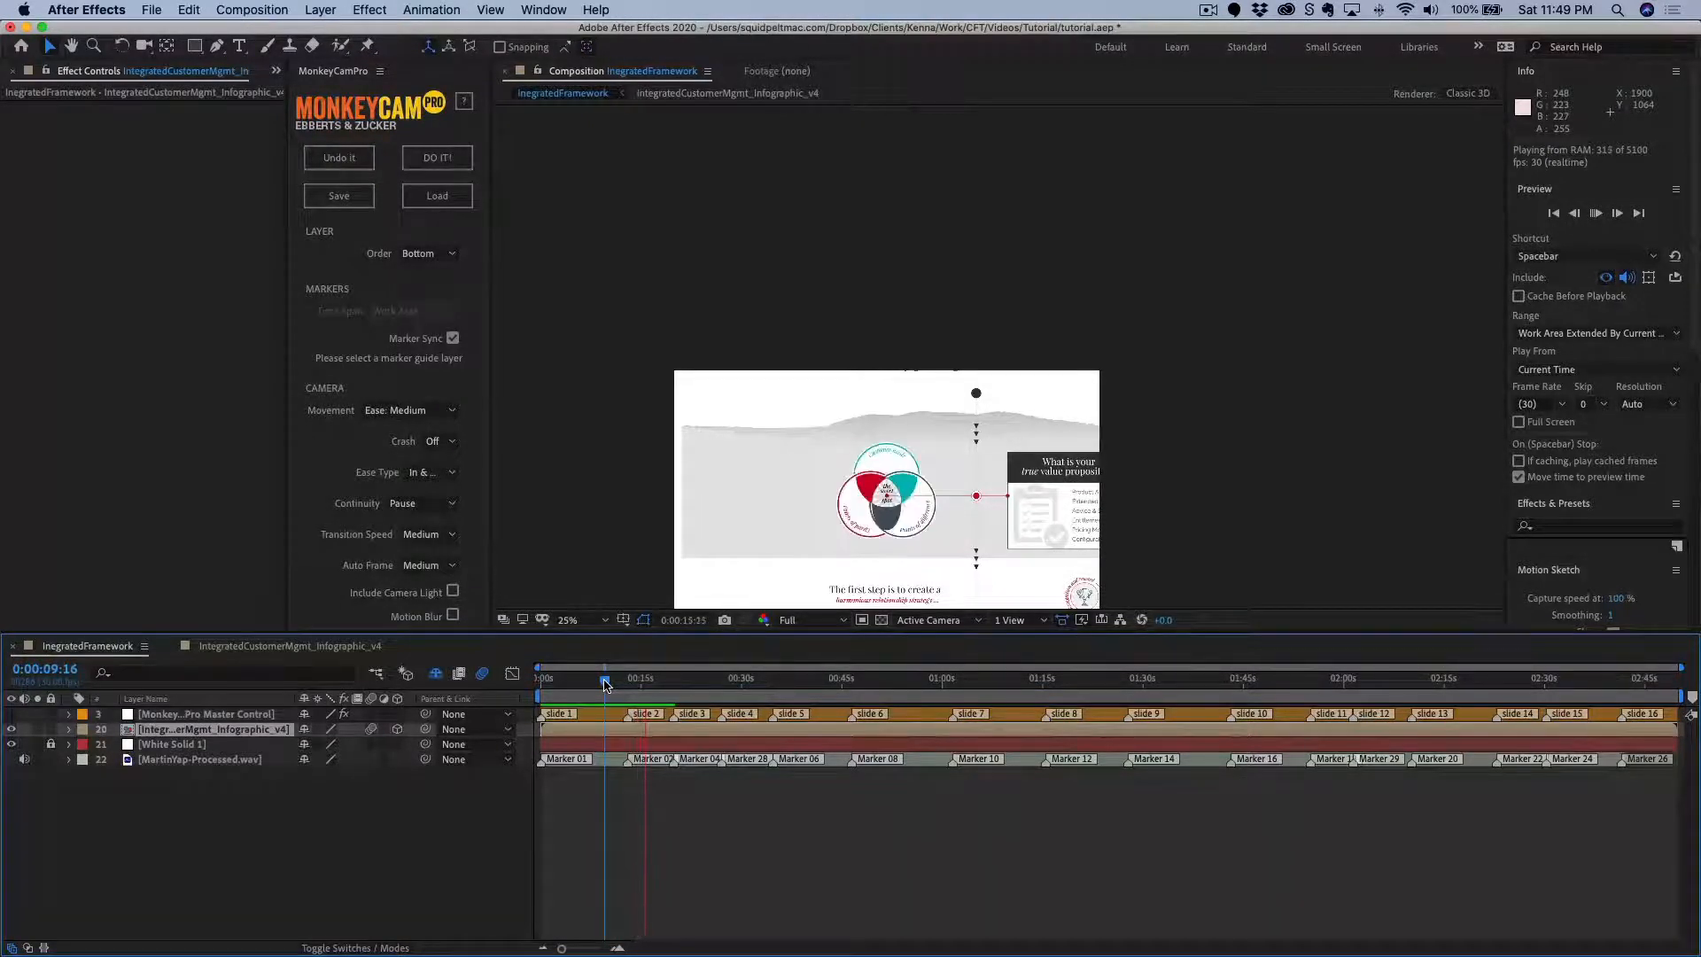
key("space")
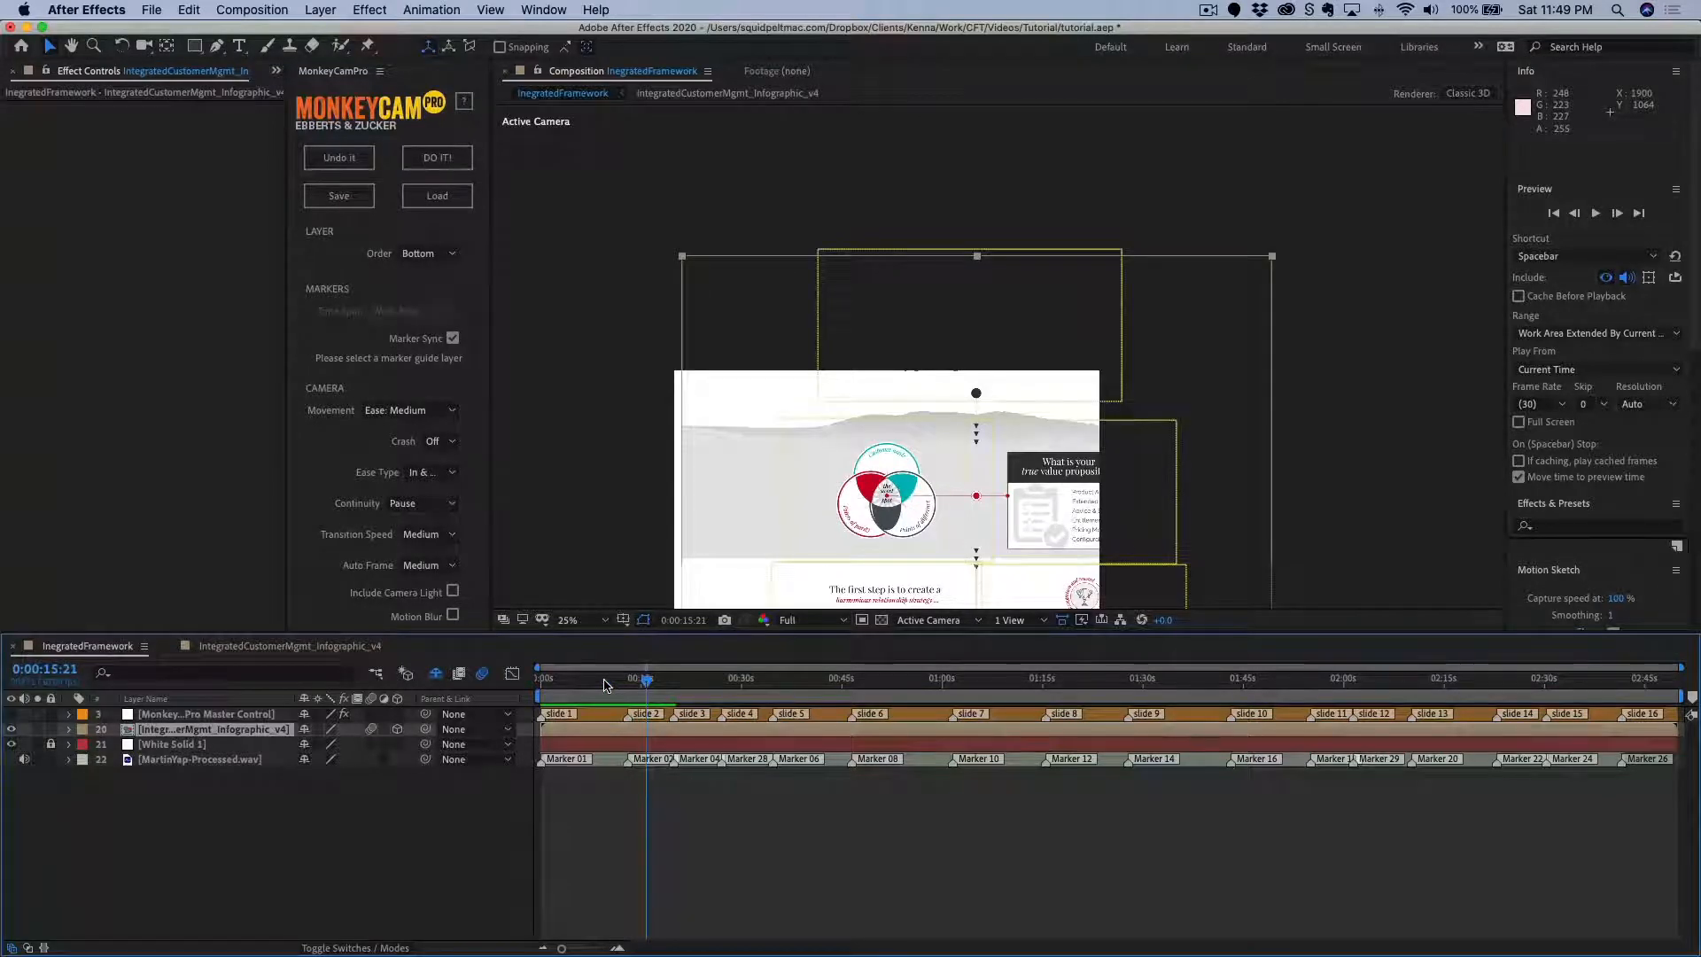
Reopen the nested infographic composition and show only Frame 2's keyframed Z Rotation and Opacity properties.
double_click(155, 731)
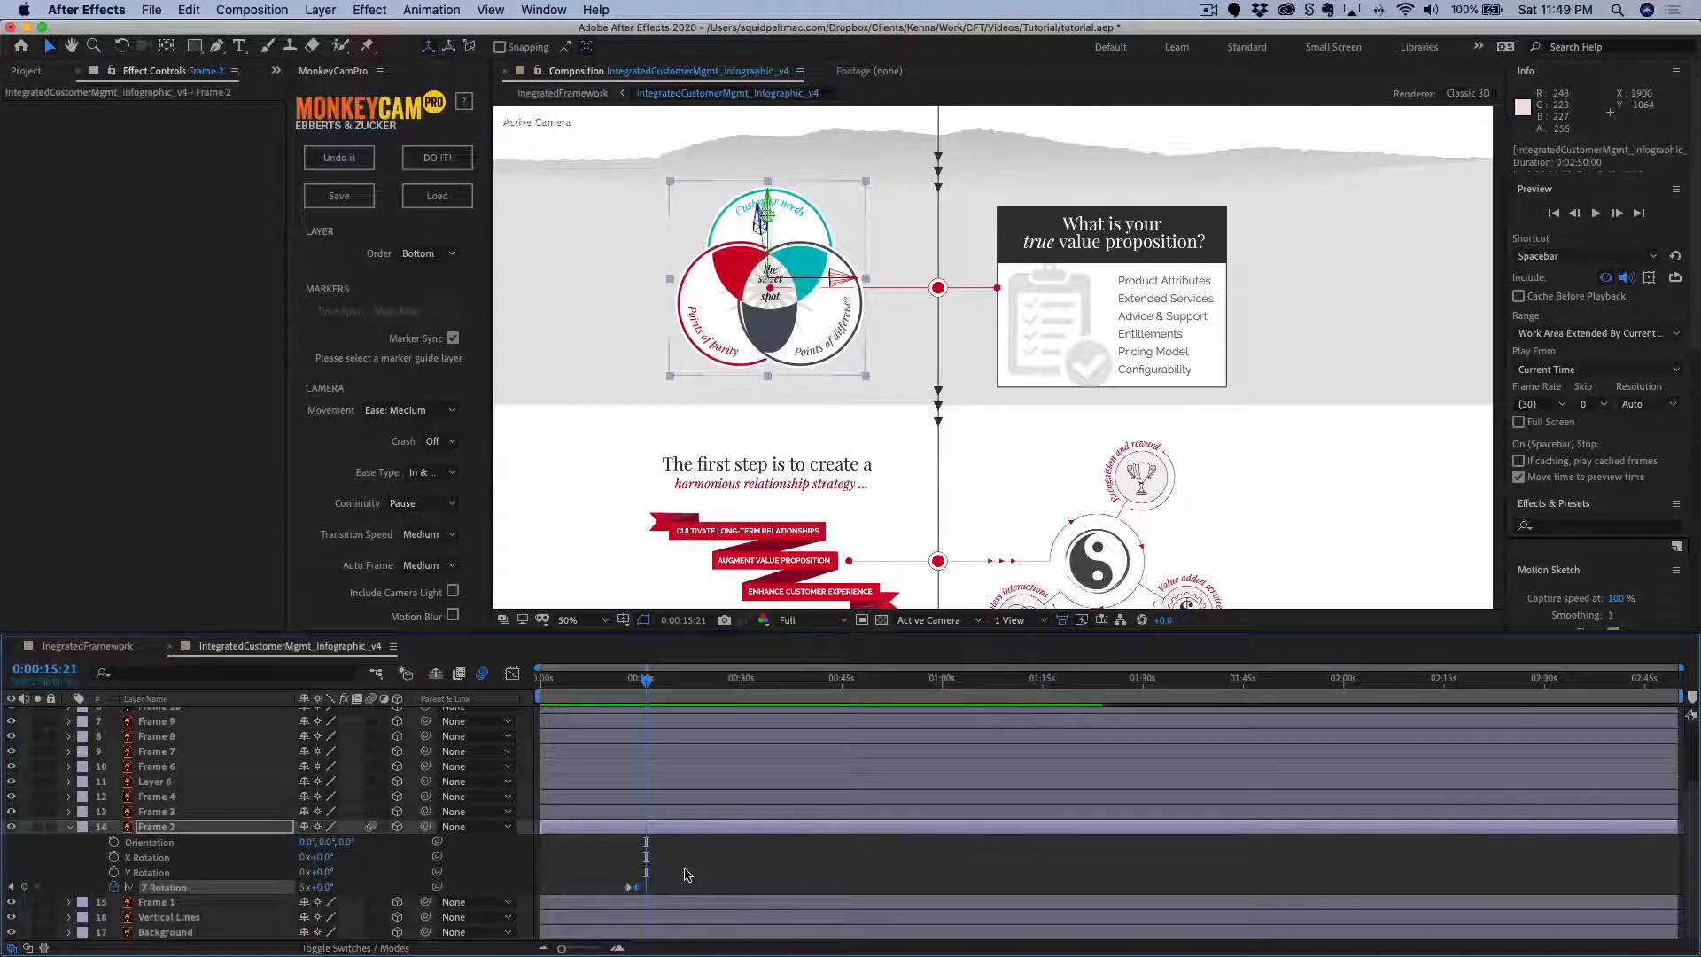
left_click(564, 830)
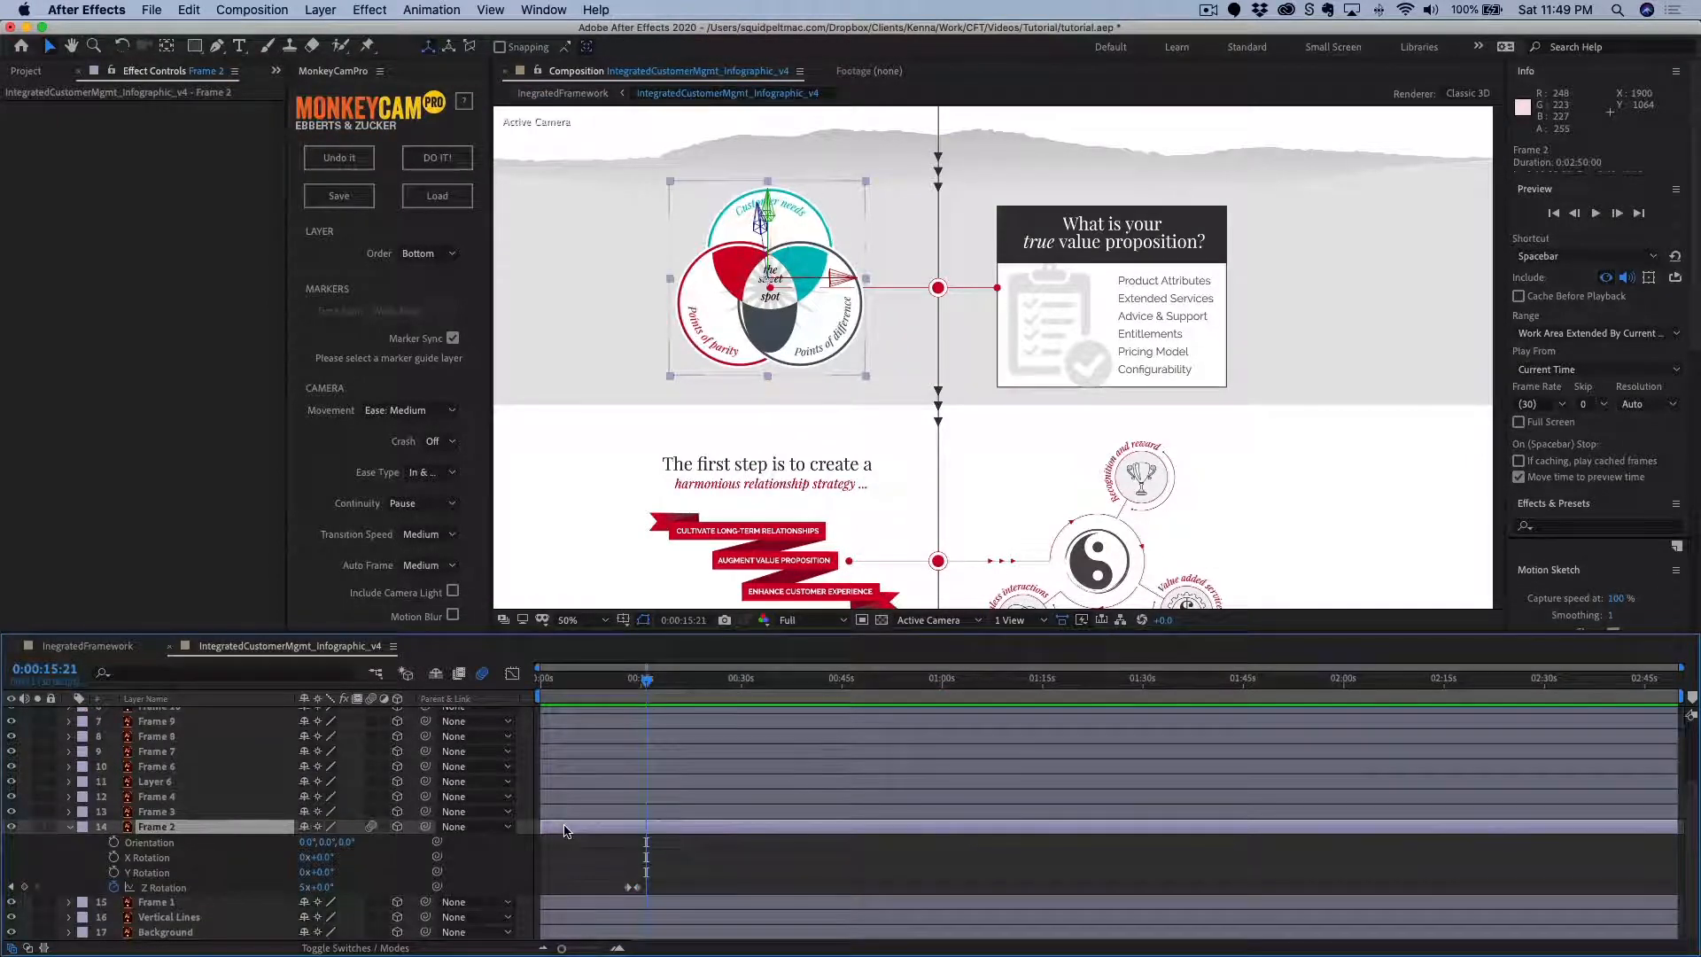
key("u")
key("u")
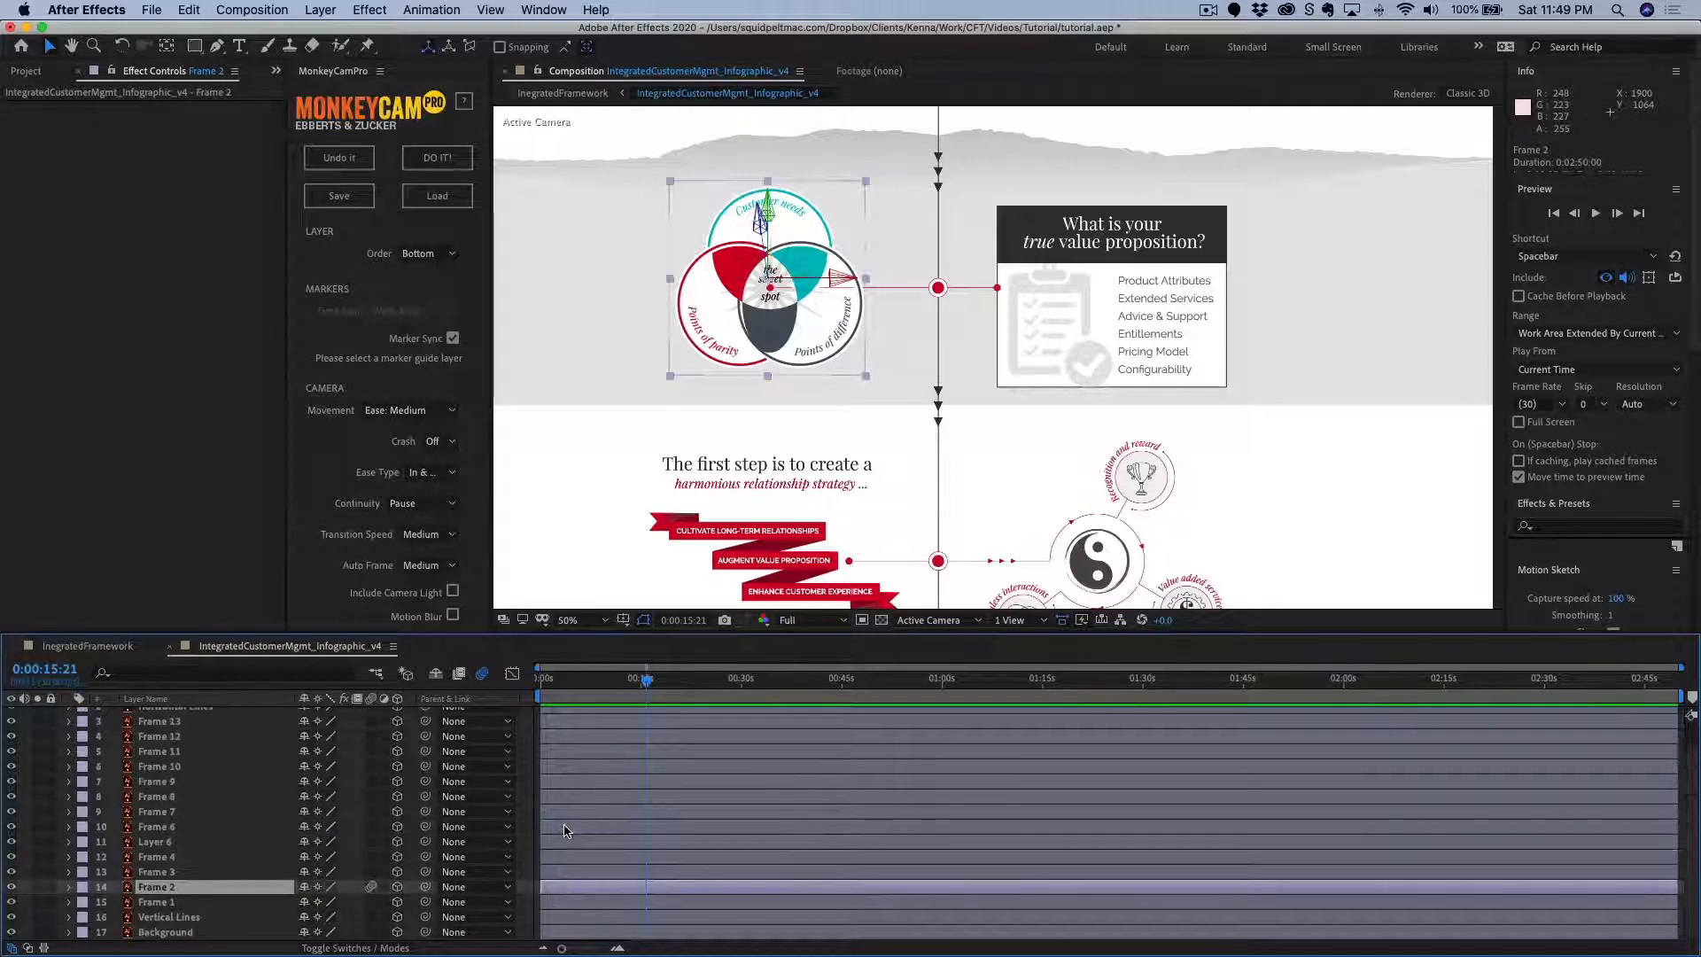
scroll(727, 883, "down", 2)
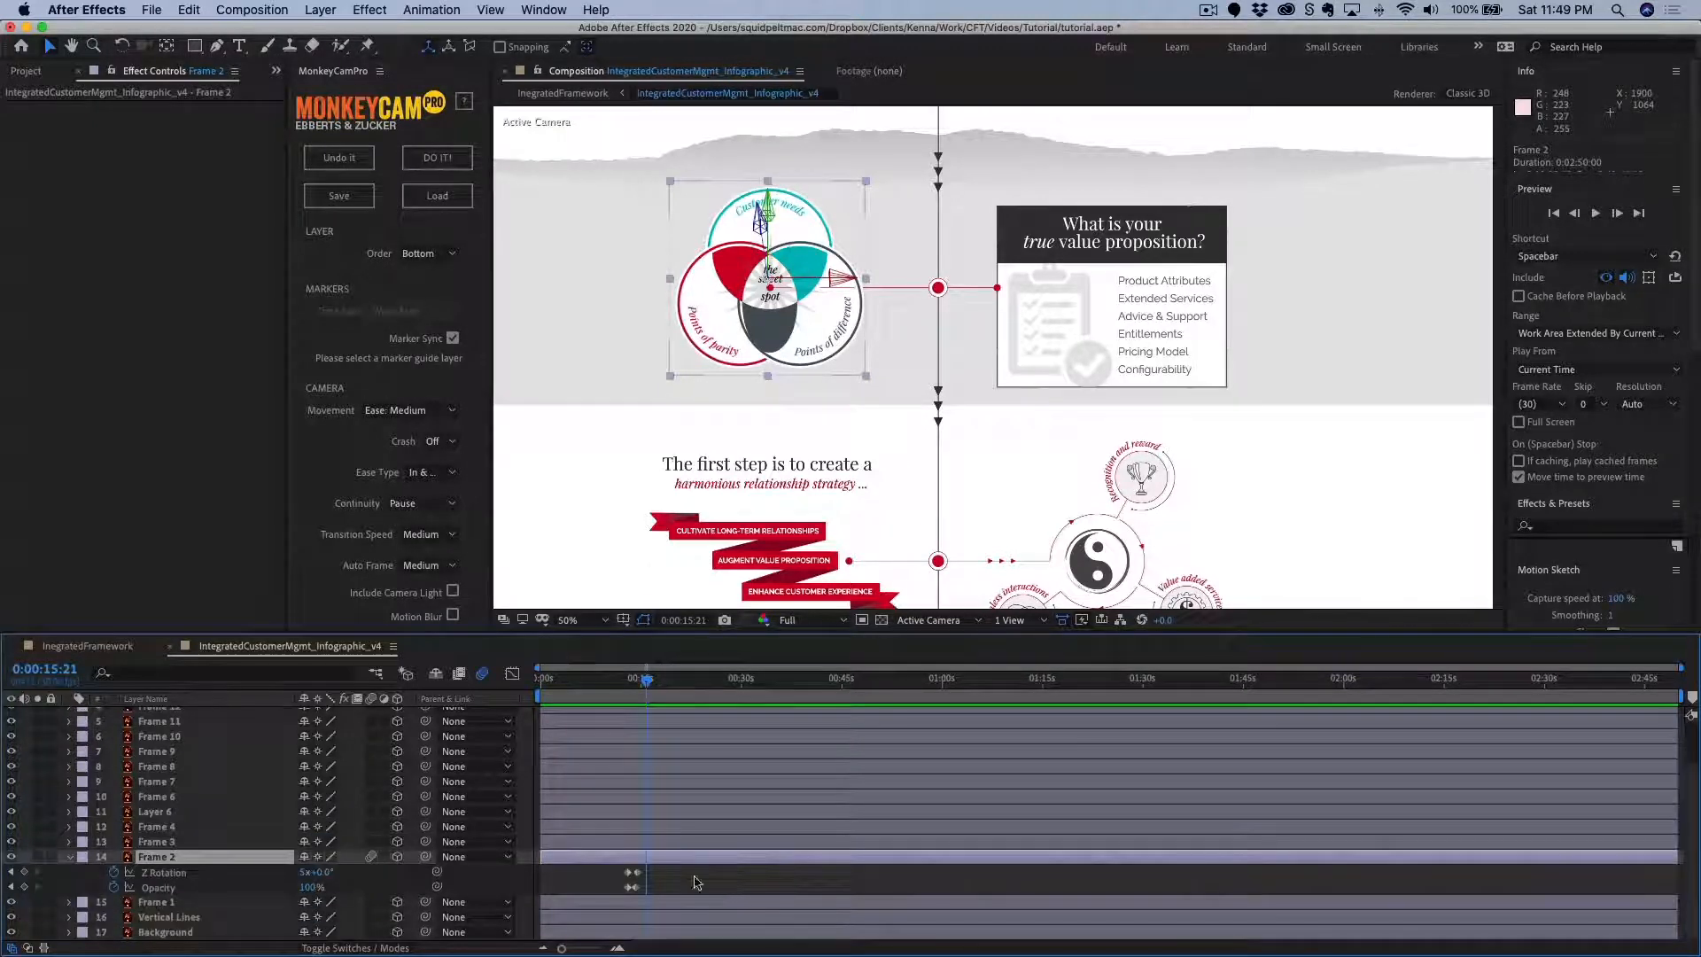
key("=")
key("=")
key("=")
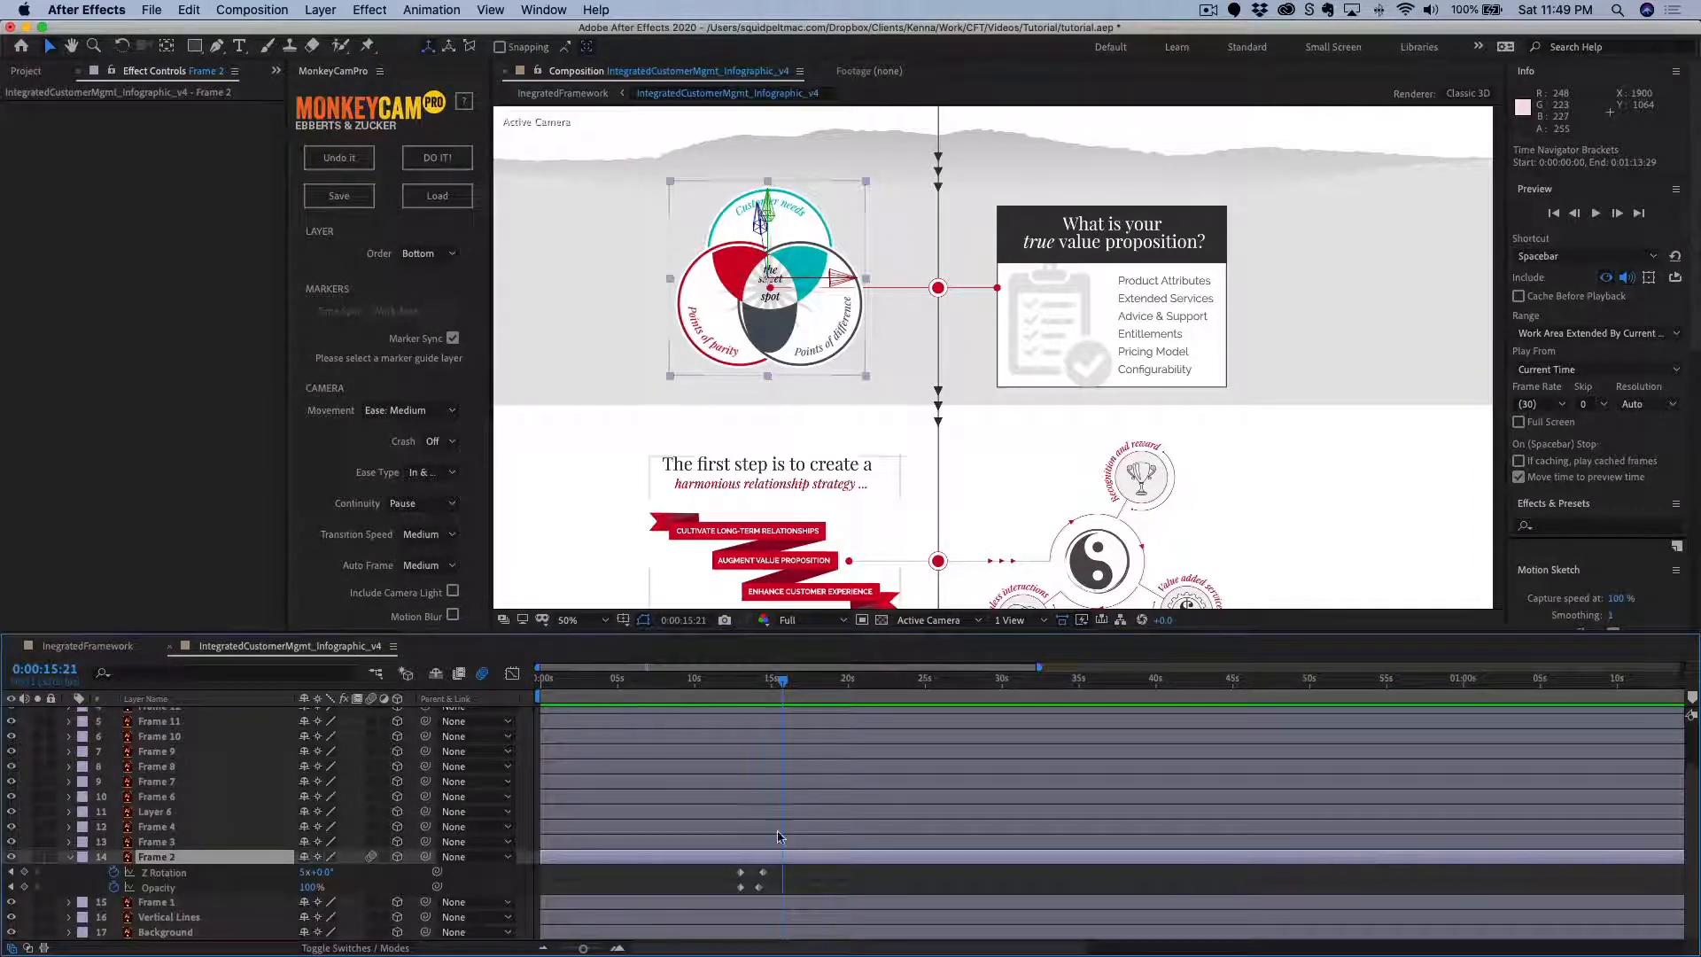
Move Frame 2's last Z Rotation keyframe to 0:00:14:05, in line with the last Opacity keyframe.
left_click(760, 872)
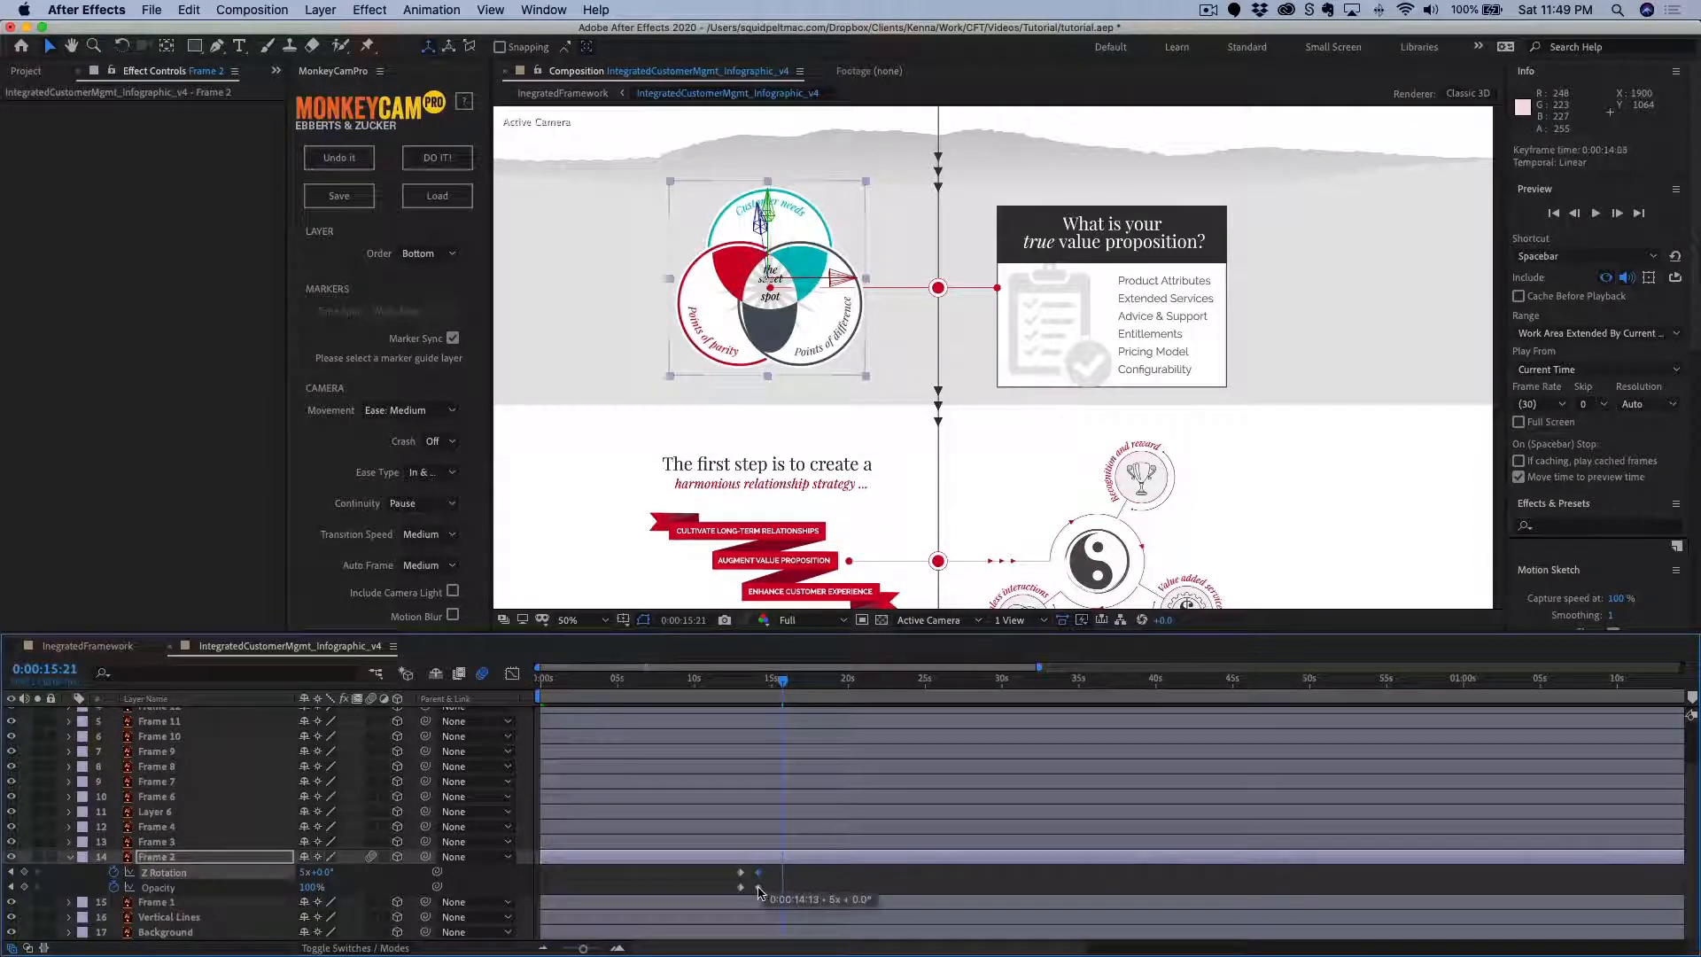
key("=")
key("=")
key("=")
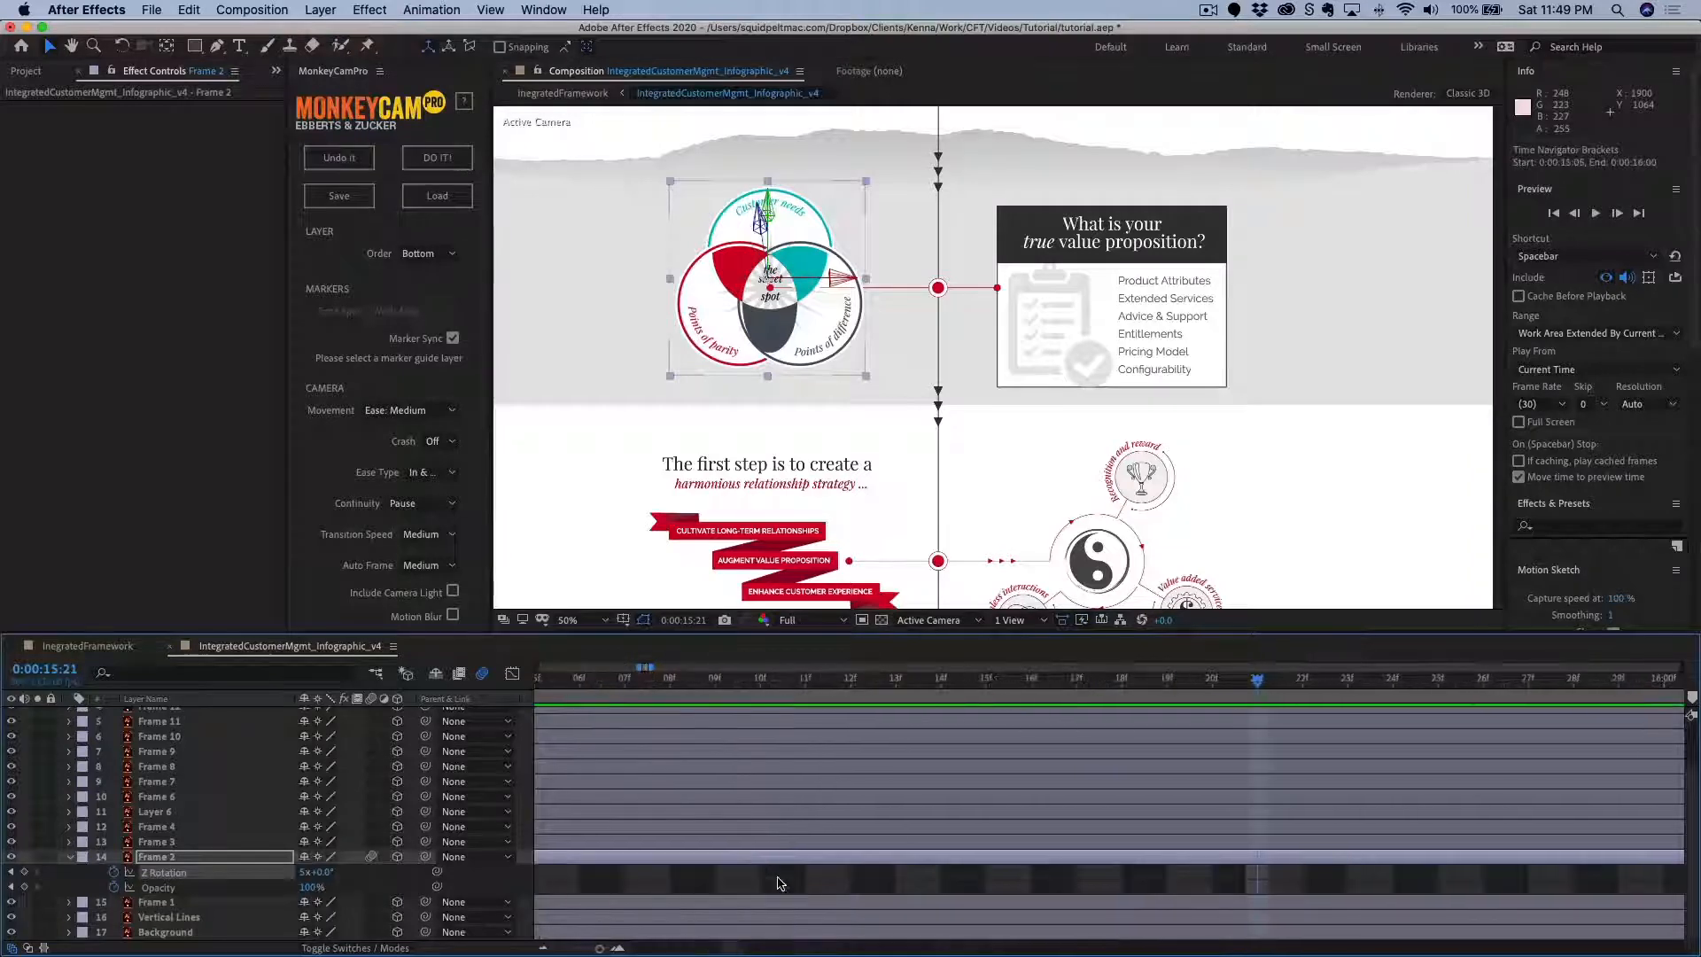
key("=")
key("=")
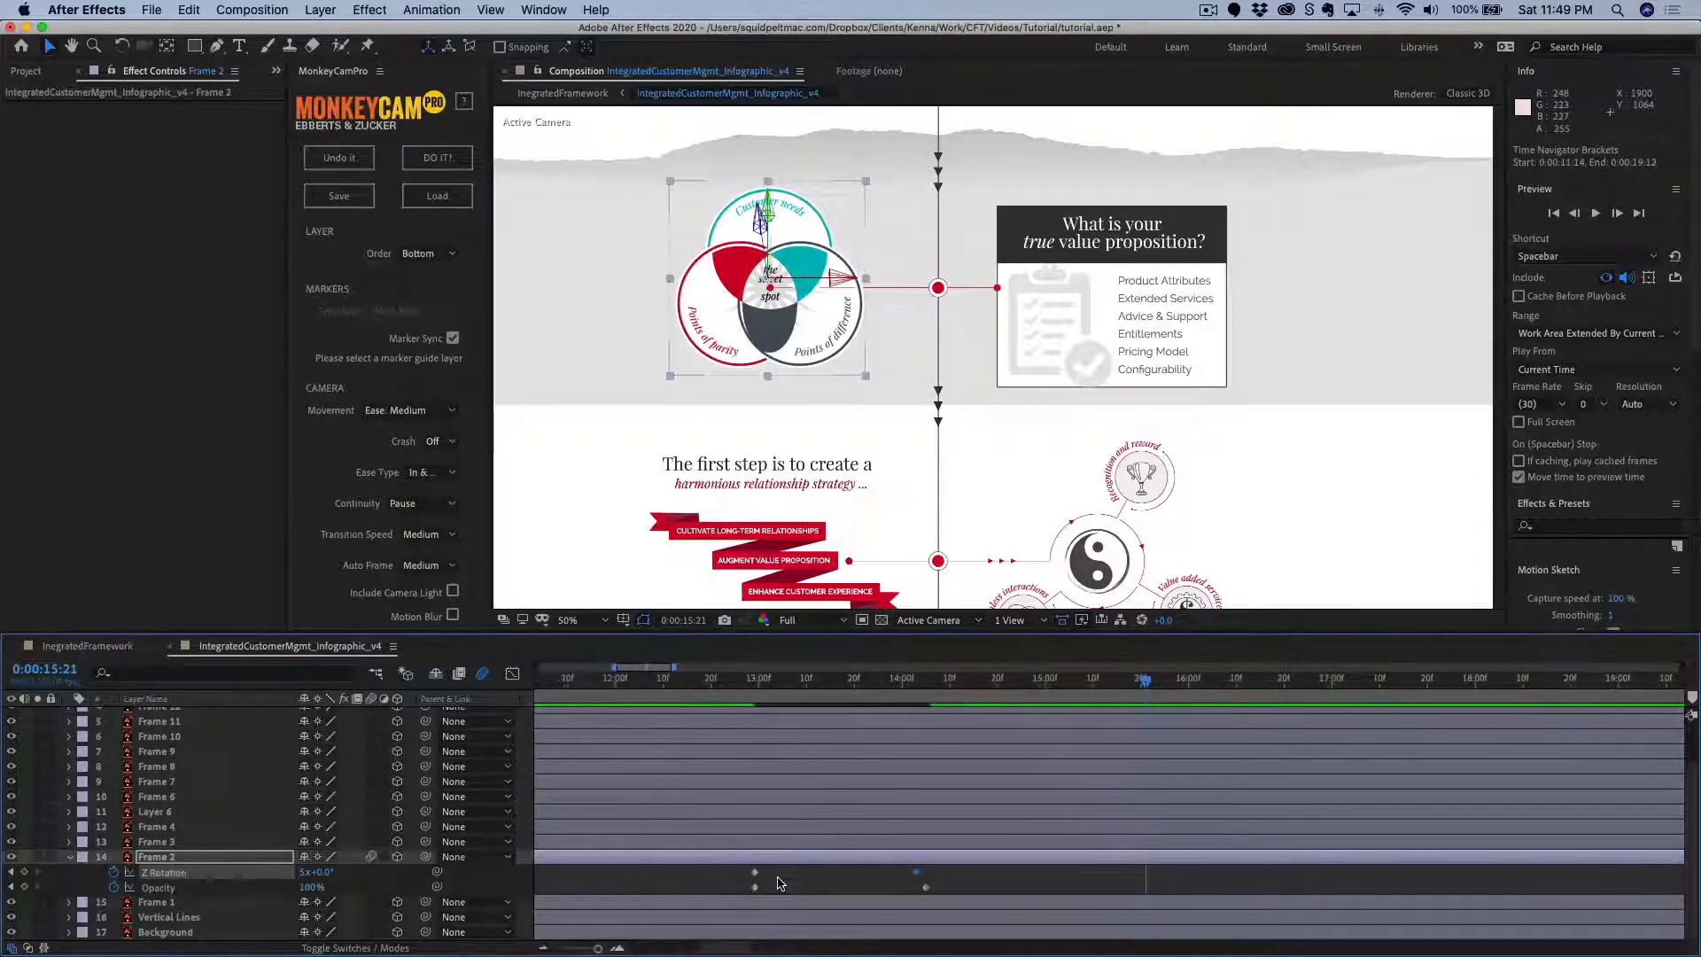
left_click_drag(916, 873, 926, 878)
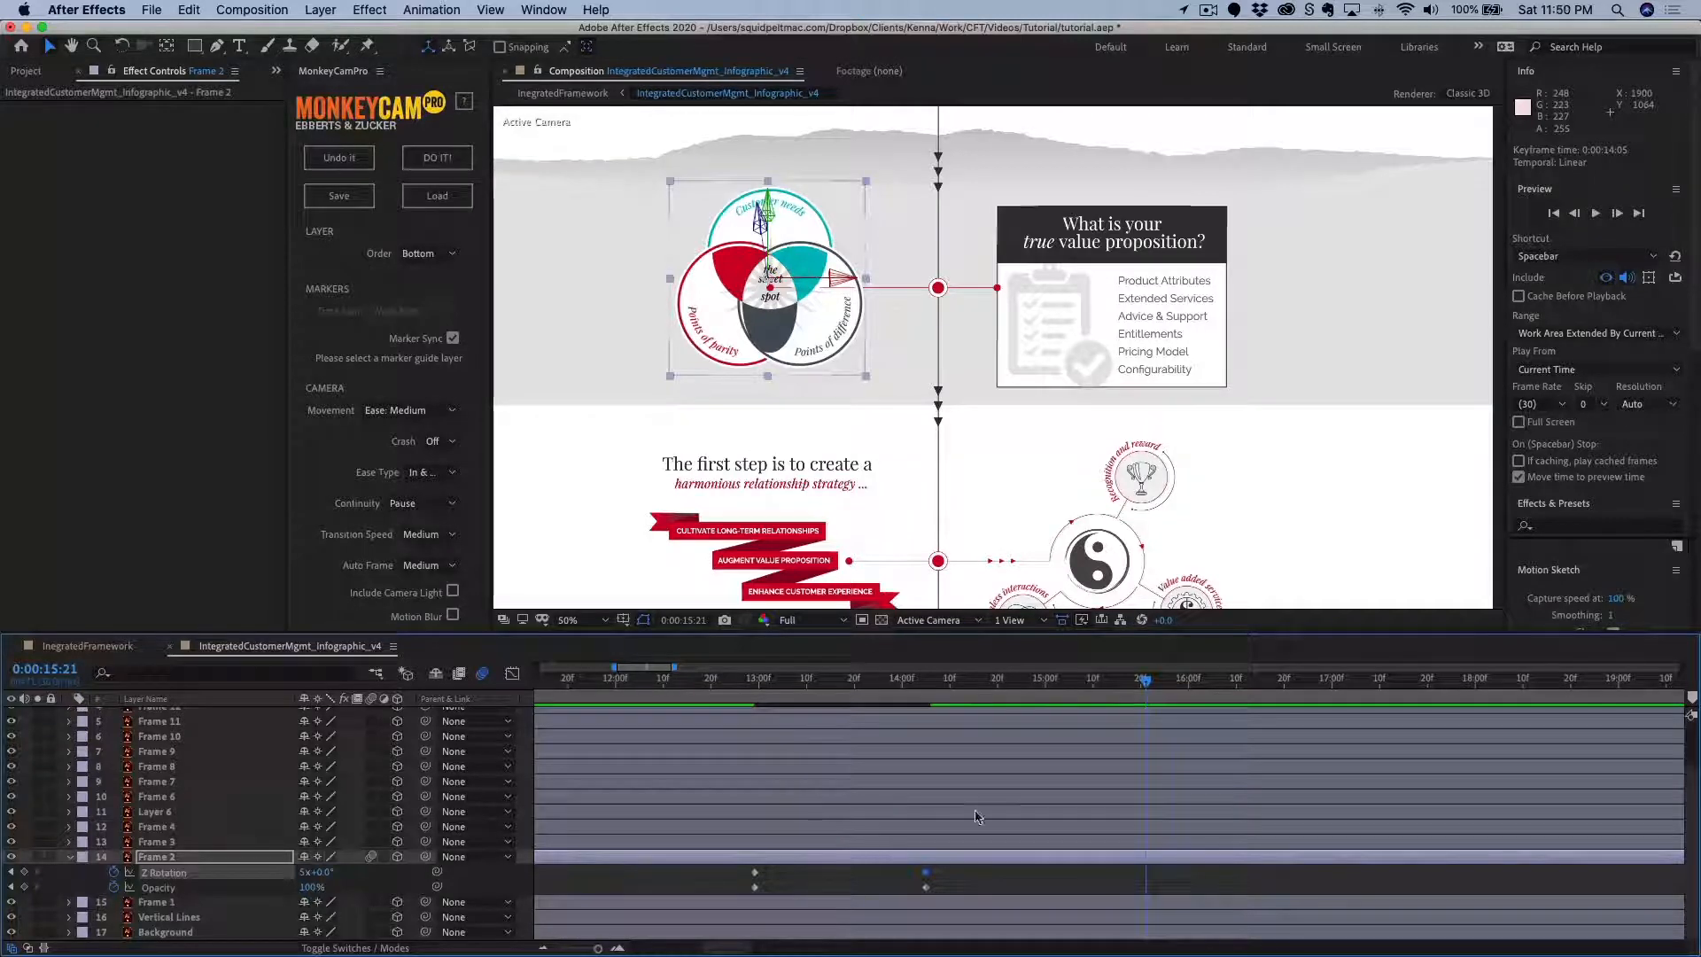
Add 100% Scale keyframes to Frame 2 at 0:00:12:29 and 0:00:14:06.
mouse_move(733, 690)
left_mouse_down()
mouse_move(838, 691)
mouse_move(754, 699)
left_mouse_up()
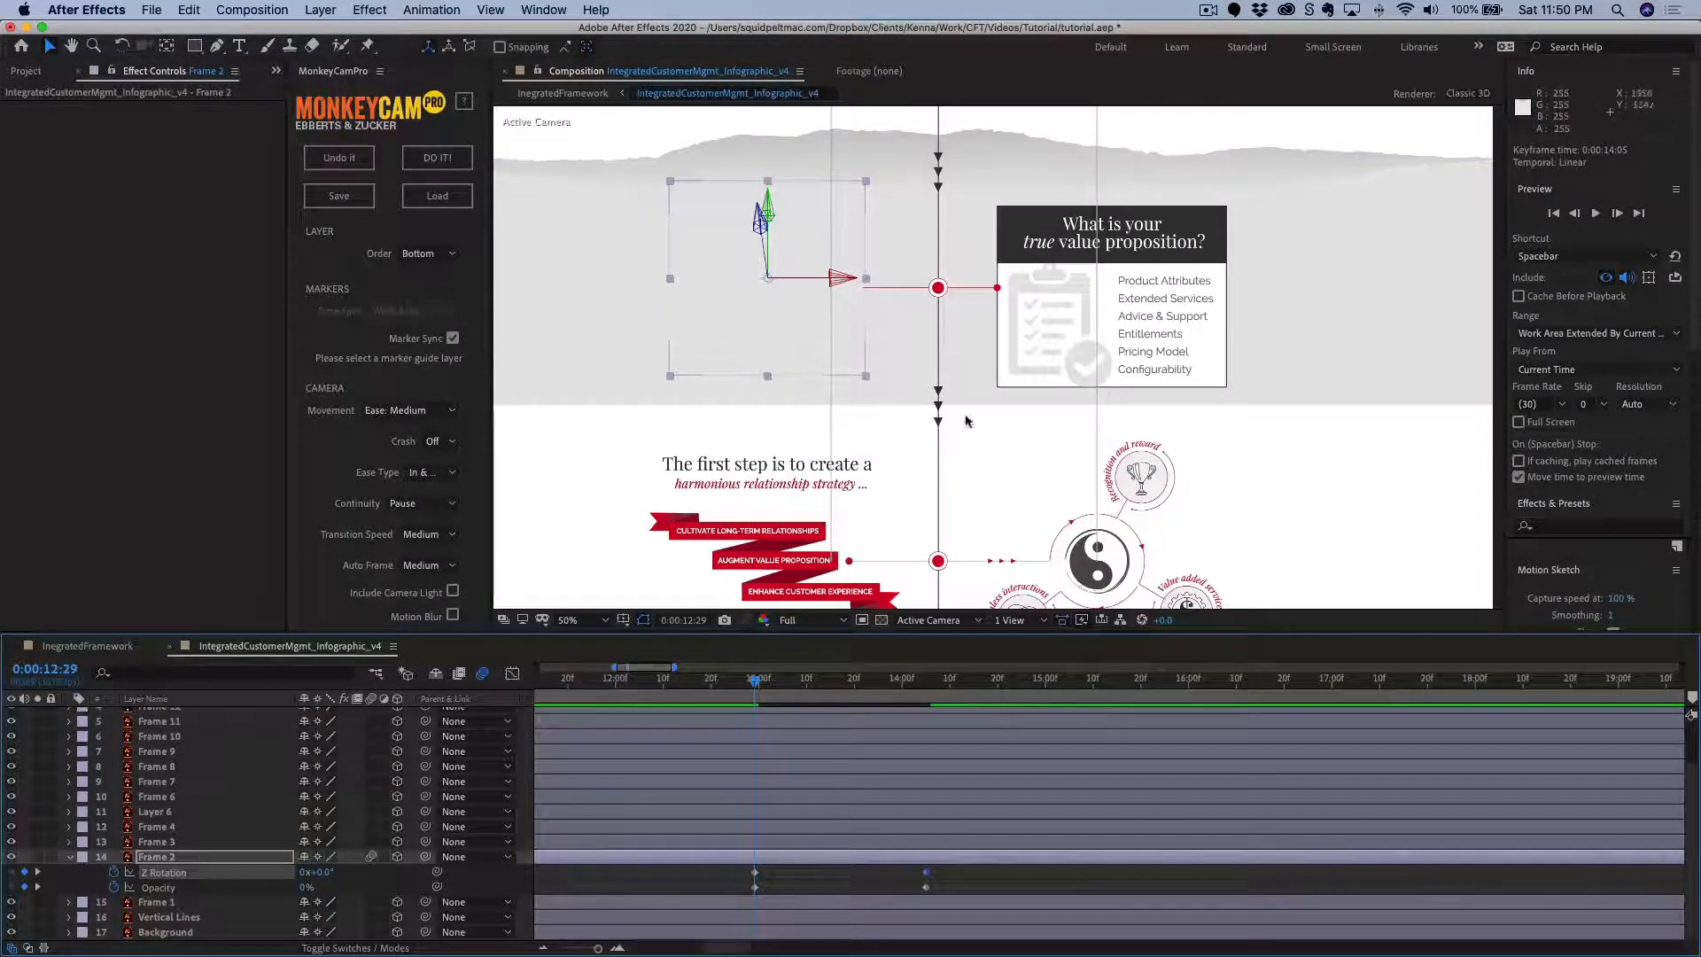
left_click(156, 857)
key("s")
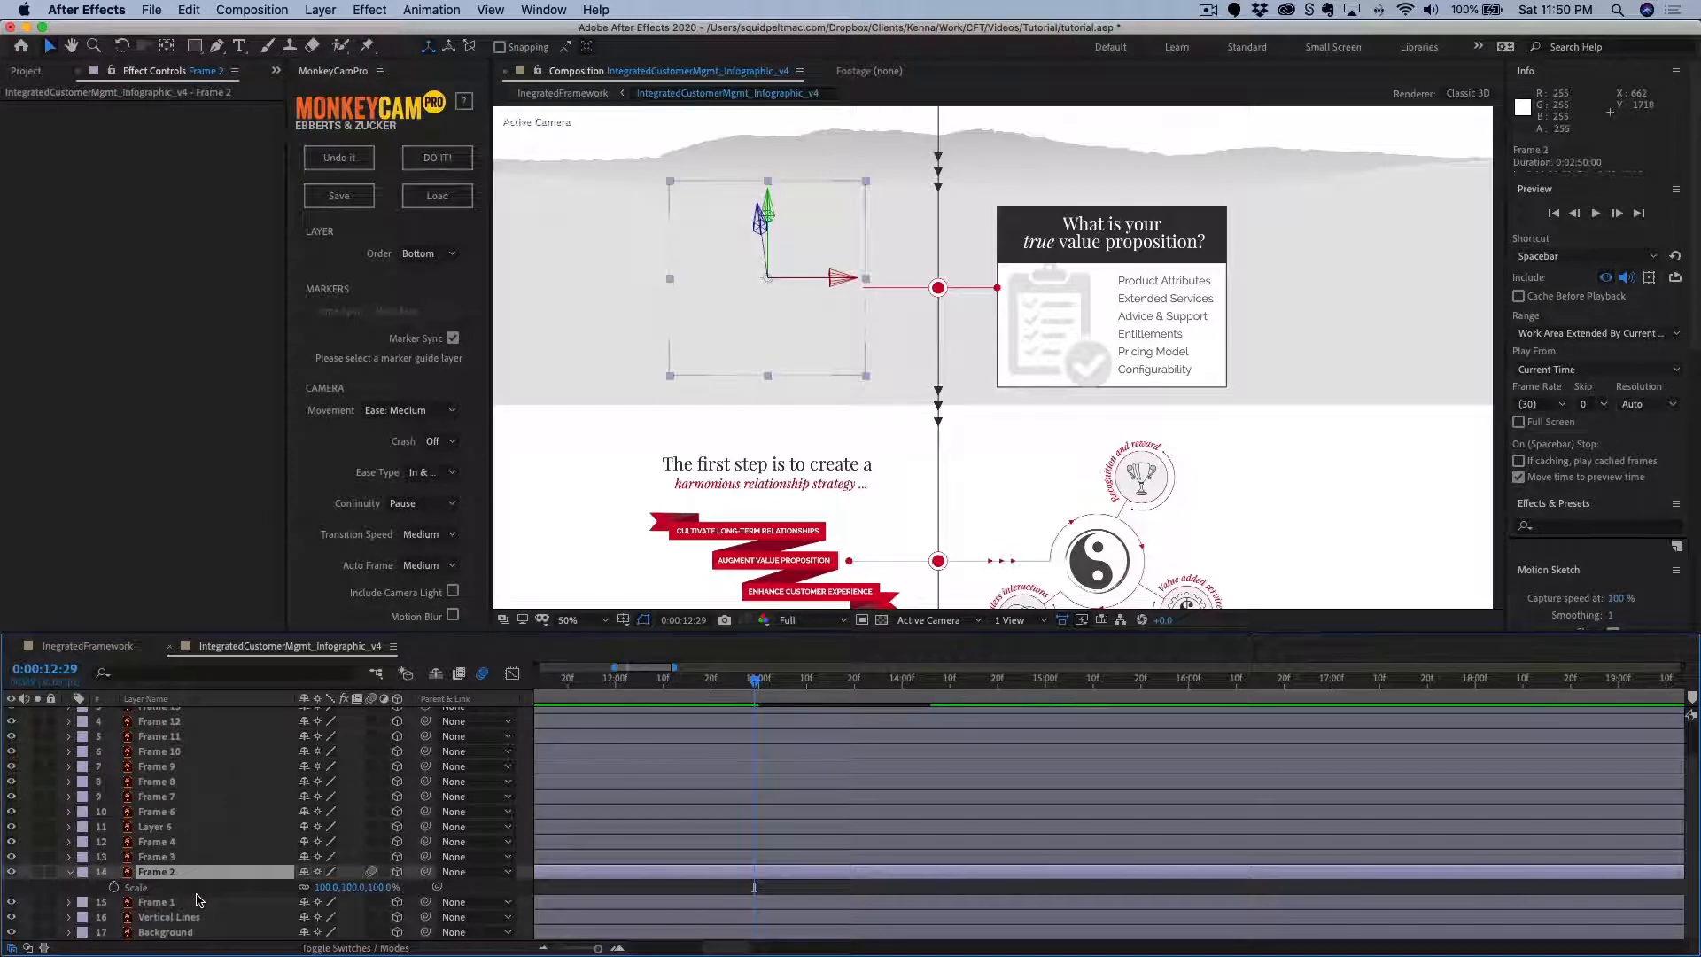
key("u")
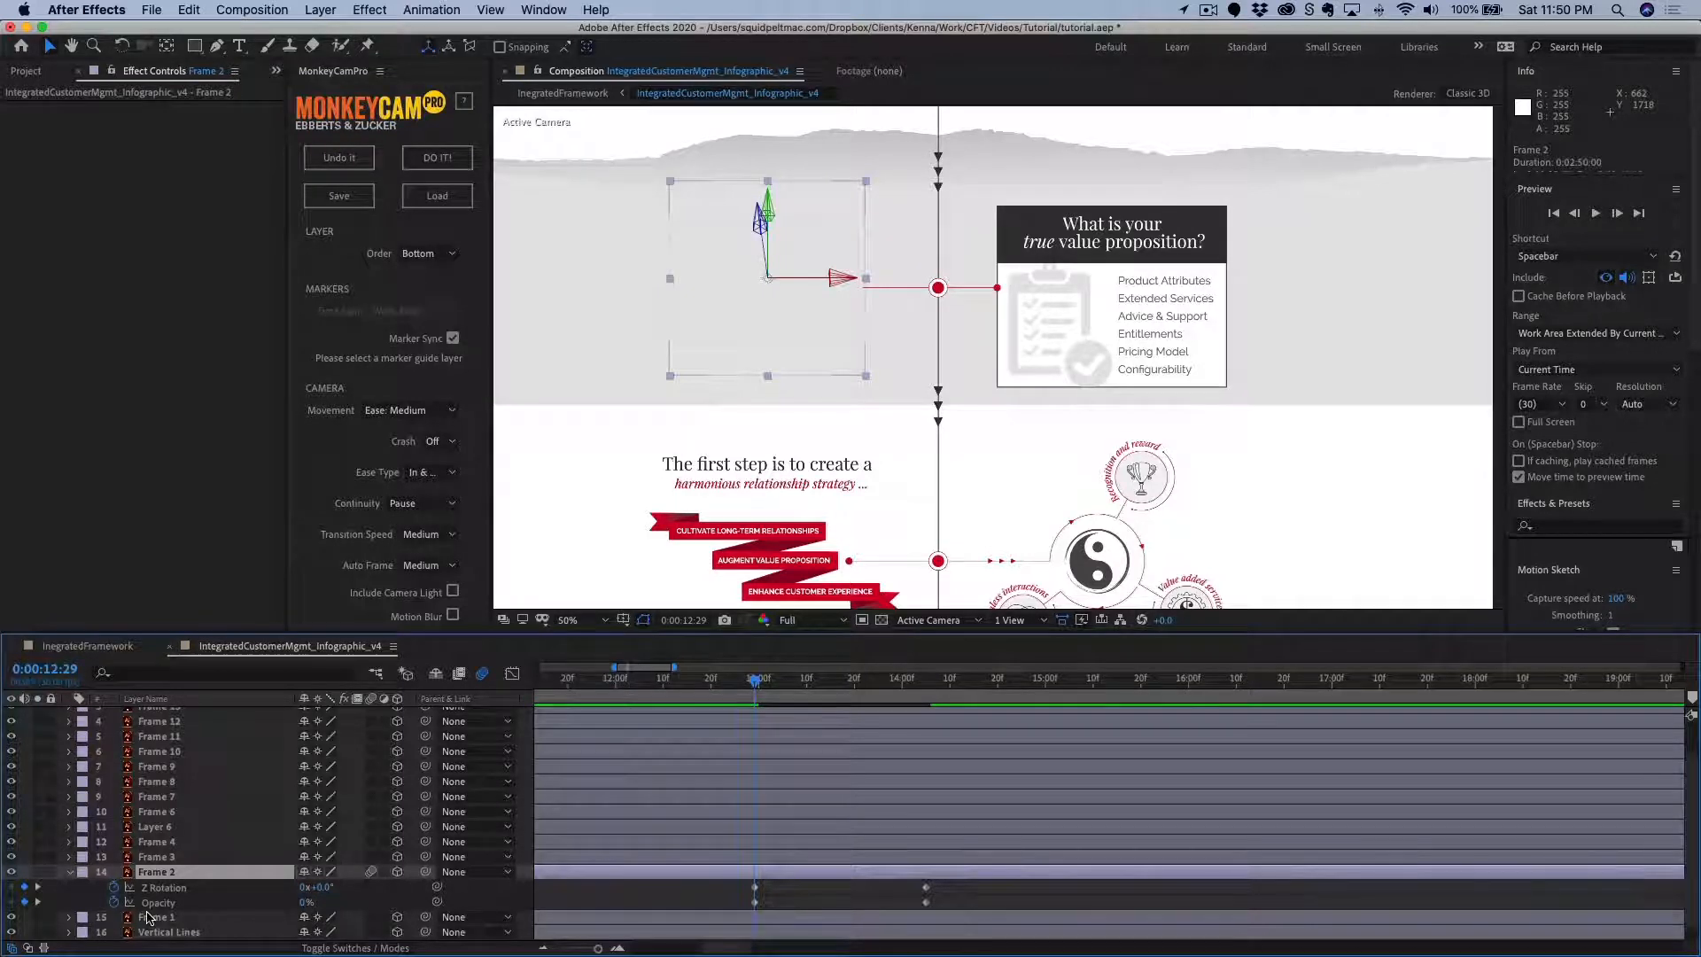
key("s")
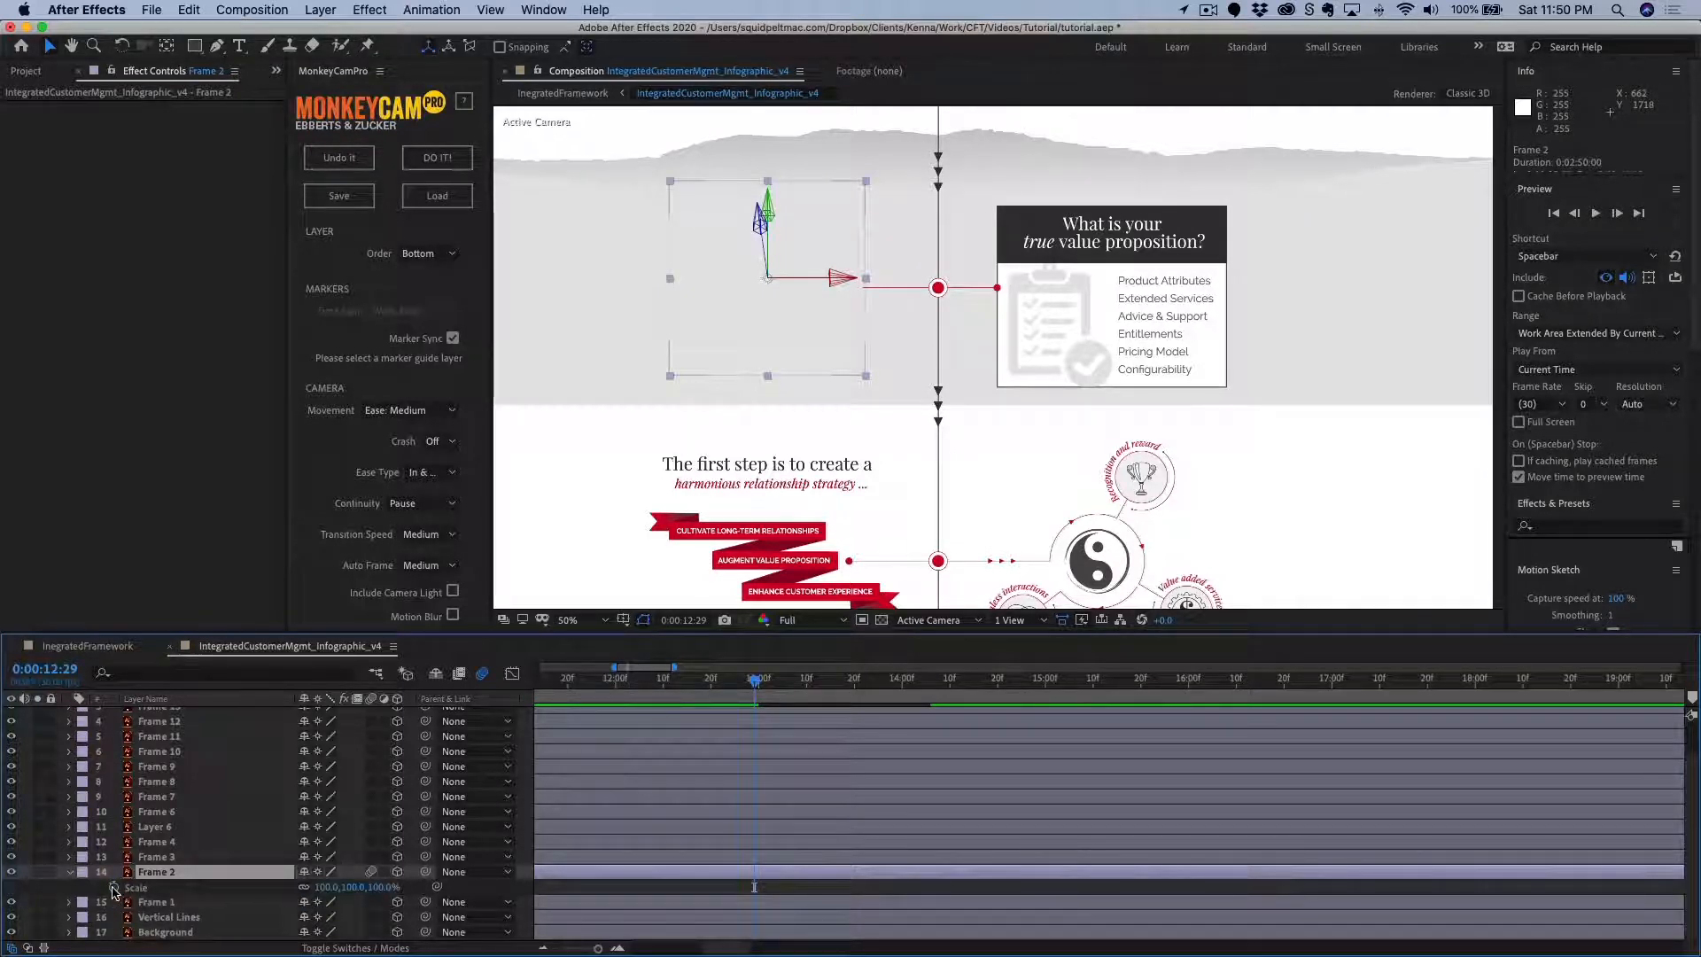
left_click(113, 887)
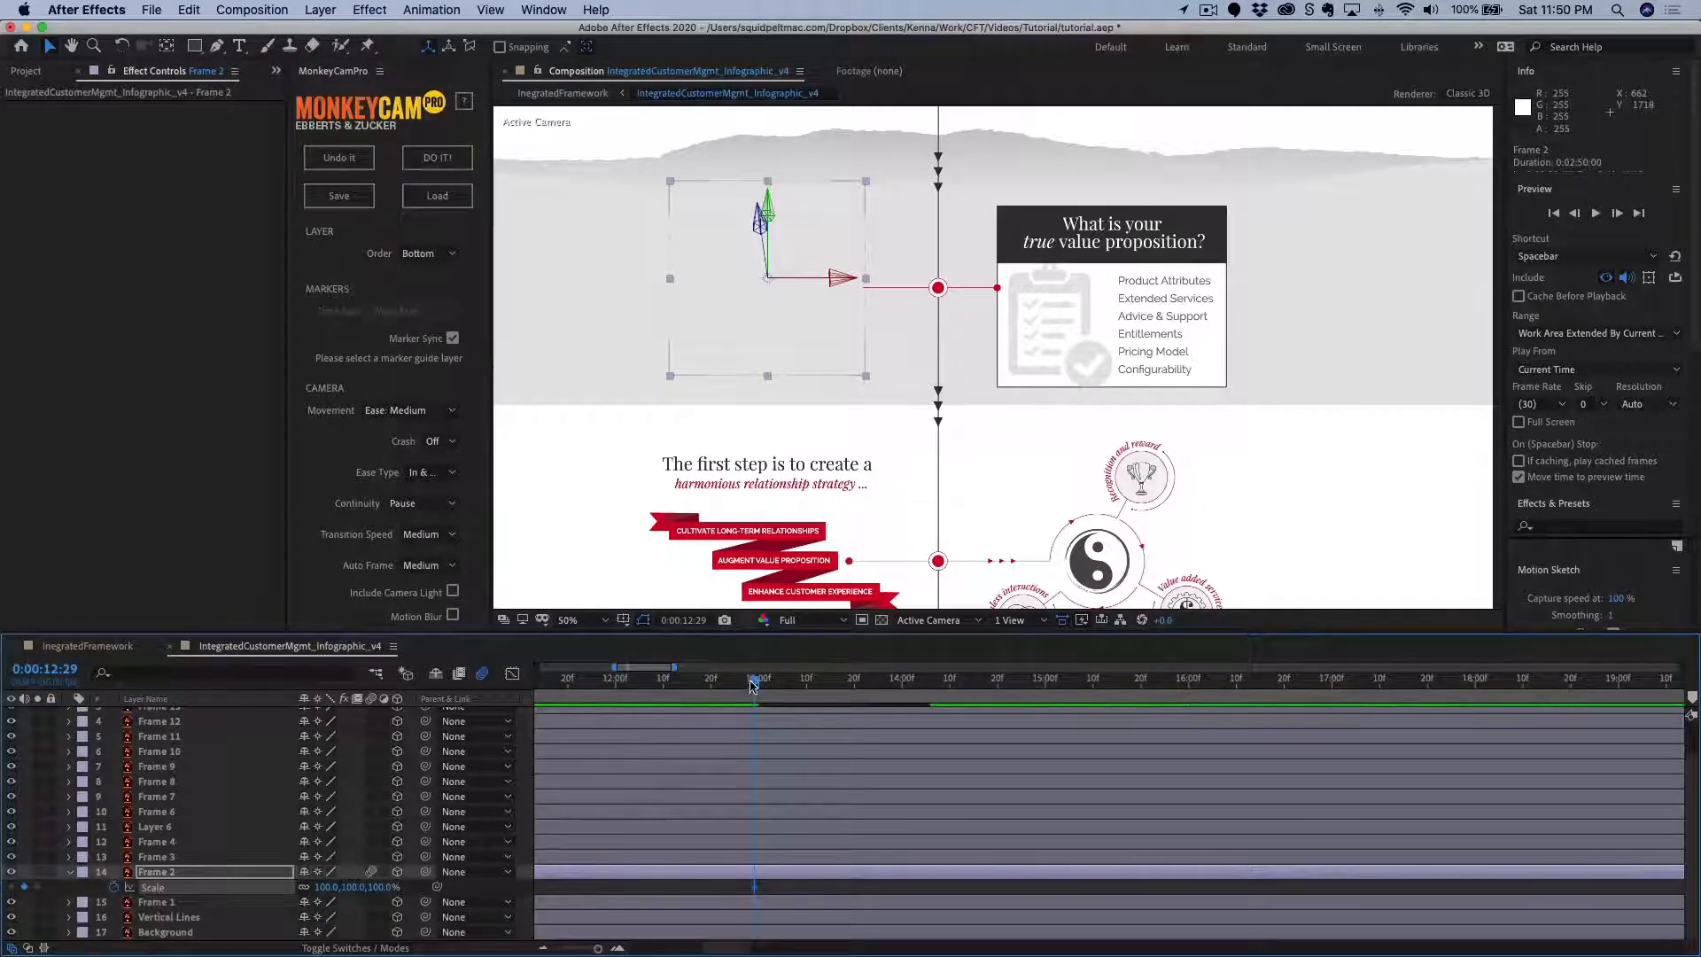
left_click_drag(752, 683, 930, 694)
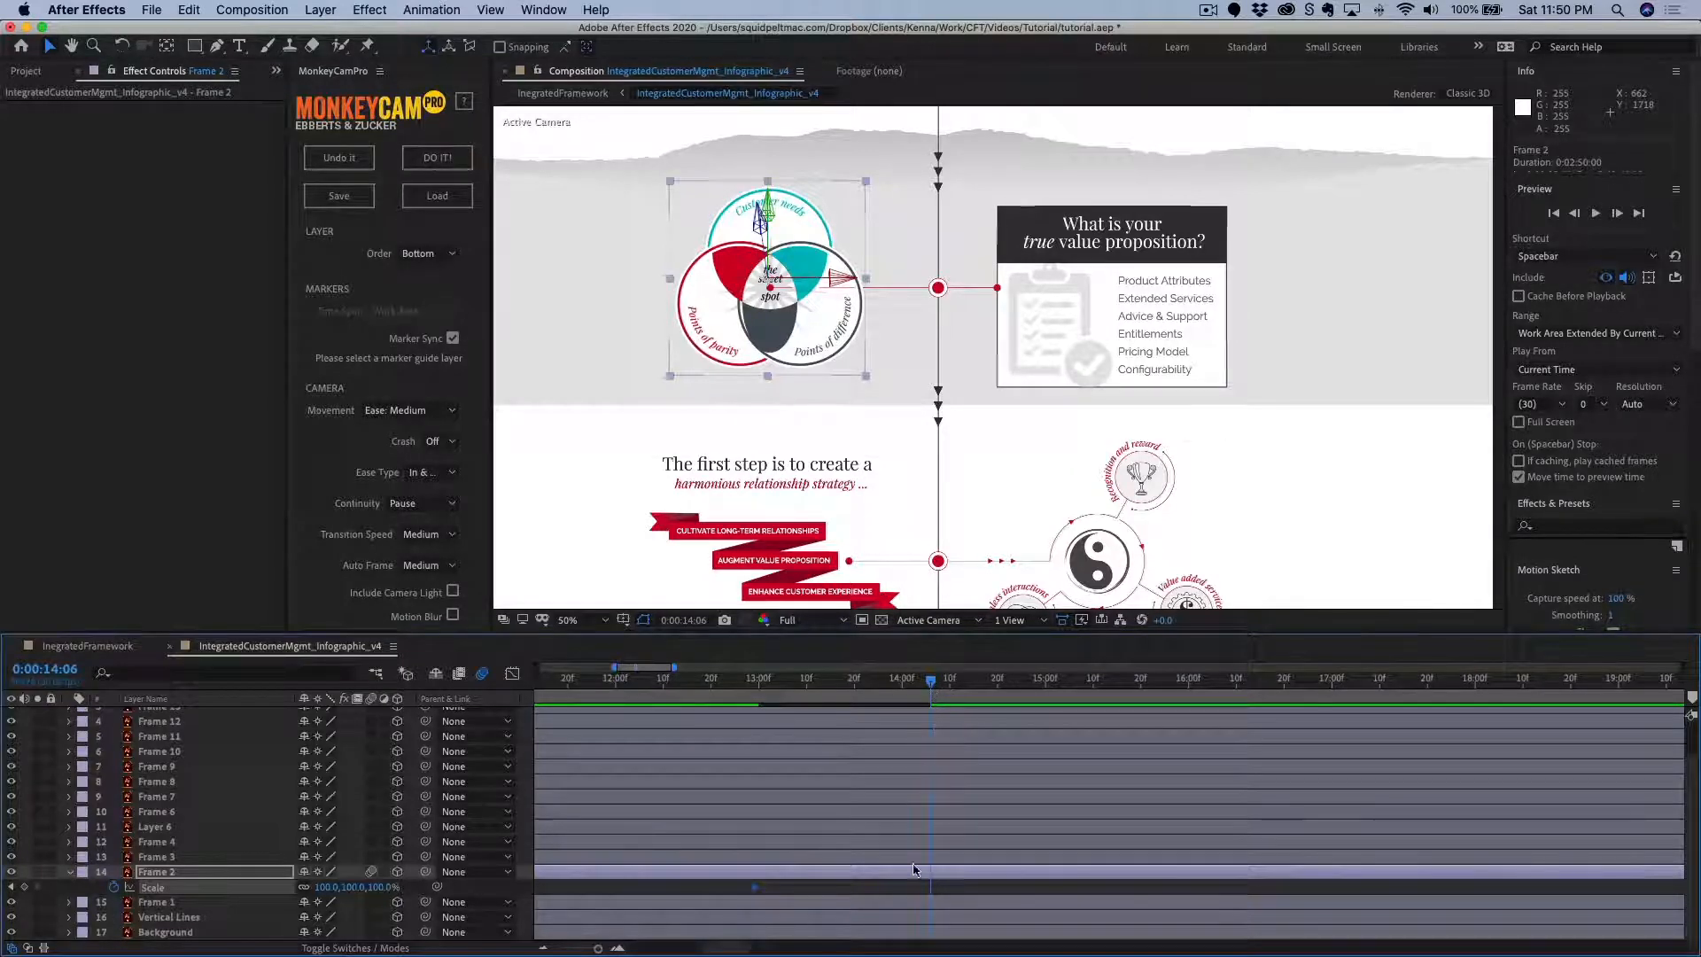
left_click(24, 886)
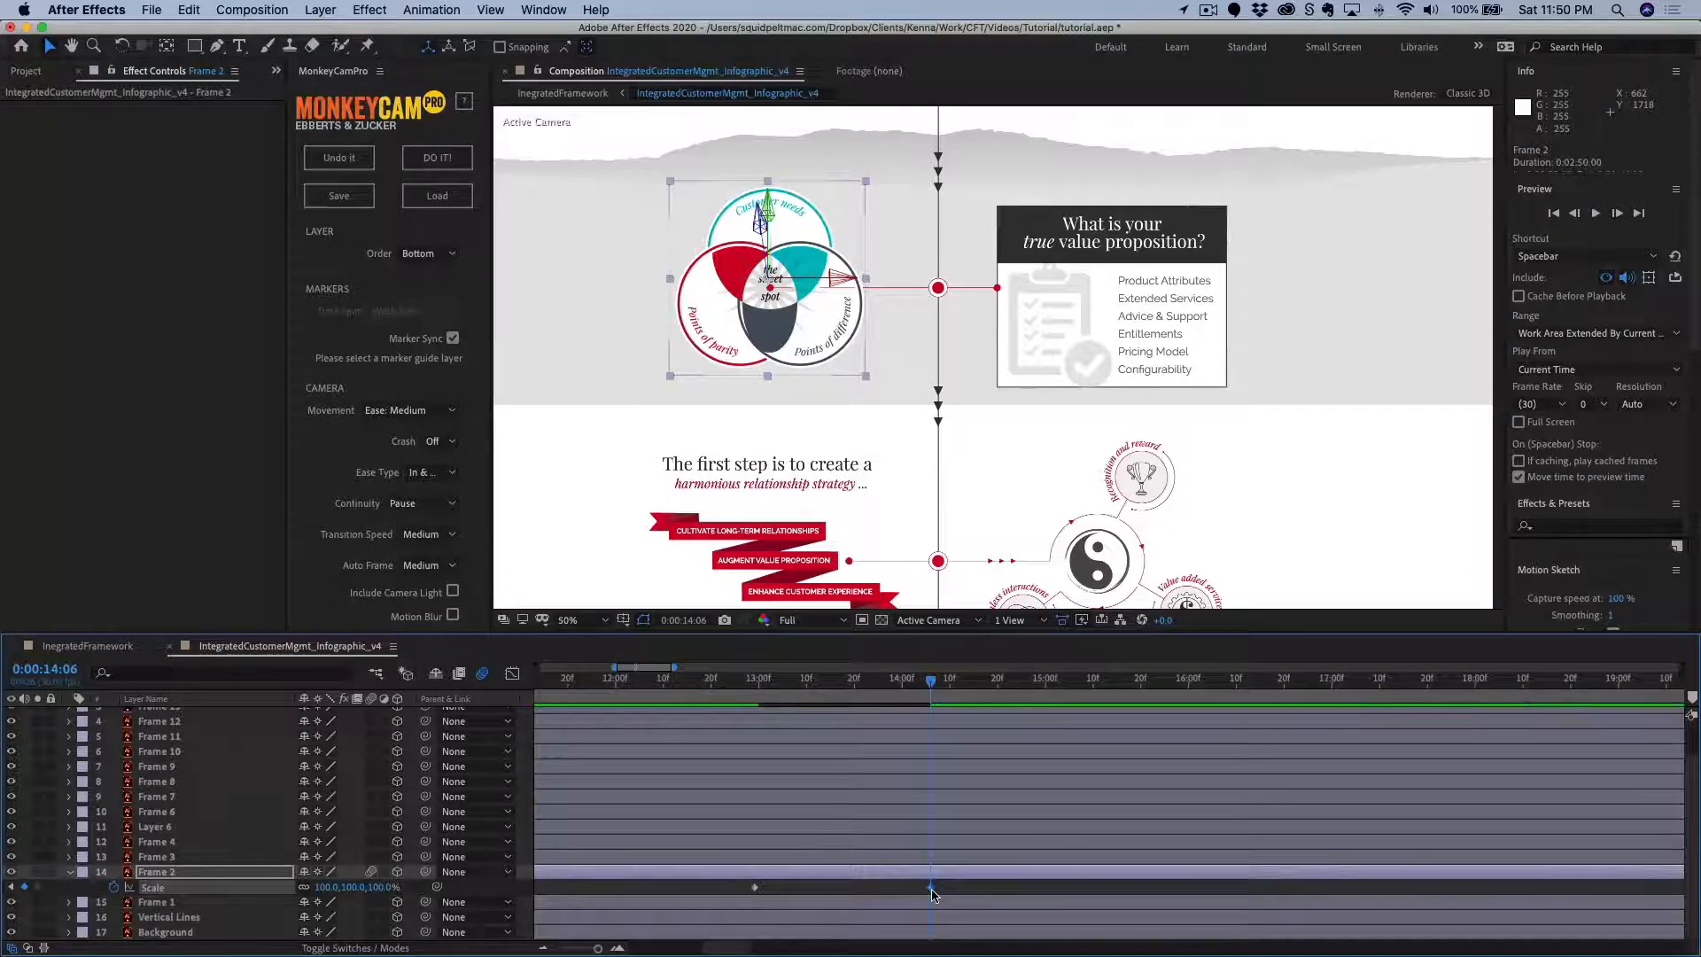
Set Frame 2's first Scale keyframe, at 0:00:12:29, to 50%.
left_click(12, 888)
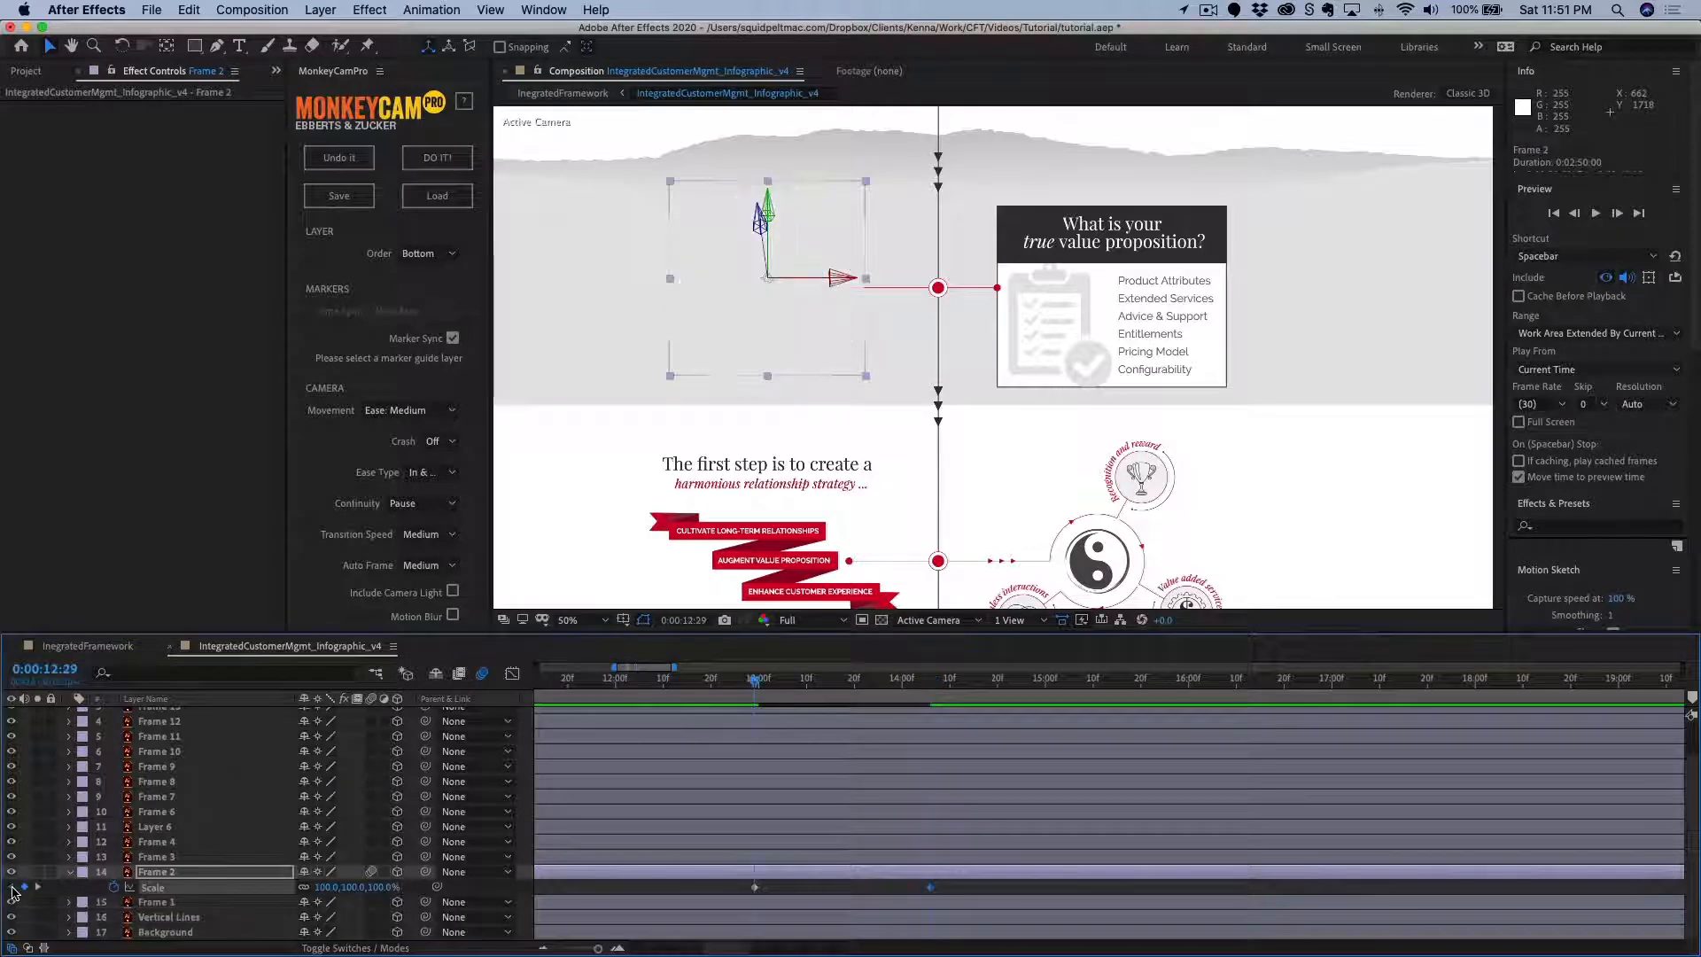
left_click(326, 887)
type("50")
key("Return")
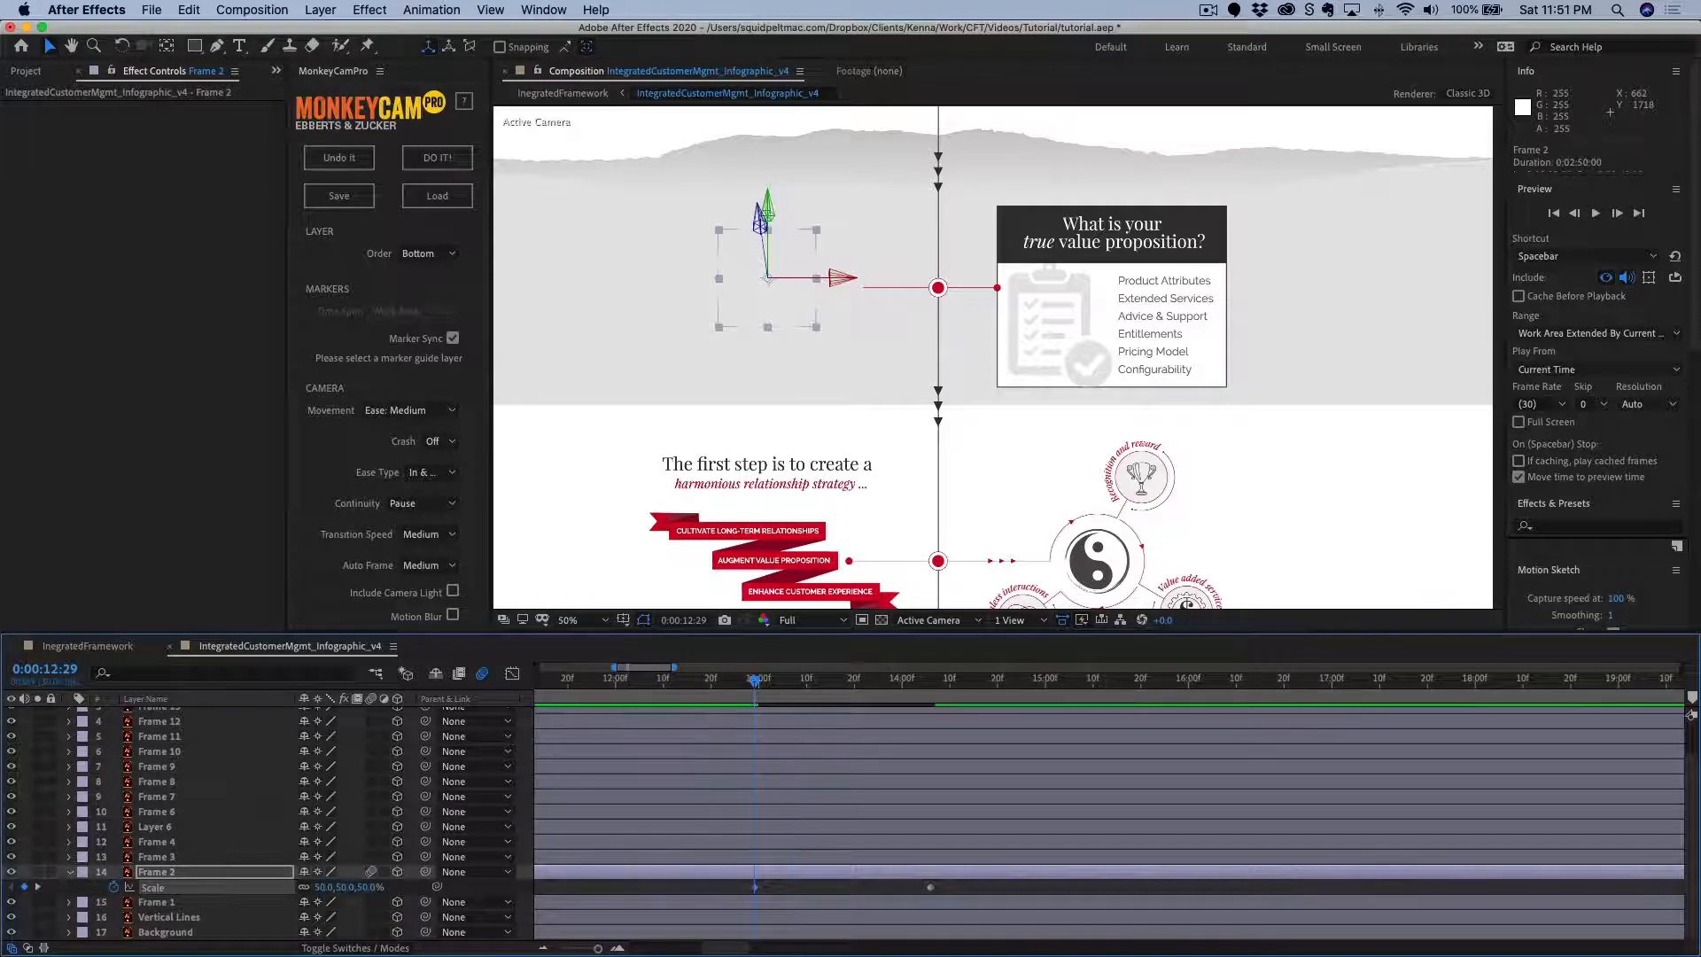
Scrub through Frame 2's scale animation, and return to the IntegratedFramework composition at about 0:00:12:13.
left_click_drag(756, 685, 934, 694)
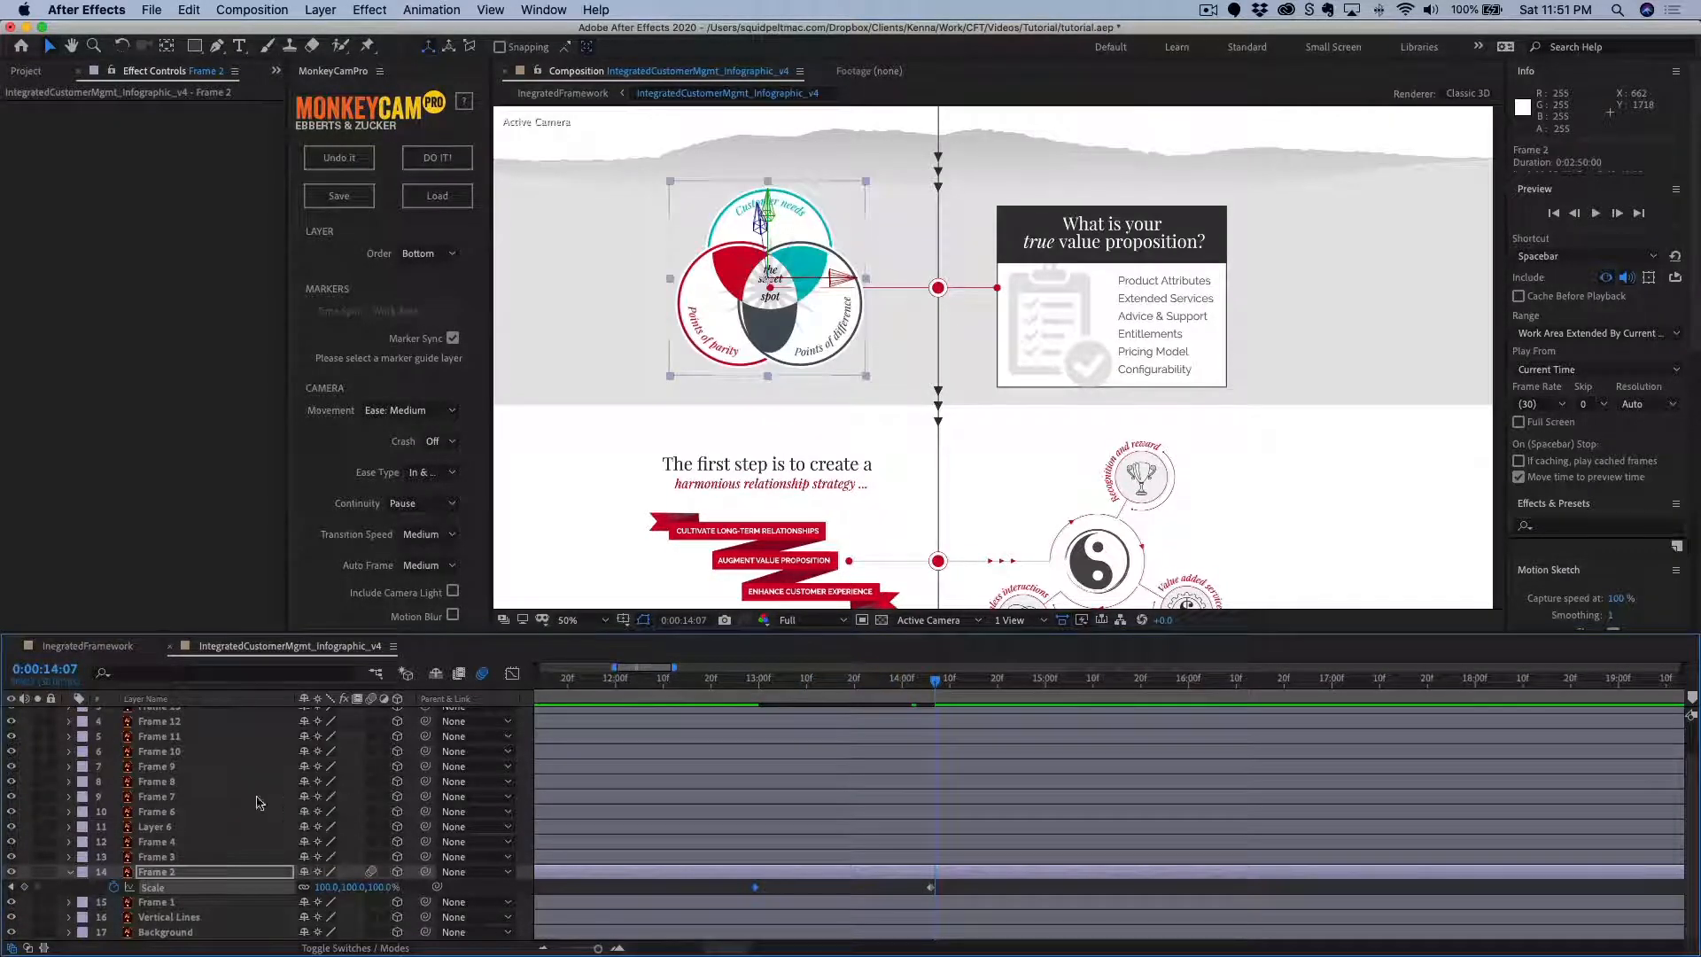
left_click(89, 646)
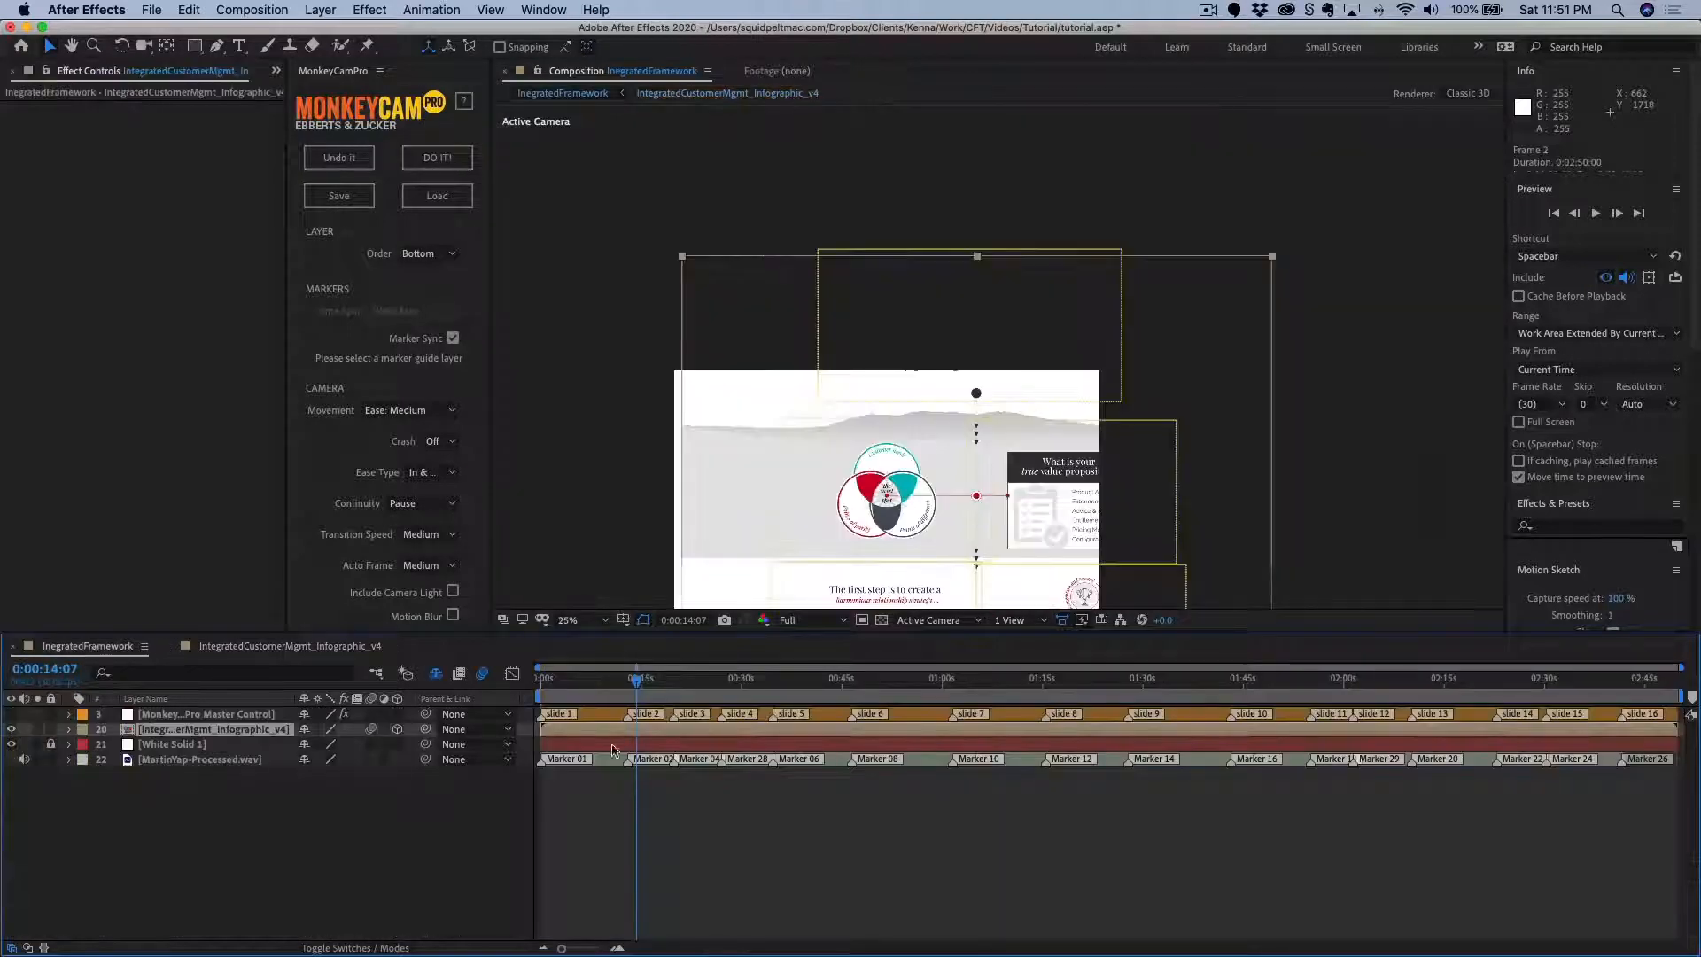
left_click(625, 689)
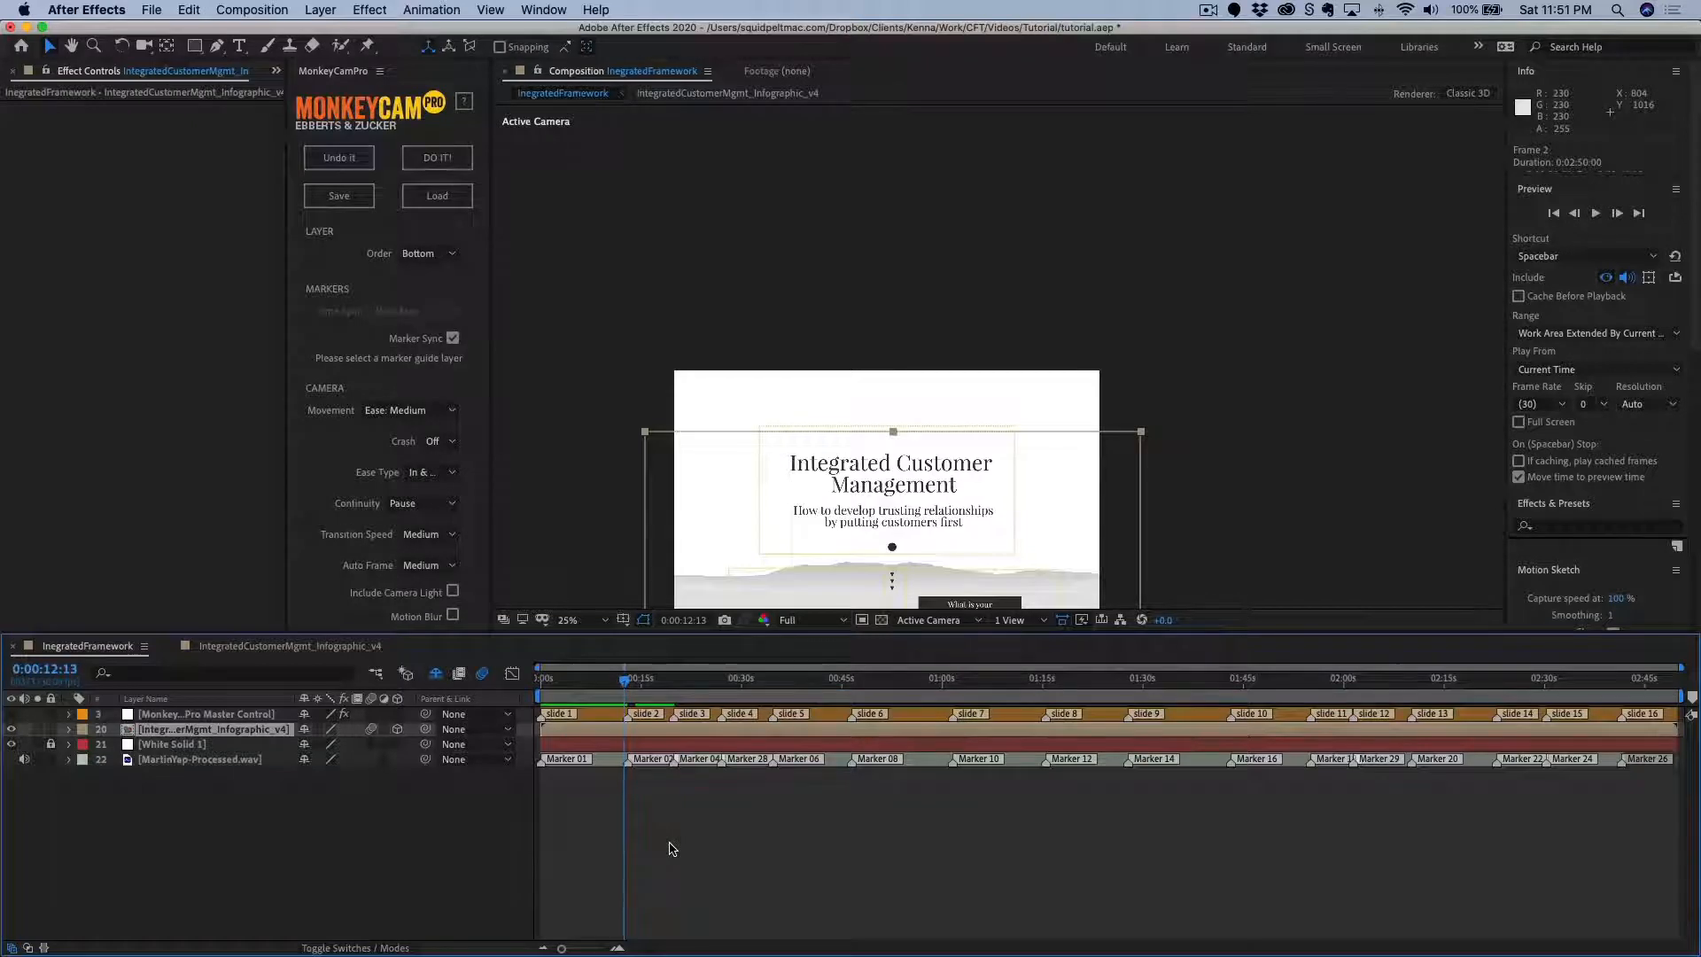
Preview Frame 2's entrance animation in the InegratedFramework composition, replaying it from about 0:00:12:01.
key("space")
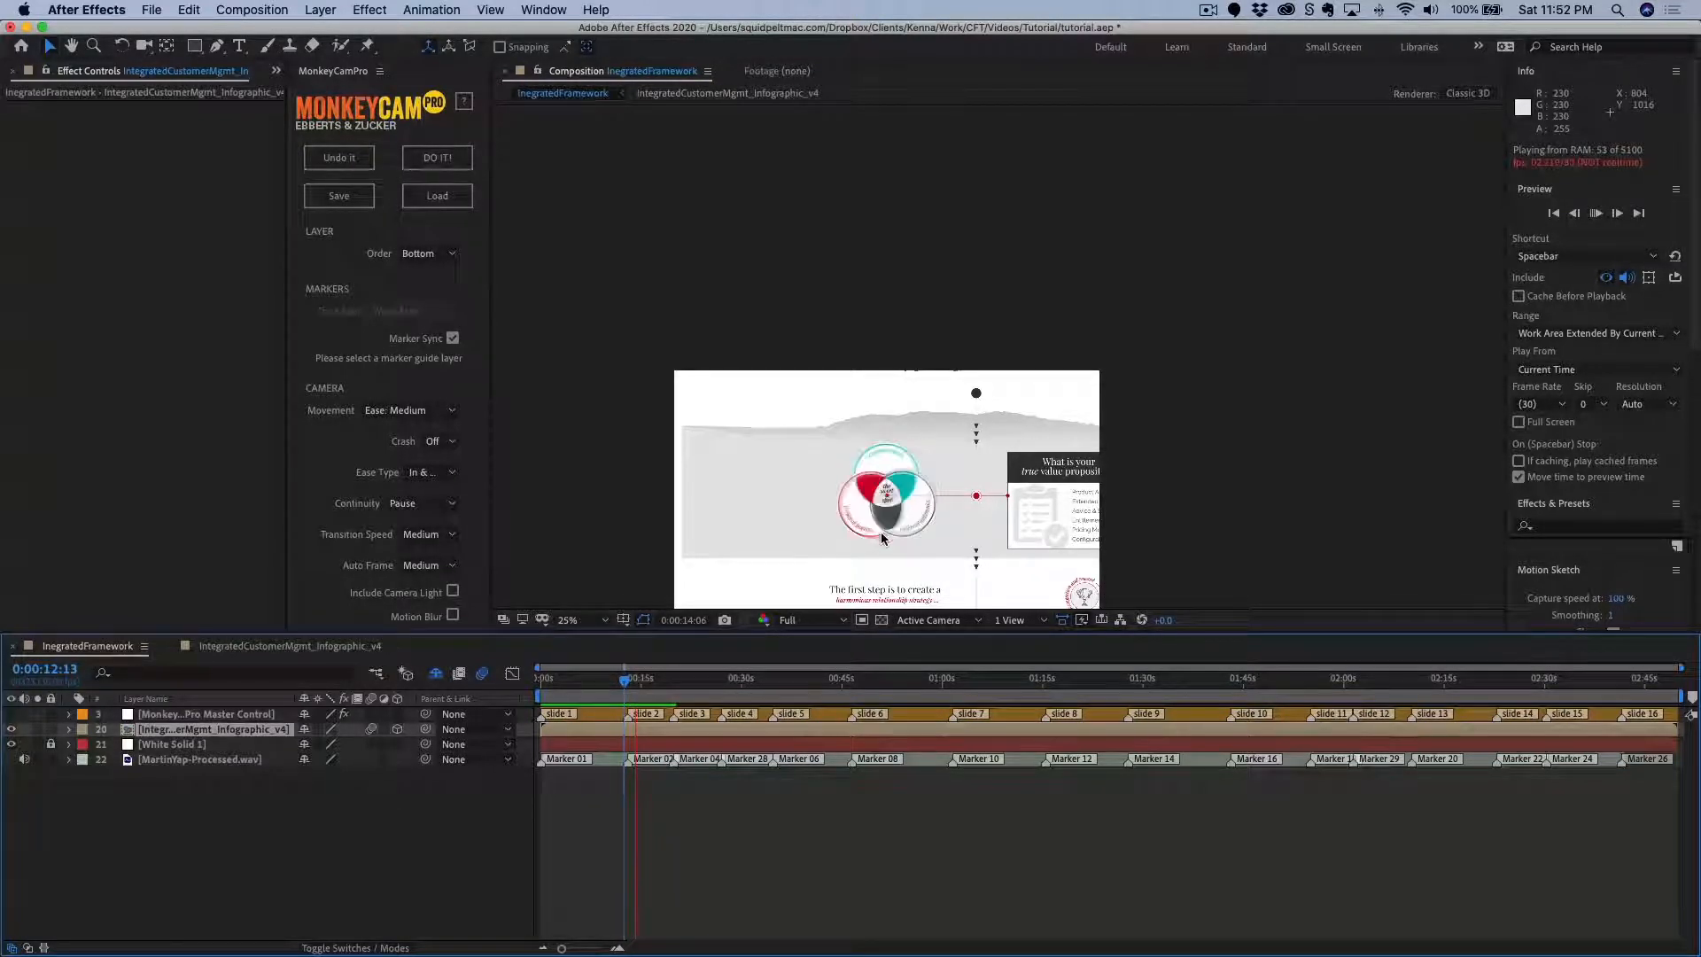
key("space")
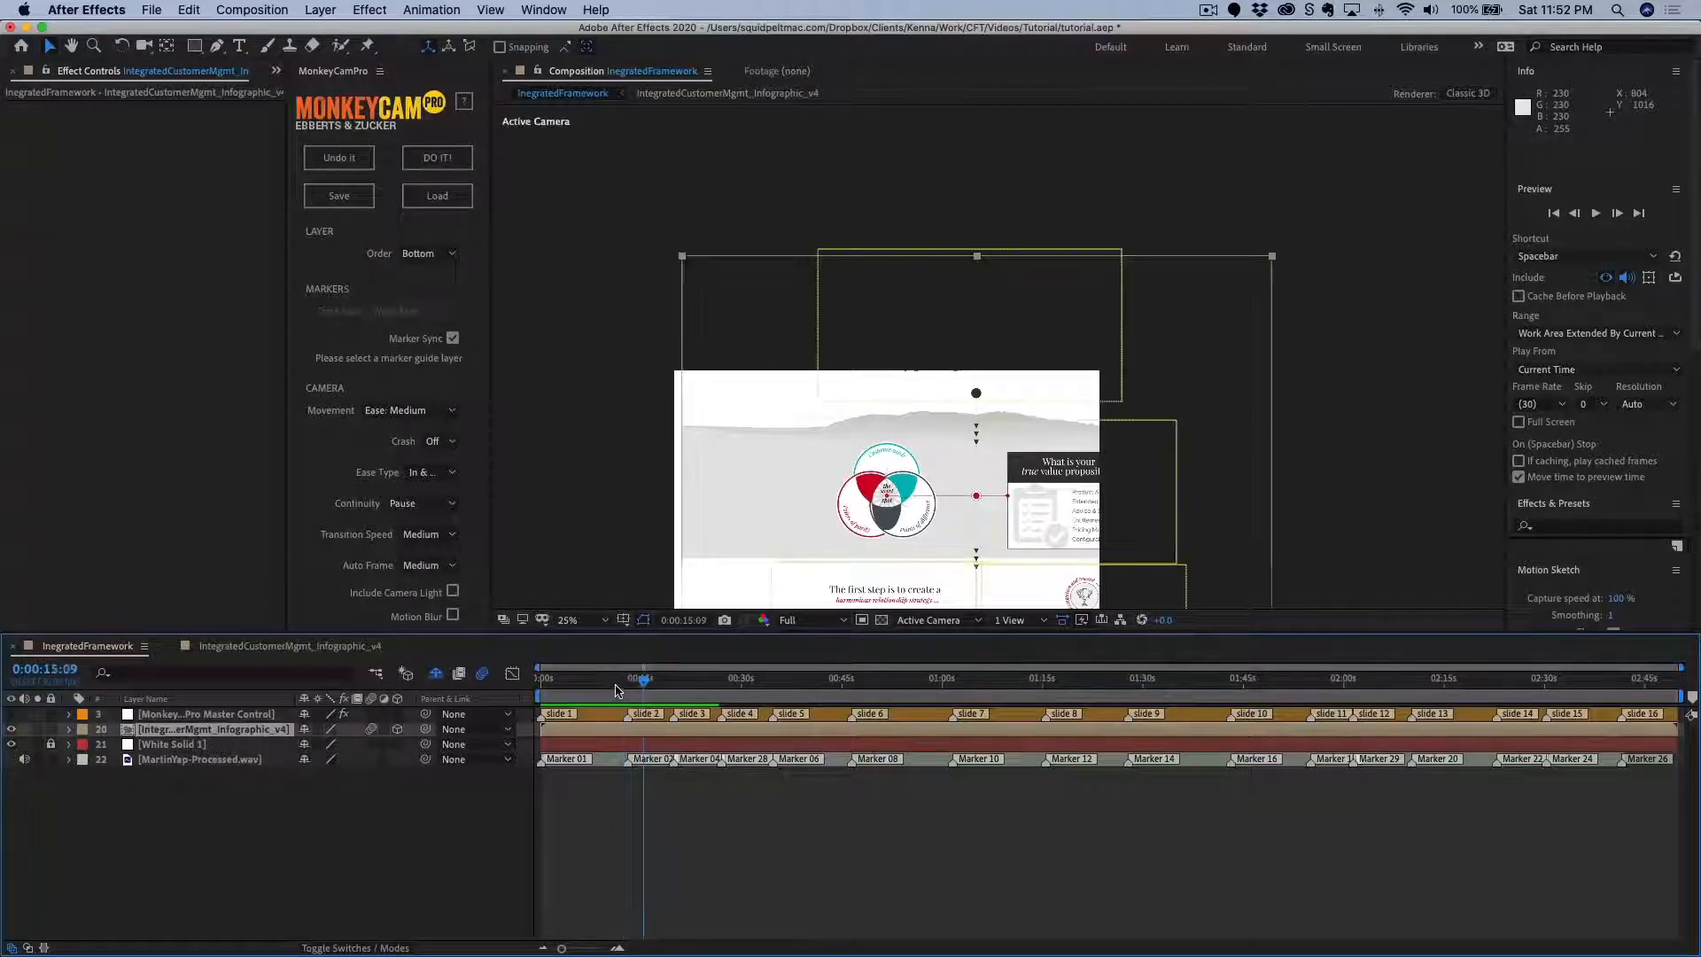
left_click(621, 681)
key("space")
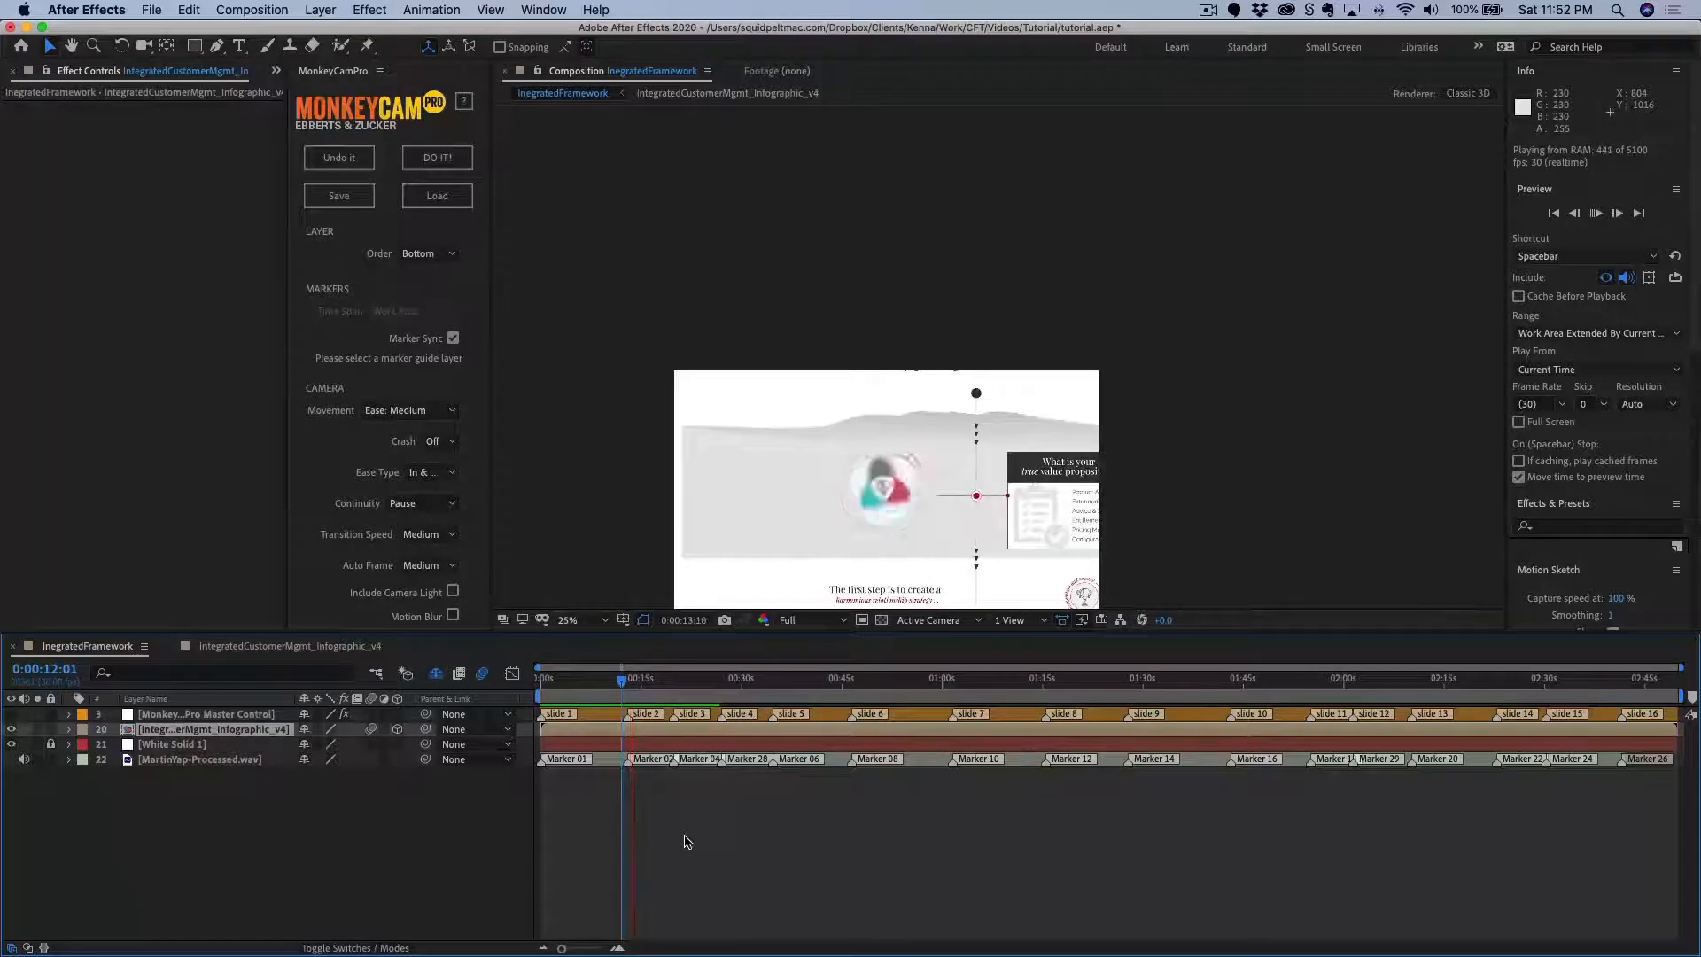
key("space")
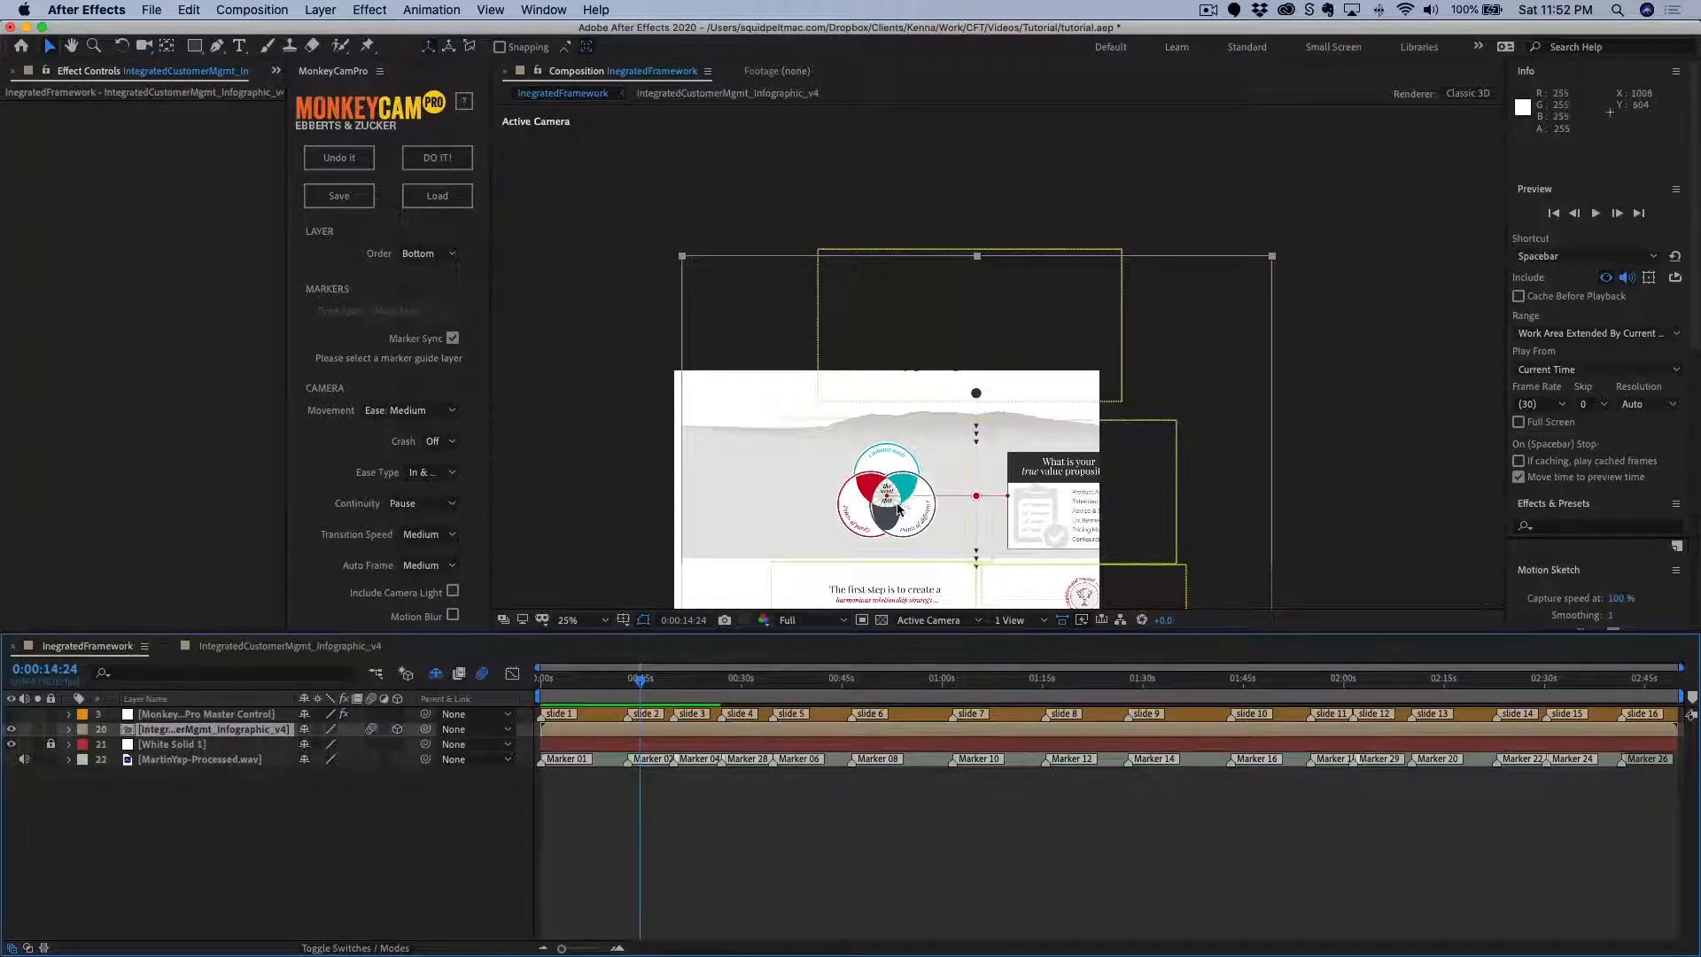
In the IntegratedCustomerMgmt_Infographic_v4 composition, shift Frame 2's Anchor Point to about 227, 241 so the red dot sits at the anchor.
left_click(234, 650)
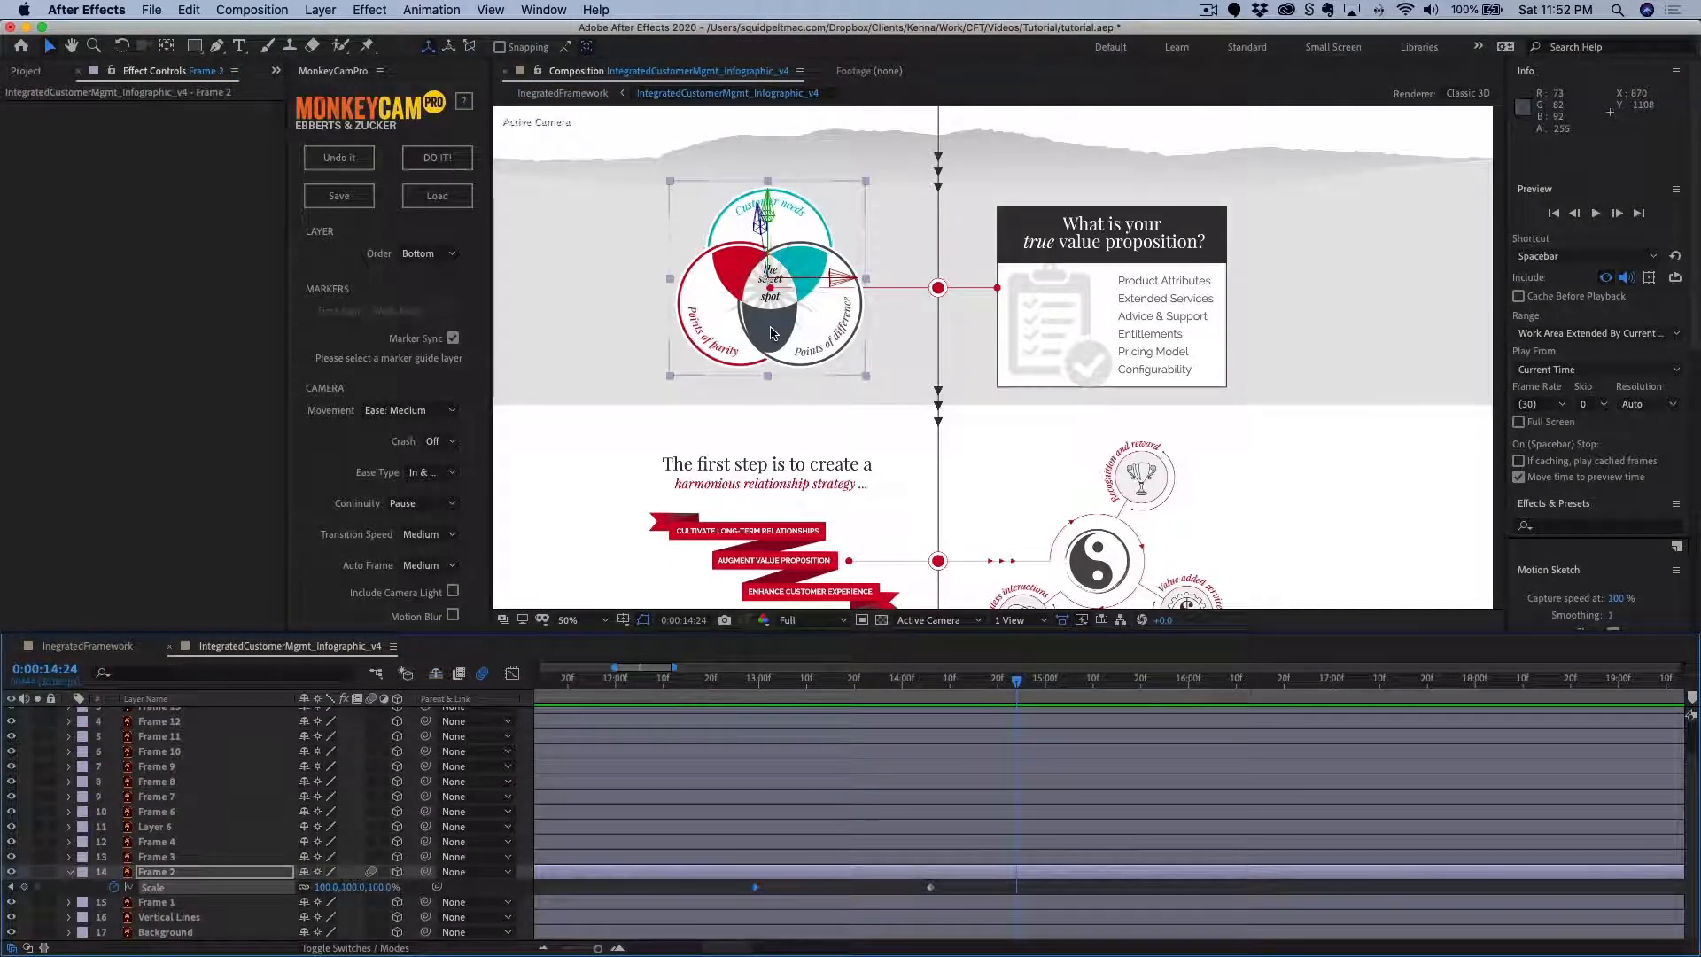
scroll(771, 333, "up", 6)
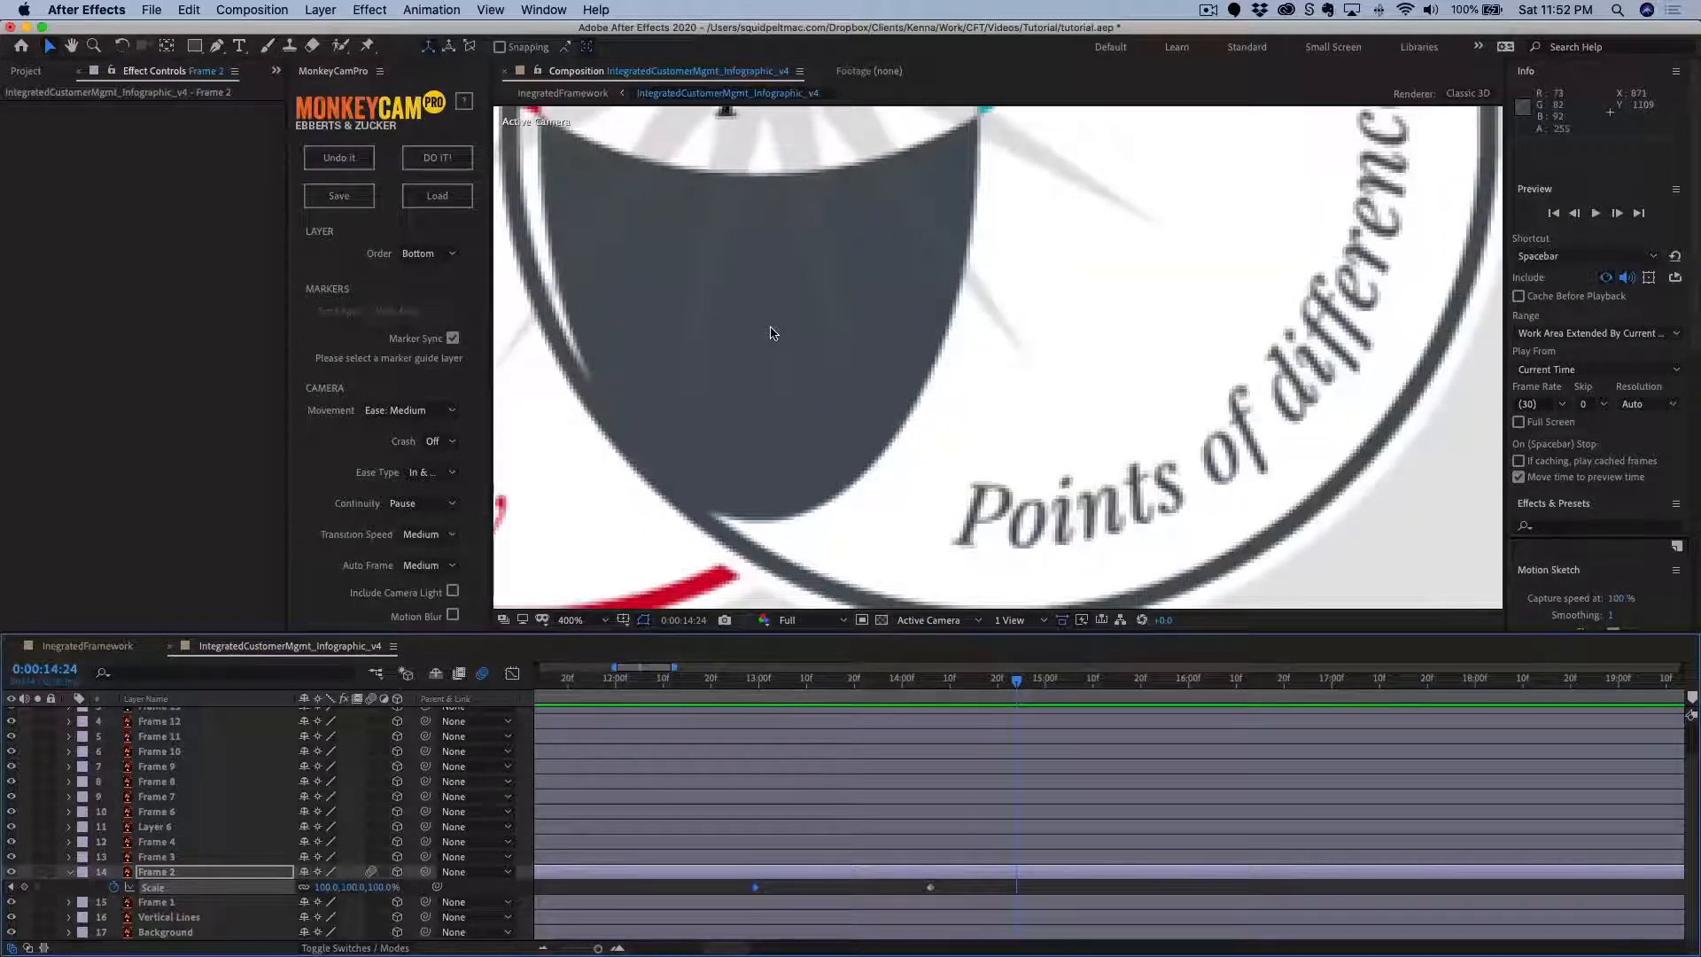
scroll(771, 333, "down", 2)
left_click_drag(771, 334, 865, 480)
key("v")
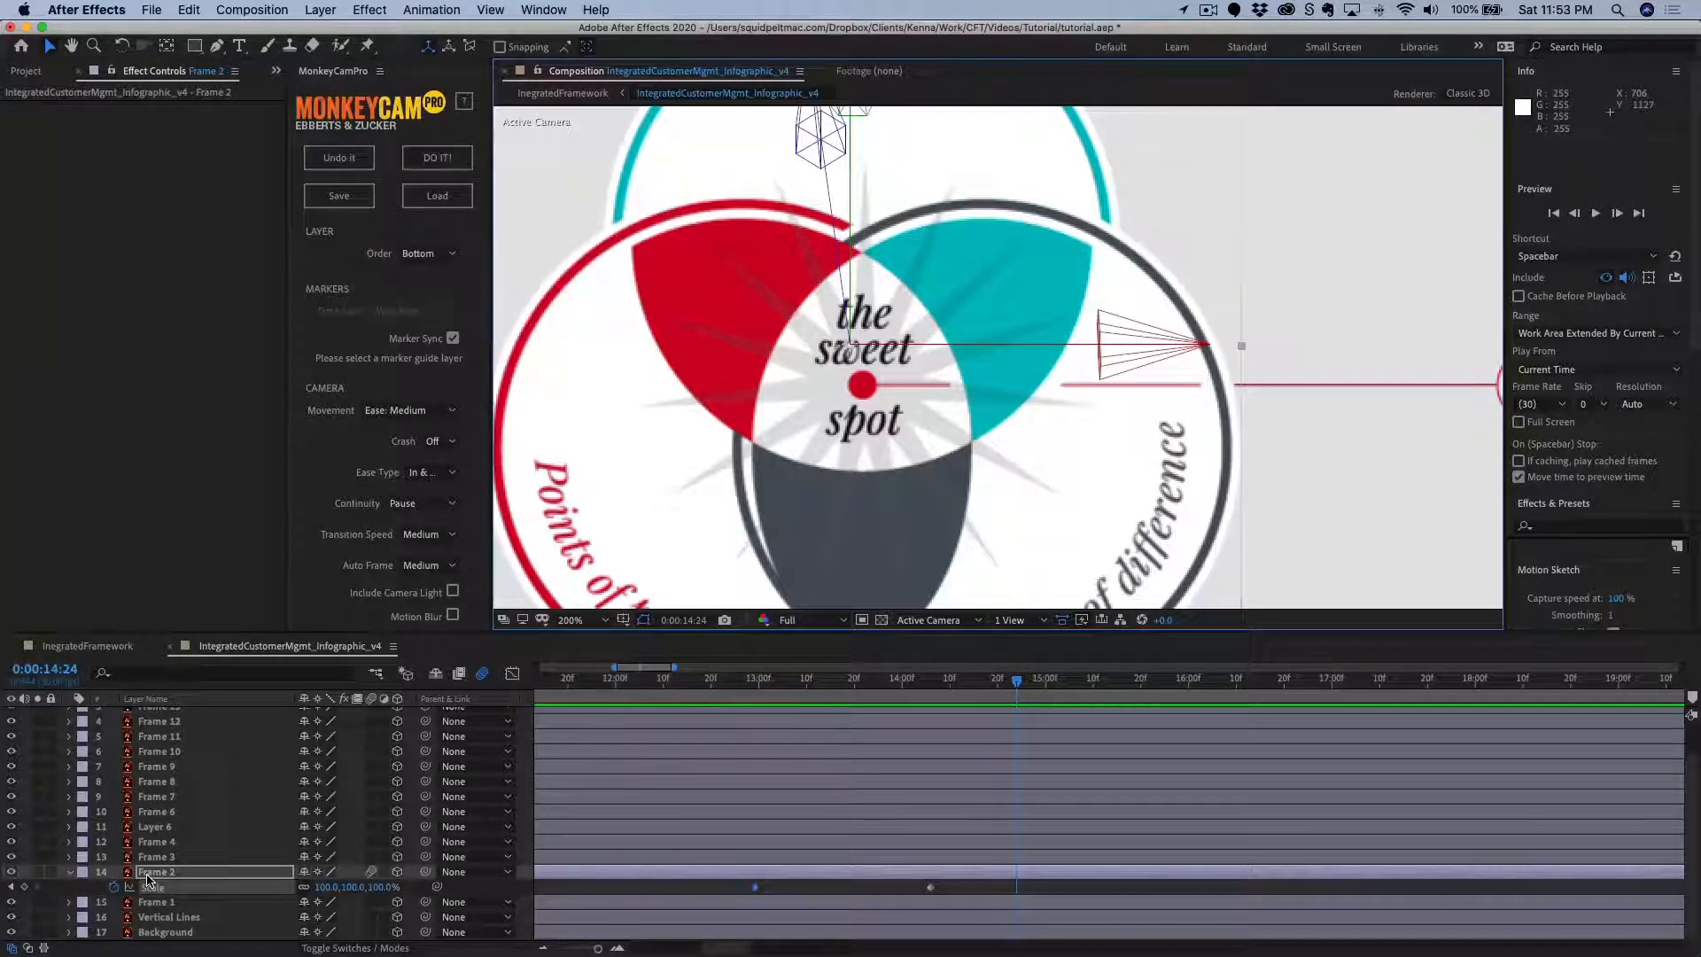
key("a")
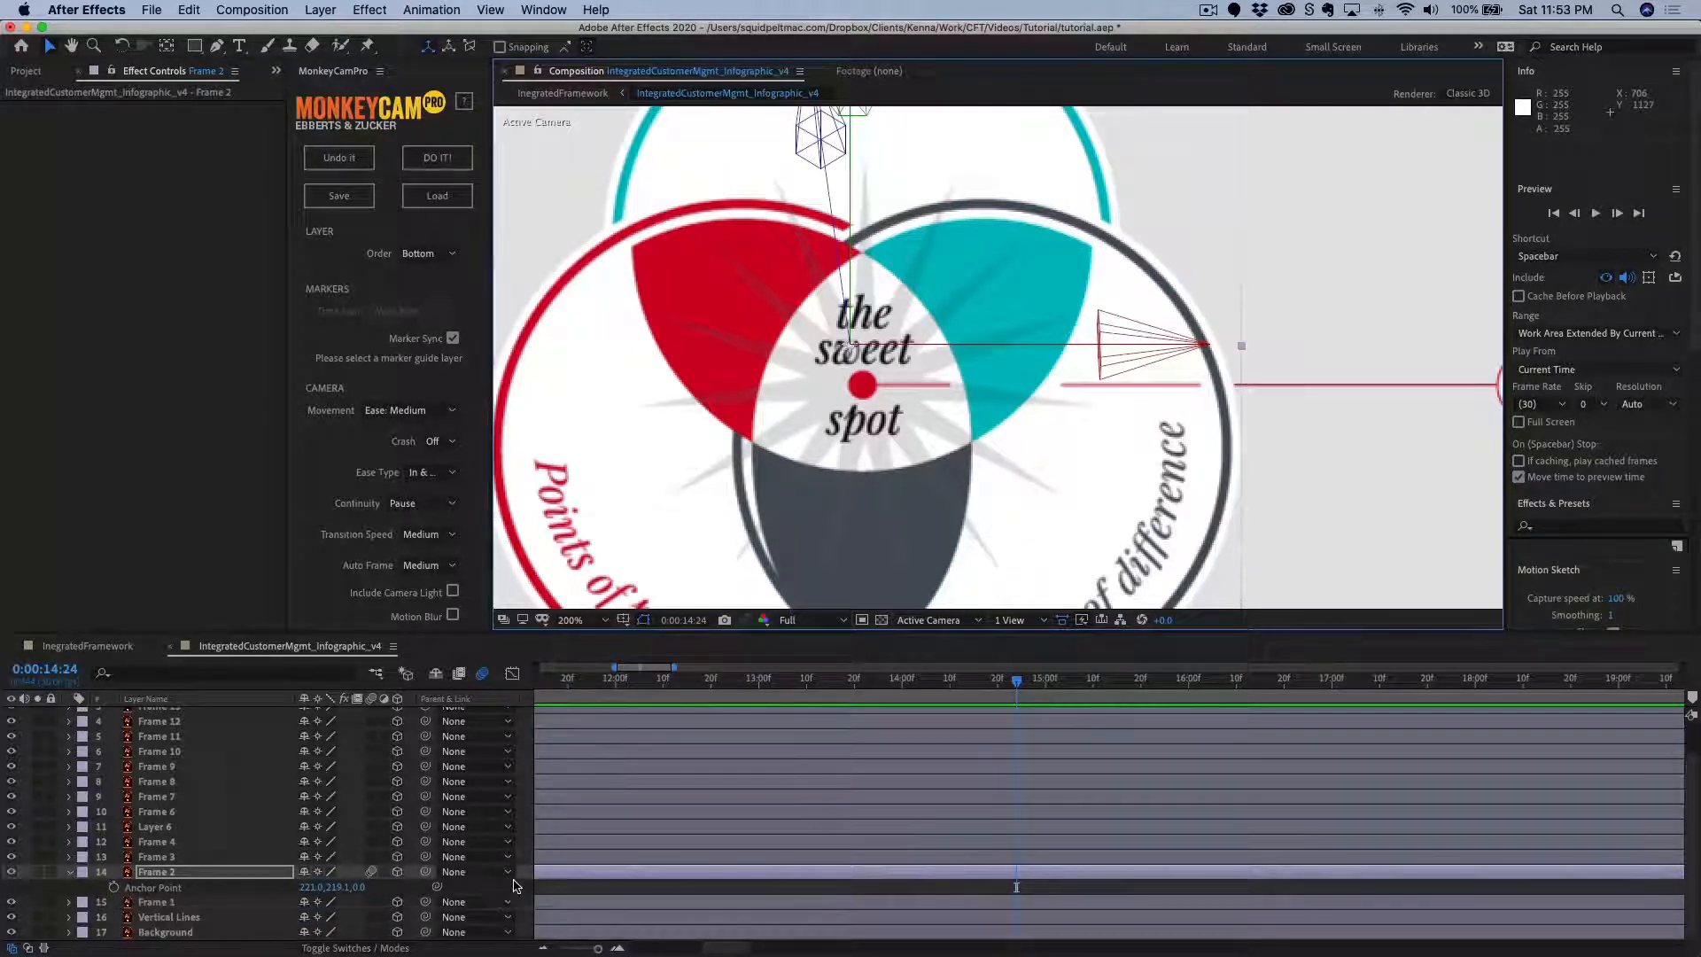
left_click_drag(308, 887, 358, 891)
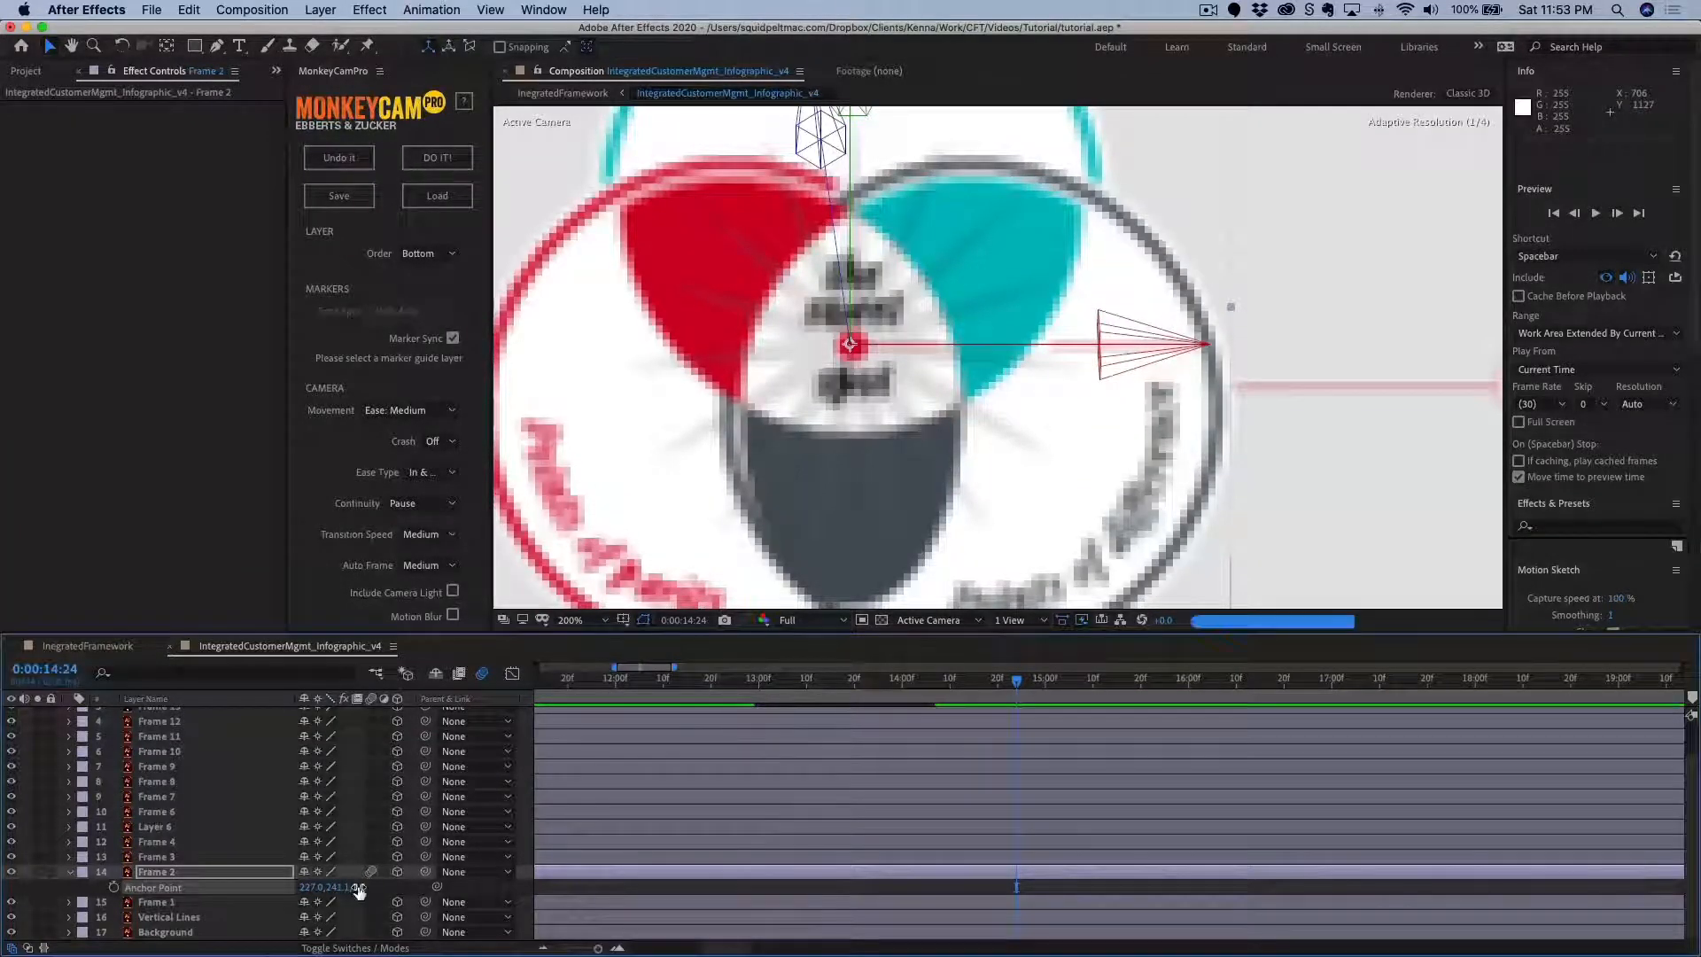
Fine-tune Frame 2's Anchor Point to X 227.9888 and Y 242.0531 to centre it on the red dot.
left_click(337, 888)
key("Up")
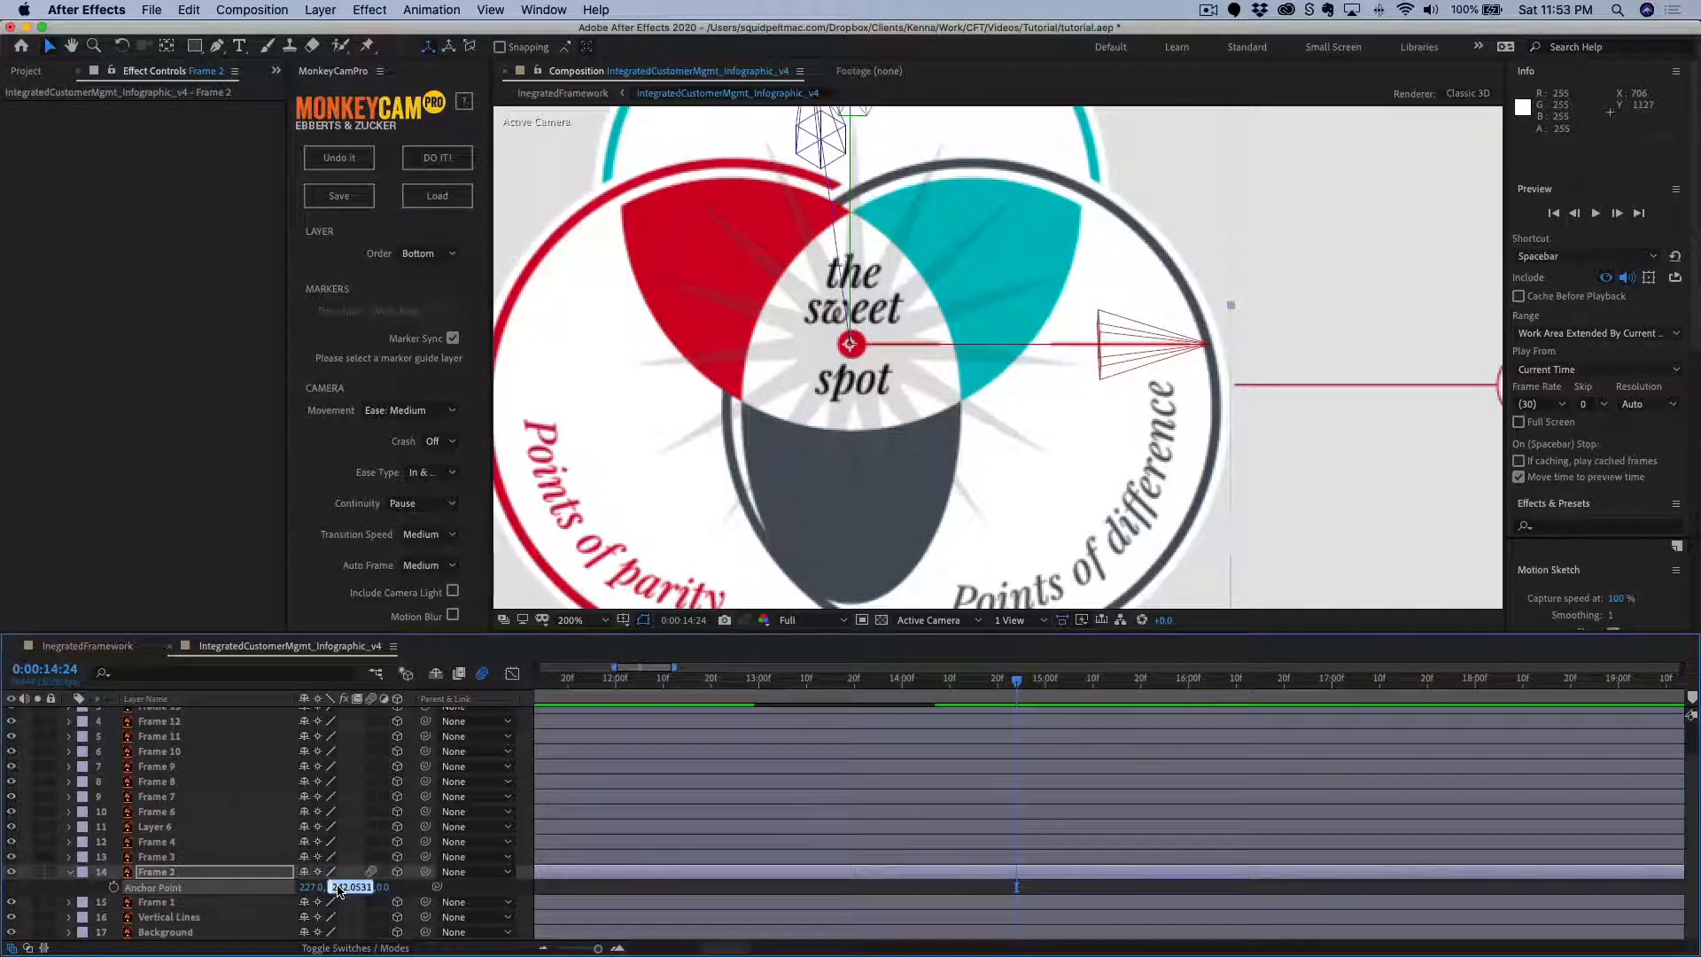
left_click(307, 889)
key("Up")
key("Up")
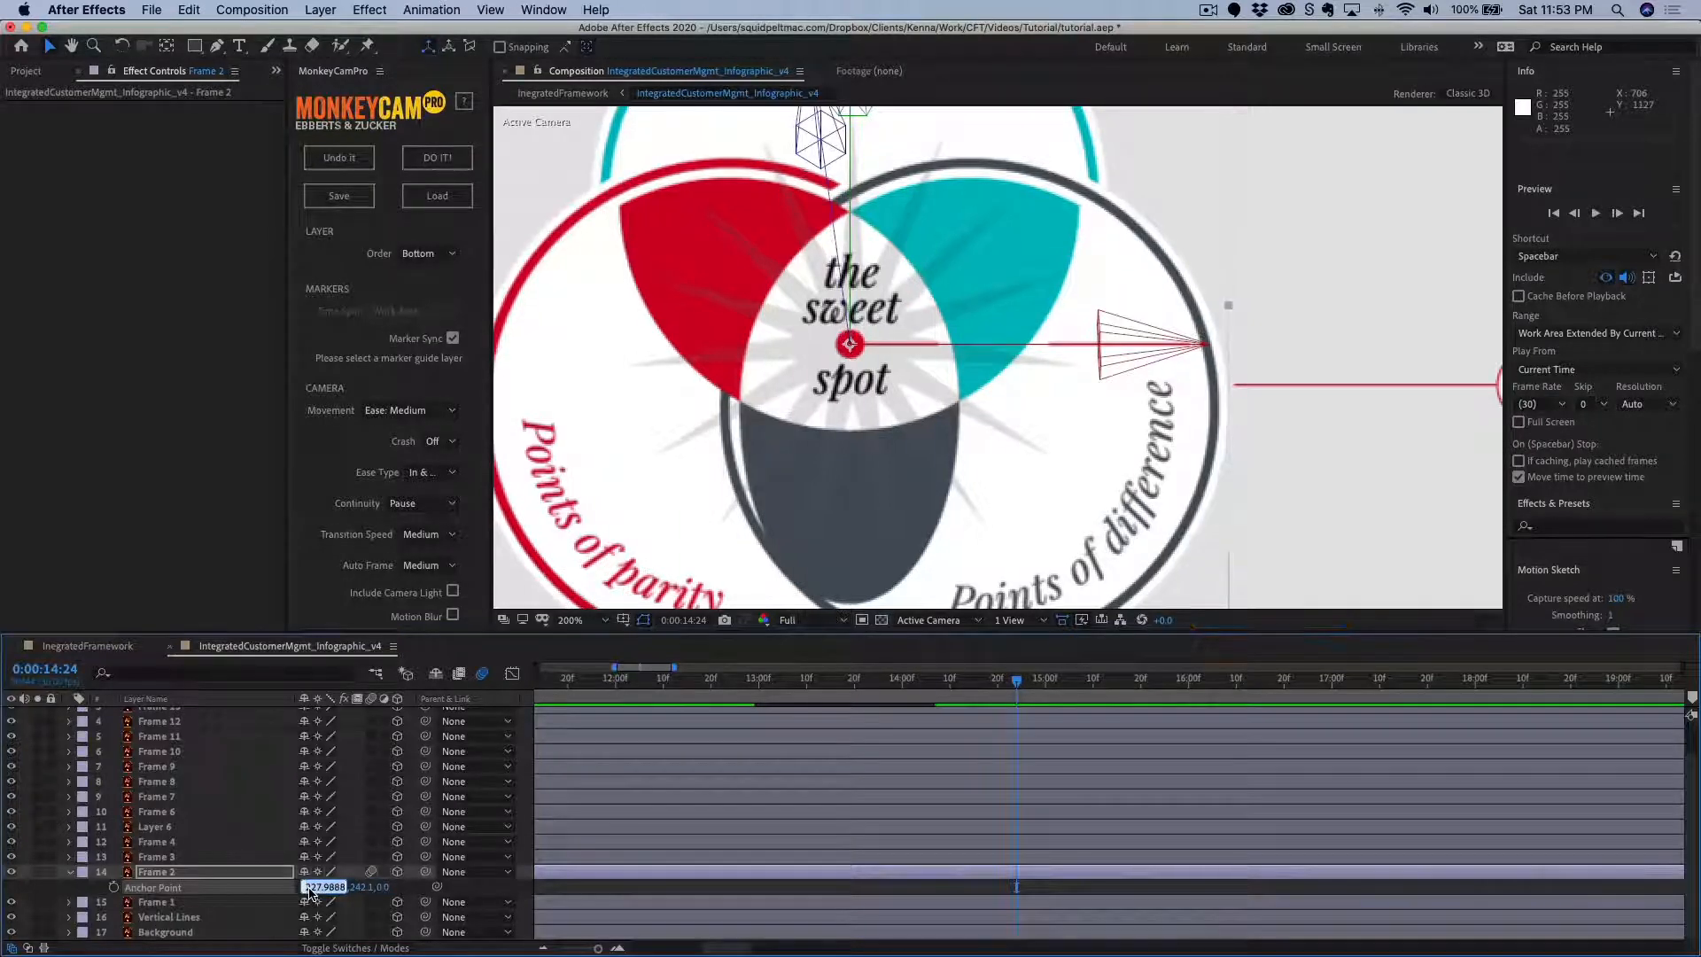
key("Down")
key("Up")
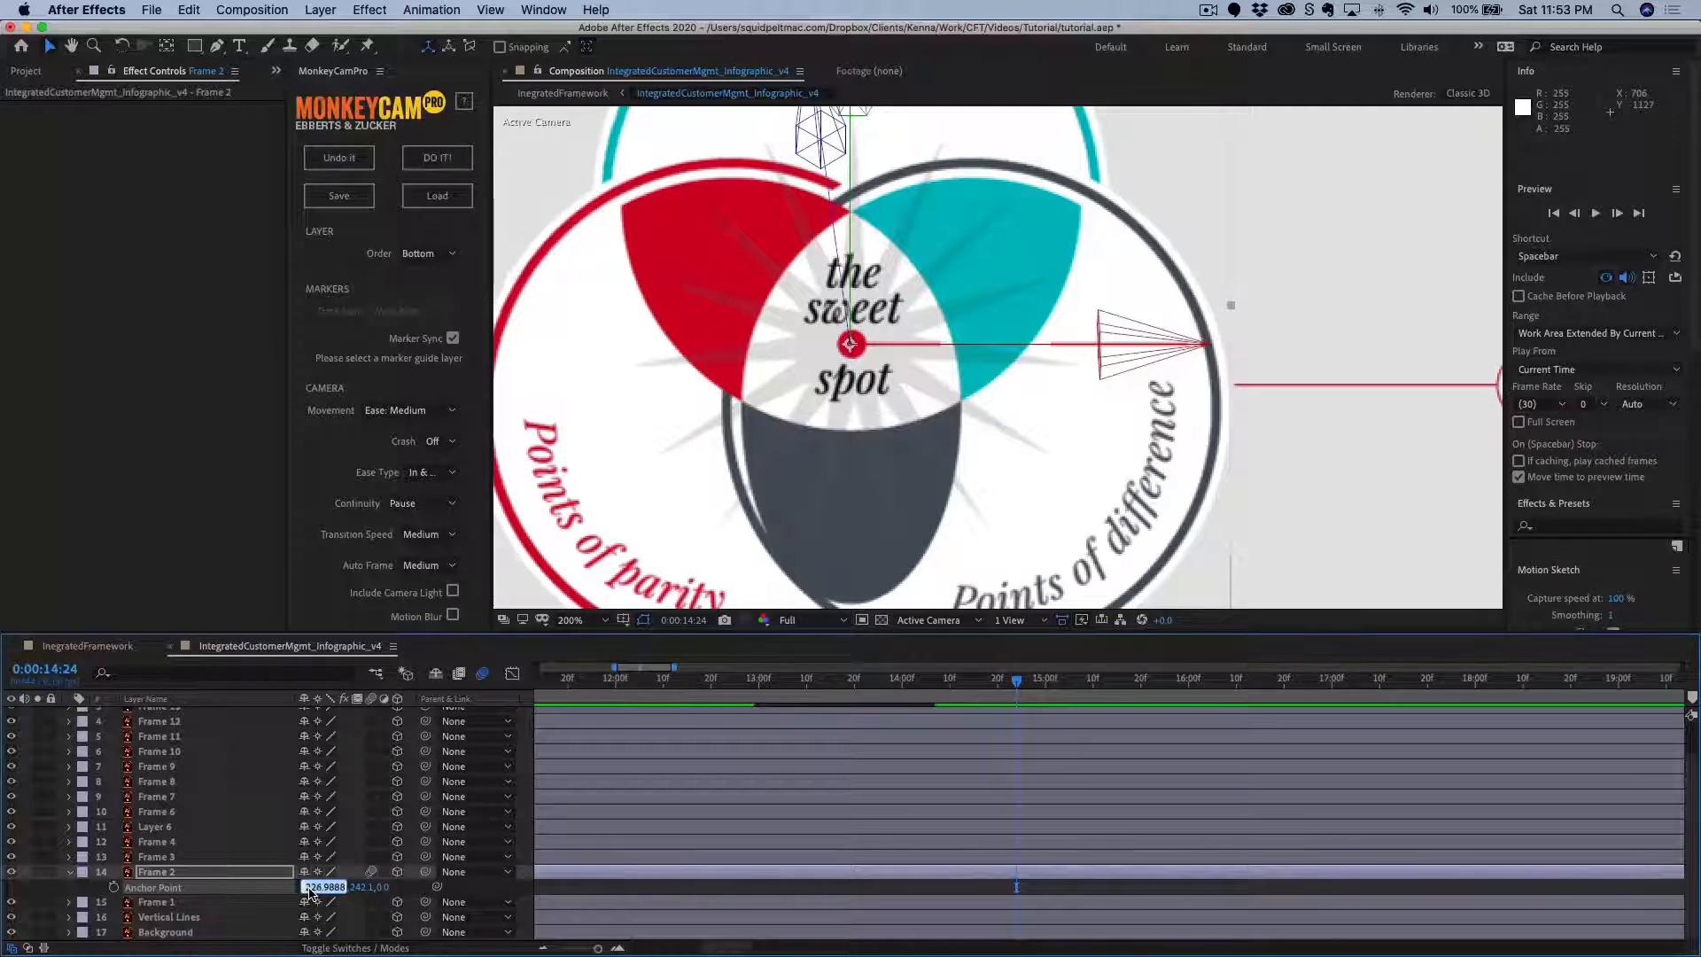
key("Down")
key("Down")
key("Up")
key("Down")
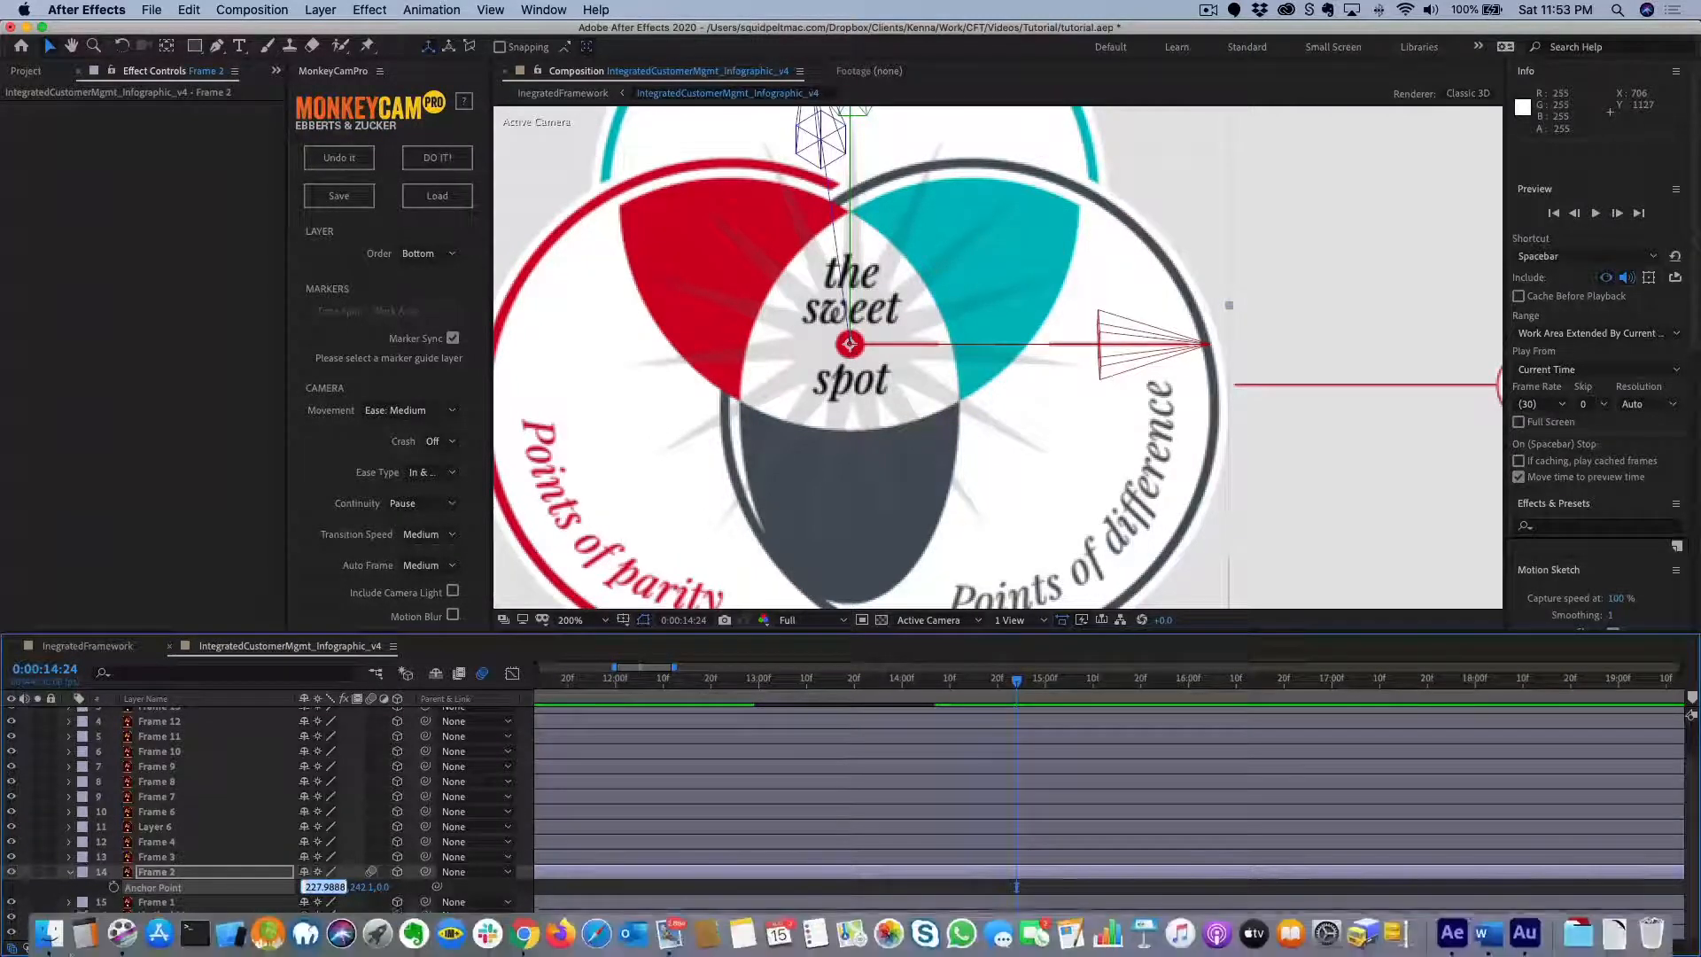
Preview Frame 2's spin around its new anchor in the InegratedFramework composition, playing twice from about 0:00:11:16.
left_click(99, 646)
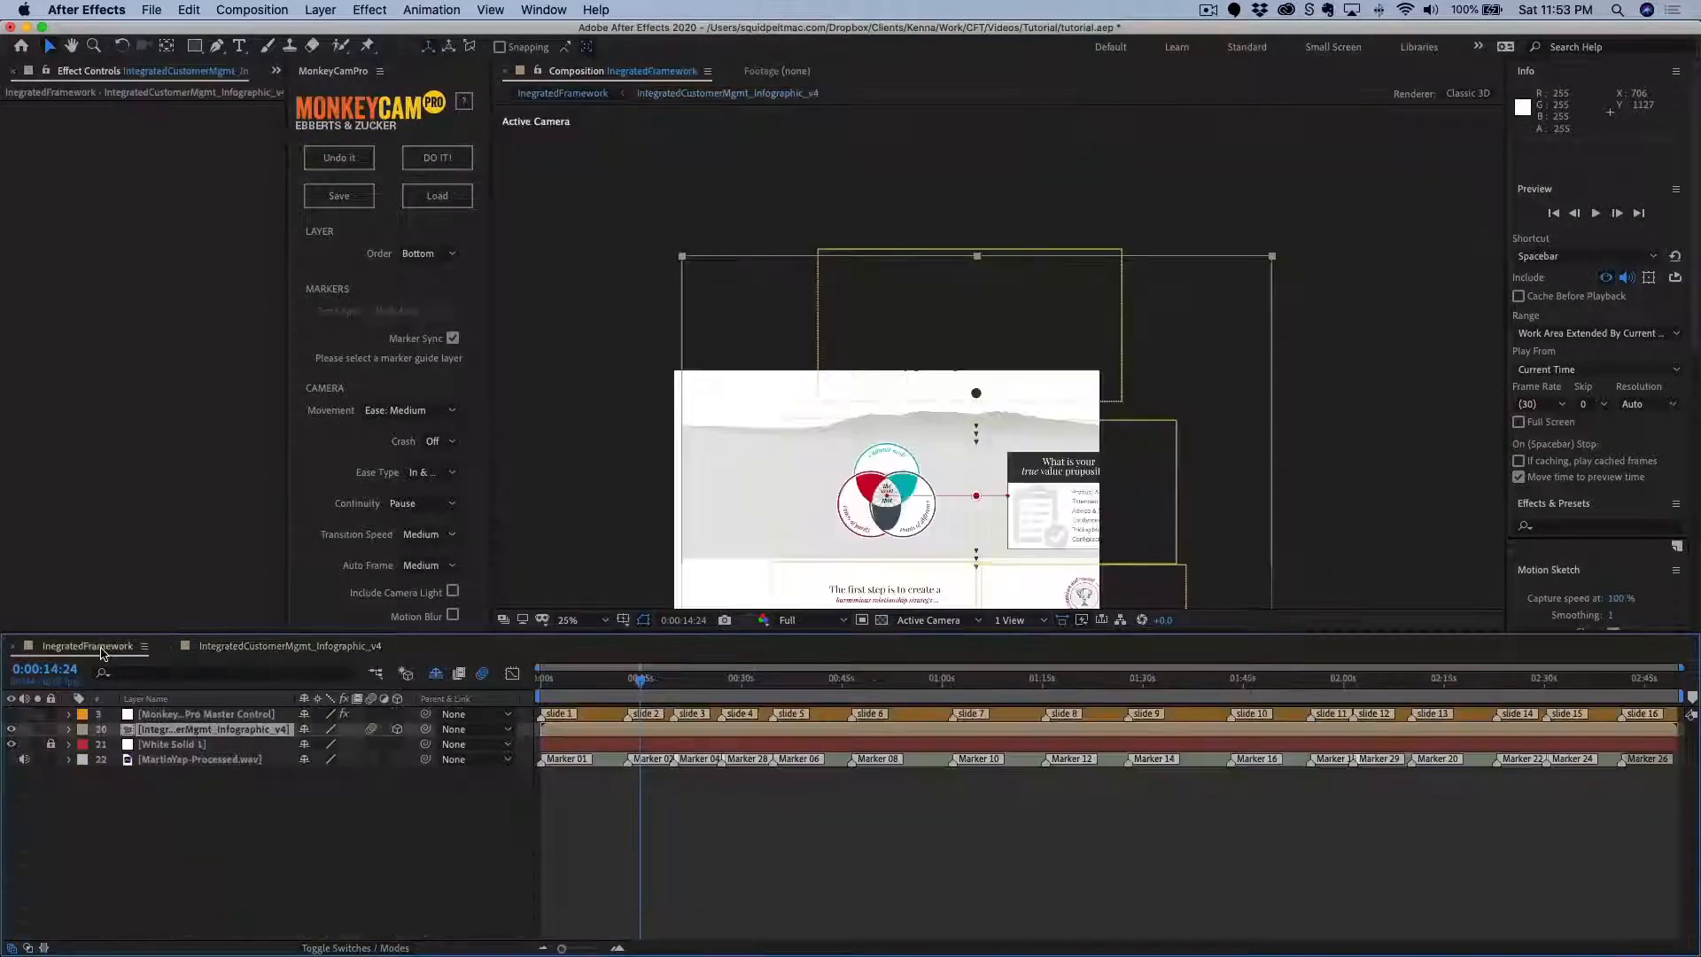
left_click(618, 686)
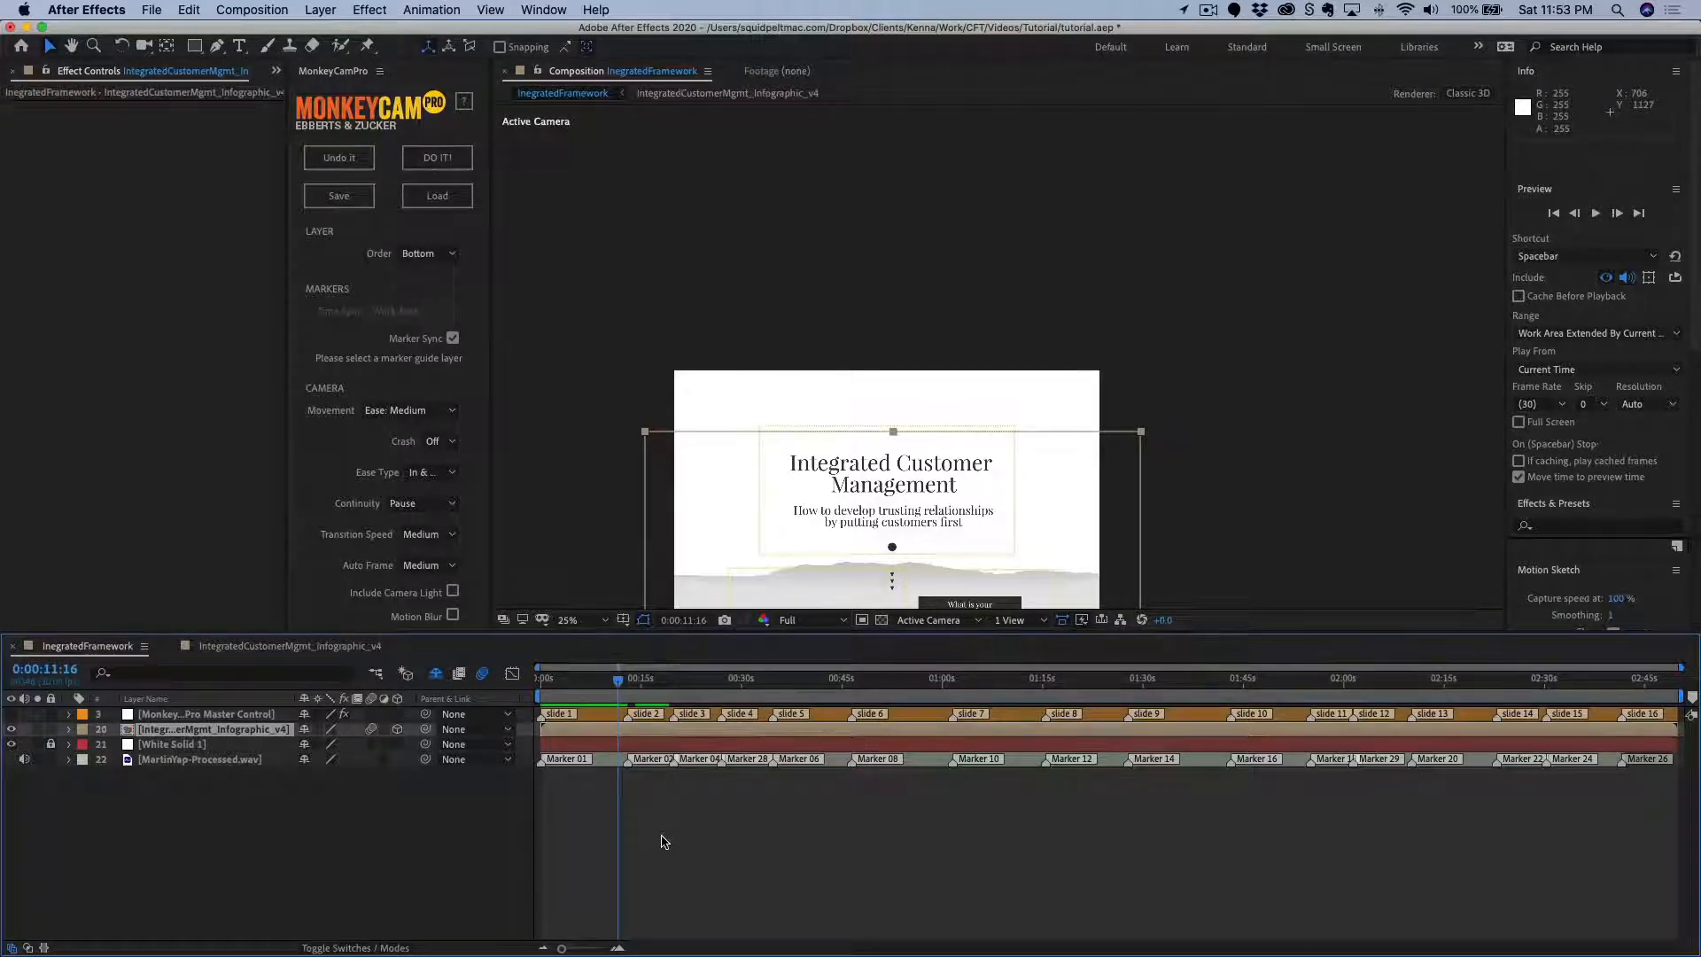
key("space")
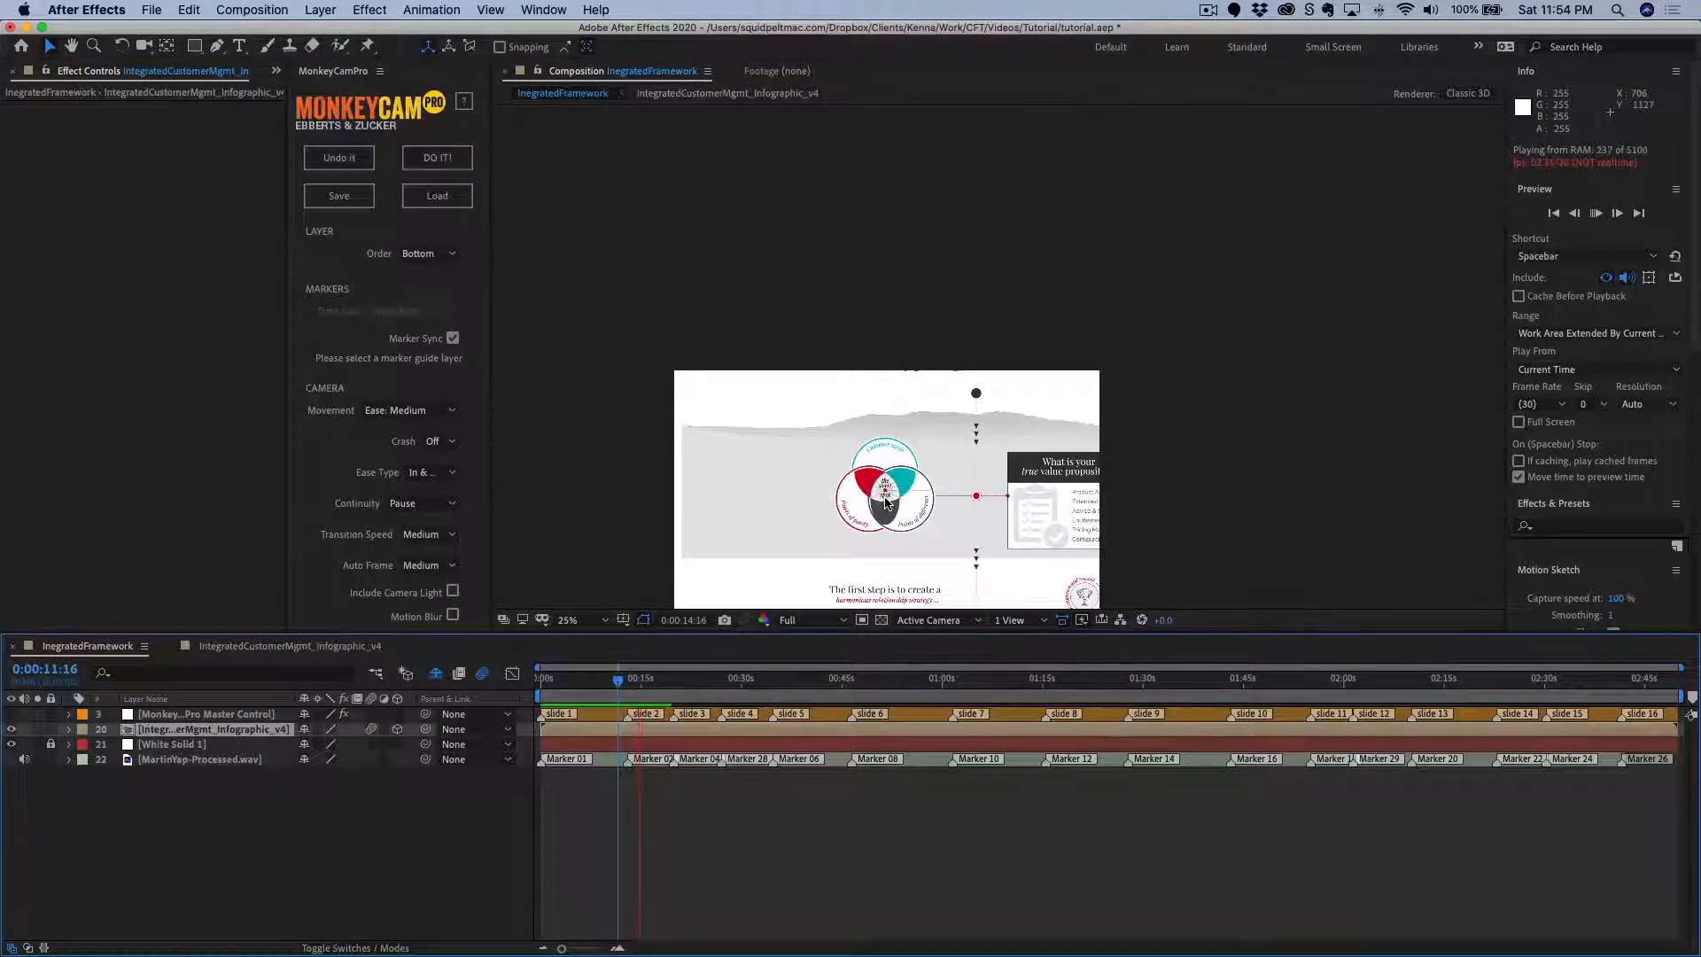
key("space")
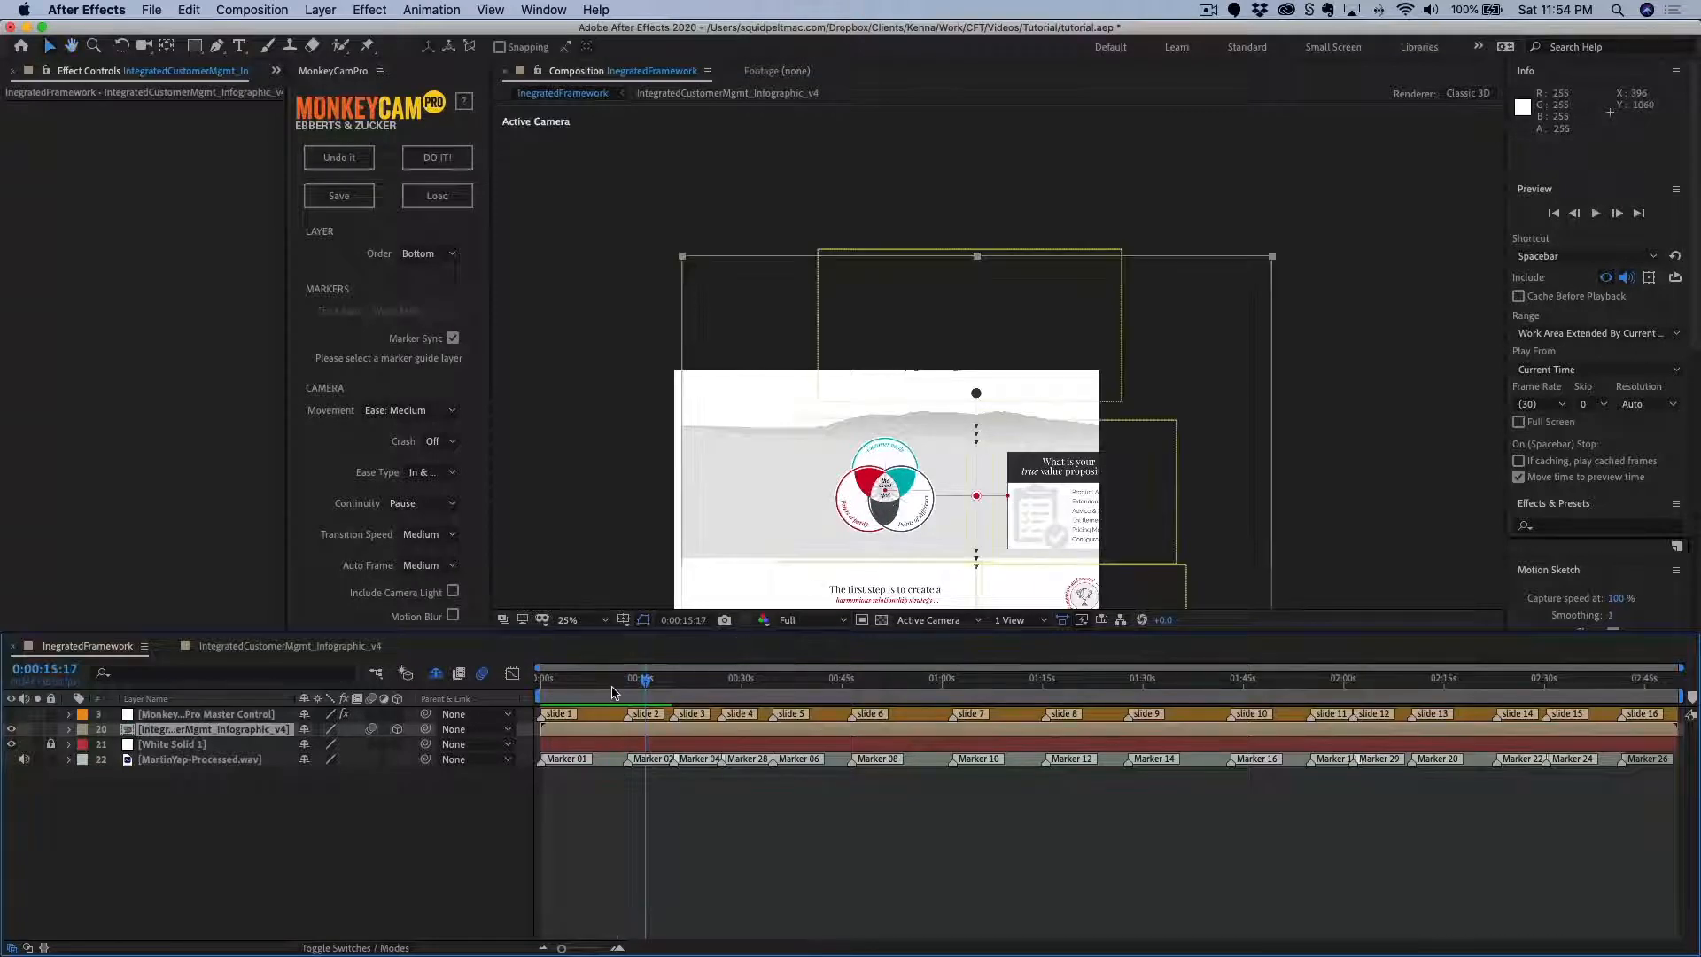
left_click(617, 680)
key("space")
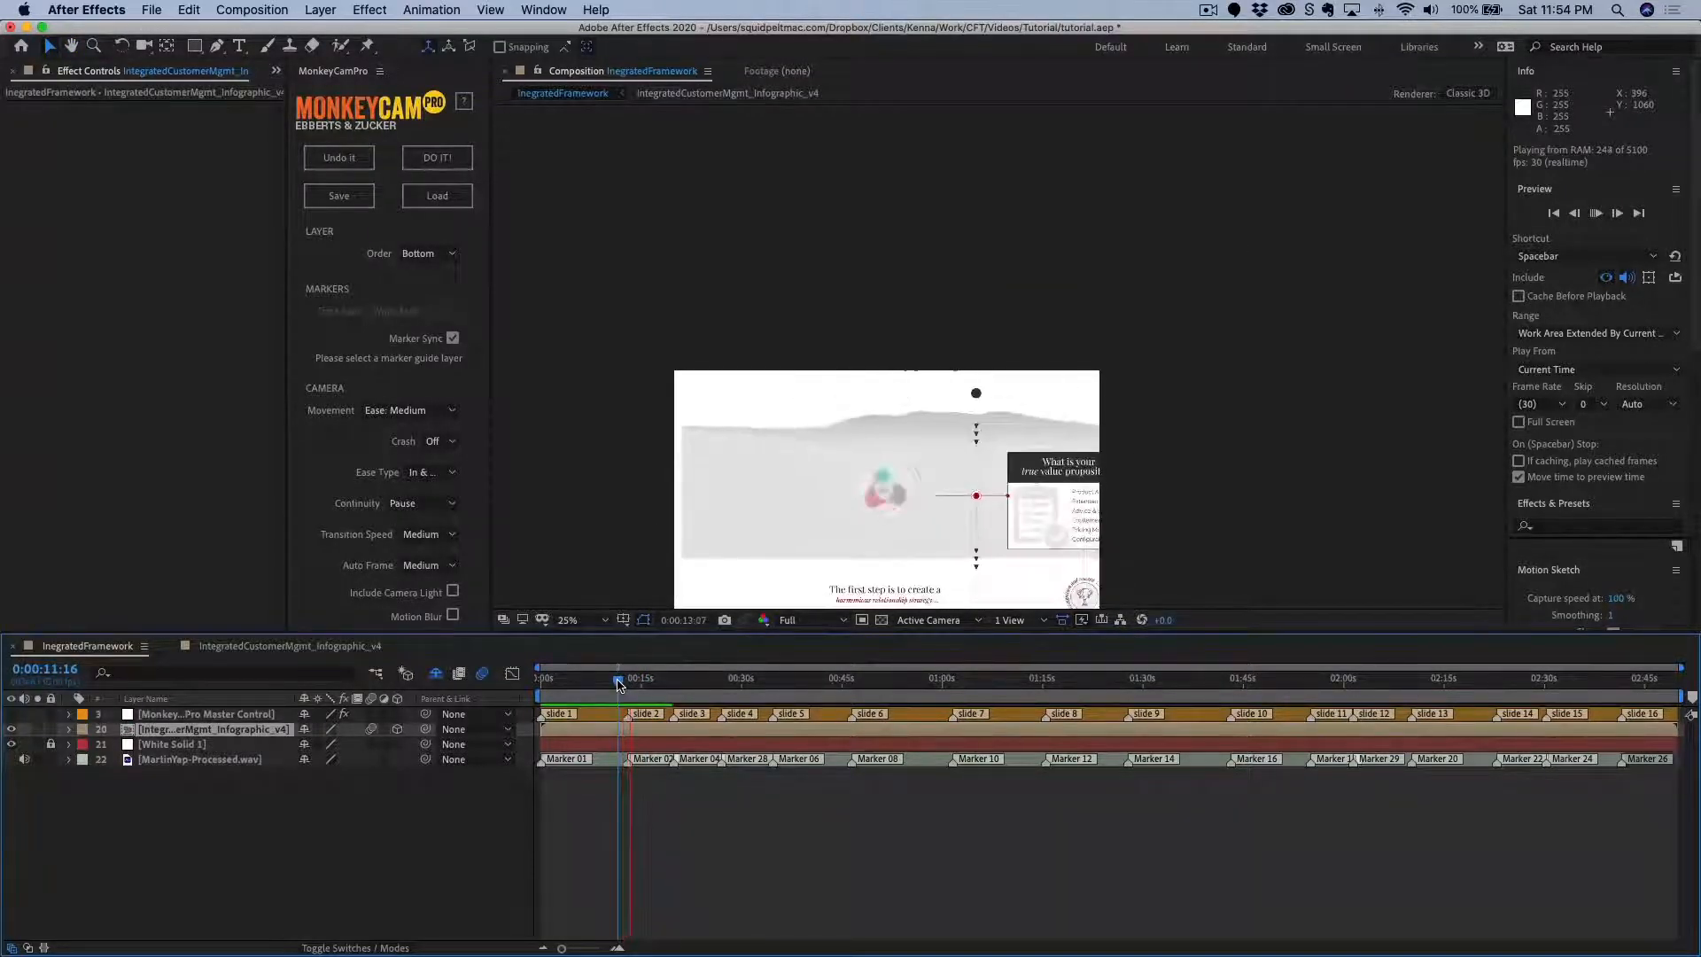
key("space")
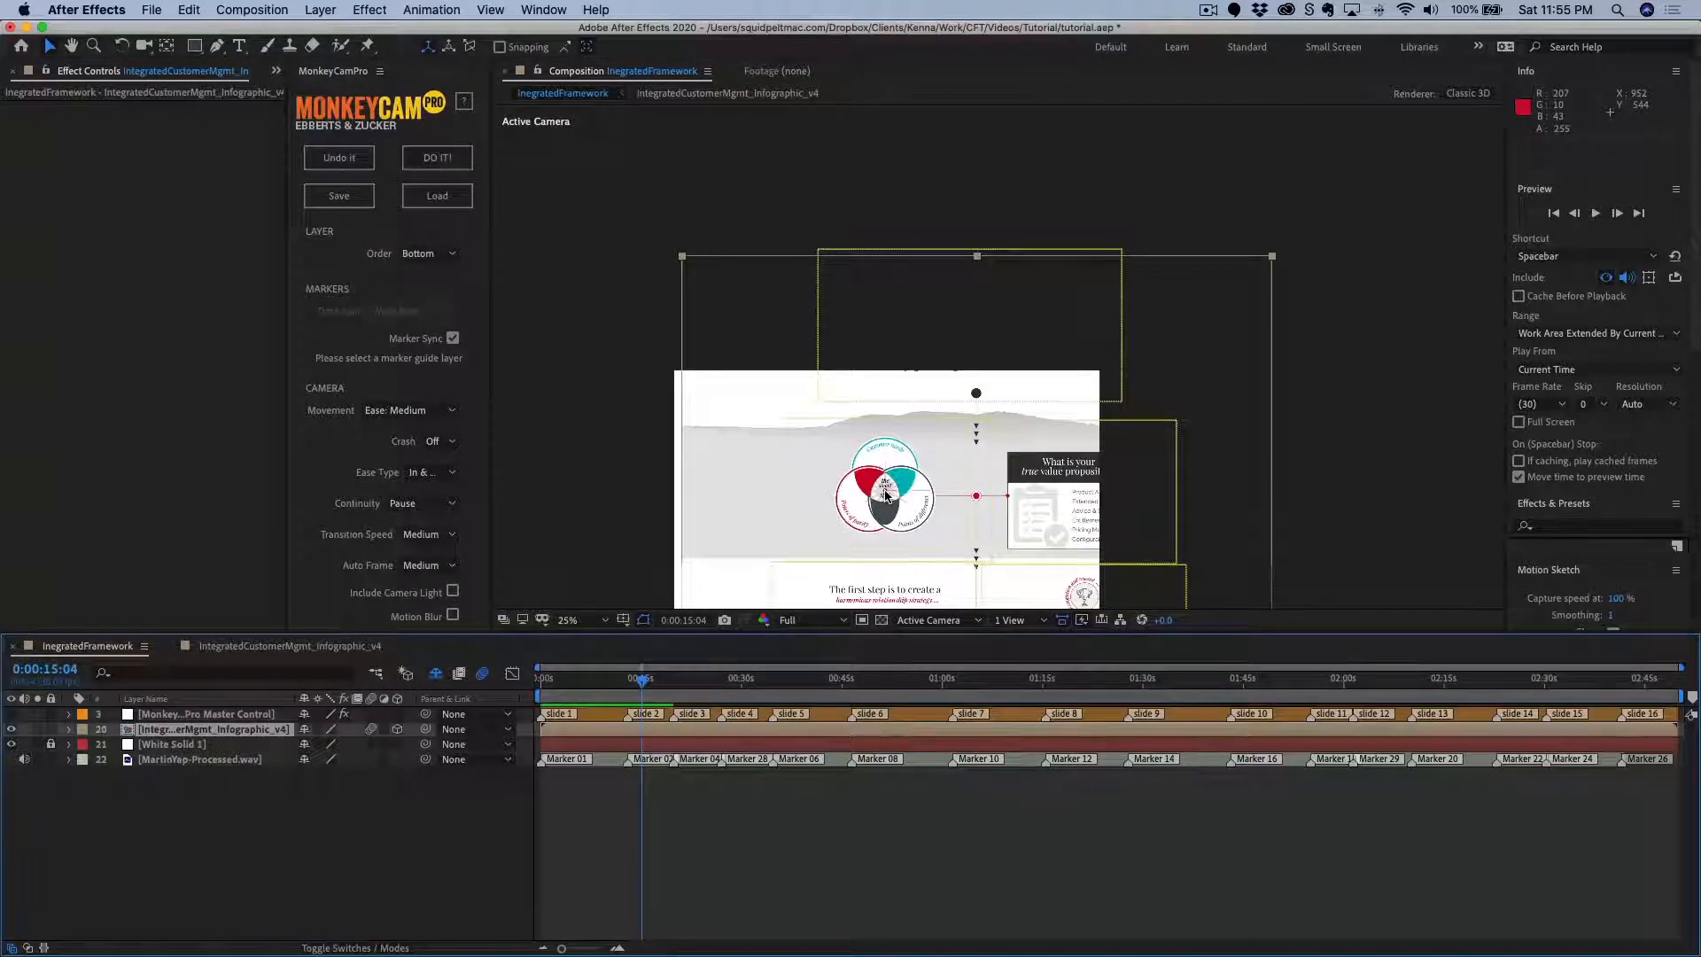
Add the InegratedFramework composition to the Adobe Media Encoder queue.
left_click(784, 840)
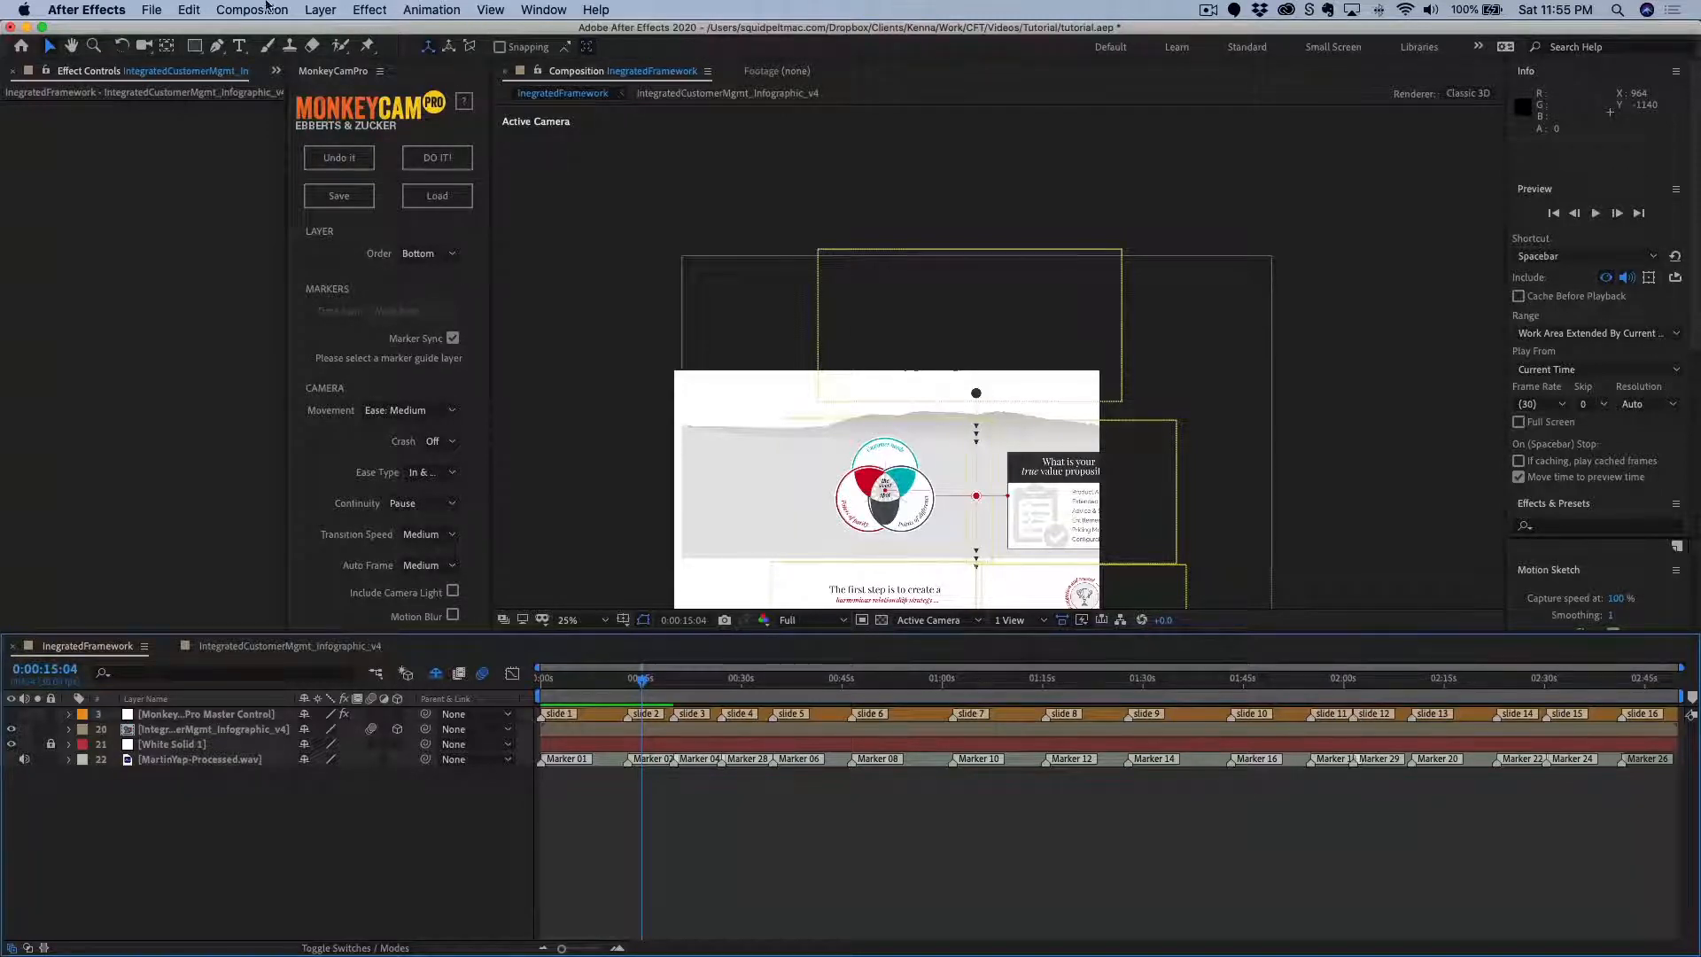
left_click(237, 15)
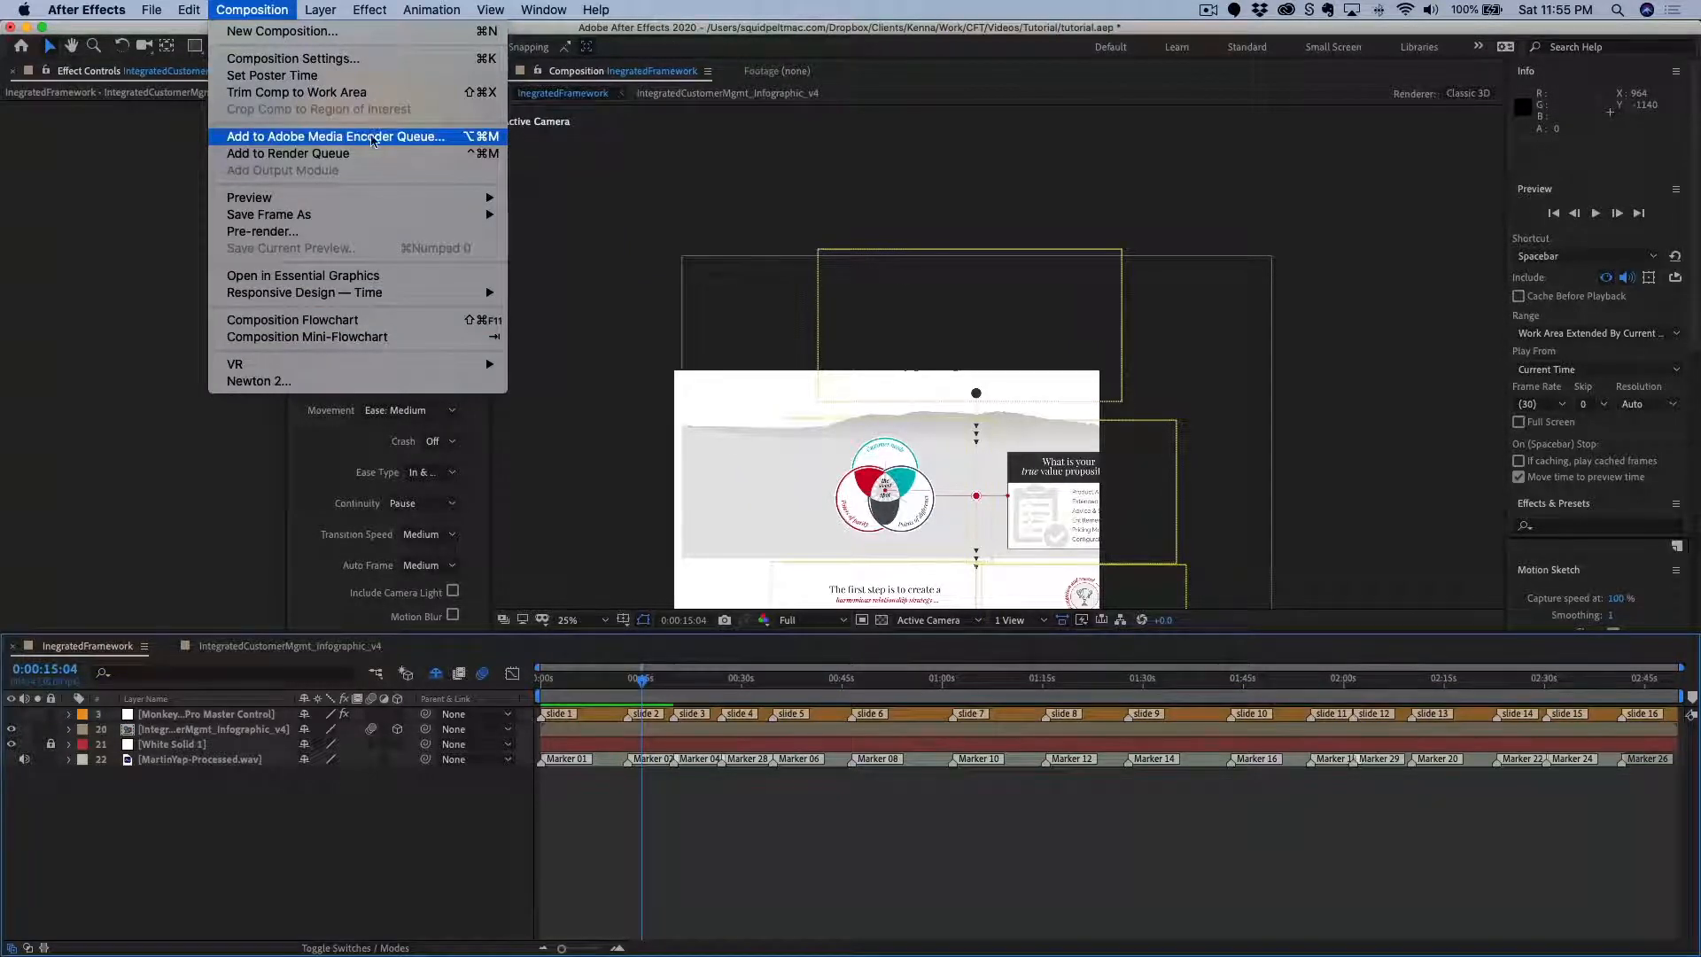
left_click(425, 140)
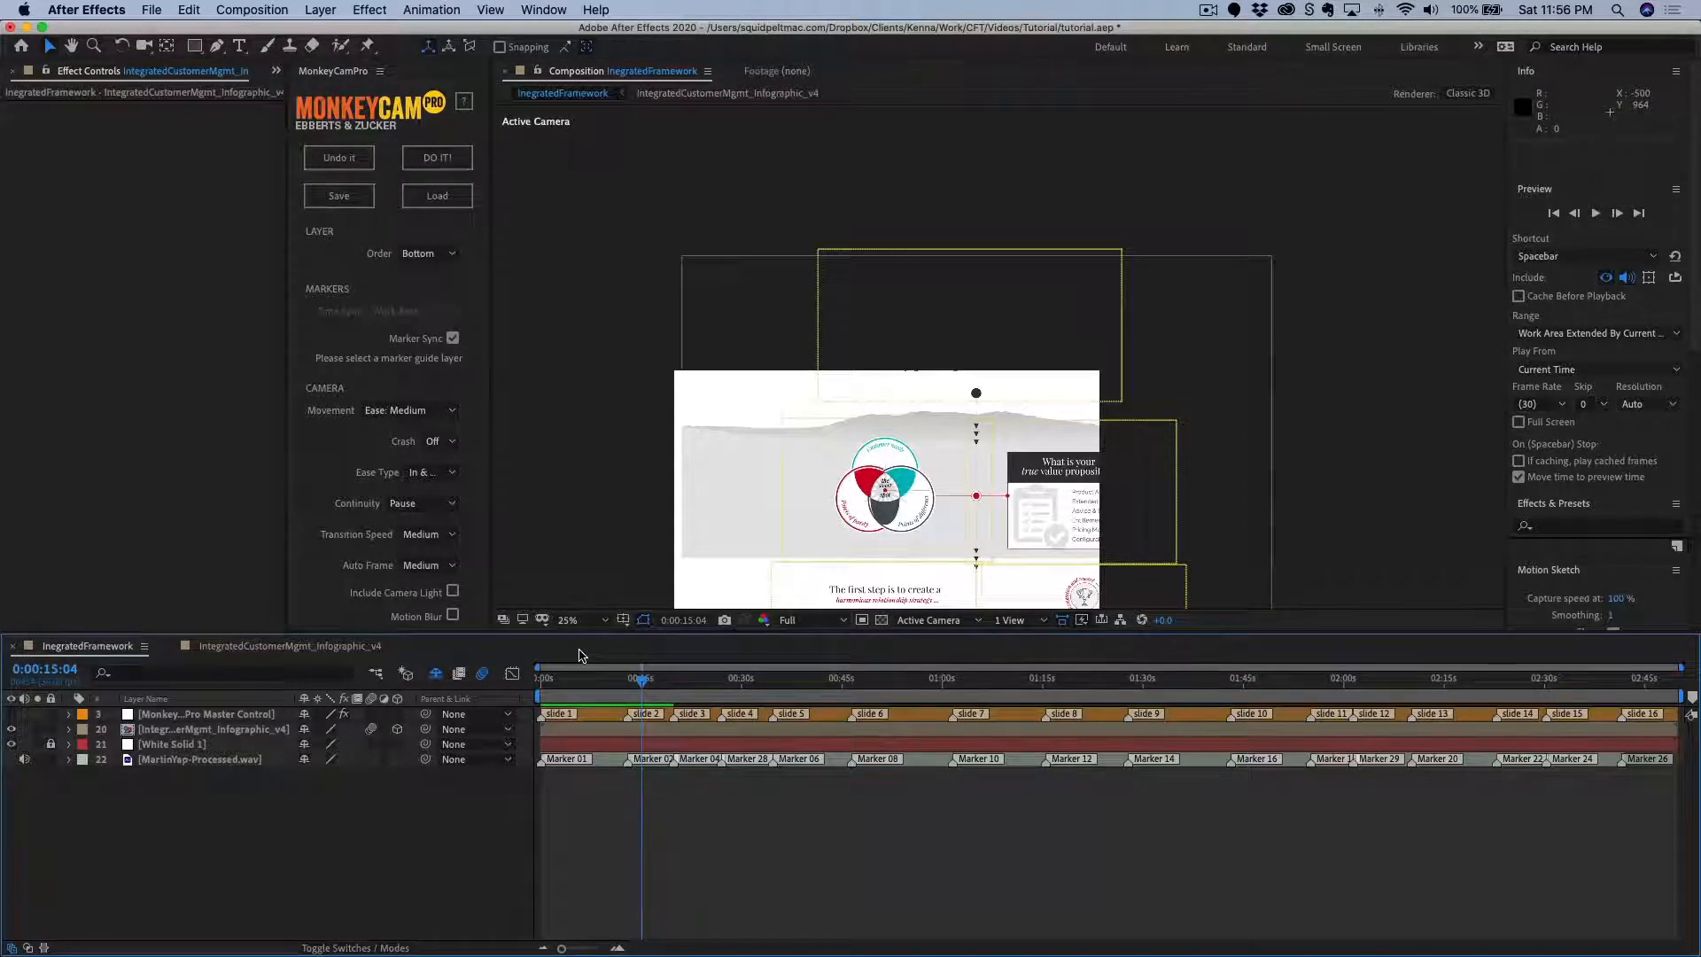
Switch to Media Encoder to check the queued InegratedFramework composition.
key("super+Tab")
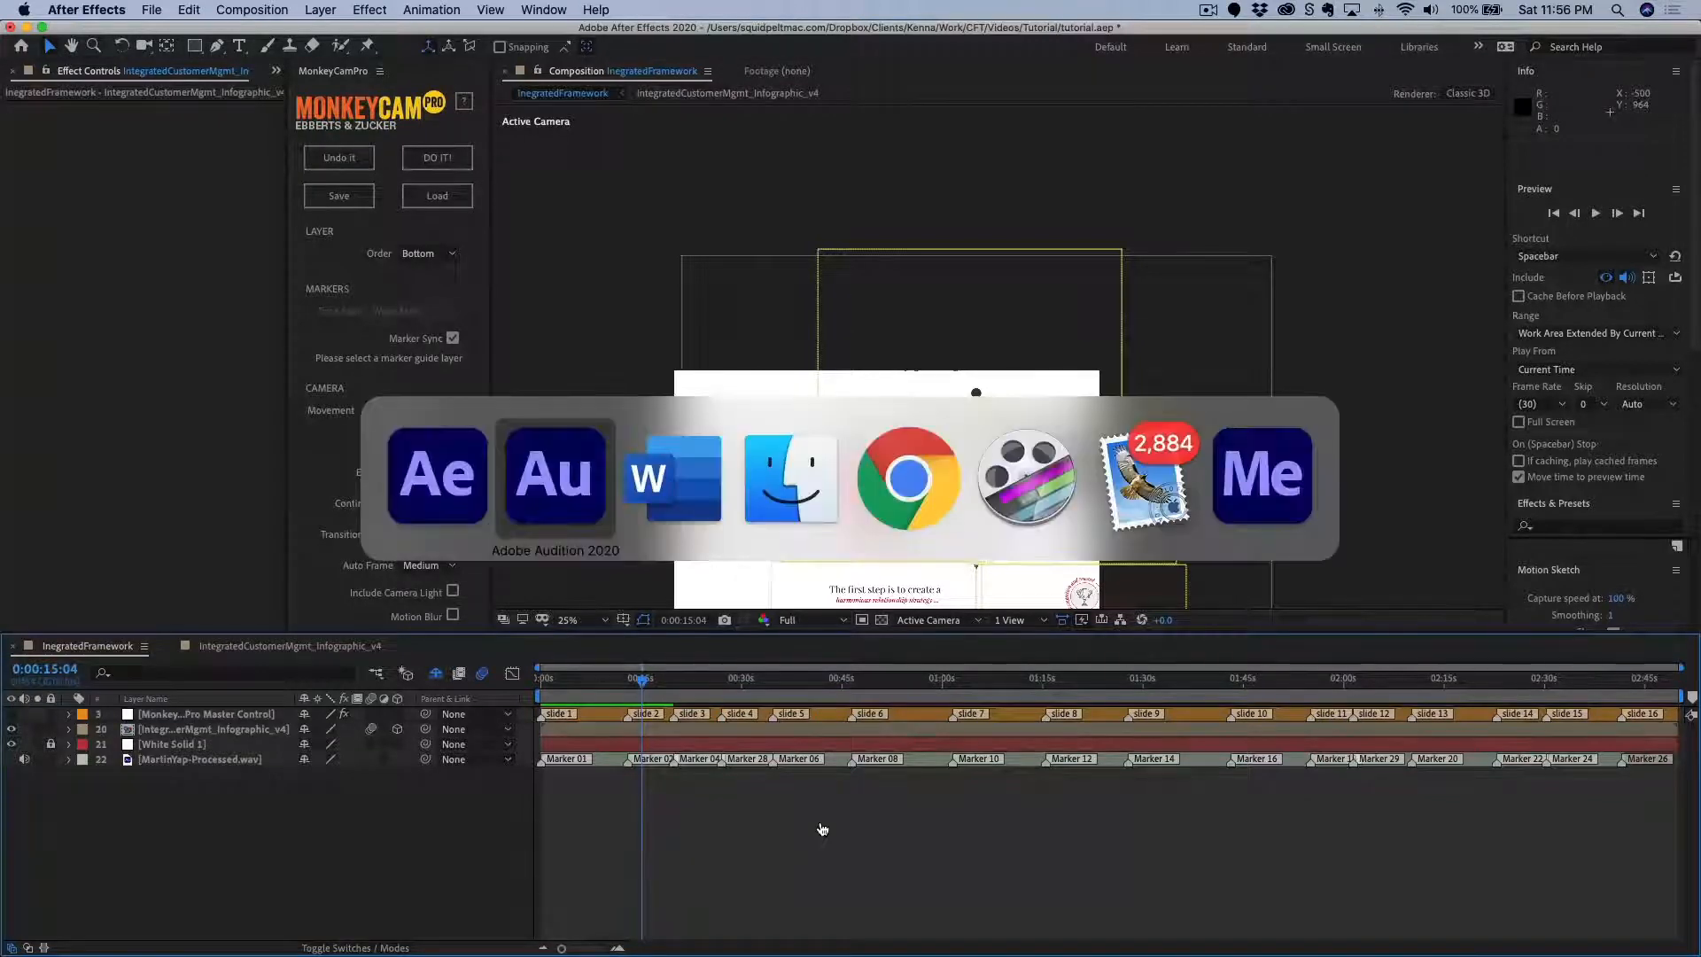
key("super+Tab")
key("super+Tab")
key("super+Tab")
key("super+Tab")
key("super+Tab")
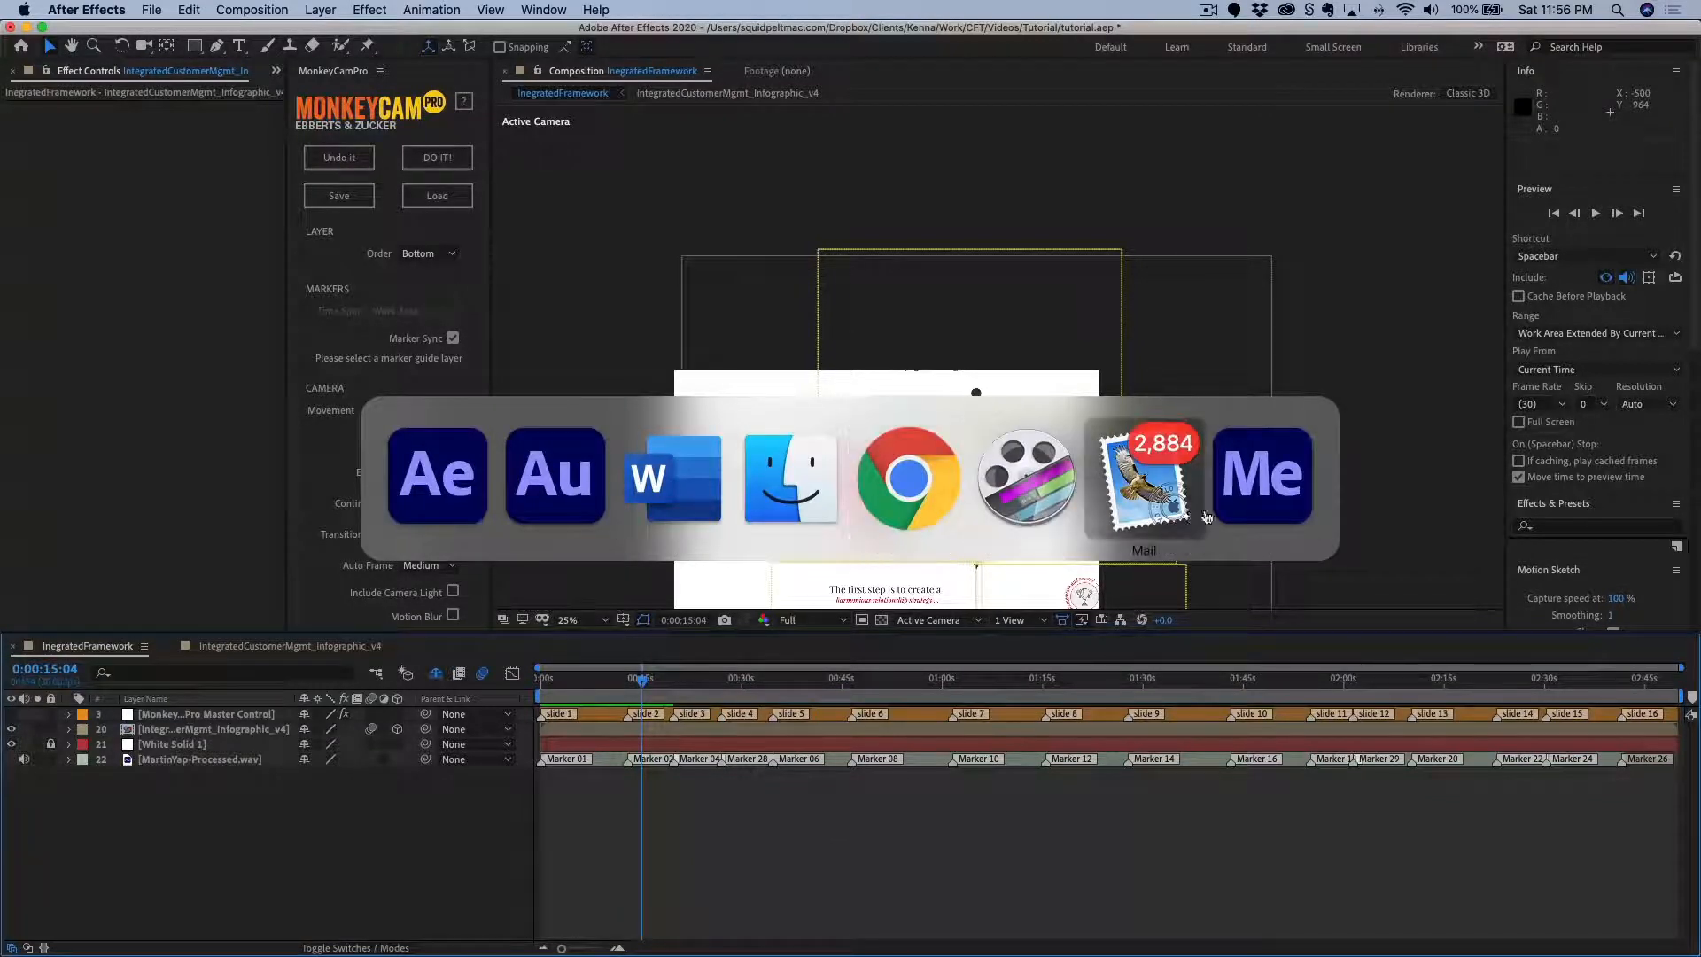
left_click(1282, 502)
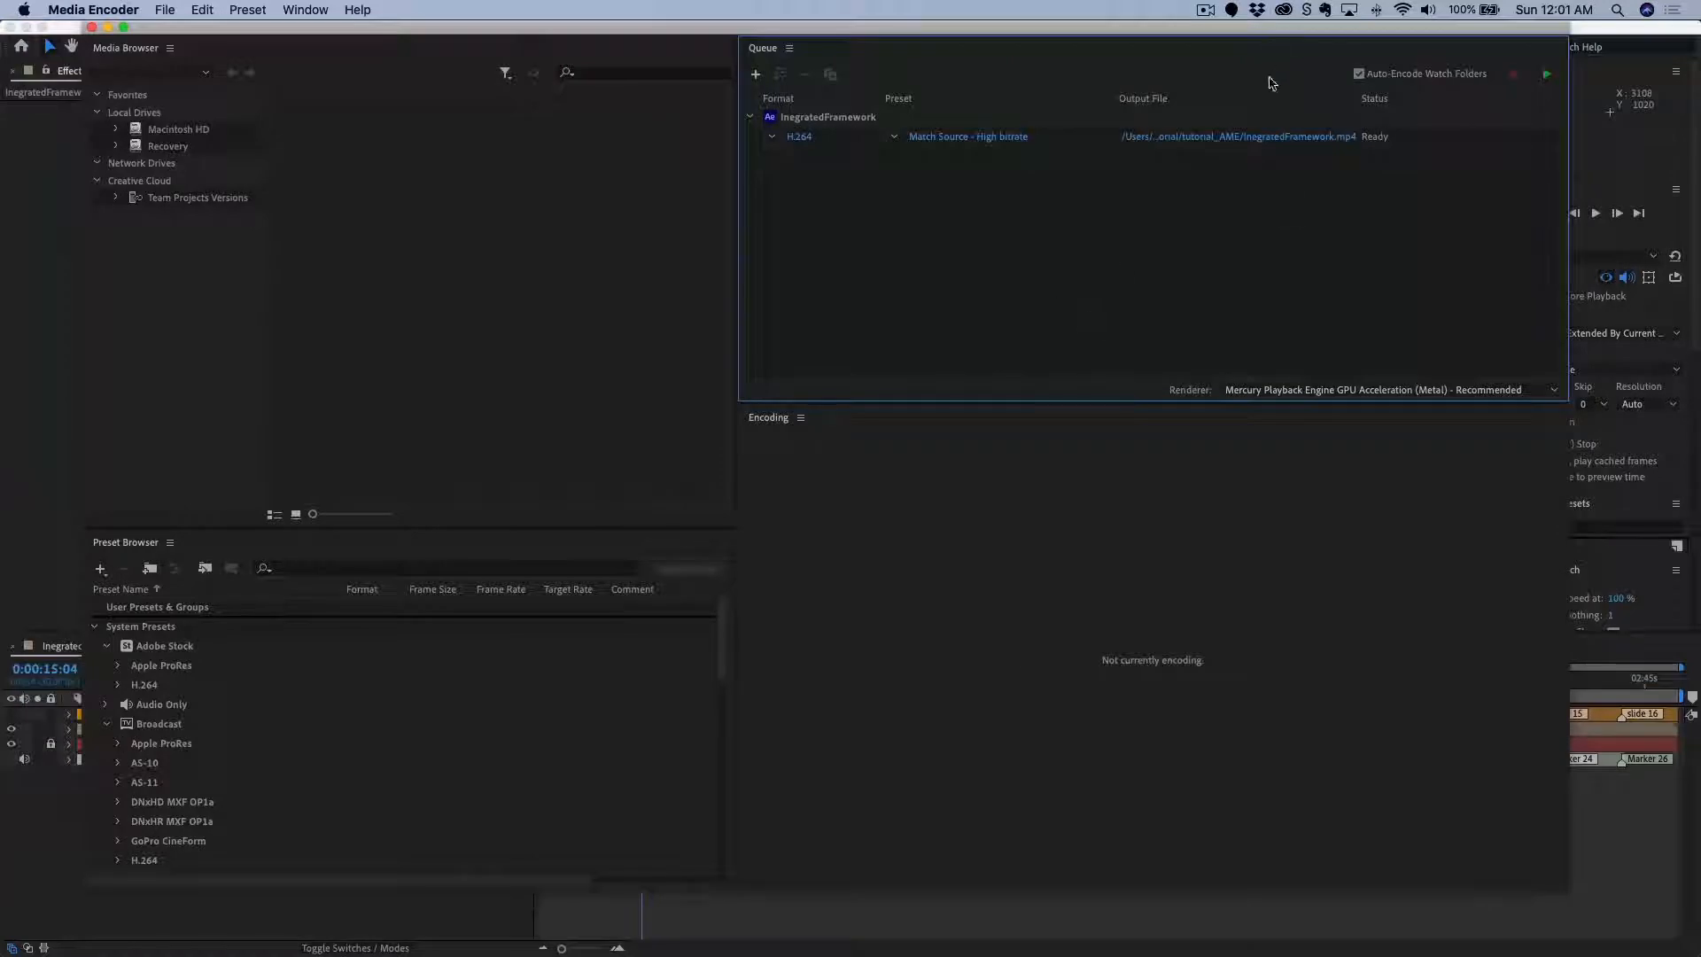
Switch back to After Effects and add the InegratedFramework composition to its Render Queue.
key("super+Tab")
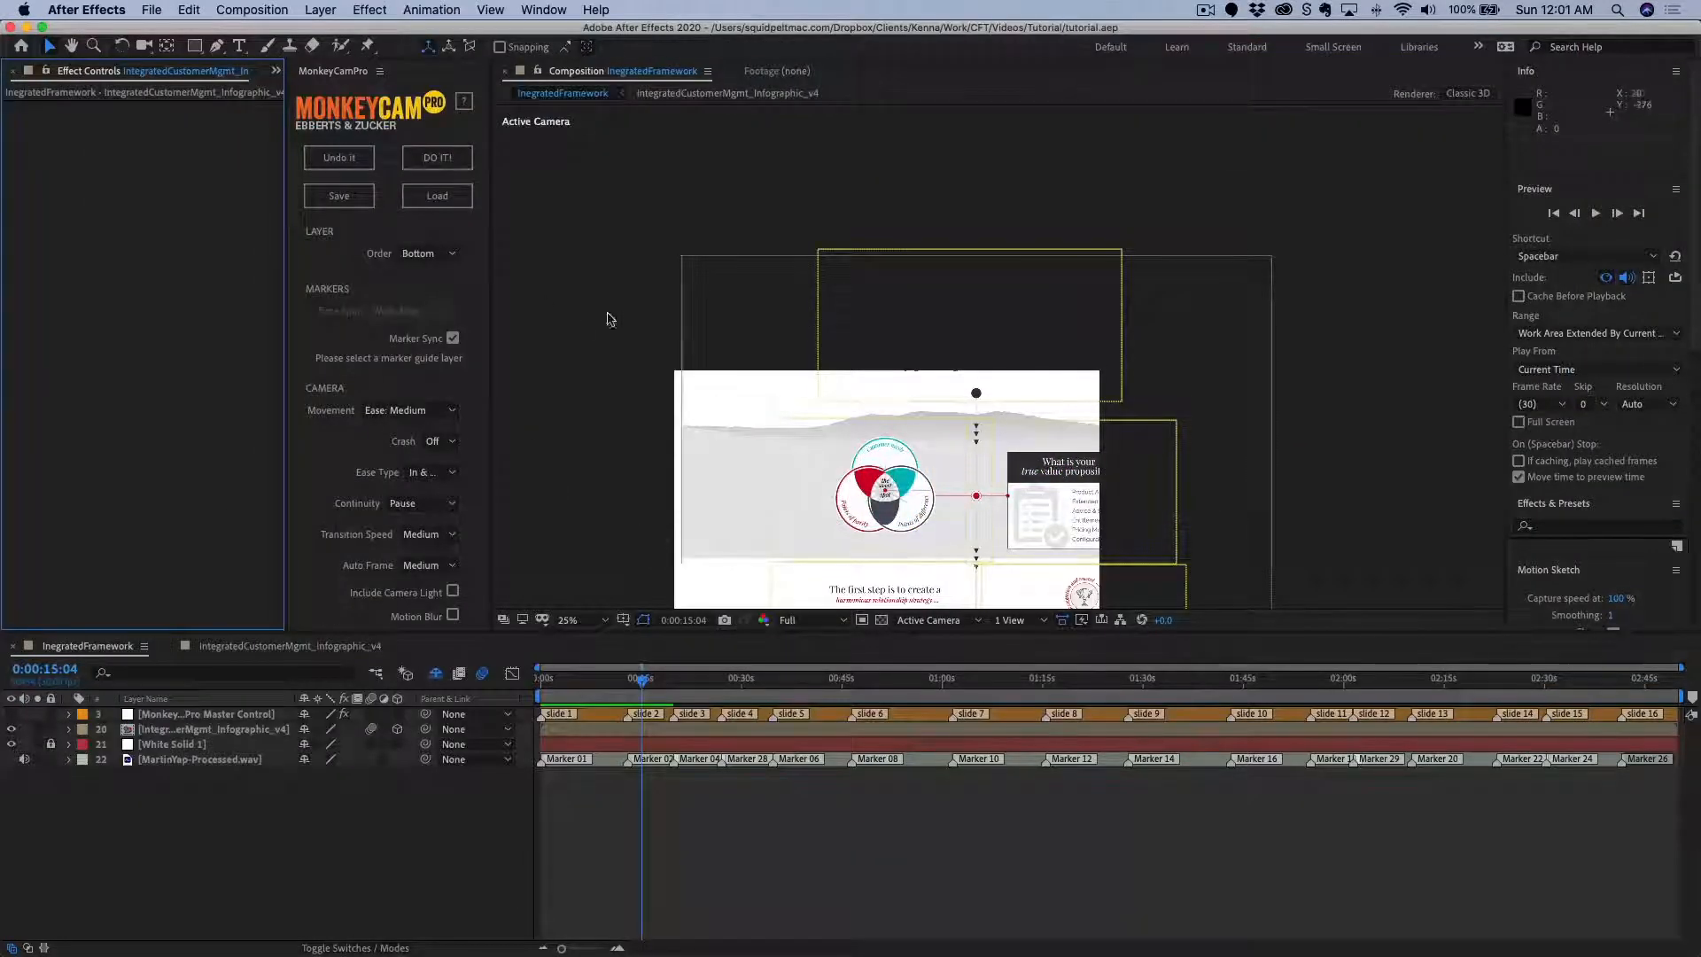
left_click(431, 10)
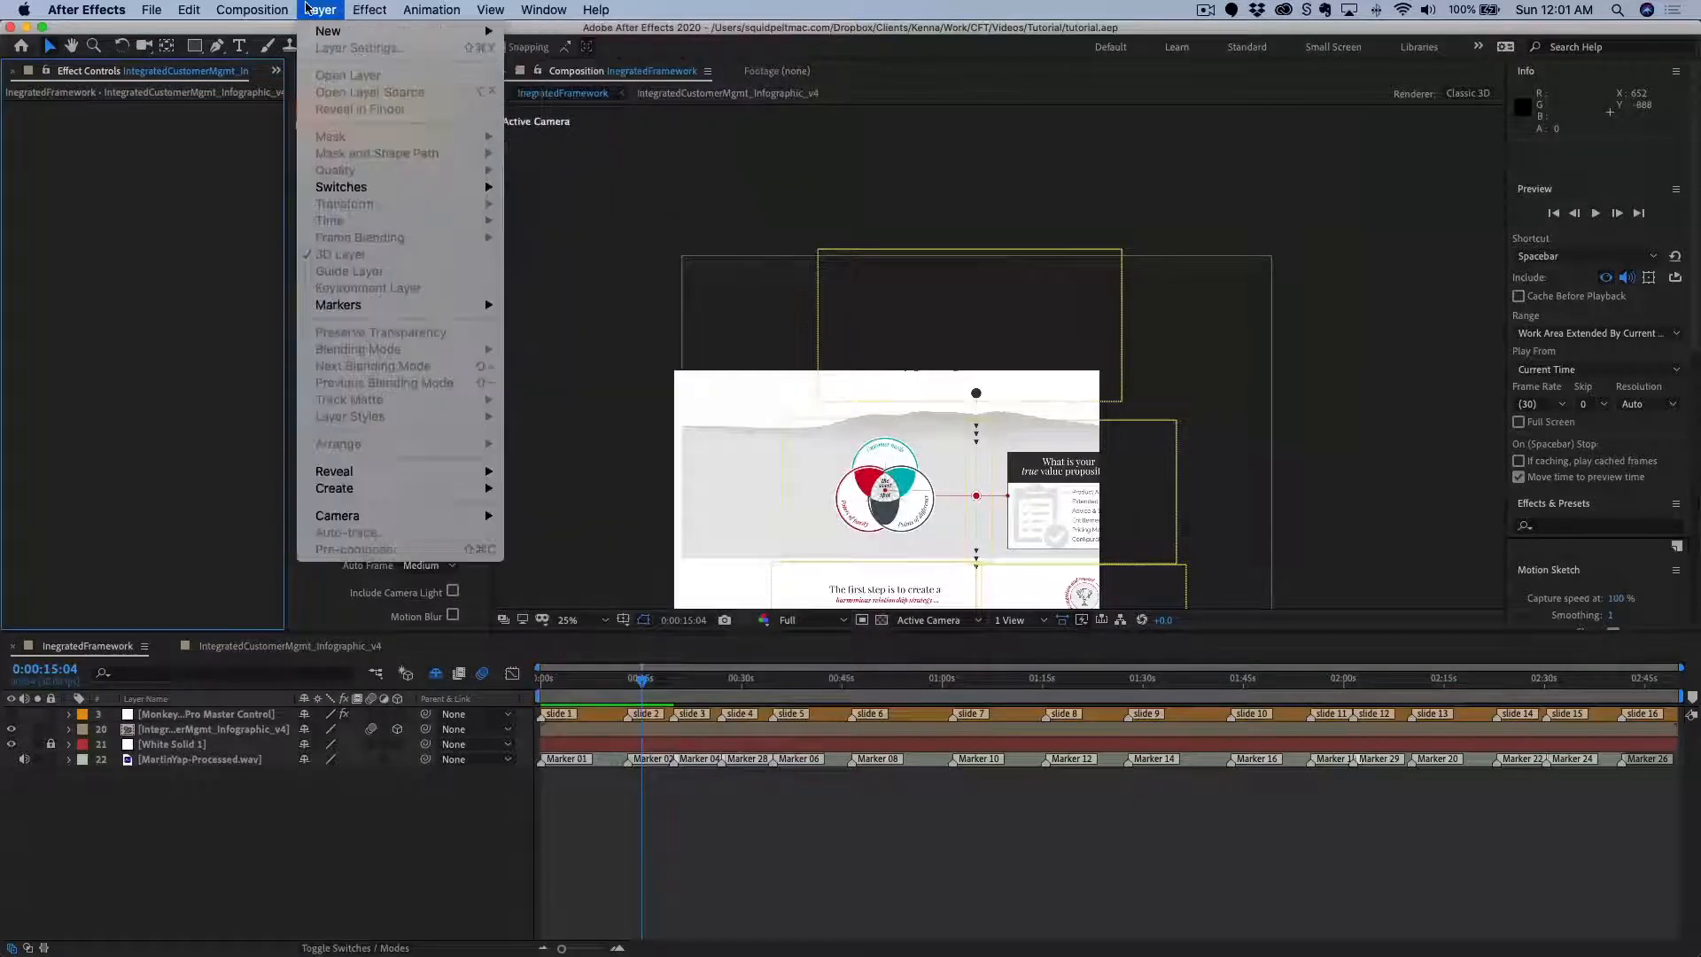
mouse_move(239, 11)
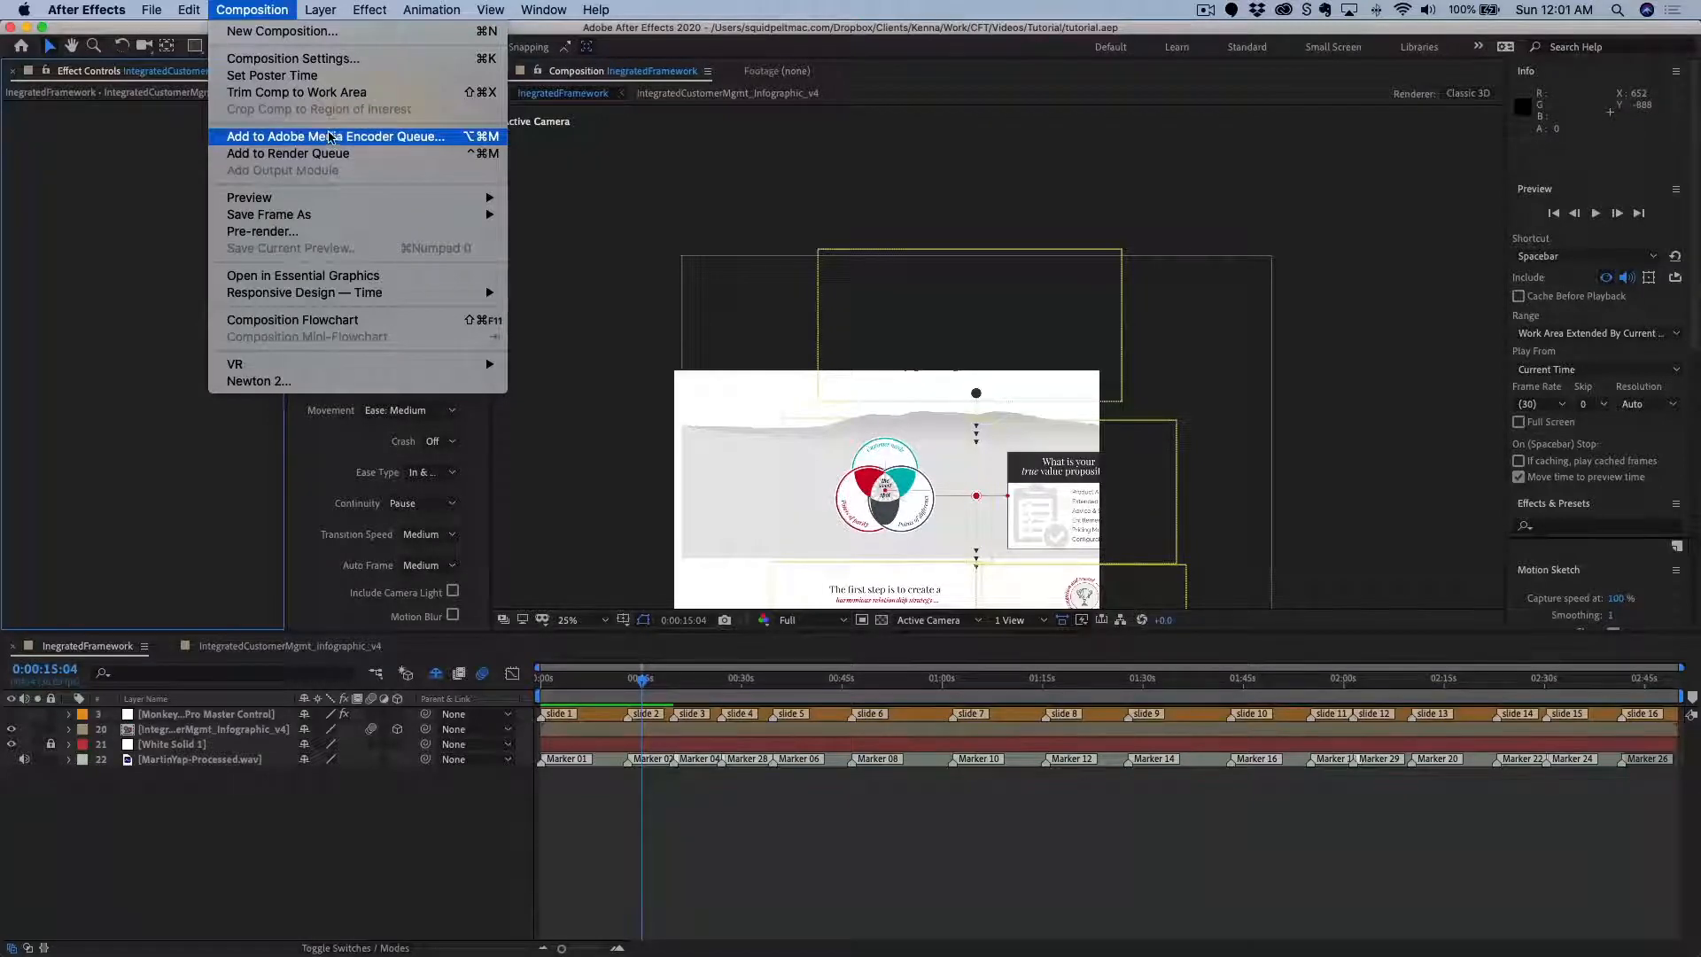
left_click(284, 158)
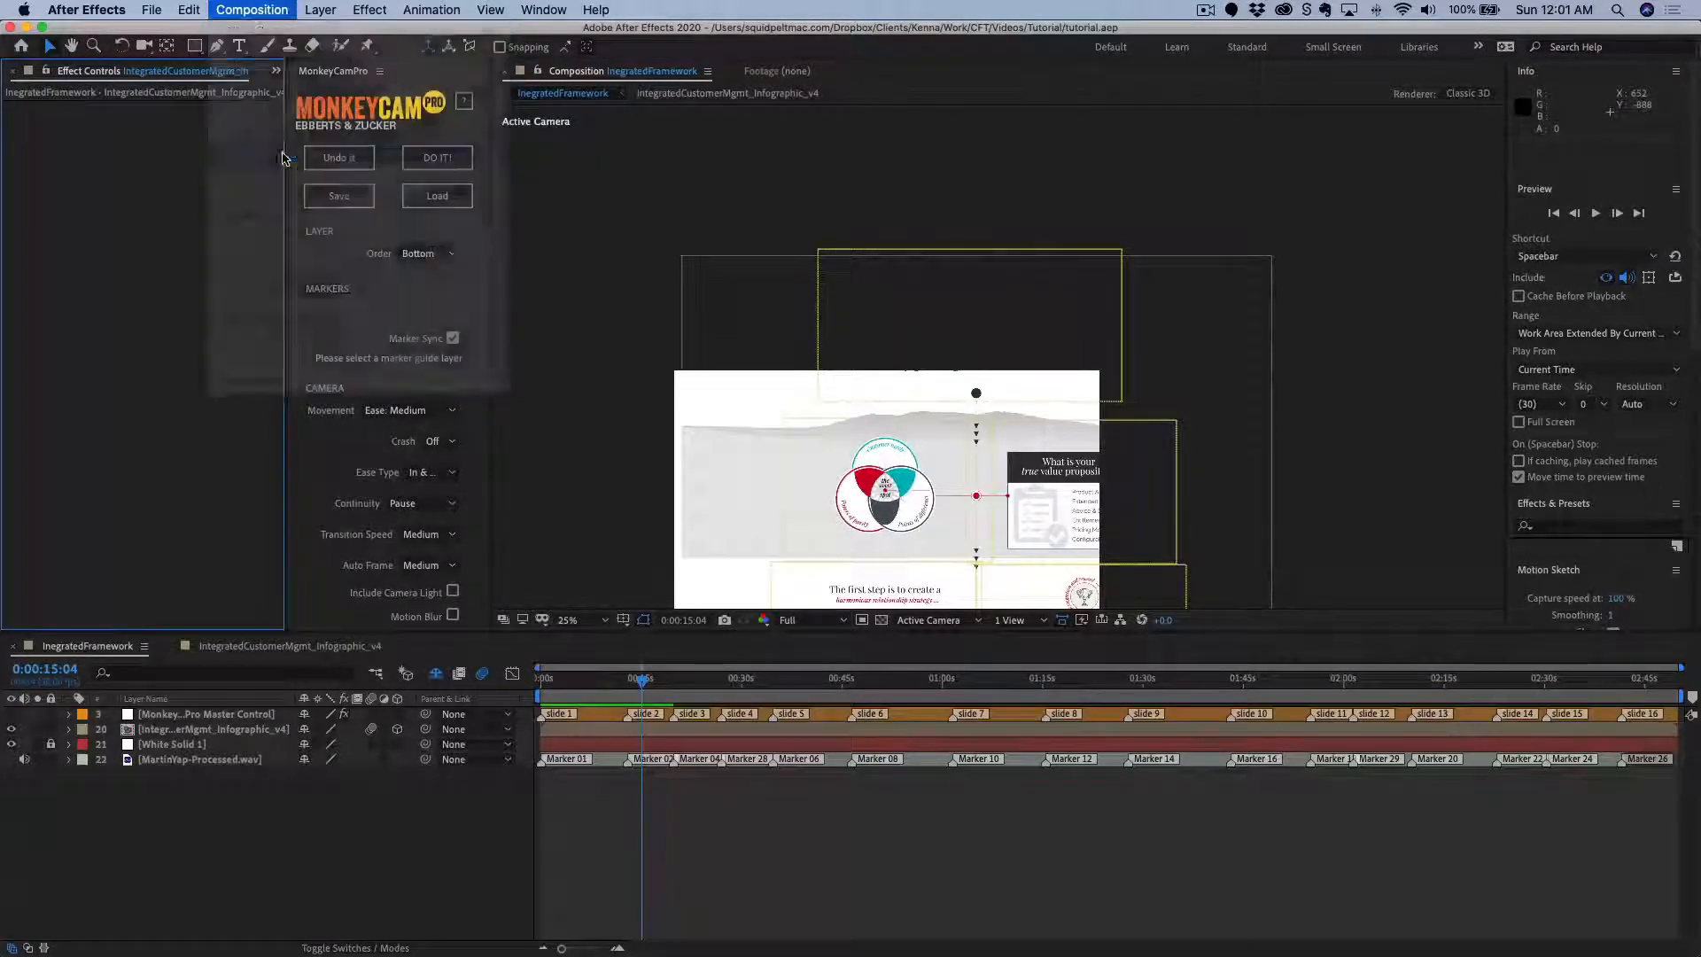
left_click(138, 827)
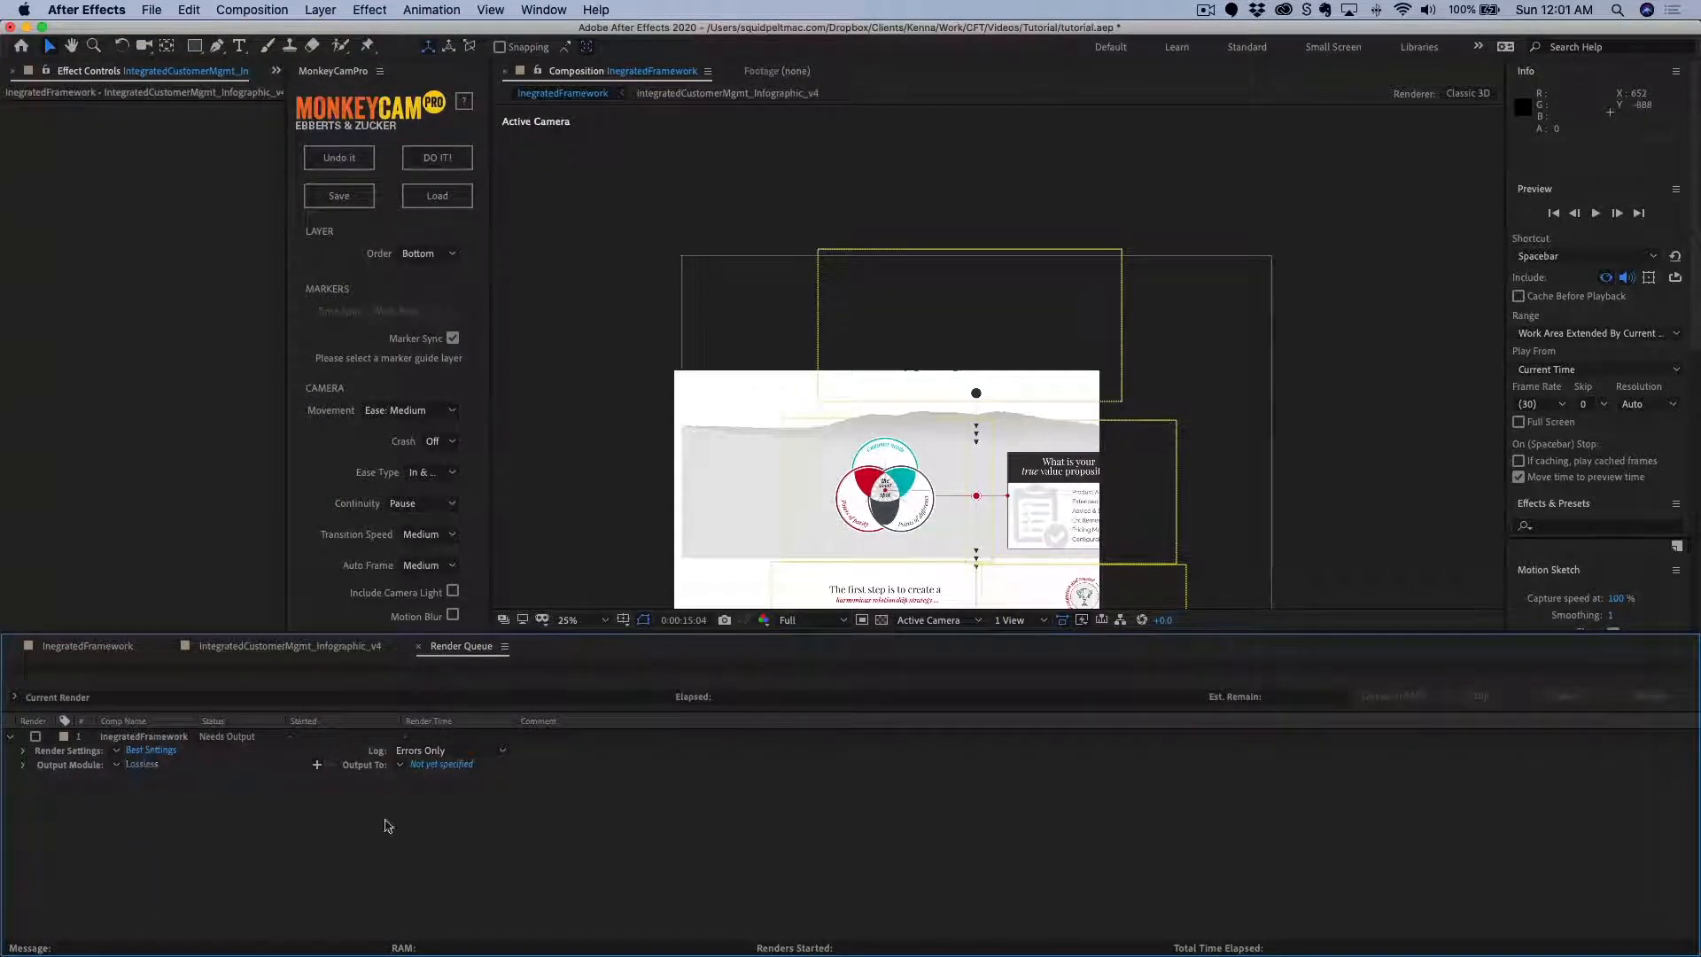
Set the render output to InegratedFramework-v1.mov in a new folder named renders inside Tutorial.
left_click(425, 767)
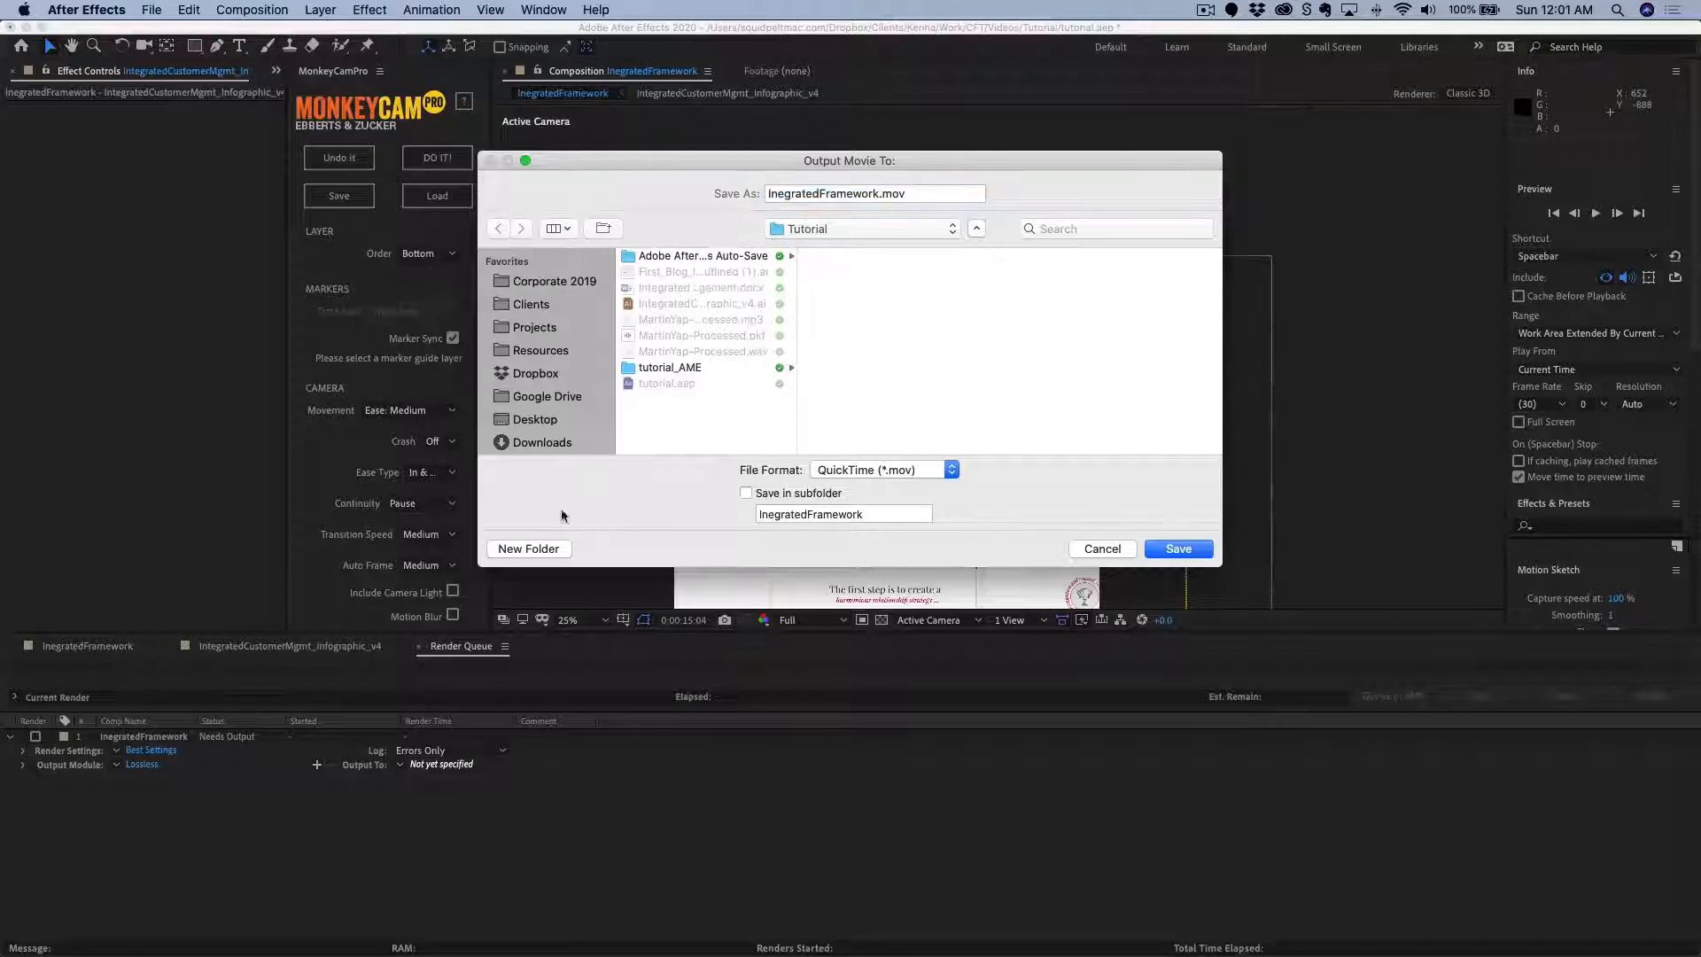
left_click(526, 551)
type("renders")
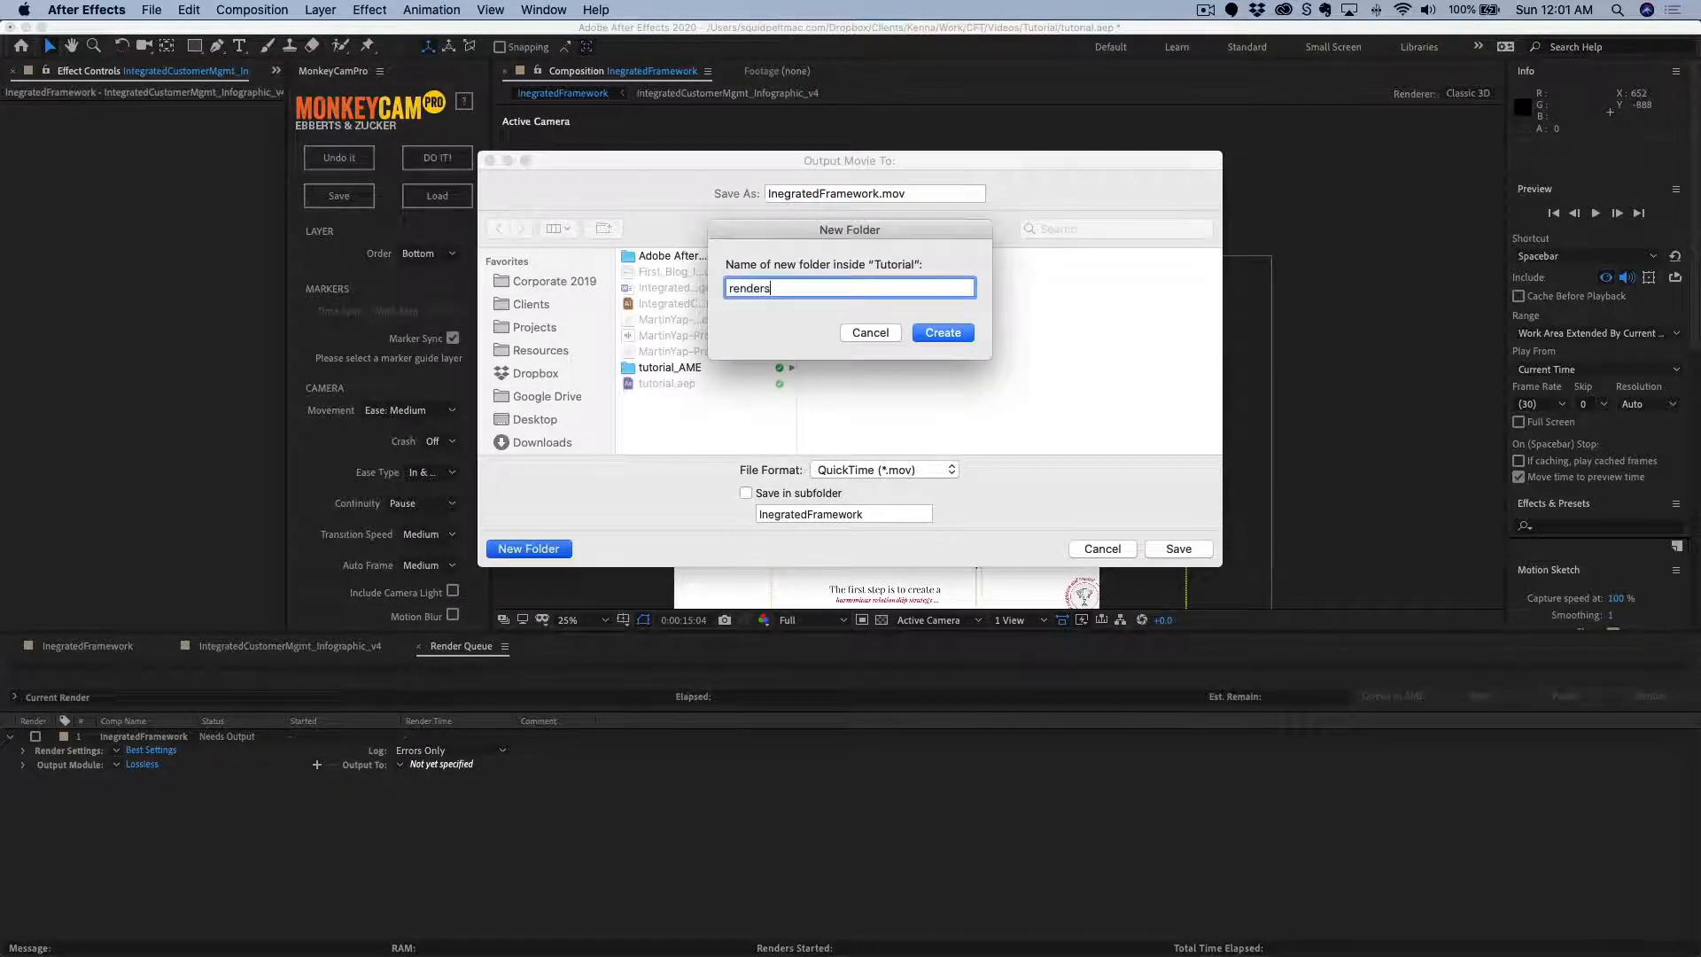
key("Return")
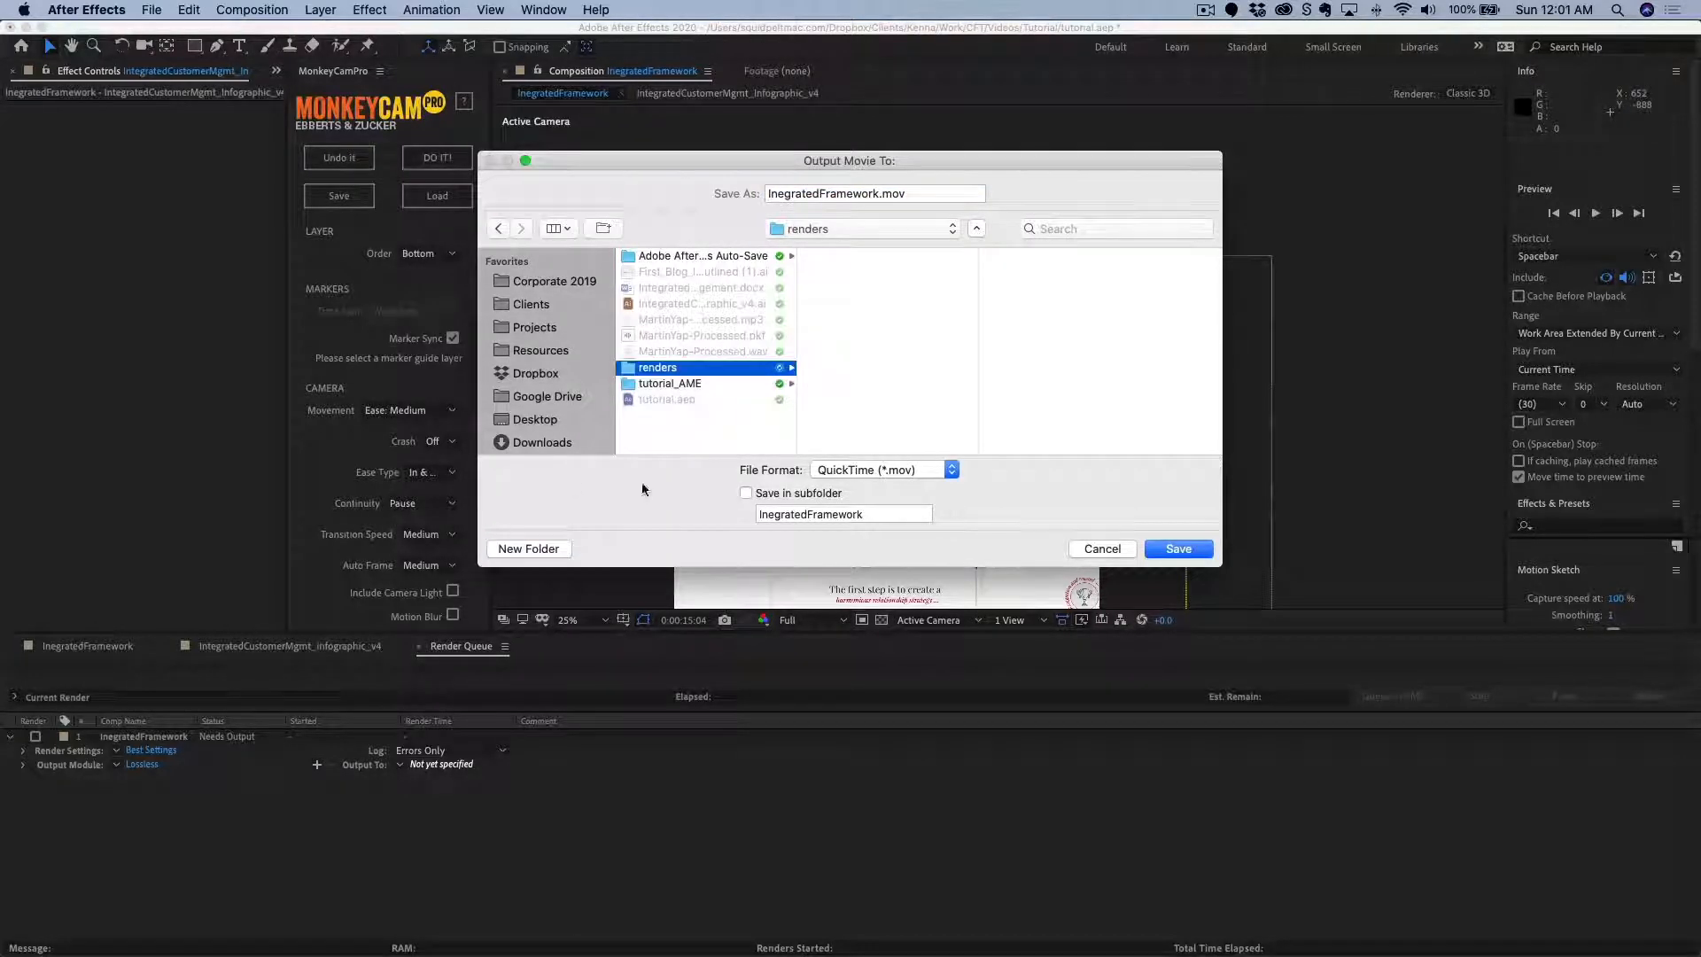
left_click(880, 195)
type("-v1")
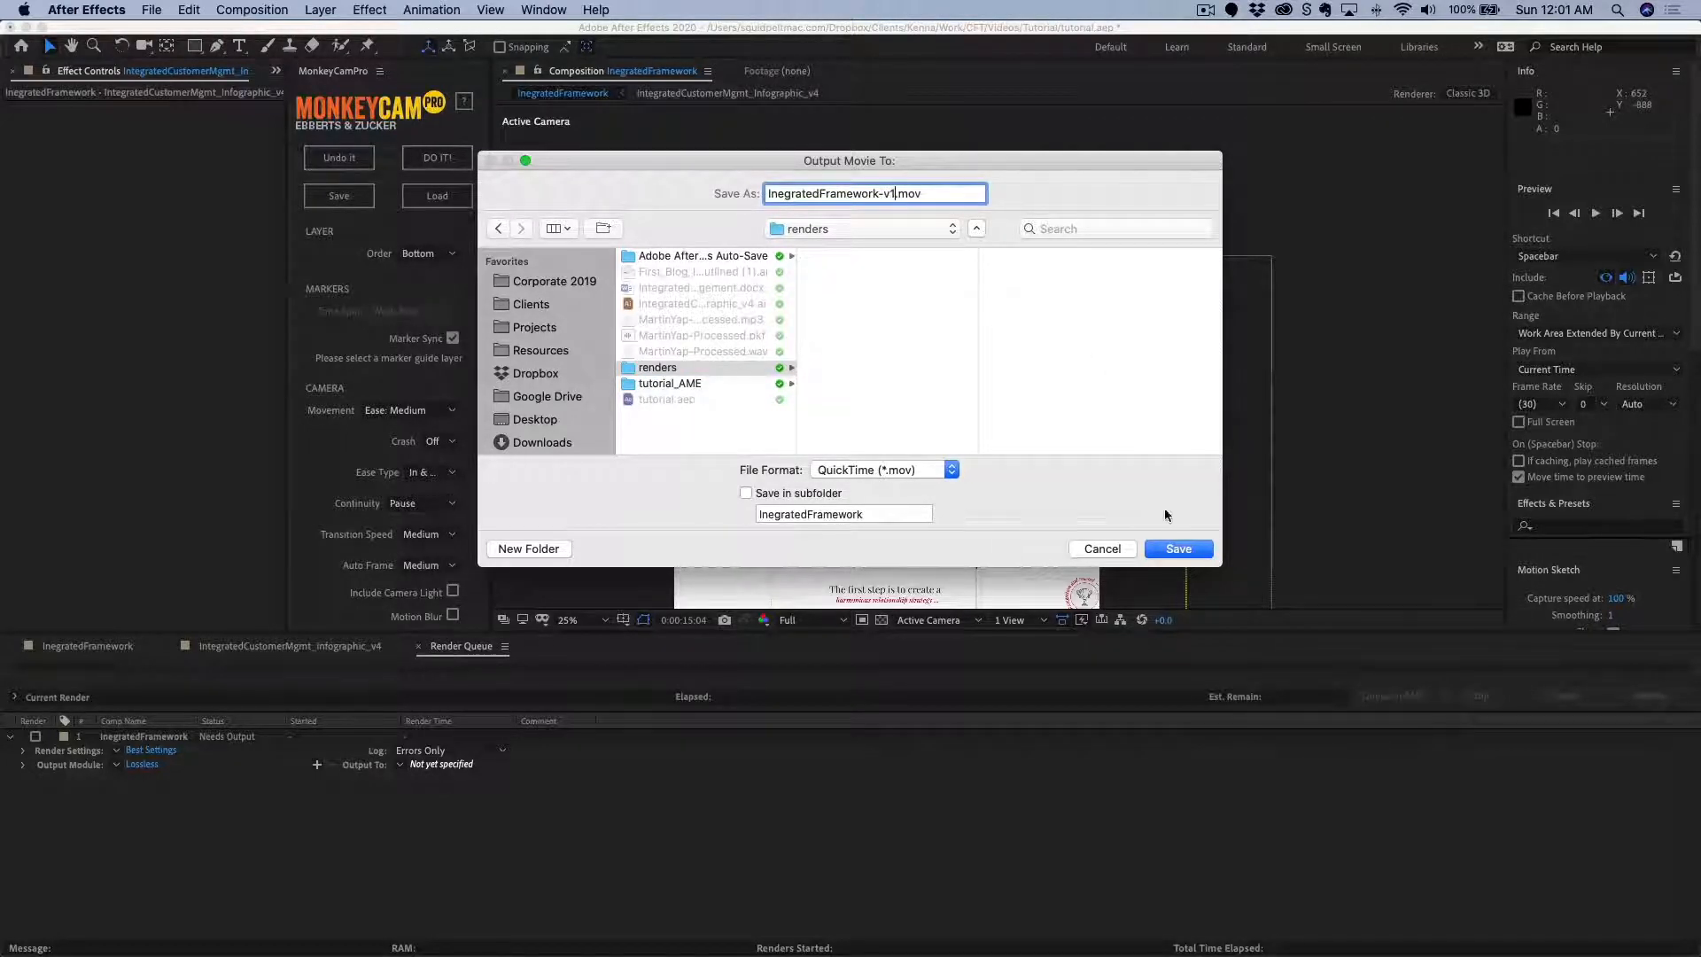
left_click(1172, 549)
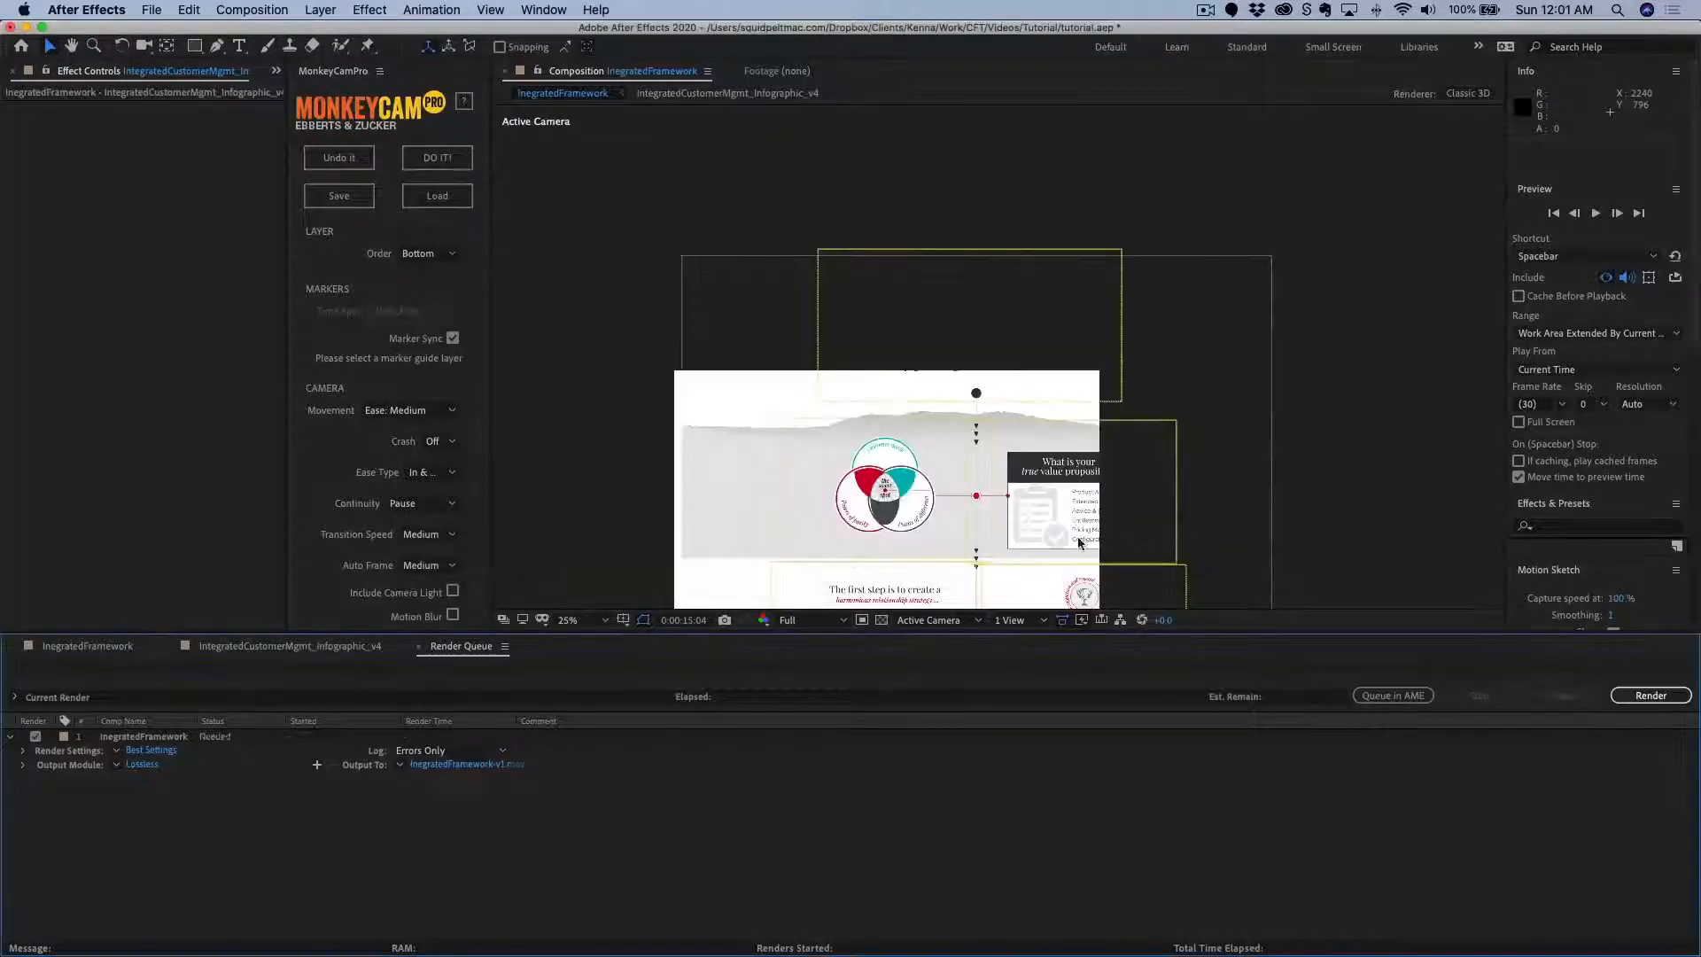
Render the queued composition and check InegratedFramework-v1.mov in the renders folder in Finder.
left_click(1648, 695)
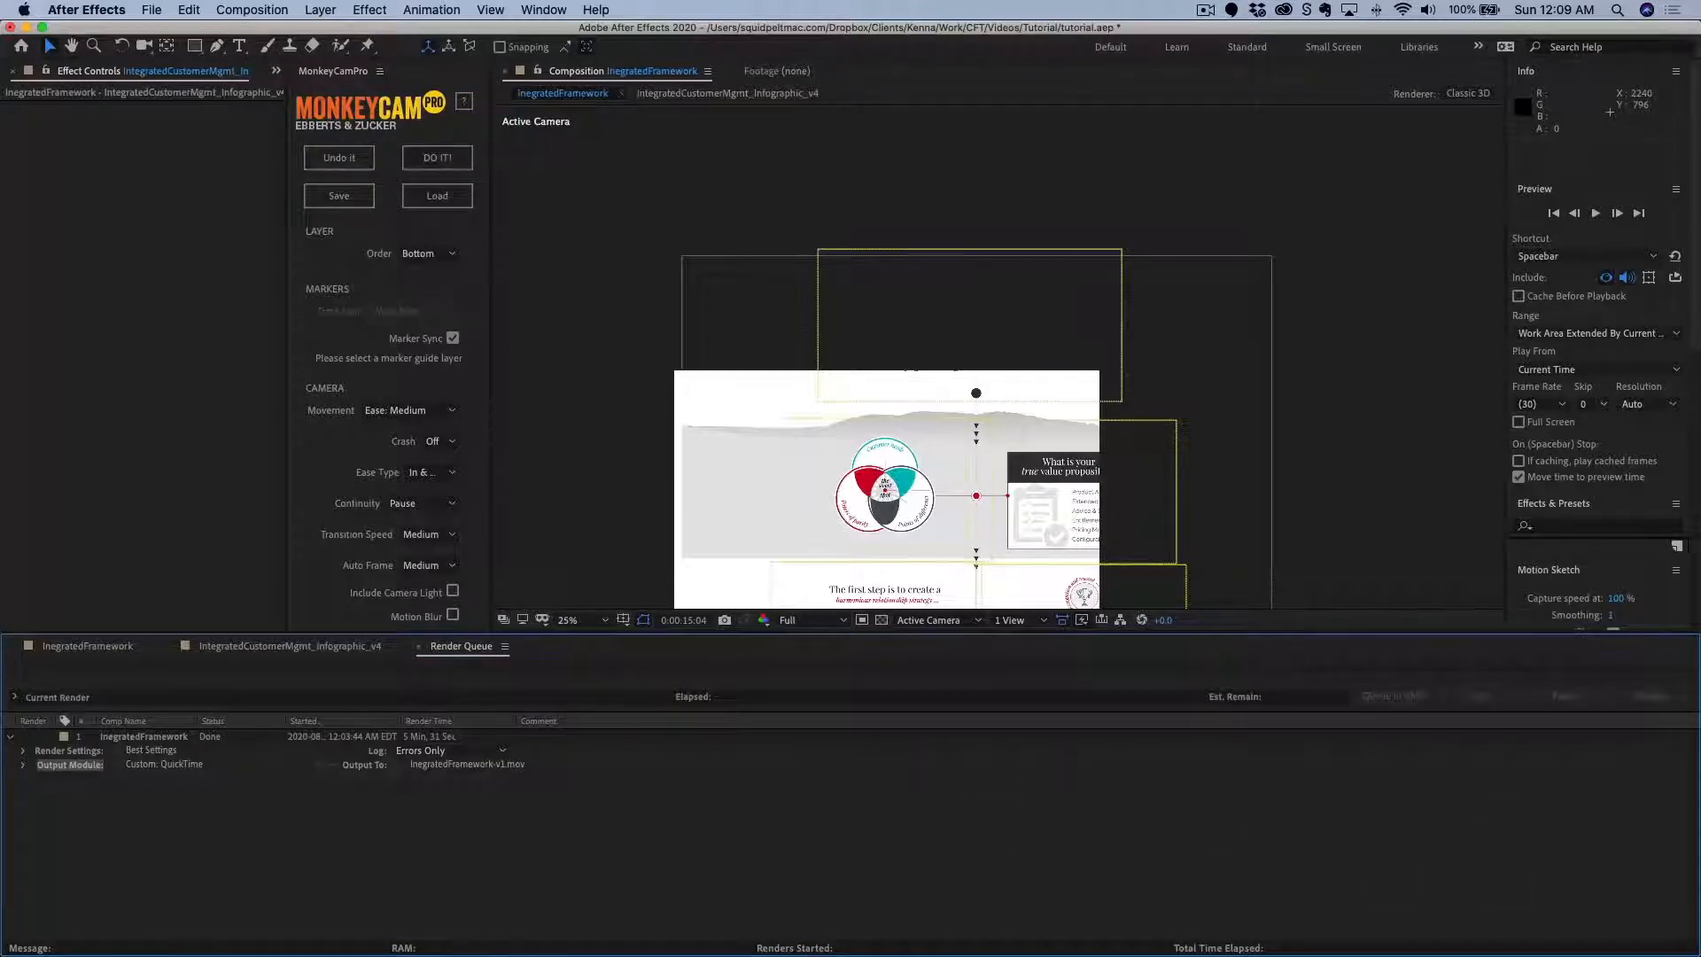
key("ctrl+Up")
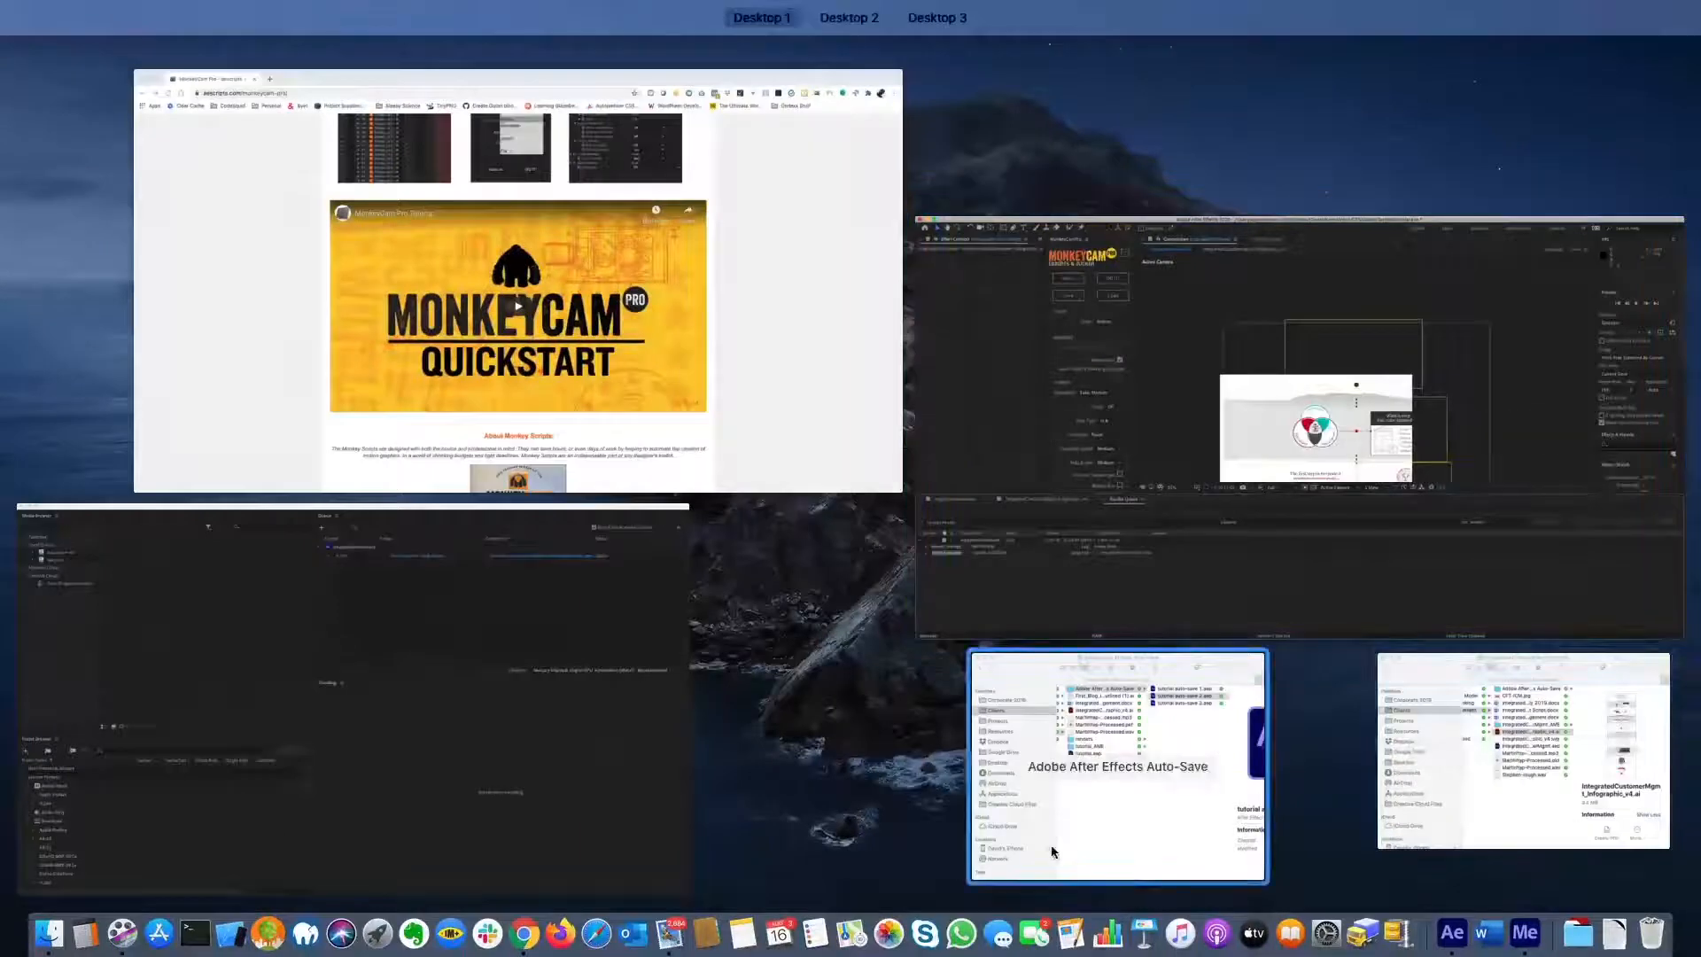
left_click(1143, 801)
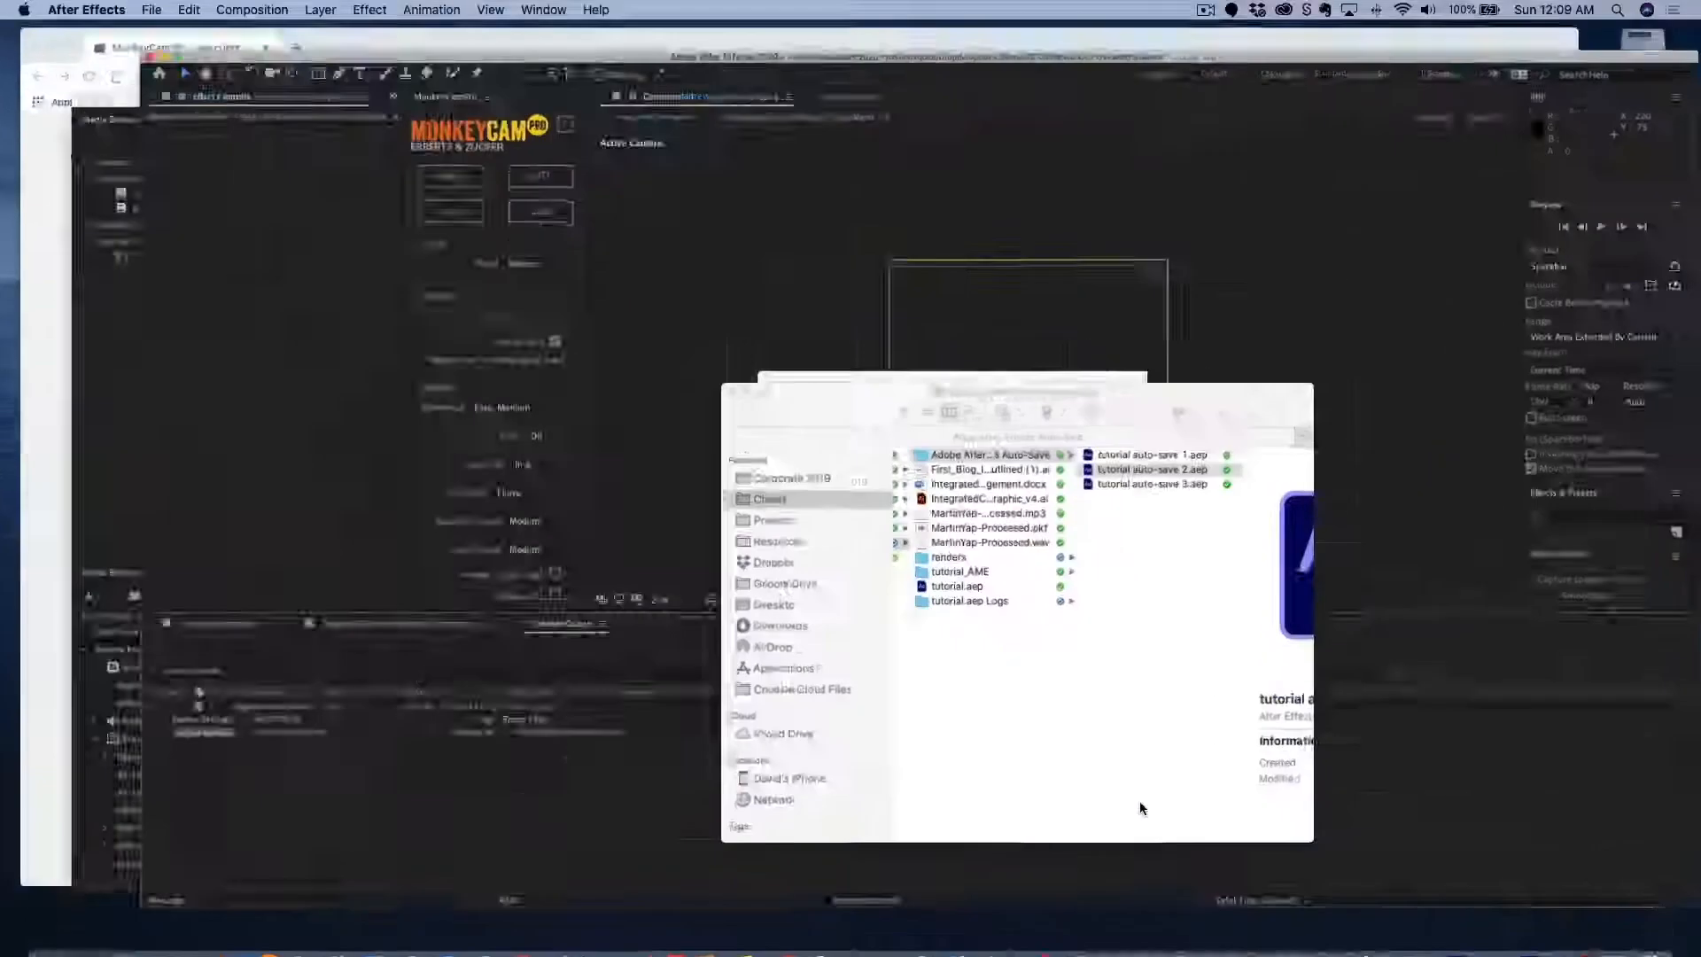
left_click(928, 527)
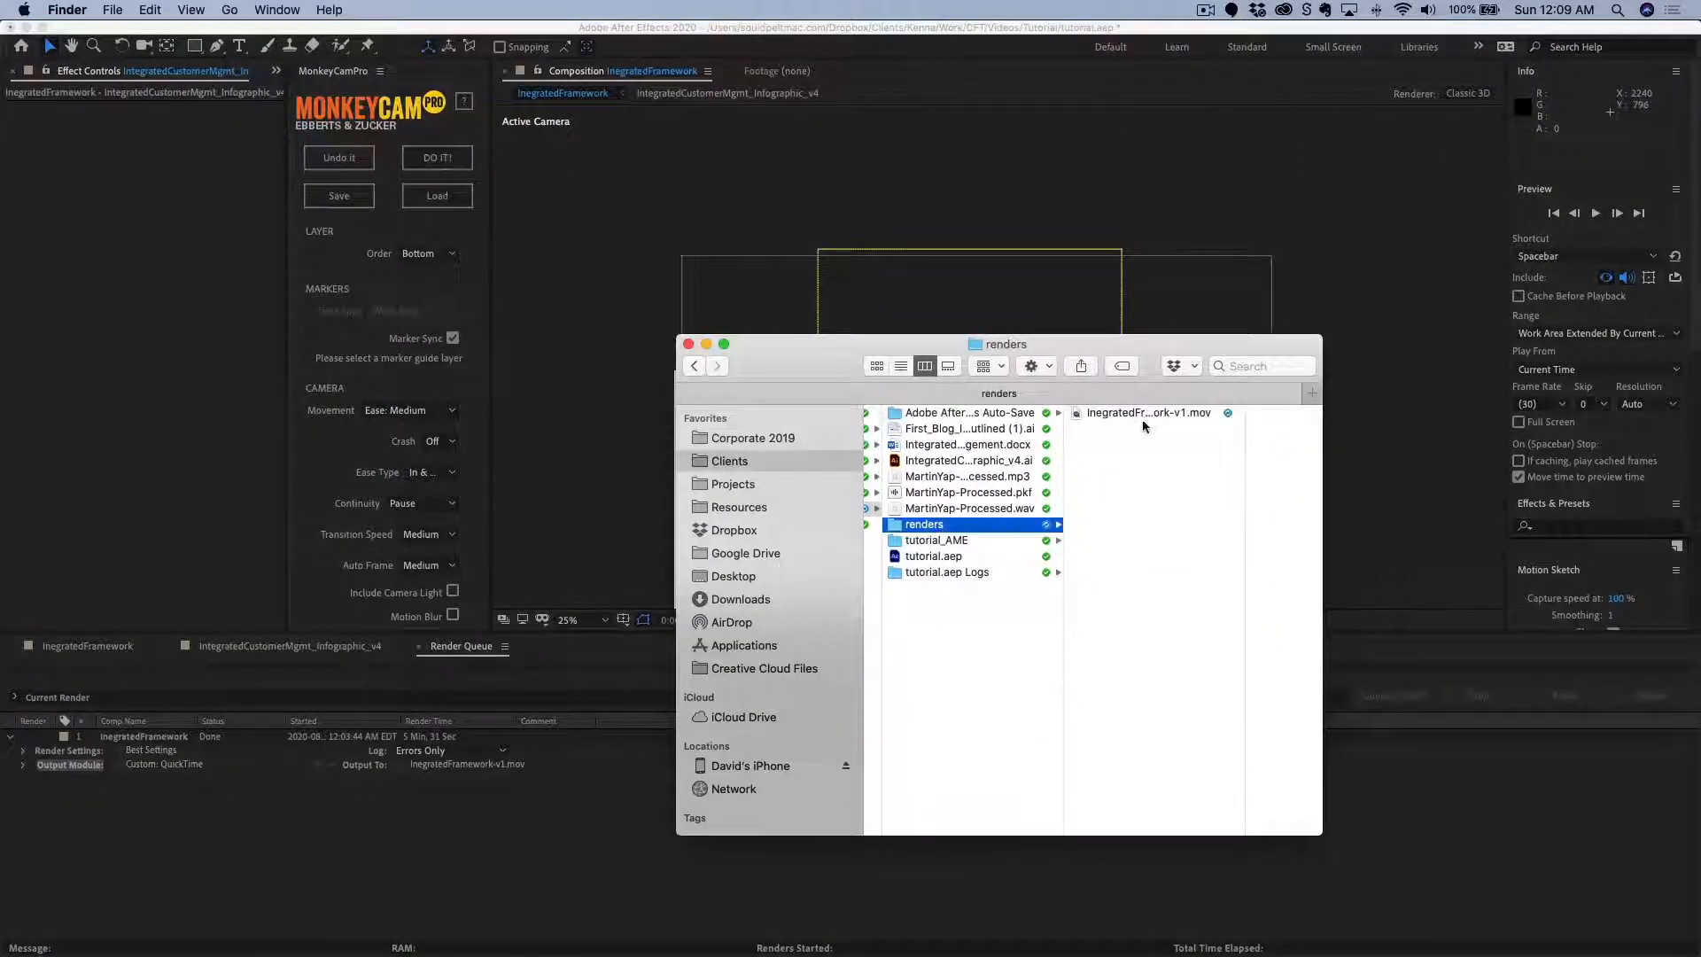
left_click(1127, 412)
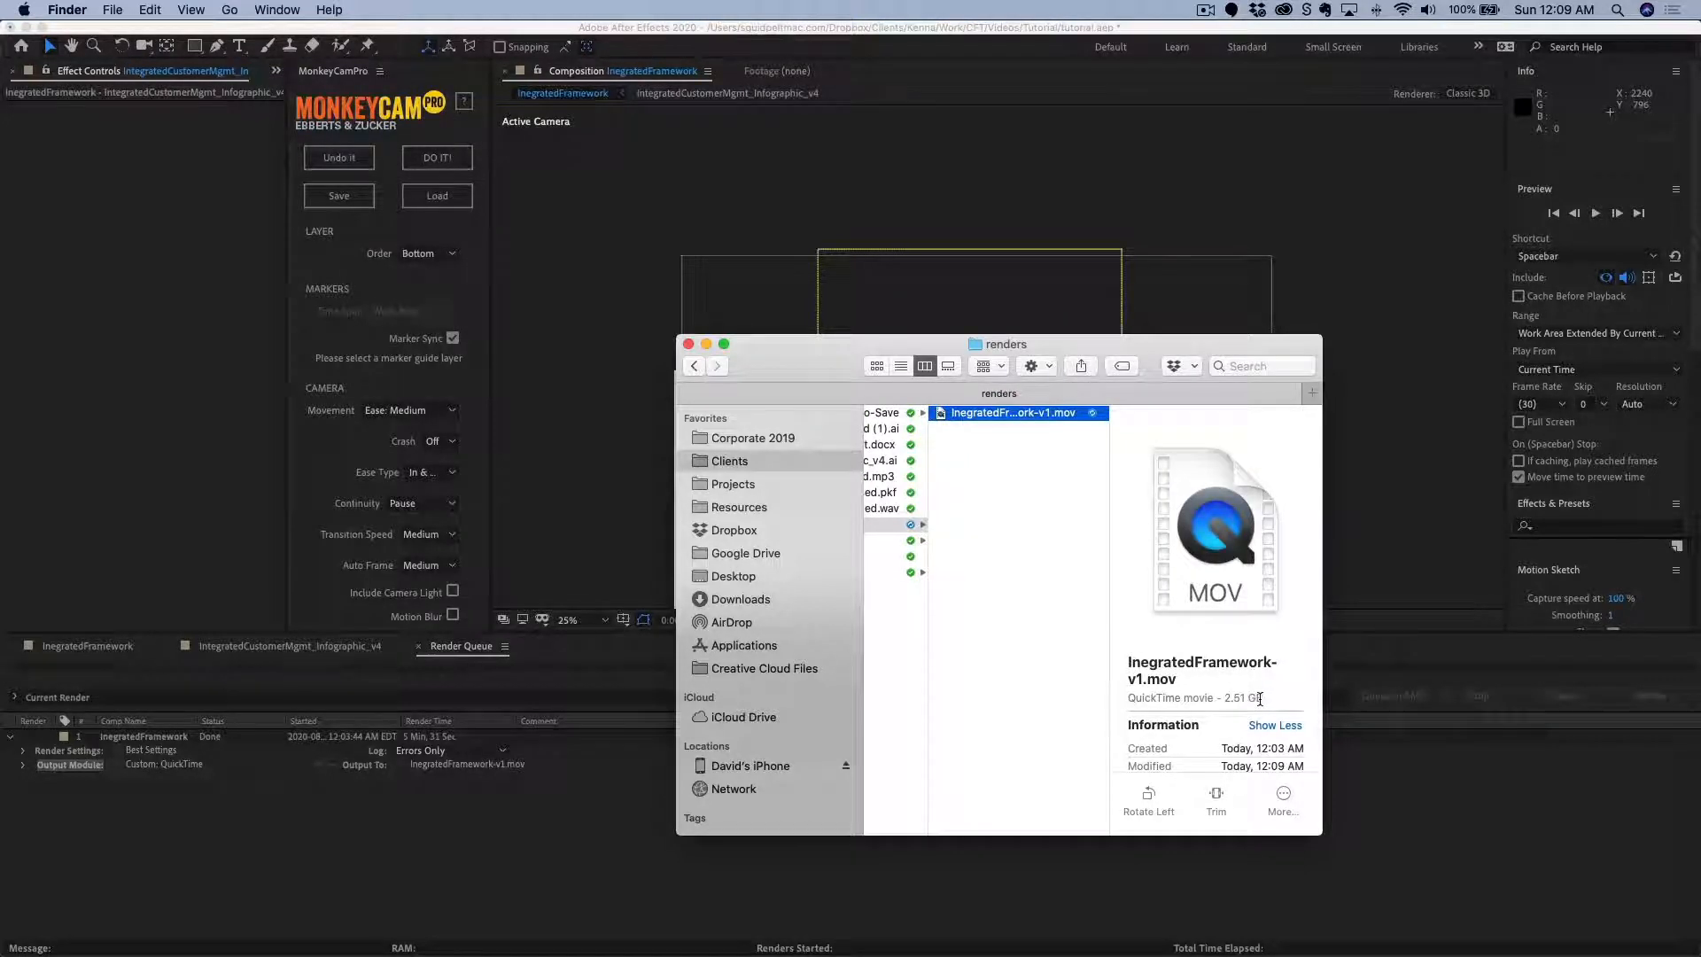
Return to After Effects, save the tutorial project and quit the program.
left_click(635, 433)
key("super+s")
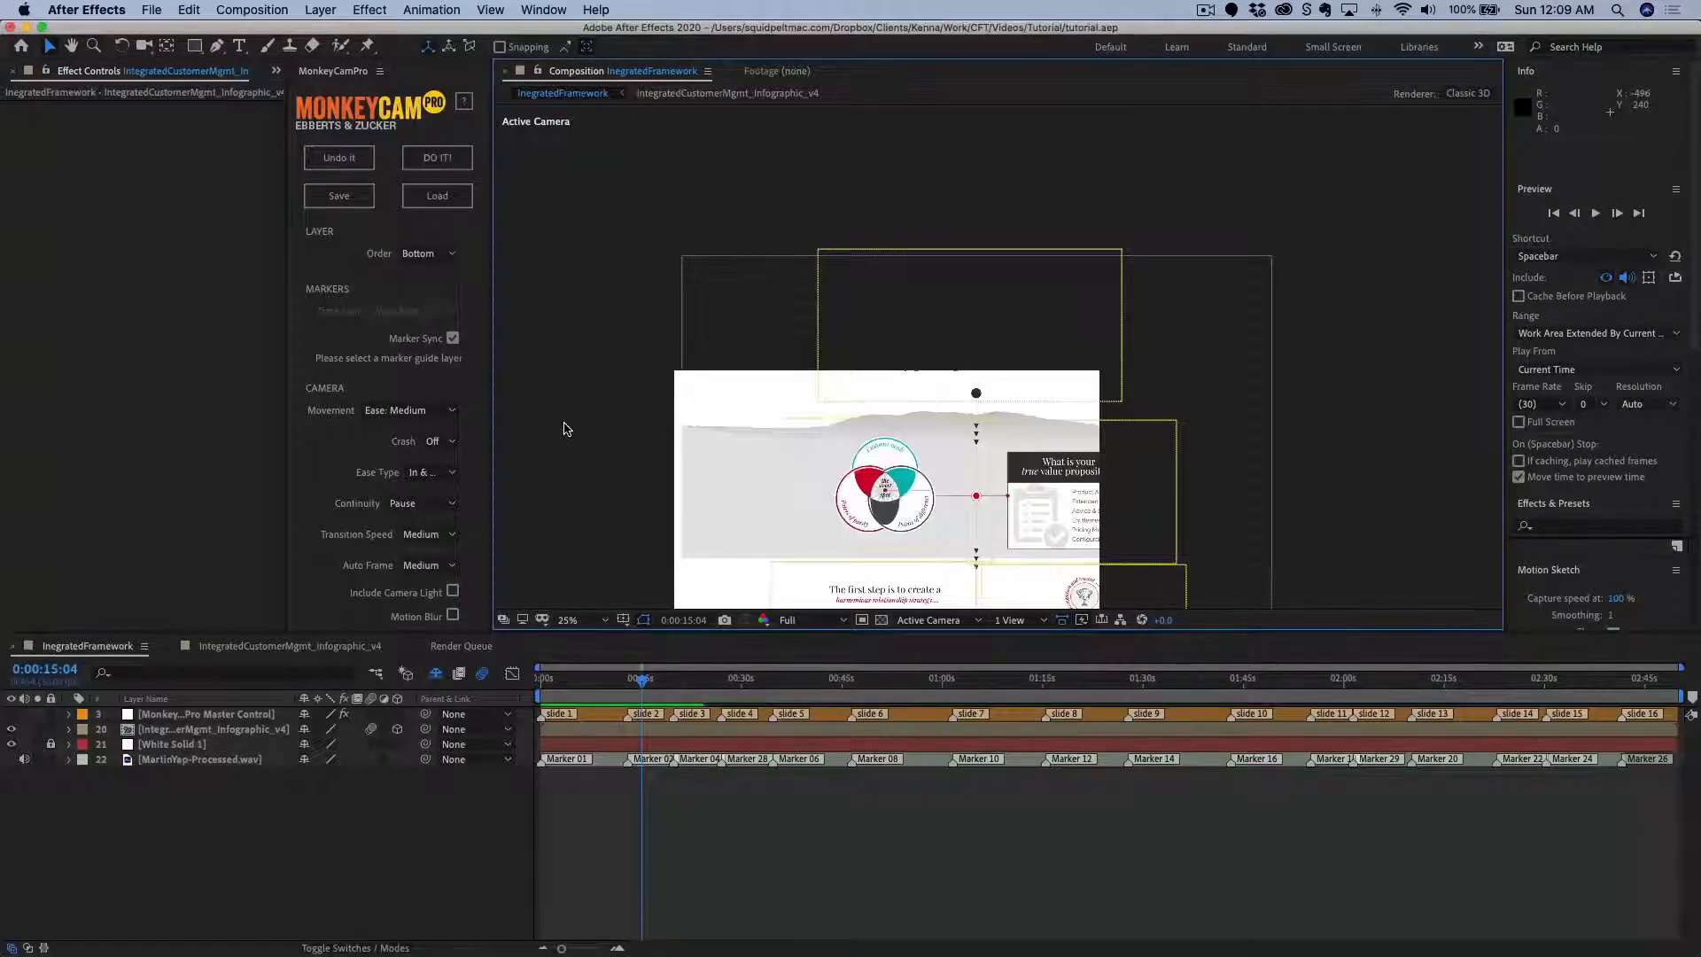
key("super+q")
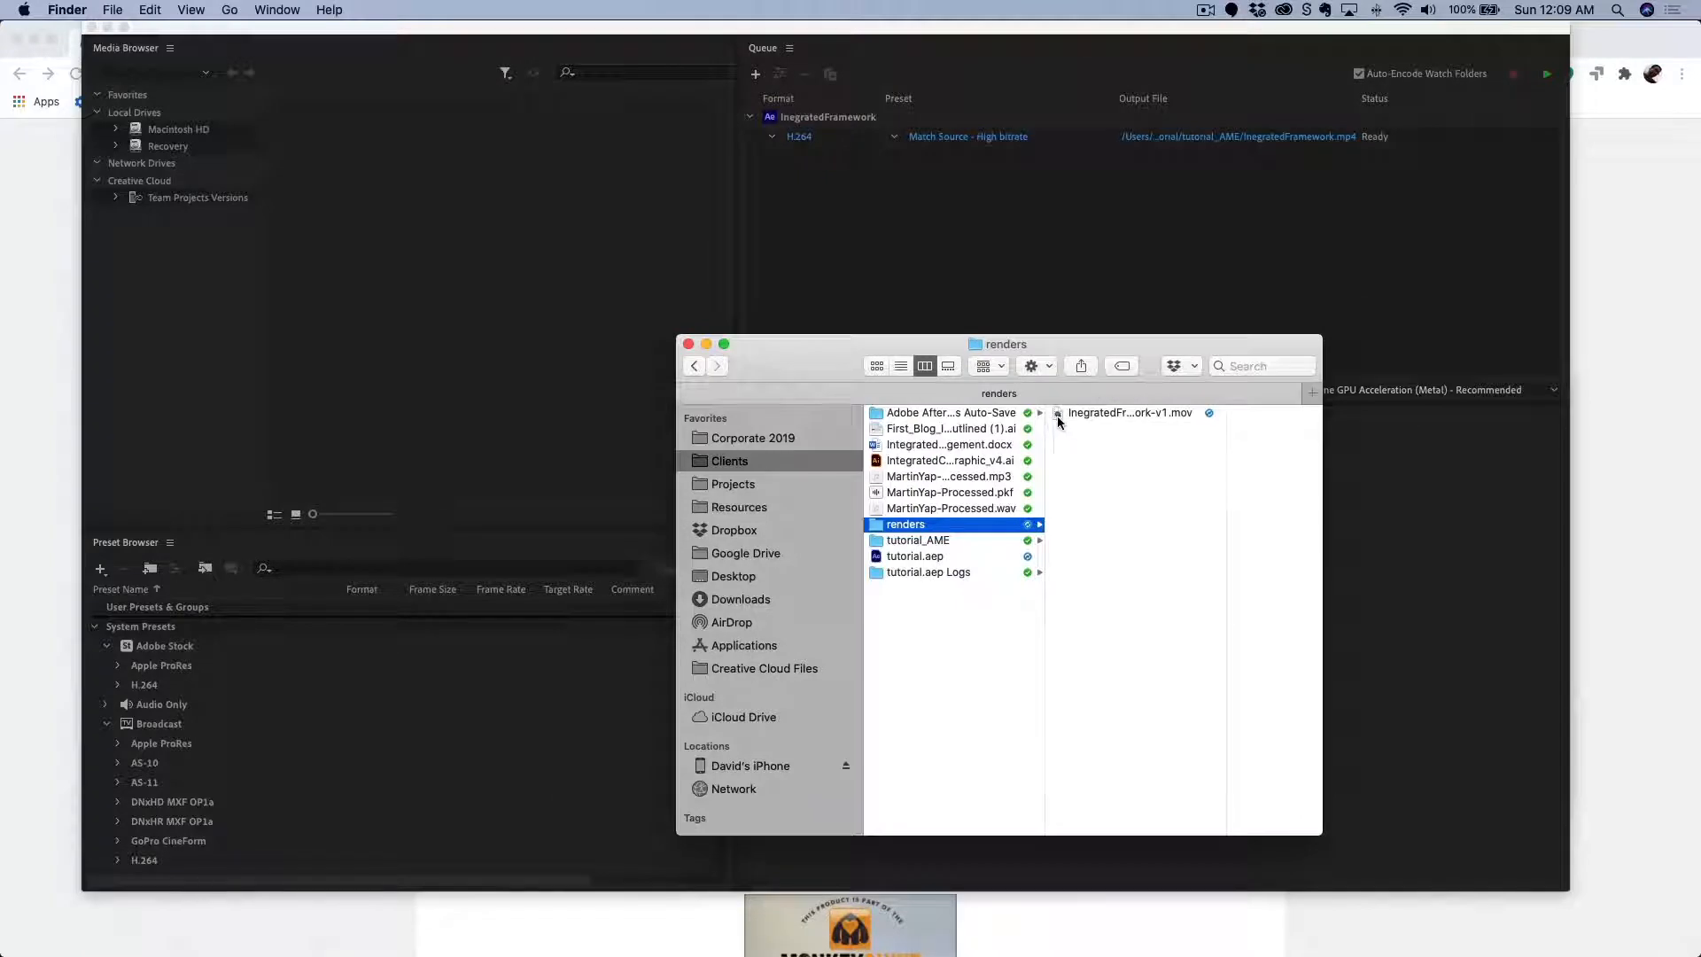
Inspect InegratedFramework-v1.mov in the renders folder and preview InegratedFramework-v1.mp4, scrubbing forward through the video.
left_click(1060, 416)
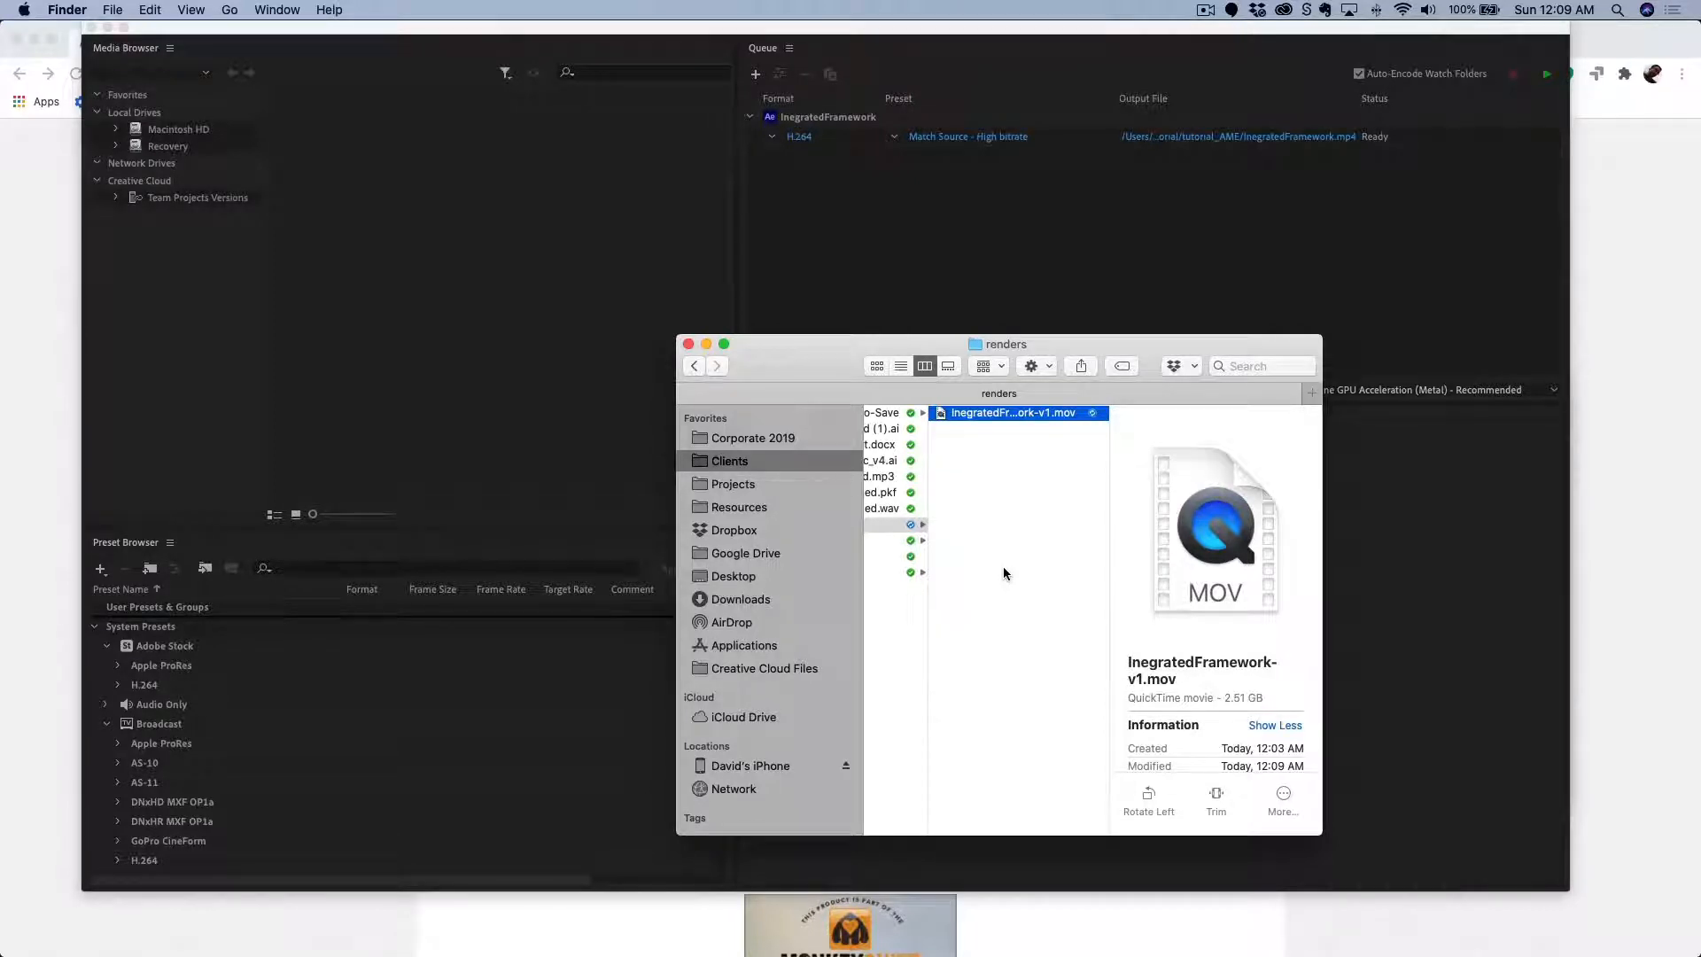
left_click_drag(775, 348, 682, 335)
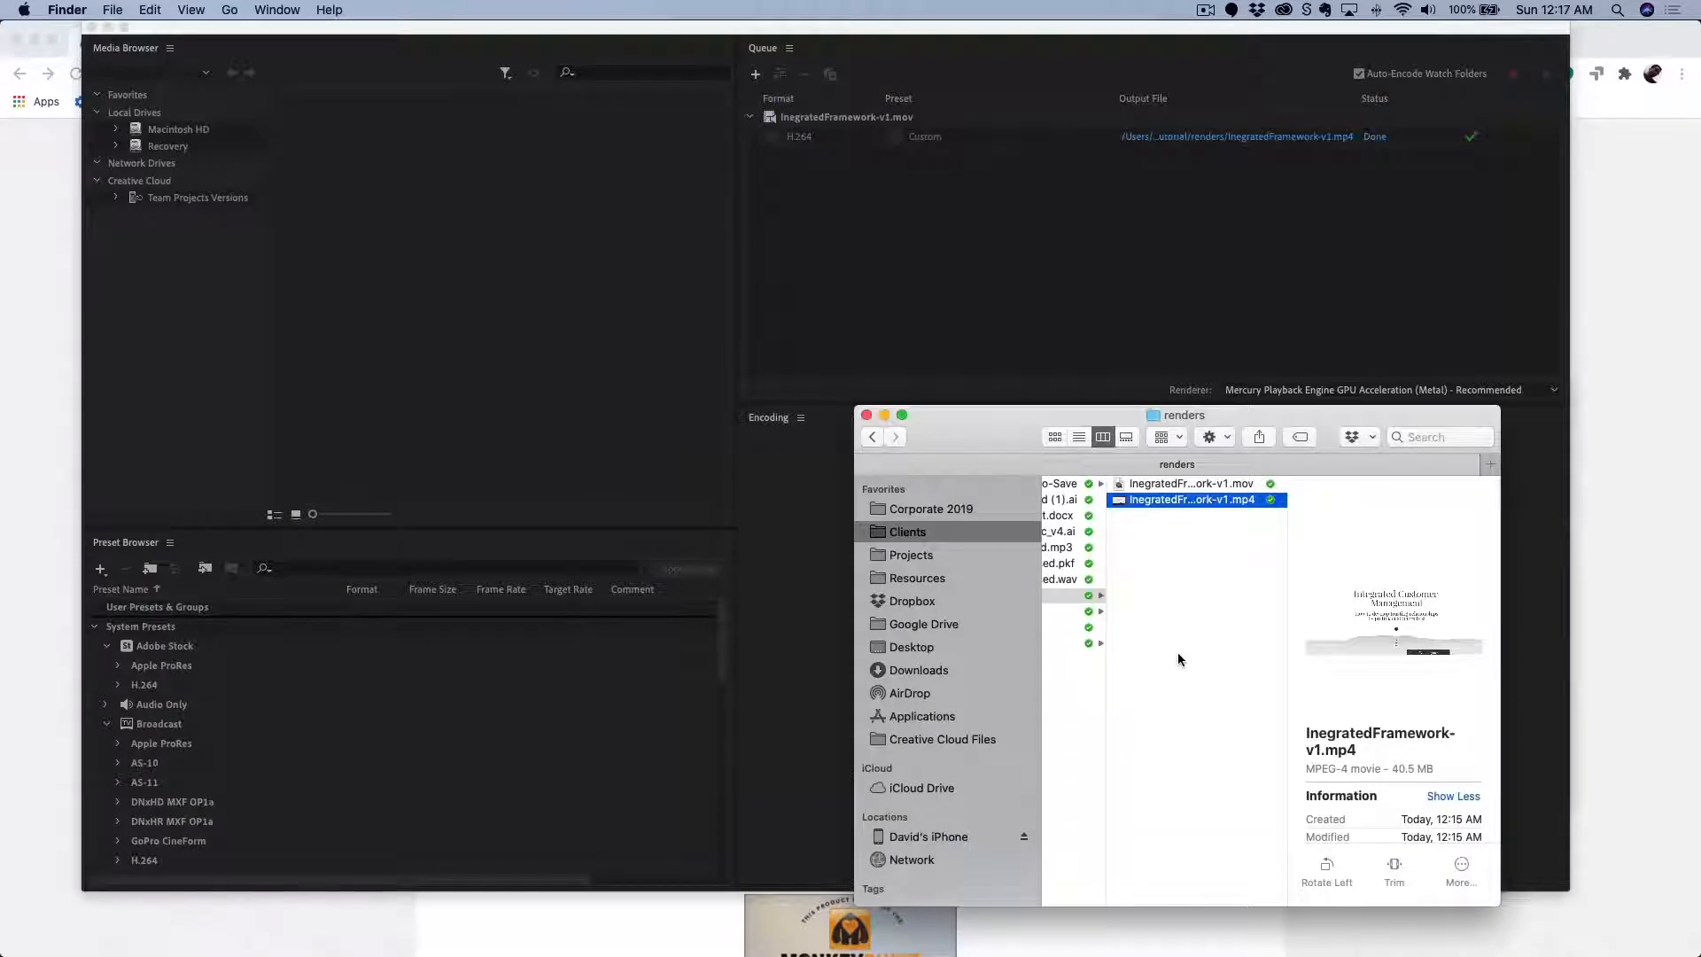
key("space")
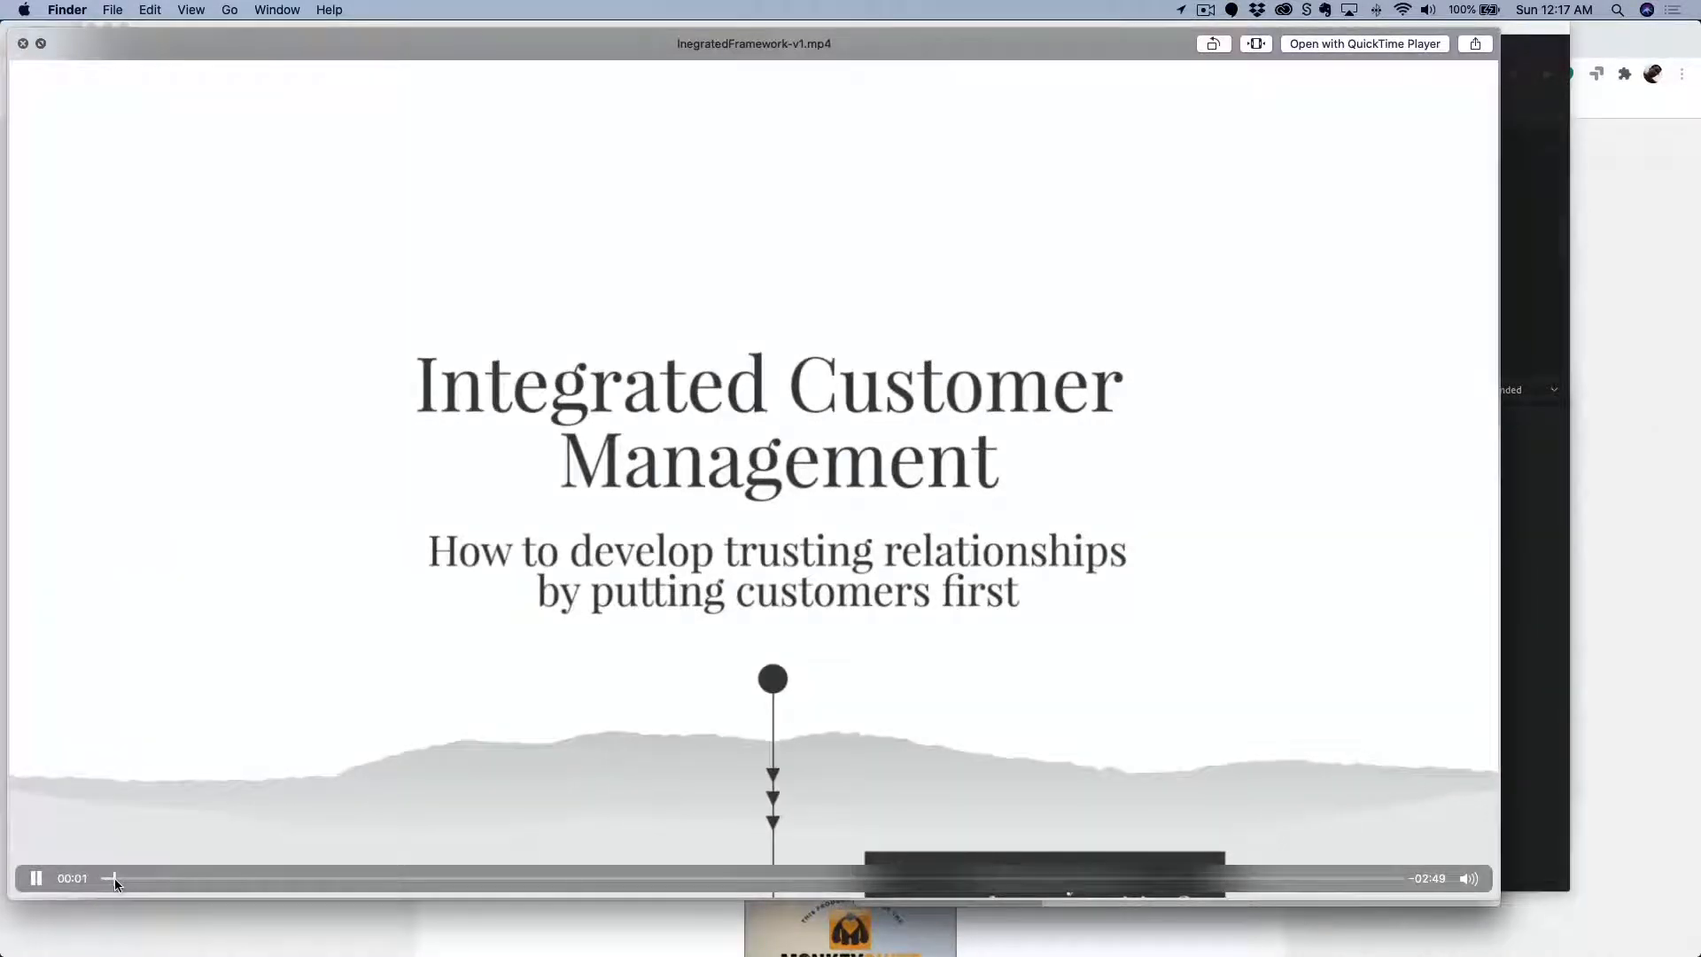
left_click_drag(114, 879, 702, 888)
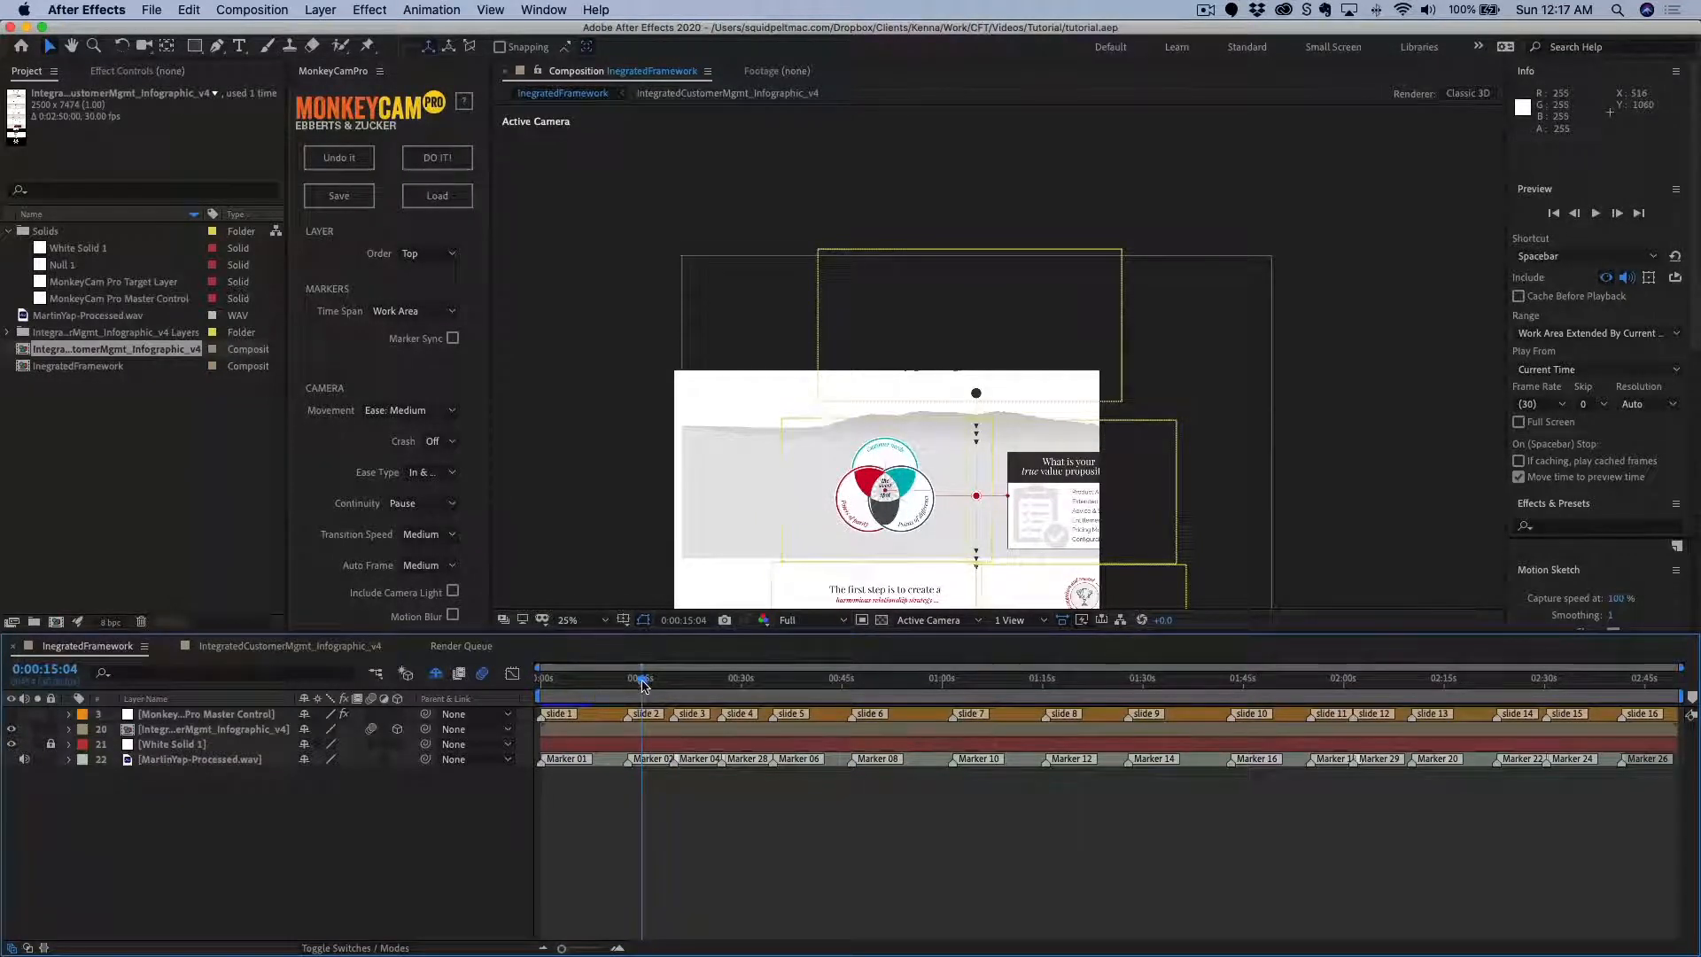
In After Effects, reveal the hidden layers of the InegratedFramework composition and set the MonkeyCam camera's zoom to about 1900 mm.
mouse_move(644, 685)
left_mouse_down()
mouse_move(625, 685)
mouse_move(639, 683)
left_mouse_up()
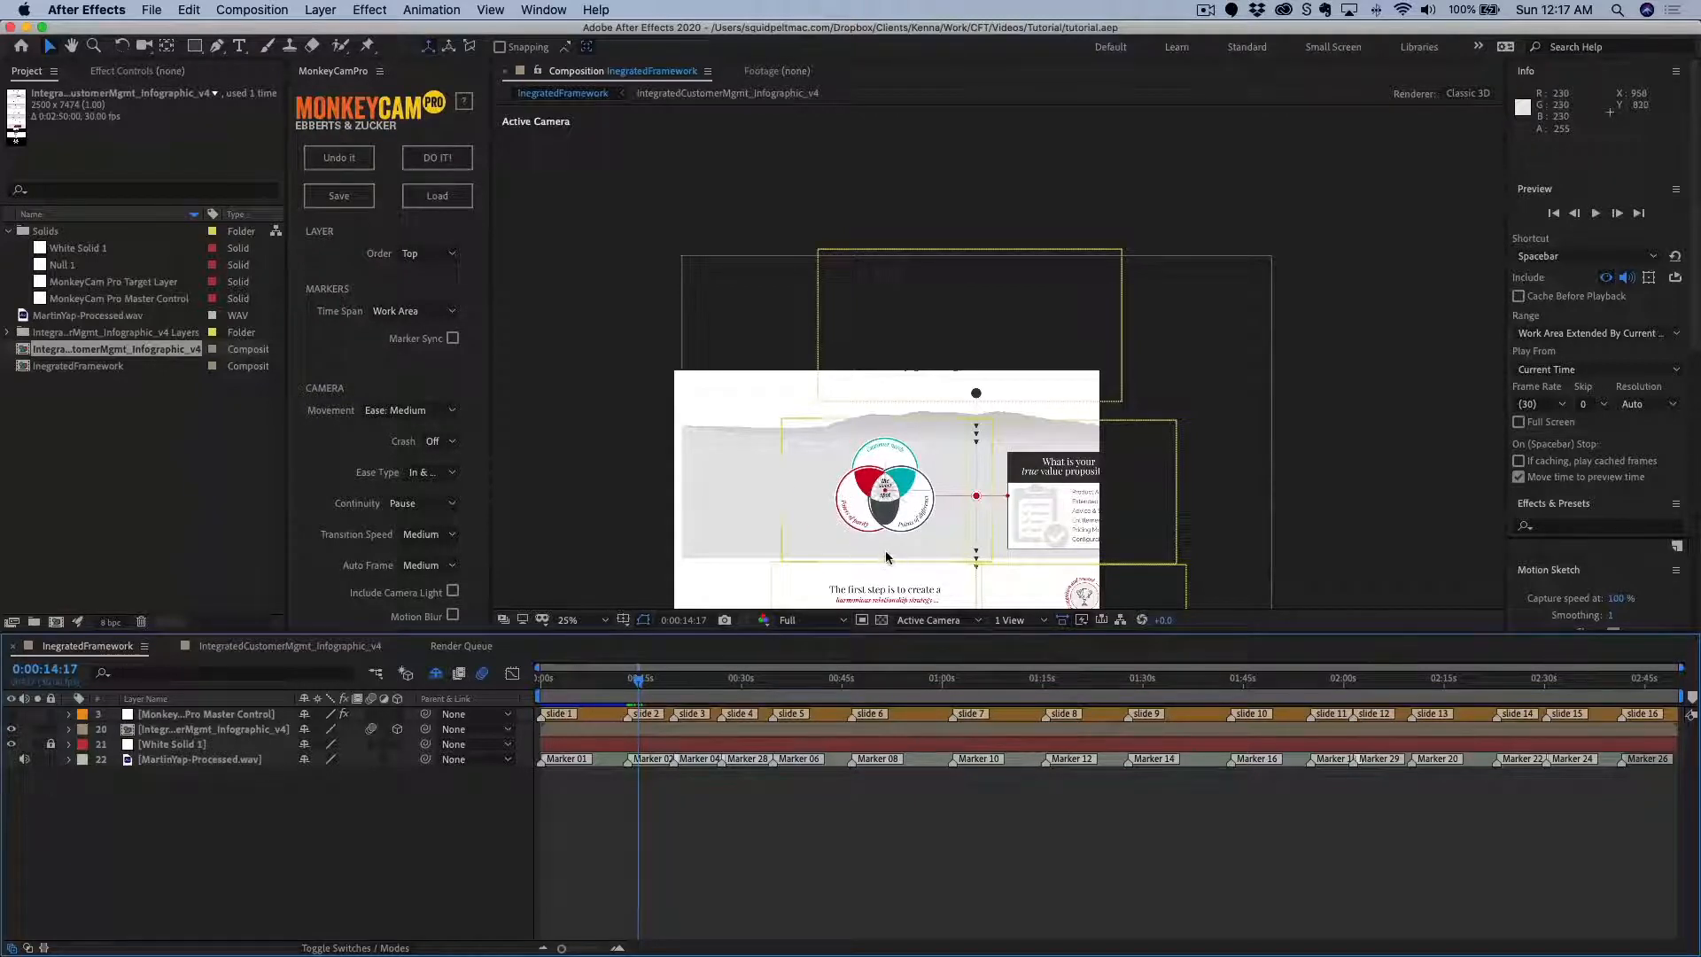
left_click(433, 671)
left_click(149, 717)
double_click(150, 718)
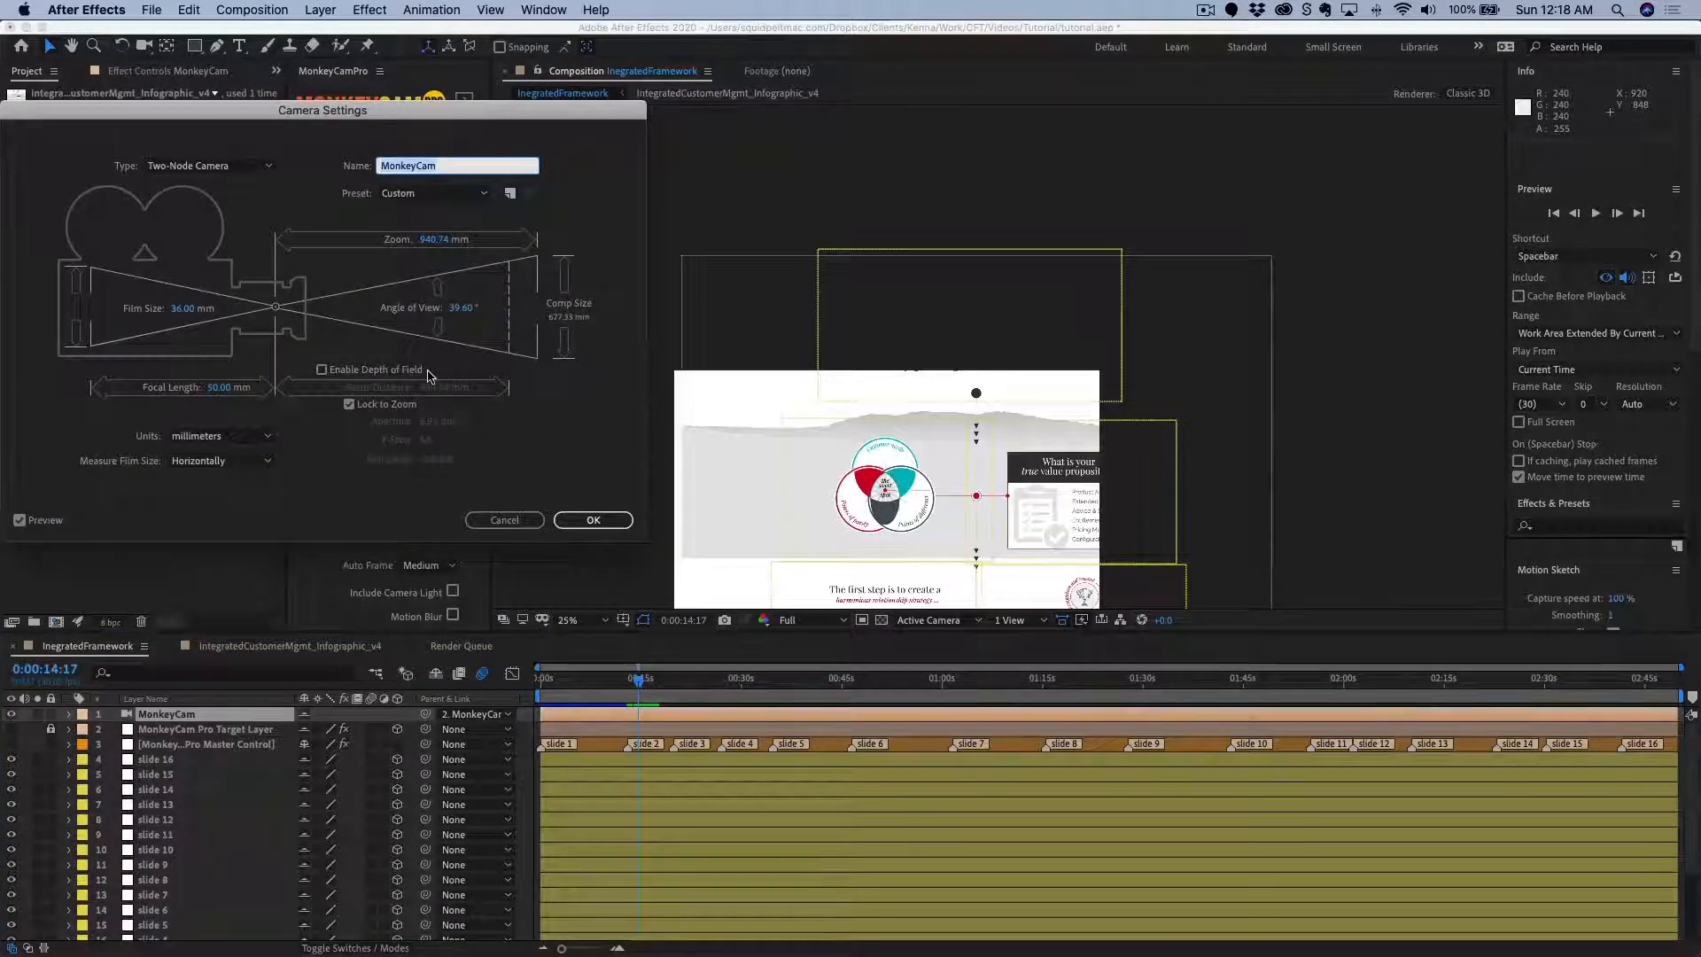
left_click(431, 244)
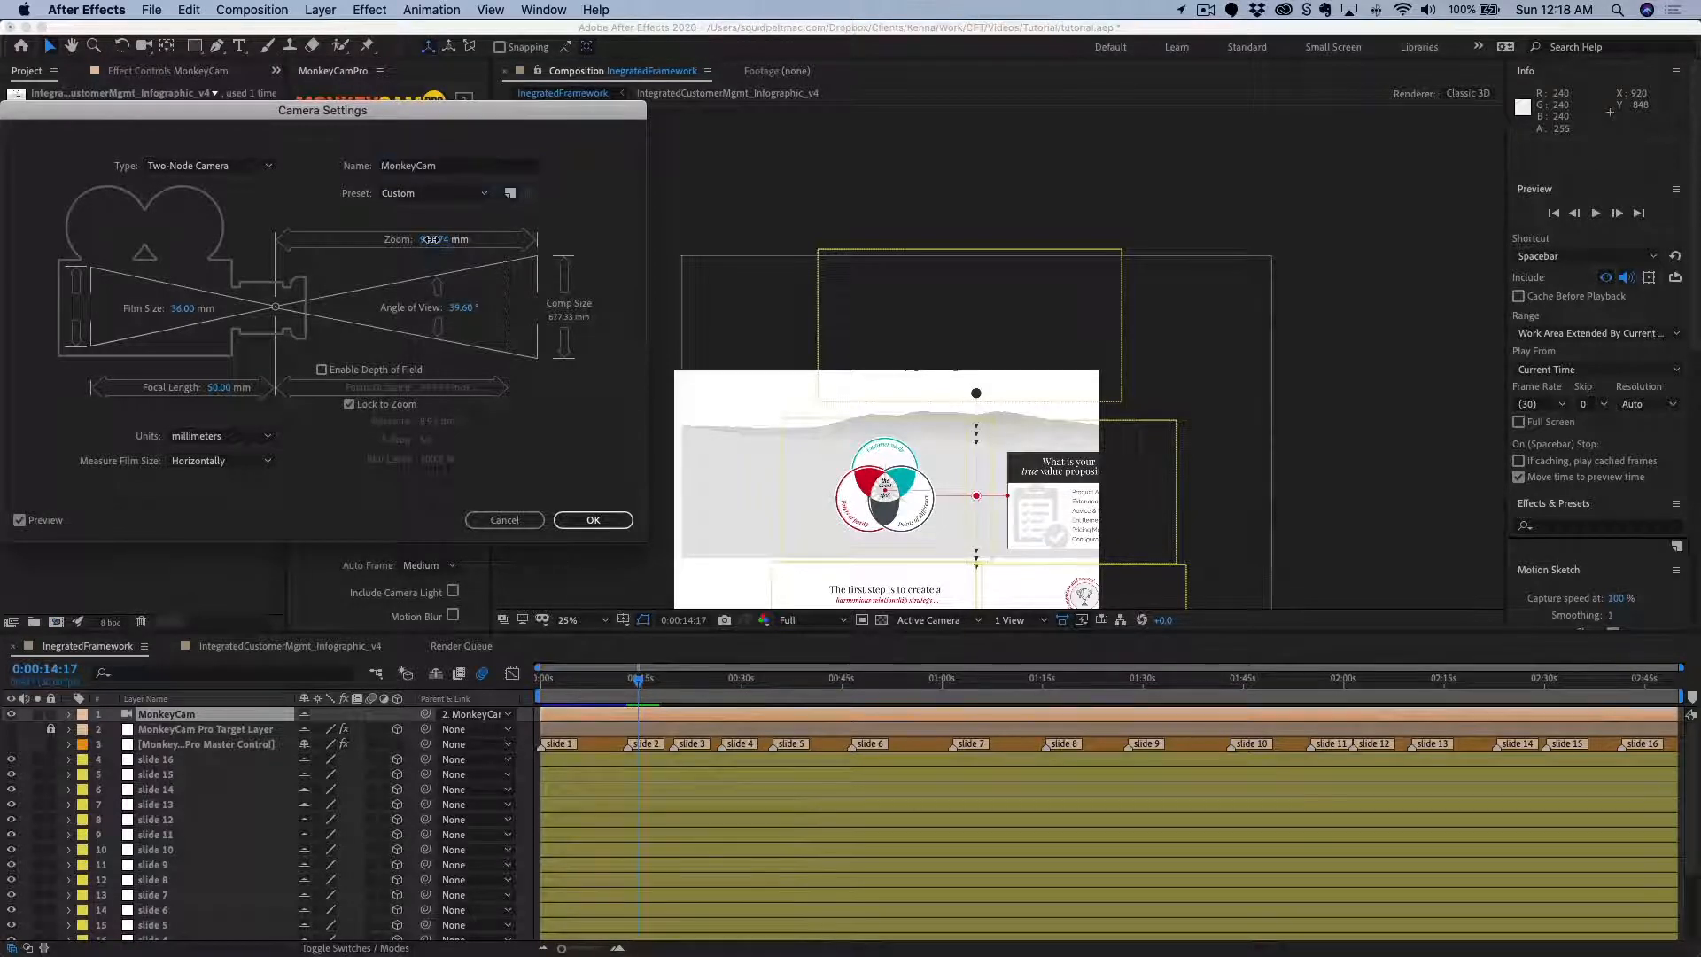
left_click_drag(436, 240, 1387, 258)
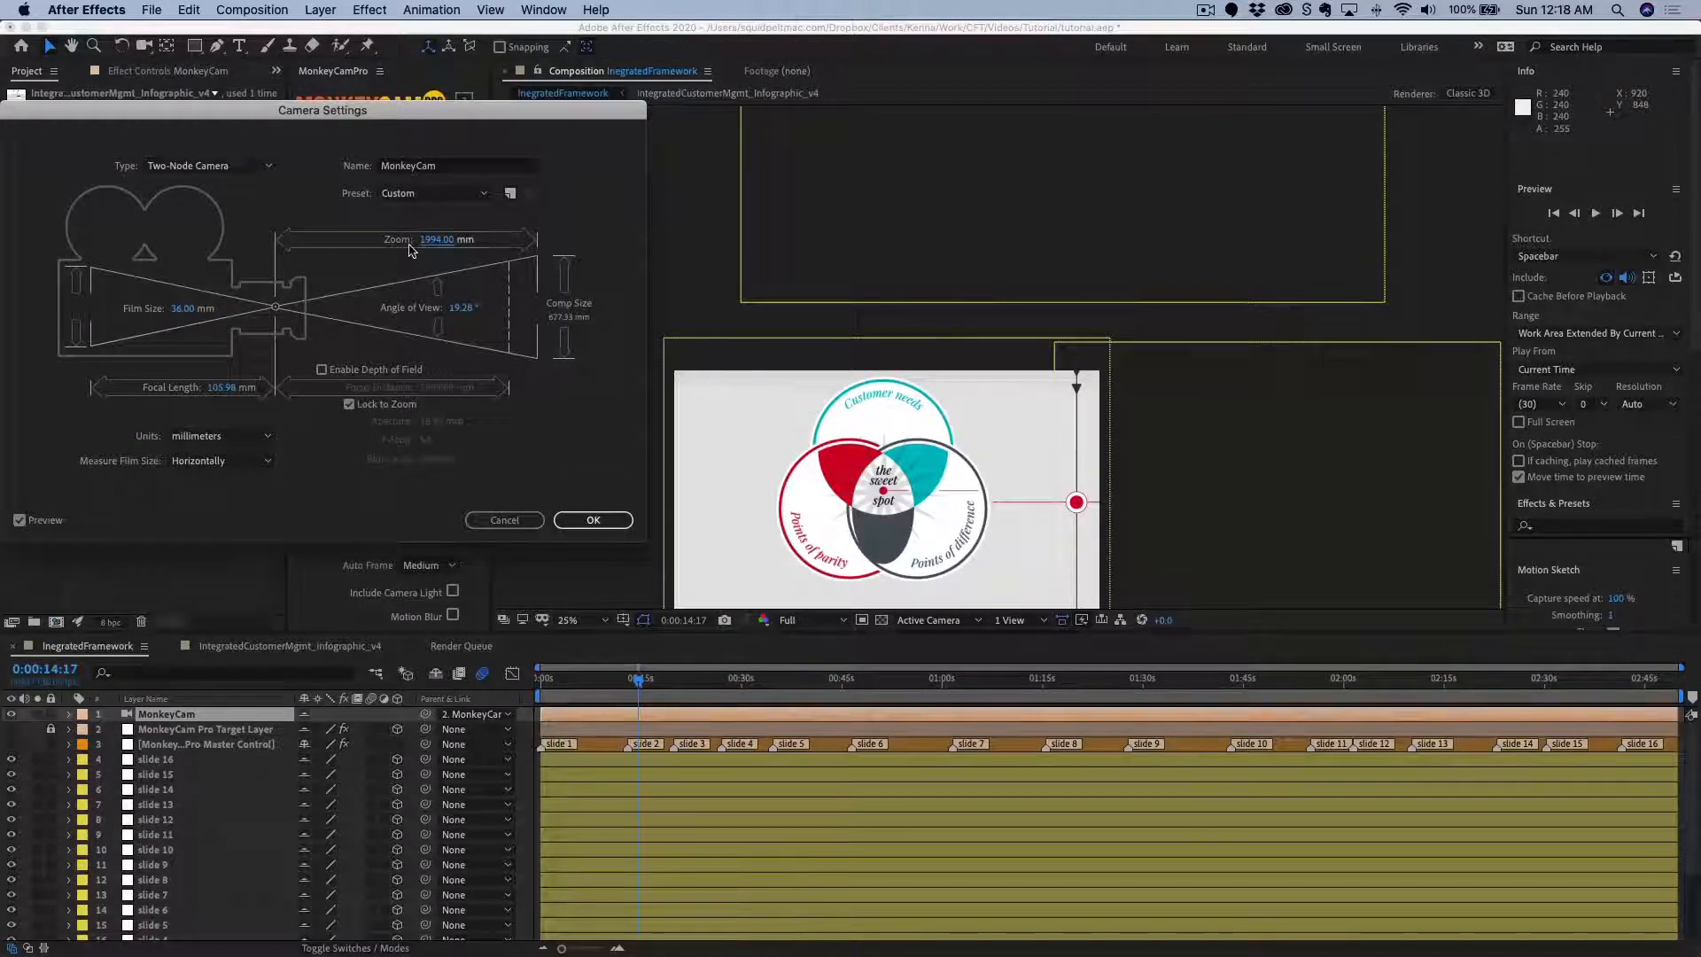
left_click_drag(360, 237, 346, 237)
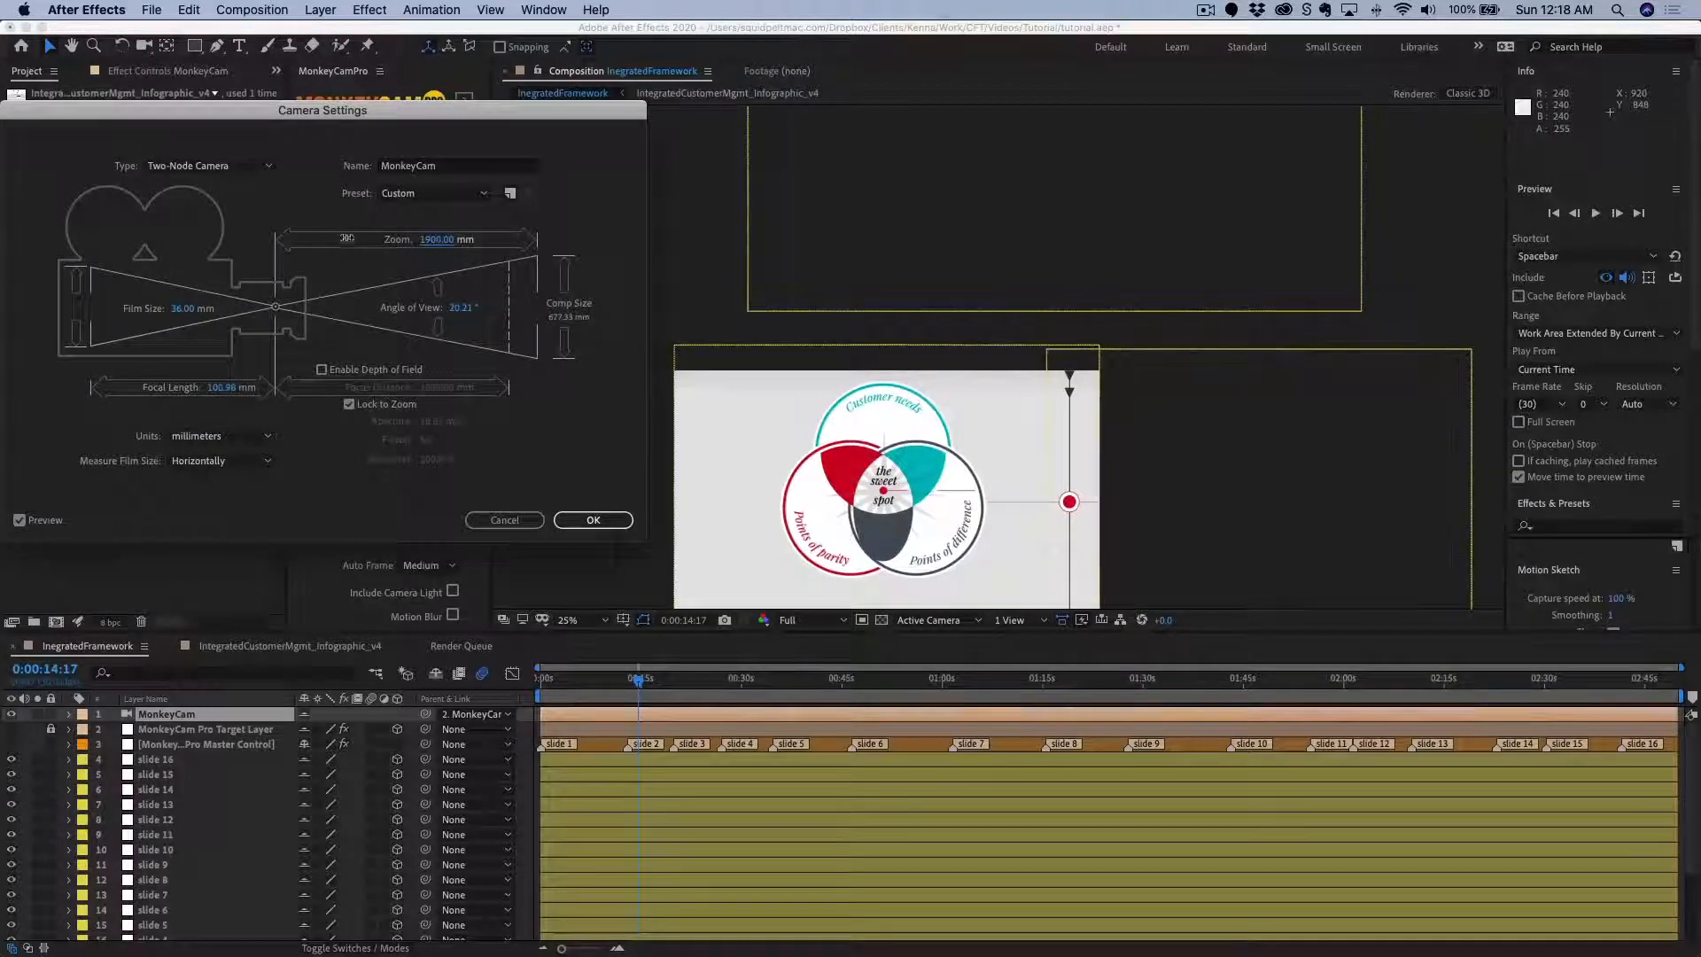
left_click(596, 521)
Check the camera framing at several slides between about 23 and 55 seconds on the timeline.
left_click(697, 682)
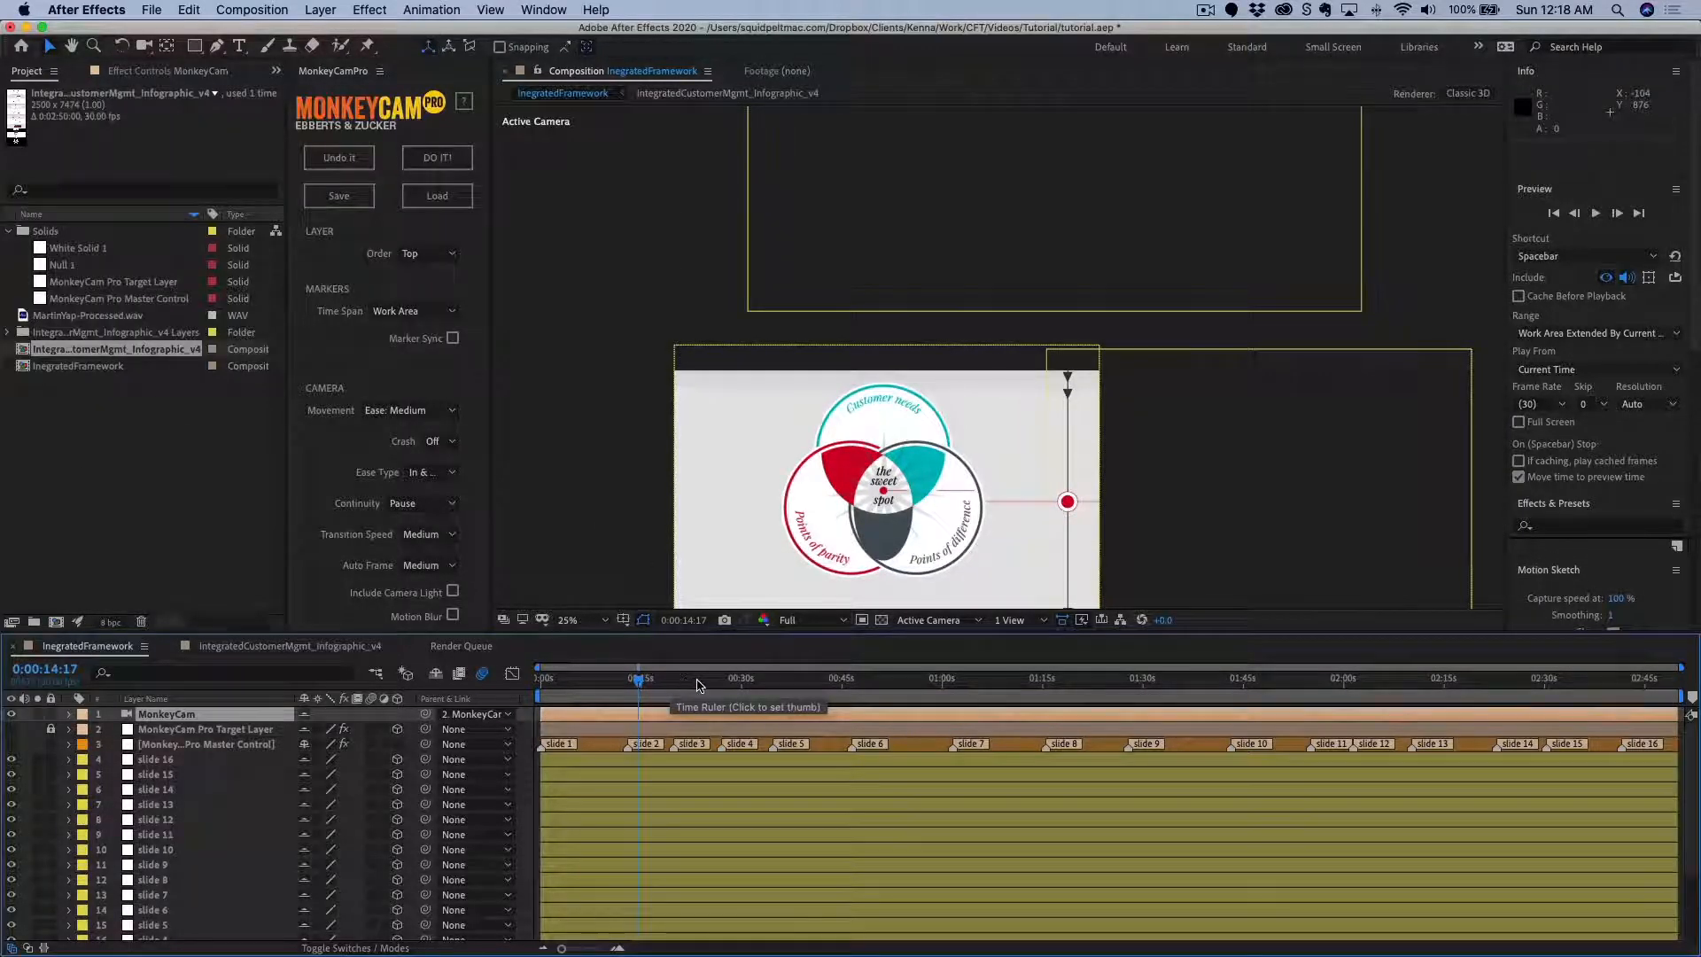
left_click(758, 681)
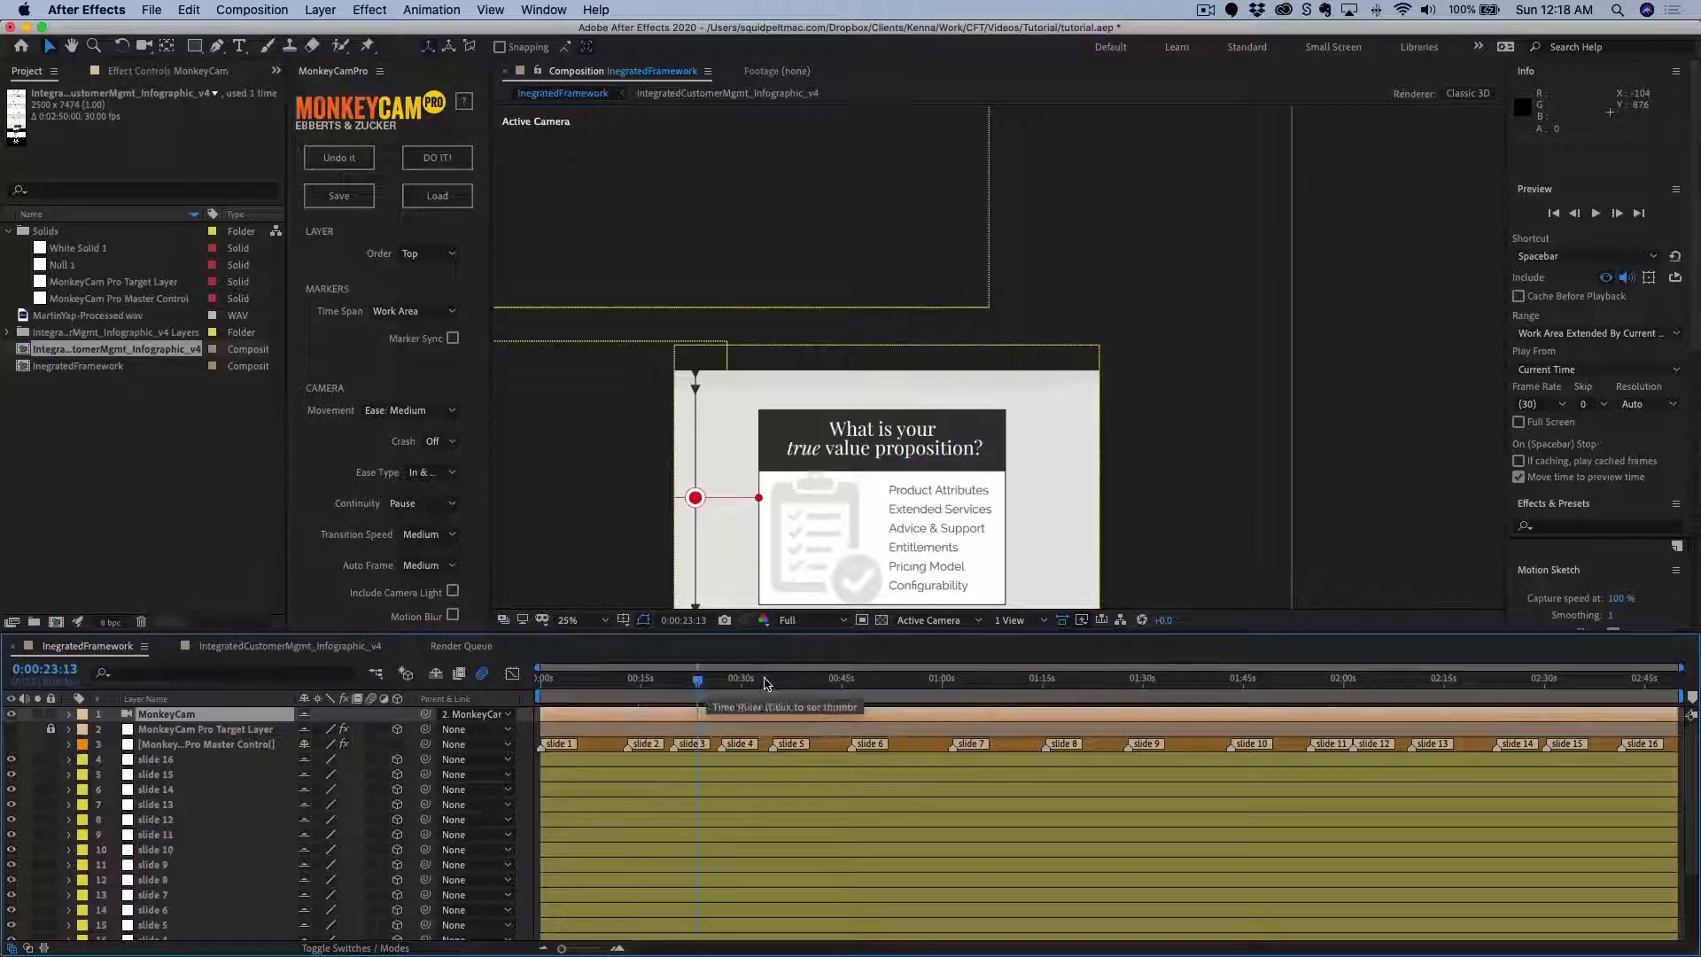
left_click(826, 680)
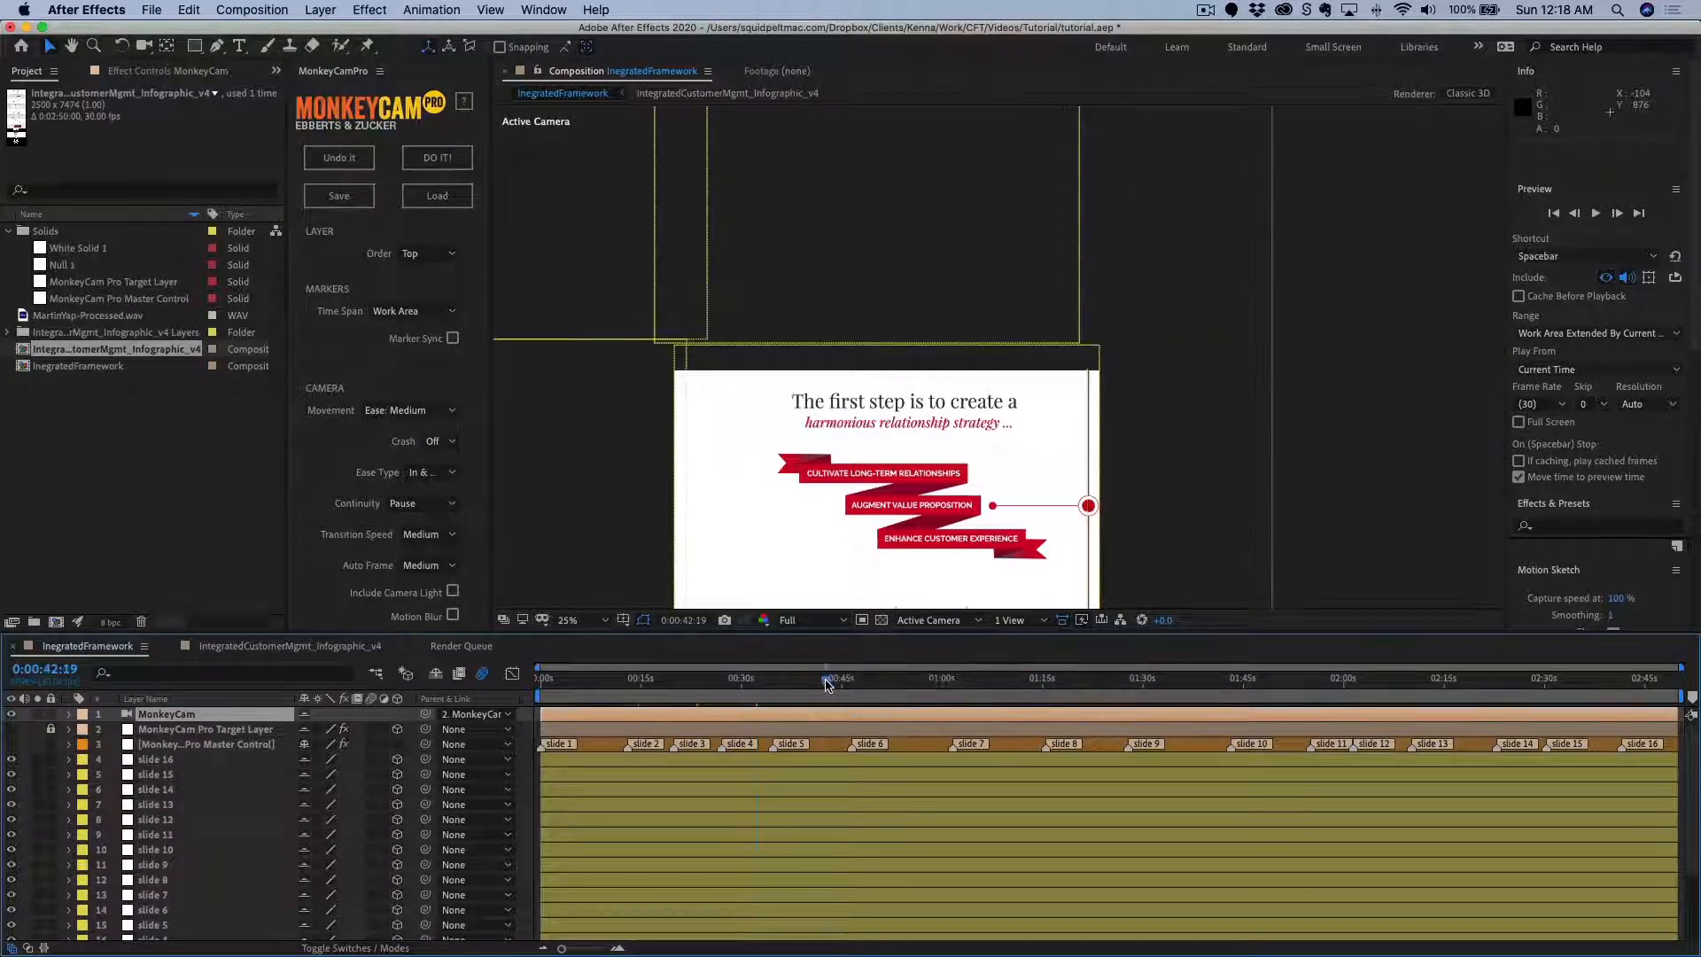
left_click(914, 684)
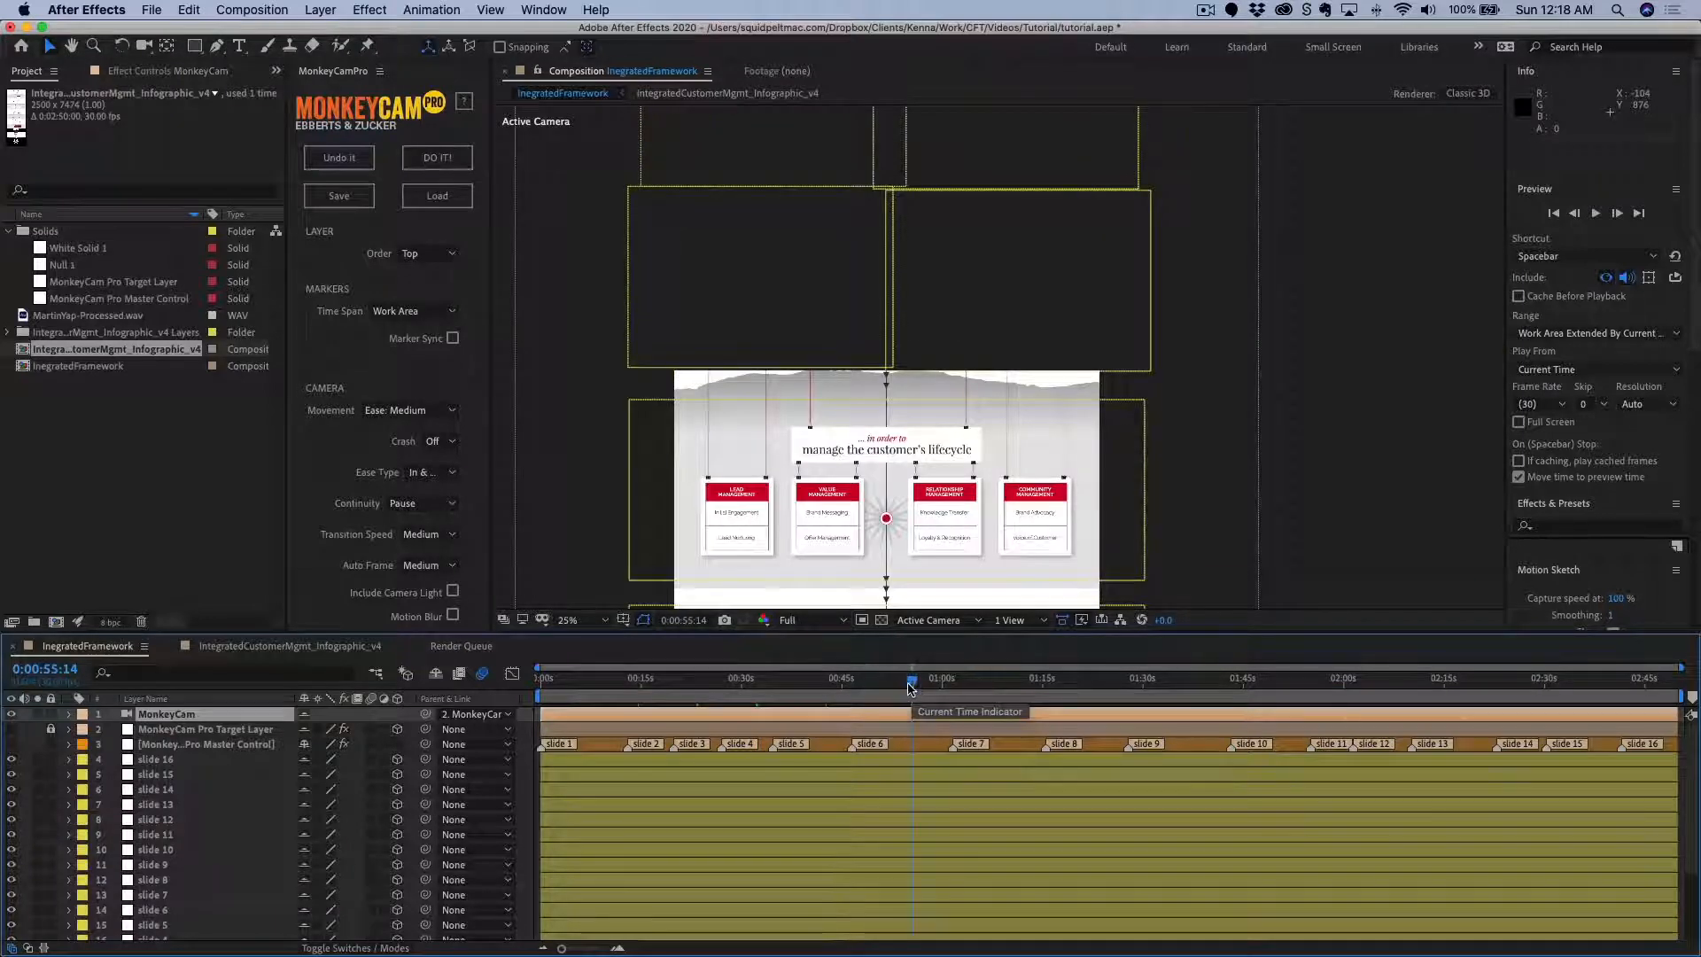
Examine the Camera Wiggle and Glitch Controls effect settings of the MonkeyCam Pro Master Control layer.
left_click(156, 71)
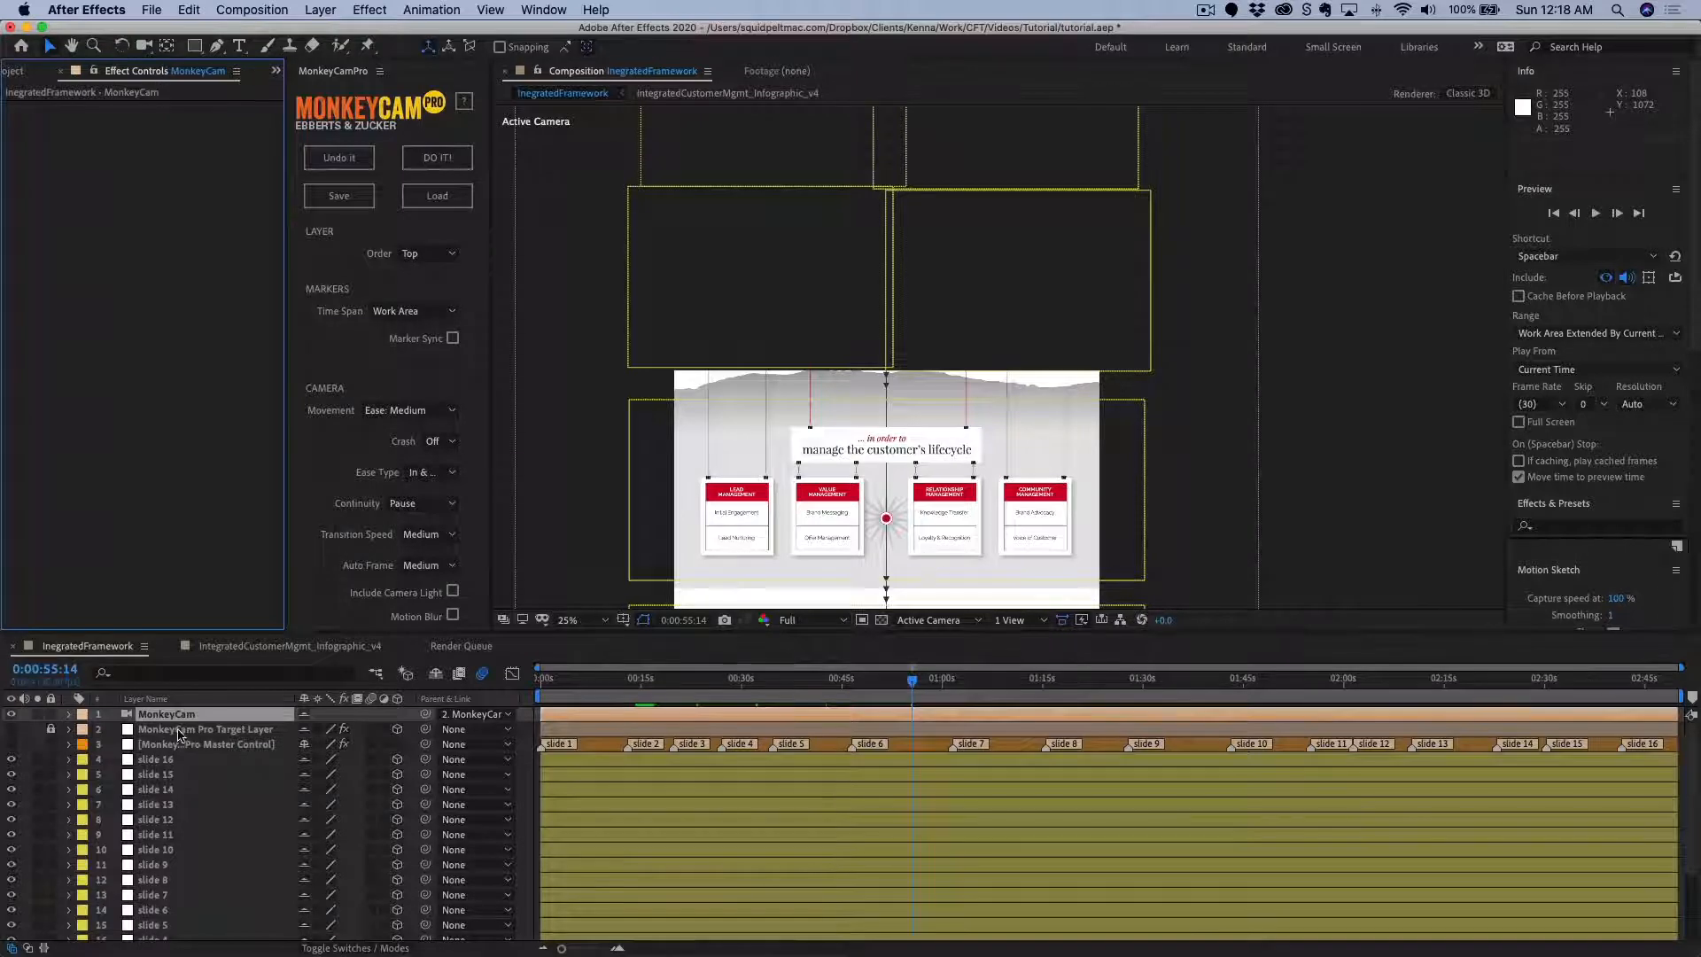
left_click(177, 734)
left_click(177, 749)
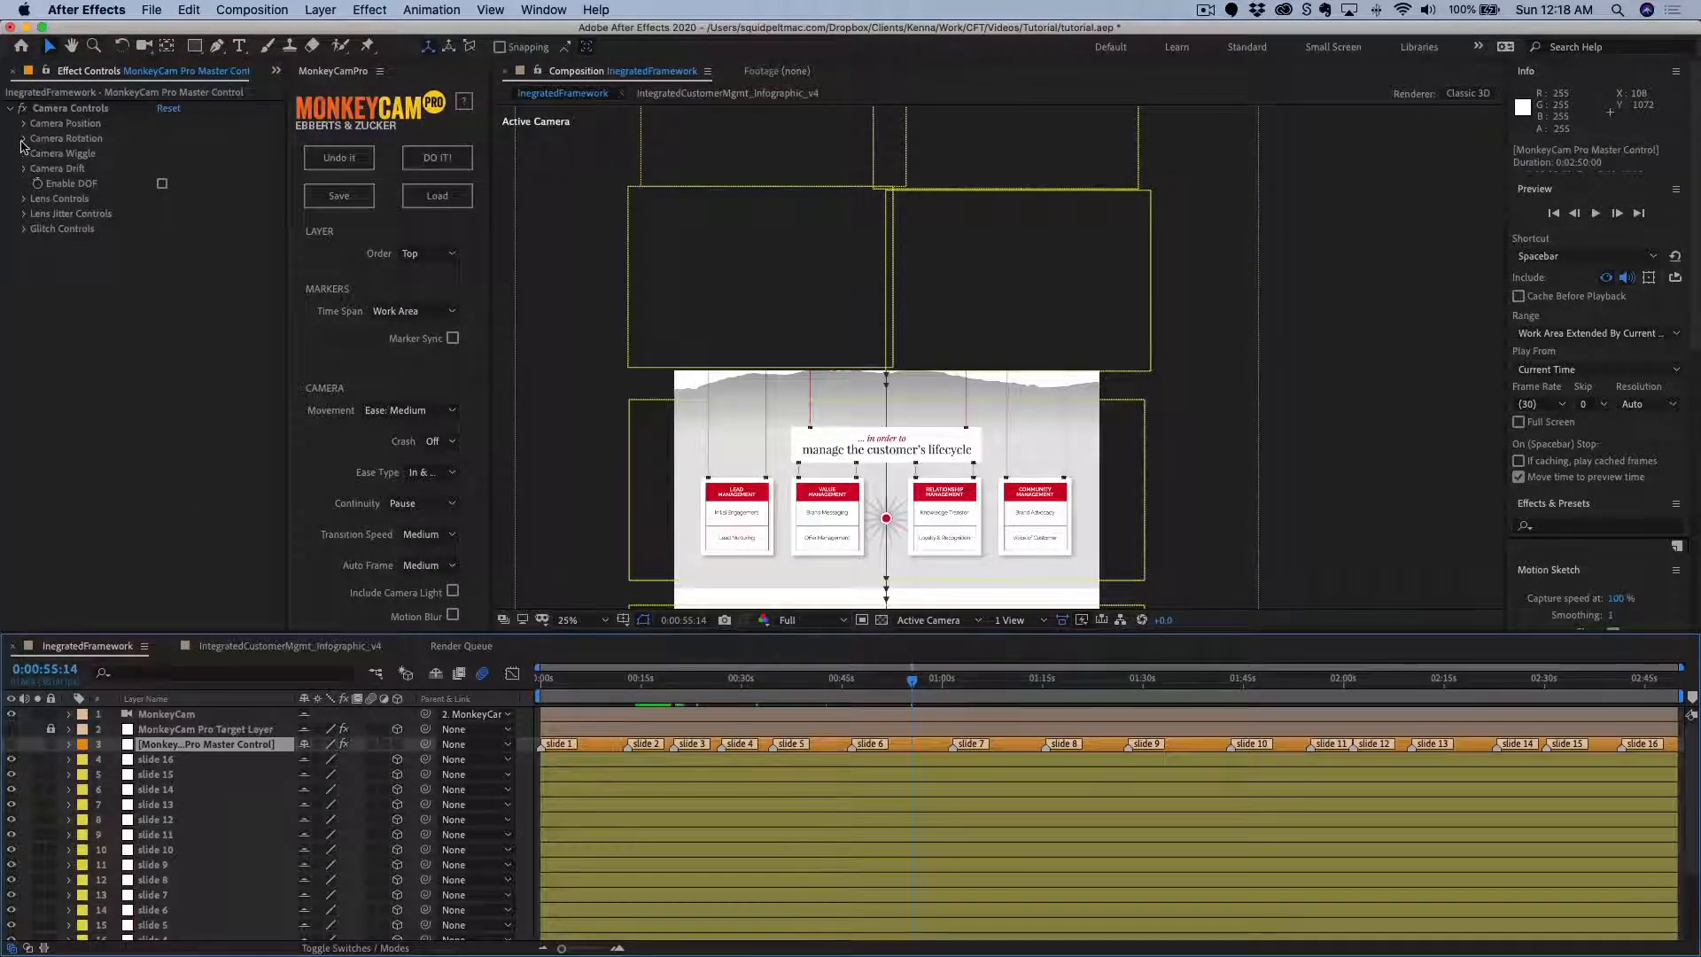
left_click(24, 155)
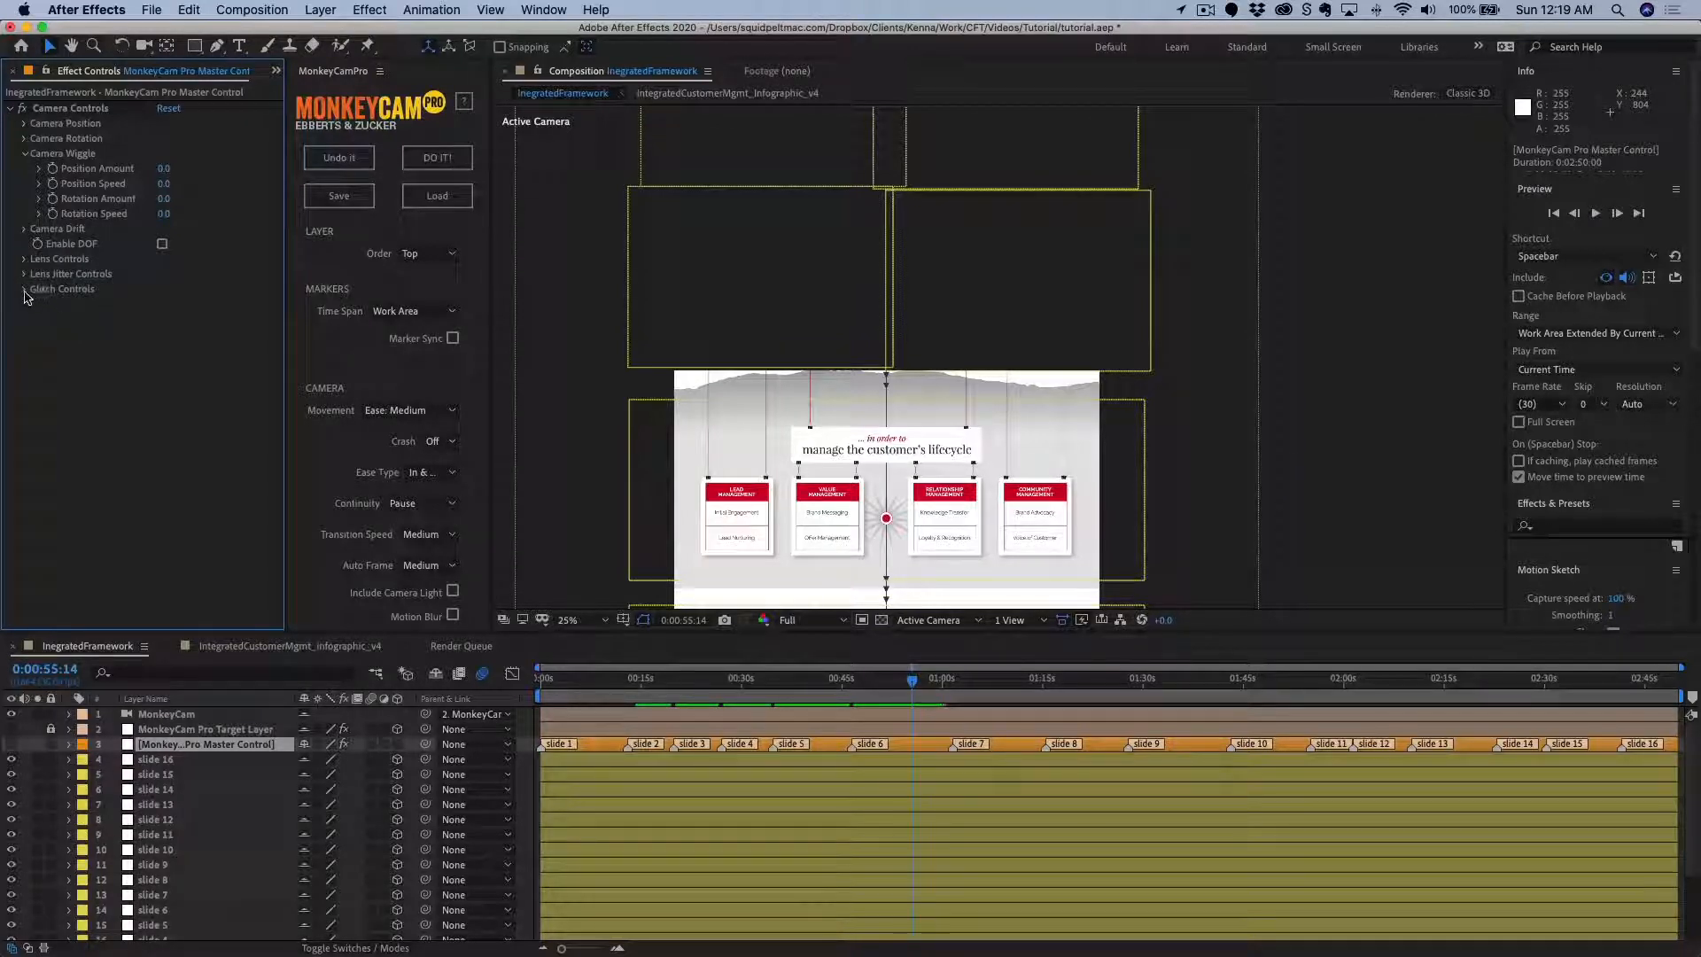
left_click(25, 289)
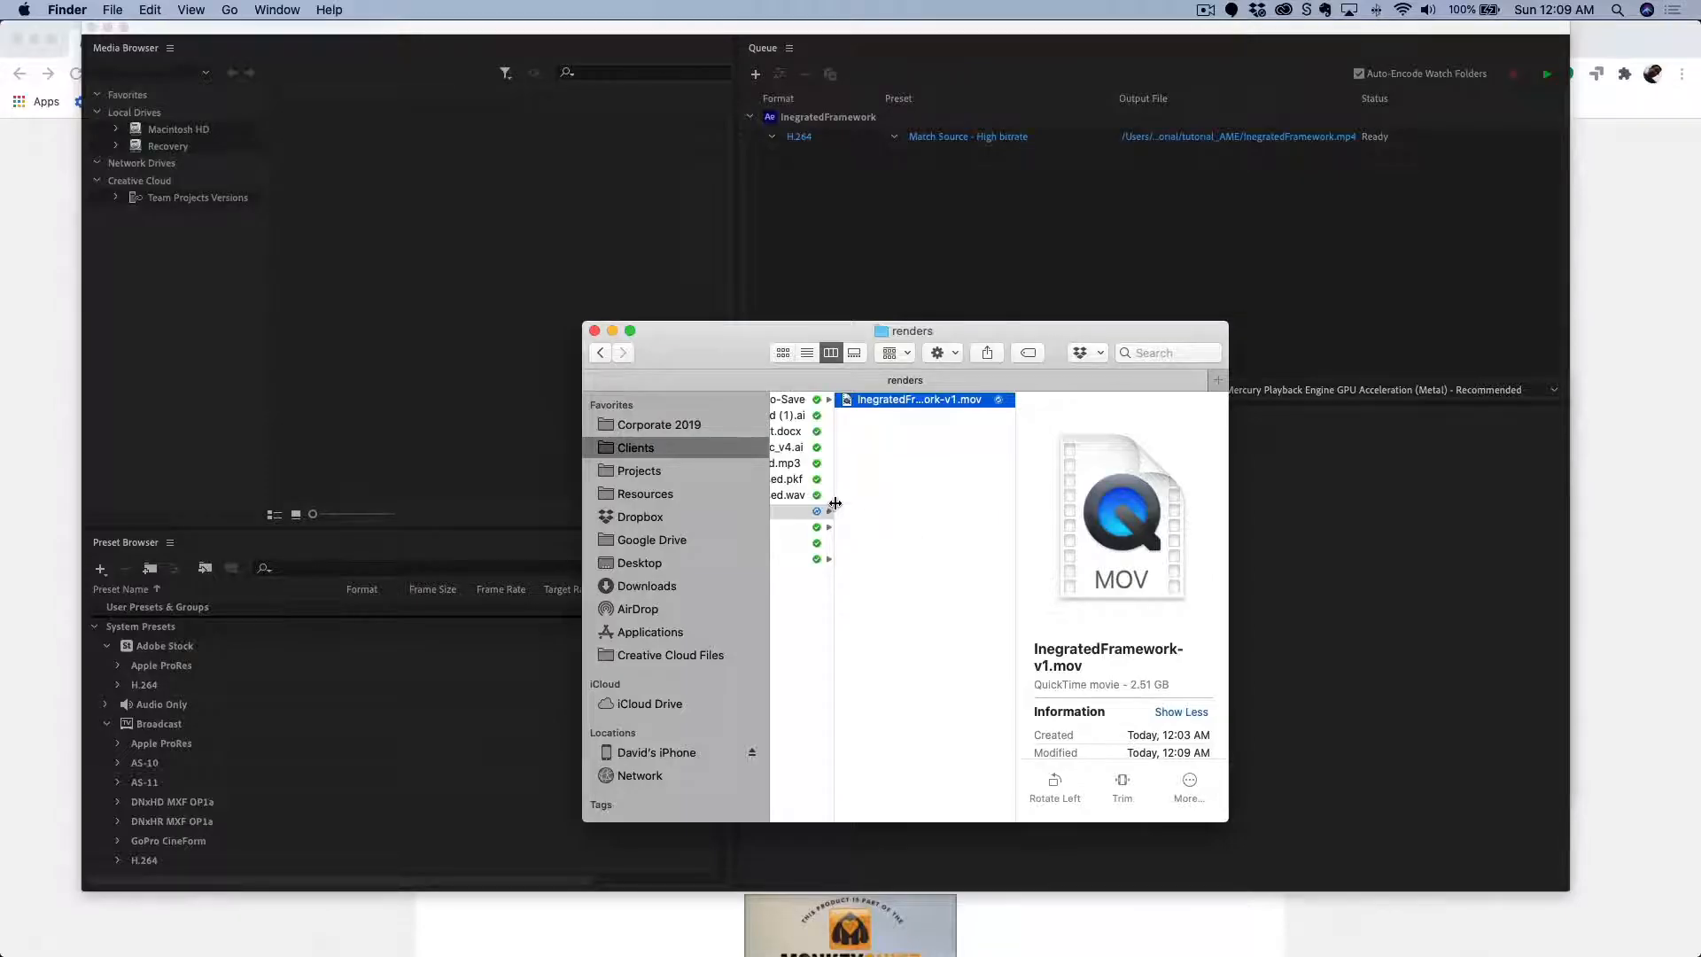
Switch to Media Encoder and remove the InegratedFramework composition from the queue.
left_click_drag(715, 352, 987, 438)
left_click(802, 177)
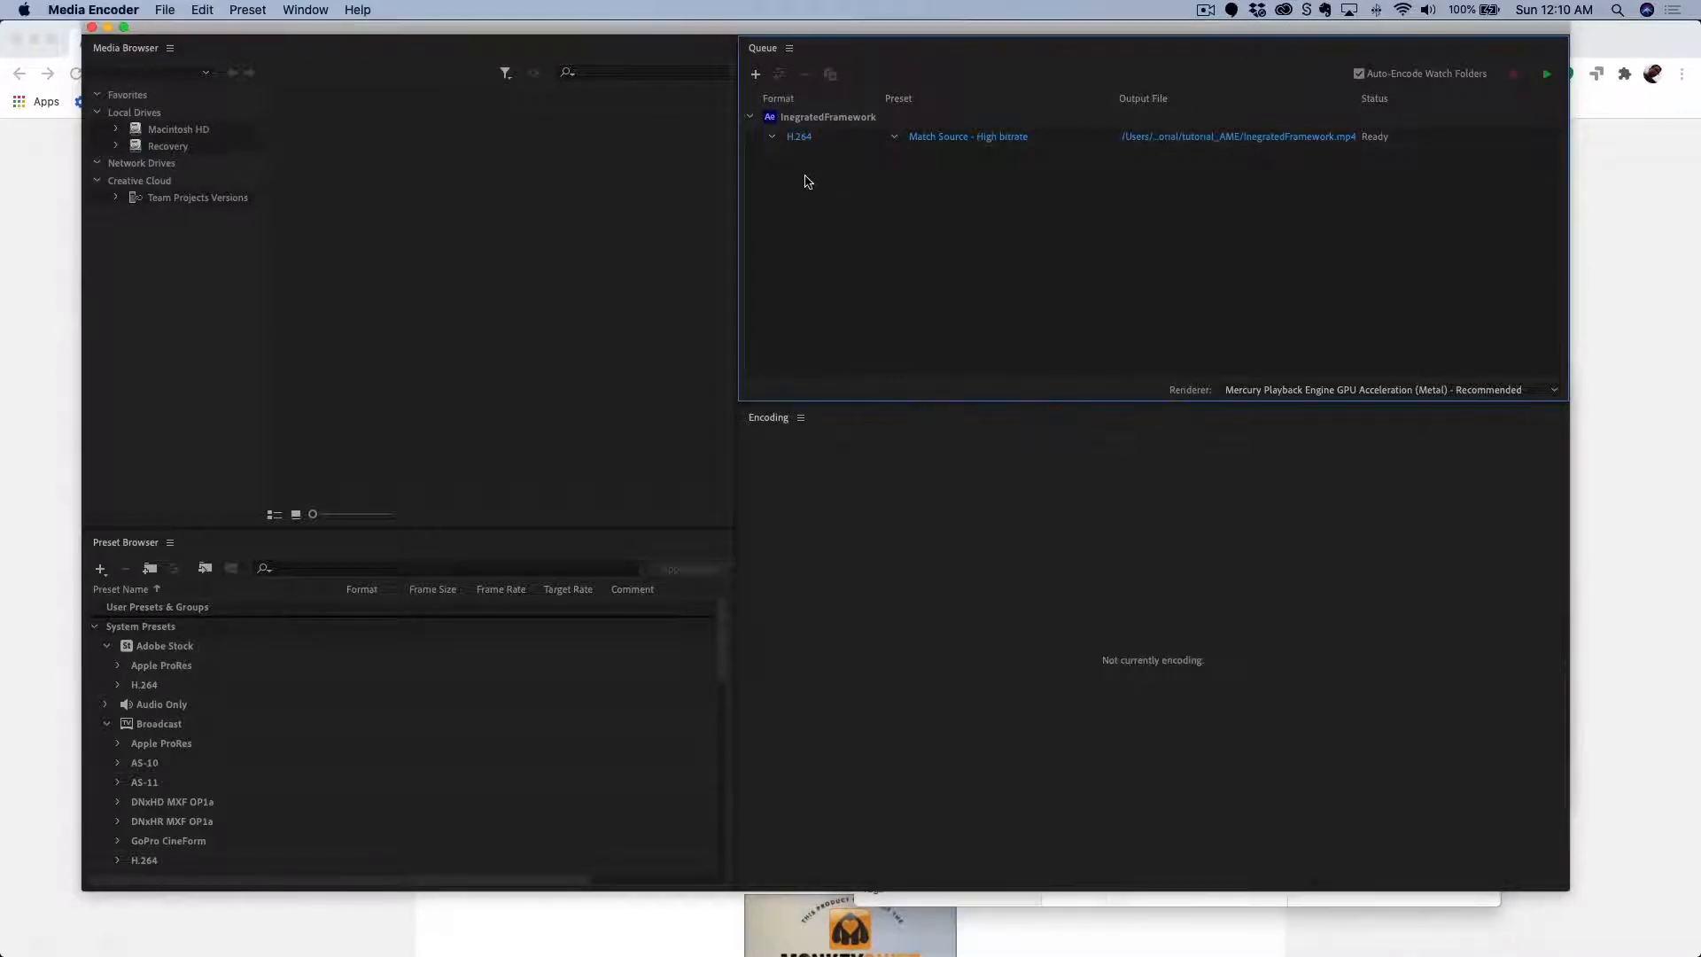
left_click(1092, 145)
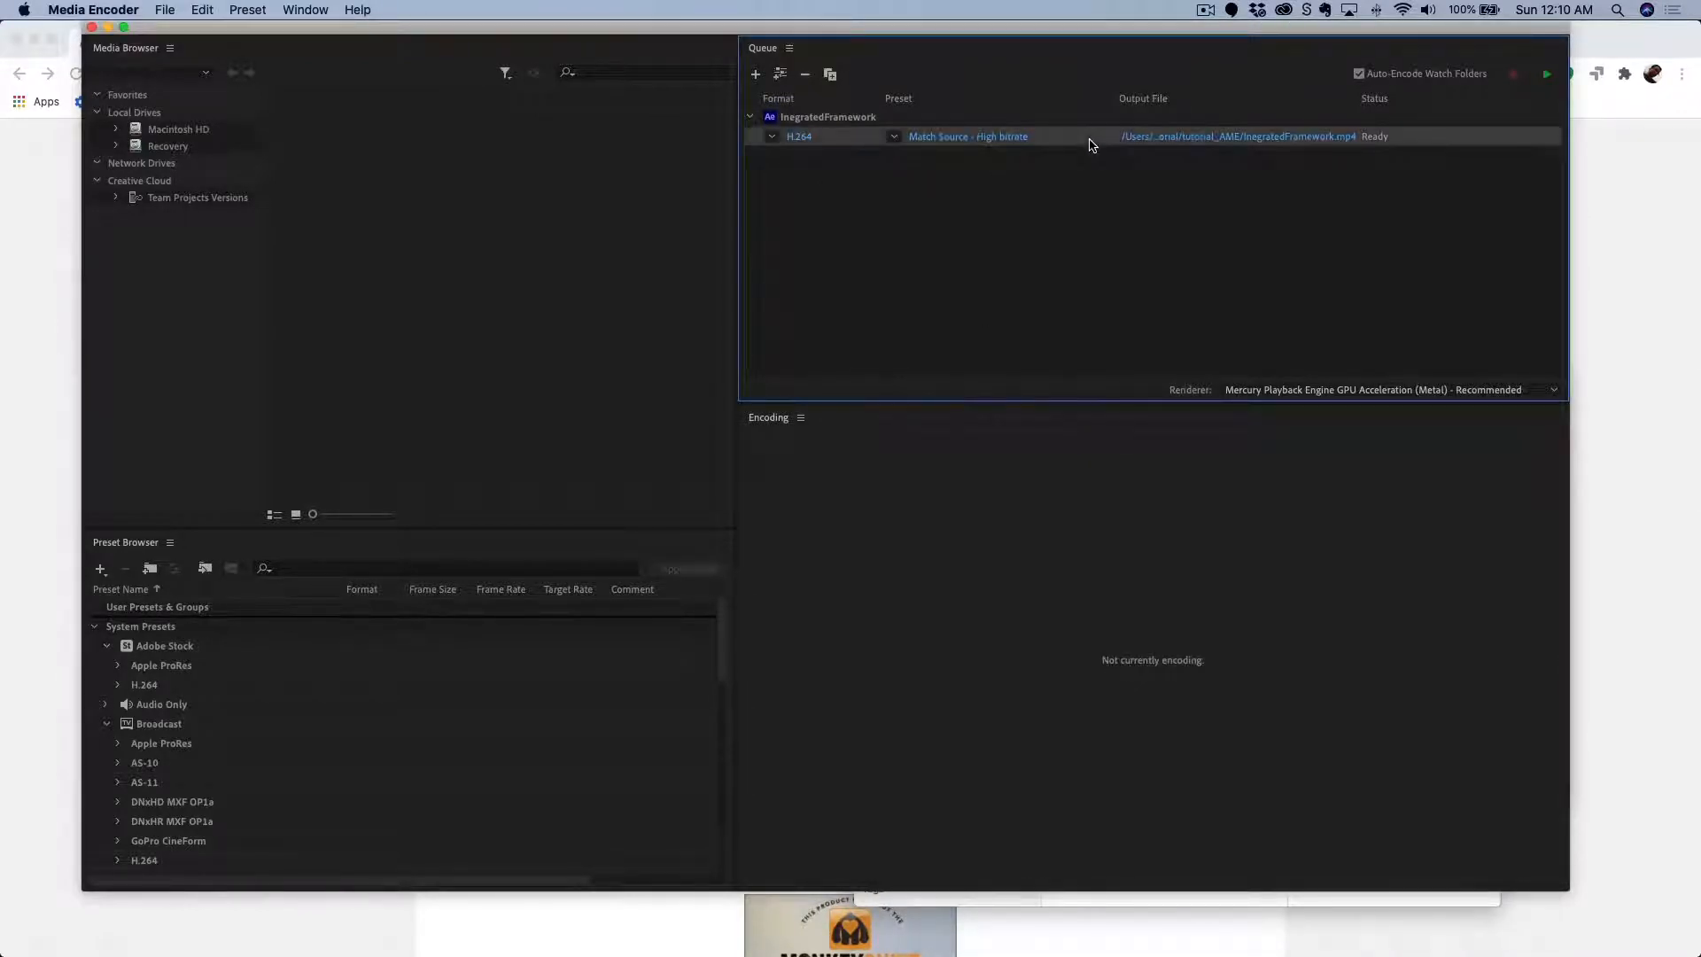
left_click(805, 76)
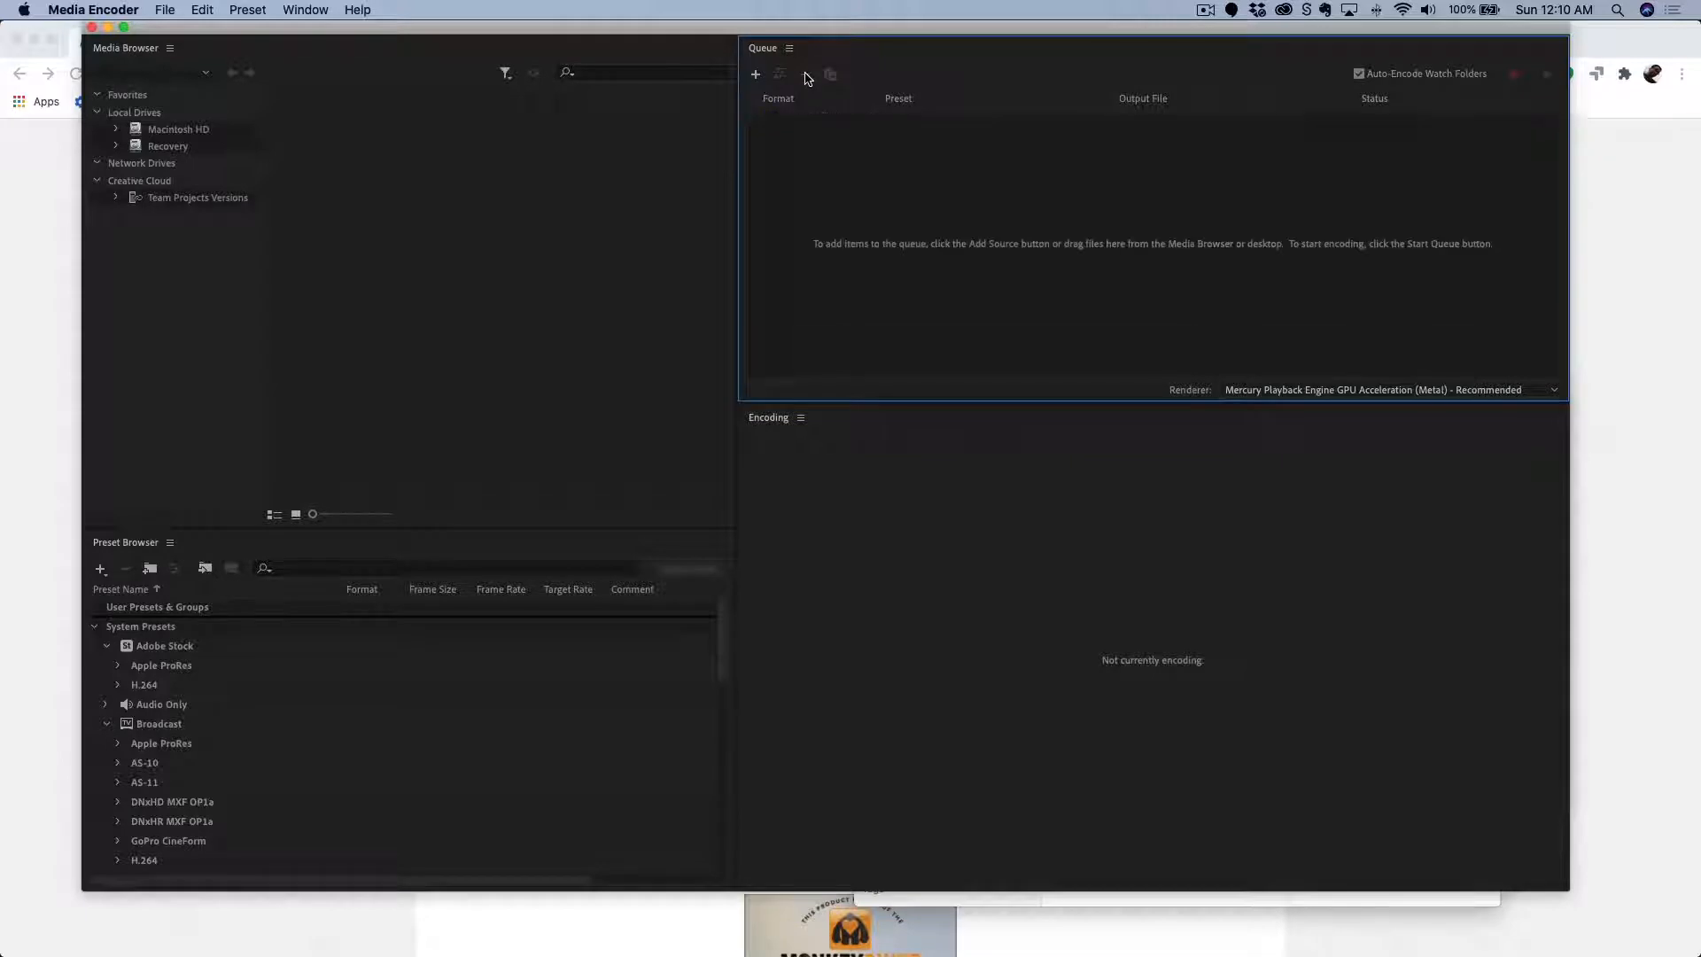
Add InegratedFramework-v1.mov from the Finder renders folder to the Media Encoder queue.
key("super+Tab")
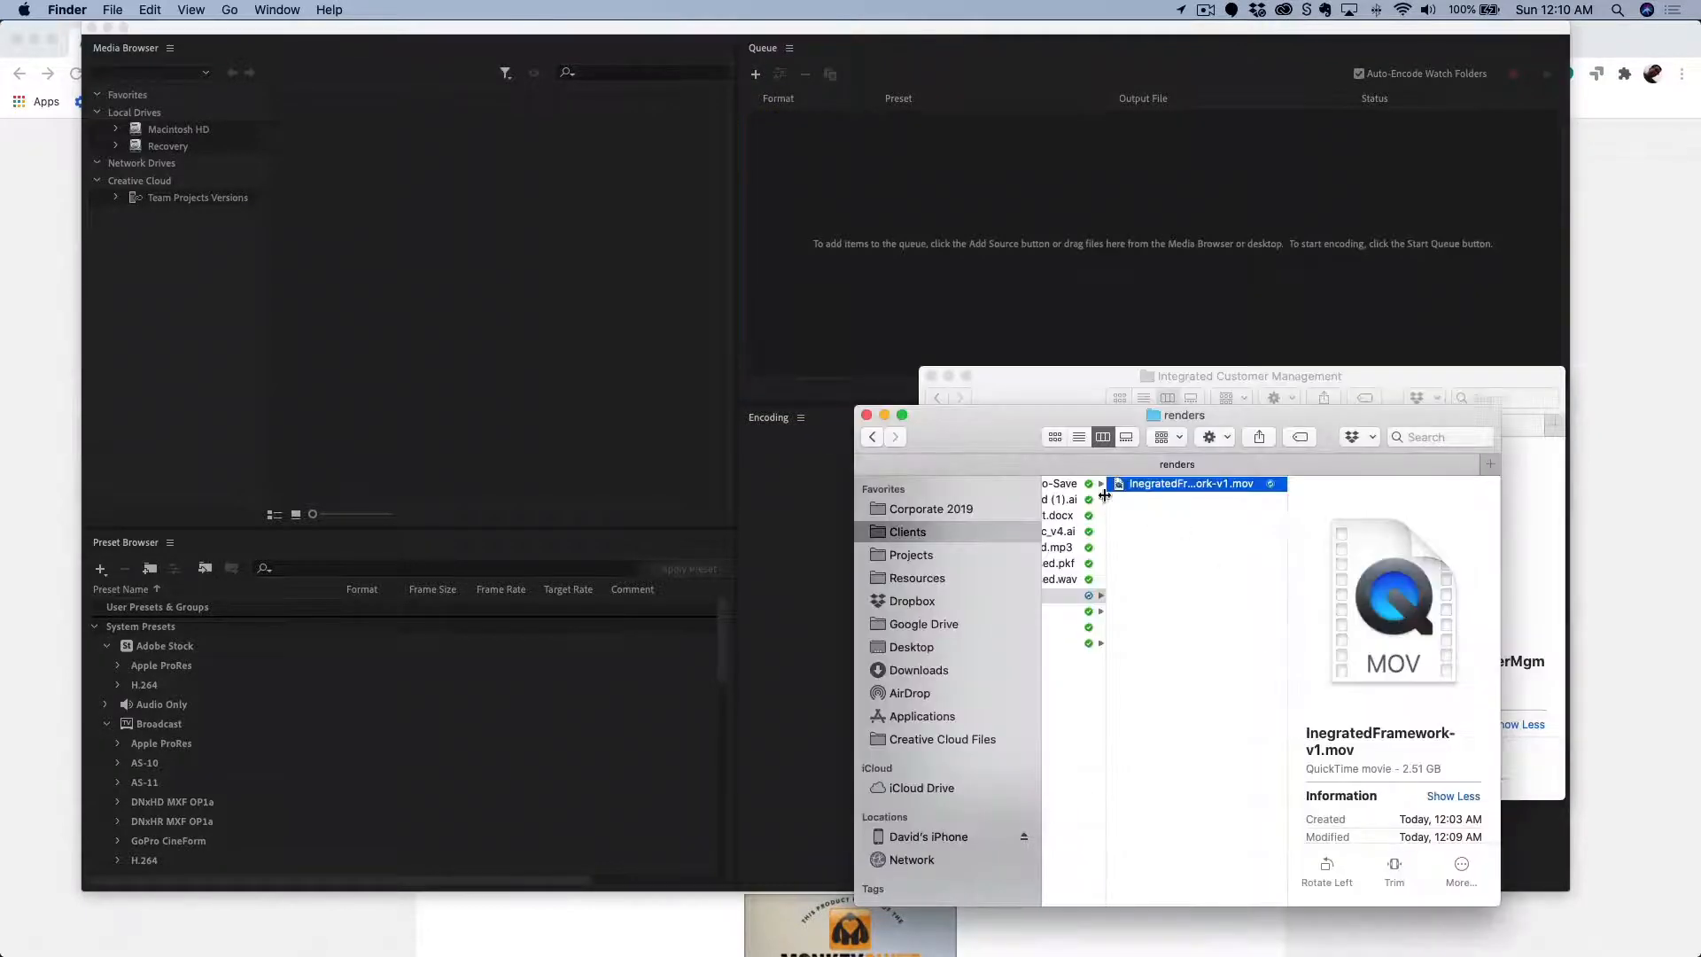
left_click_drag(1121, 486, 1011, 289)
left_click(909, 259)
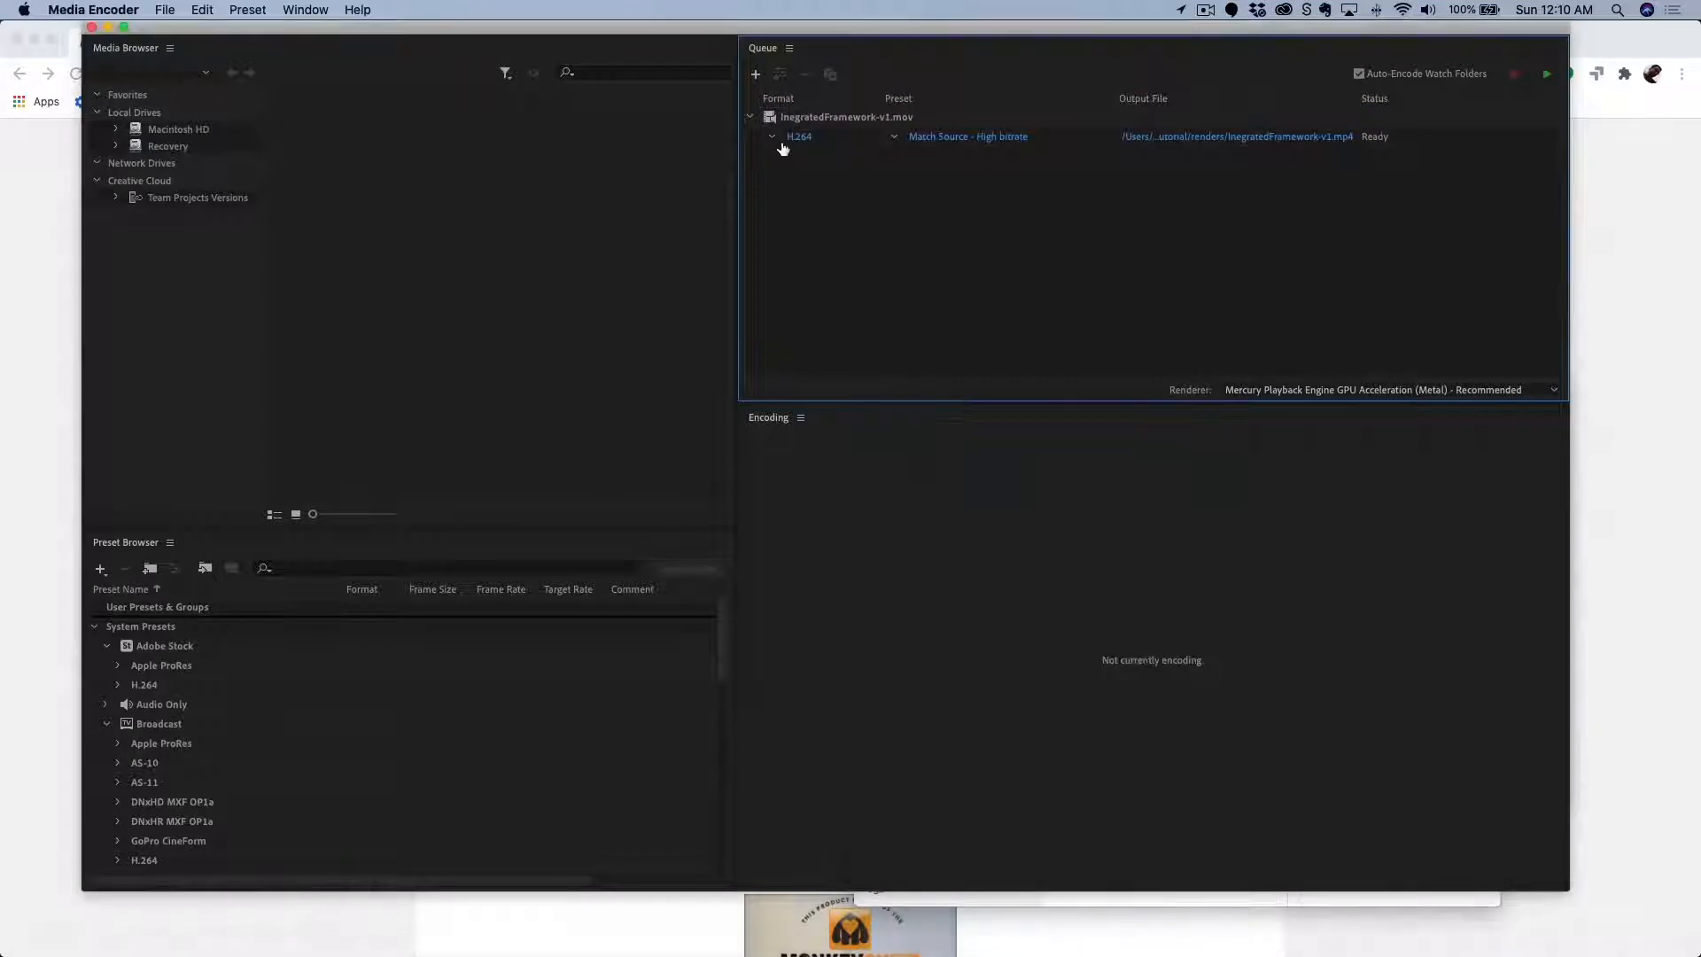
Open the export settings of the queued InegratedFramework-v1.mov and set its bitrate encoding to VBR, 2 pass.
left_click(957, 138)
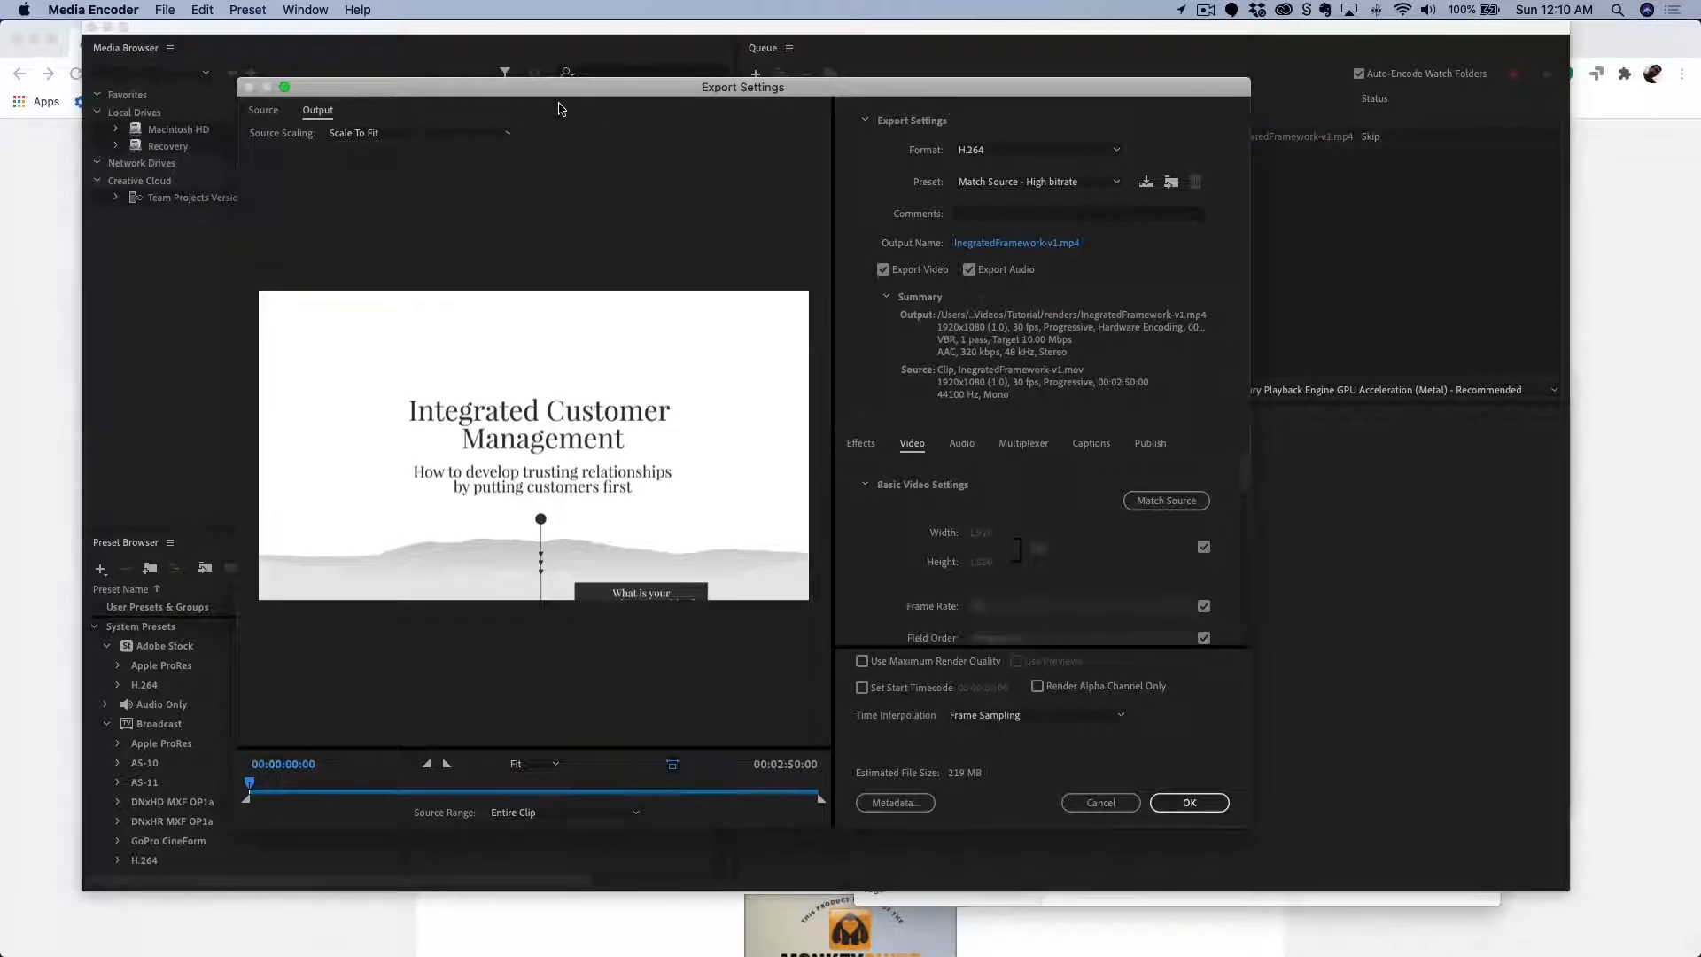
left_click_drag(554, 94, 607, 60)
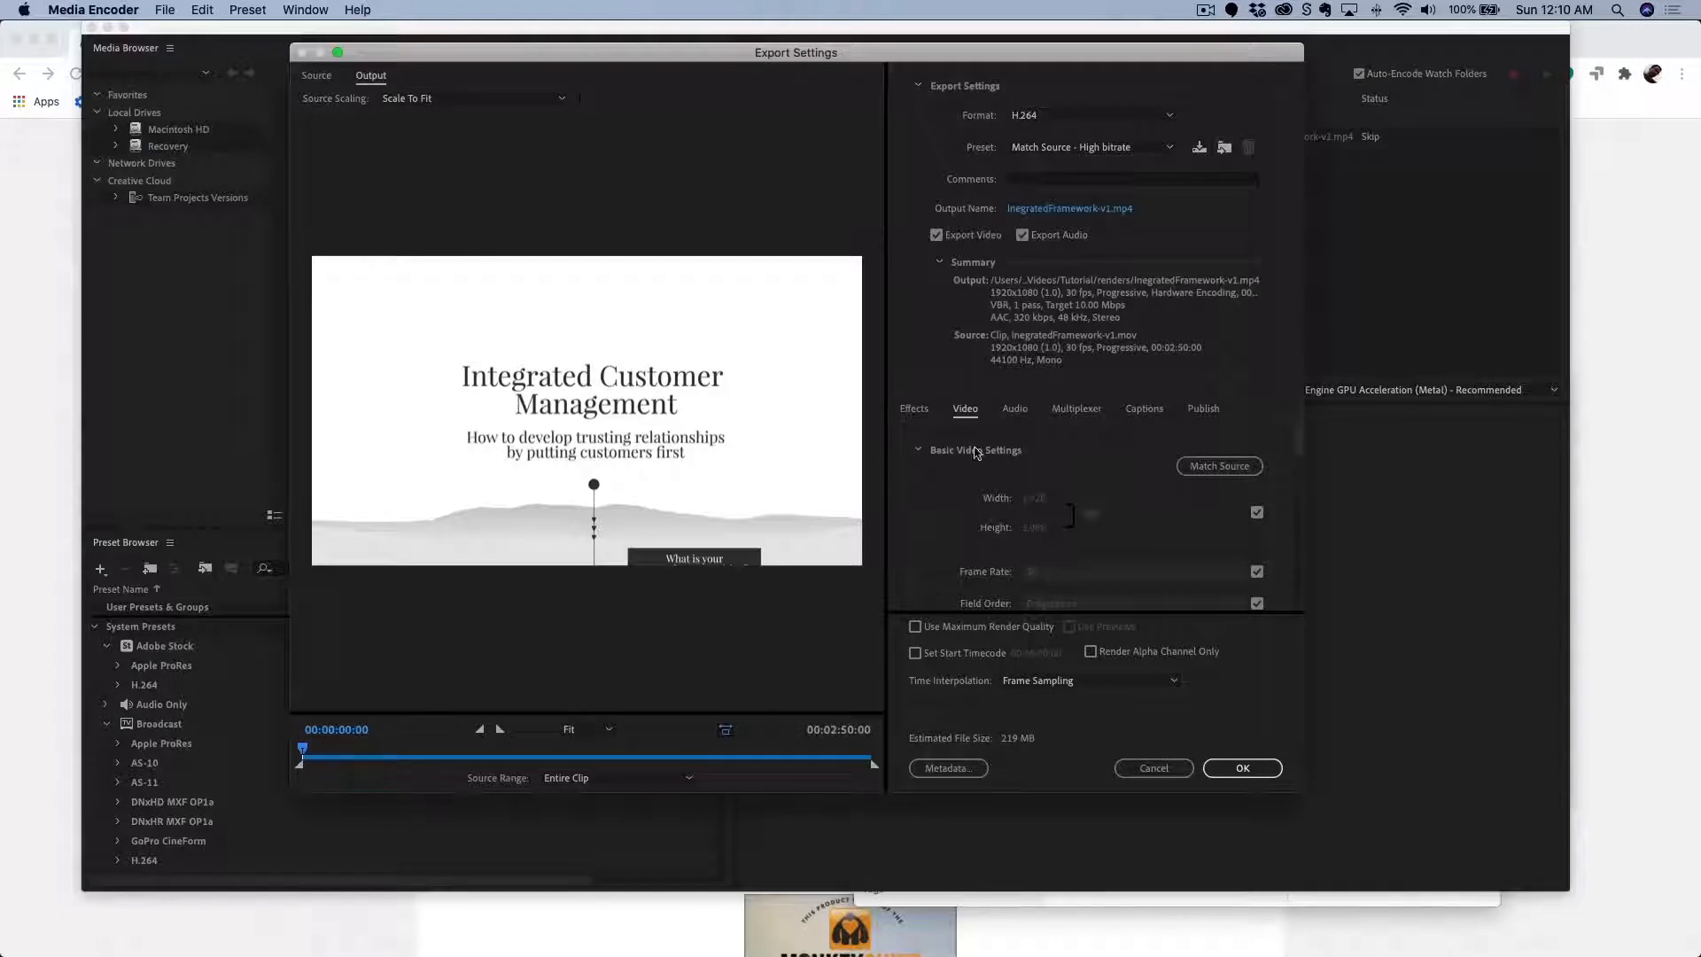
scroll(935, 527, "down", 10)
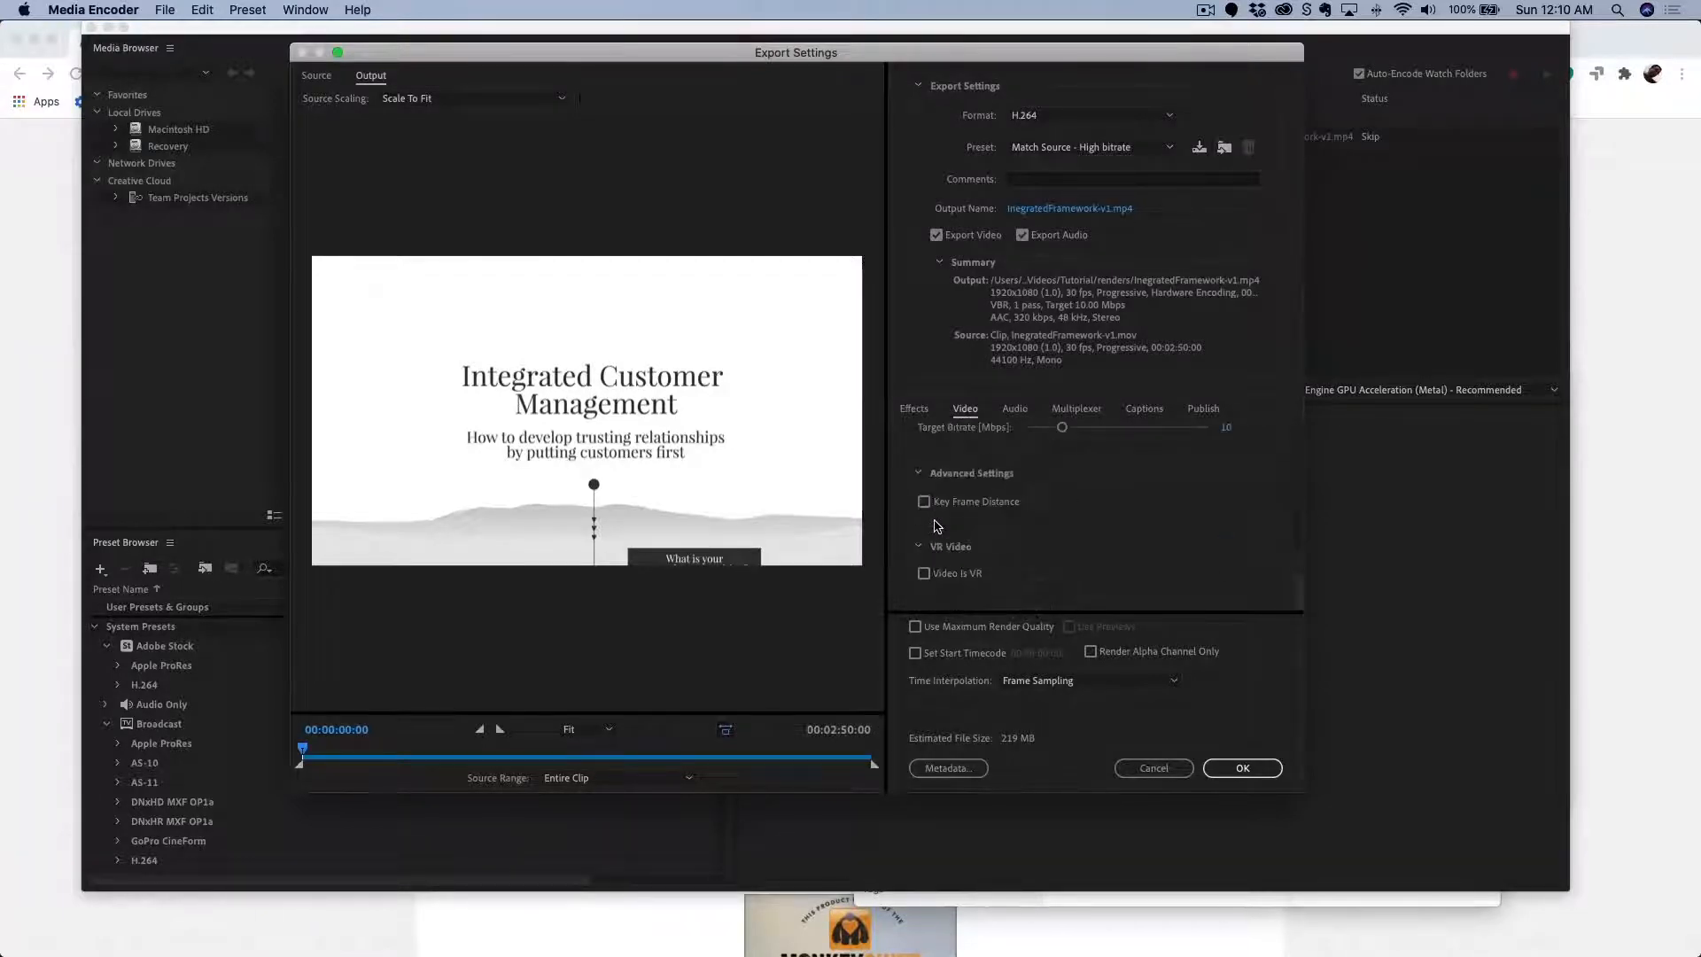
left_click(1090, 507)
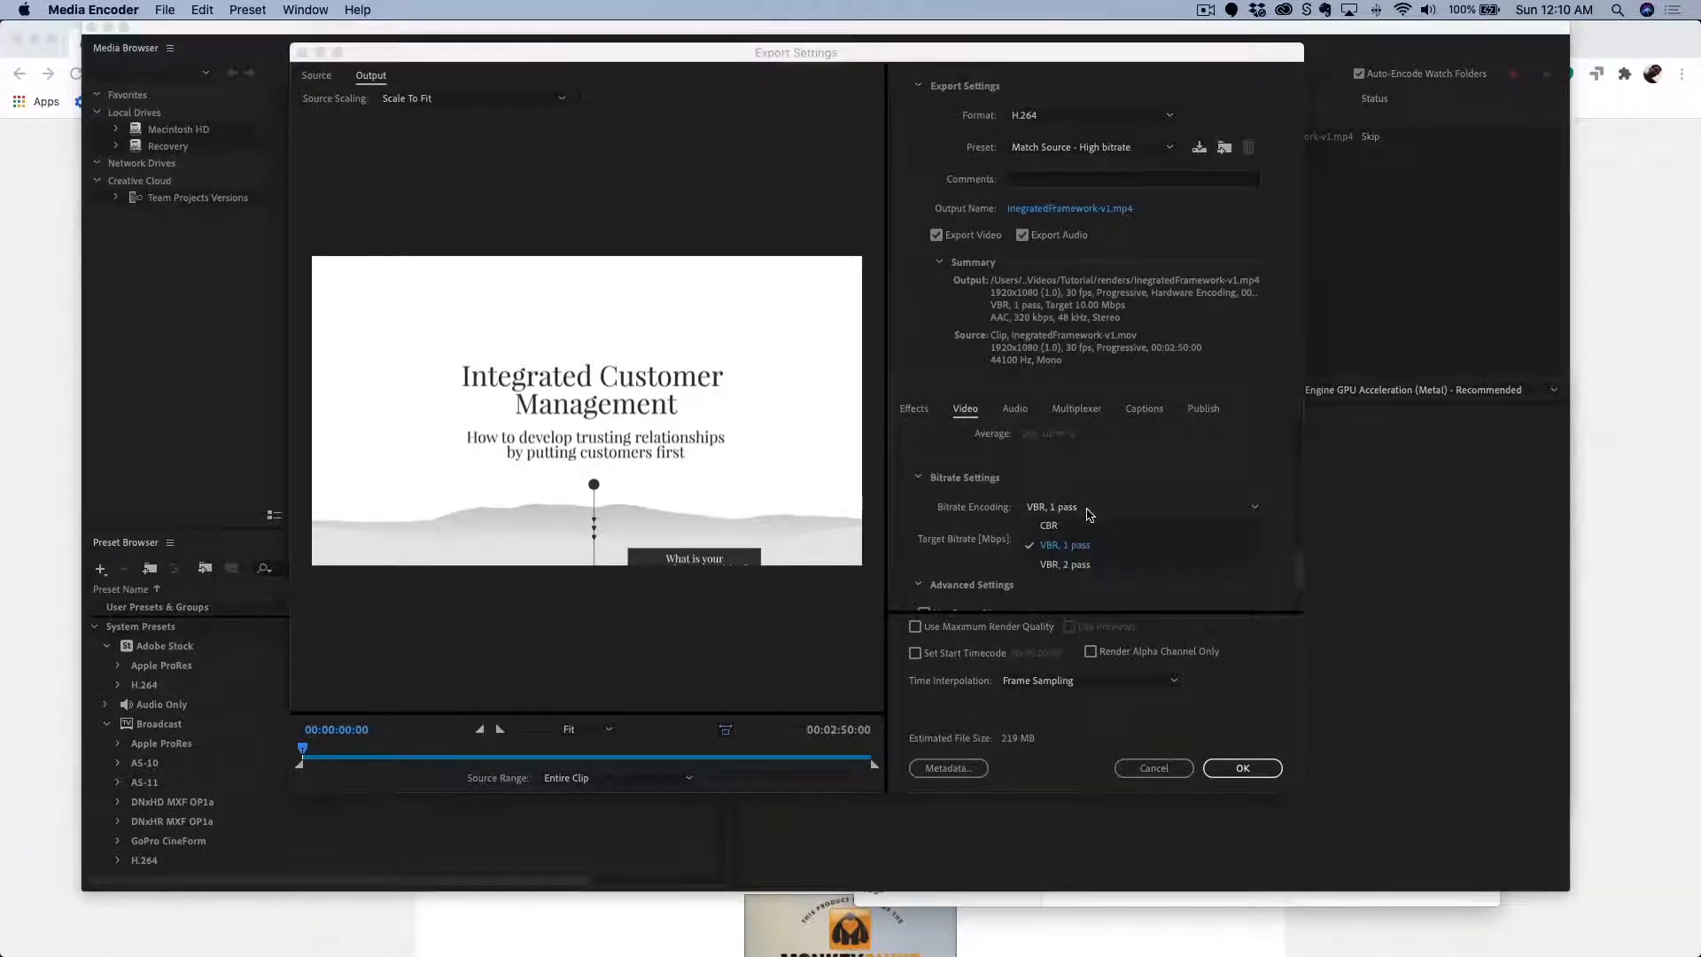
left_click(1081, 570)
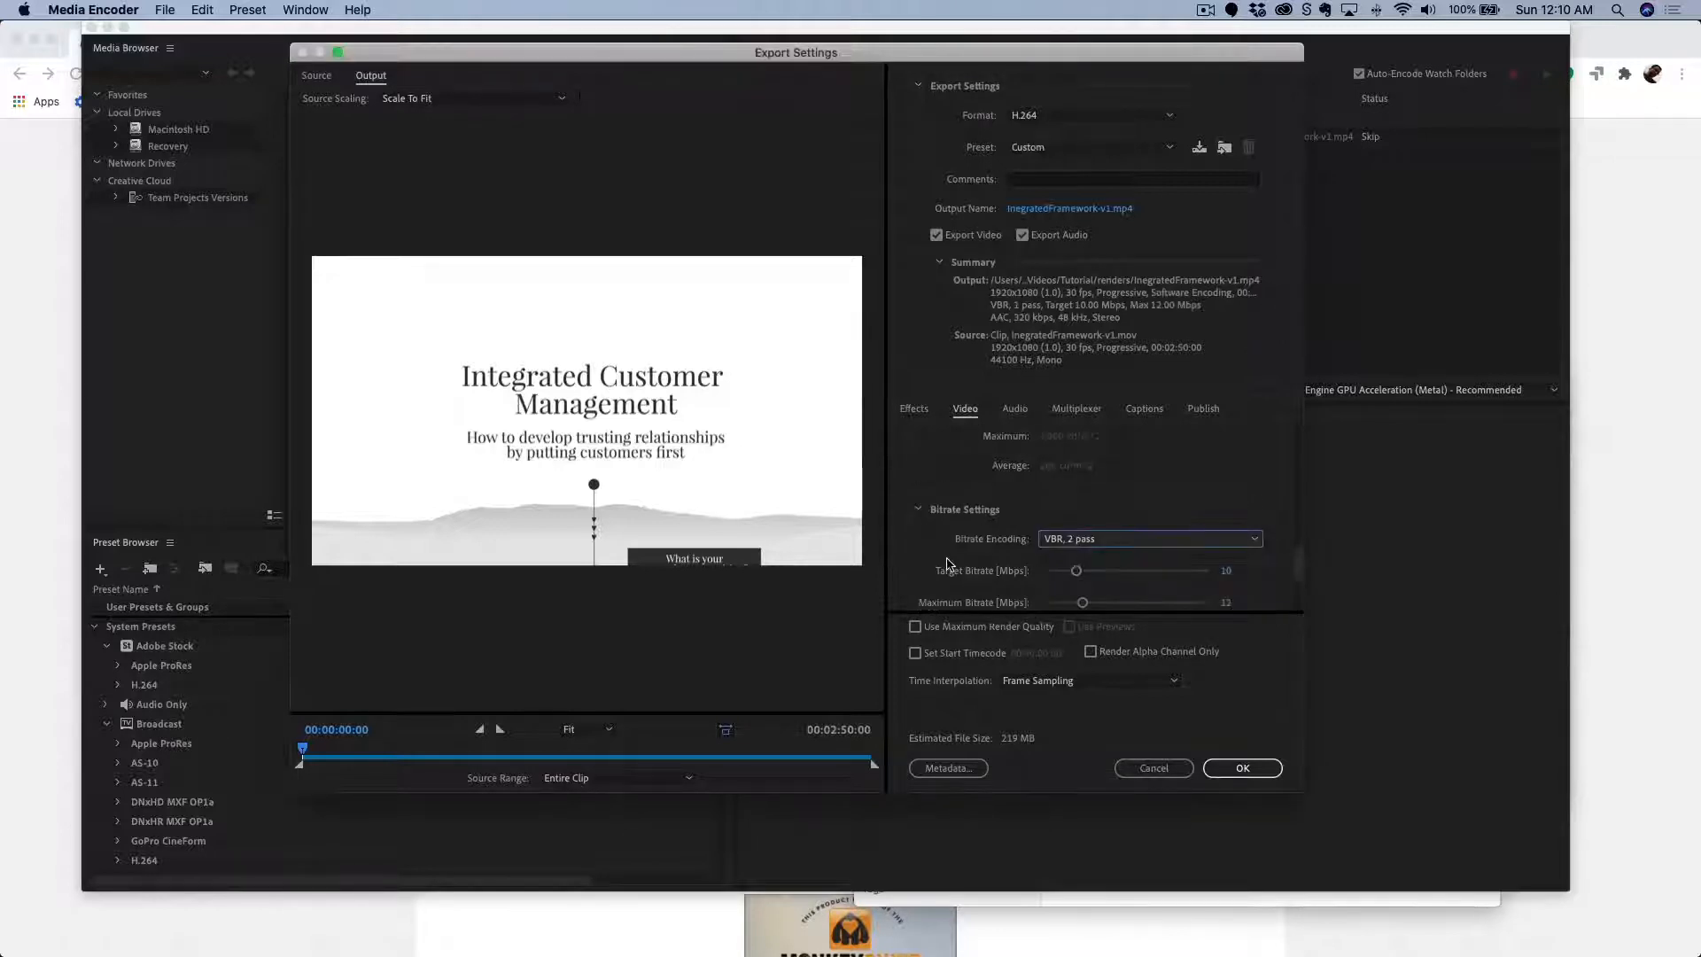
scroll(948, 564, "down", 3)
scroll(947, 563, "up", 1)
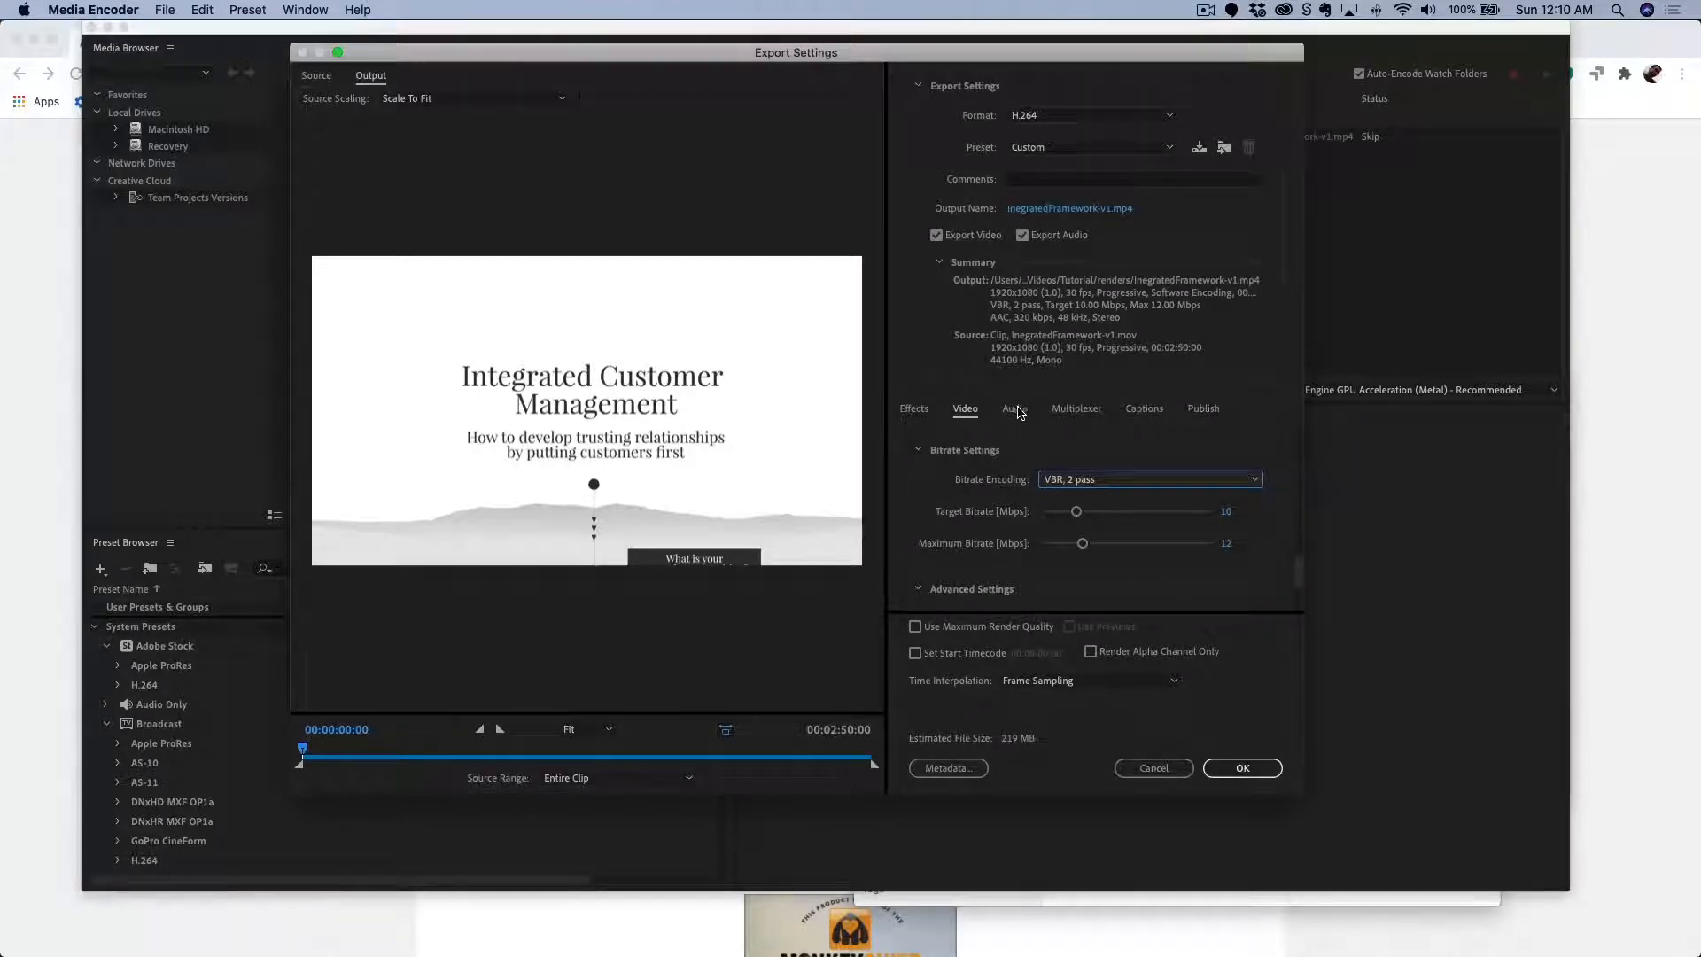
Set the export's audio sample rate to 44100 Hz and its channels to Mono.
left_click(1015, 412)
scroll(928, 545, "down", 3)
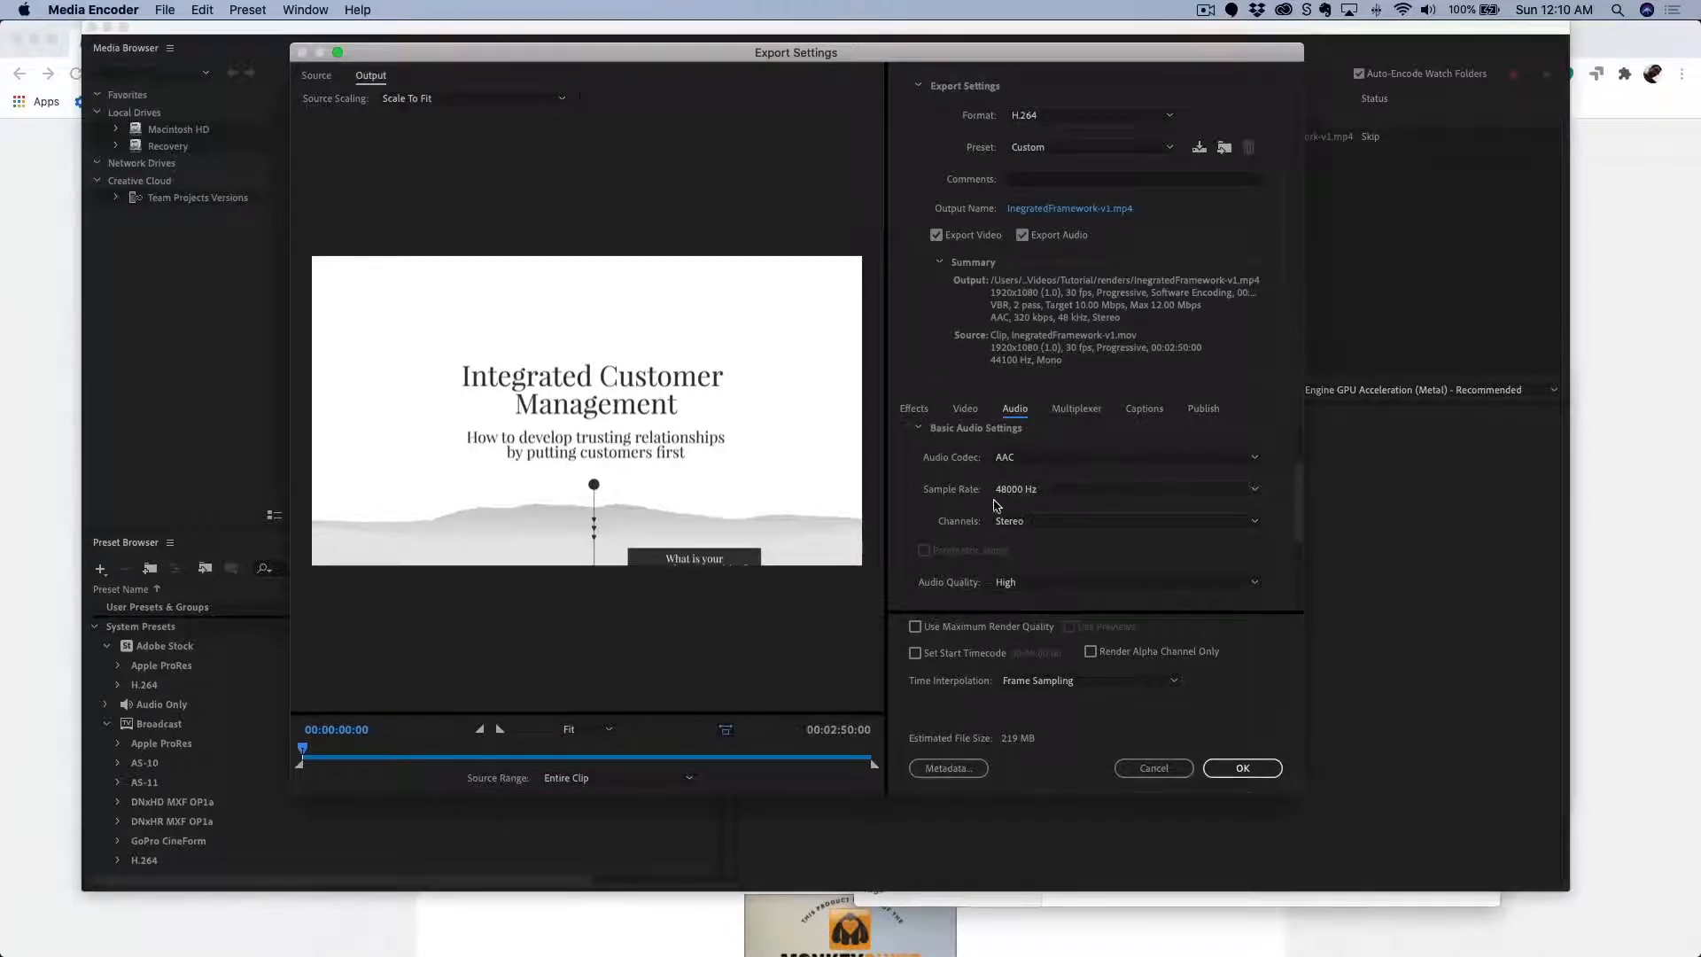
left_click(1052, 494)
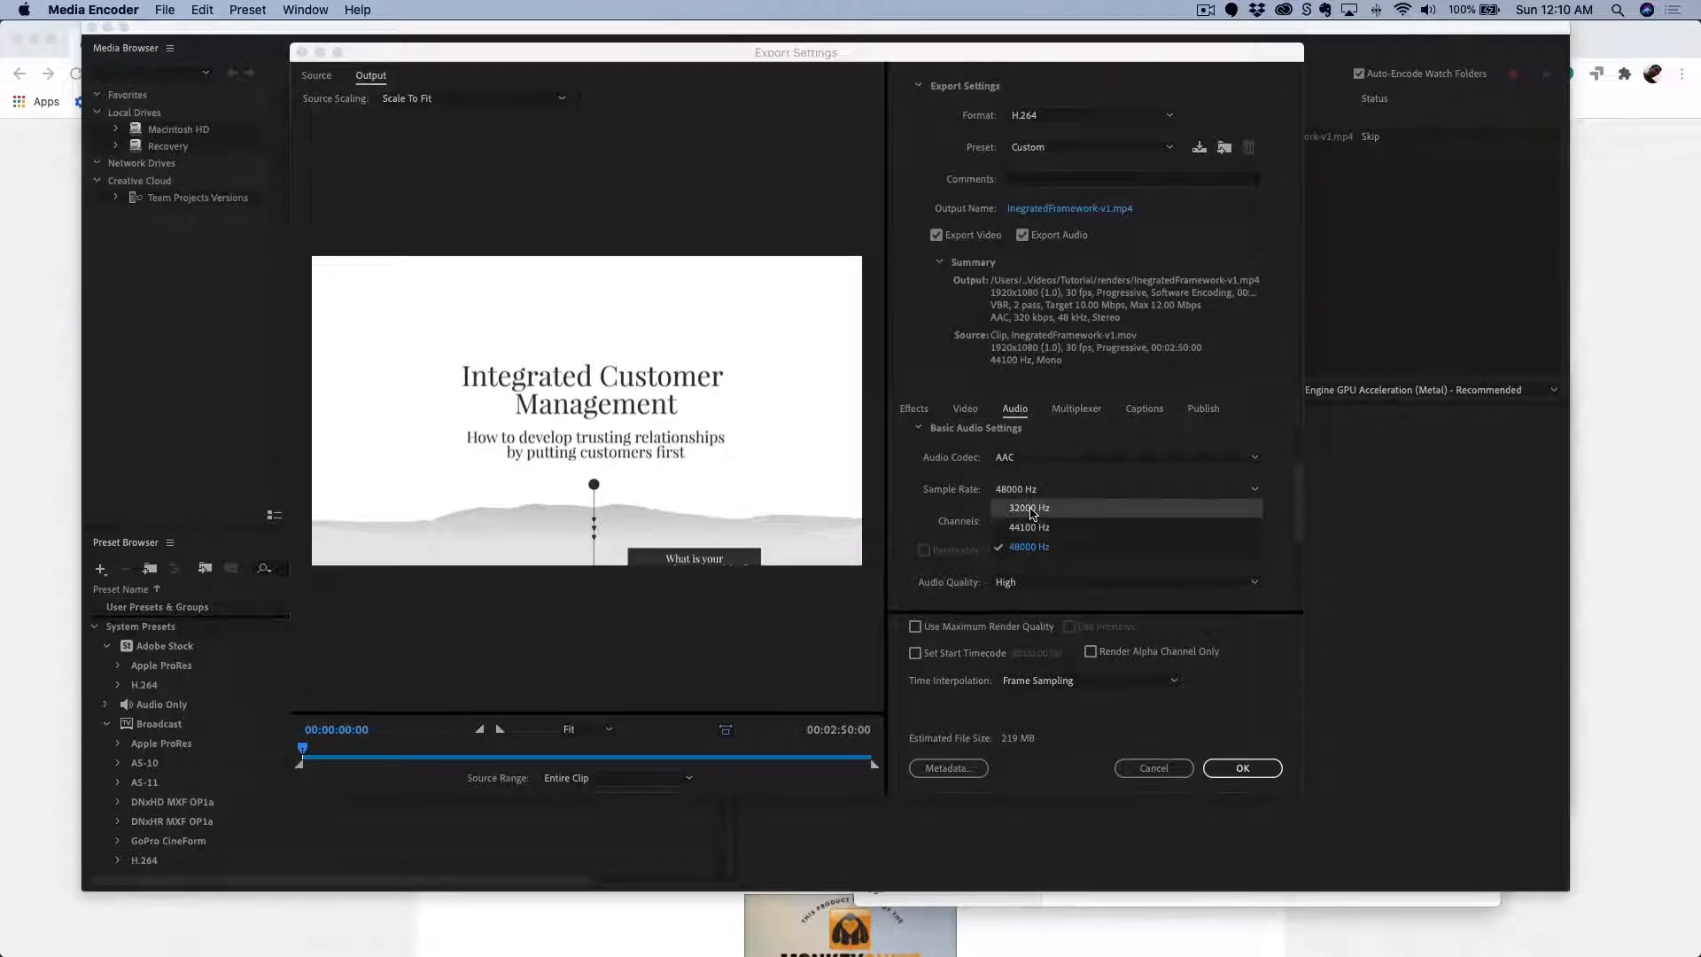
left_click(1041, 529)
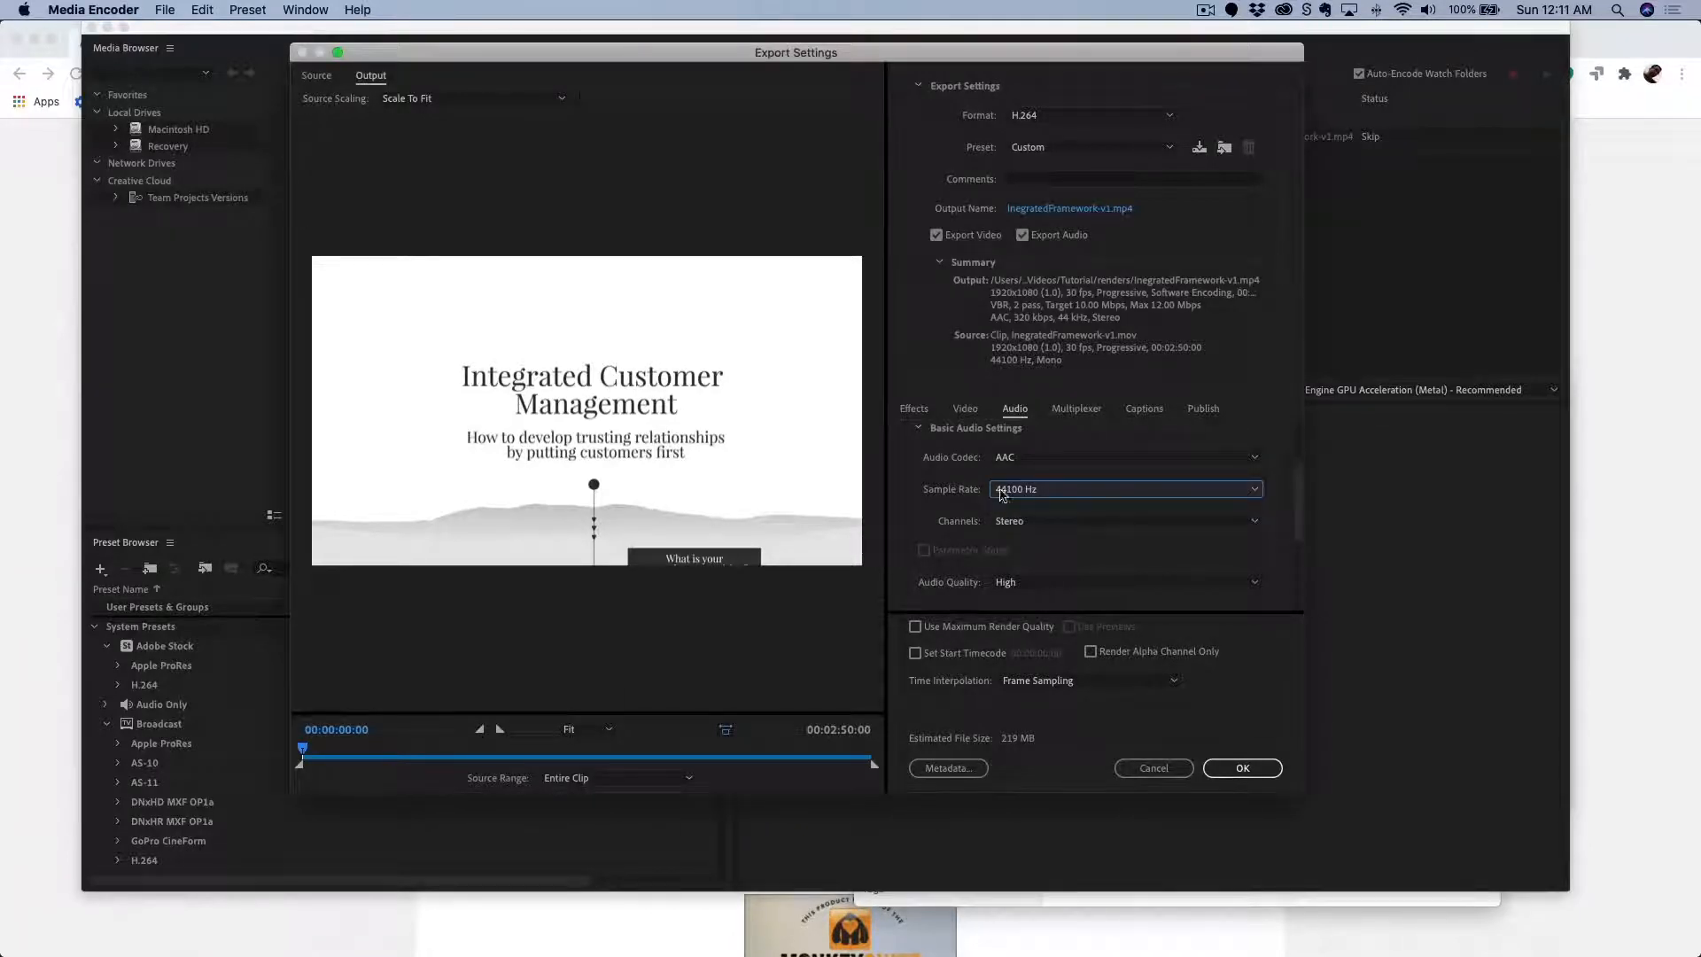
left_click(1049, 525)
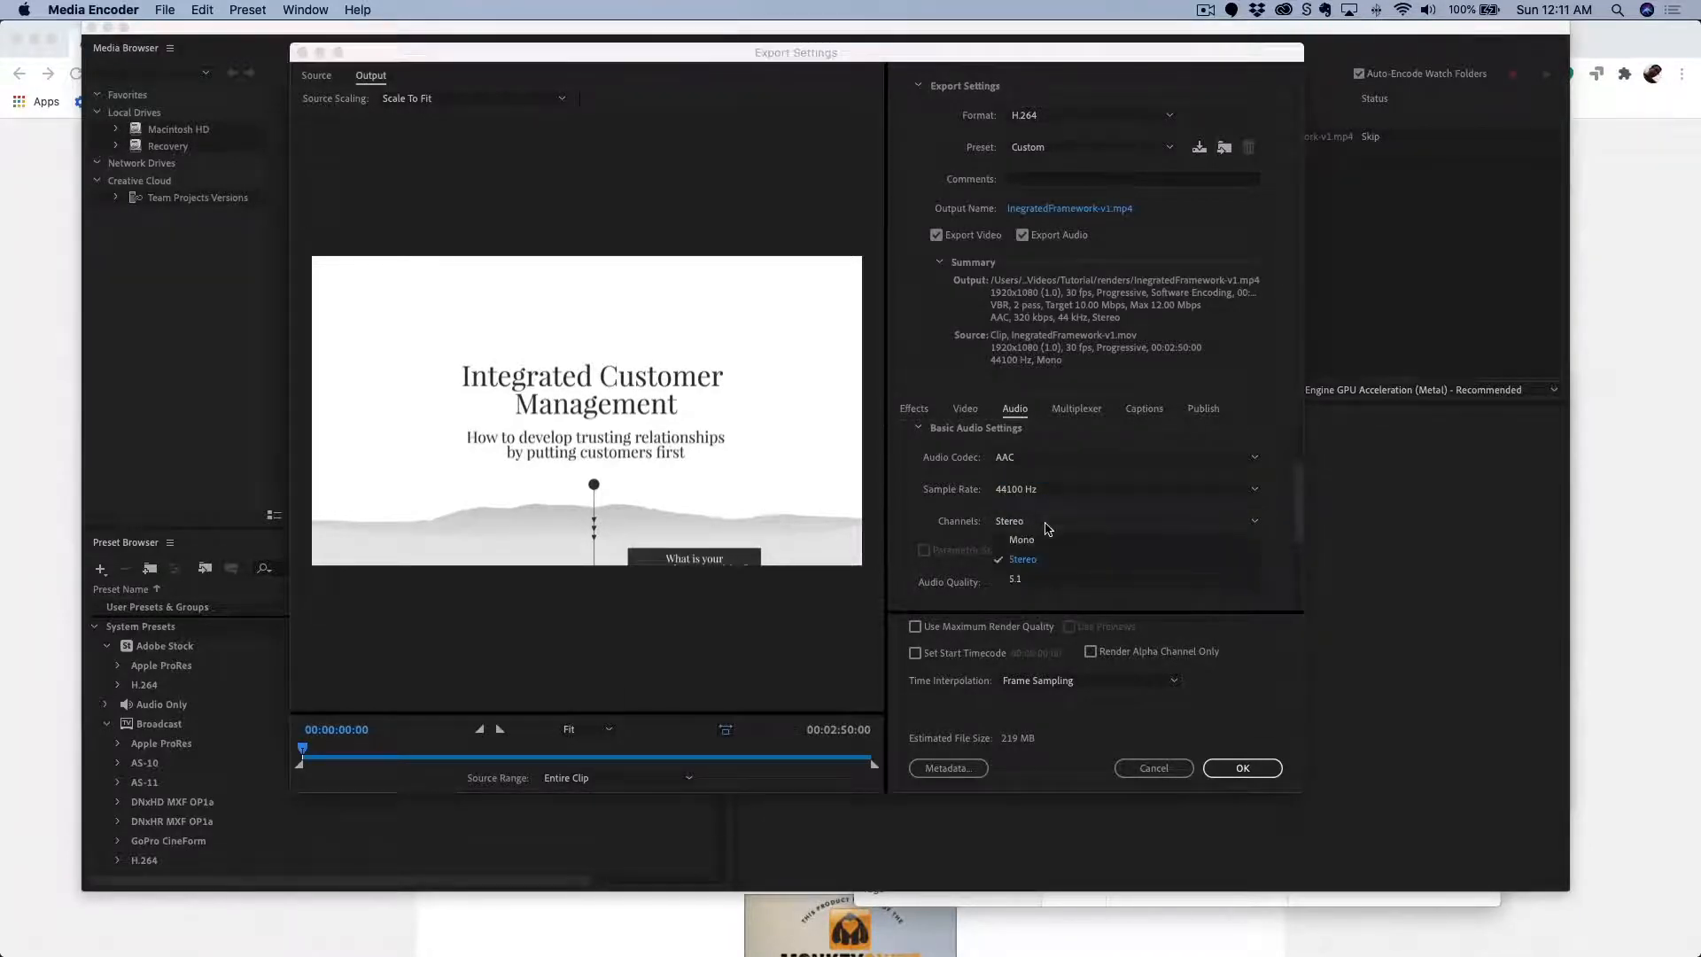
left_click(1045, 549)
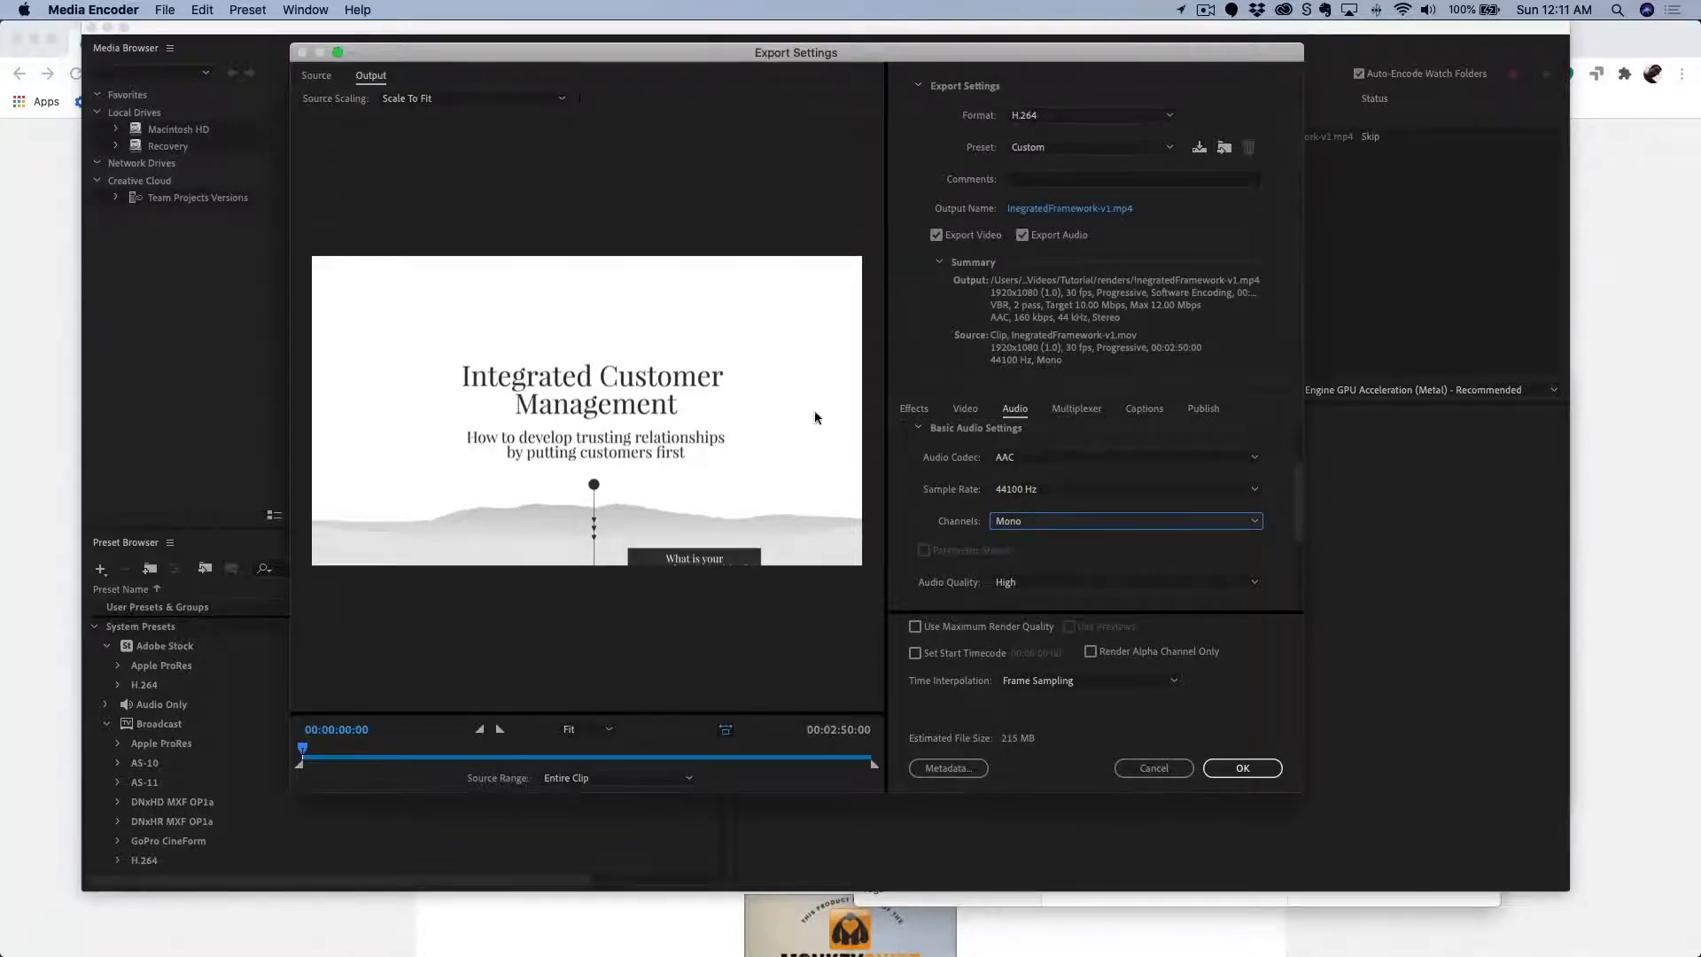
Set the export's audio bitrate to 128 kbps.
scroll(949, 547, "down", 3)
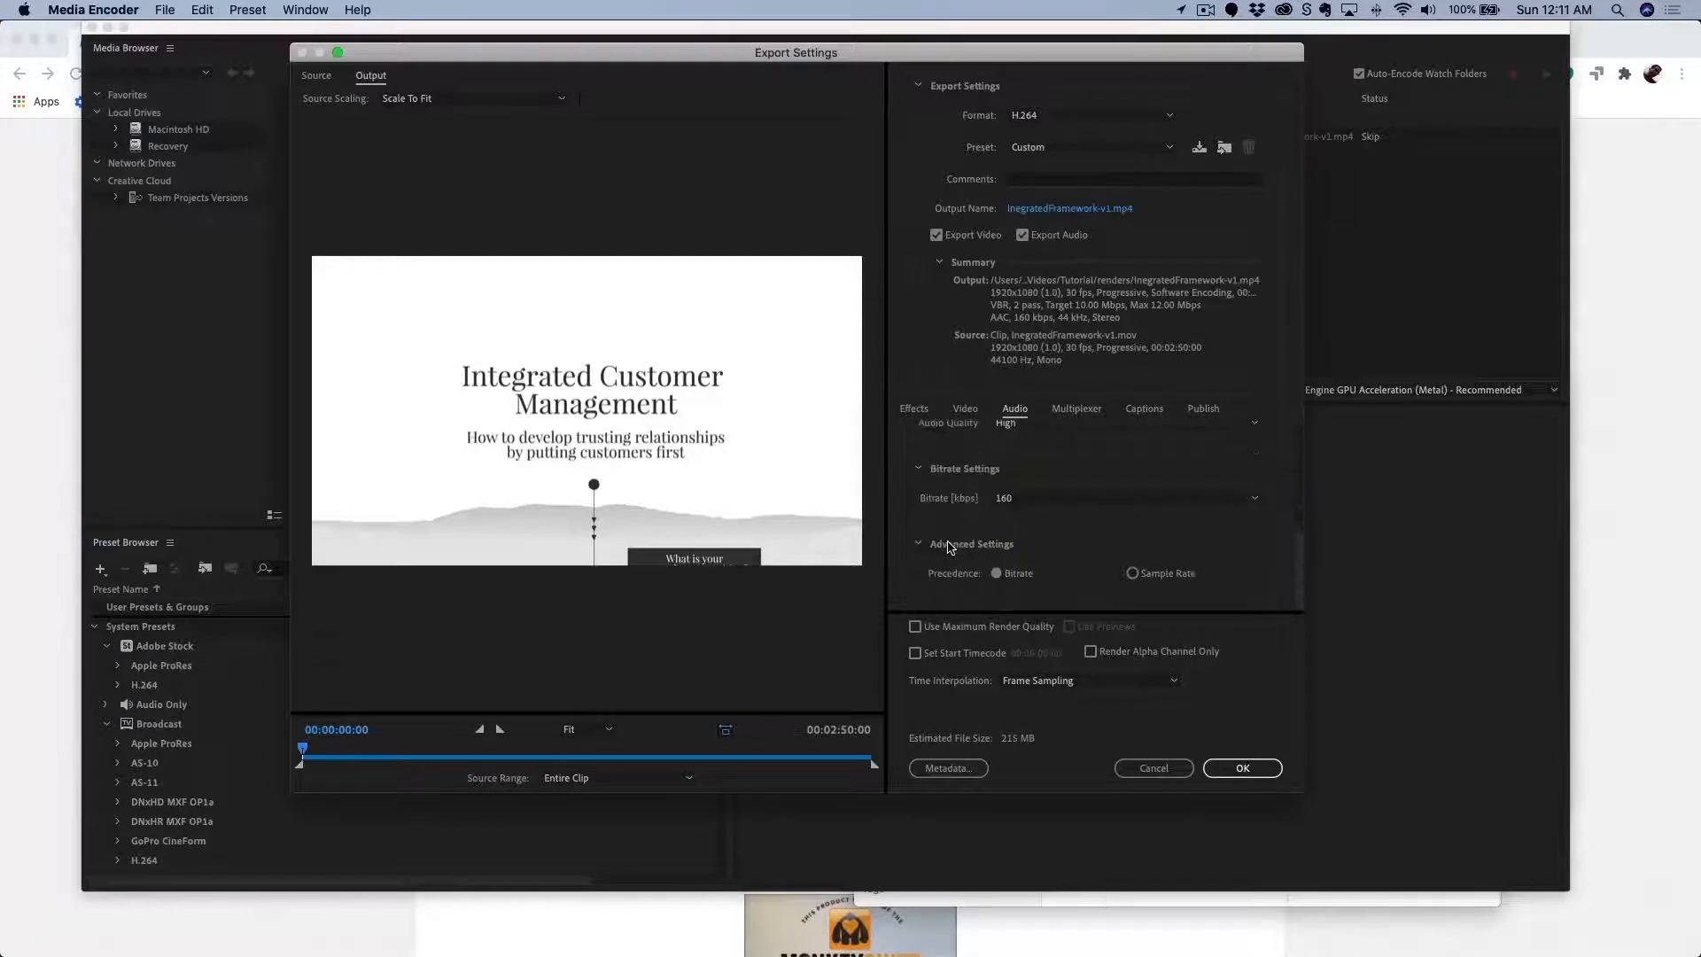
left_click(1046, 500)
left_click(1032, 759)
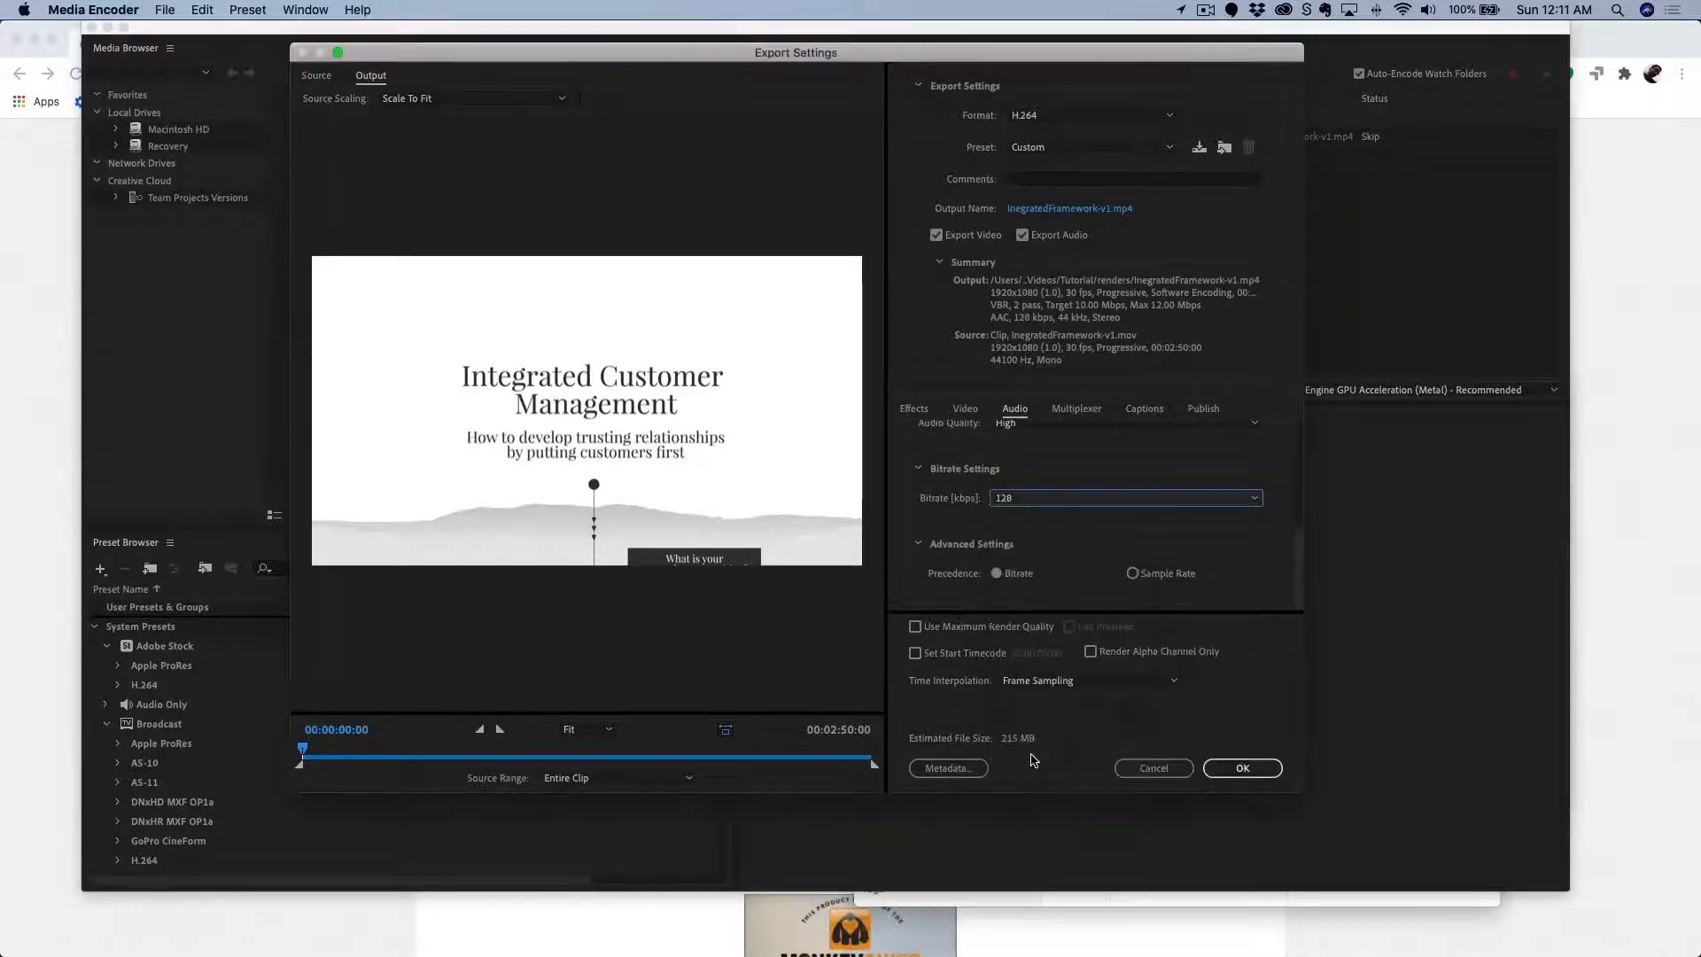
left_click(1070, 502)
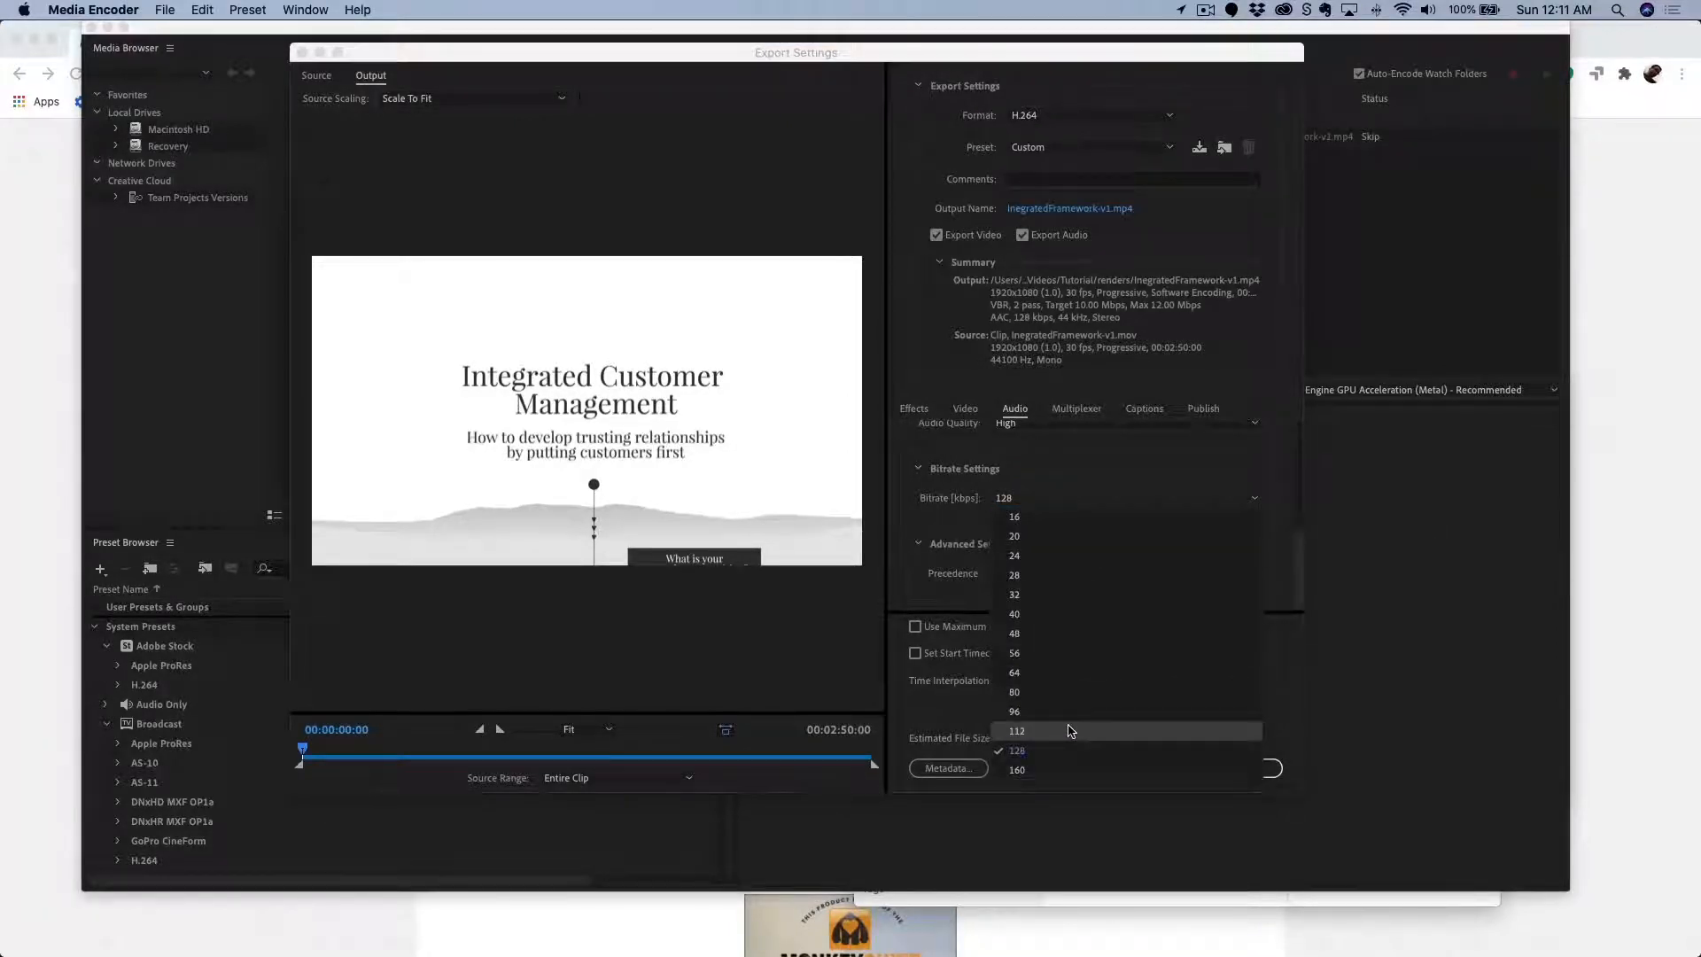
left_click(1025, 772)
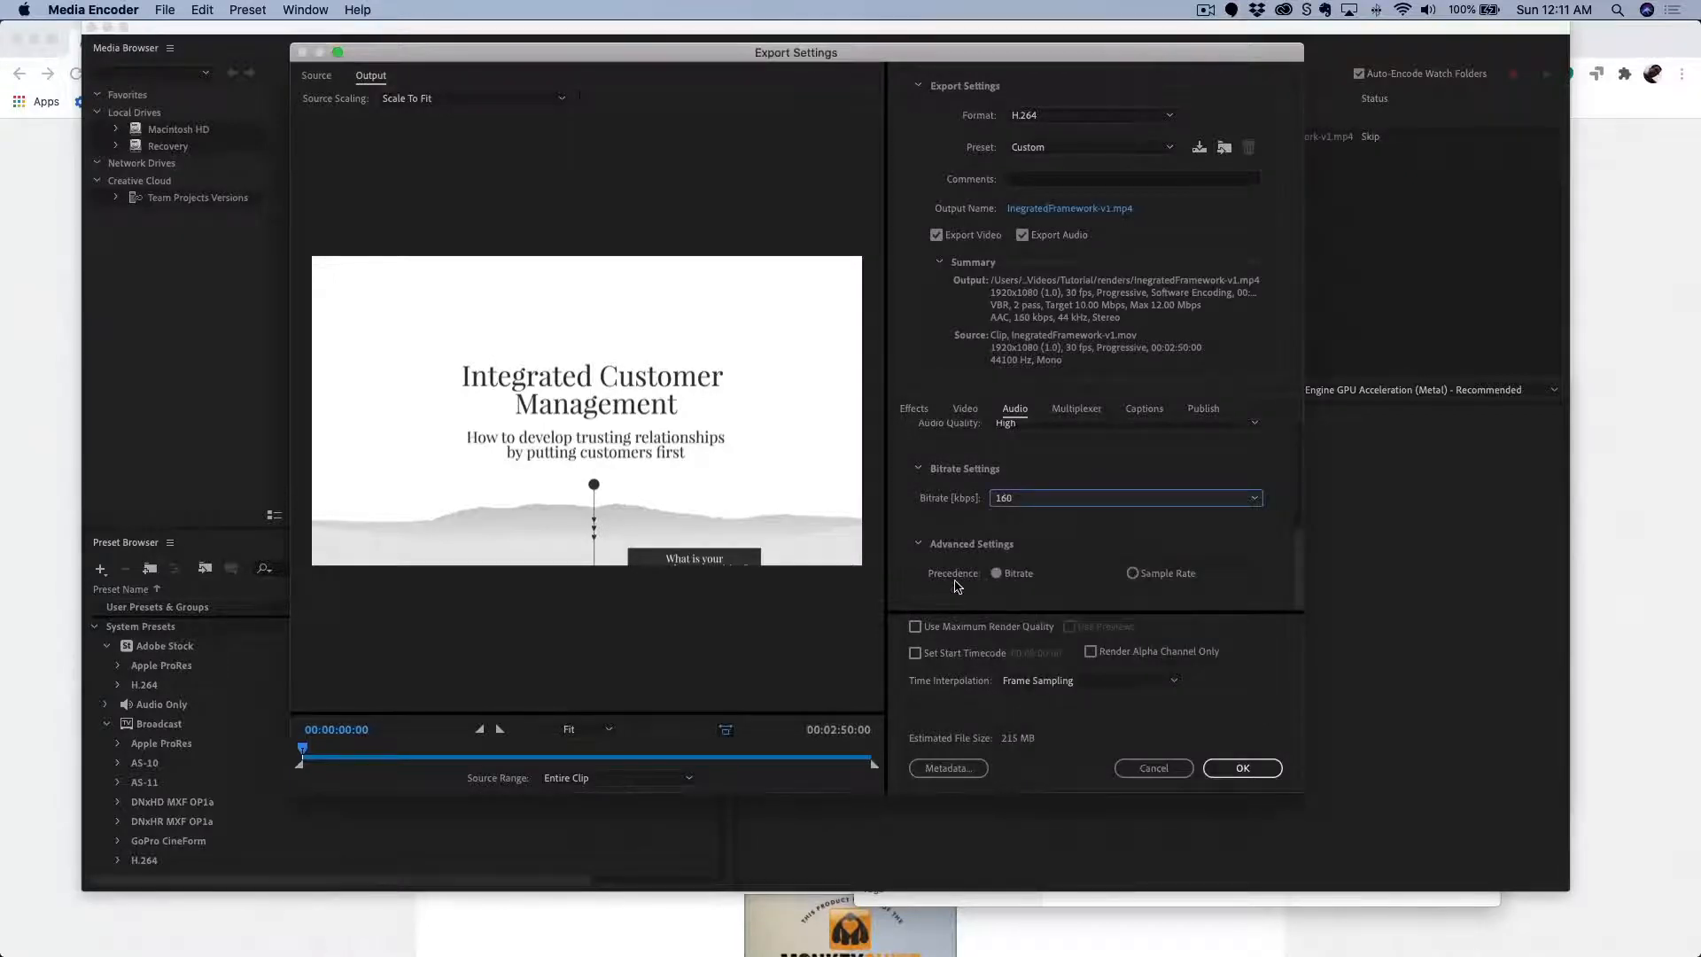
left_click(1006, 502)
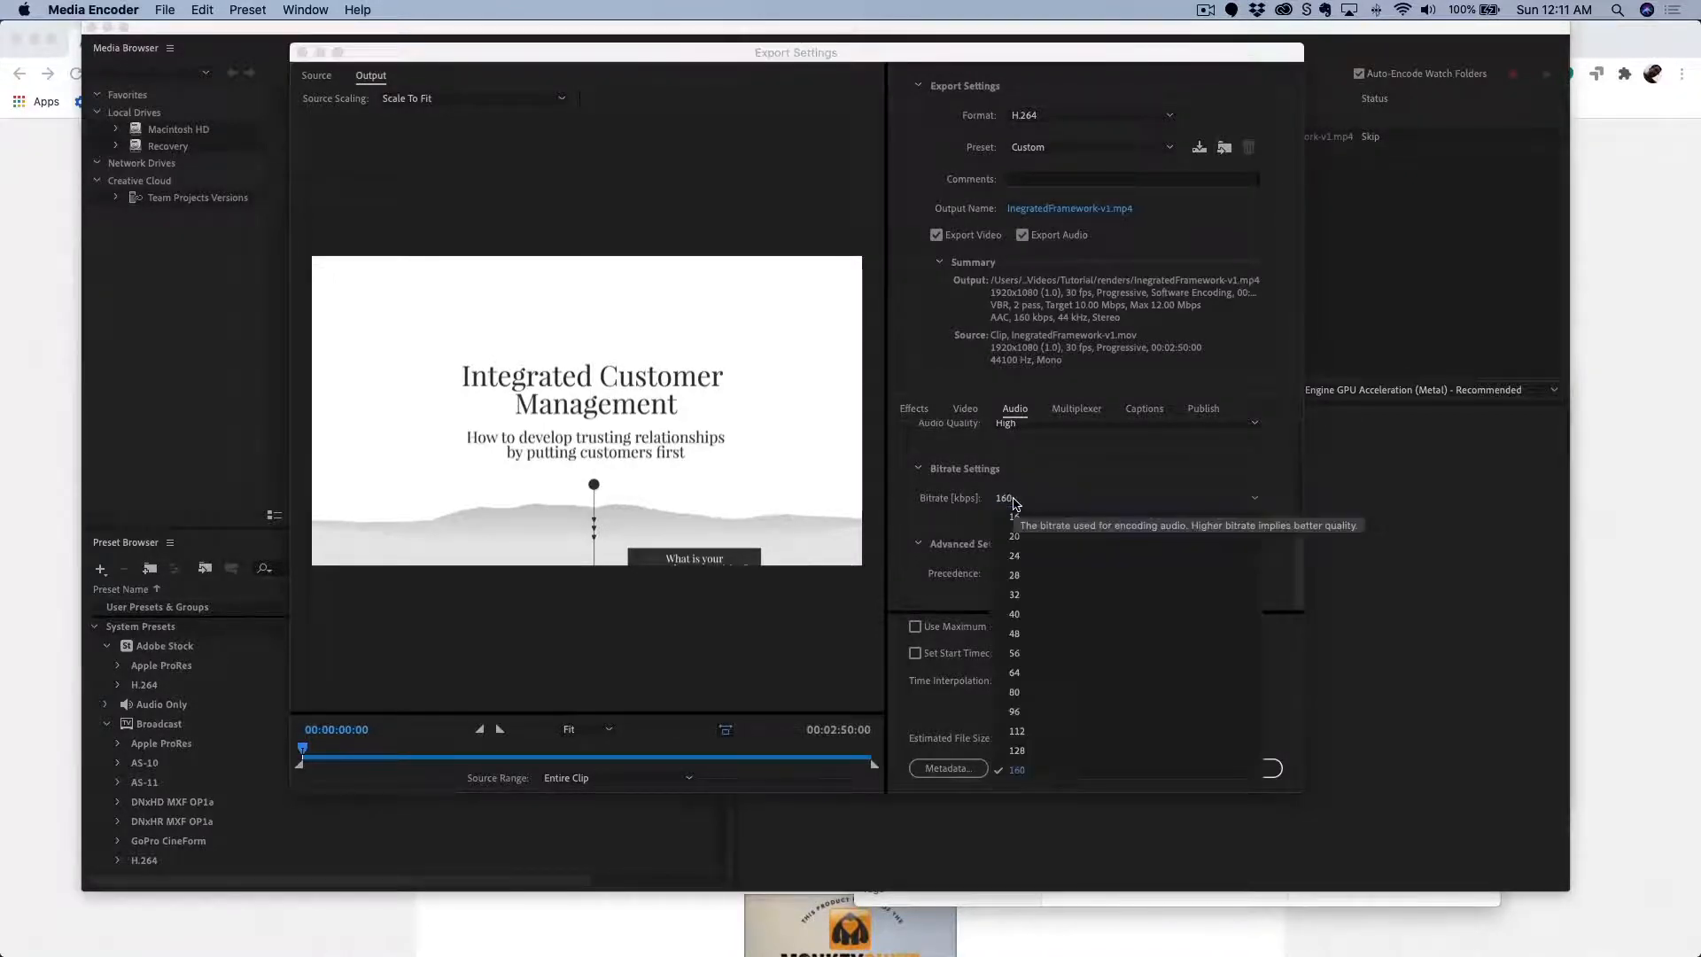
left_click(1018, 751)
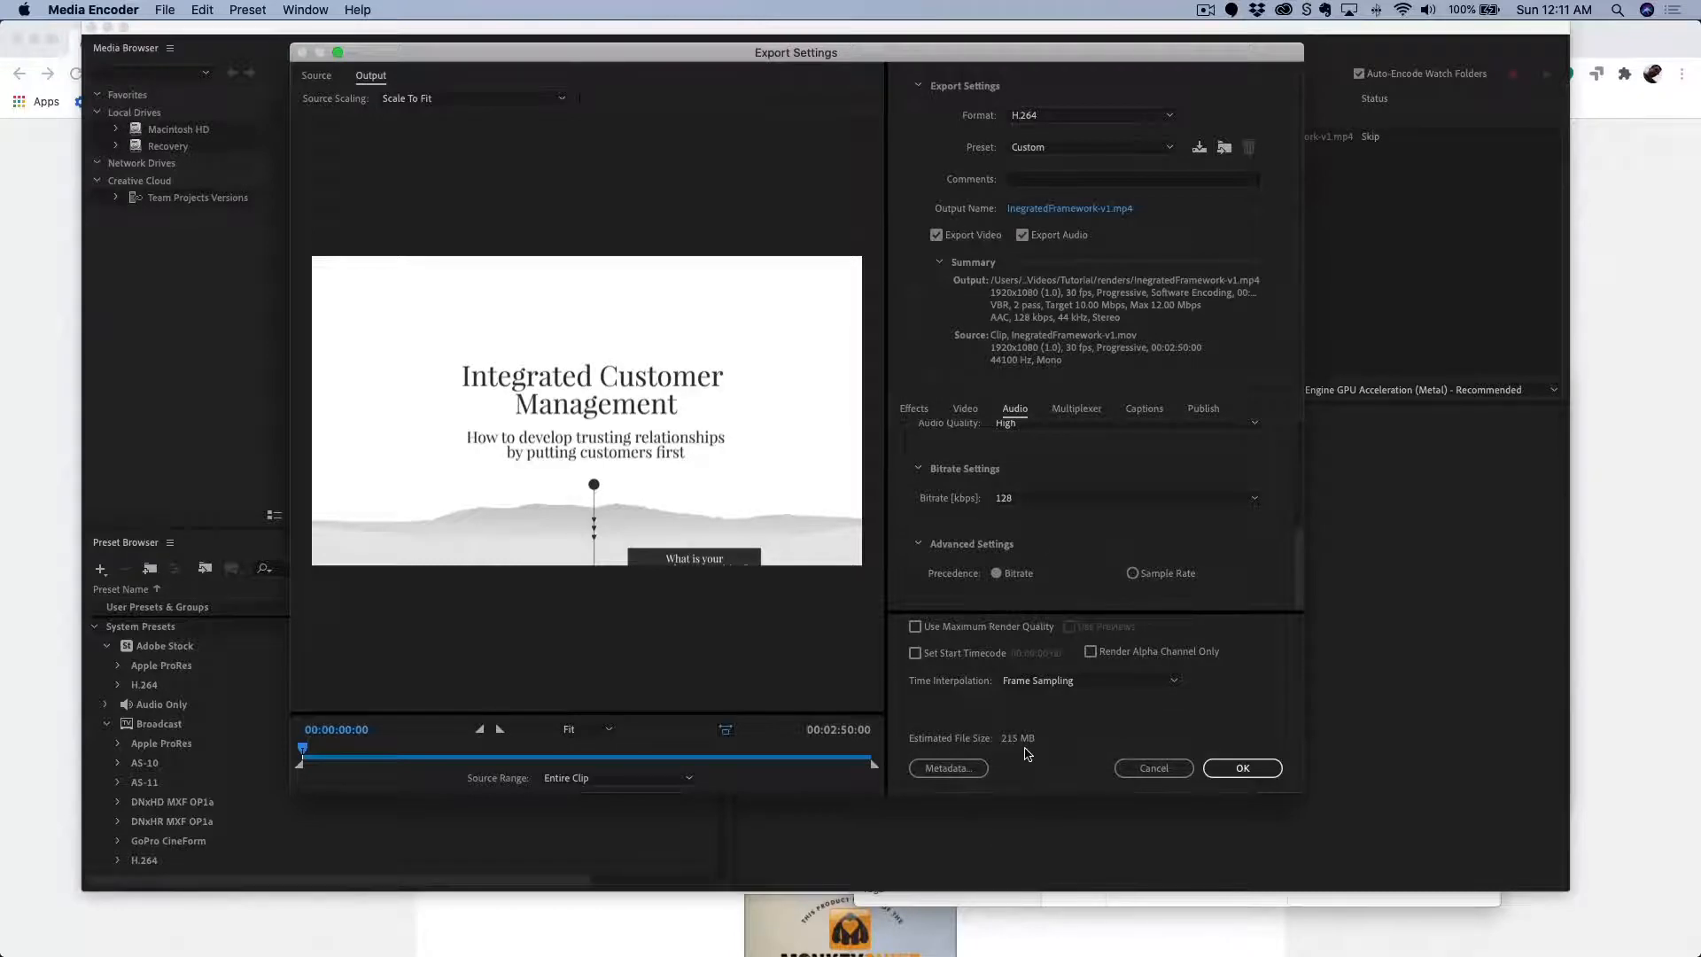
Examine the export's basic video and encoding settings, including frame size, frame rate, aspect and profile.
left_click(964, 409)
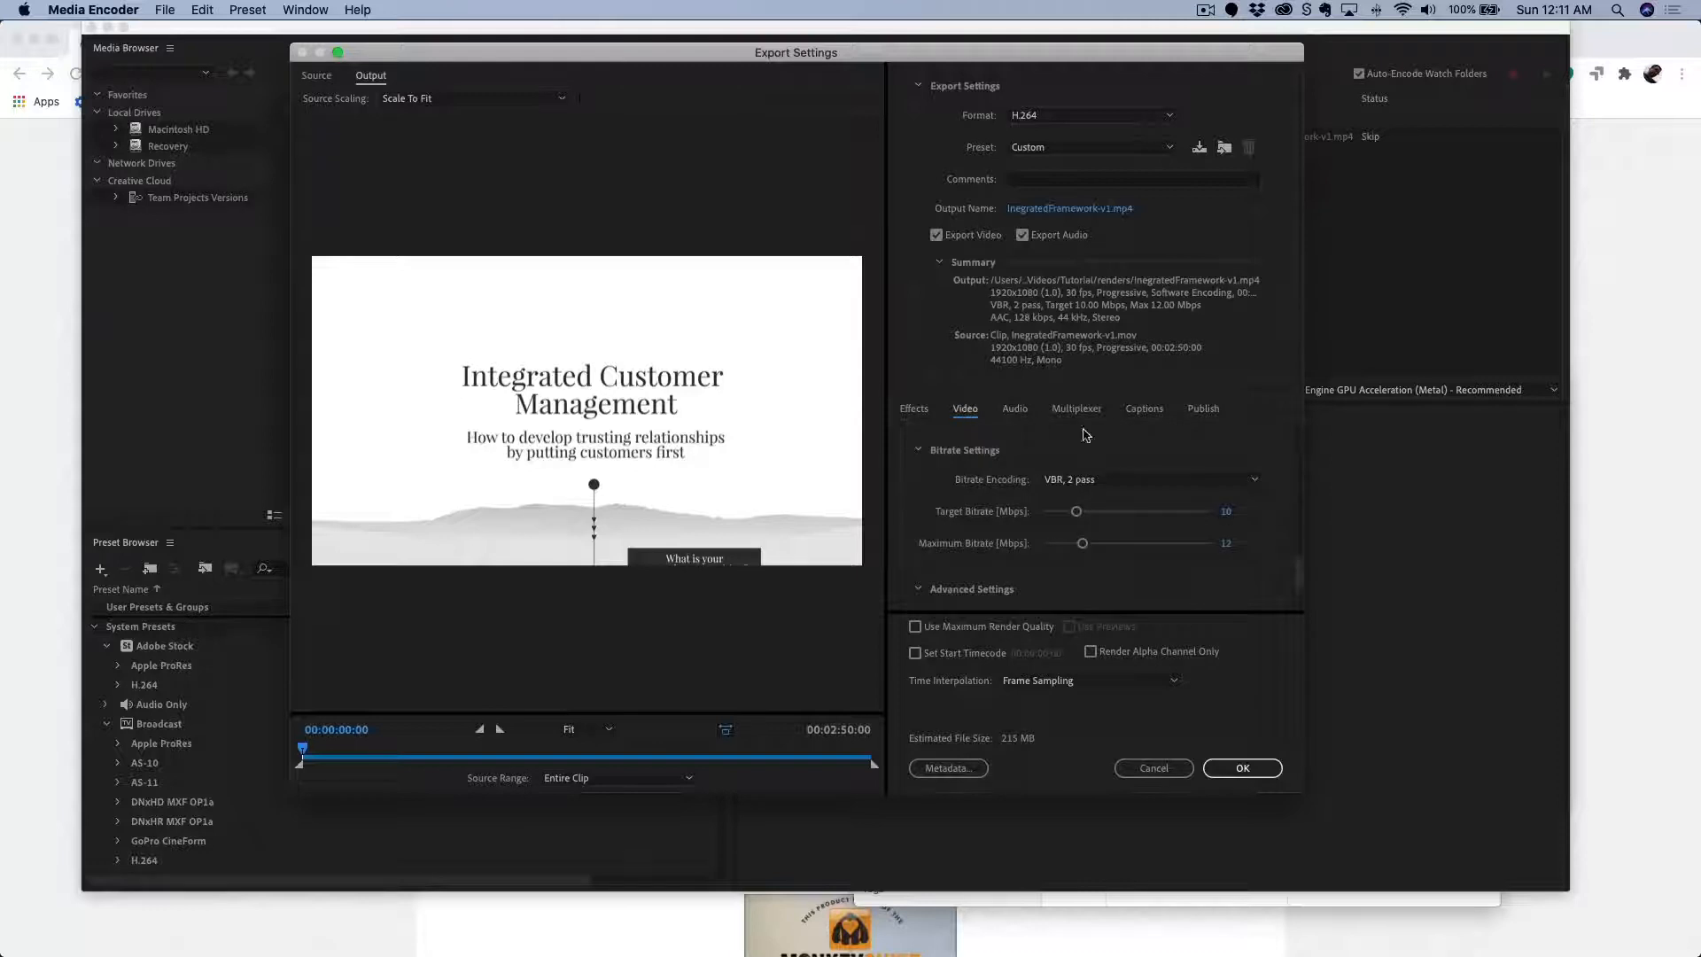
scroll(966, 497, "up", 5)
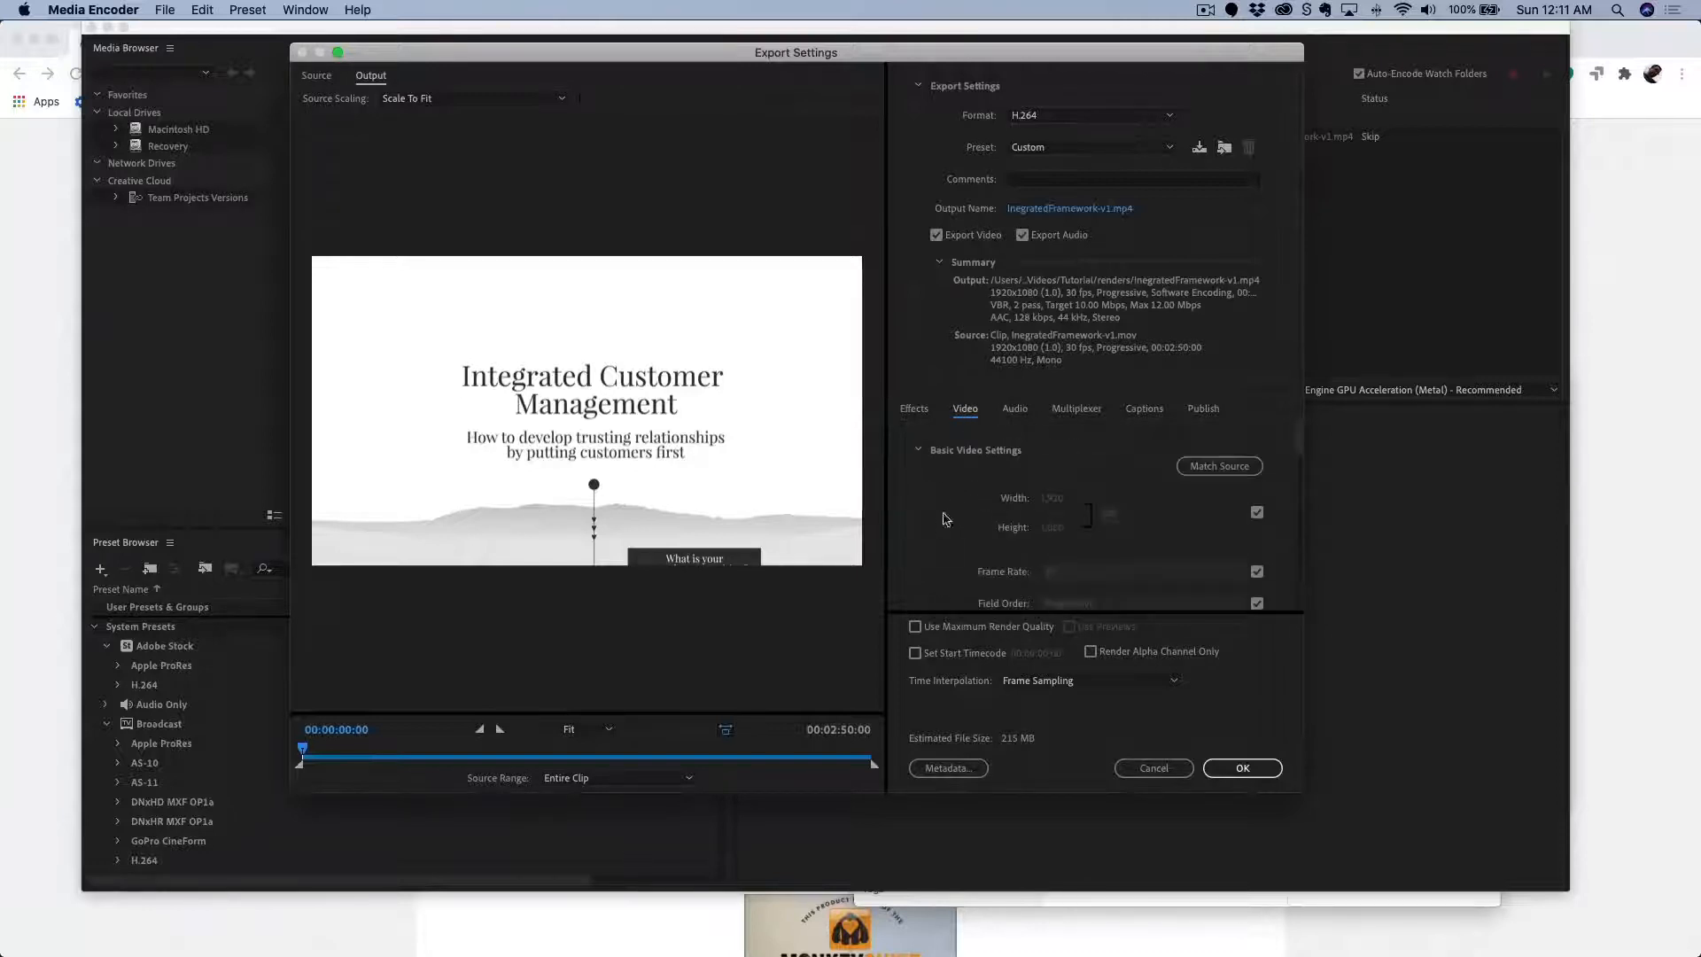
scroll(941, 531, "down", 5)
scroll(942, 532, "up", 5)
scroll(941, 532, "up", 2)
scroll(957, 531, "down", 2)
scroll(974, 535, "up", 2)
scroll(1043, 526, "down", 2)
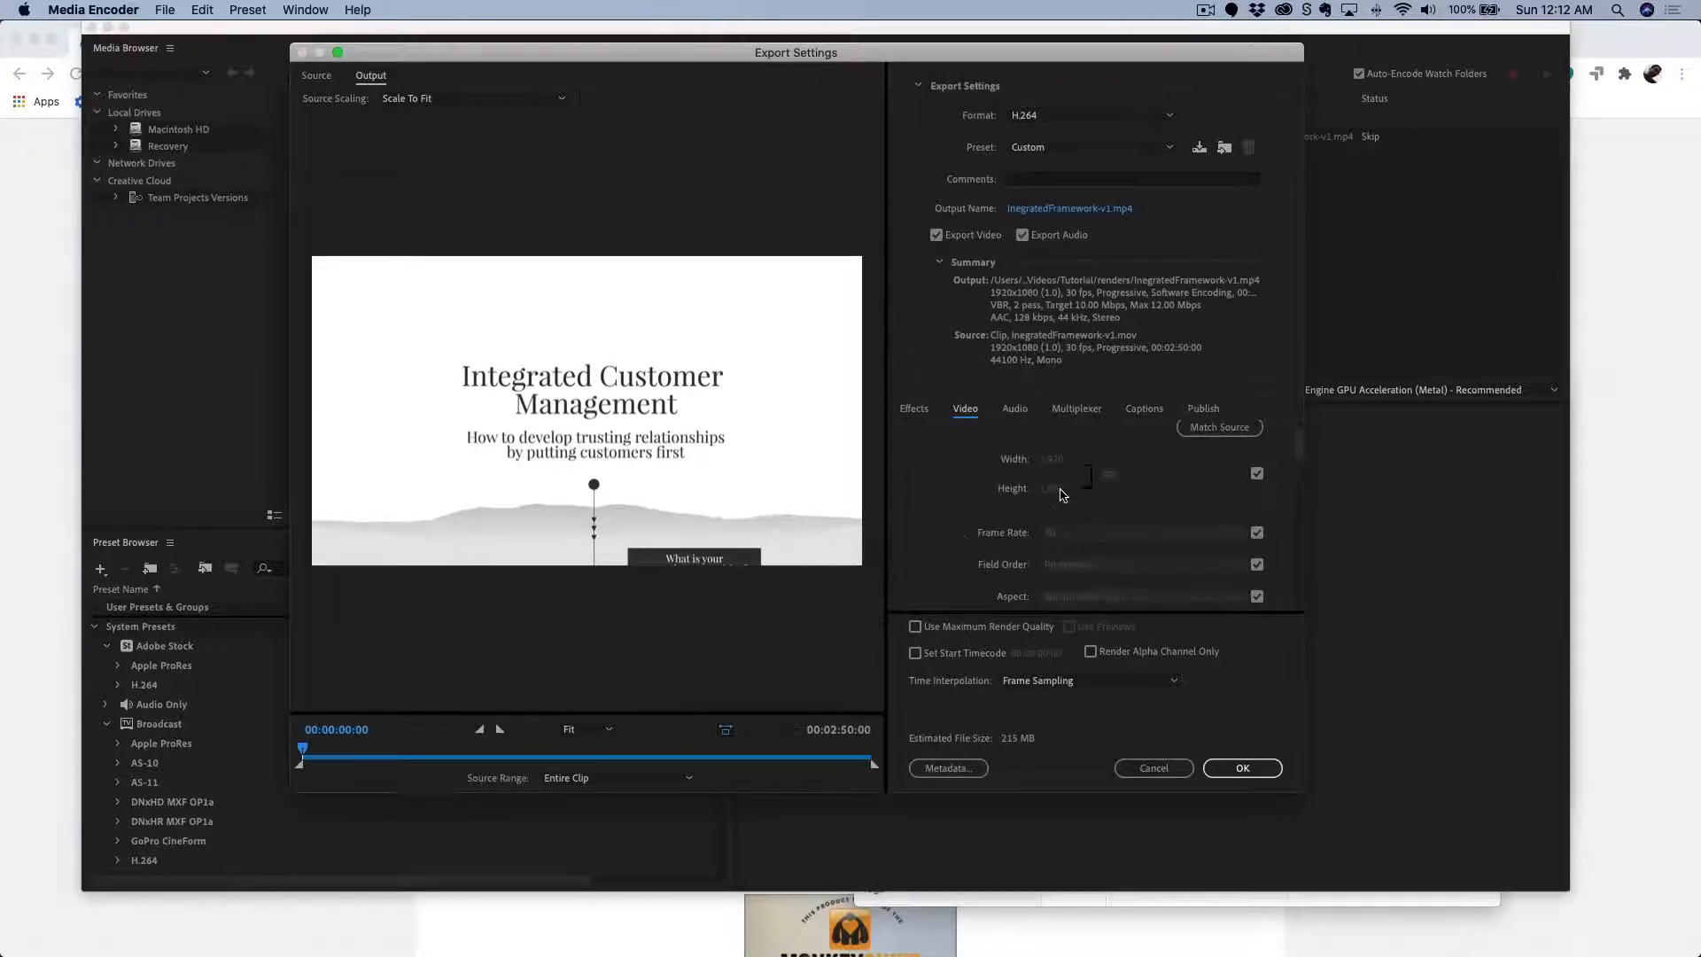
scroll(957, 533, "down", 4)
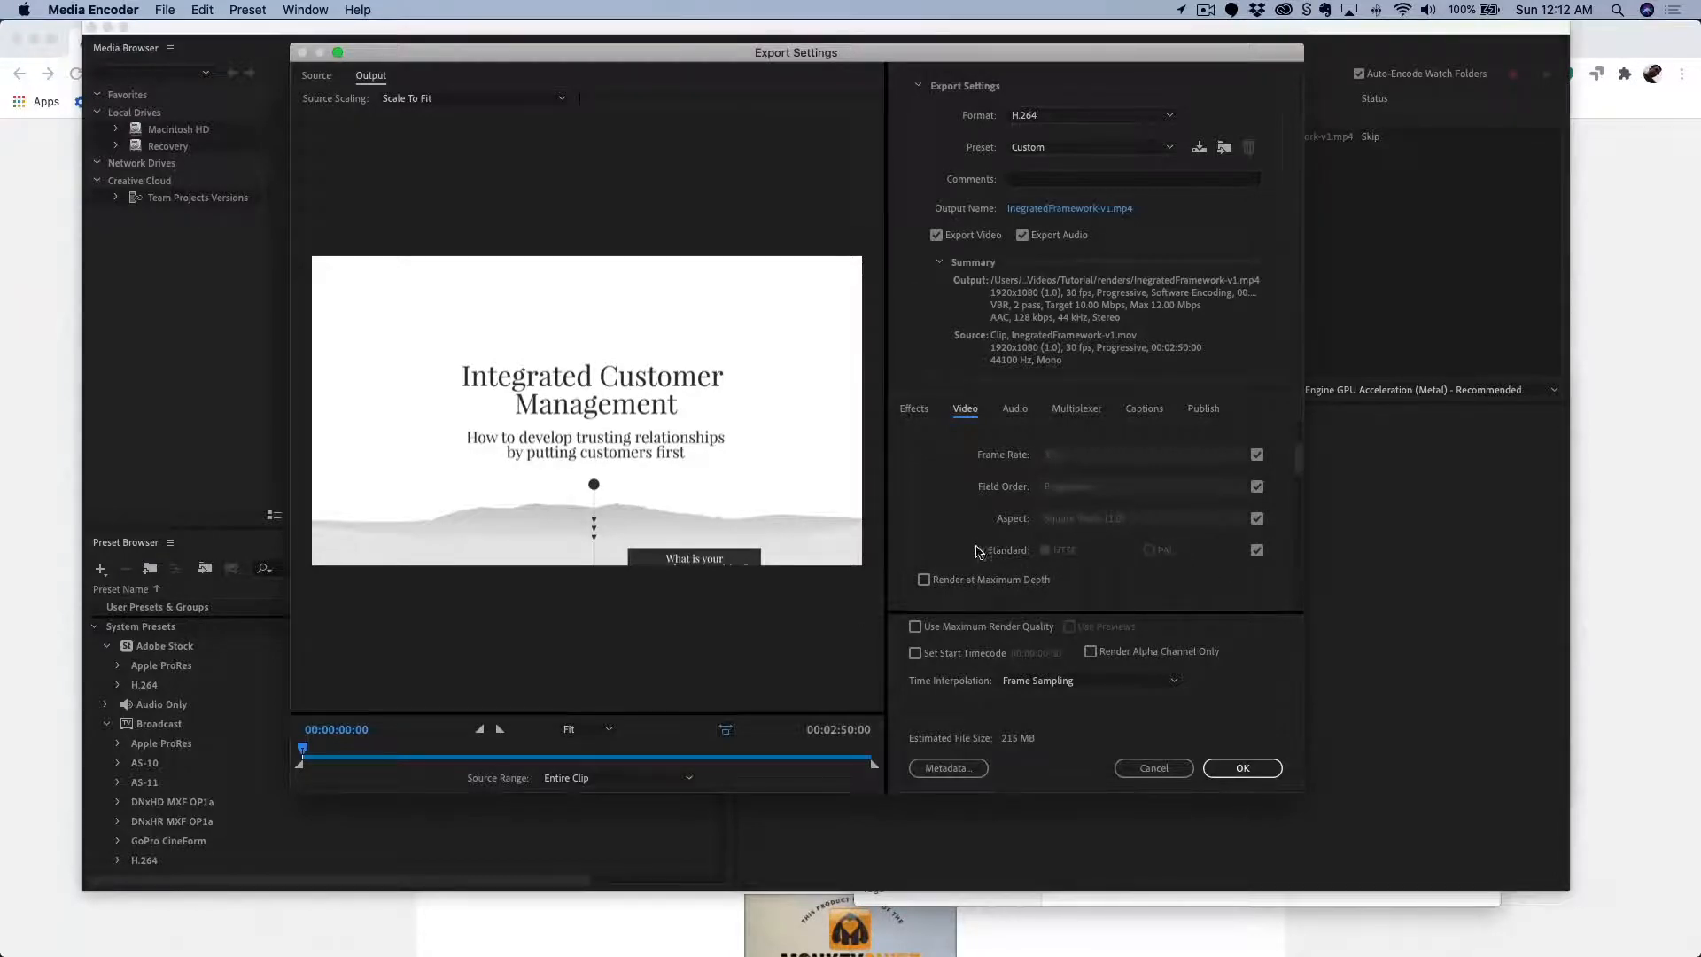
scroll(973, 543, "down", 3)
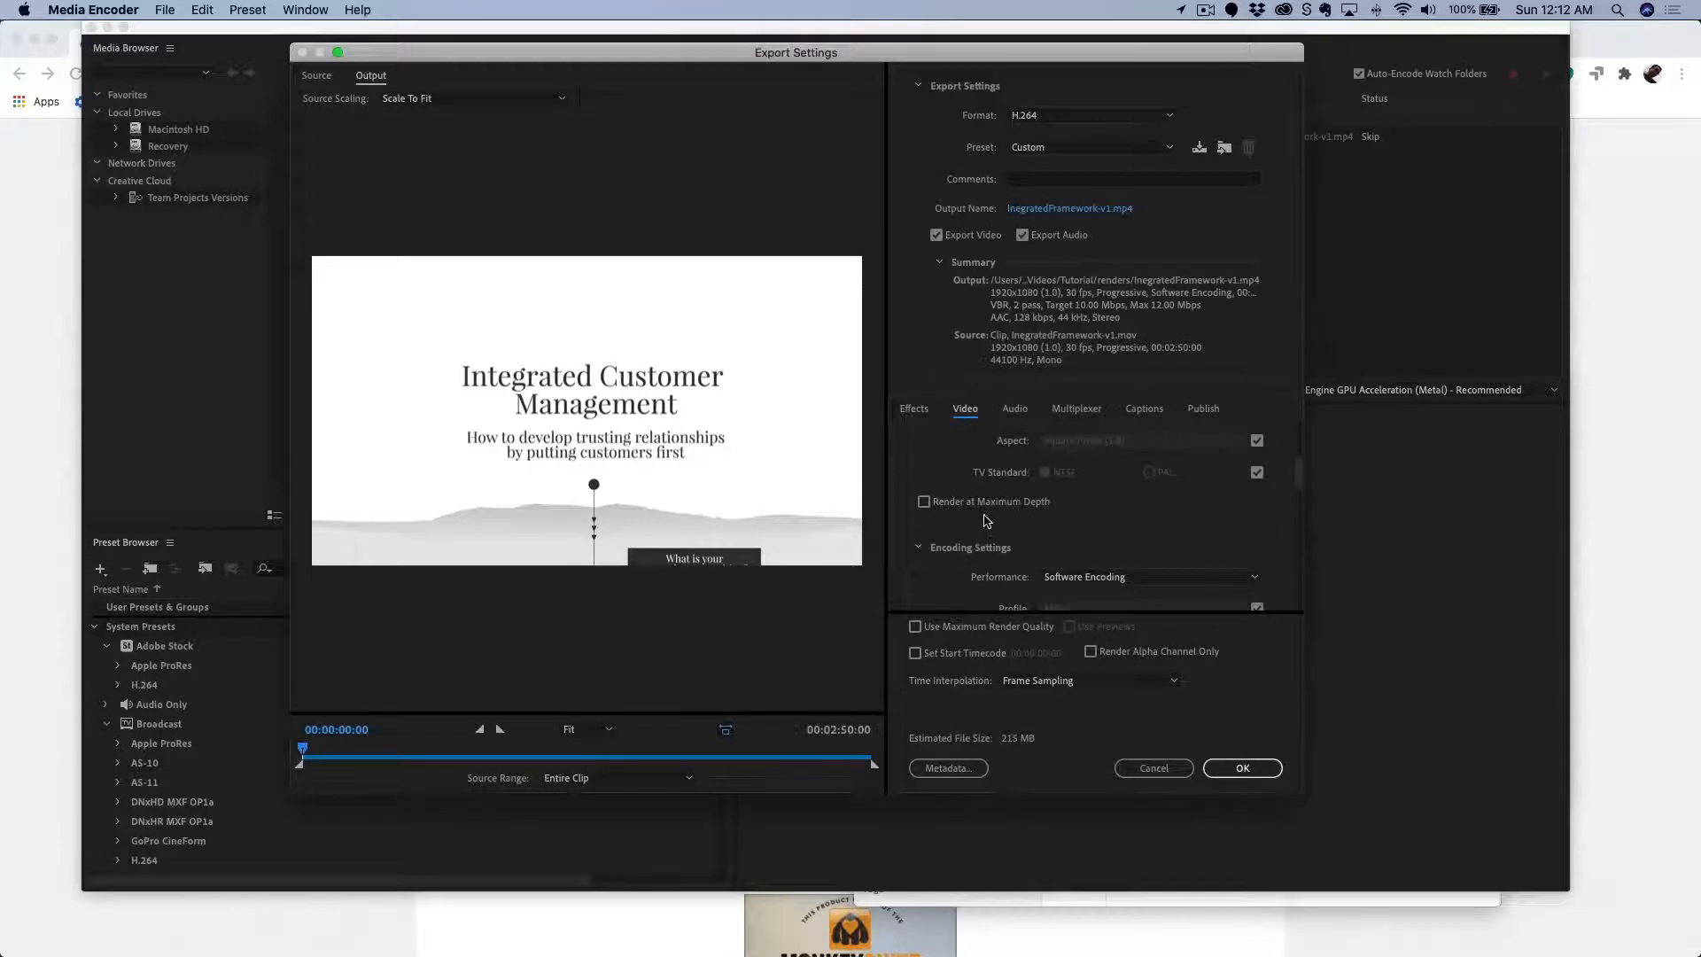
scroll(1005, 583, "down", 1)
scroll(1005, 583, "down", 10)
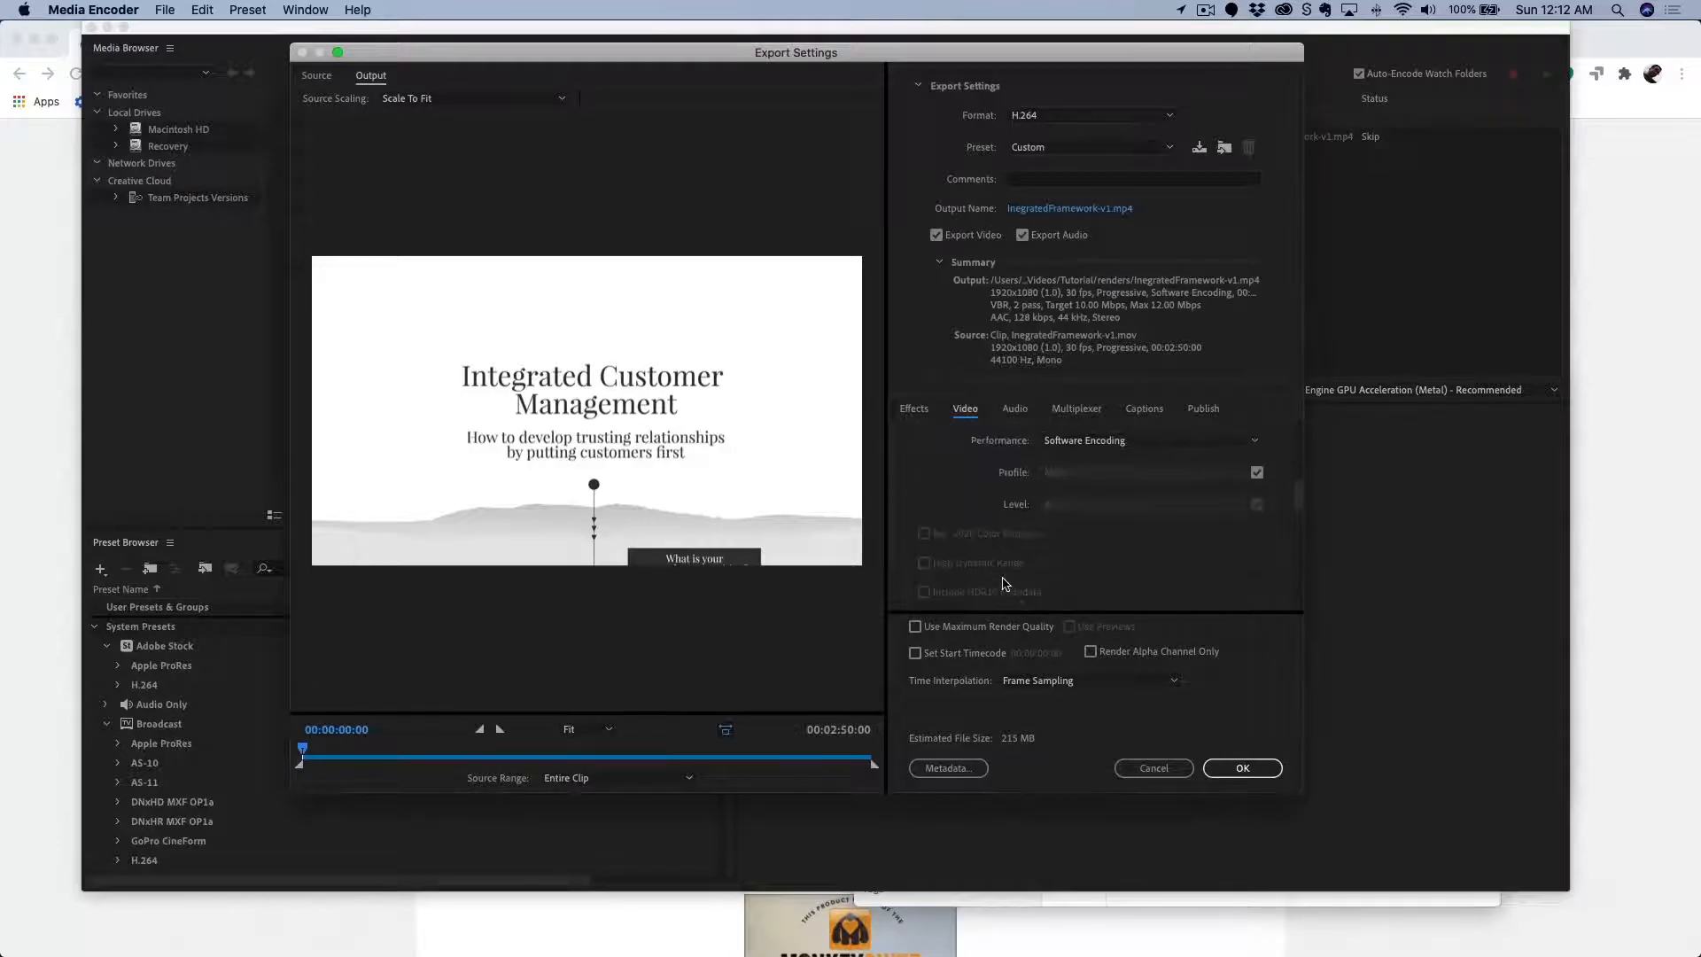
Set the video target bitrate to 2 Mbps and the maximum bitrate to 4 Mbps, and accept the export settings.
scroll(1006, 584, "down", 10)
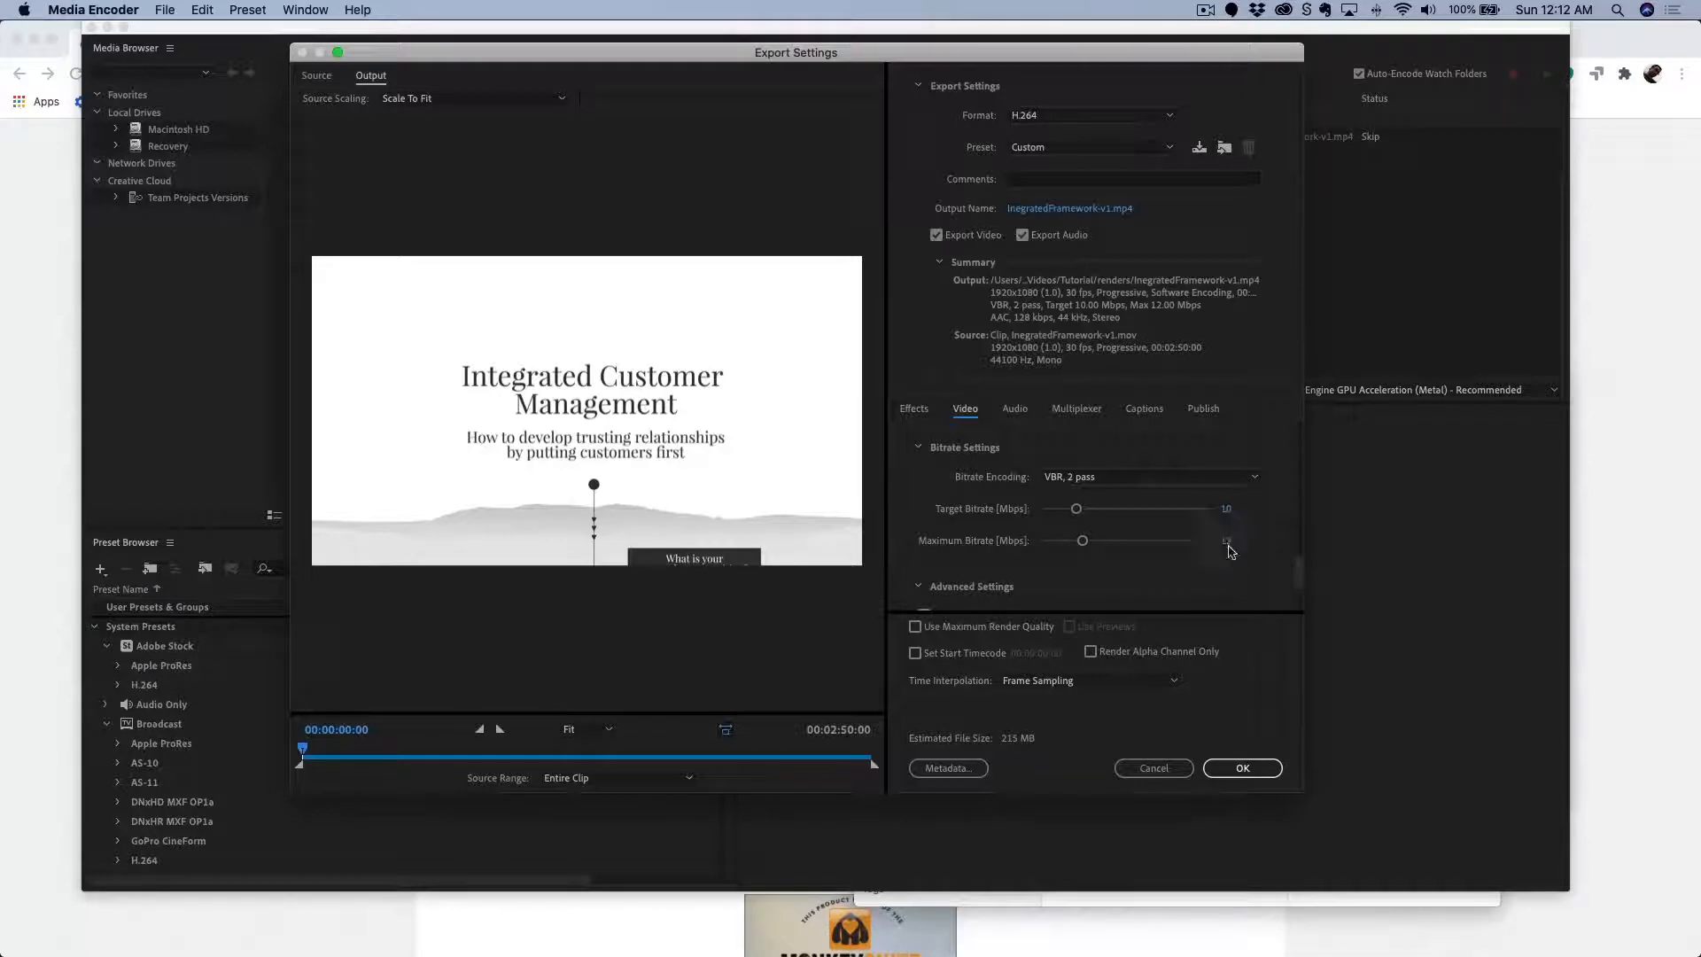
left_click_drag(1079, 512, 1053, 514)
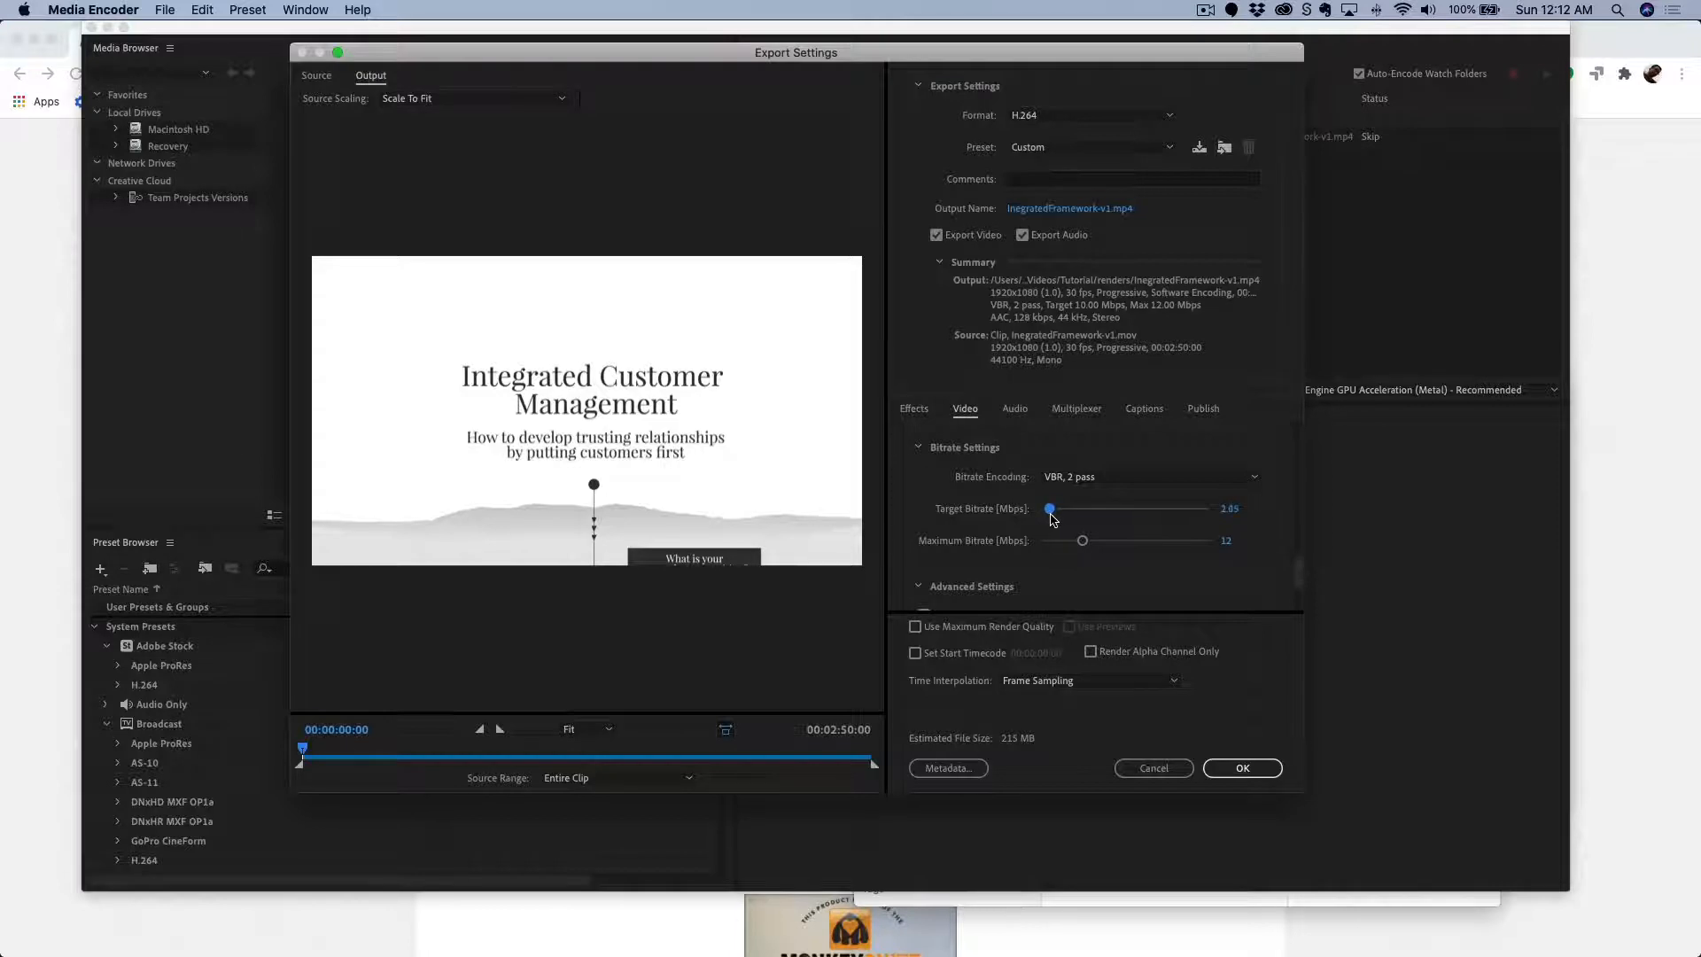
left_click_drag(1051, 518, 1053, 519)
left_click(1227, 509)
type("2")
key("Tab")
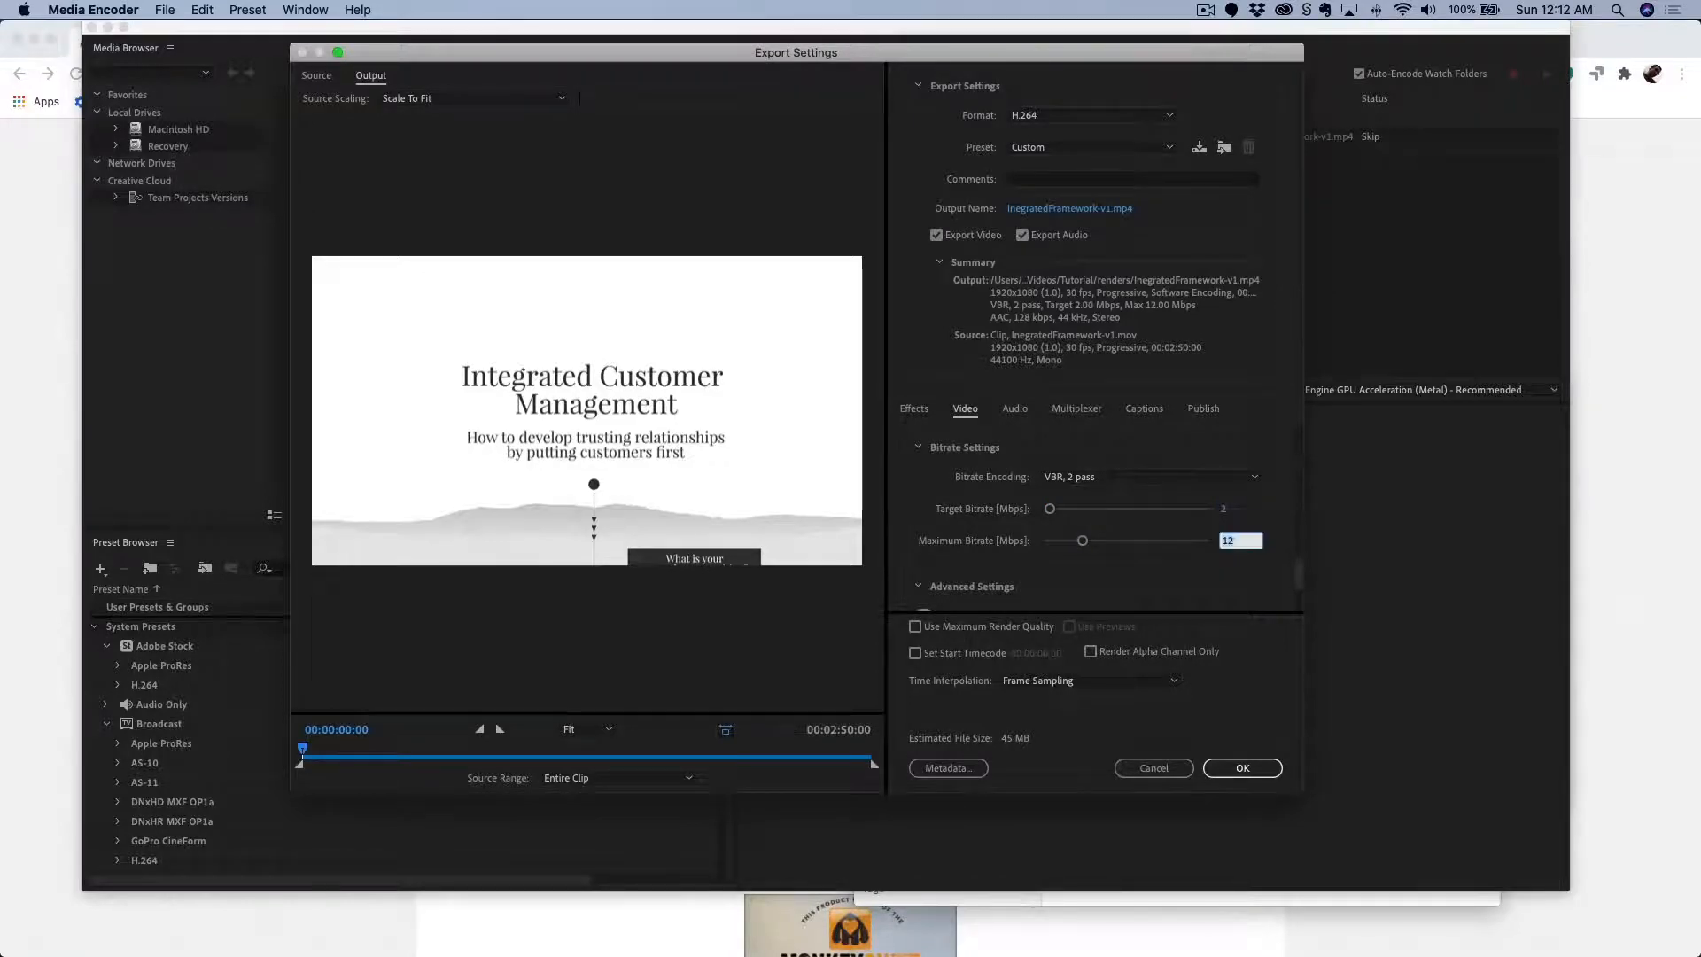
type("4")
key("Tab")
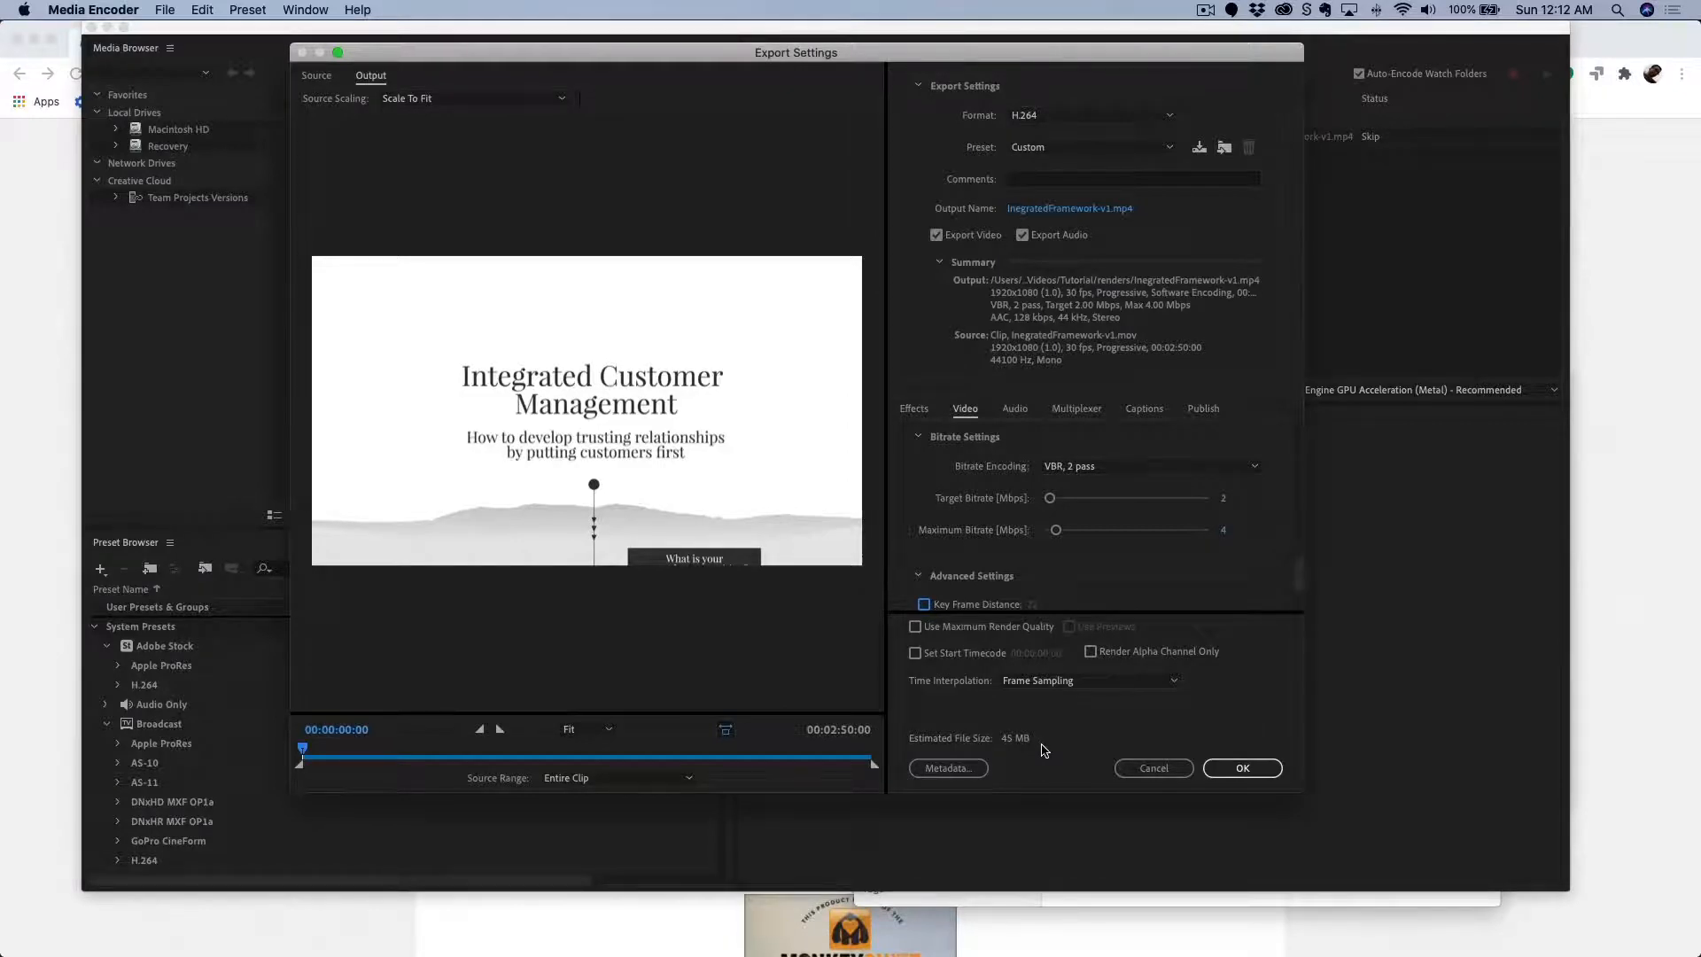
left_click(1242, 769)
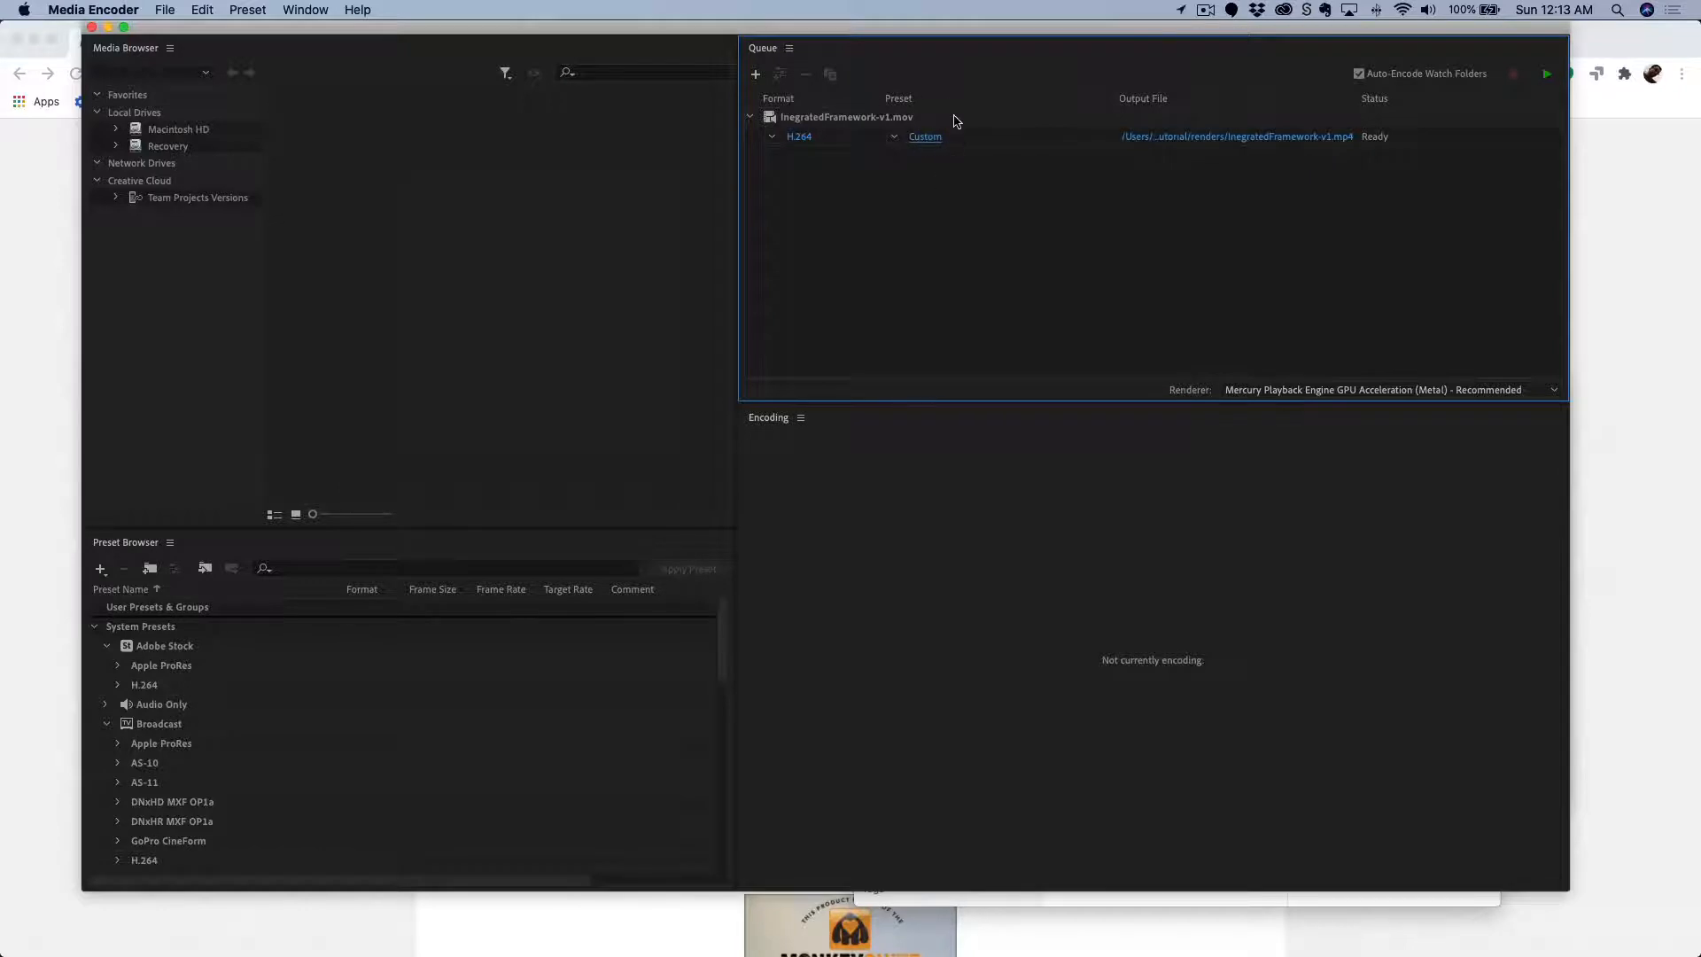
left_click(897, 139)
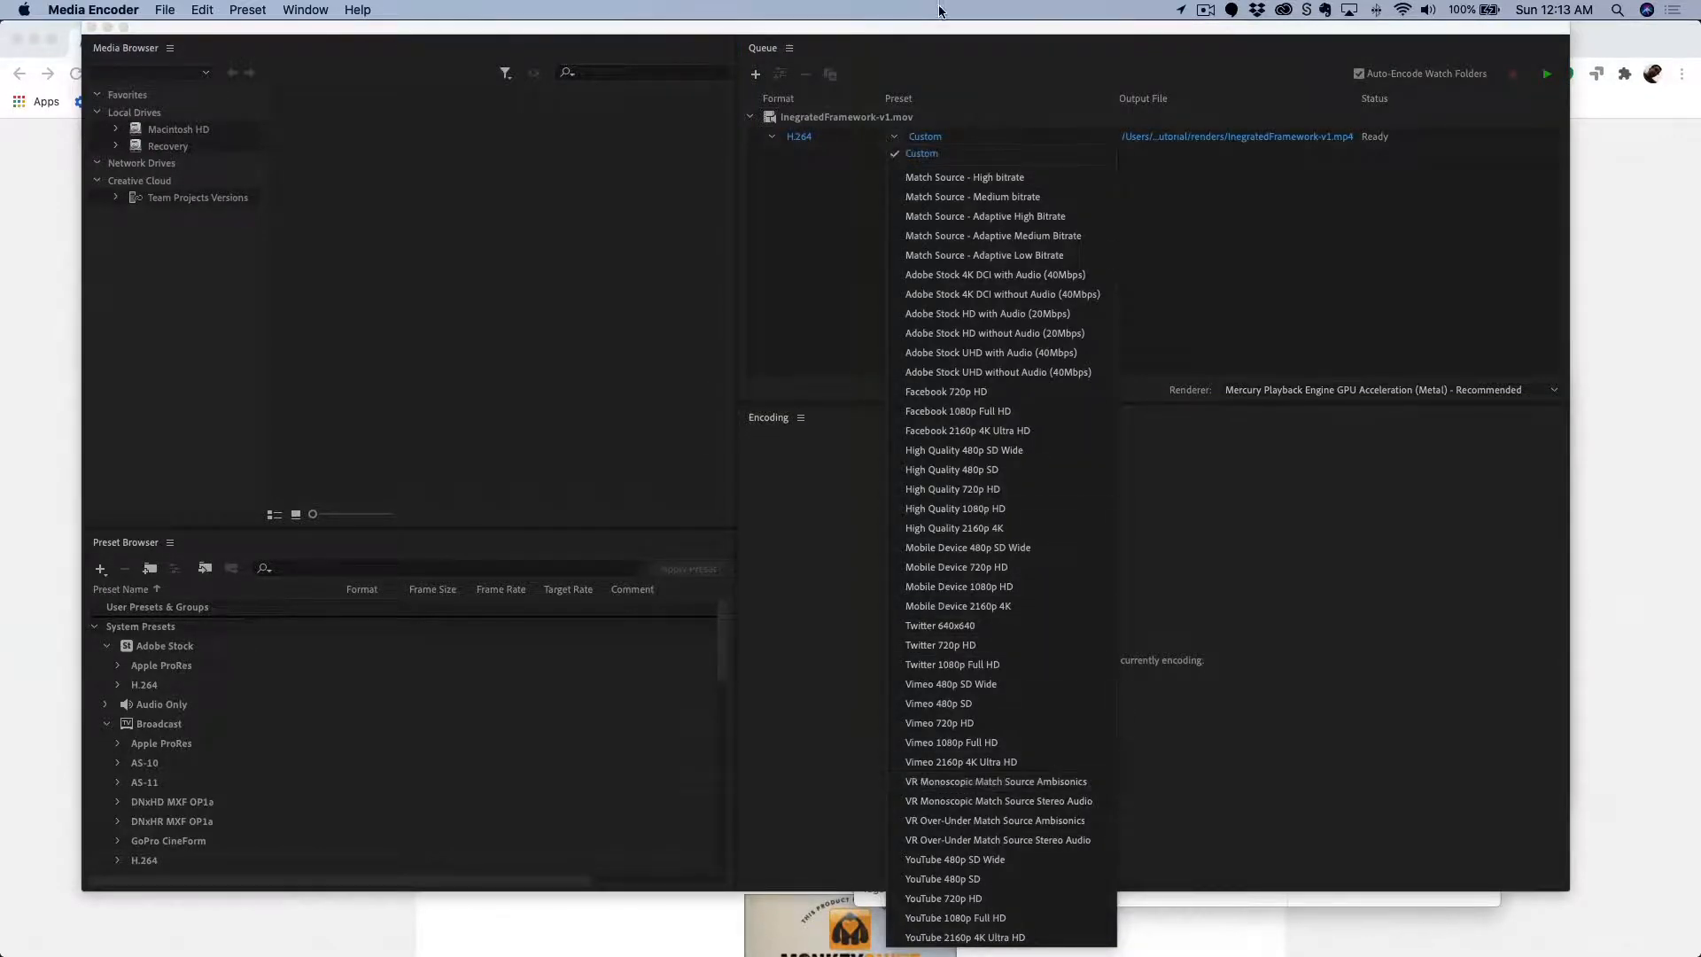
left_click(928, 157)
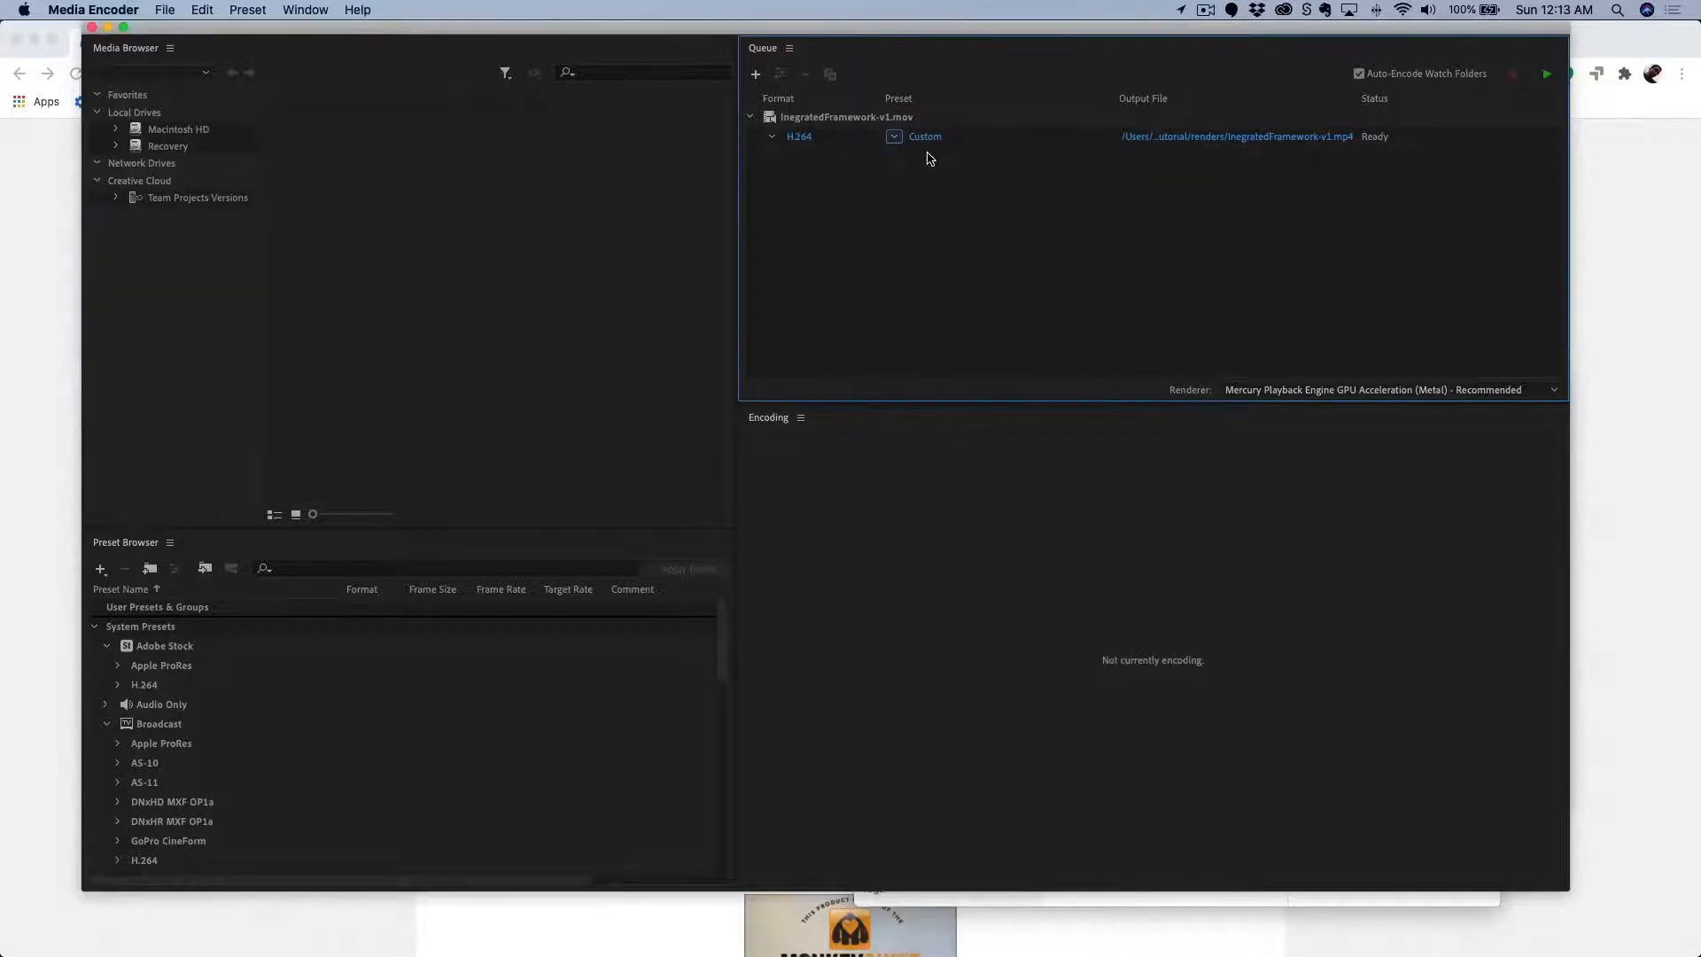
left_click(167, 8)
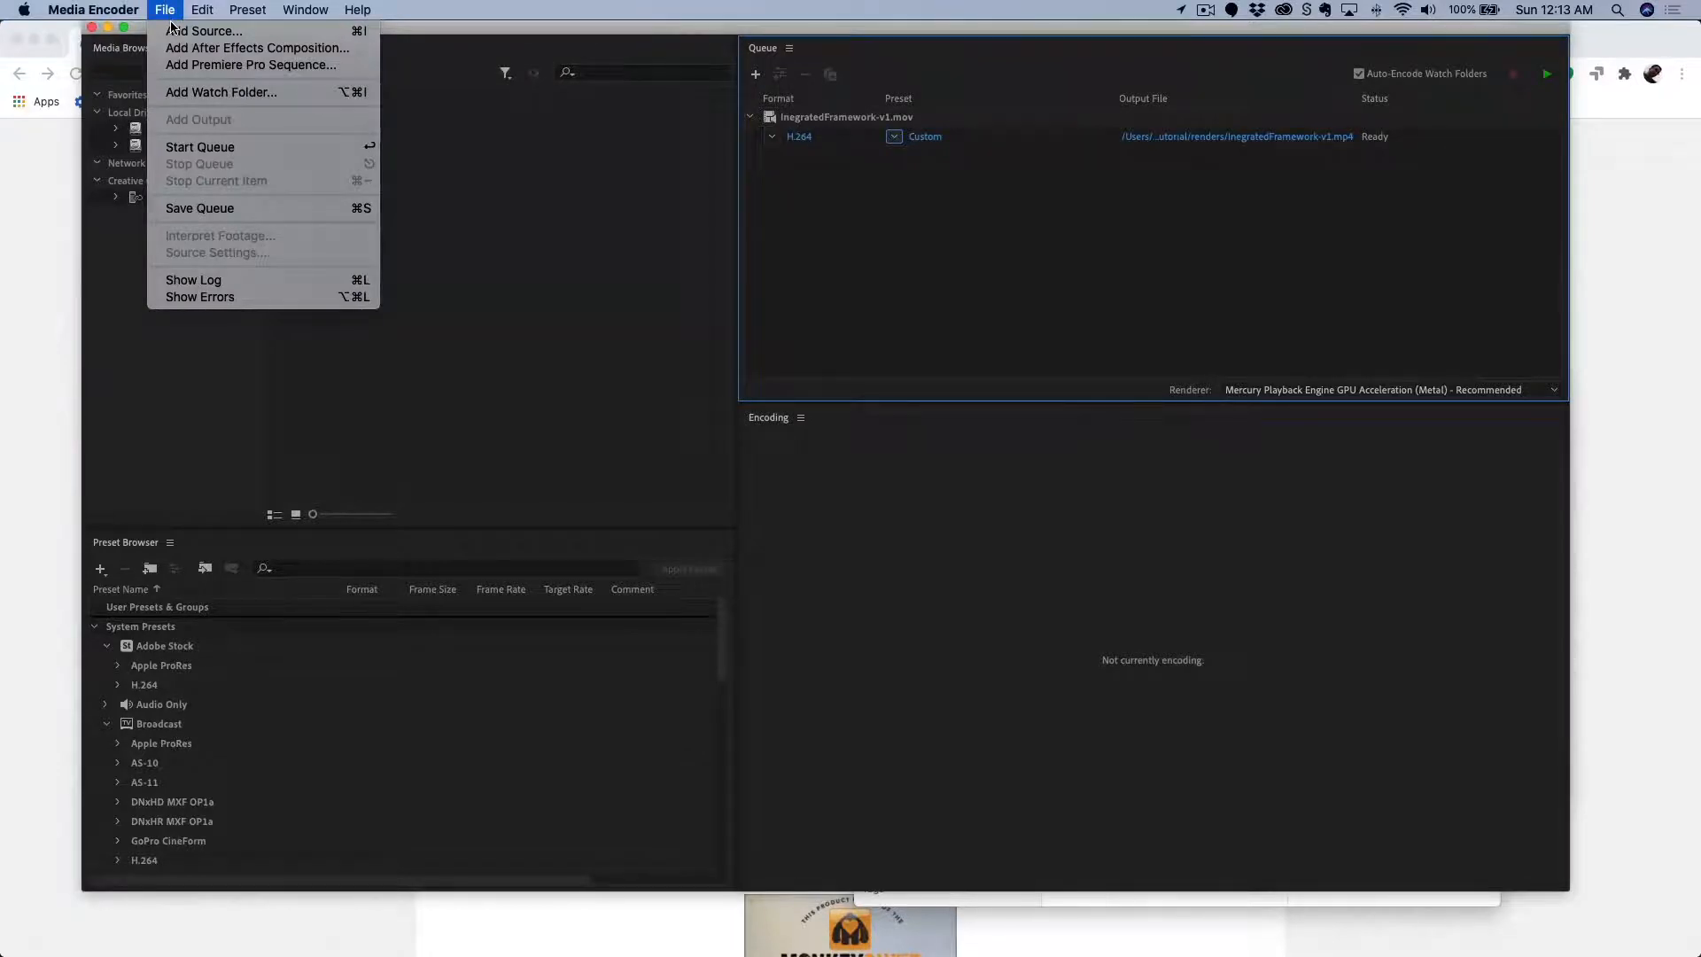
mouse_move(205, 15)
mouse_move(263, 14)
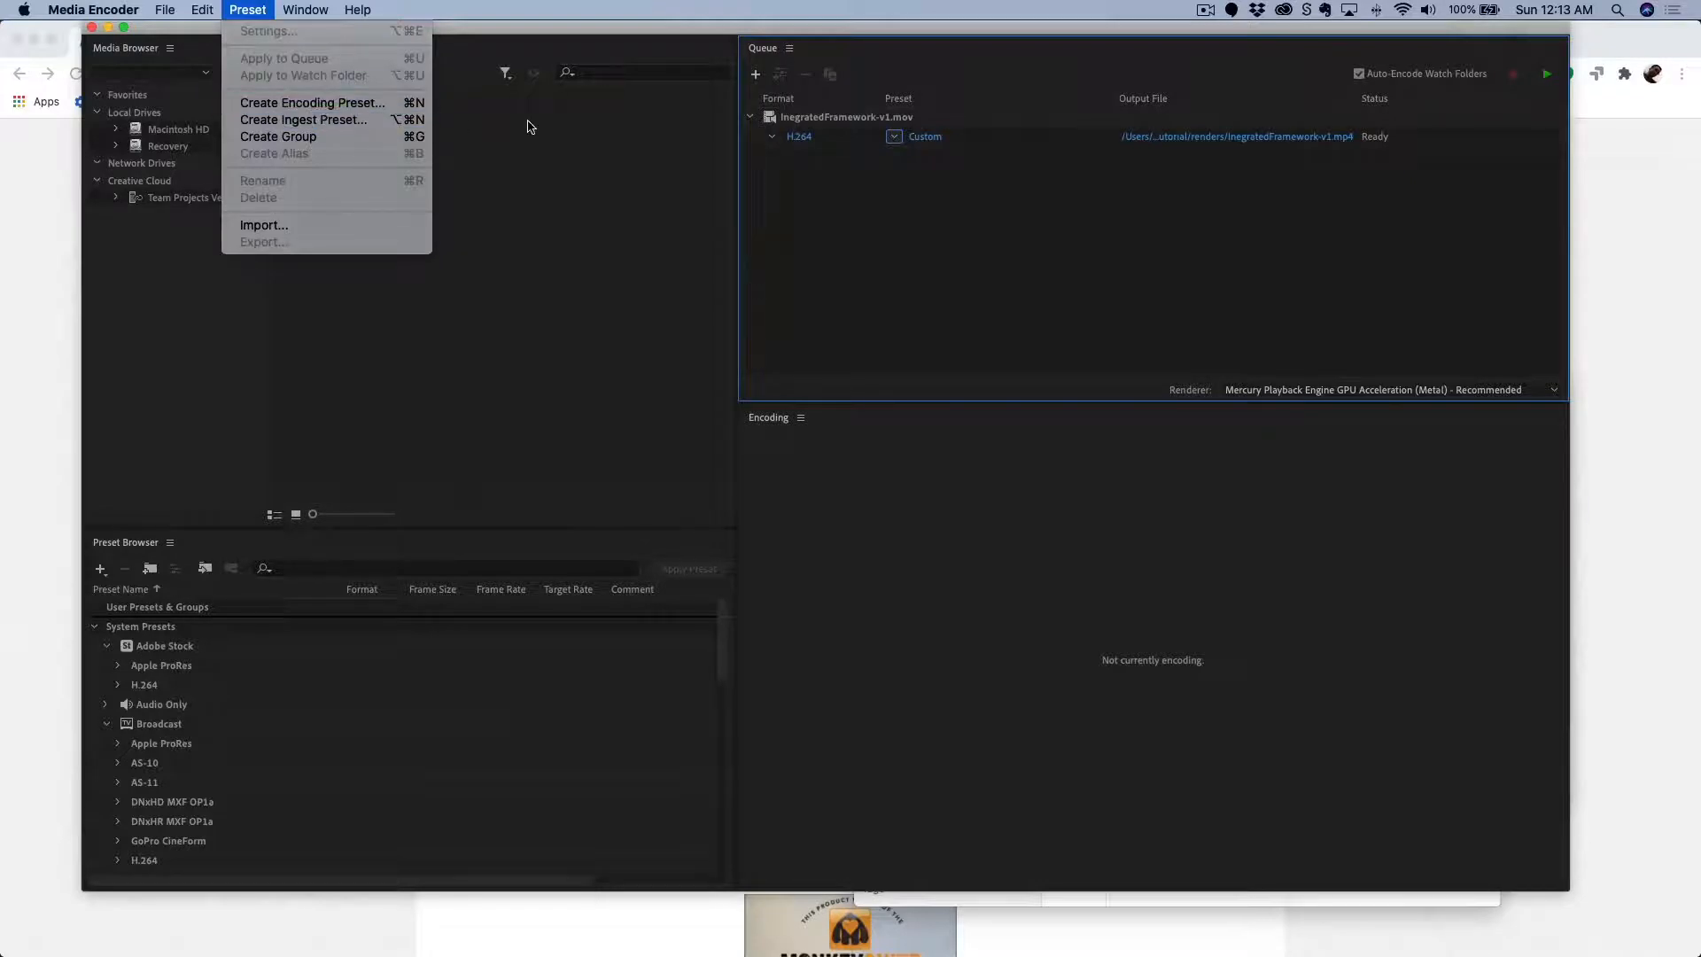
left_click(1064, 274)
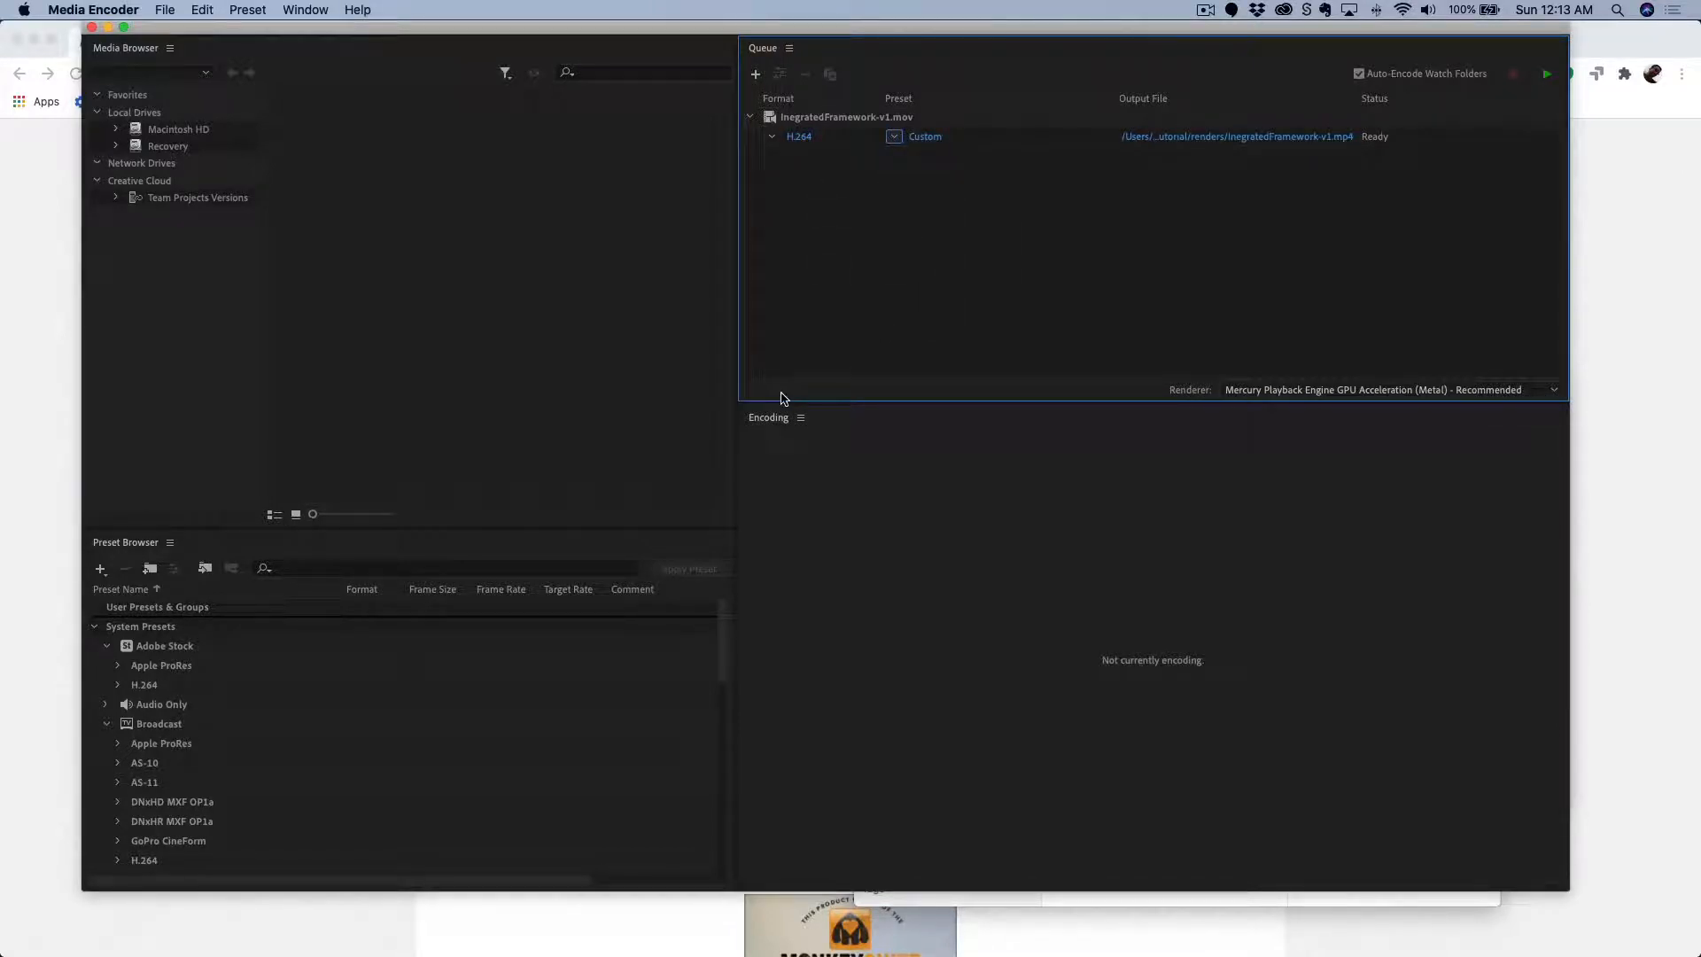
Encode the queued InegratedFramework-v1.mov to H.264 and switch to the renders folder in Finder.
left_click(1546, 74)
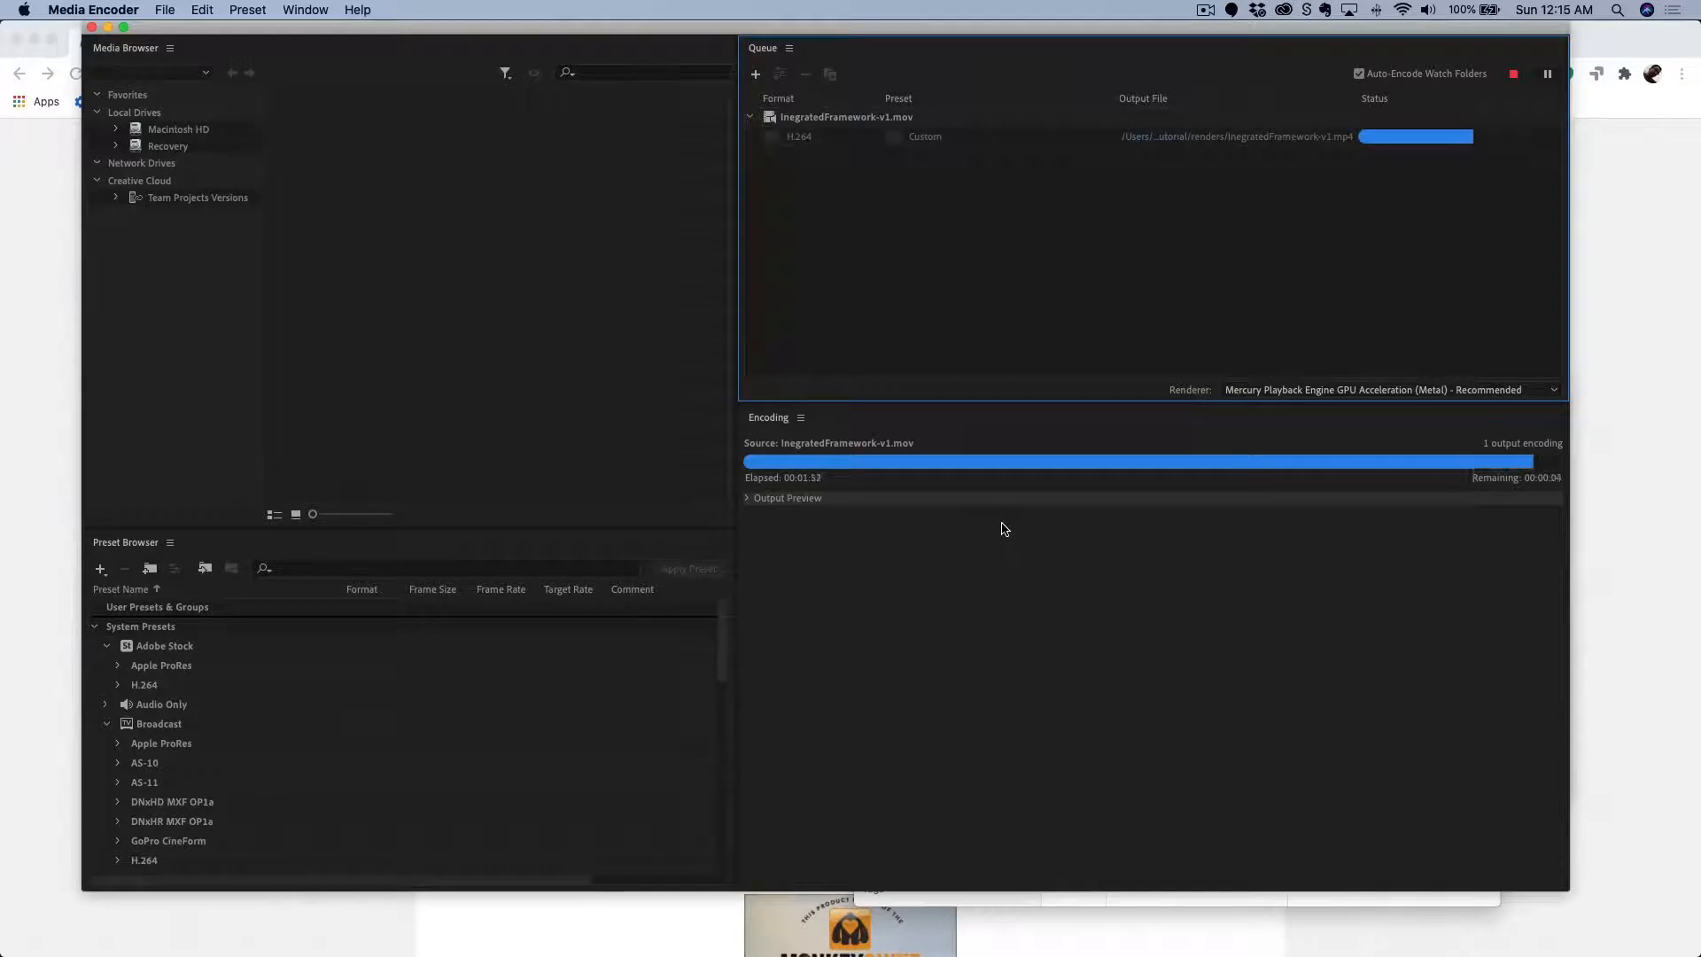
key("ctrl+Up")
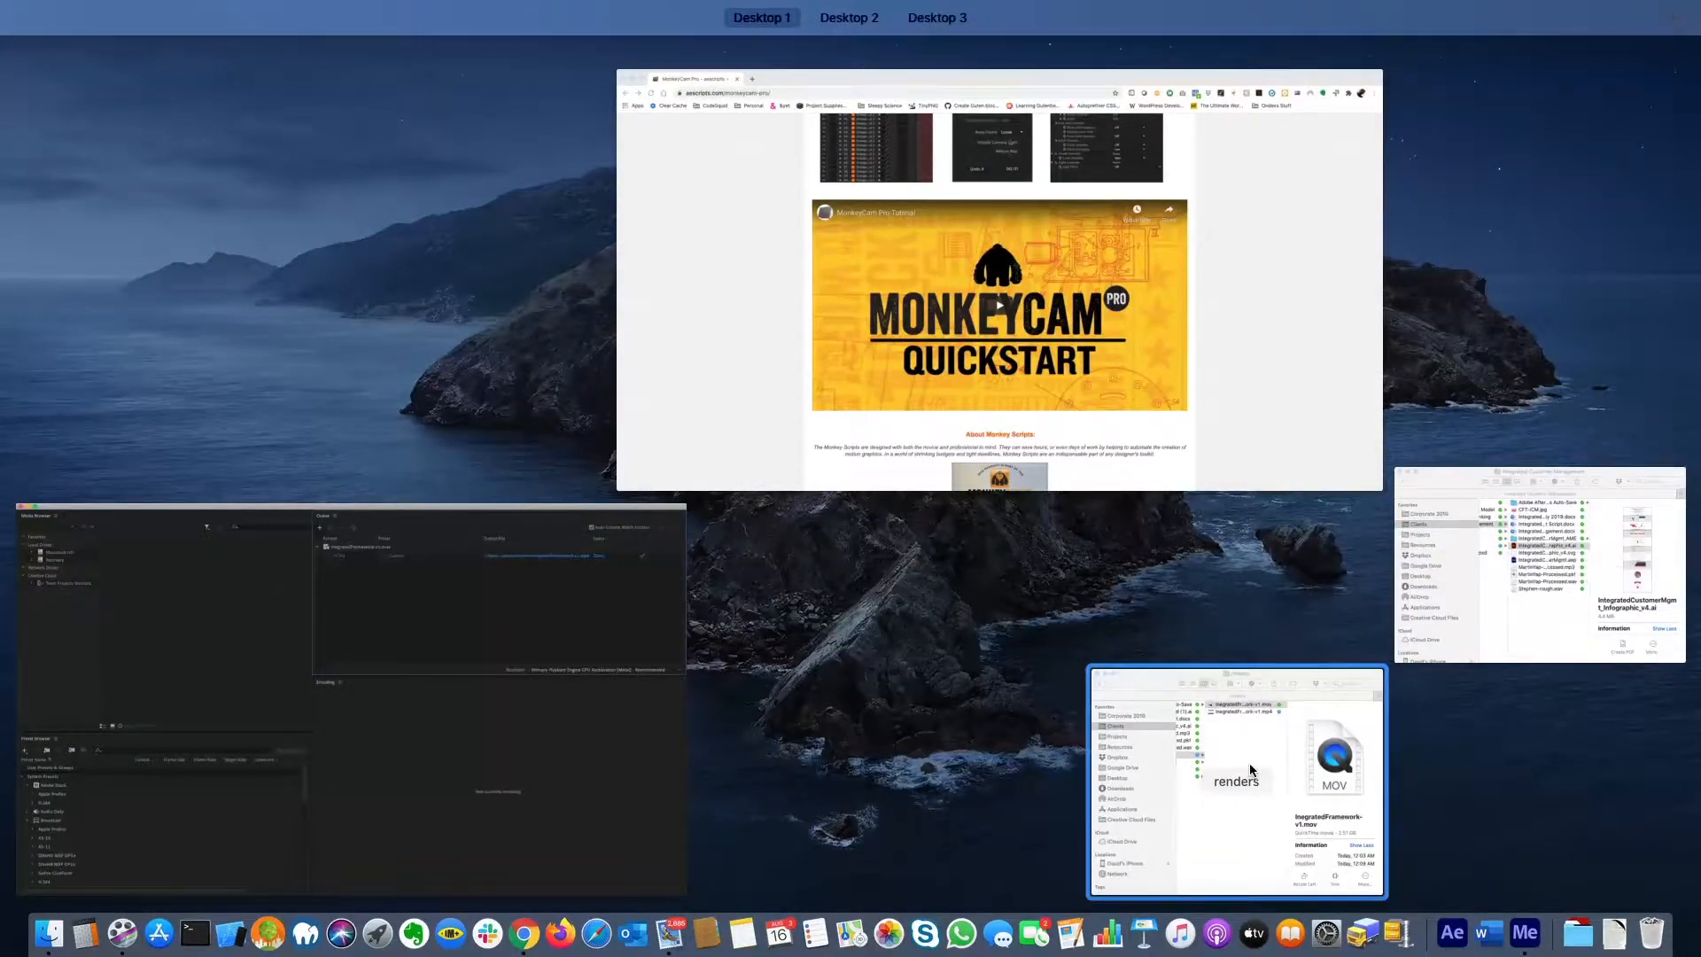
left_click(1235, 764)
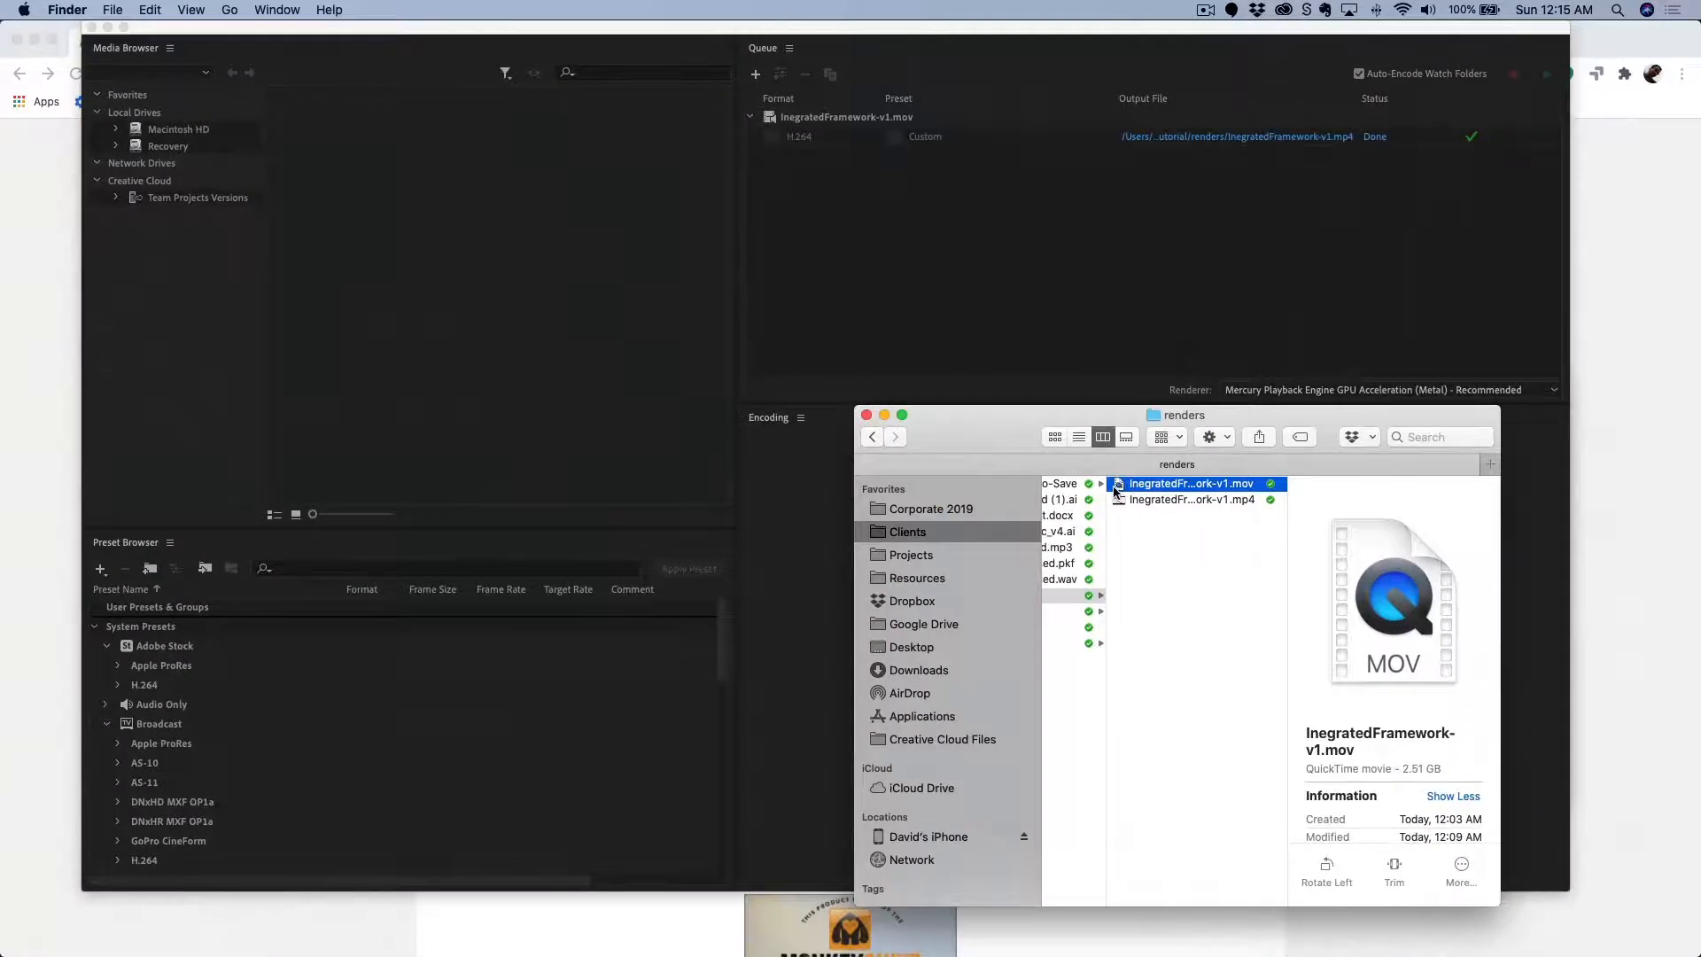
Compare the file sizes of InegratedFramework-v1.mov and InegratedFramework-v1.mp4 in the renders folder.
left_click(1119, 503)
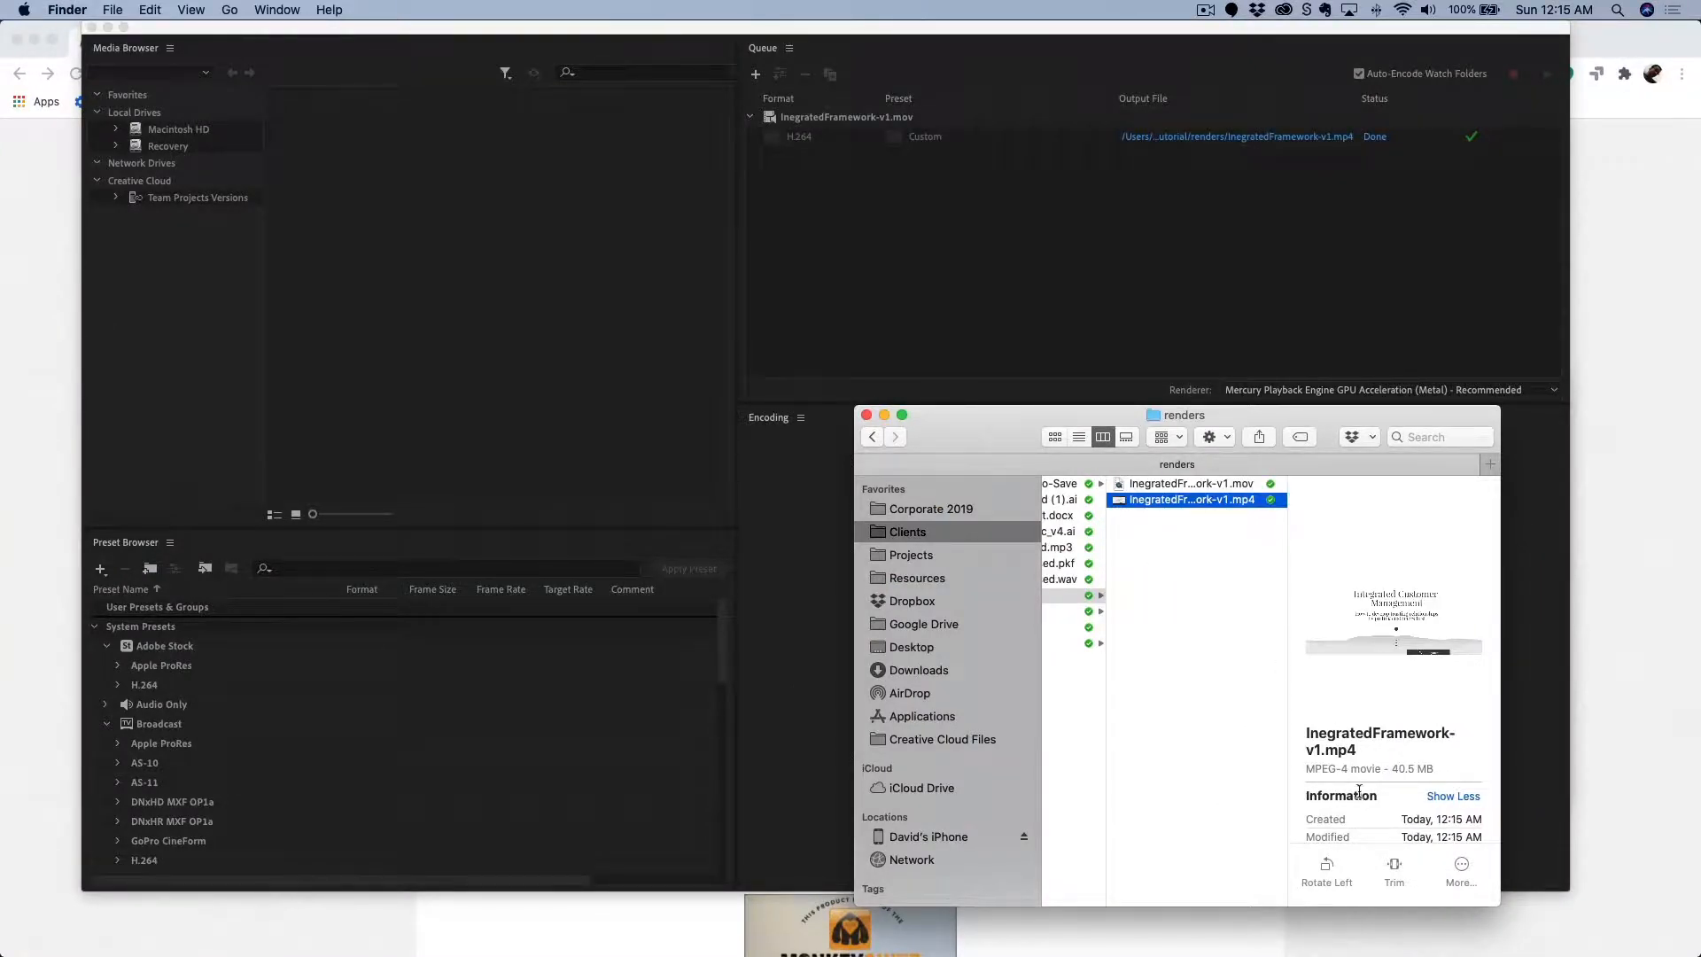
left_click(1168, 487)
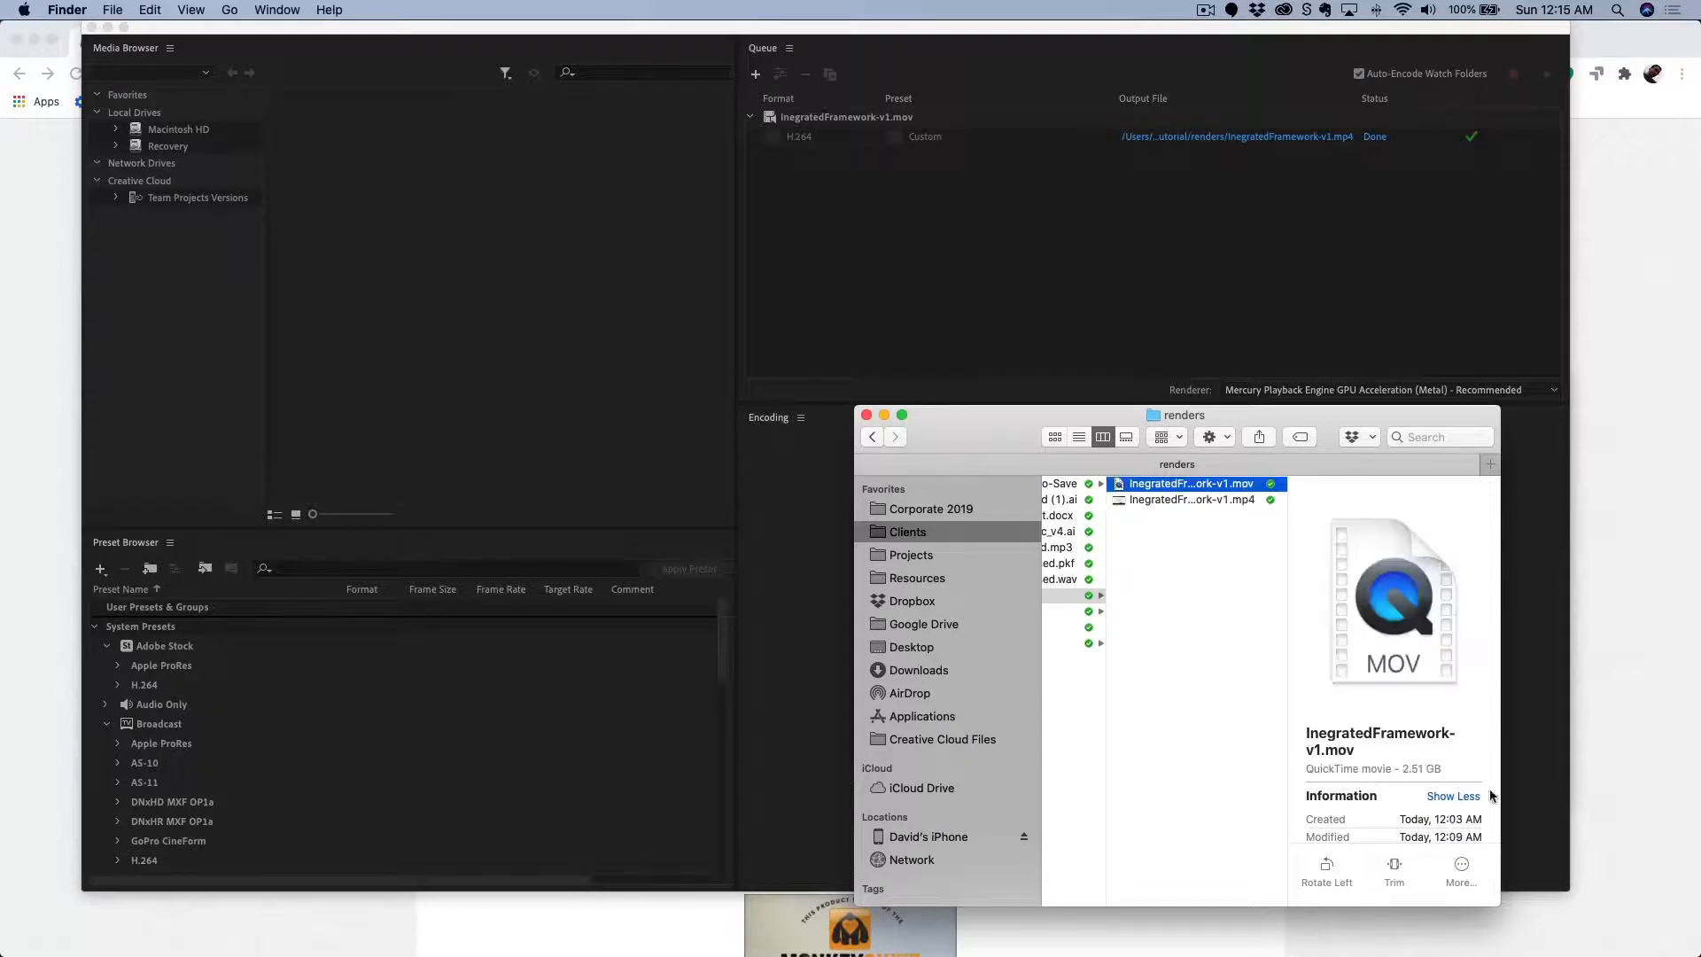
left_click(1118, 503)
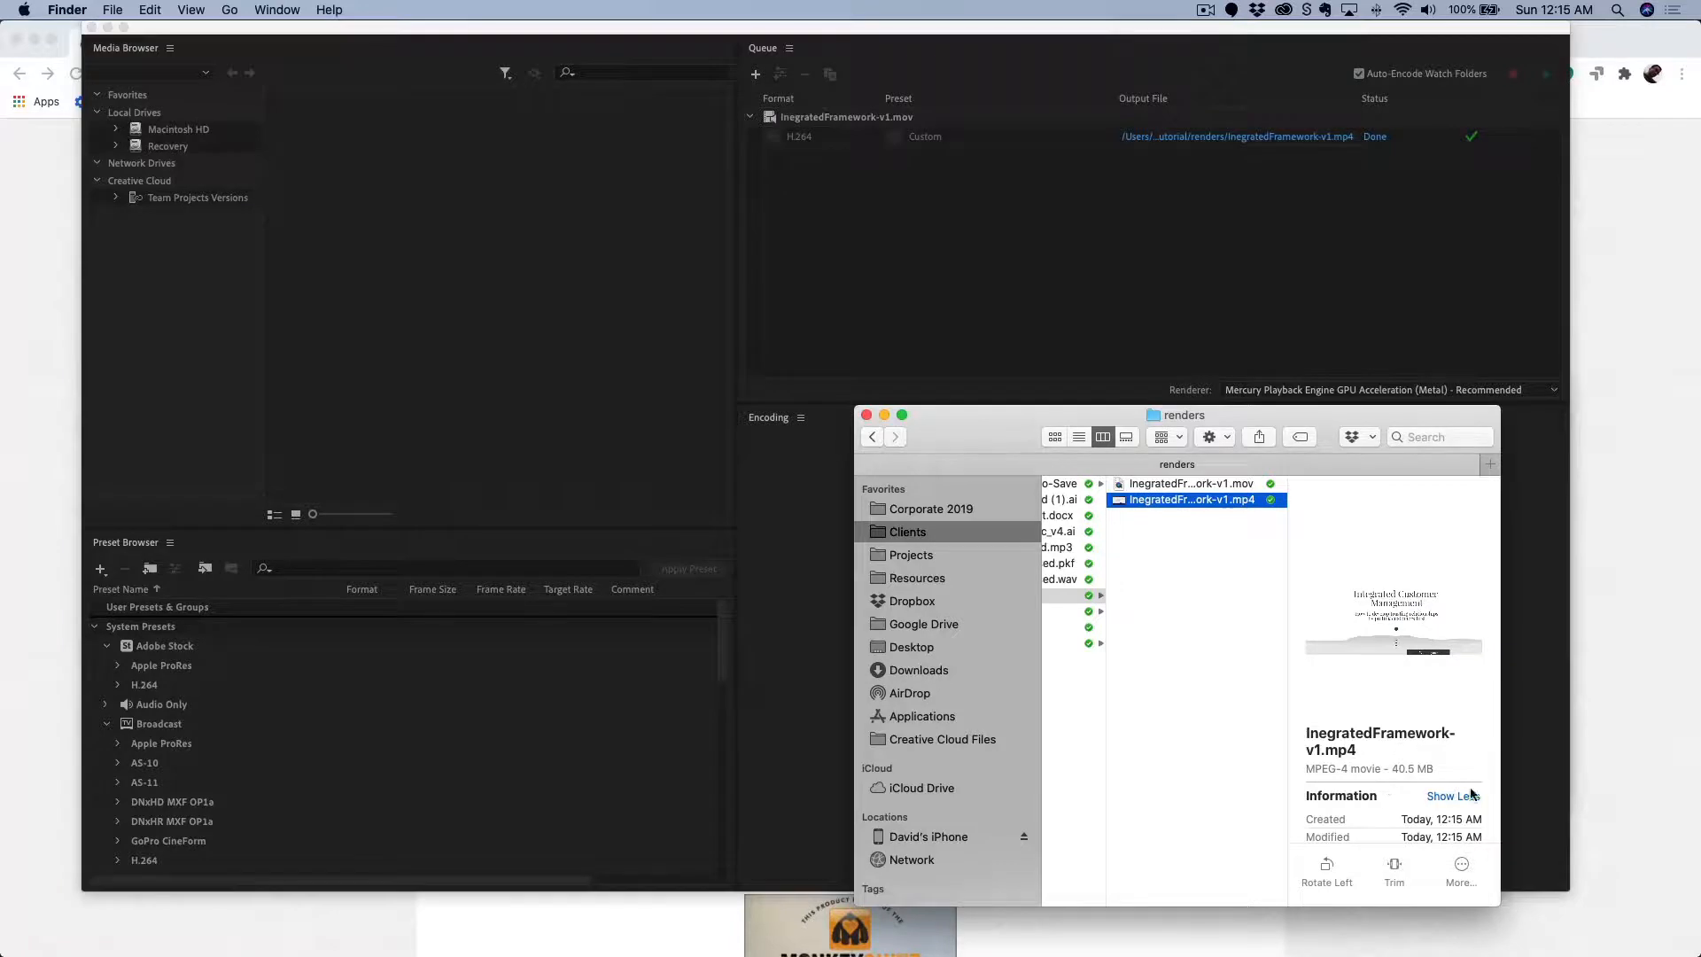
Preview InegratedFramework-v1.mp4 in Quick Look at several points along its timeline, and close the preview.
key("space")
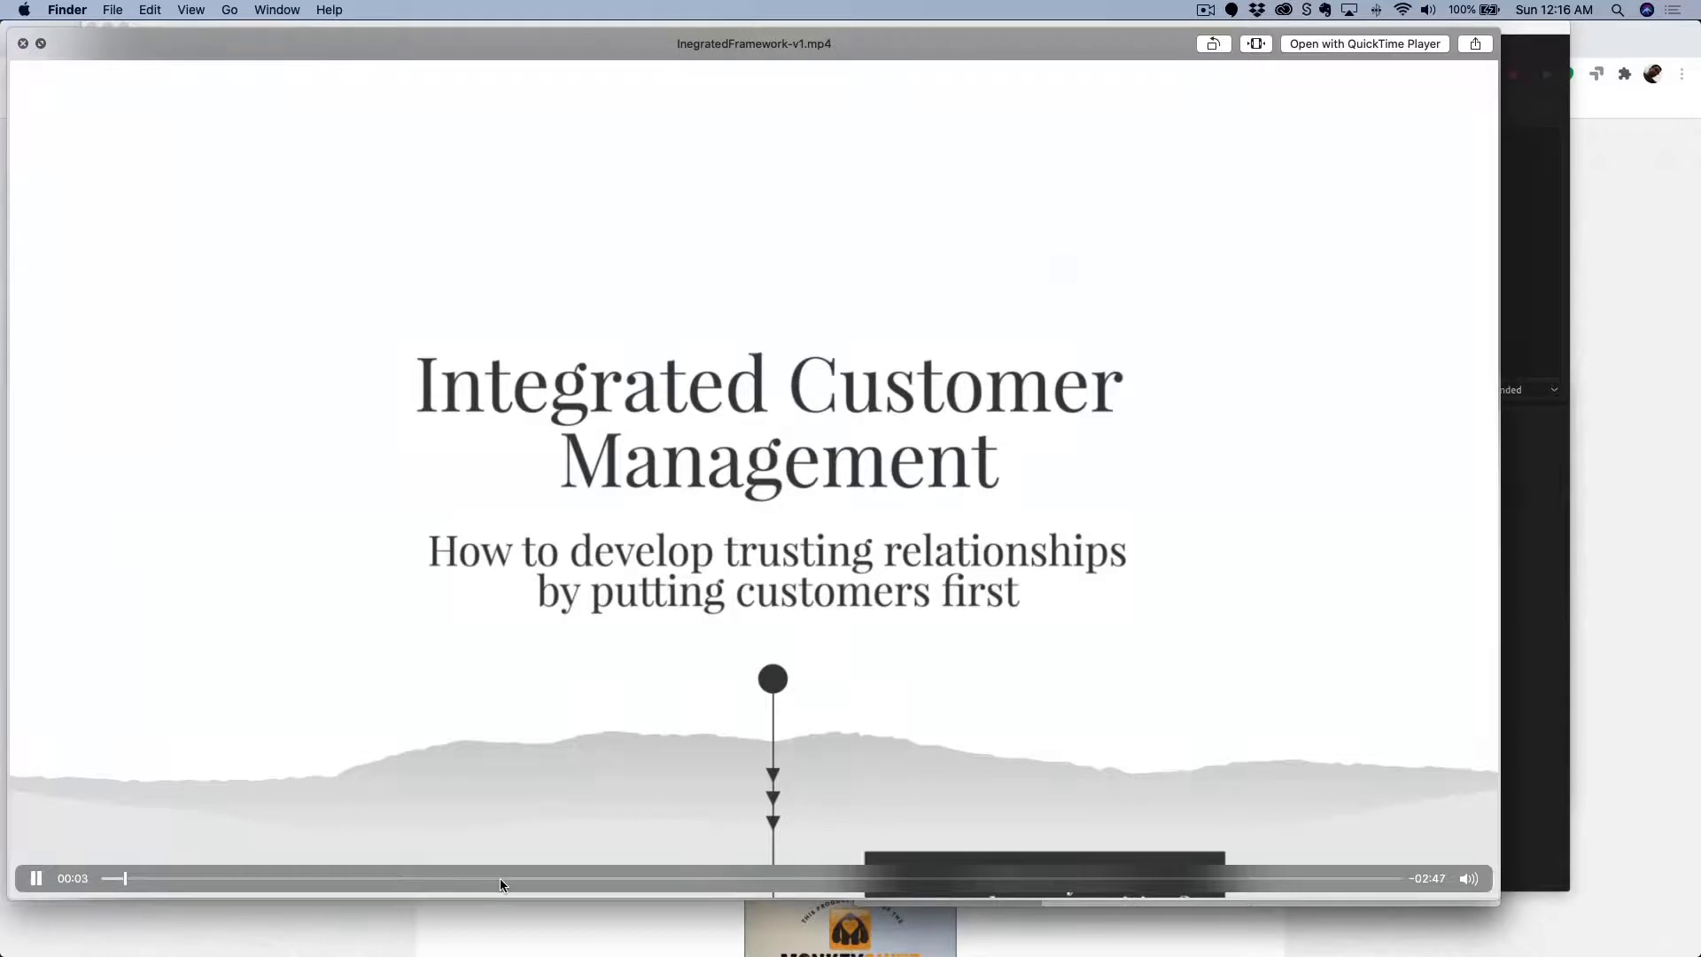
left_click(501, 879)
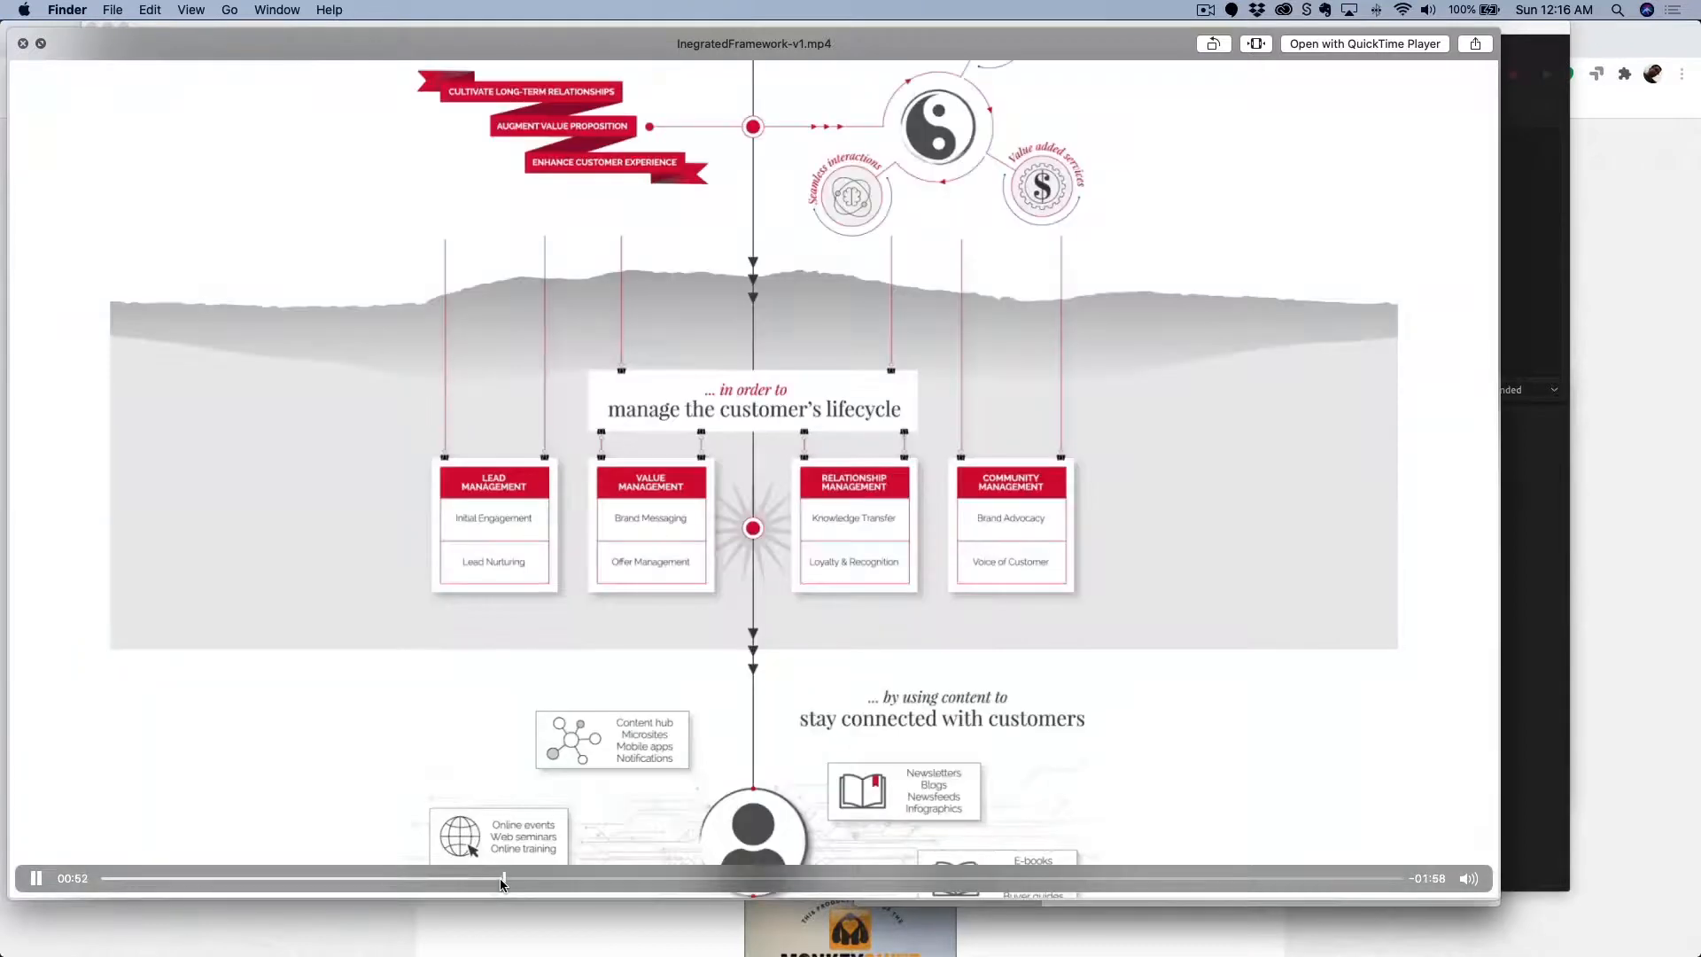
left_click(910, 877)
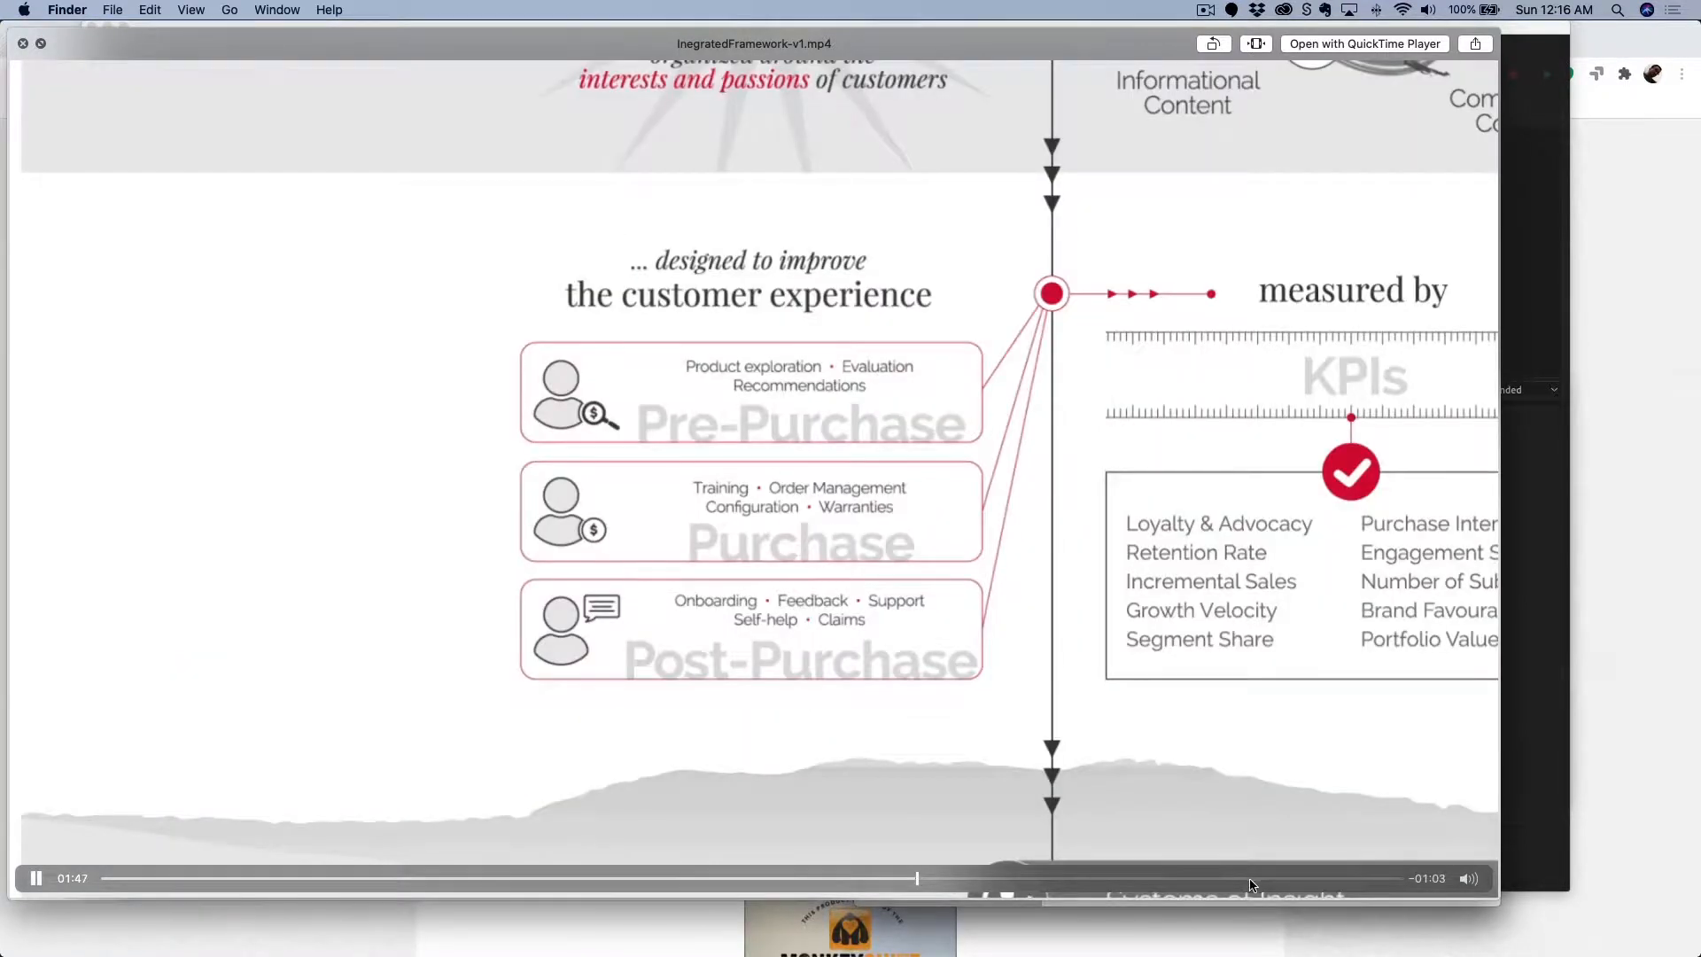
left_click(1257, 879)
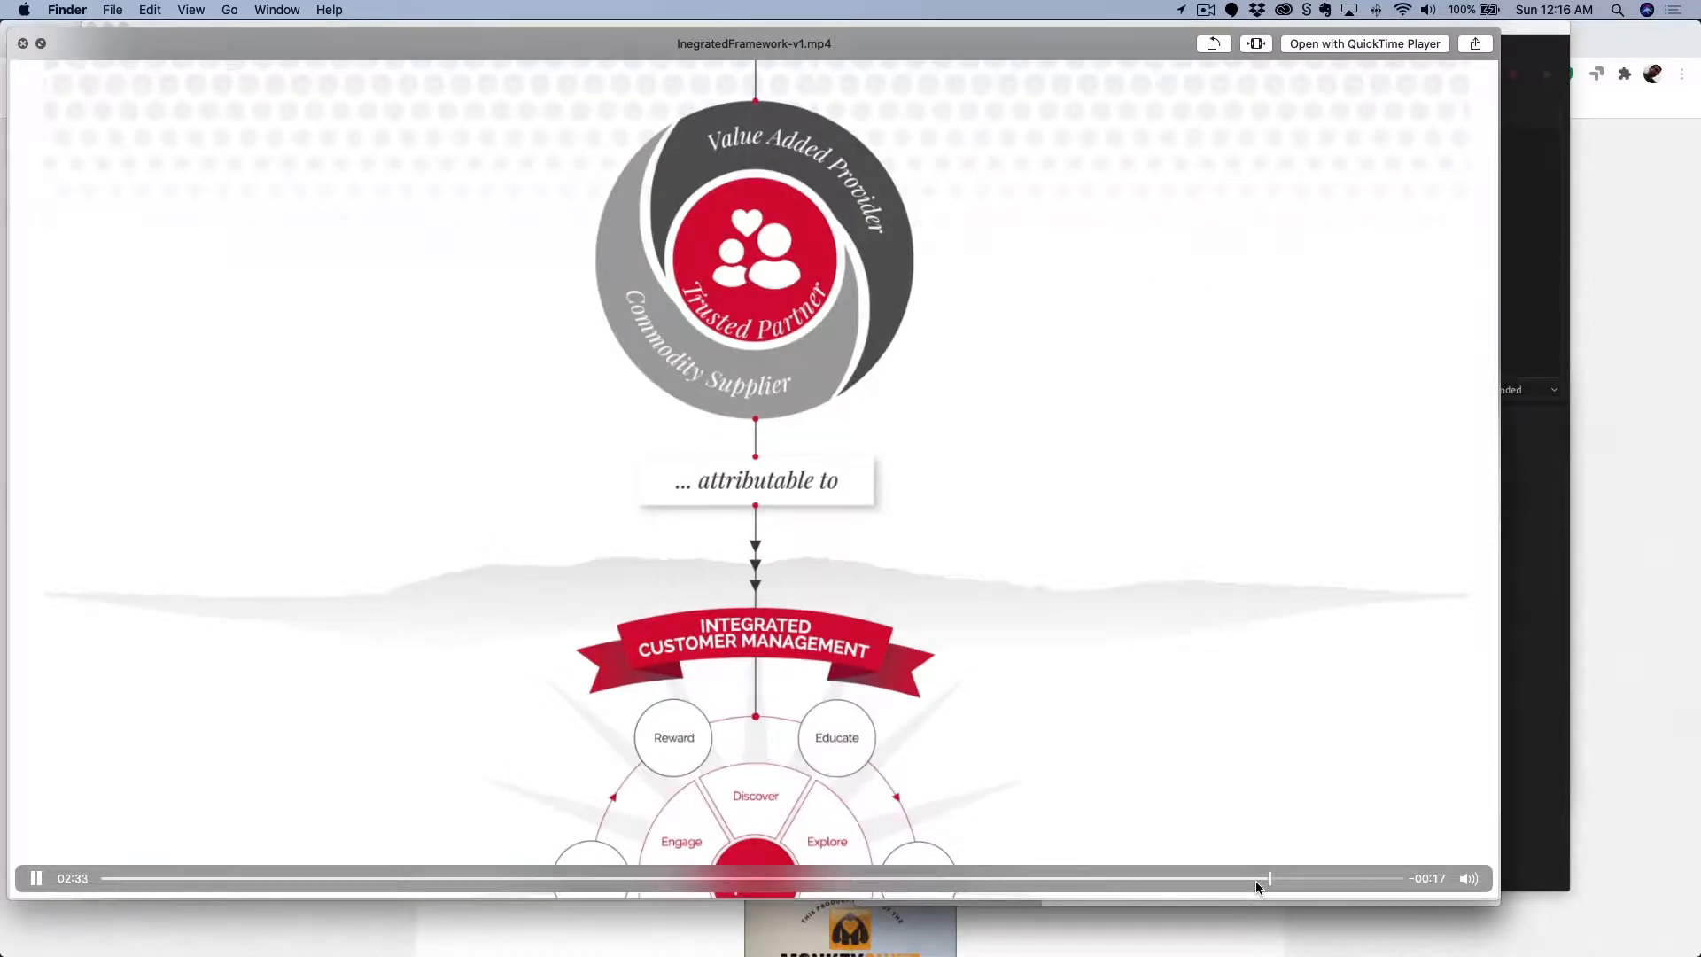
key("space")
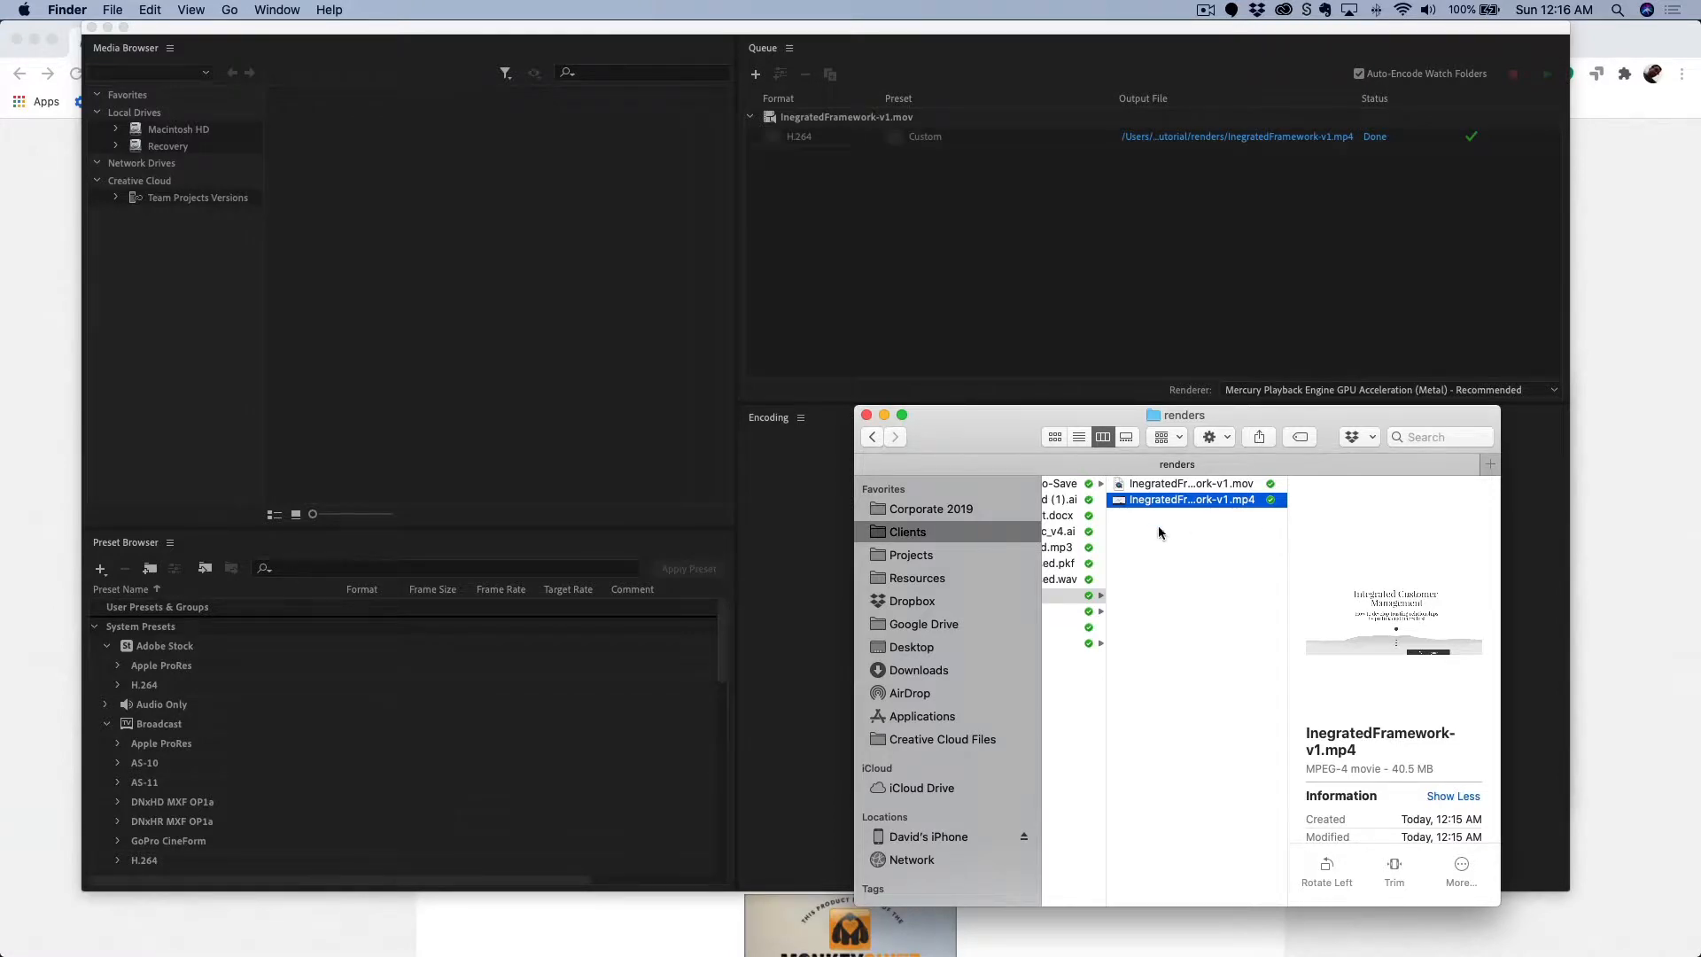
mouse_move(1383, 537)
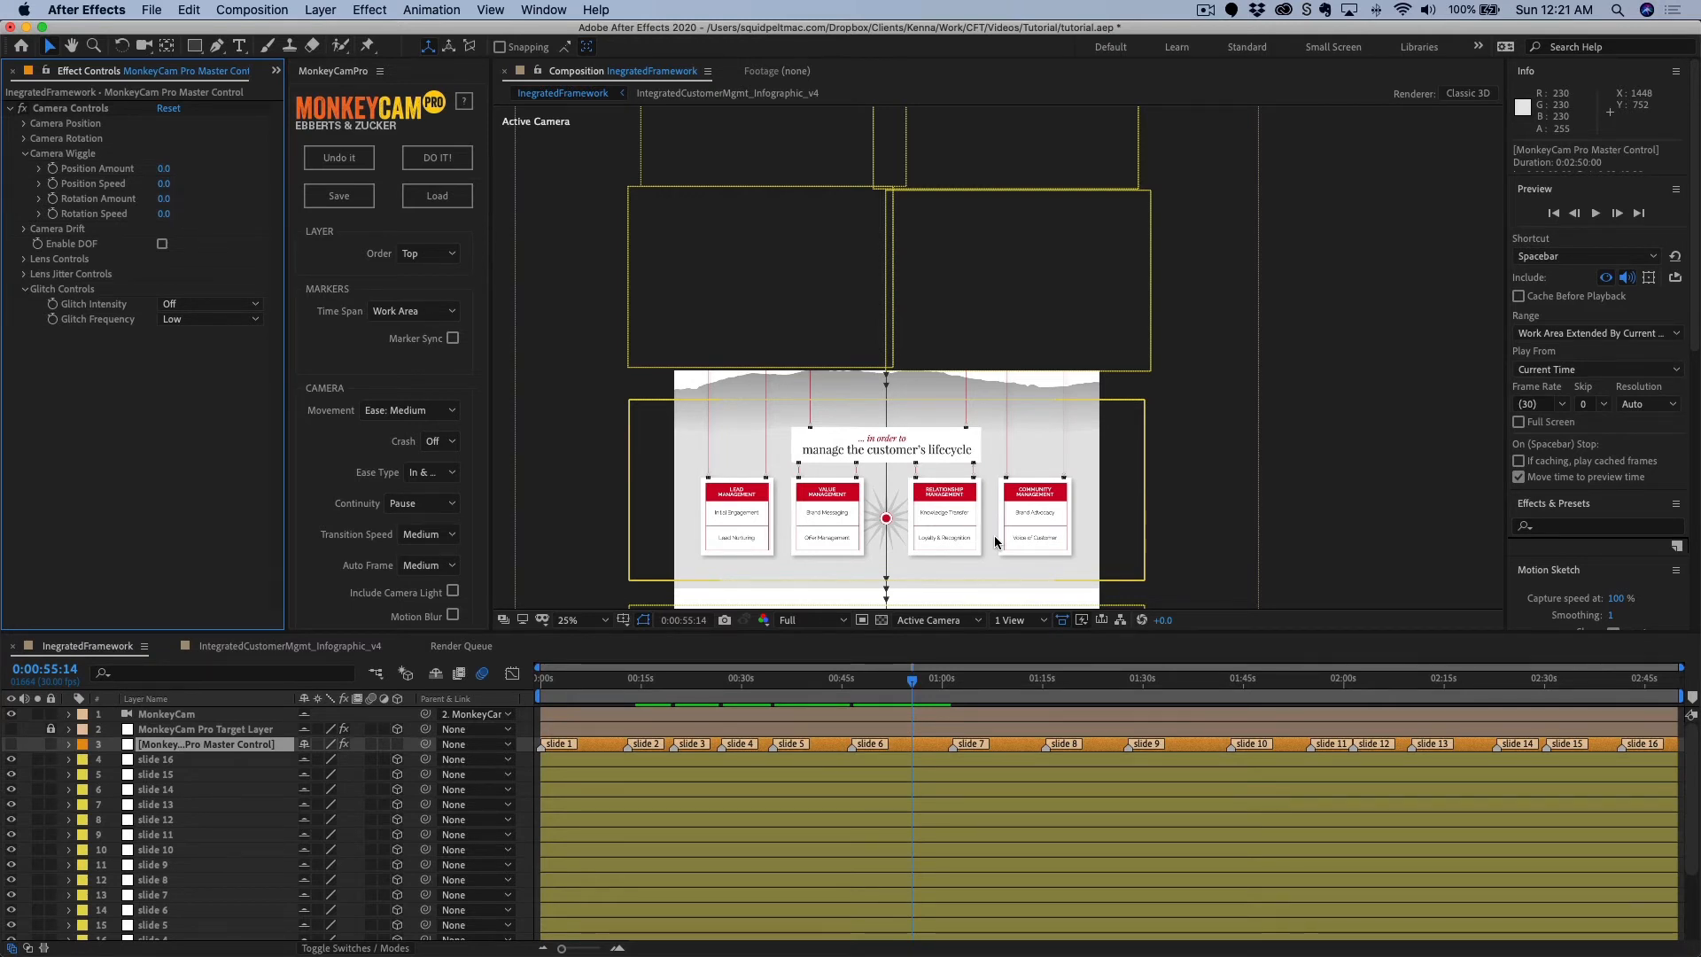
left_click(1209, 11)
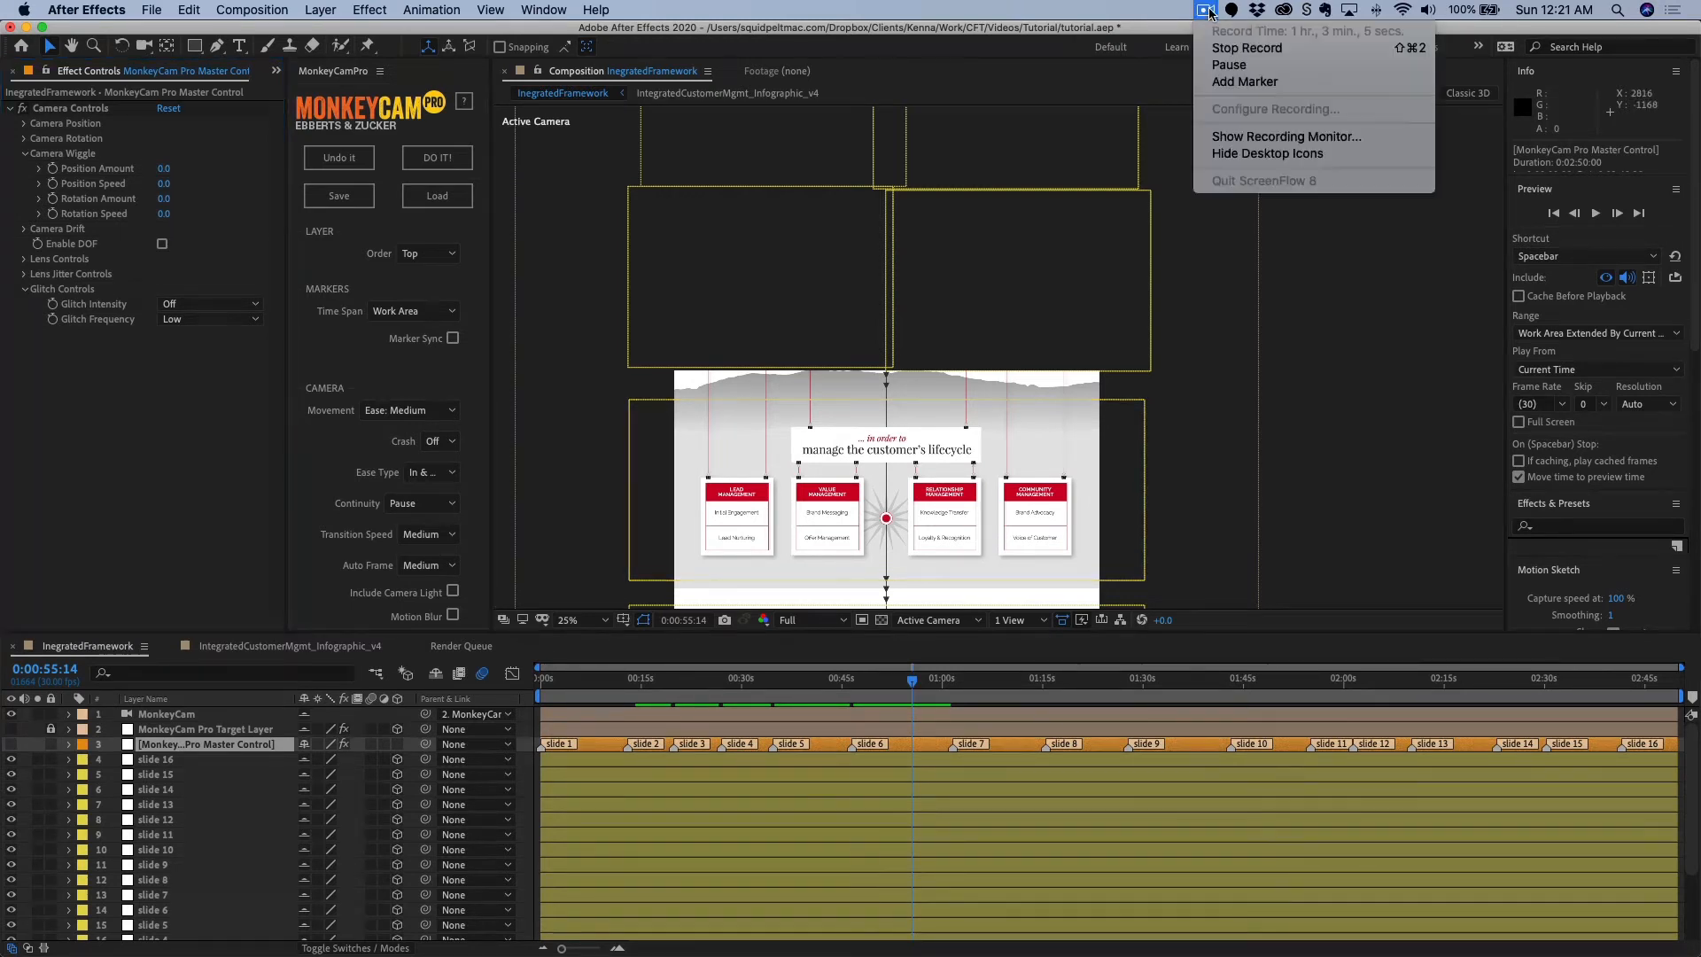